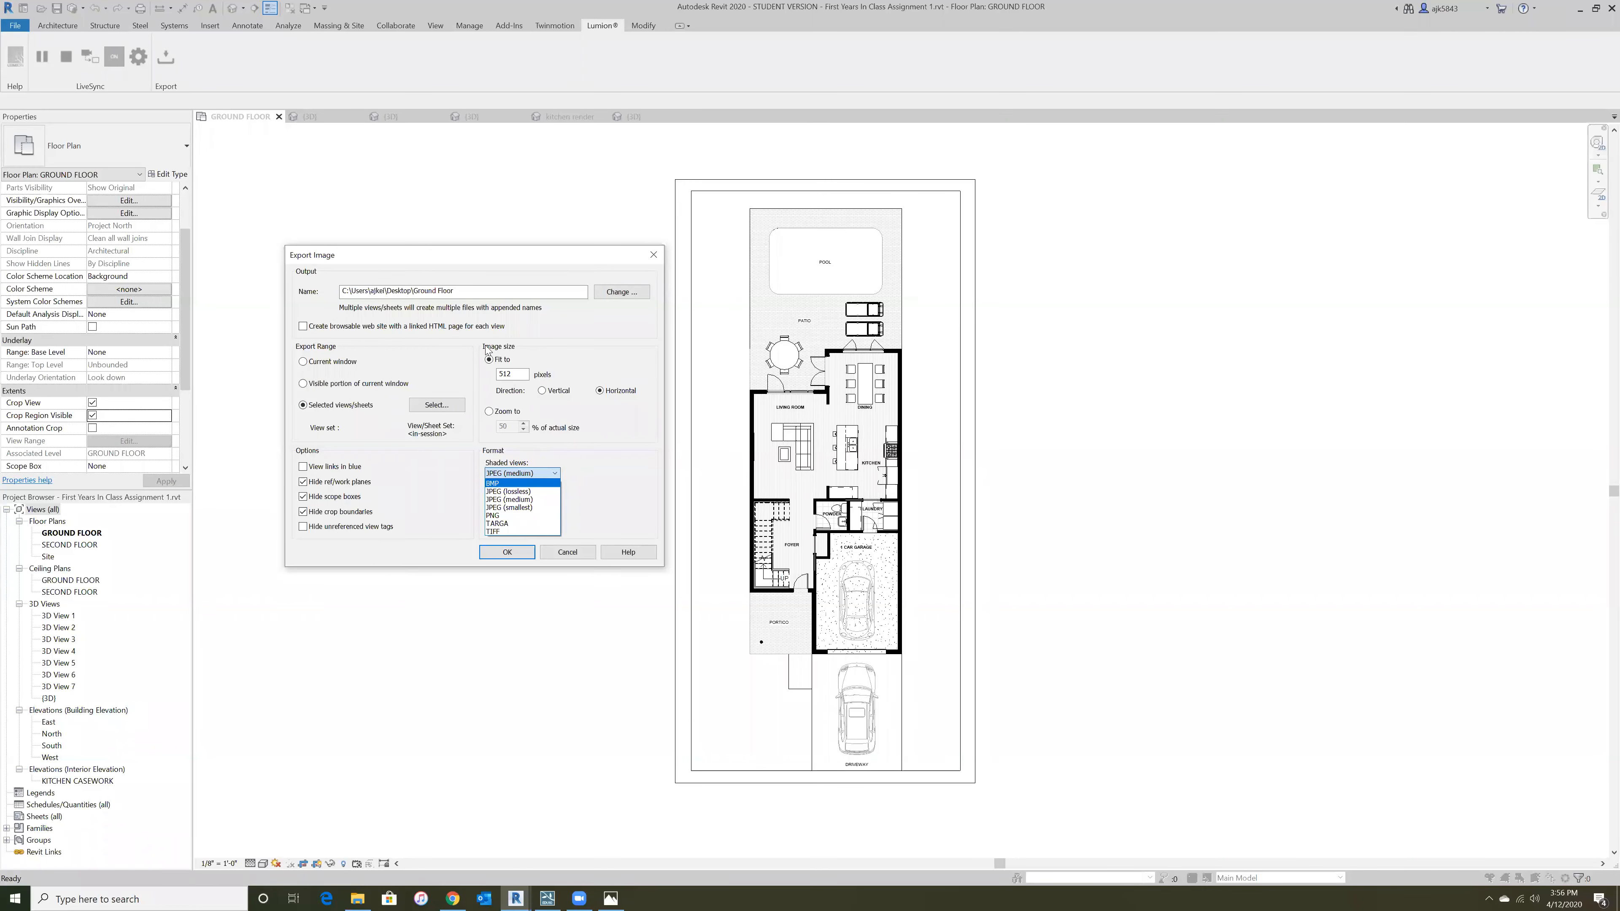
- Export the ground floor plan image fitted to 3000 pixels vertically, using JPEG (lossless) for both shaded and non-shaded views
{"action": "left_click", "coordinate": [519, 374]}
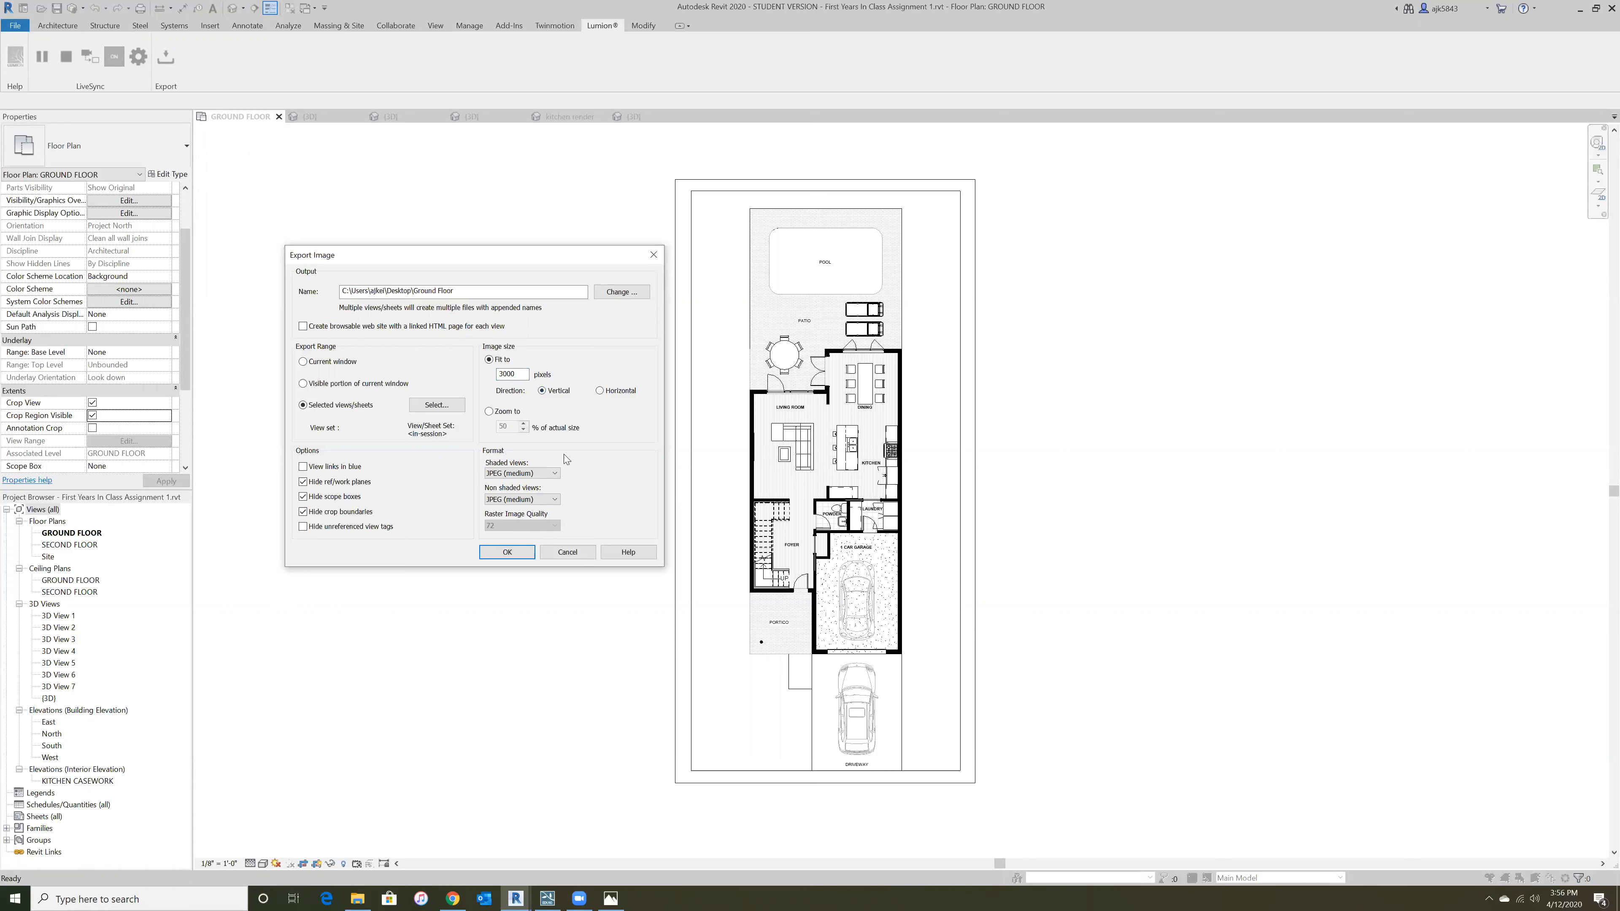
{"action": "left_click", "coordinate": [553, 474]}
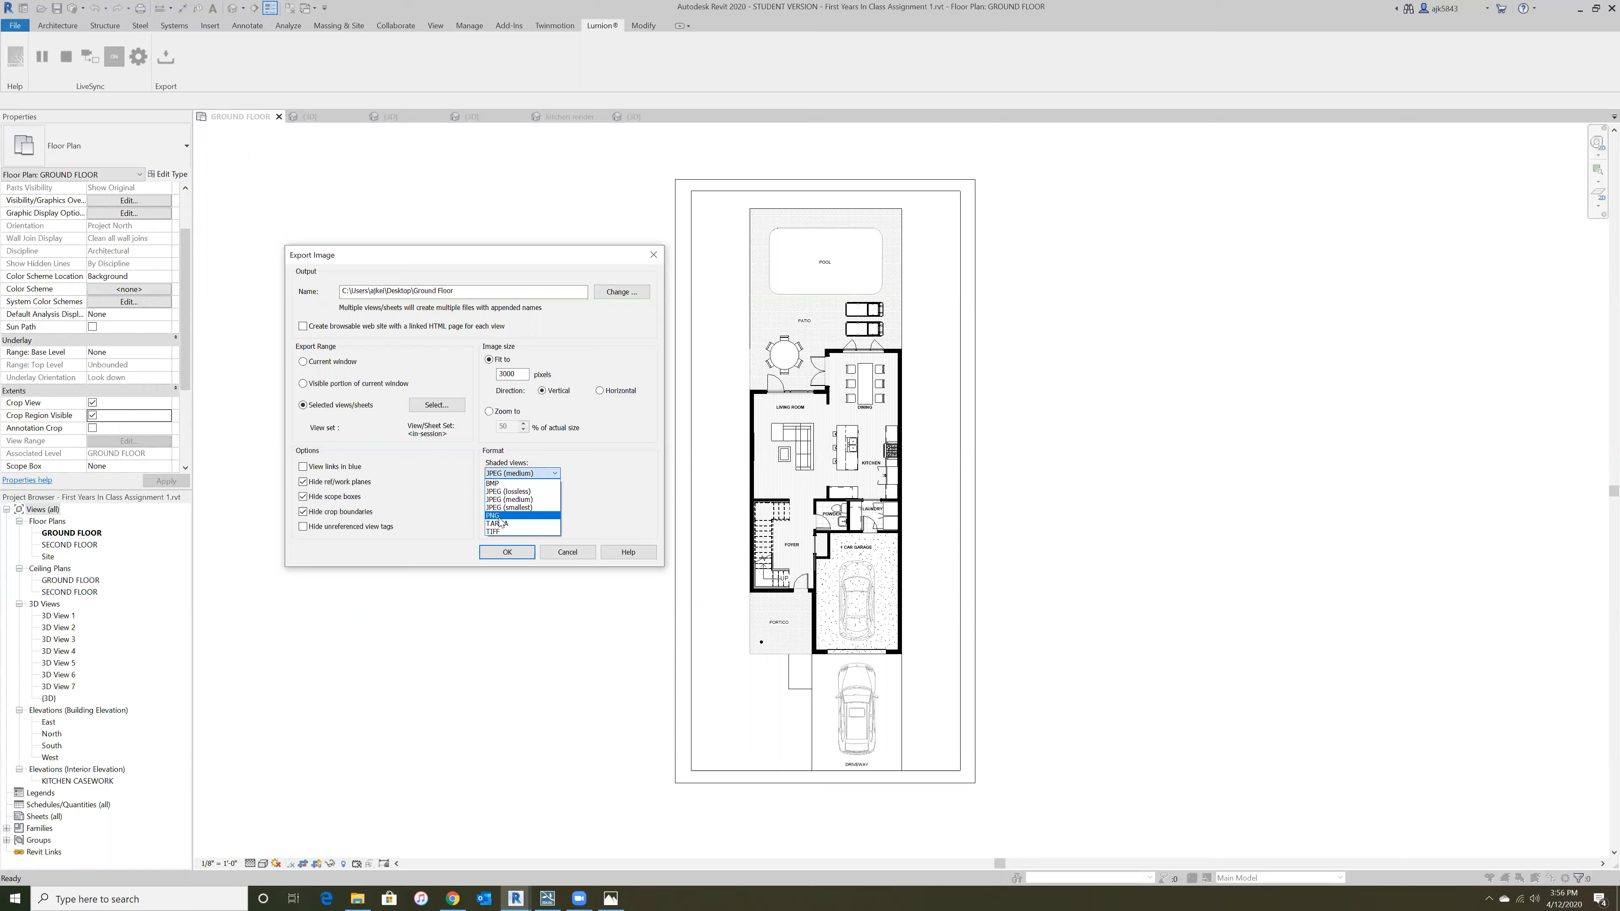
{"action": "left_click", "coordinate": [525, 491]}
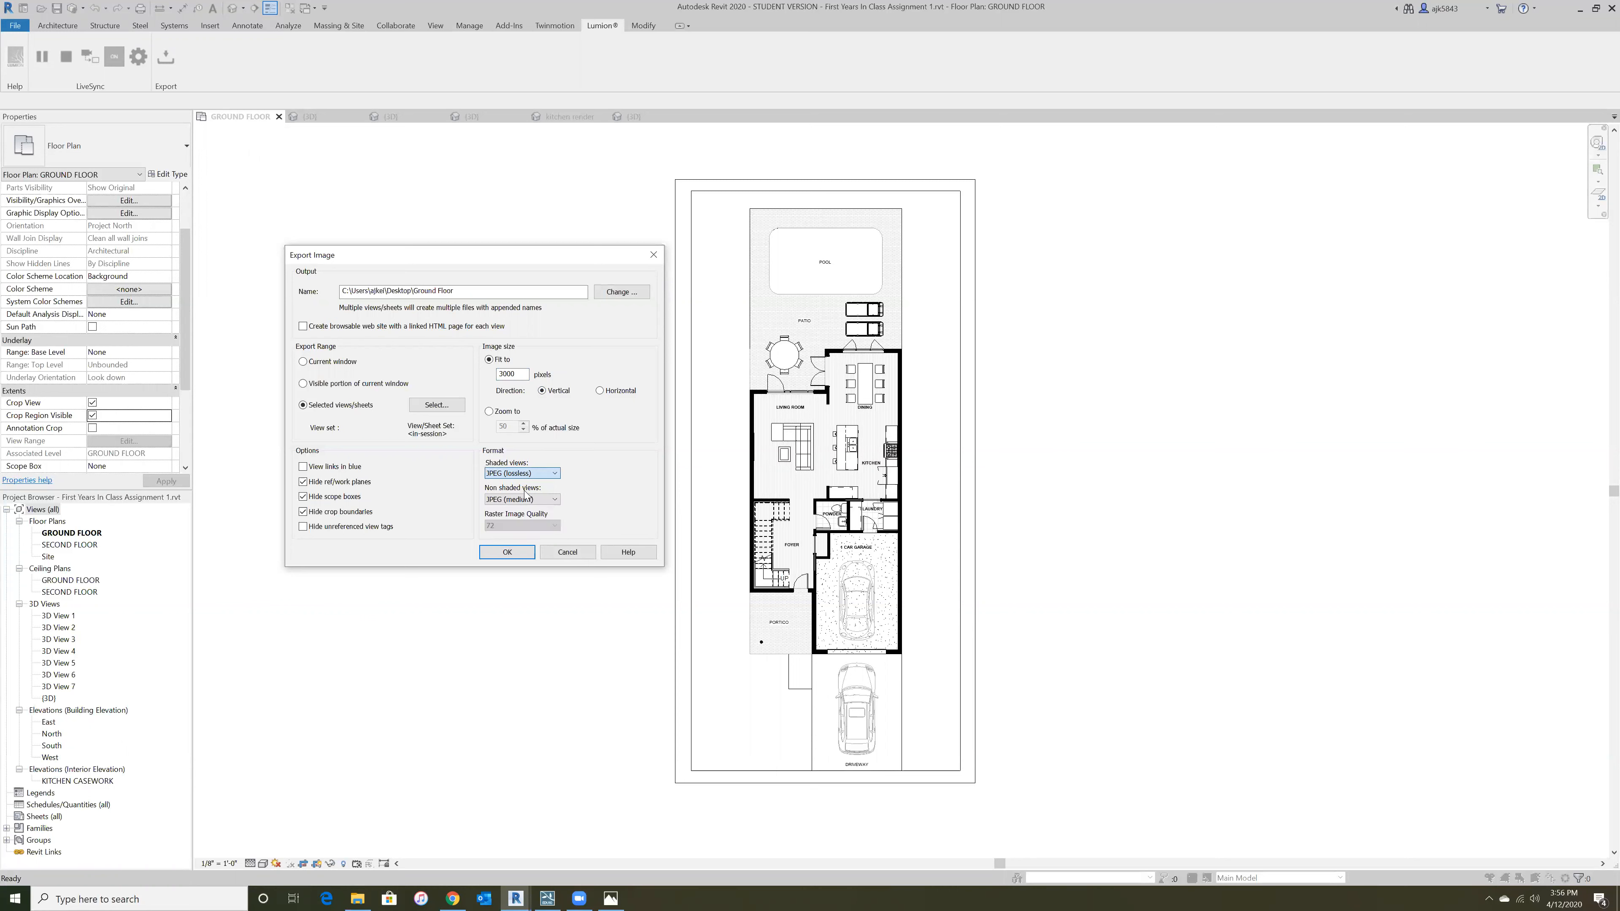
{"action": "left_click", "coordinate": [529, 499]}
{"action": "left_click", "coordinate": [532, 518]}
{"action": "left_click", "coordinate": [508, 553]}
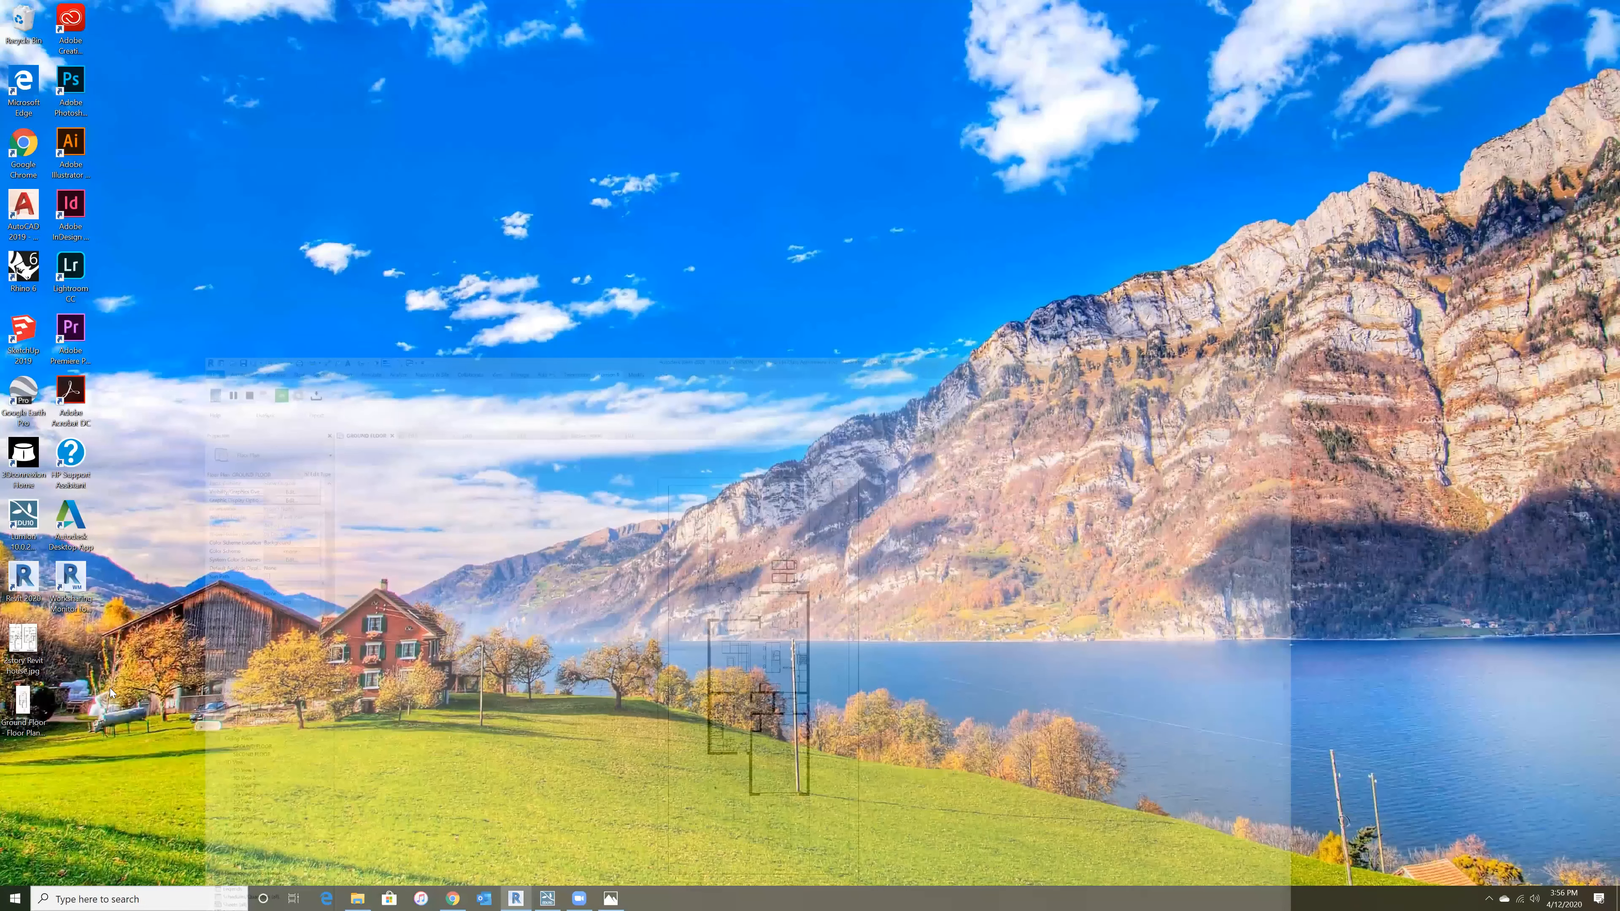
- Open the exported ground floor image, zoom in to inspect its line quality, zoom back out and close it
{"action": "key", "text": "Return"}
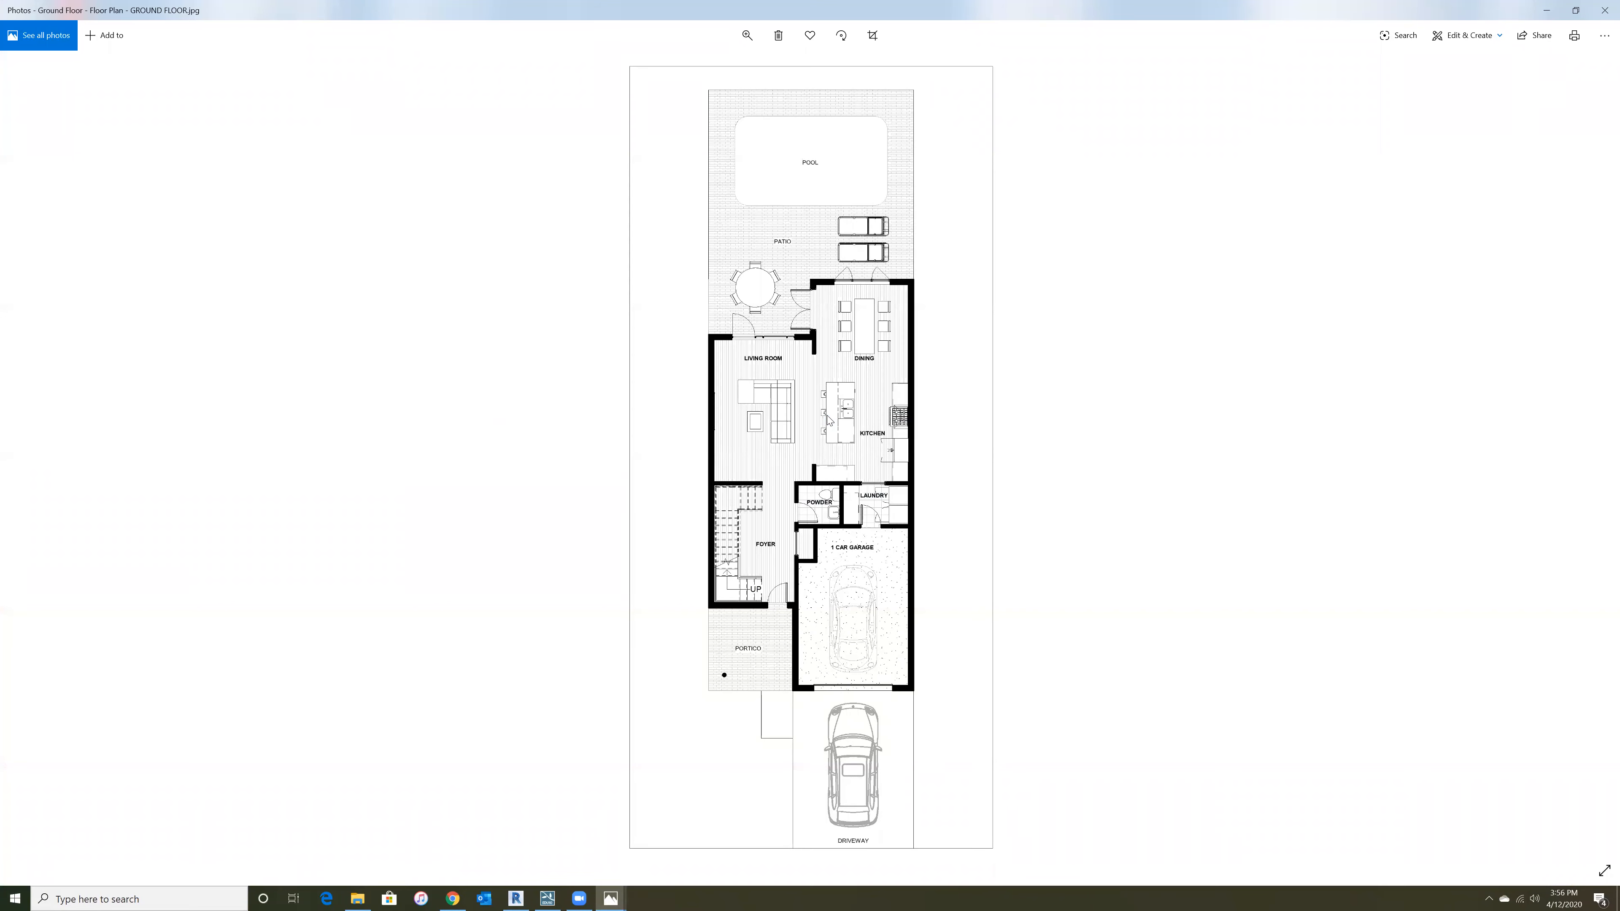
{"action": "left_click", "coordinate": [747, 35]}
{"action": "left_click_drag", "start_coordinate": [689, 70], "coordinate": [752, 73]}
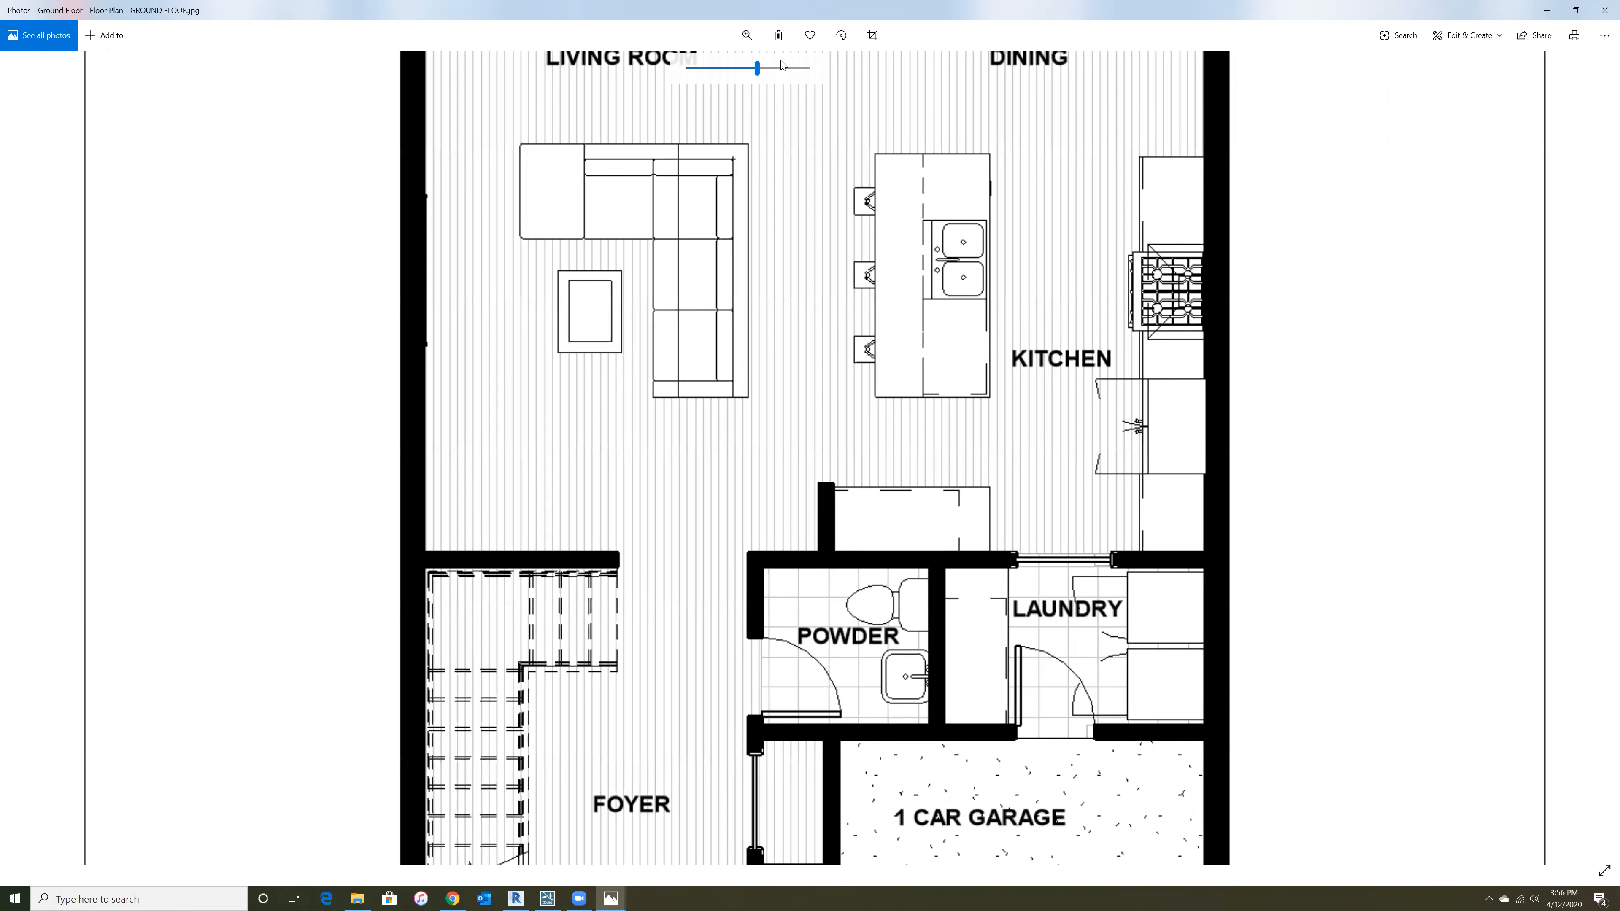
{"action": "left_click_drag", "start_coordinate": [758, 70], "coordinate": [686, 70]}
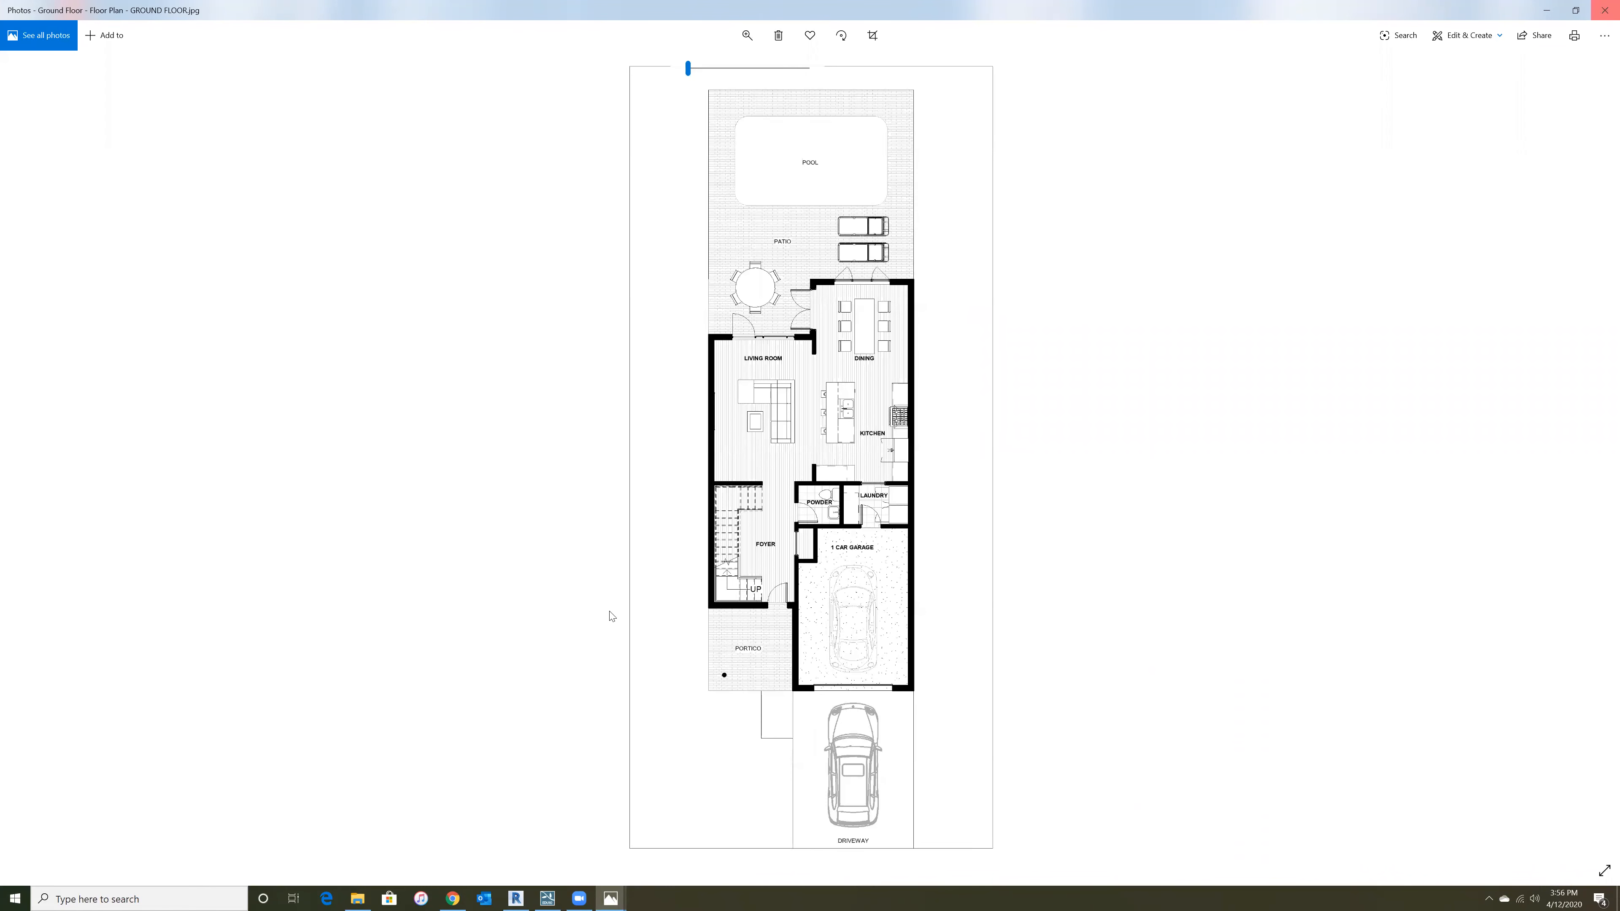
{"action": "left_click", "coordinate": [1604, 10]}
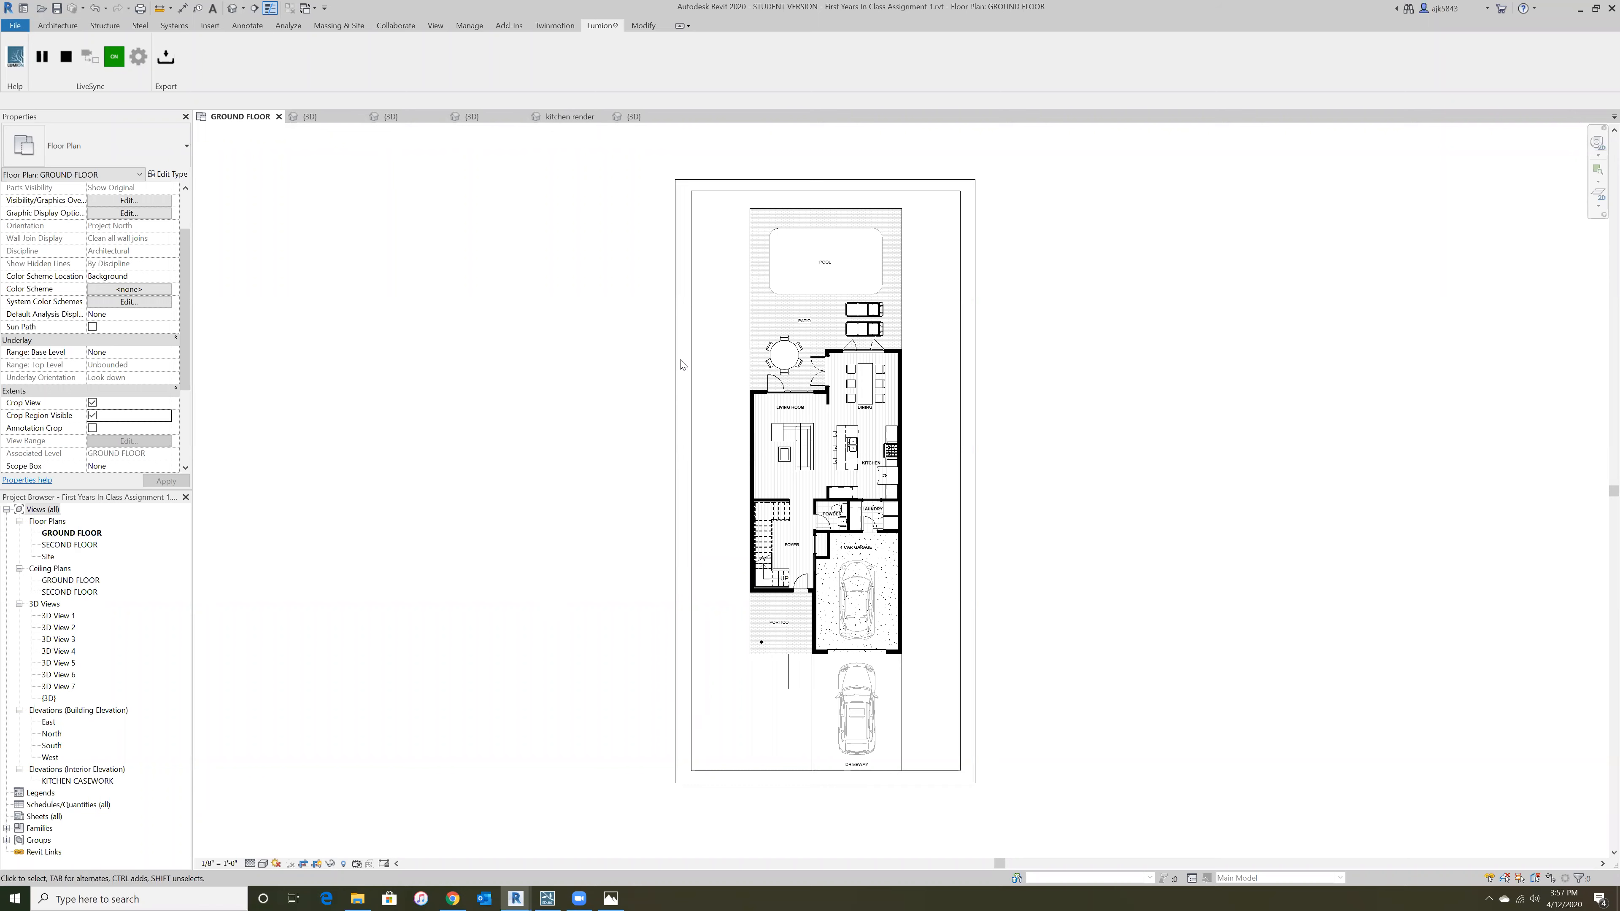
- Create a perspective camera view from the lower-left corner of the site, aimed diagonally across the house beyond the pool's right side
{"action": "left_click", "coordinate": [436, 26]}
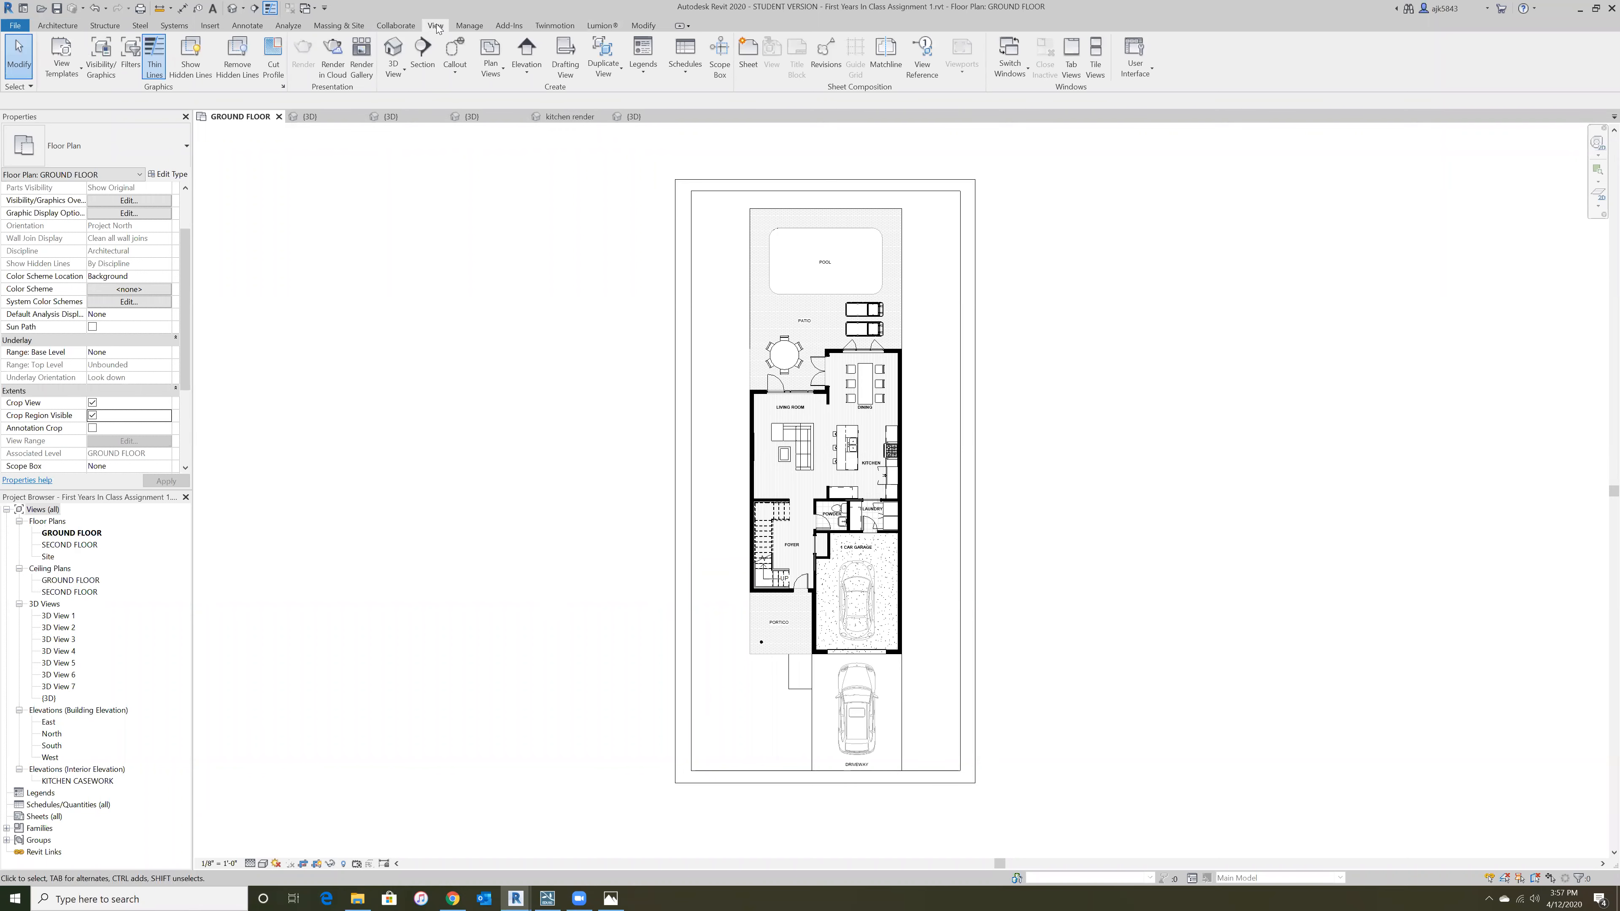
{"action": "left_click", "coordinate": [396, 78]}
{"action": "left_click", "coordinate": [396, 76]}
{"action": "left_click", "coordinate": [421, 141]}
{"action": "scroll", "coordinate": [783, 509], "scroll_direction": "down", "scroll_amount": 2}
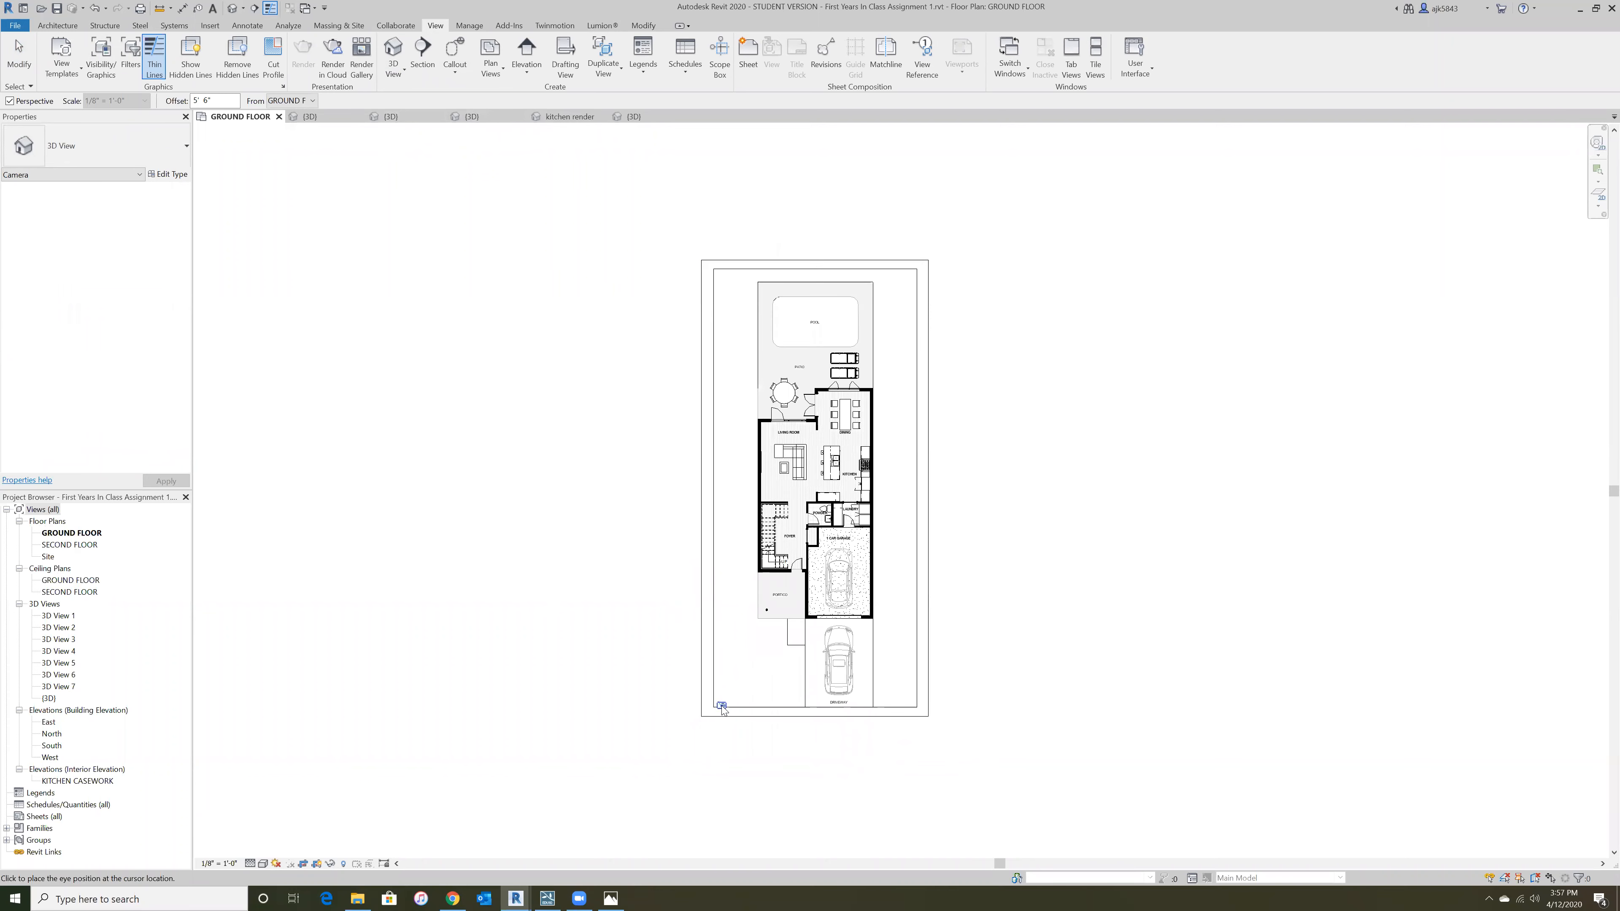
{"action": "left_click", "coordinate": [721, 706]}
{"action": "left_click", "coordinate": [927, 299]}
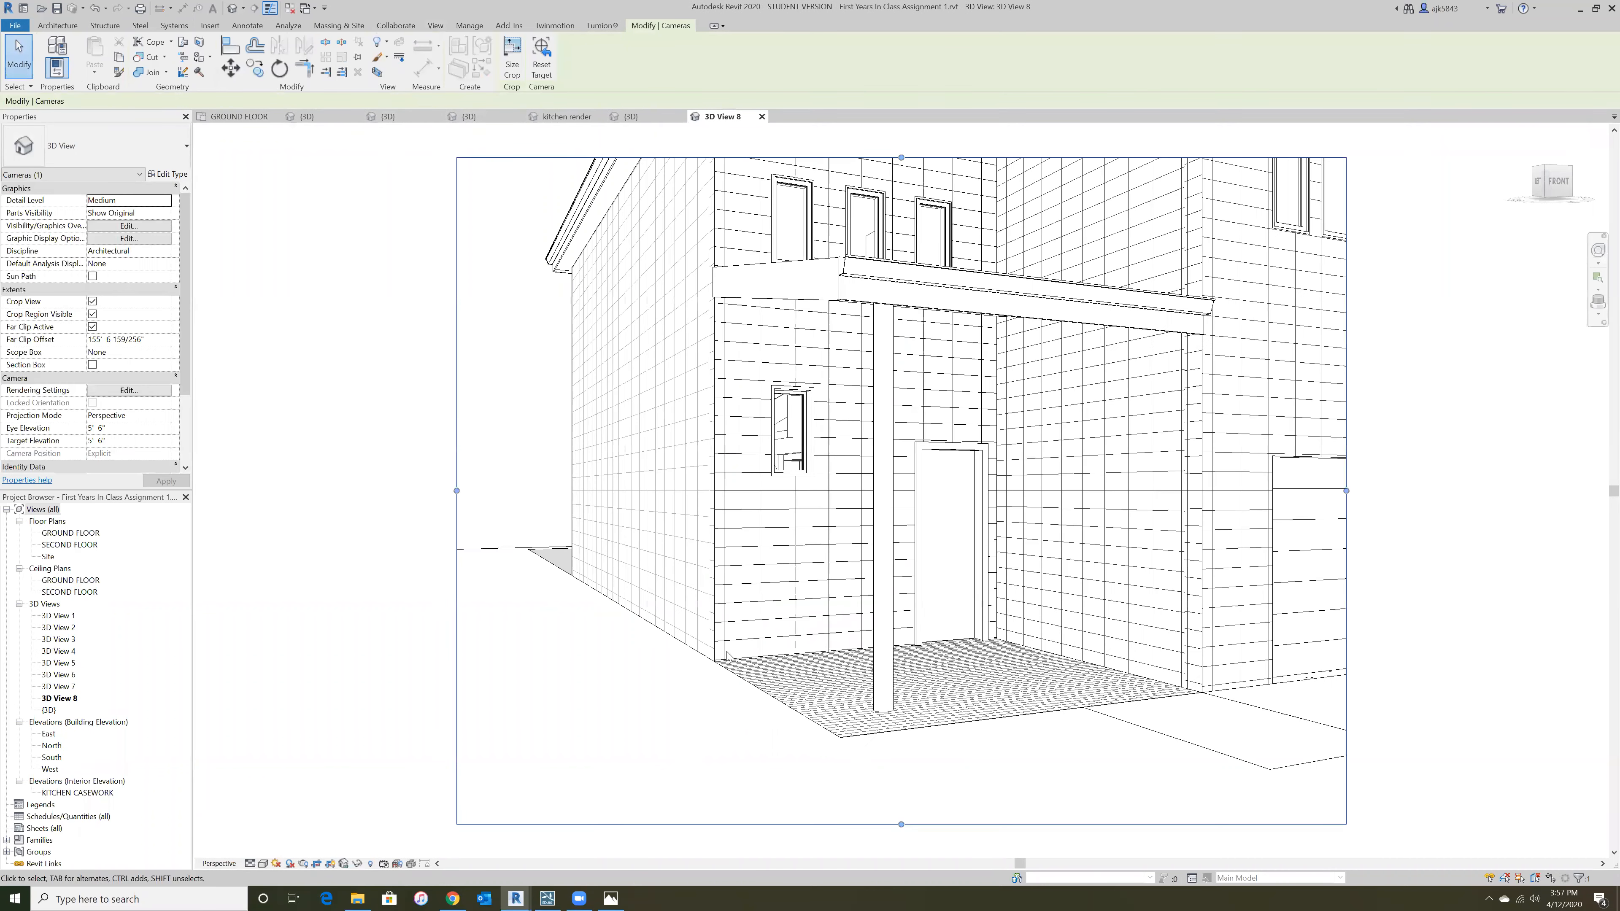
- Enlarge the camera view's crop region on the right, top and bottom to frame the whole house front
{"action": "scroll", "coordinate": [727, 656], "scroll_direction": "down", "scroll_amount": 5}
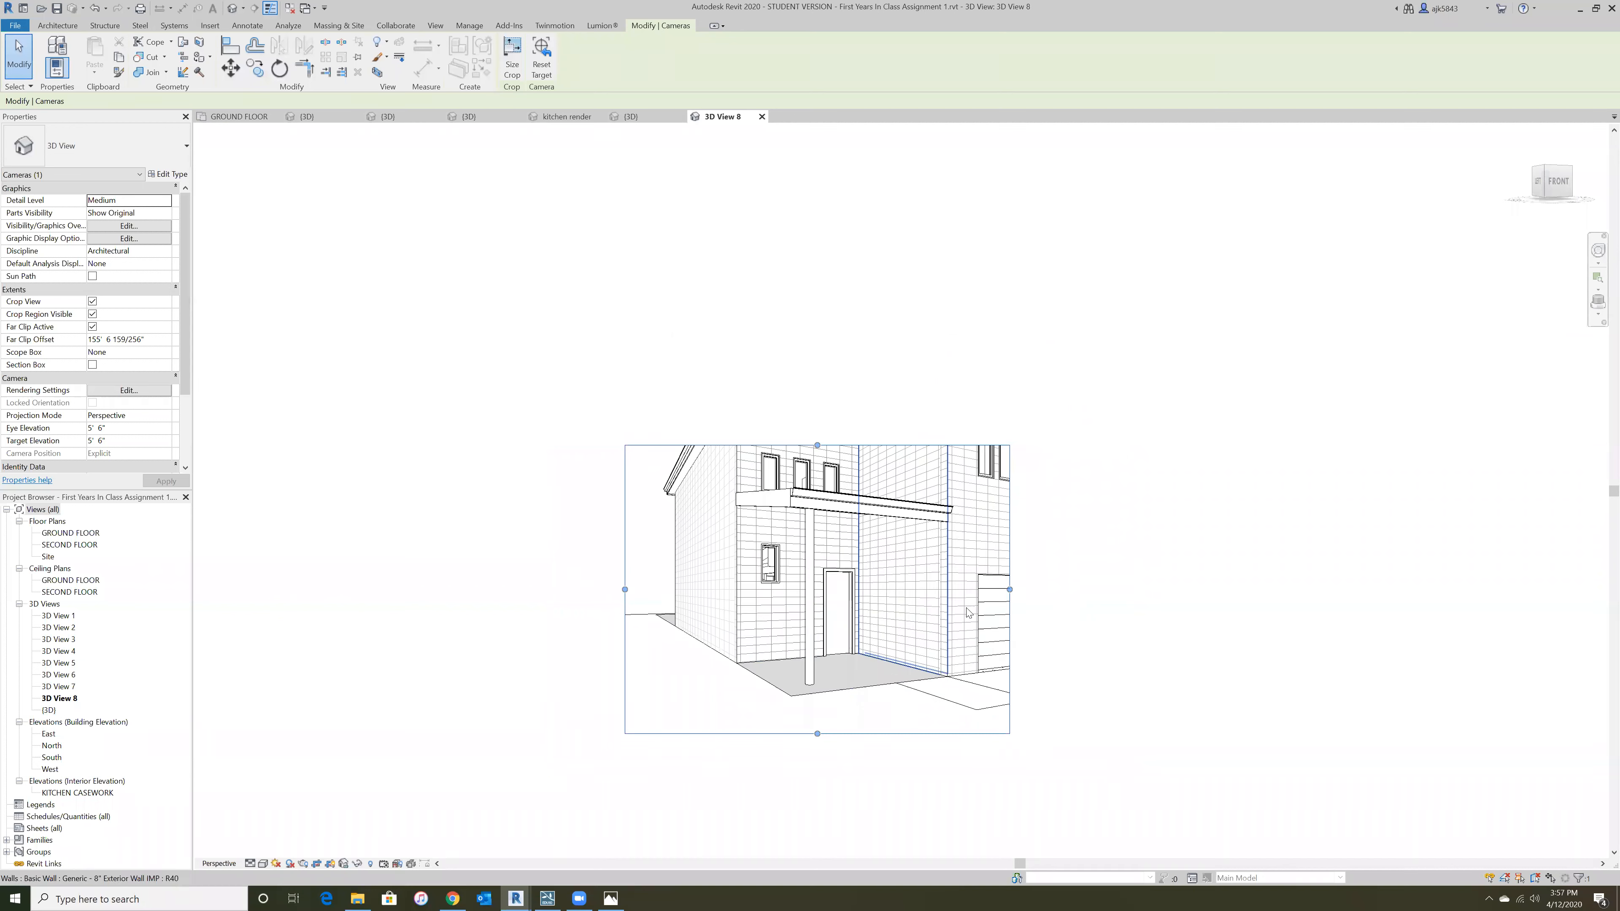
{"action": "left_click_drag", "start_coordinate": [1009, 588], "coordinate": [1149, 590]}
{"action": "left_click_drag", "start_coordinate": [887, 445], "coordinate": [893, 285]}
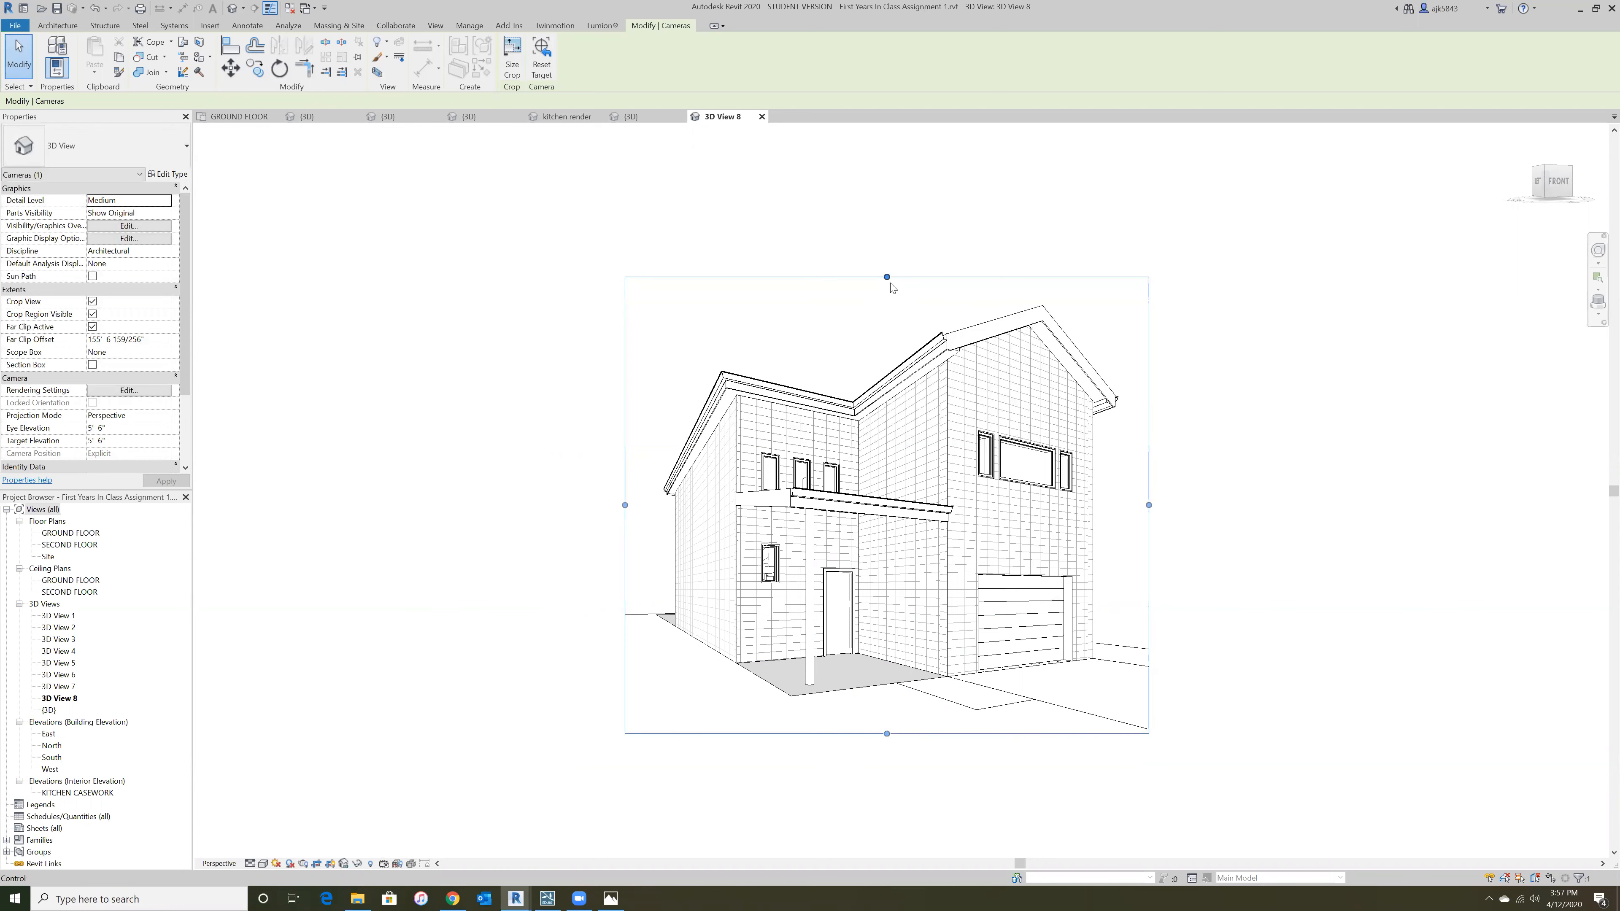
{"action": "left_click_drag", "start_coordinate": [891, 738], "coordinate": [890, 773]}
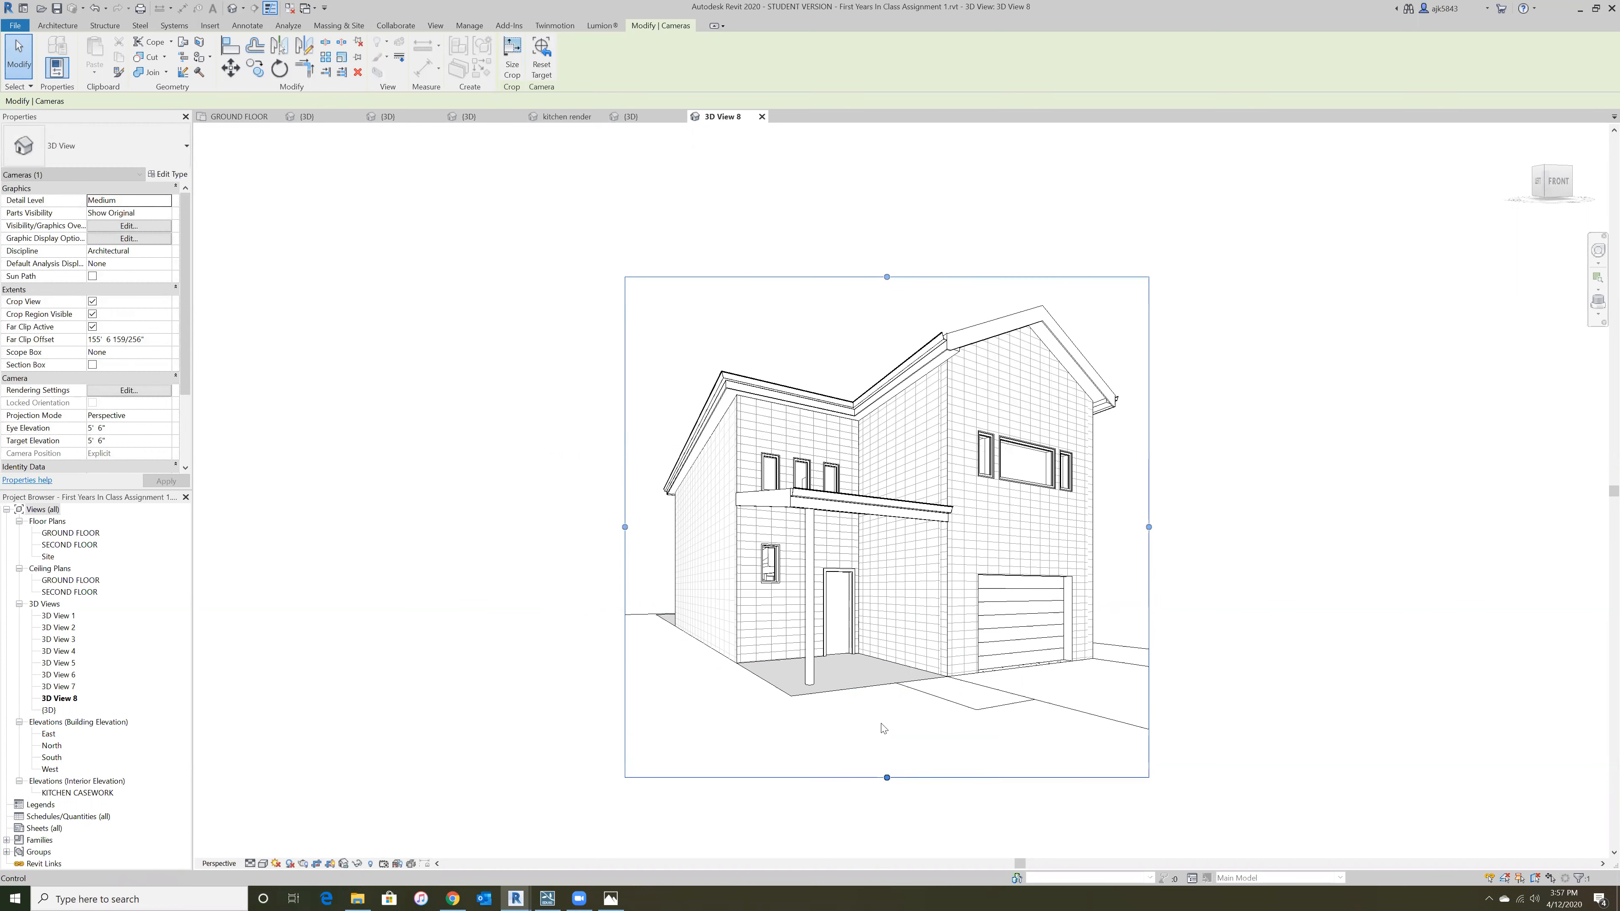
{"action": "scroll", "coordinate": [985, 672], "scroll_direction": "up", "scroll_amount": 1}
{"action": "middle_click_drag", "start_coordinate": [1052, 664], "coordinate": [1012, 646]}
{"action": "left_click", "coordinate": [1343, 620]}
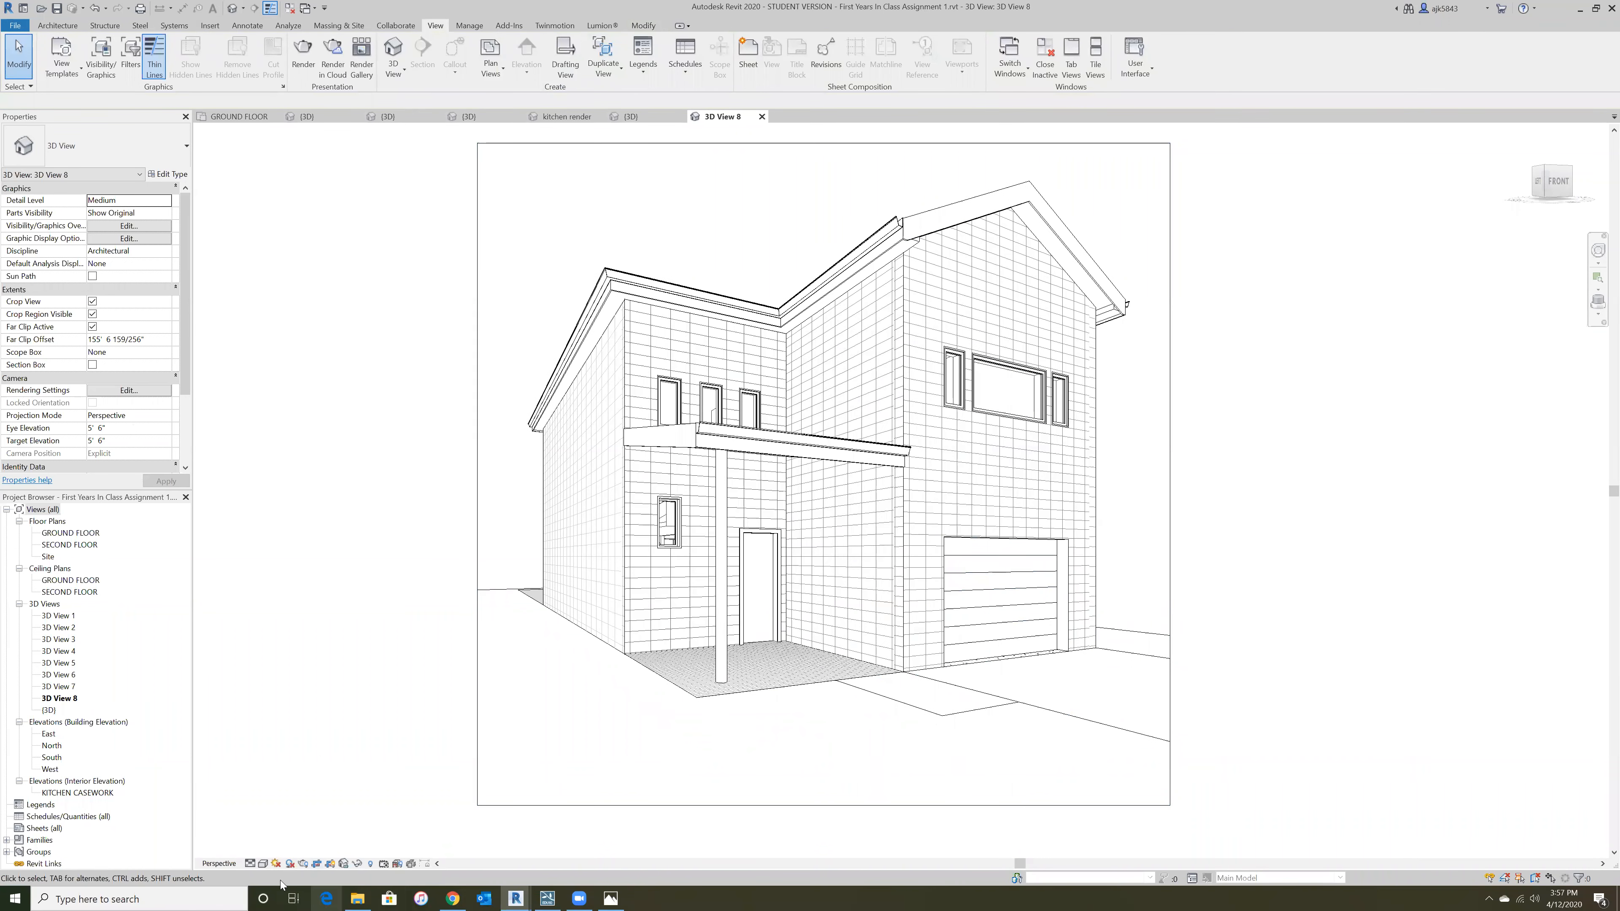
- Turn on ambient shadows in the 3D view's graphic display options, trying cast shadows and switching them back off
{"action": "left_click", "coordinate": [265, 864]}
{"action": "left_click", "coordinate": [302, 770]}
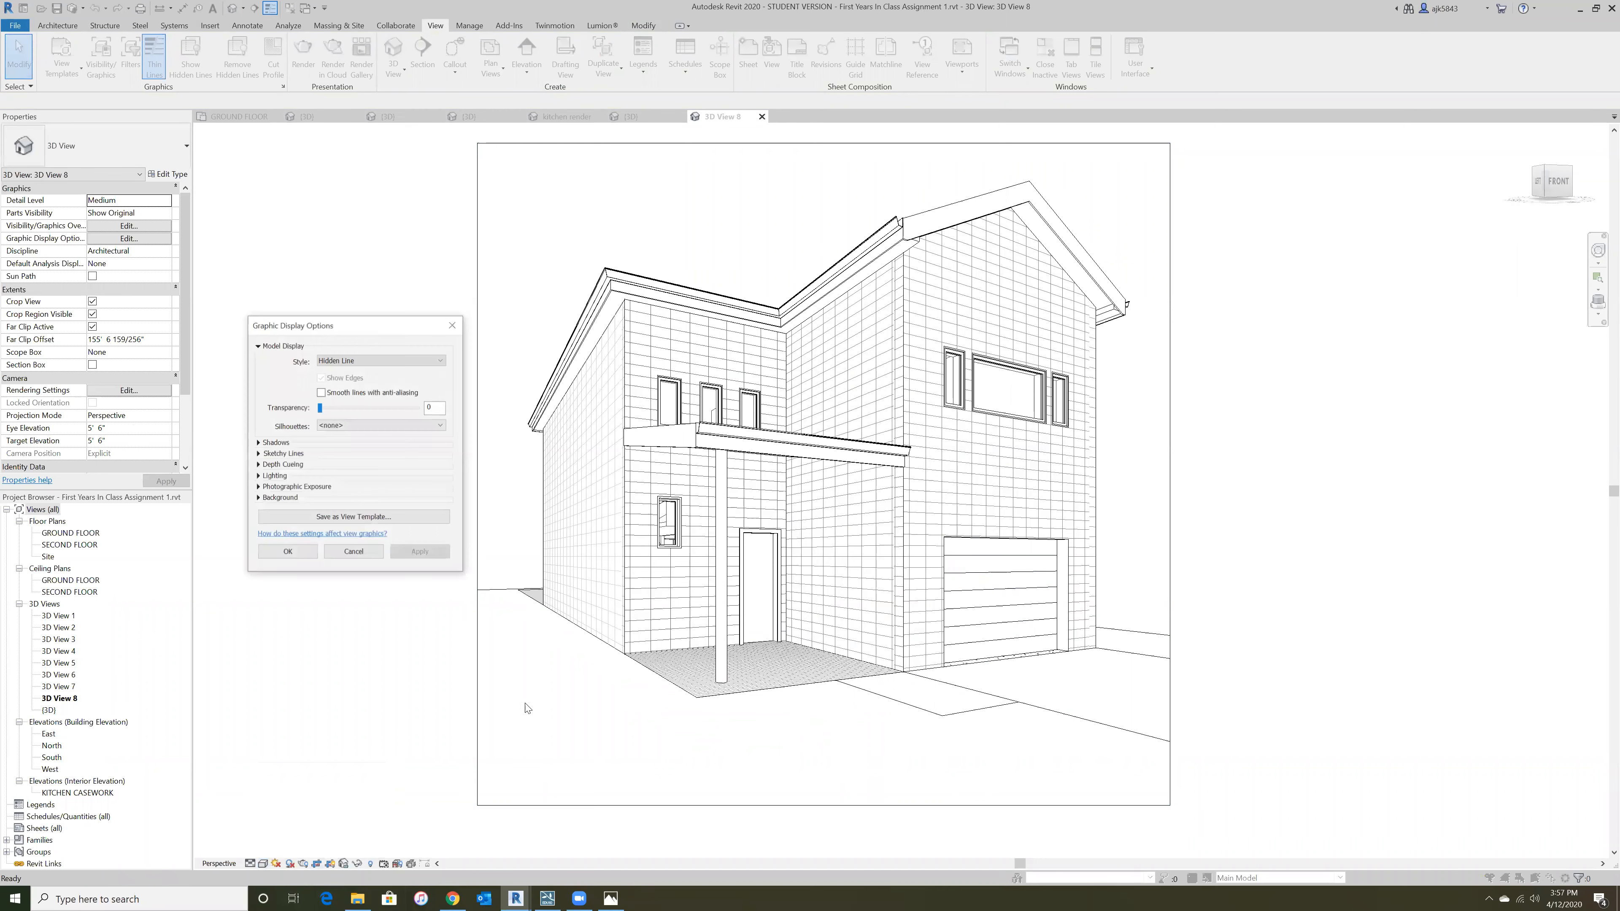
{"action": "left_click", "coordinate": [320, 467]}
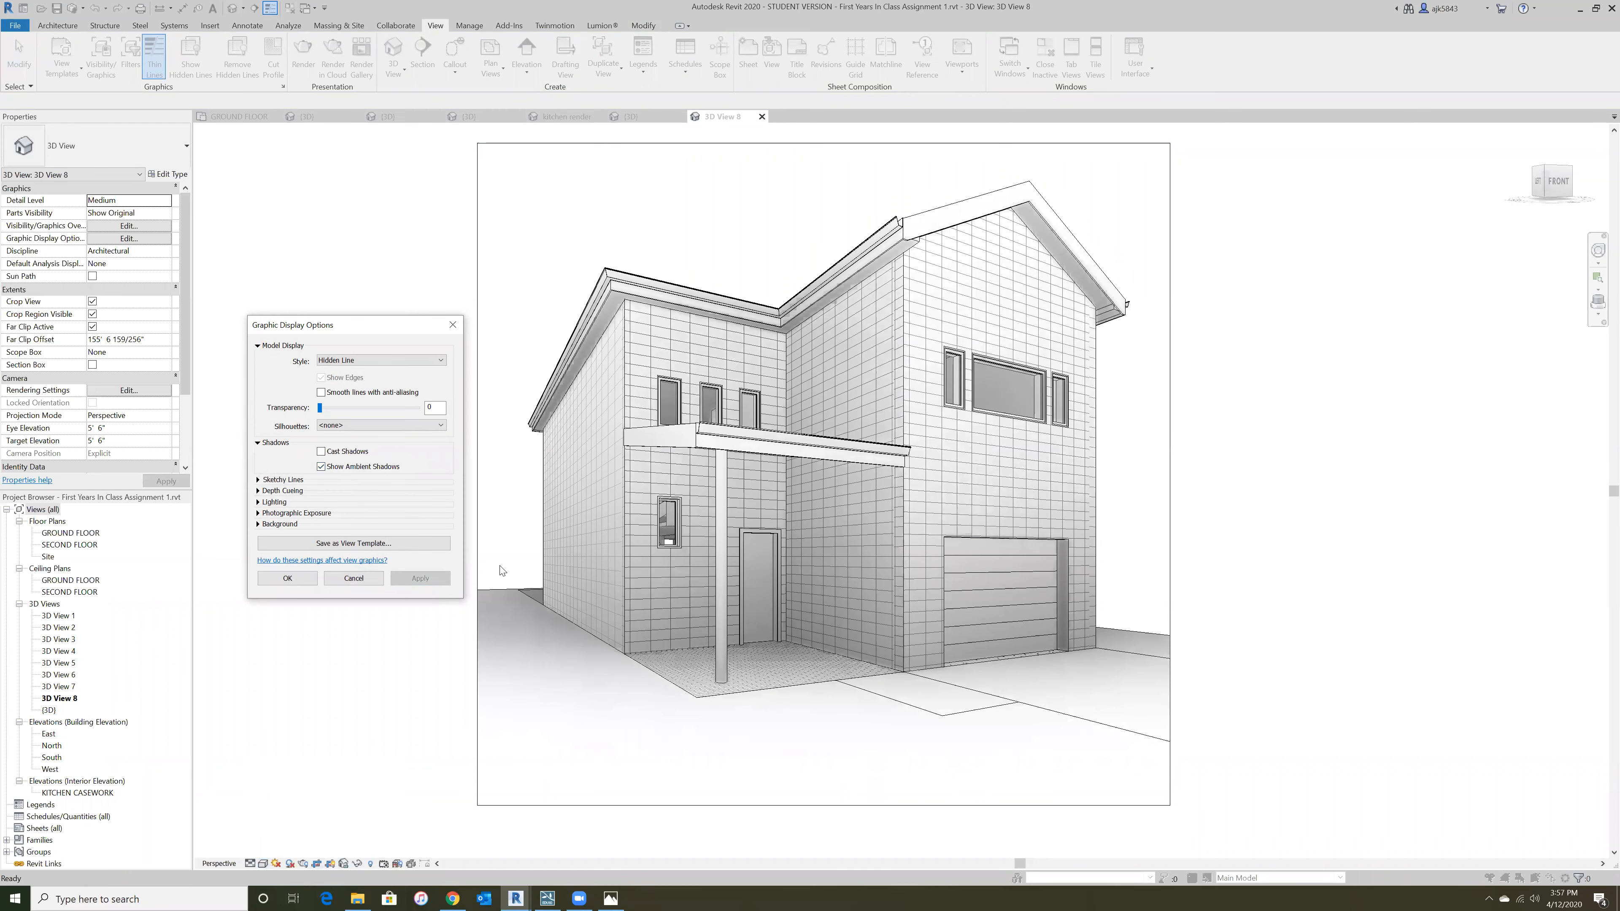
{"action": "left_click", "coordinate": [322, 452]}
{"action": "left_click", "coordinate": [420, 578]}
{"action": "left_click", "coordinate": [320, 451]}
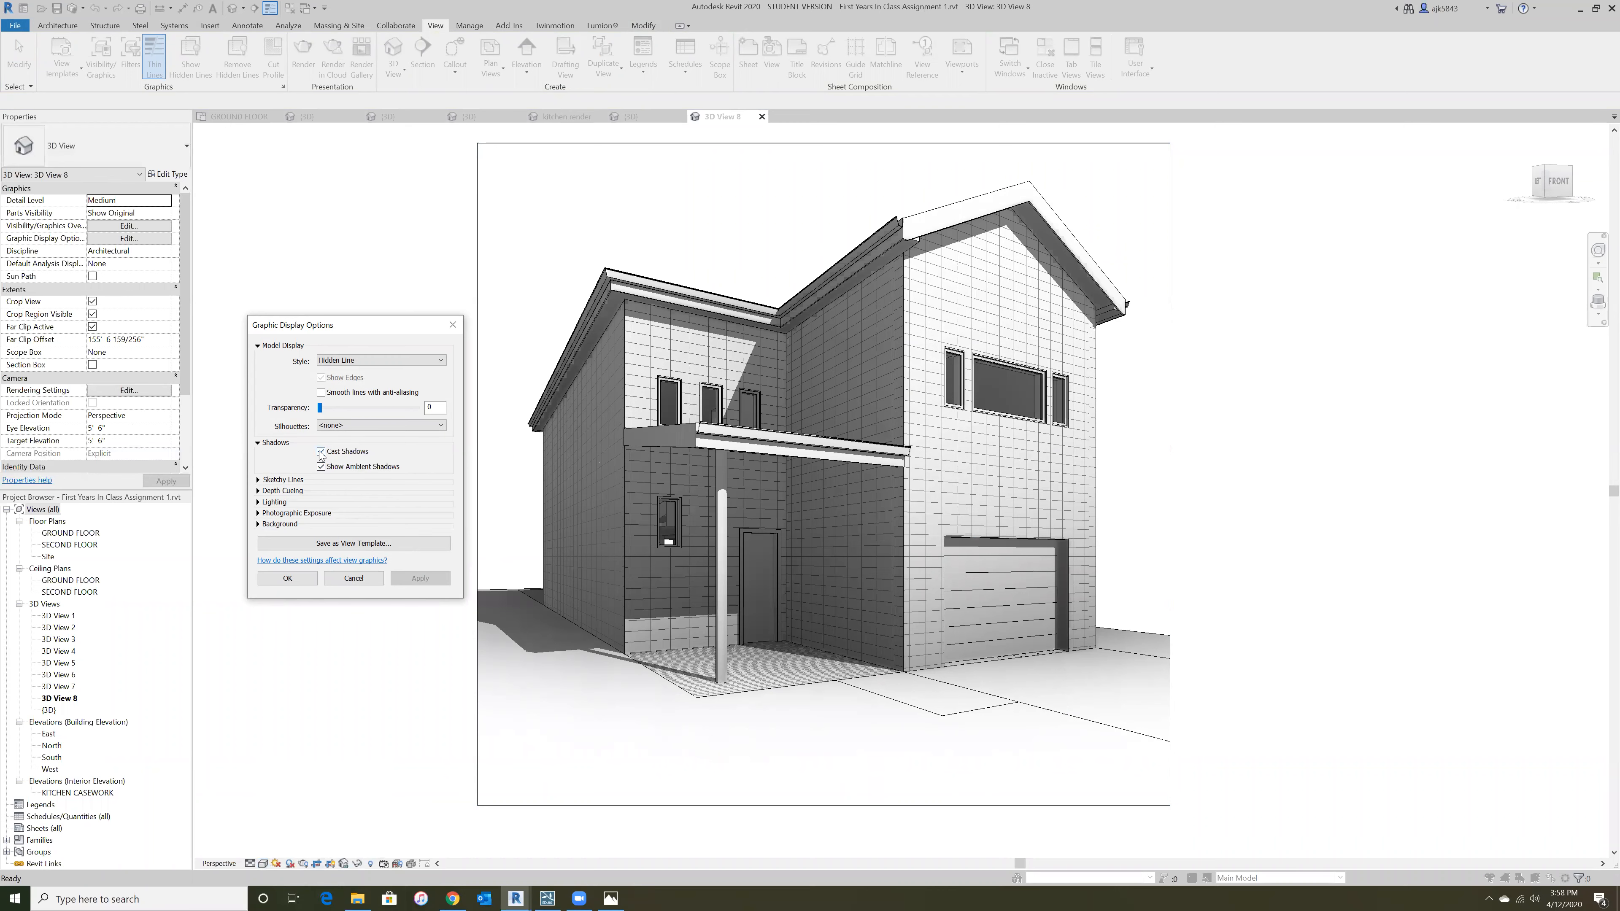
{"action": "left_click", "coordinate": [420, 578]}
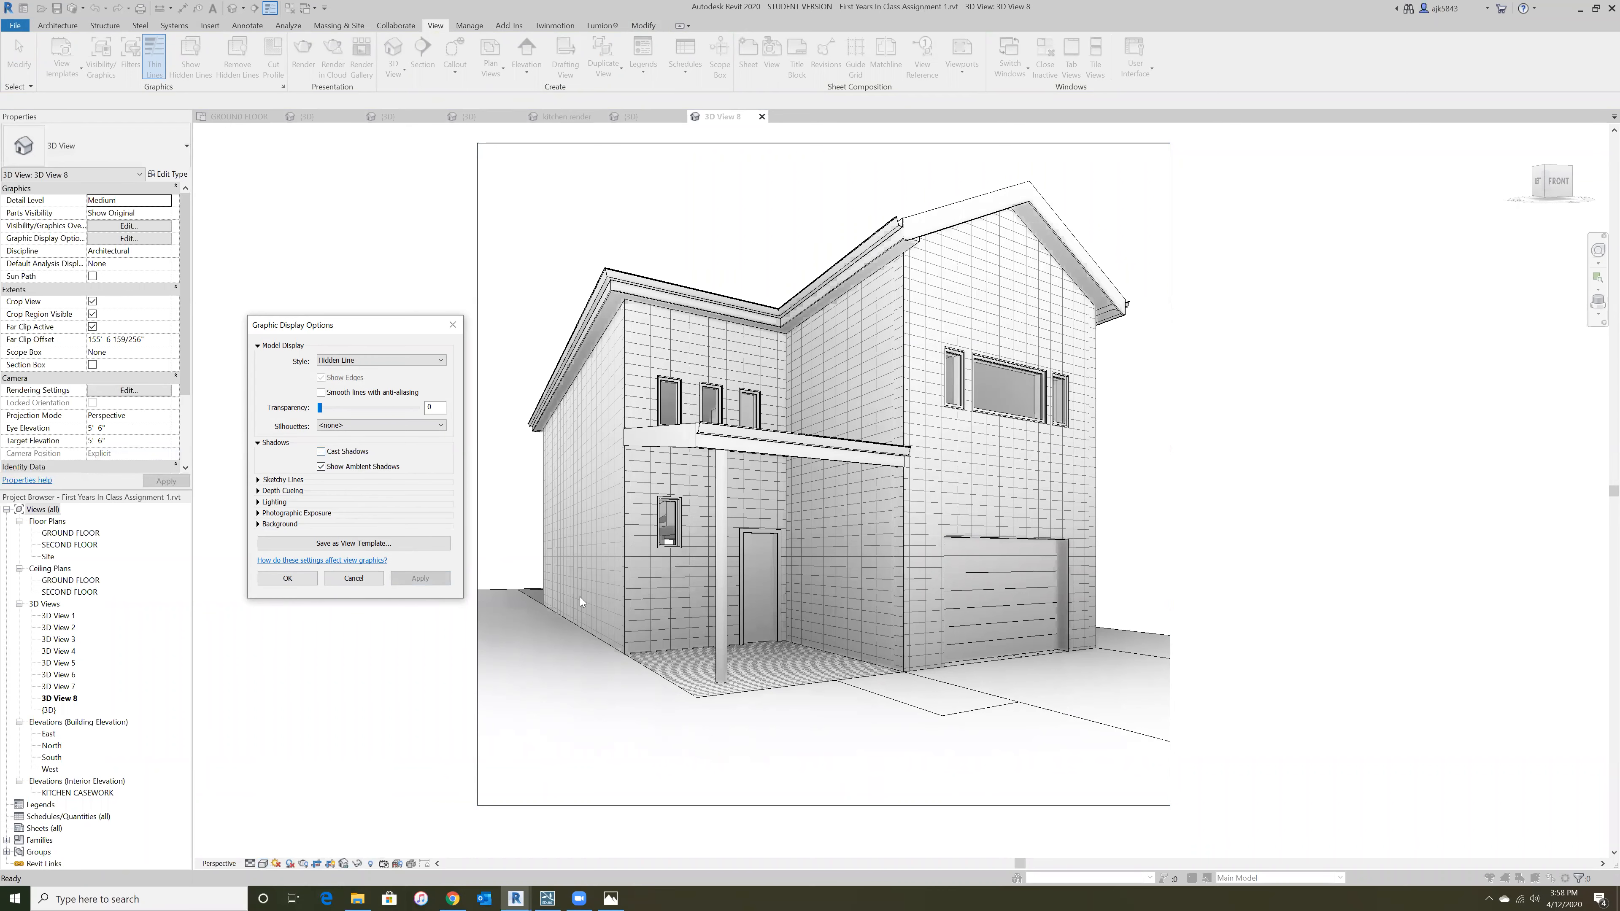
{"action": "left_click", "coordinate": [288, 578]}
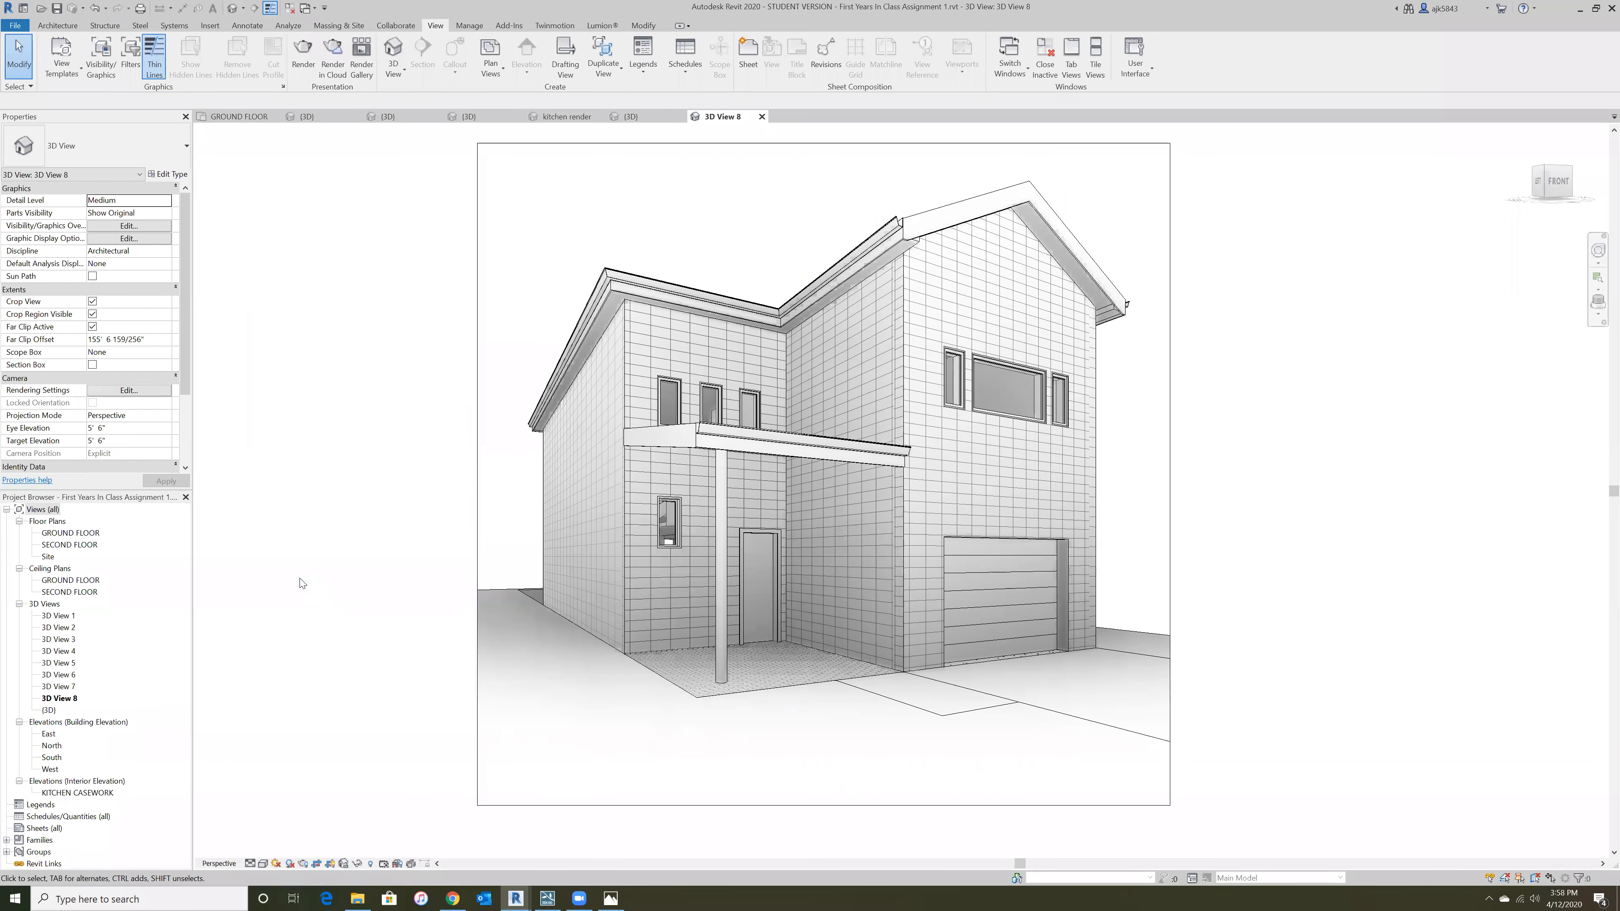
{"action": "scroll", "coordinate": [890, 700], "scroll_direction": "down", "scroll_amount": 1}
{"action": "scroll", "coordinate": [136, 430], "scroll_direction": "down", "scroll_amount": 3}
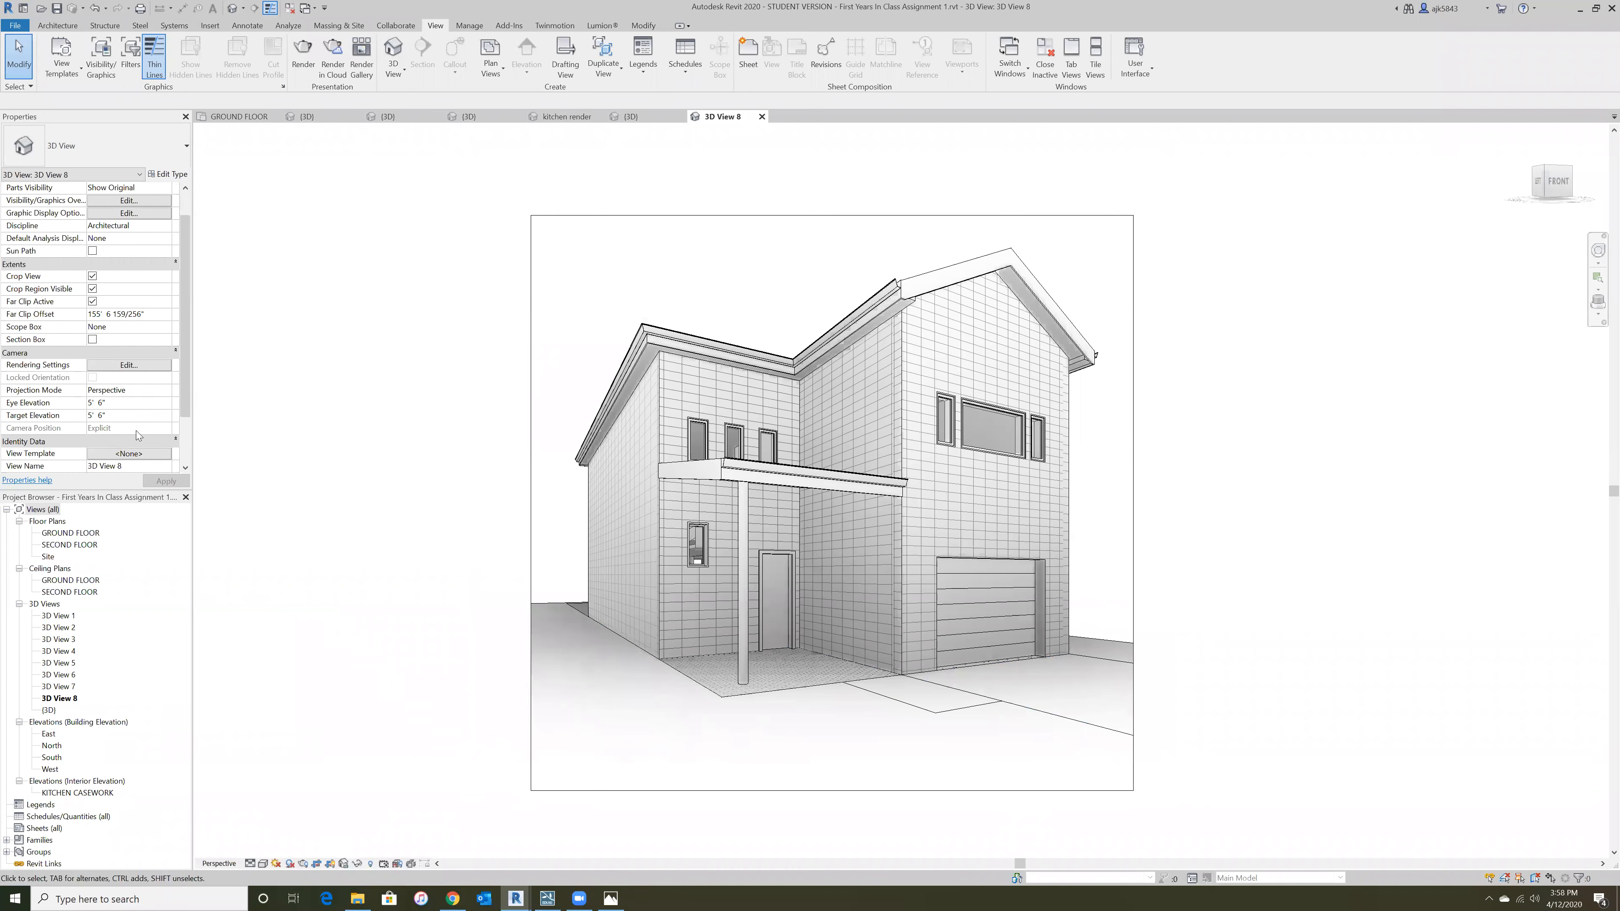
{"action": "scroll", "coordinate": [116, 366], "scroll_direction": "up", "scroll_amount": 3}
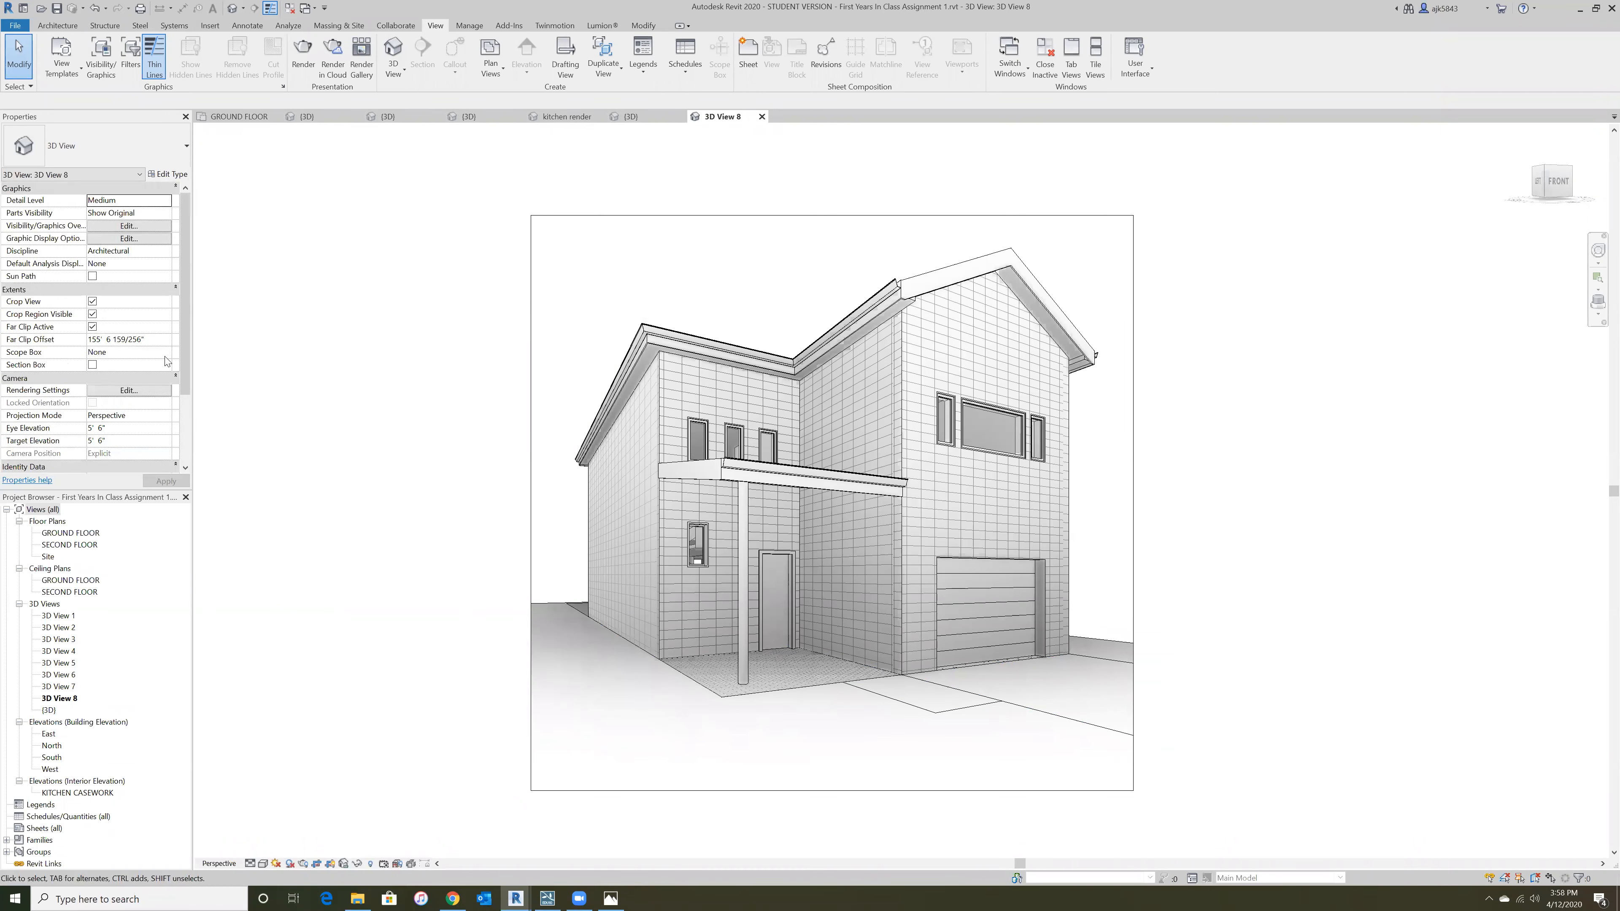
{"action": "scroll", "coordinate": [845, 643], "scroll_direction": "up", "scroll_amount": 1}
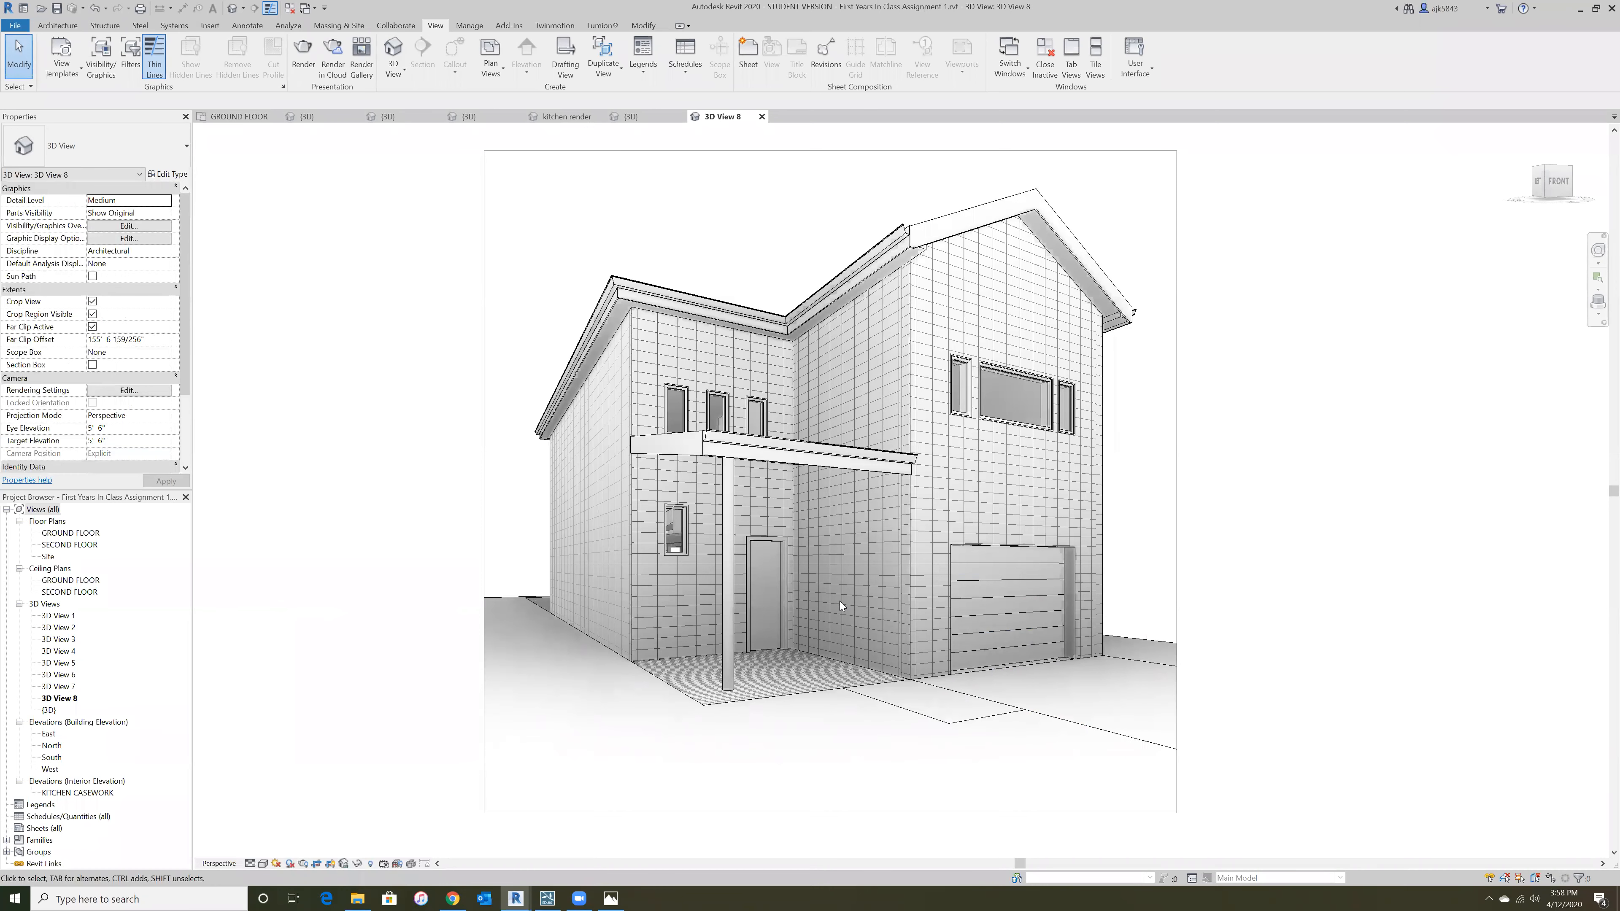
- Start an image export limited to selected views, with only 3D View 8 checked, and decline saving the view set
{"action": "left_click", "coordinate": [22, 27]}
{"action": "mouse_move", "coordinate": [61, 231]}
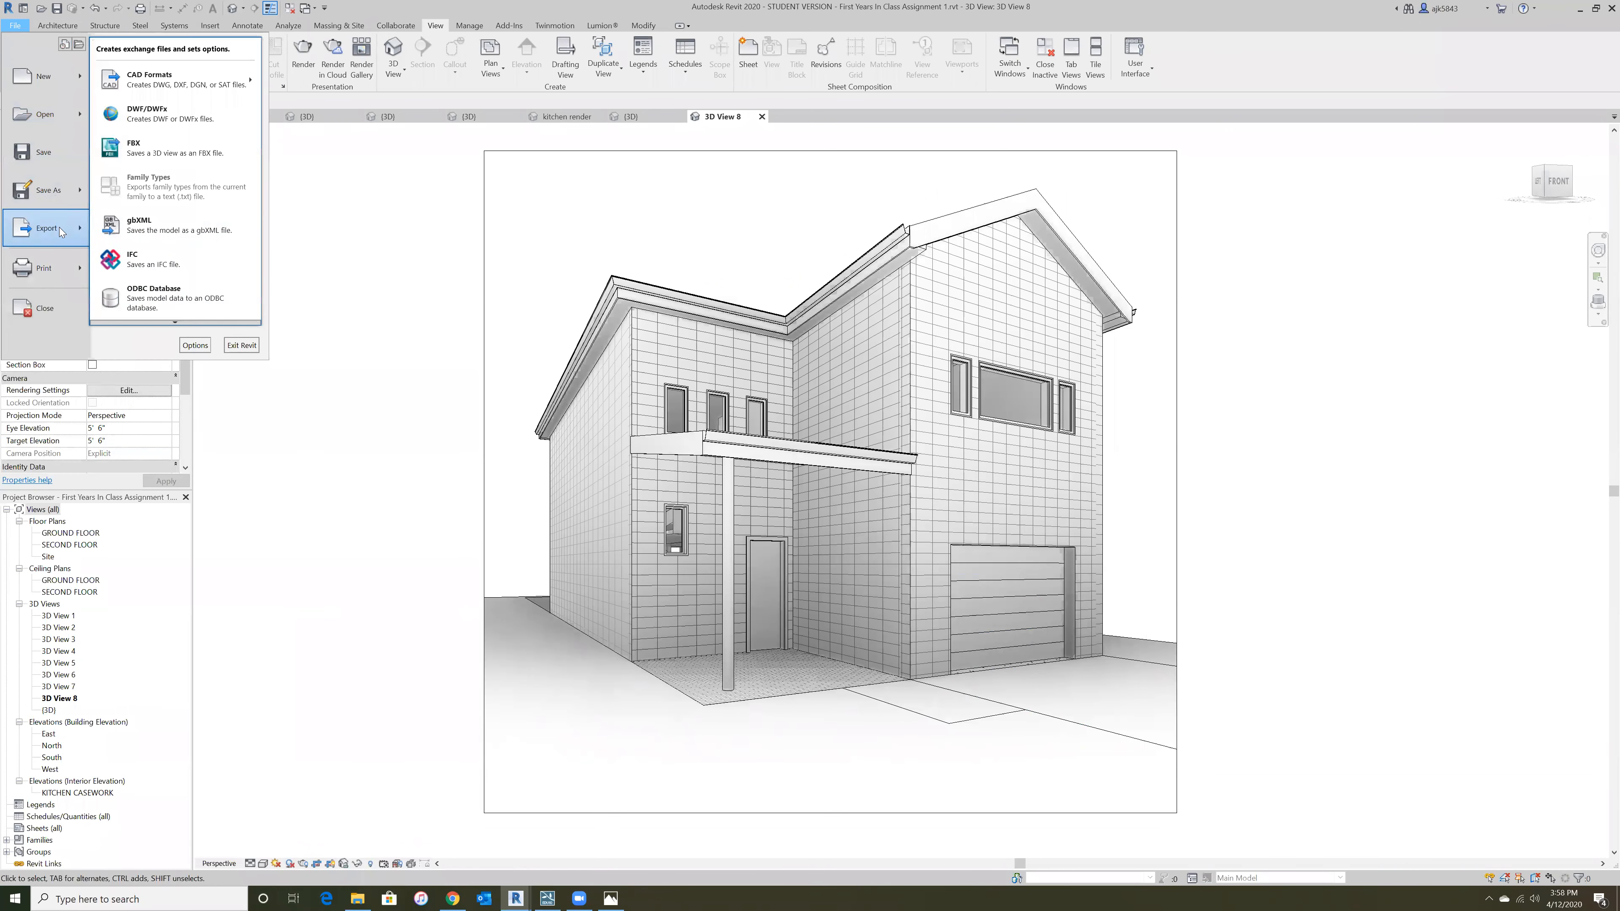
{"action": "mouse_move", "coordinate": [174, 322]}
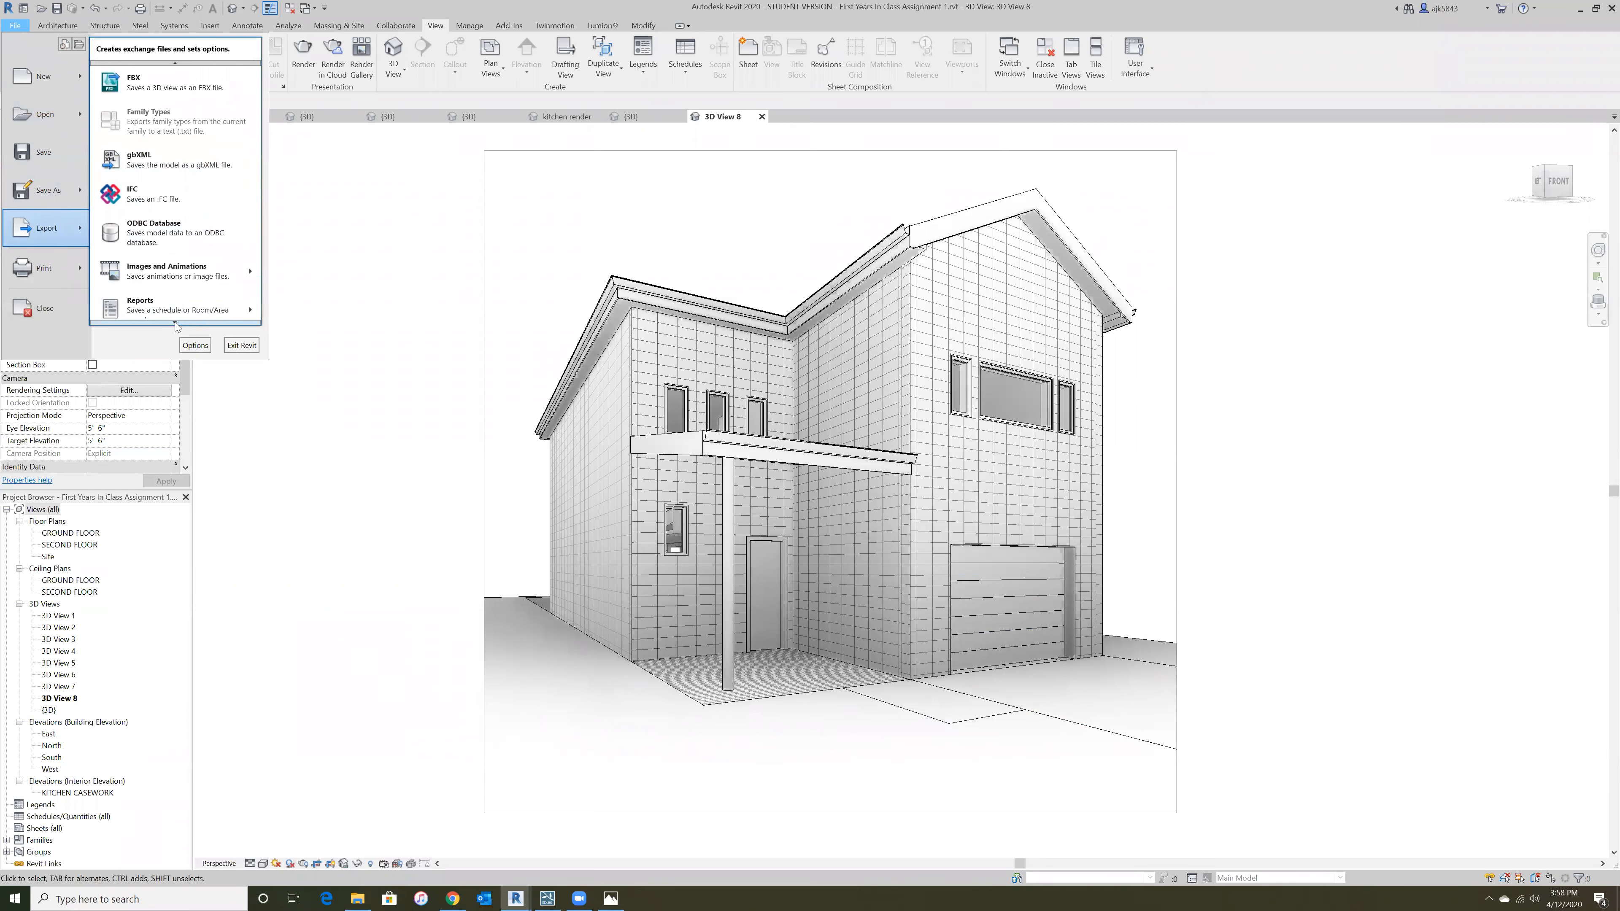
{"action": "mouse_move", "coordinate": [242, 248]}
{"action": "left_click", "coordinate": [307, 285]}
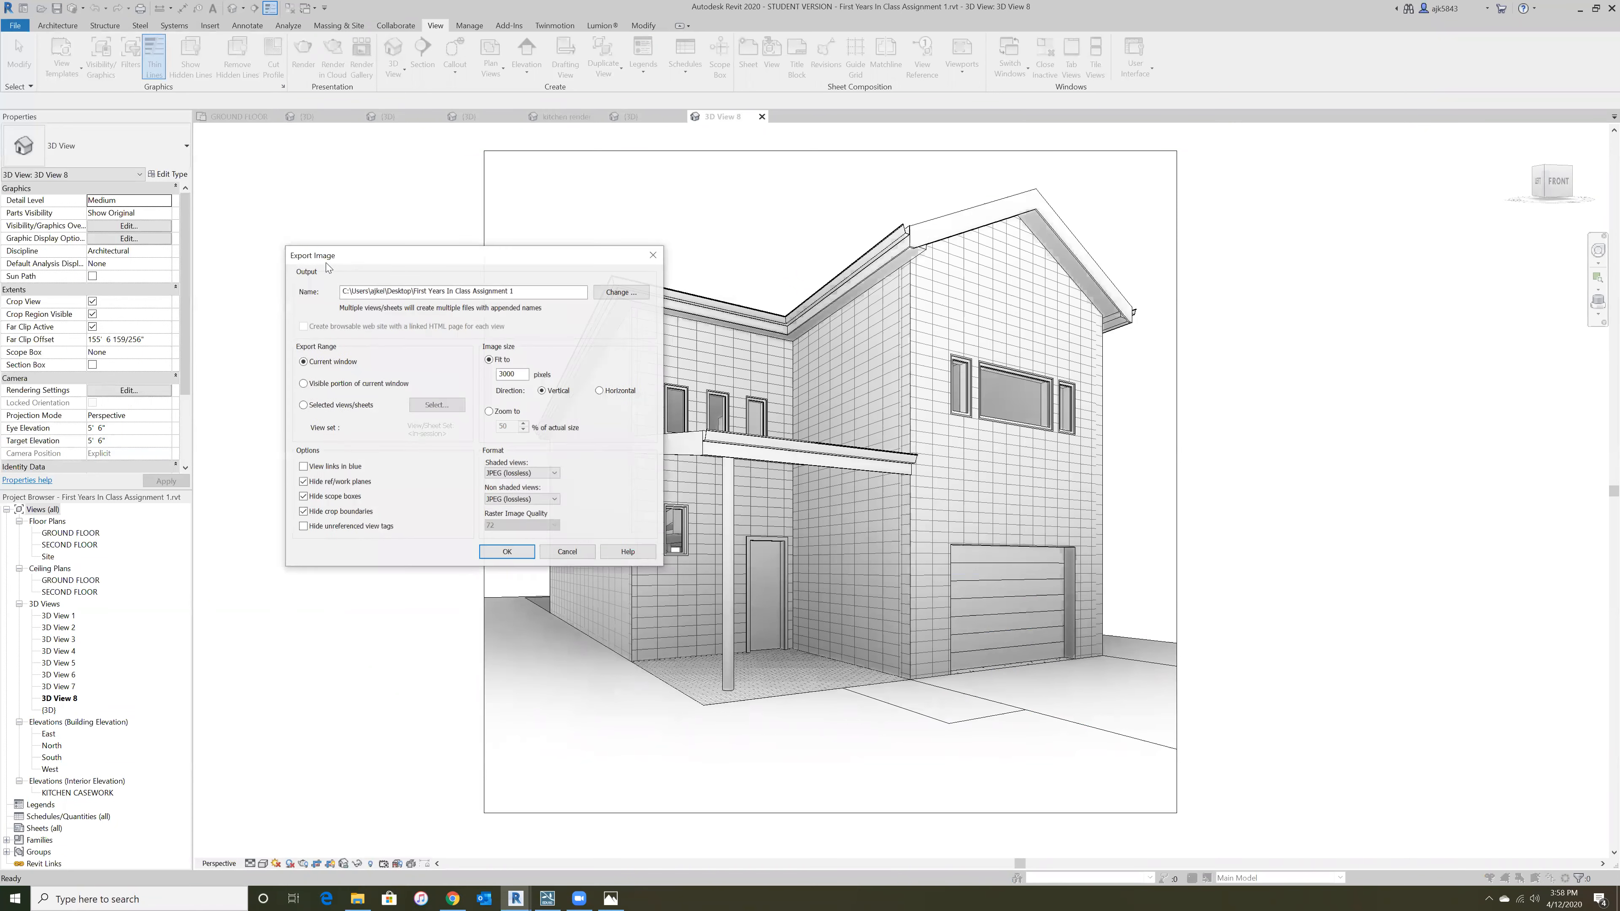
{"action": "left_click", "coordinate": [304, 406]}
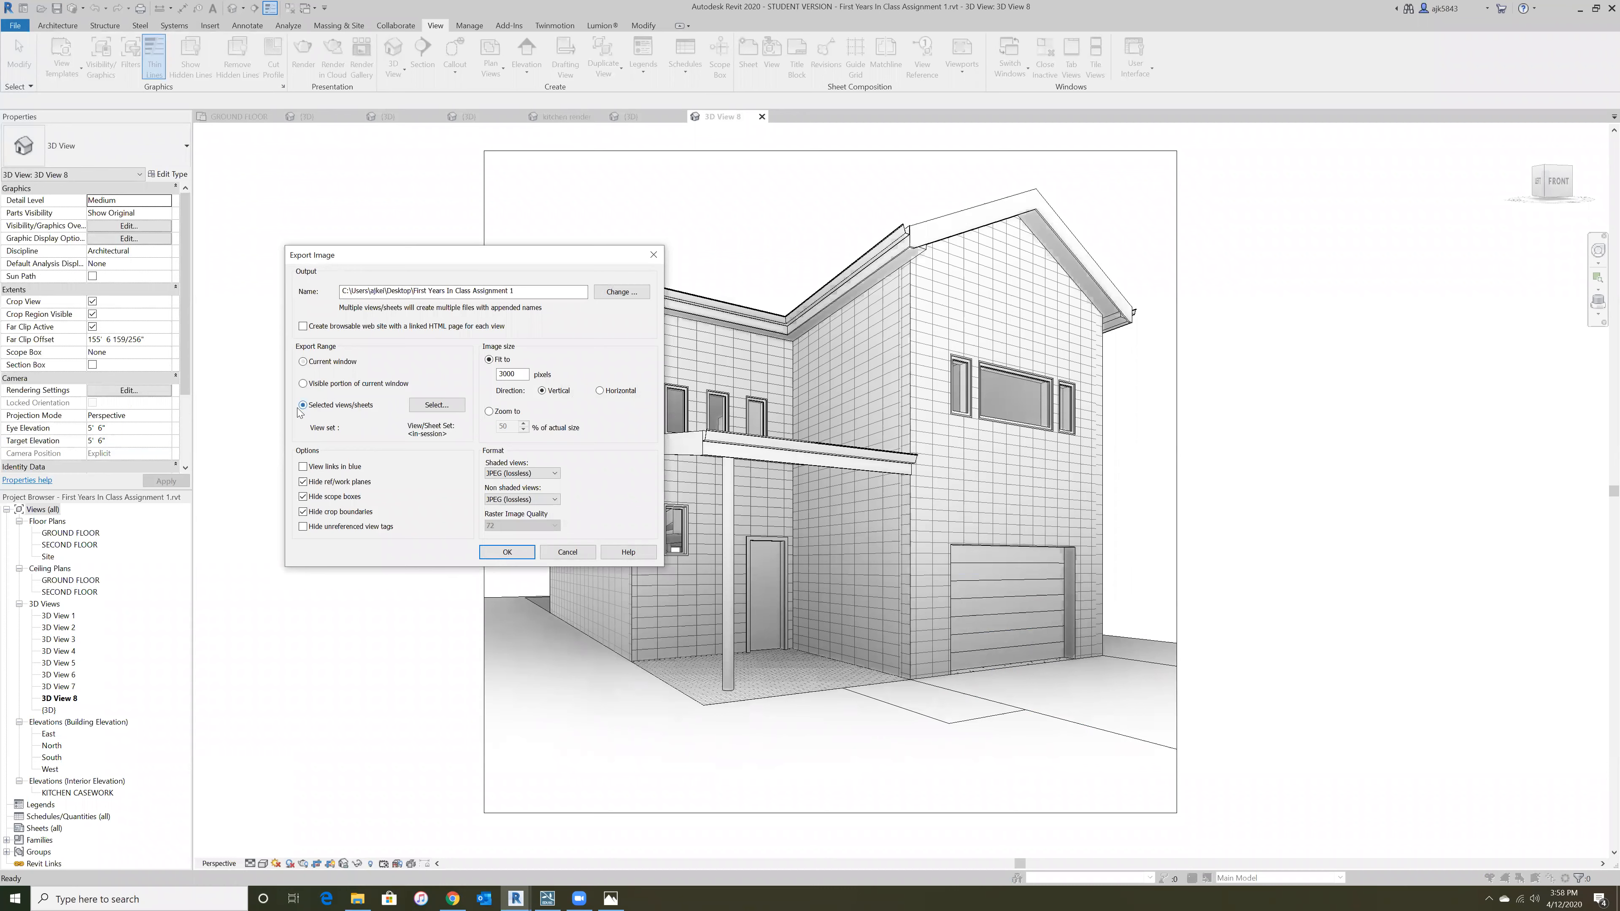
{"action": "left_click", "coordinate": [438, 405]}
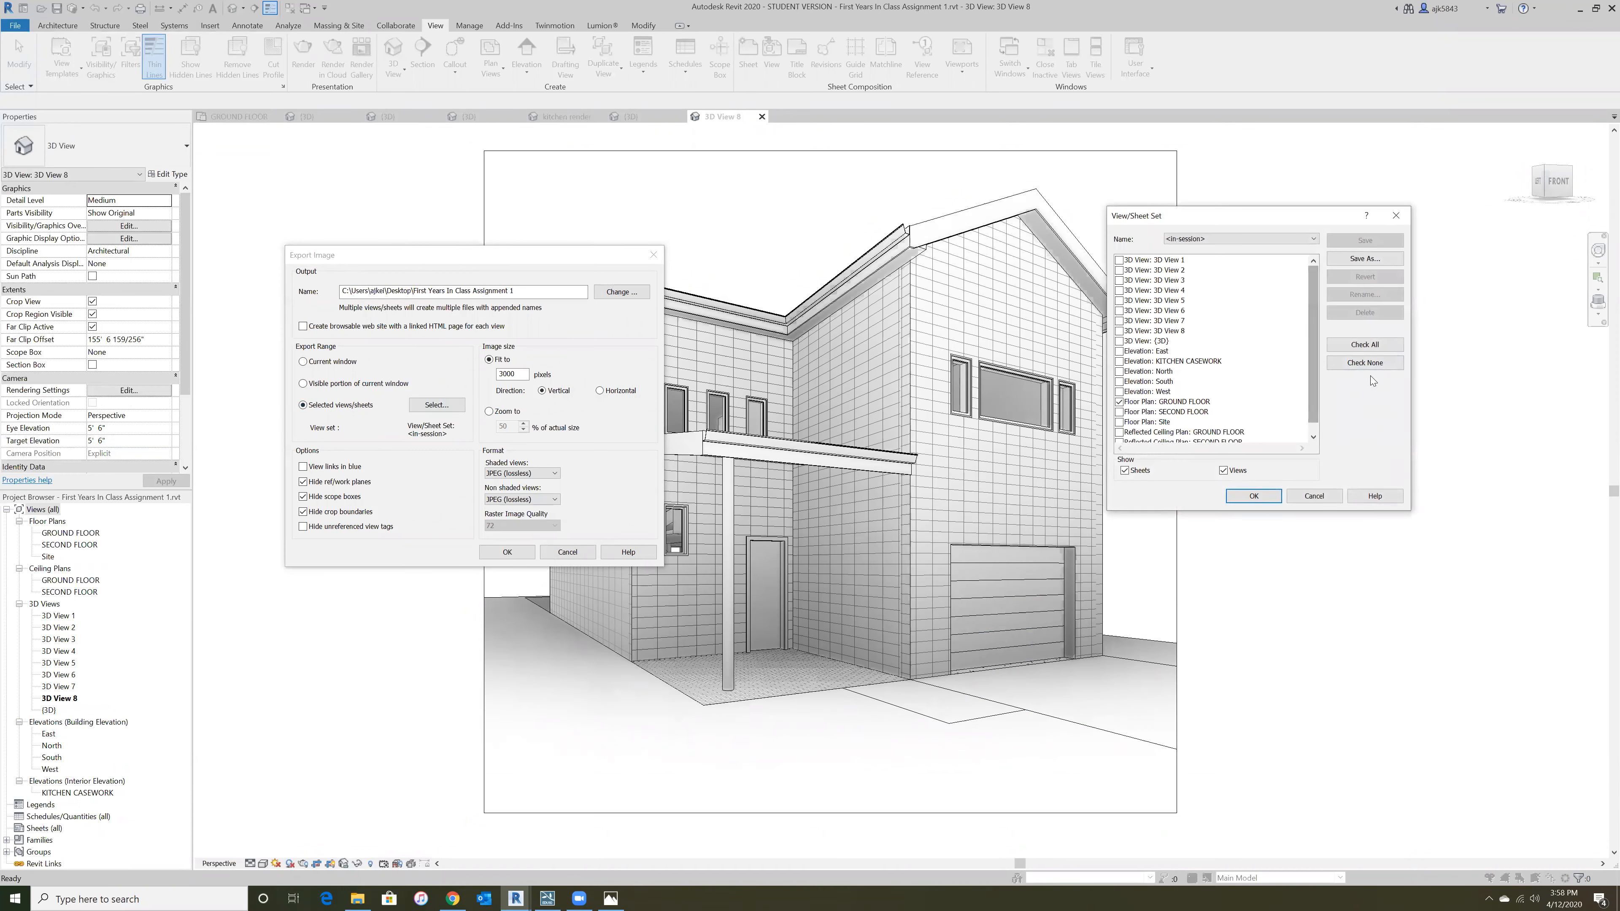
{"action": "left_click", "coordinate": [1365, 362]}
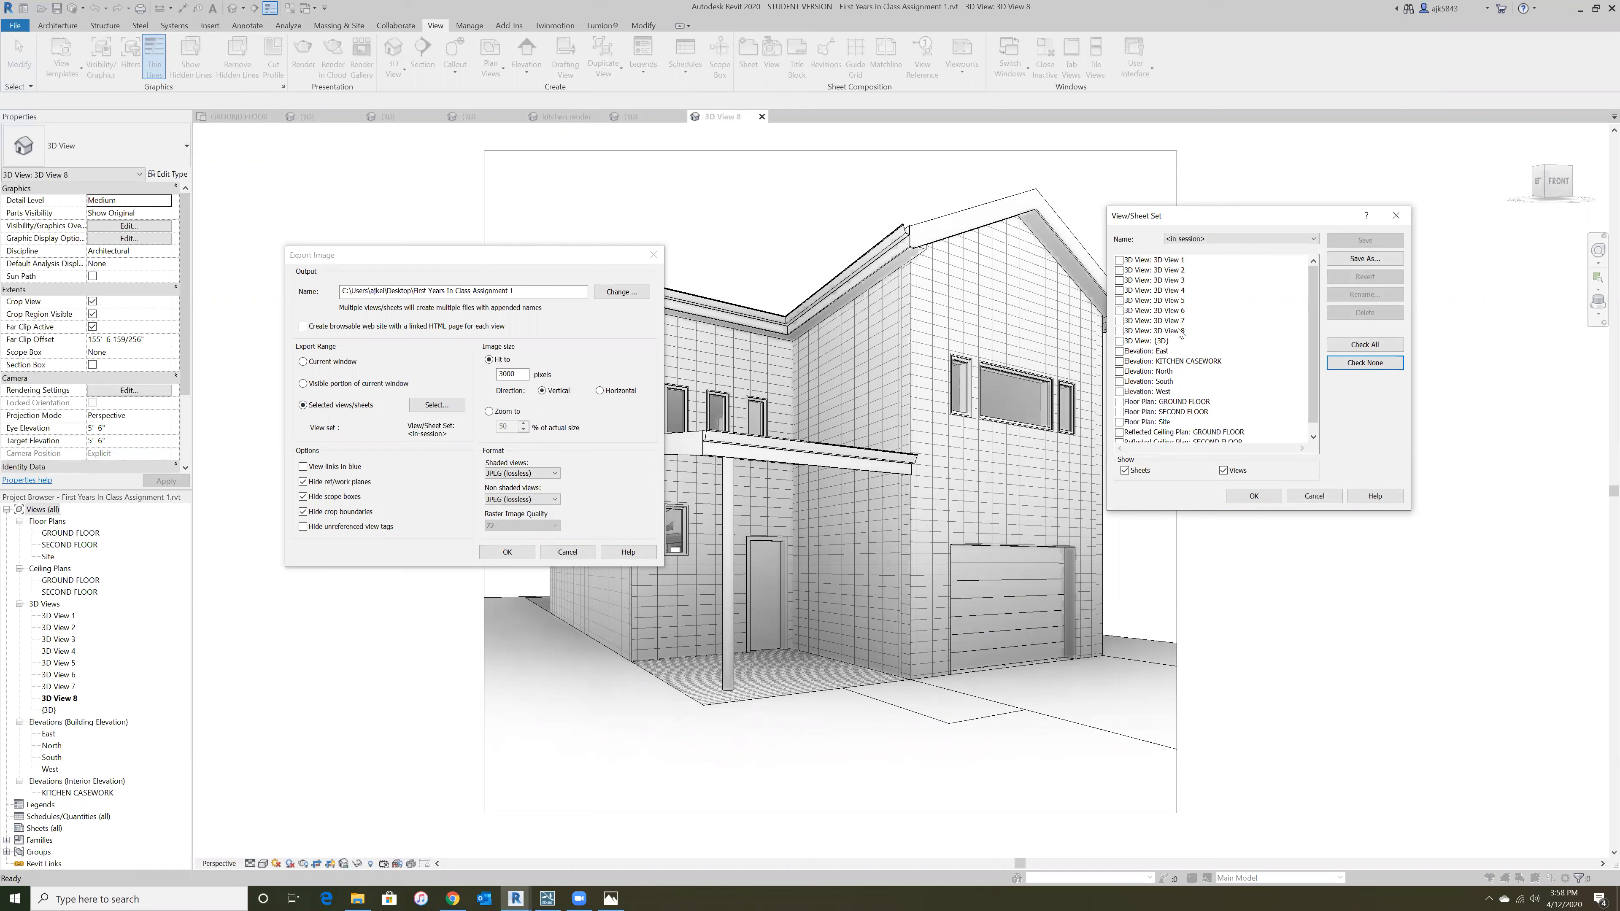
{"action": "left_click", "coordinate": [1120, 331]}
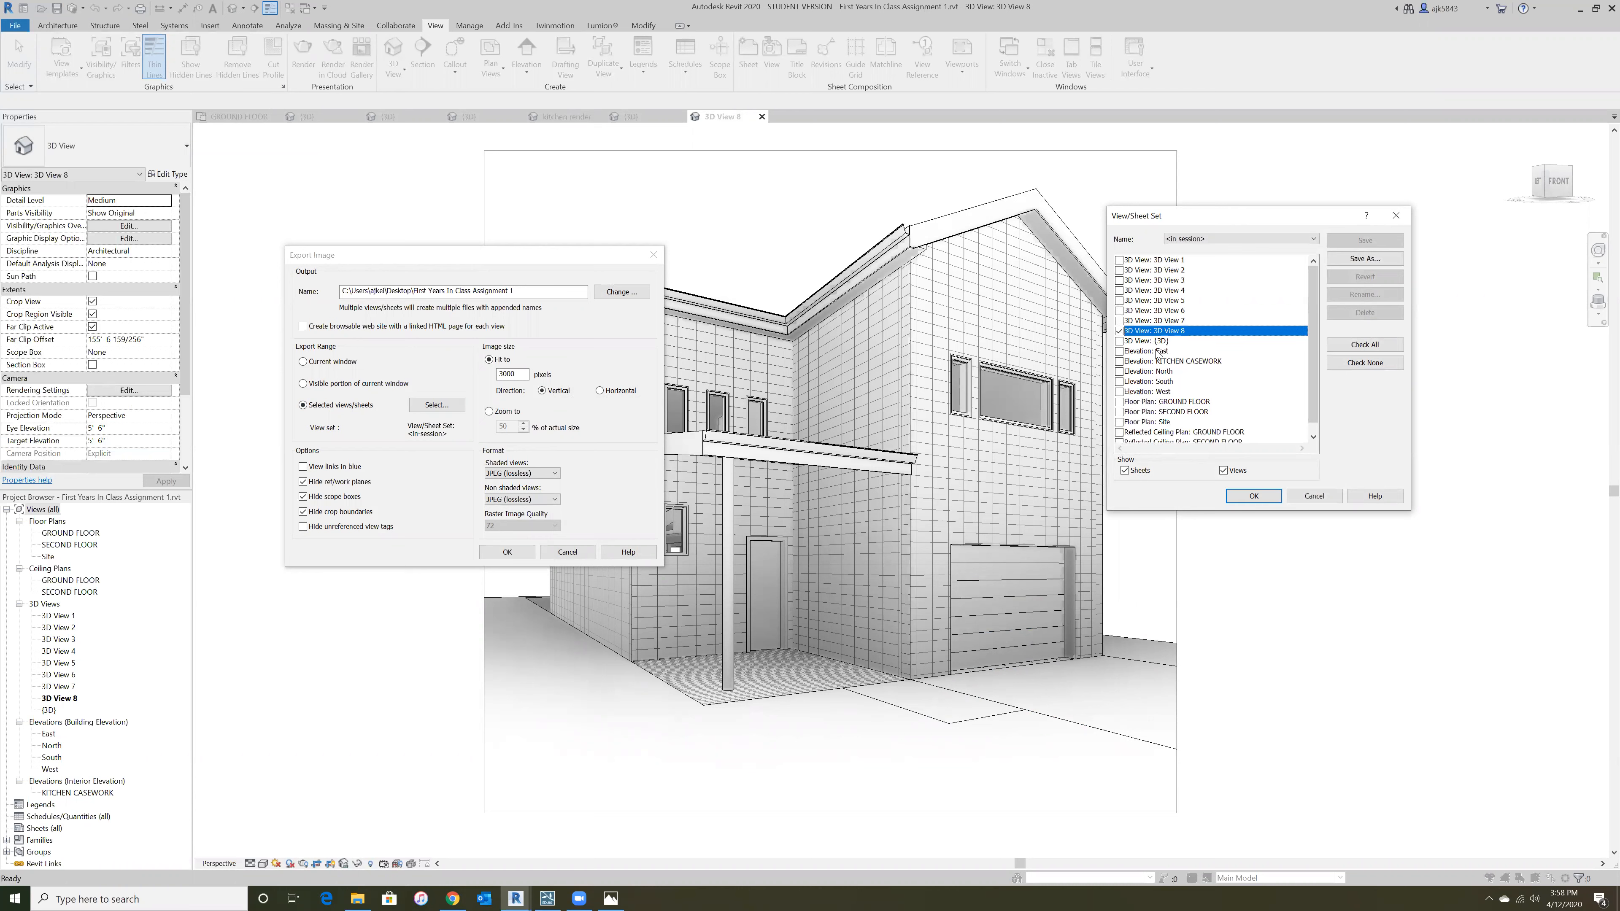
{"action": "left_click", "coordinate": [1262, 497]}
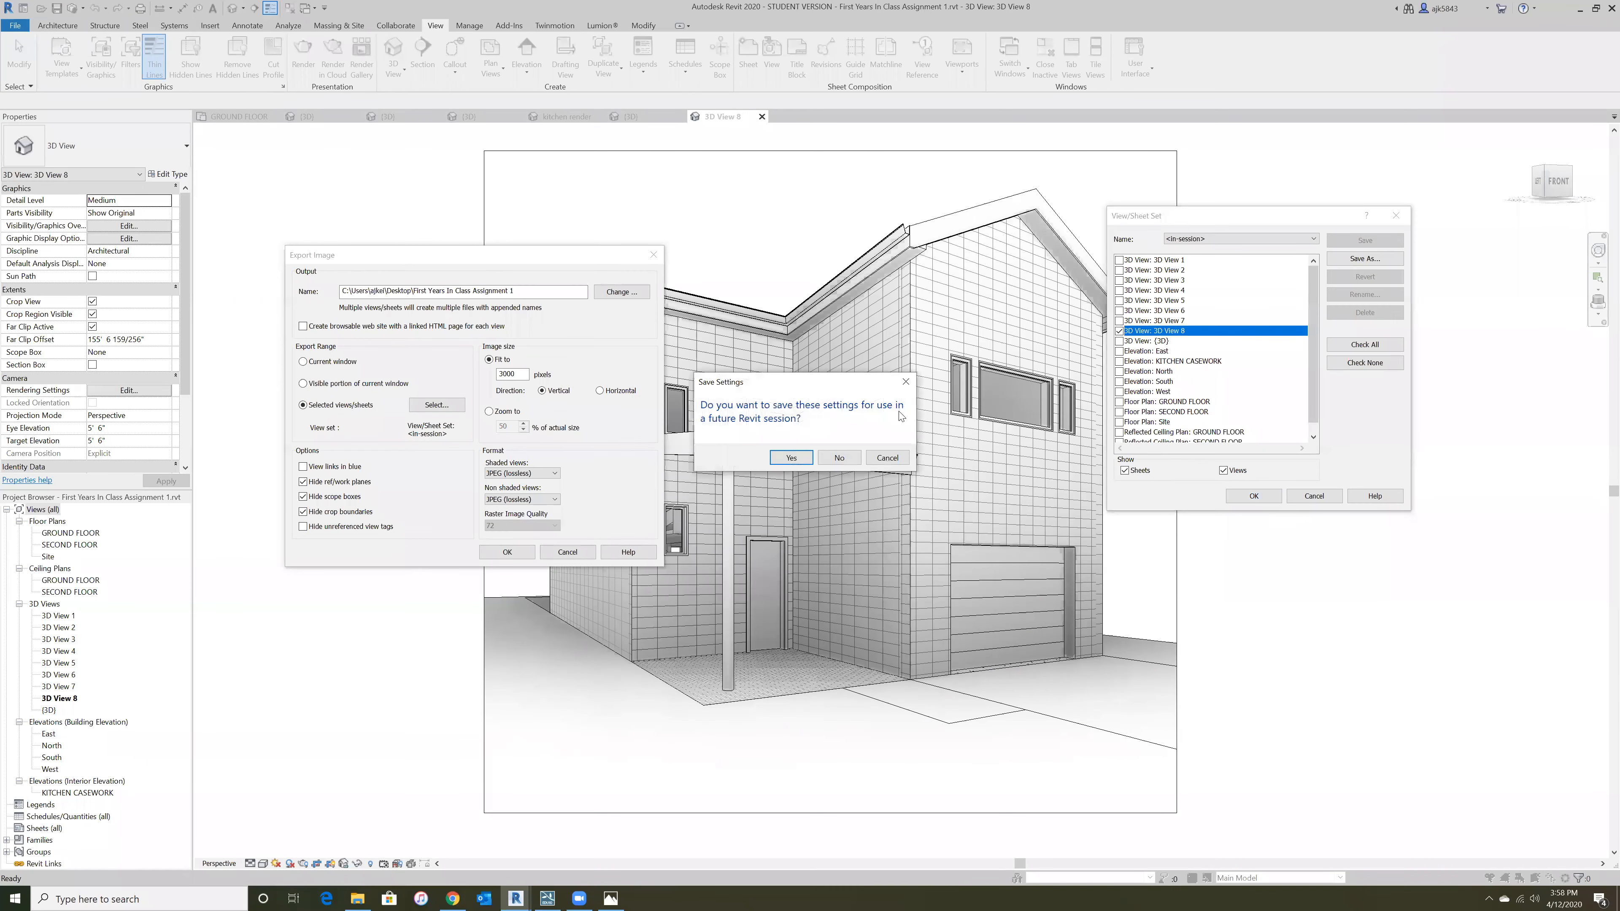
{"action": "left_click", "coordinate": [839, 455]}
- Set the export's output location to the Desktop and its file name to "3d view"
{"action": "left_click", "coordinate": [624, 294]}
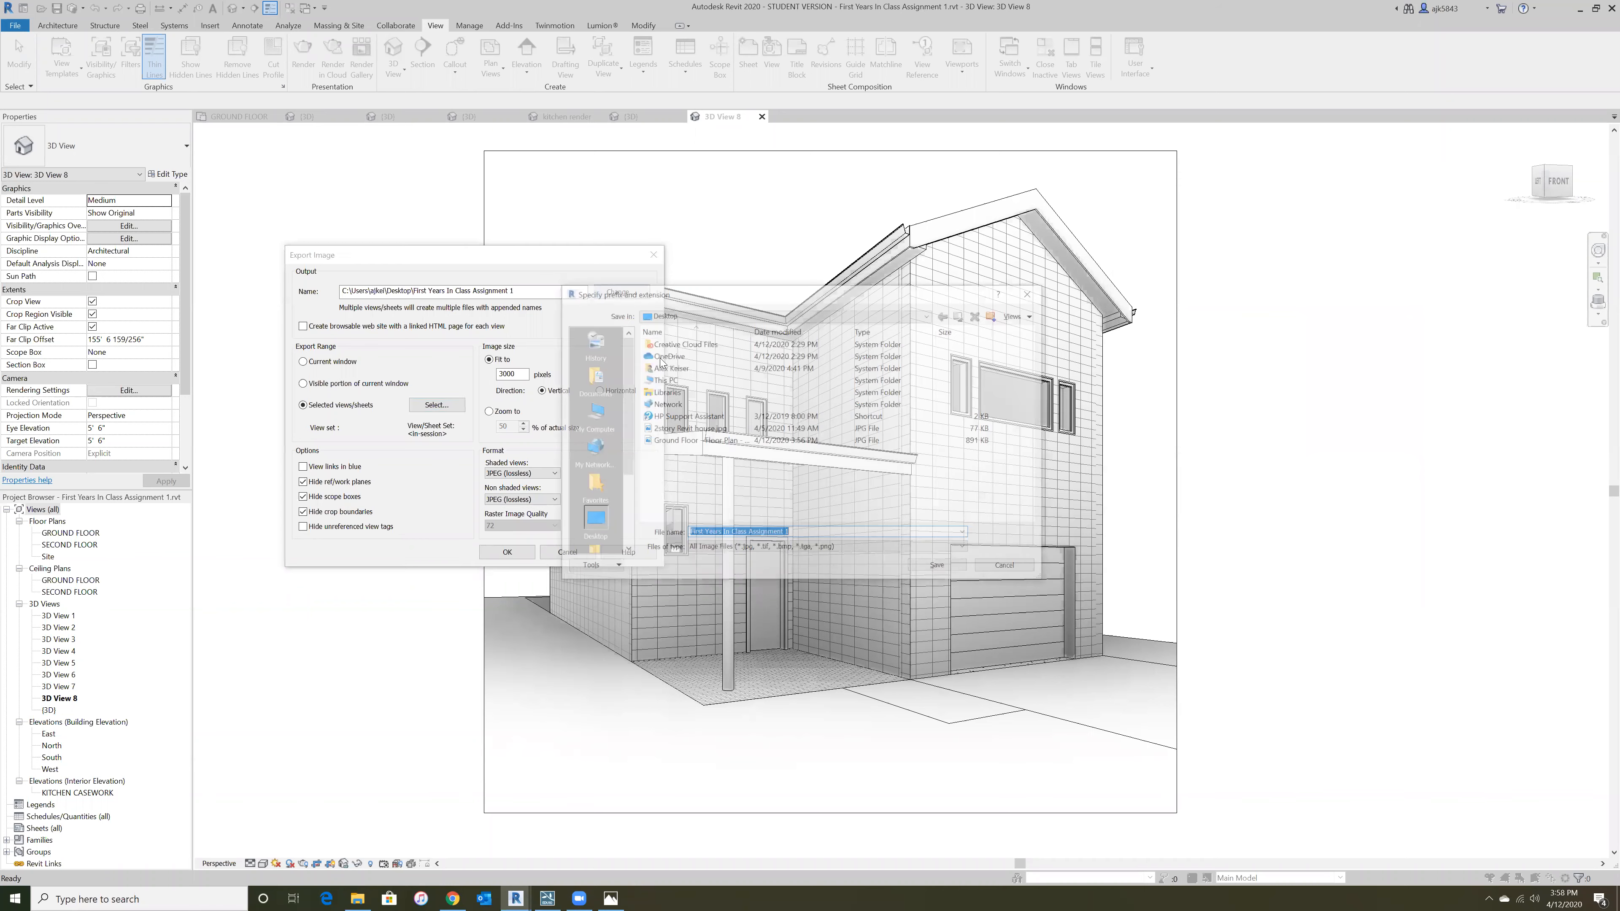
{"action": "double_click", "coordinate": [686, 368]}
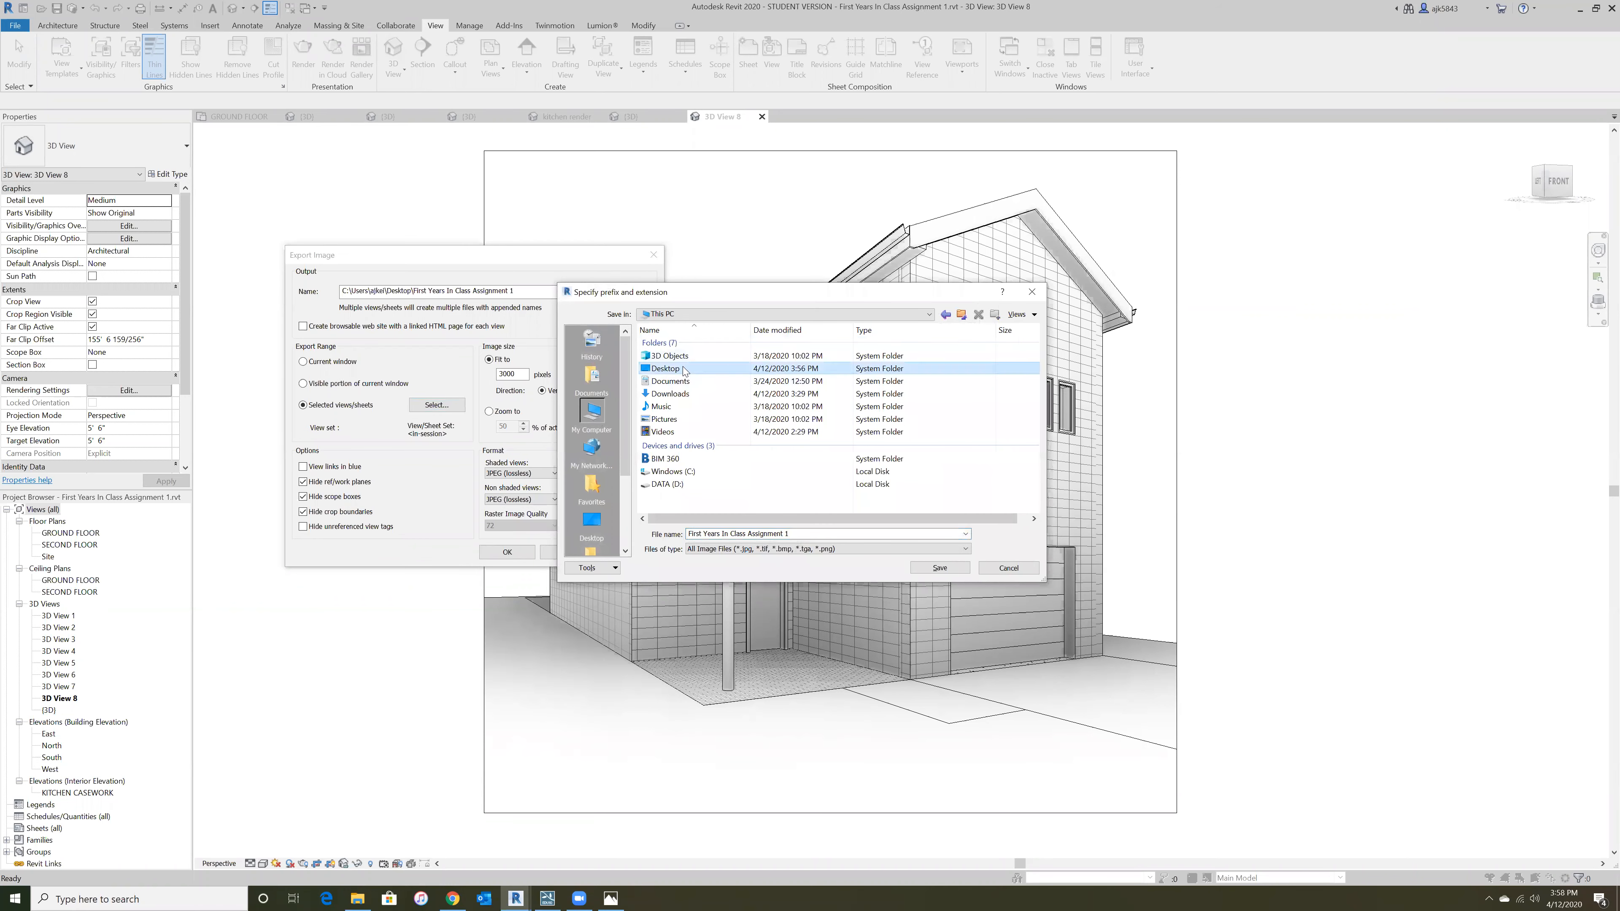
{"action": "left_click_drag", "start_coordinate": [790, 533], "coordinate": [697, 535]}
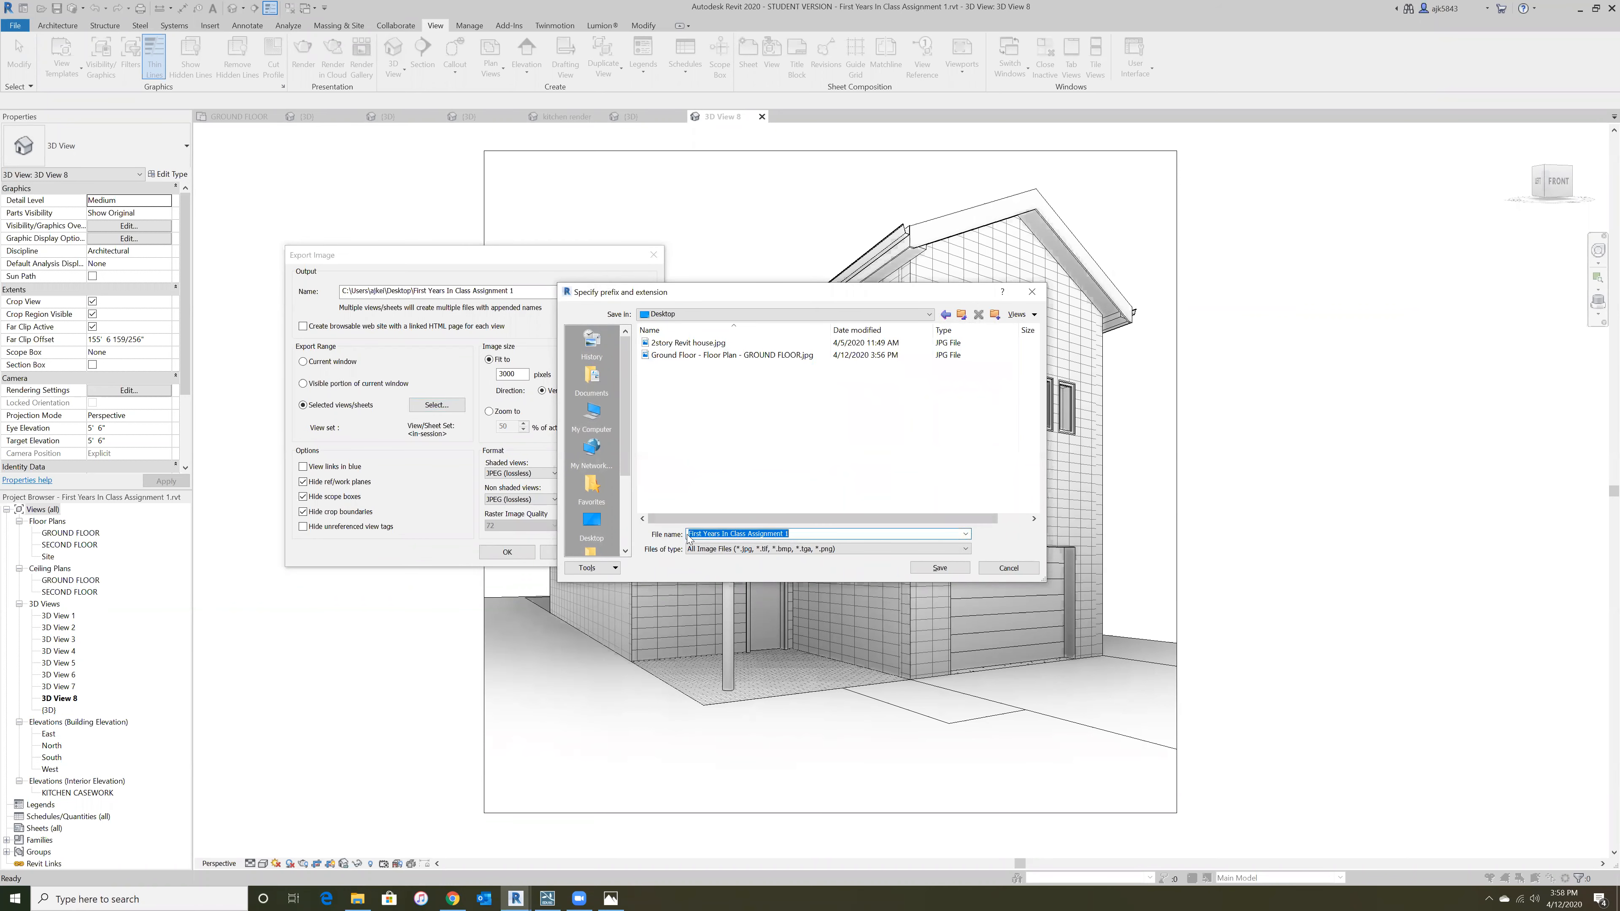
{"action": "key", "text": "BackSpace"}
{"action": "key", "text": "Return"}
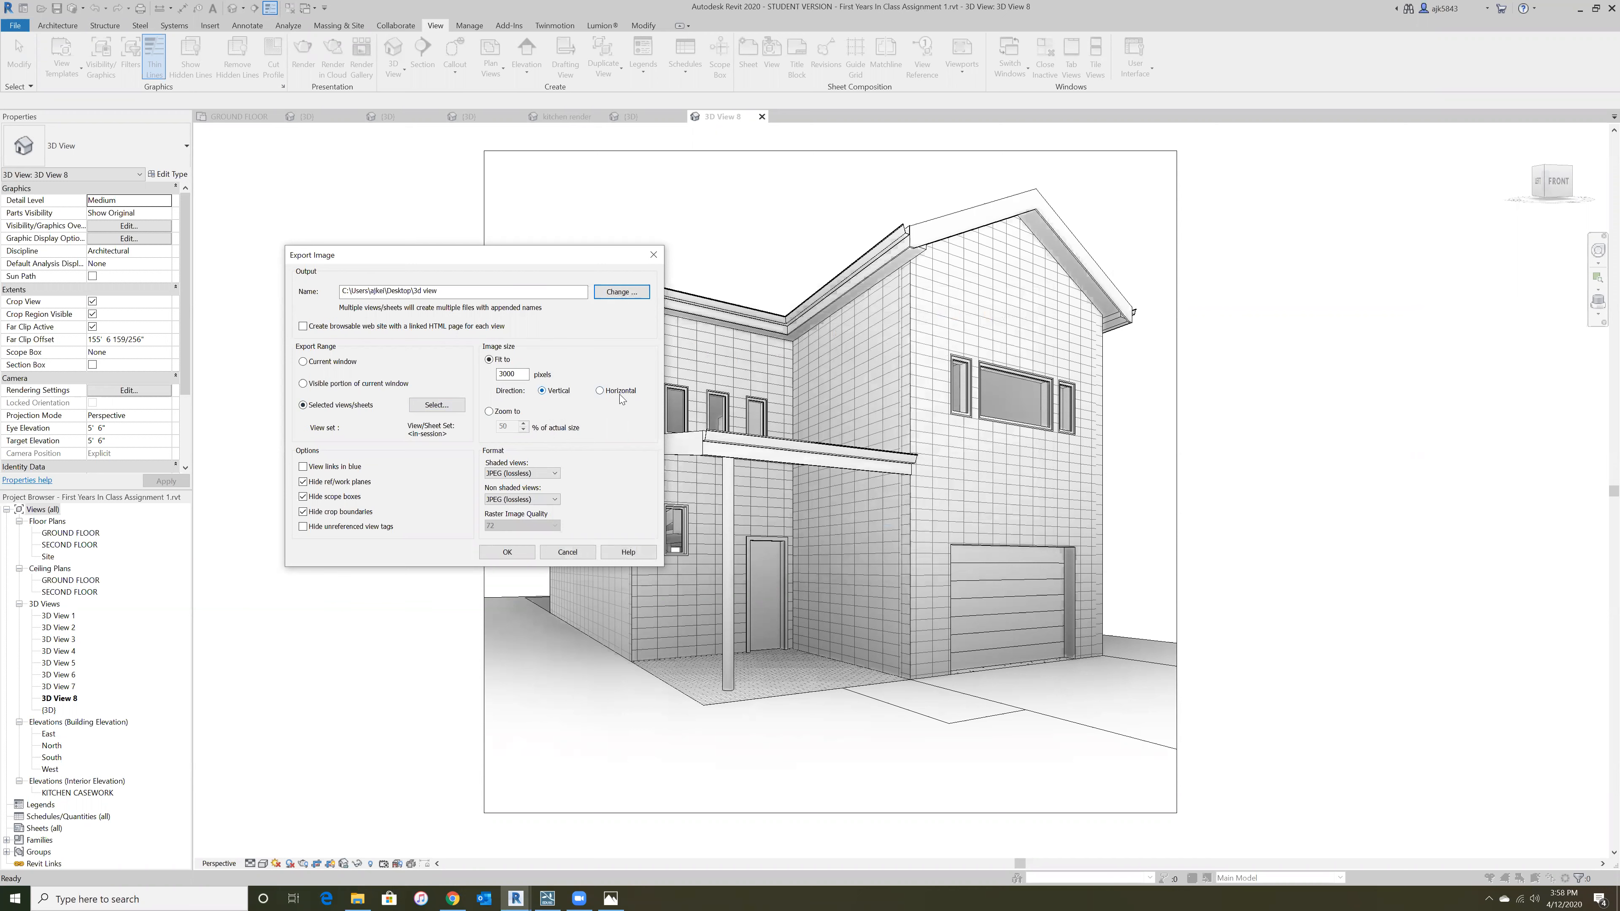
- Run the 3D view's image export and open the resulting "3d view" JPEG from the Desktop to check it
{"action": "left_click", "coordinate": [514, 375]}
{"action": "left_click", "coordinate": [516, 554]}
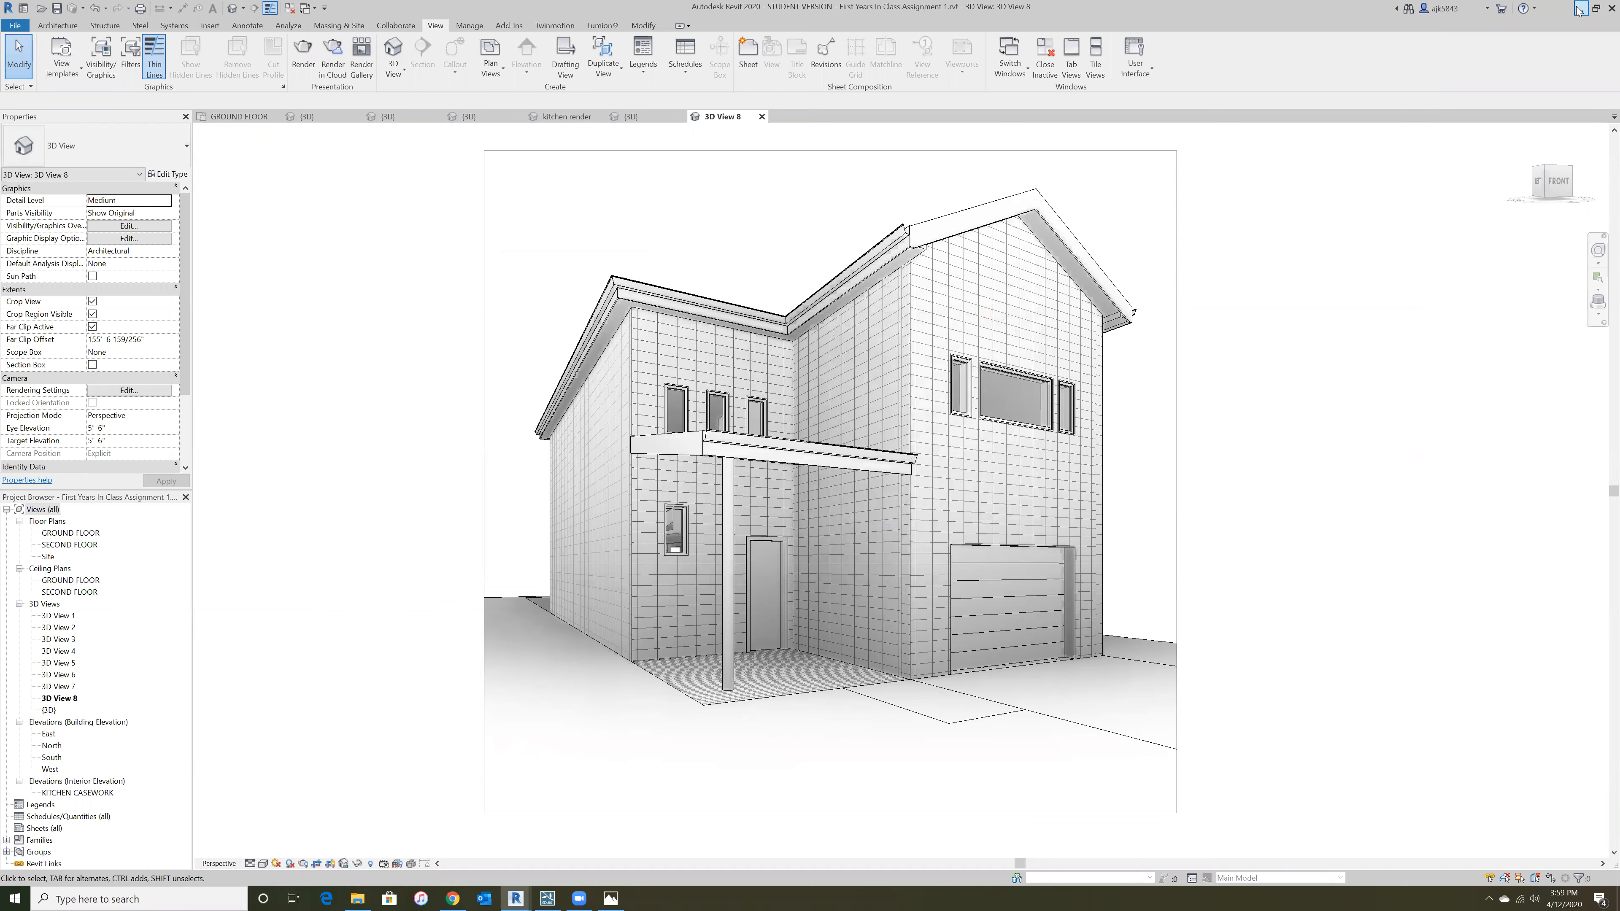
{"action": "left_click", "coordinate": [358, 896]}
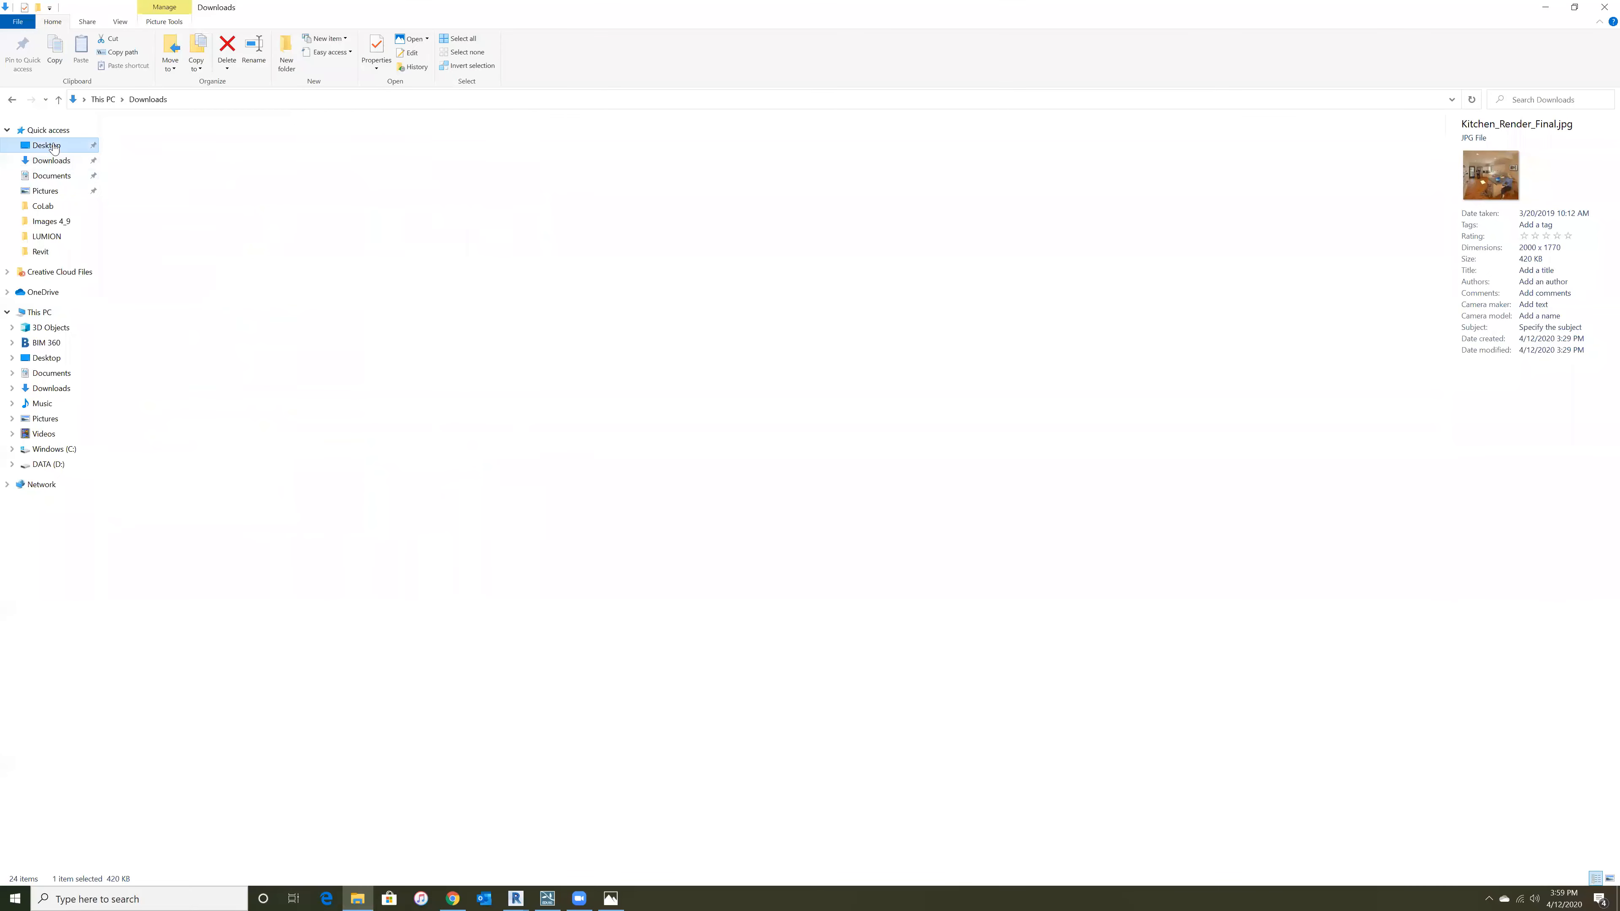
{"action": "left_click", "coordinate": [53, 146]}
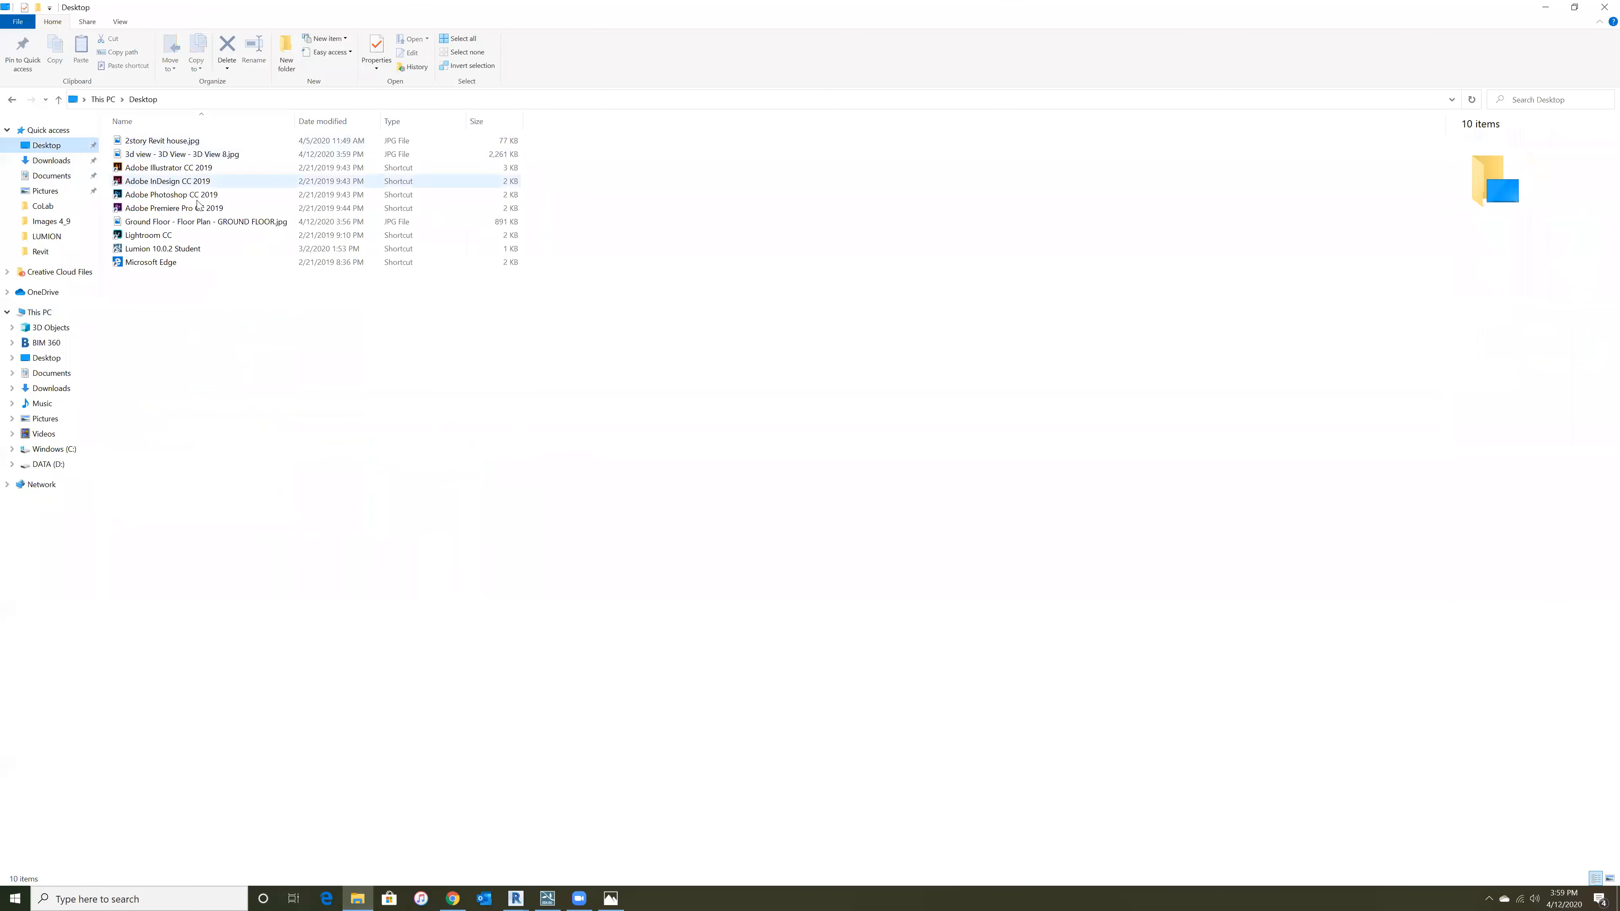
{"action": "double_click", "coordinate": [181, 154]}
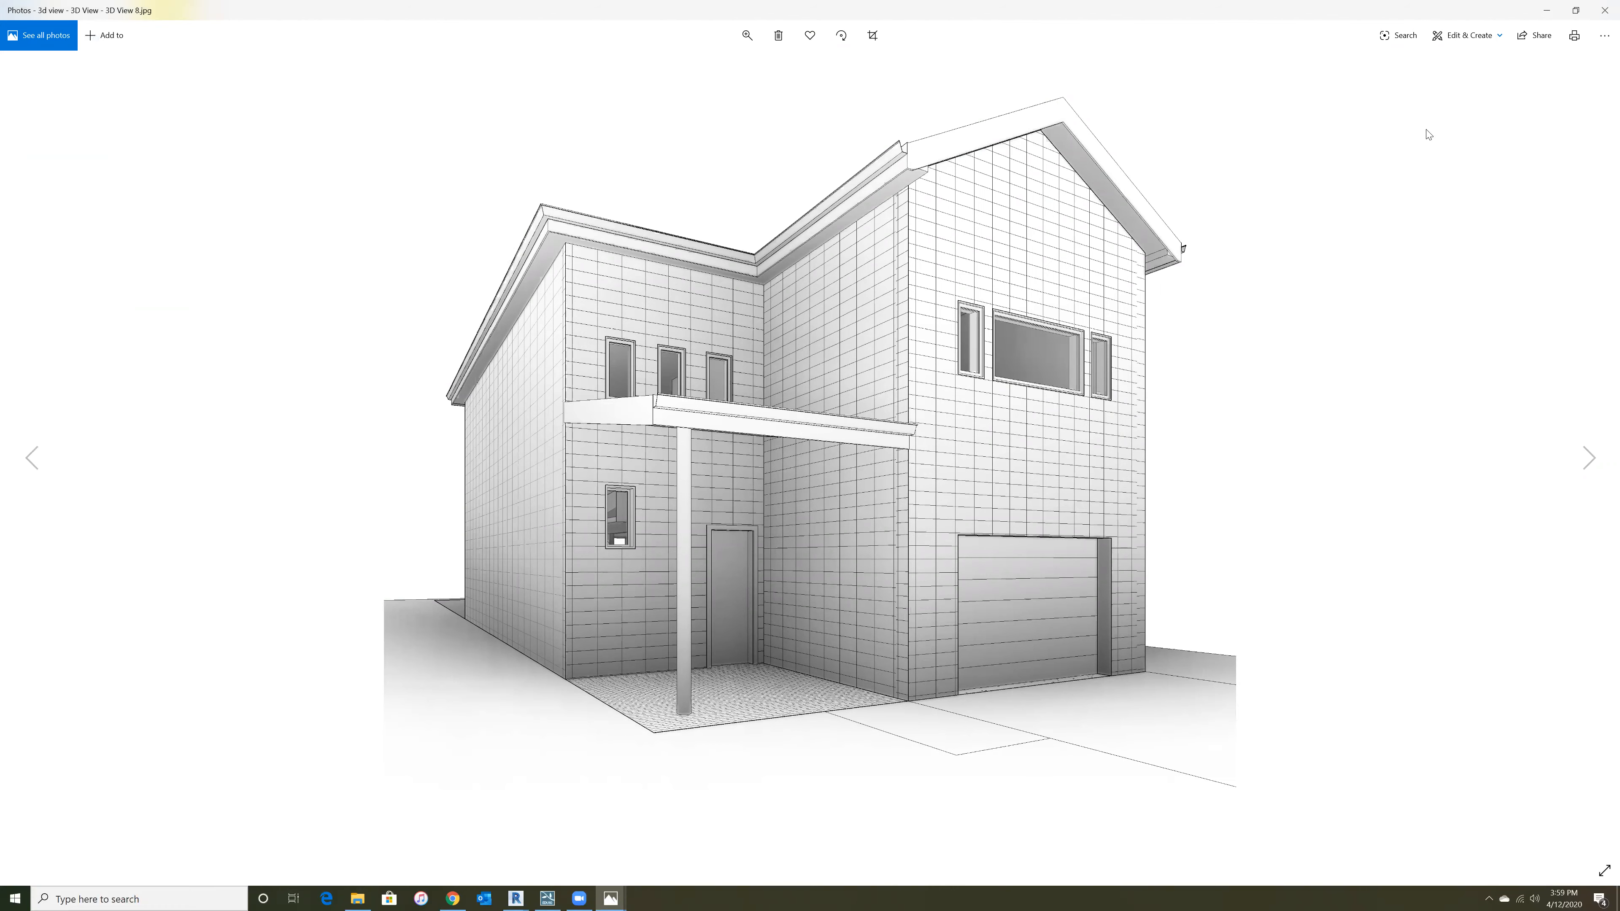
{"action": "left_click", "coordinate": [1603, 9]}
{"action": "left_click", "coordinate": [1603, 9]}
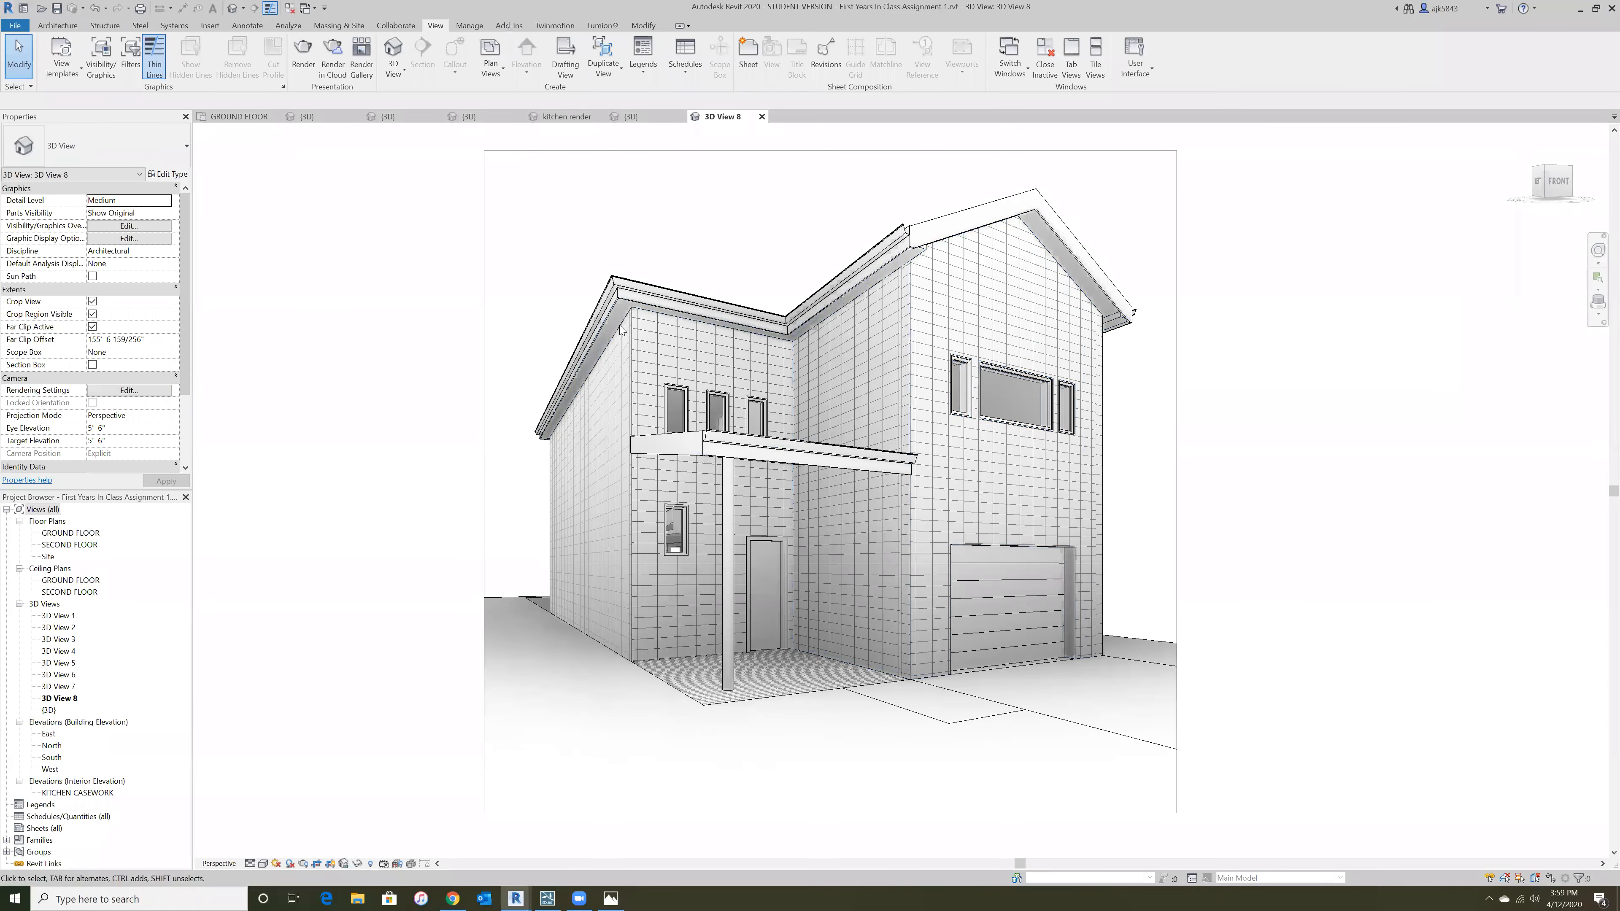
- Close 3D View 8 and switch to the 3D view of the Advanced Topography Modeling project
{"action": "left_click", "coordinate": [762, 117]}
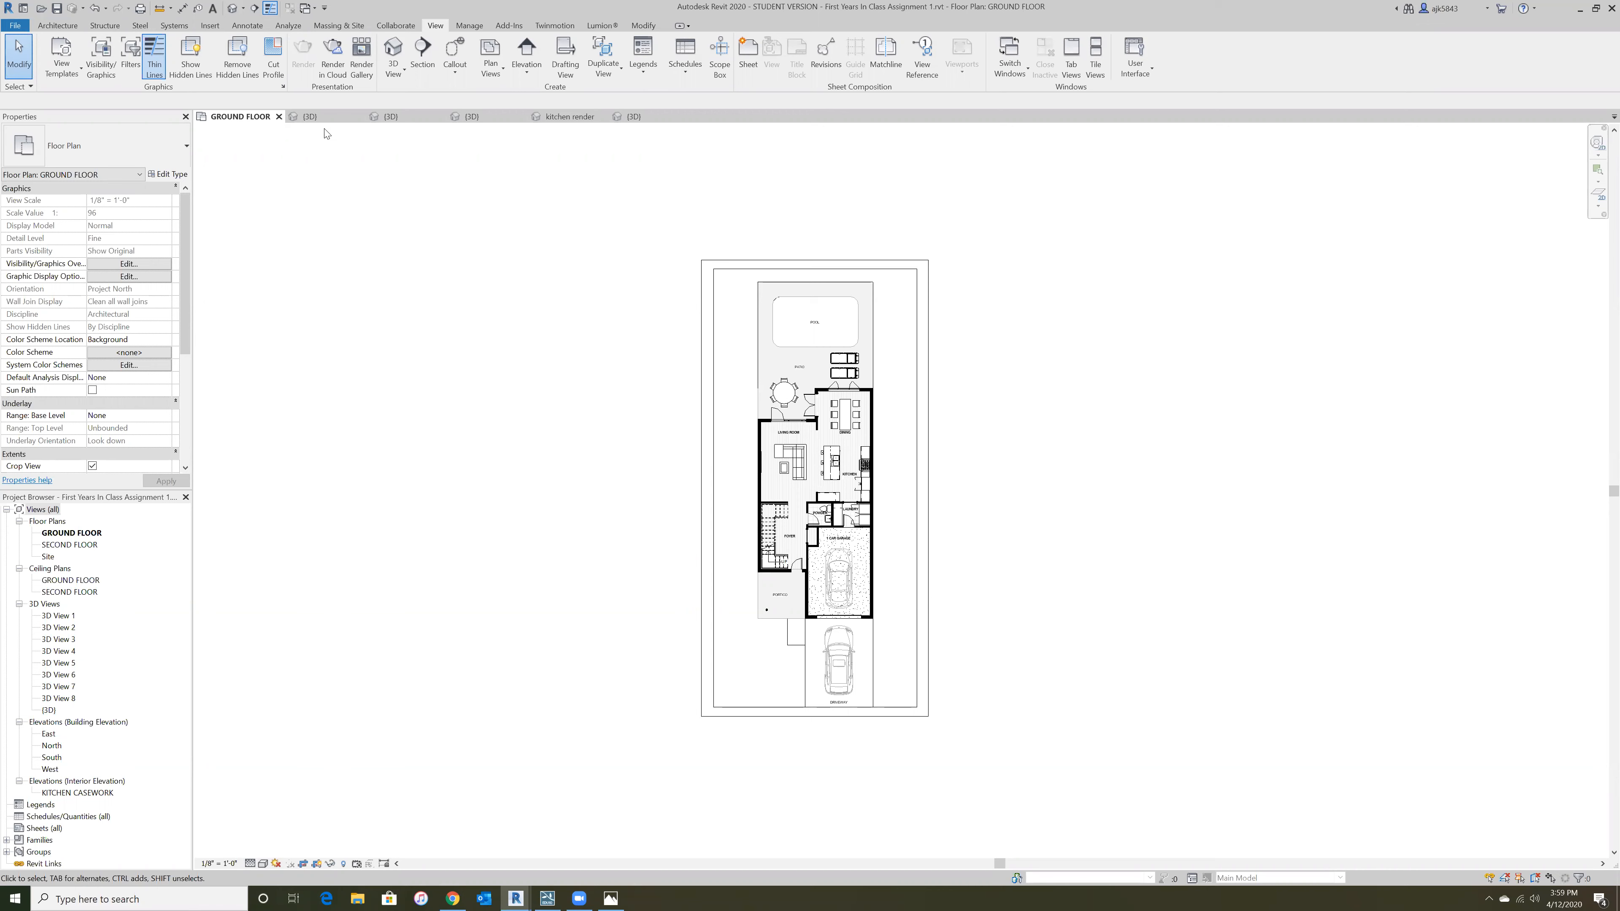
{"action": "left_click", "coordinate": [315, 118]}
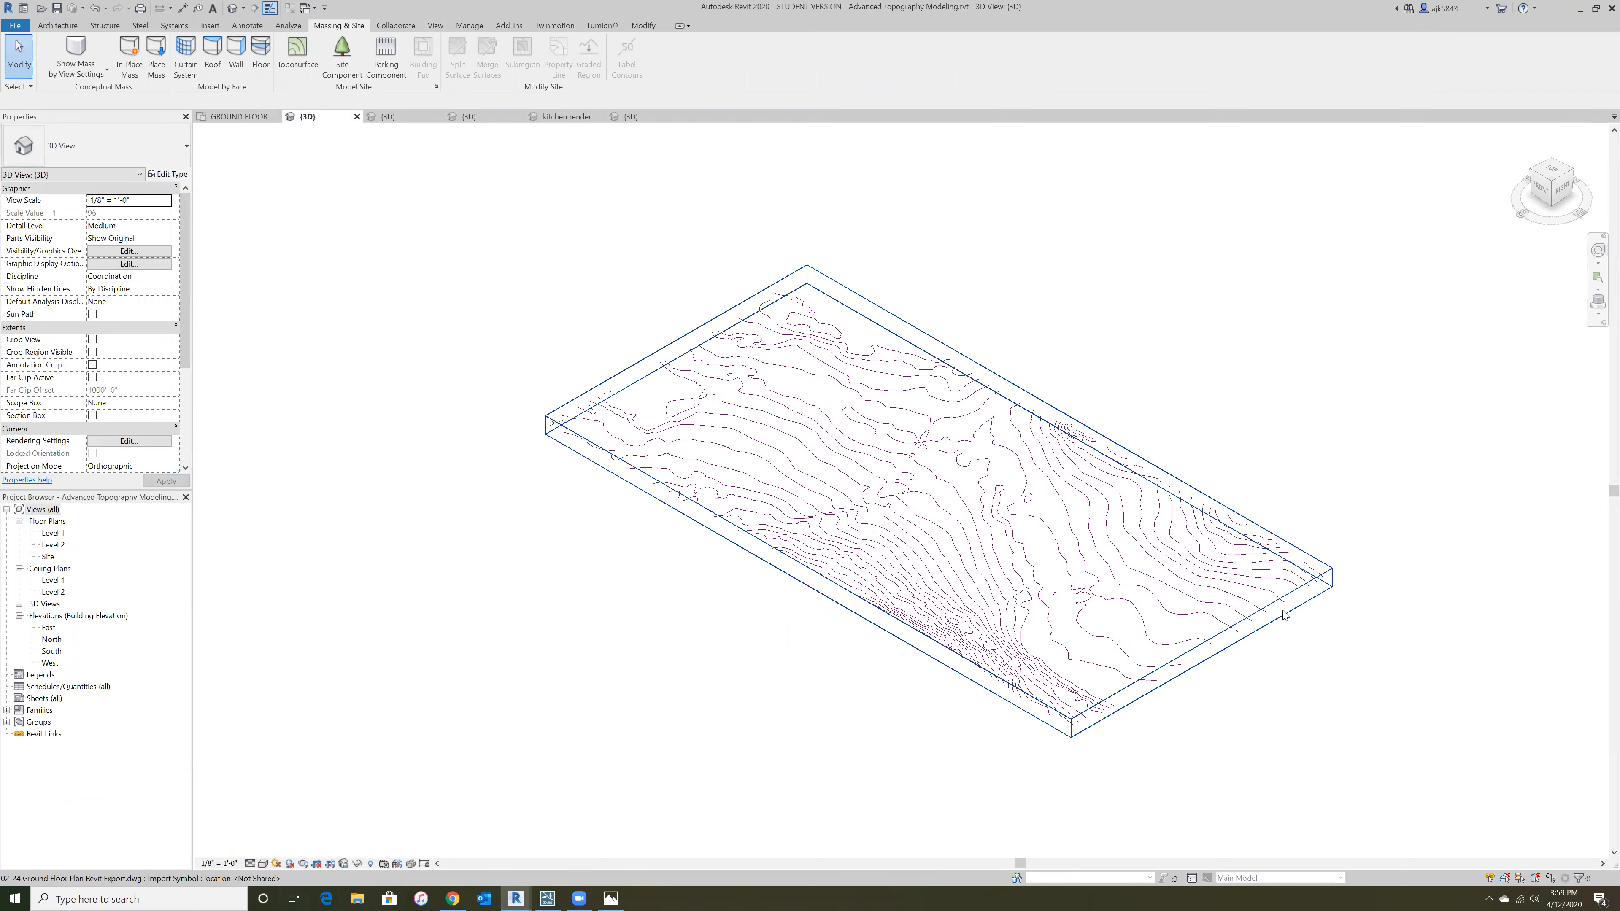
- Examine the imported CAD contour lines in 3D and edge-on to see their differing heights, and locate the Import CAD command
{"action": "scroll", "coordinate": [1348, 616], "scroll_direction": "up", "scroll_amount": 1}
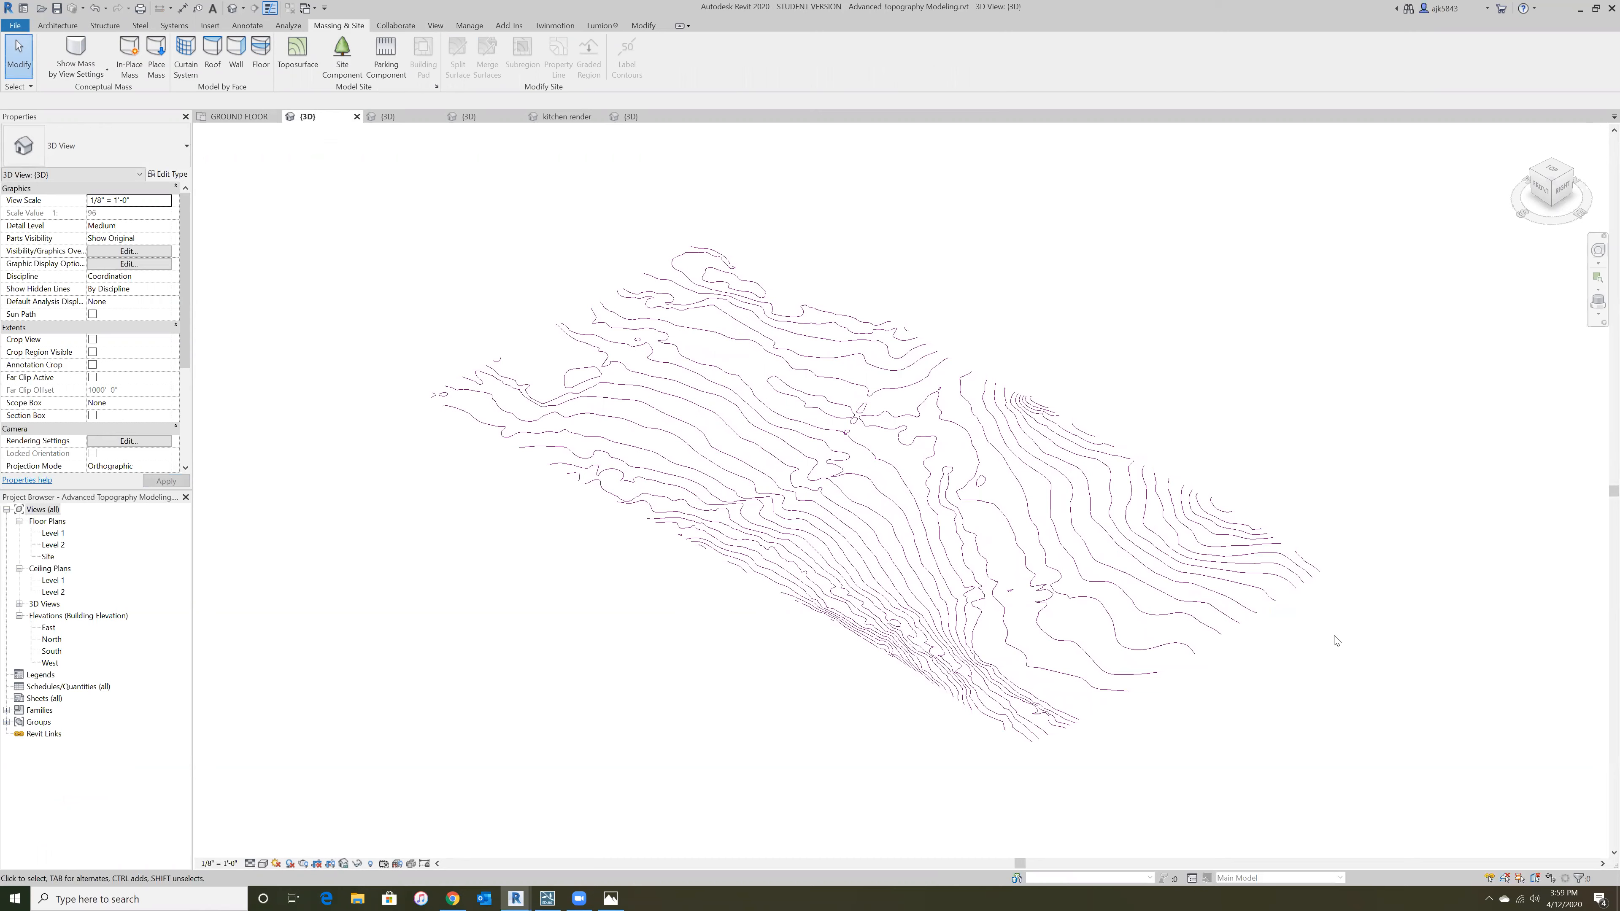
{"action": "middle_click_drag", "start_coordinate": [1333, 657], "coordinate": [1158, 434], "text": "shift"}
{"action": "left_click", "coordinate": [1552, 183]}
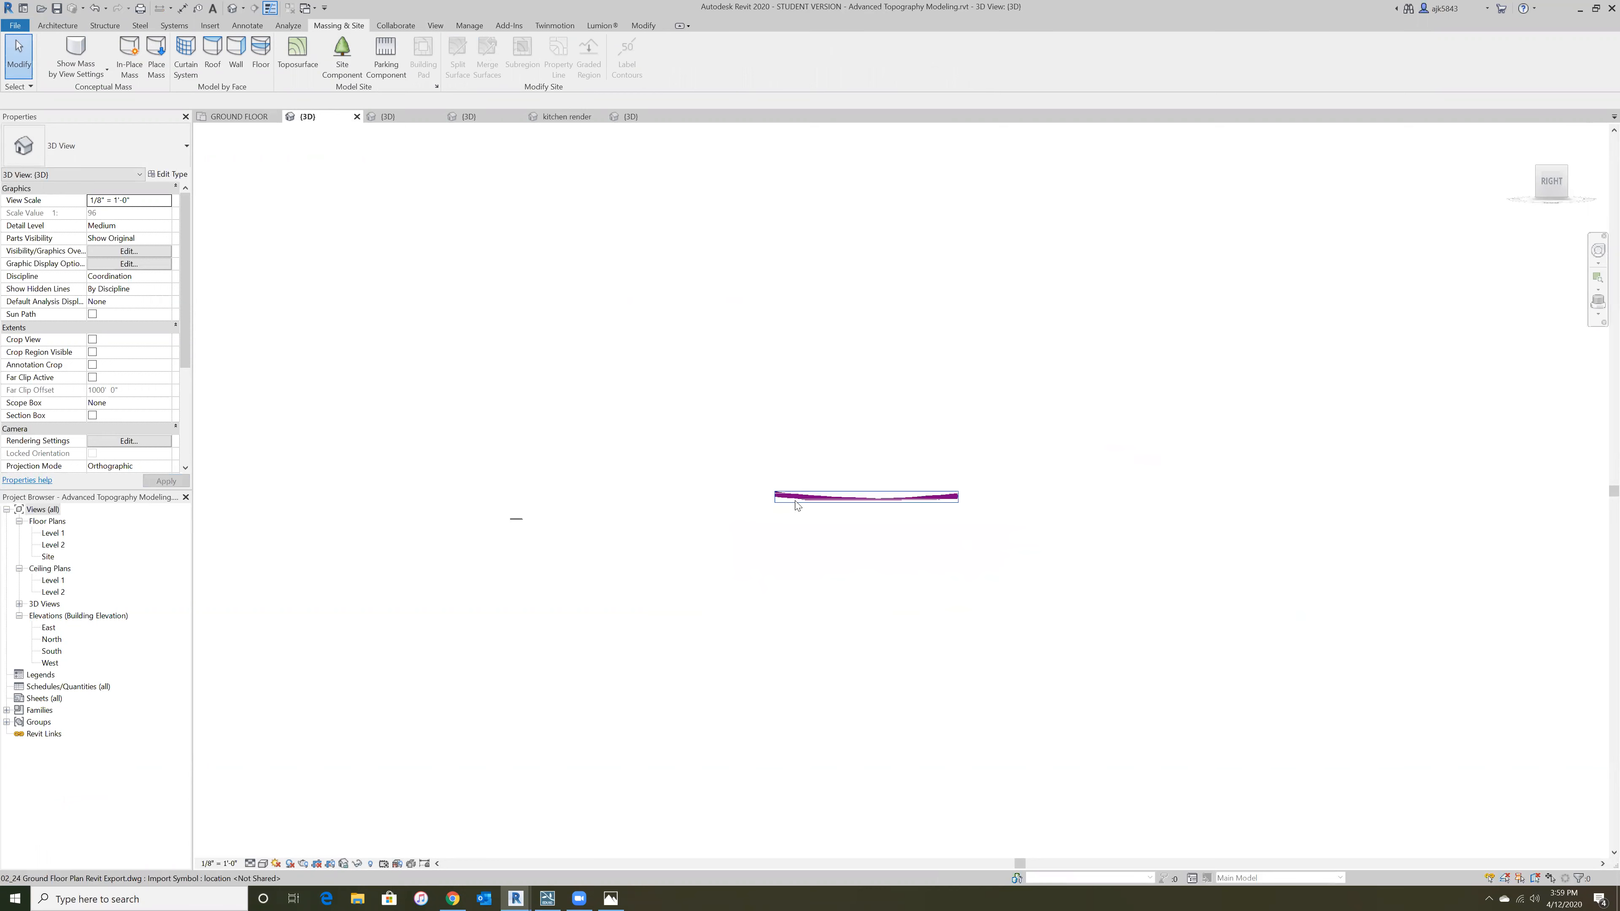
{"action": "scroll", "coordinate": [982, 482], "scroll_direction": "up", "scroll_amount": 6}
{"action": "middle_click_drag", "start_coordinate": [886, 438], "coordinate": [587, 344], "text": "shift"}
{"action": "scroll", "coordinate": [587, 343], "scroll_direction": "down", "scroll_amount": 2}
{"action": "middle_click_drag", "start_coordinate": [678, 495], "coordinate": [771, 575], "text": "shift"}
{"action": "scroll", "coordinate": [669, 539], "scroll_direction": "down", "scroll_amount": 3}
{"action": "scroll", "coordinate": [771, 575], "scroll_direction": "up", "scroll_amount": 3}
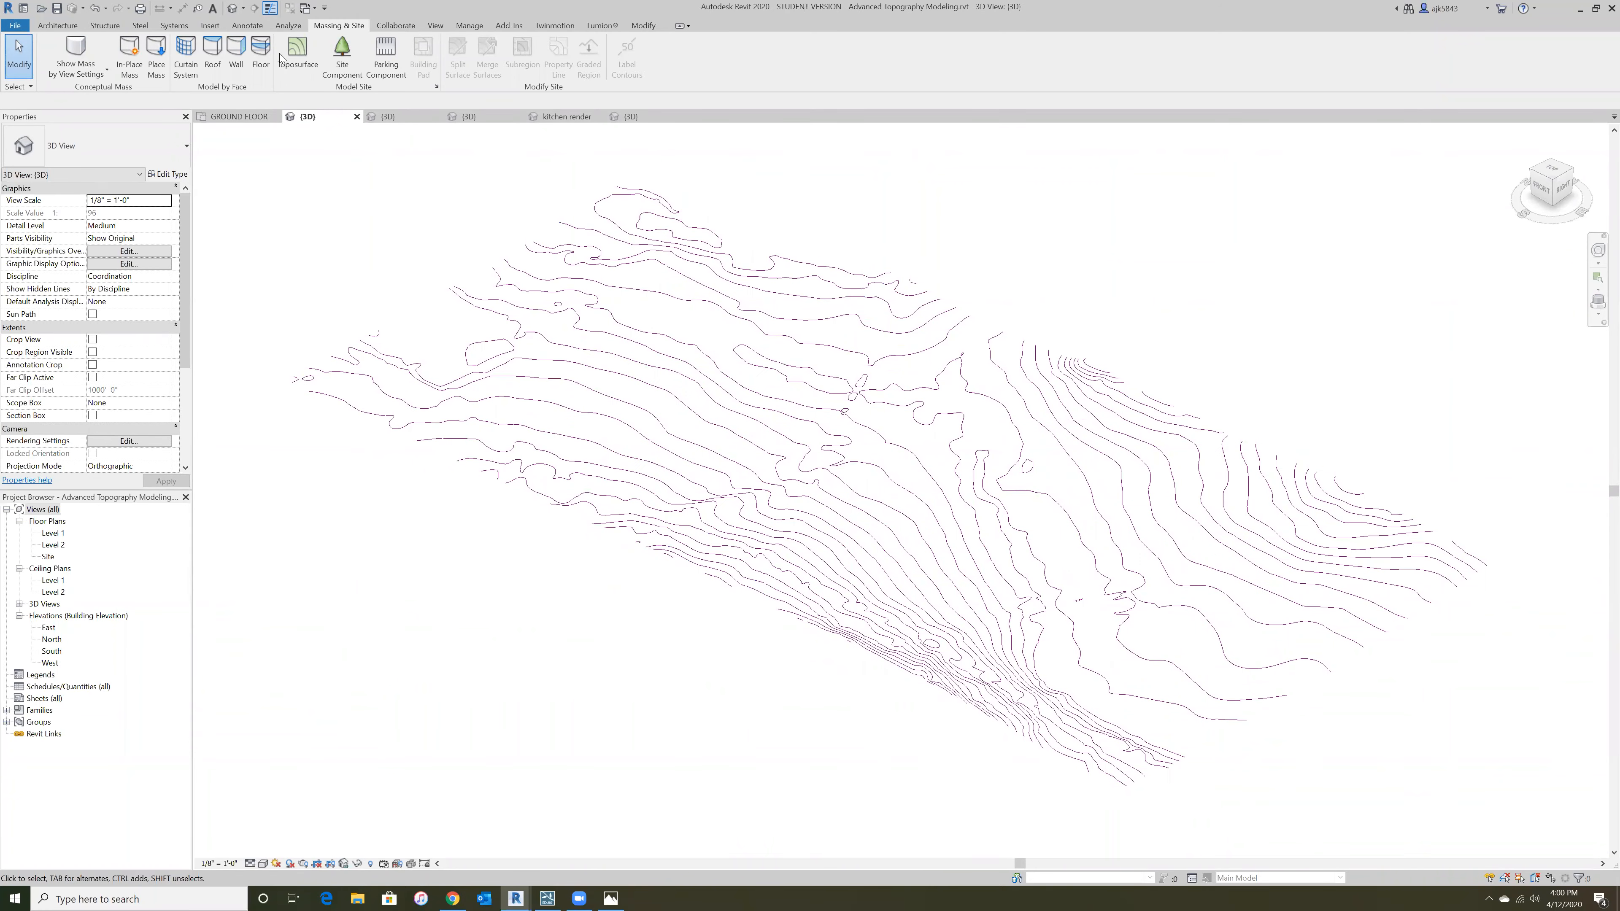
{"action": "left_click", "coordinate": [212, 29]}
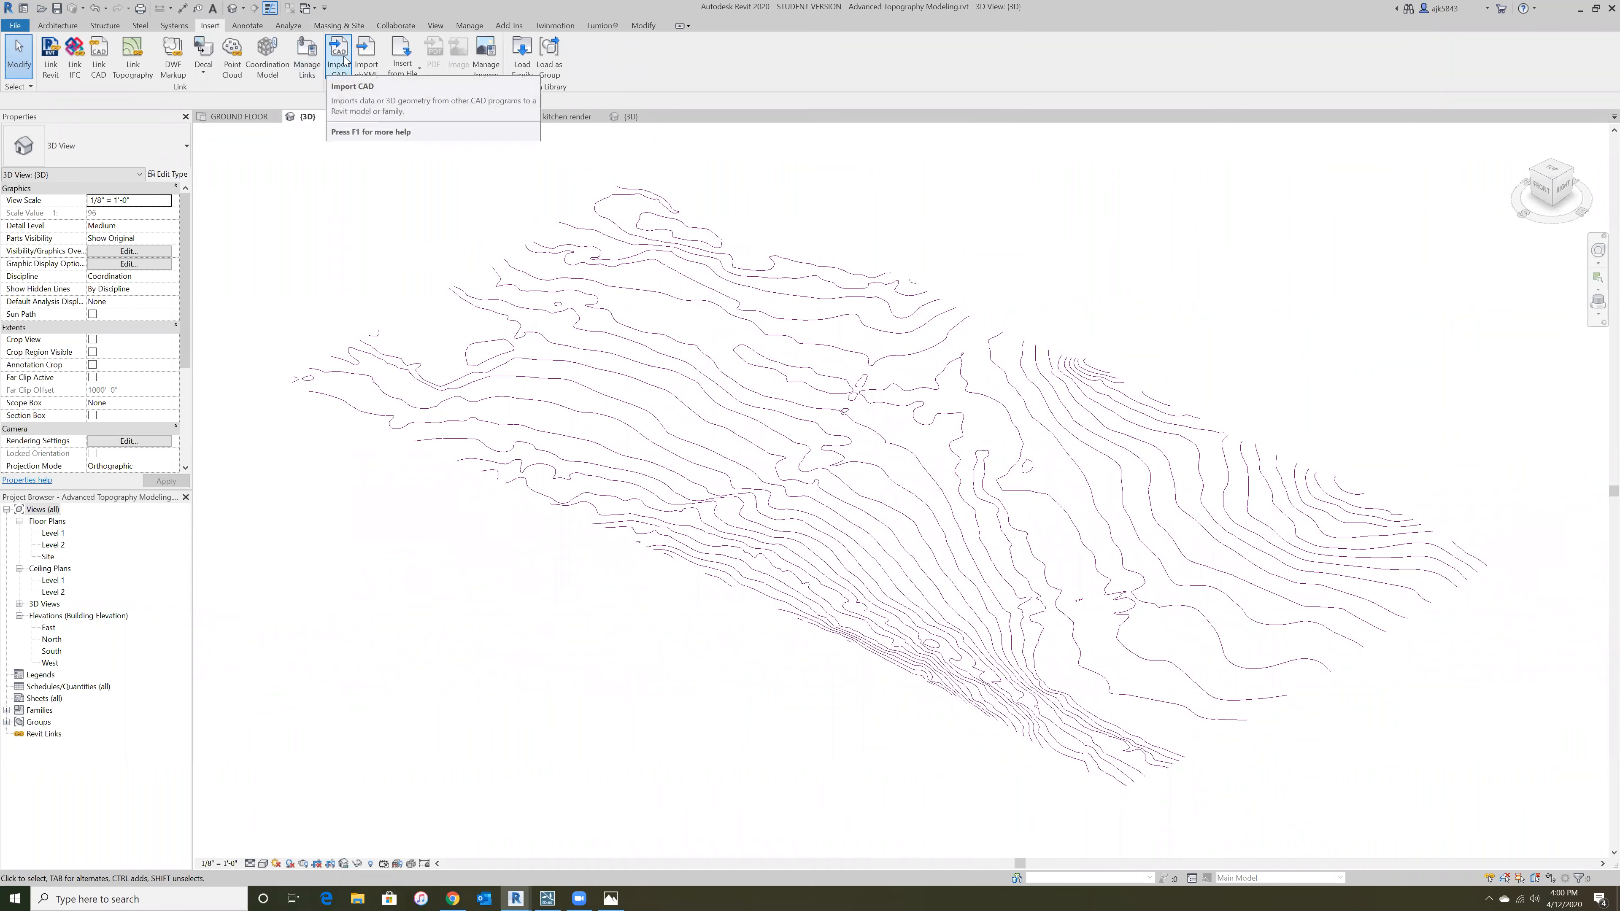
{"action": "scroll", "coordinate": [906, 418], "scroll_direction": "down", "scroll_amount": 1}
{"action": "scroll", "coordinate": [909, 412], "scroll_direction": "up", "scroll_amount": 1}
{"action": "scroll", "coordinate": [842, 454], "scroll_direction": "down", "scroll_amount": 1}
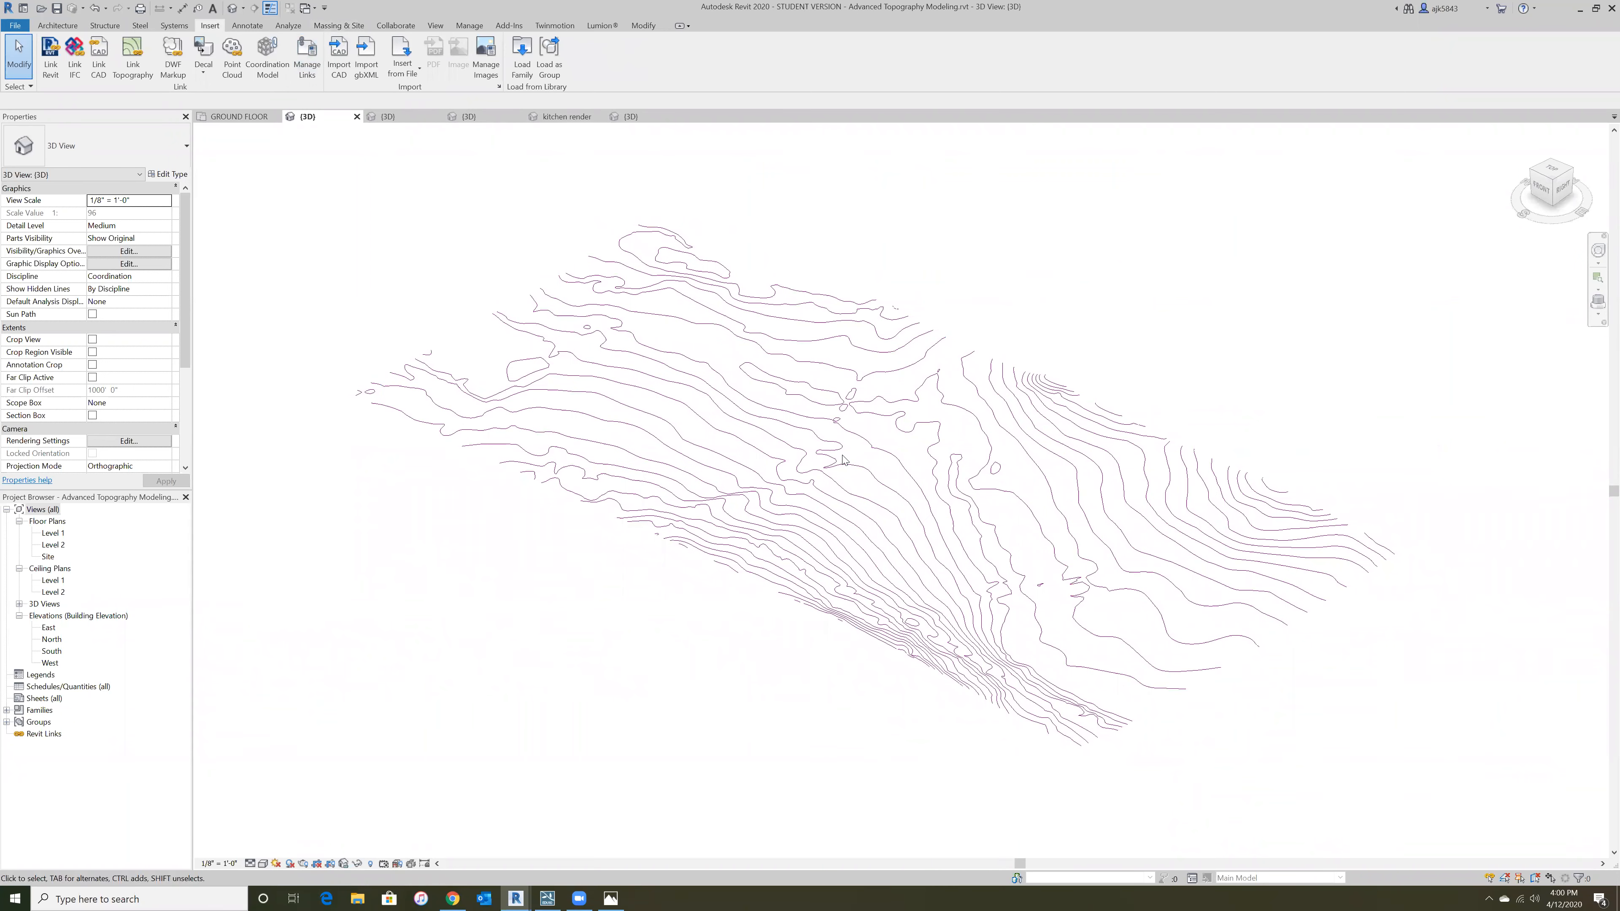
- Create a toposurface from the imported contour drawing, using the points of its contours layer, and finish the surface
{"action": "left_click", "coordinate": [336, 25]}
{"action": "left_click", "coordinate": [298, 54]}
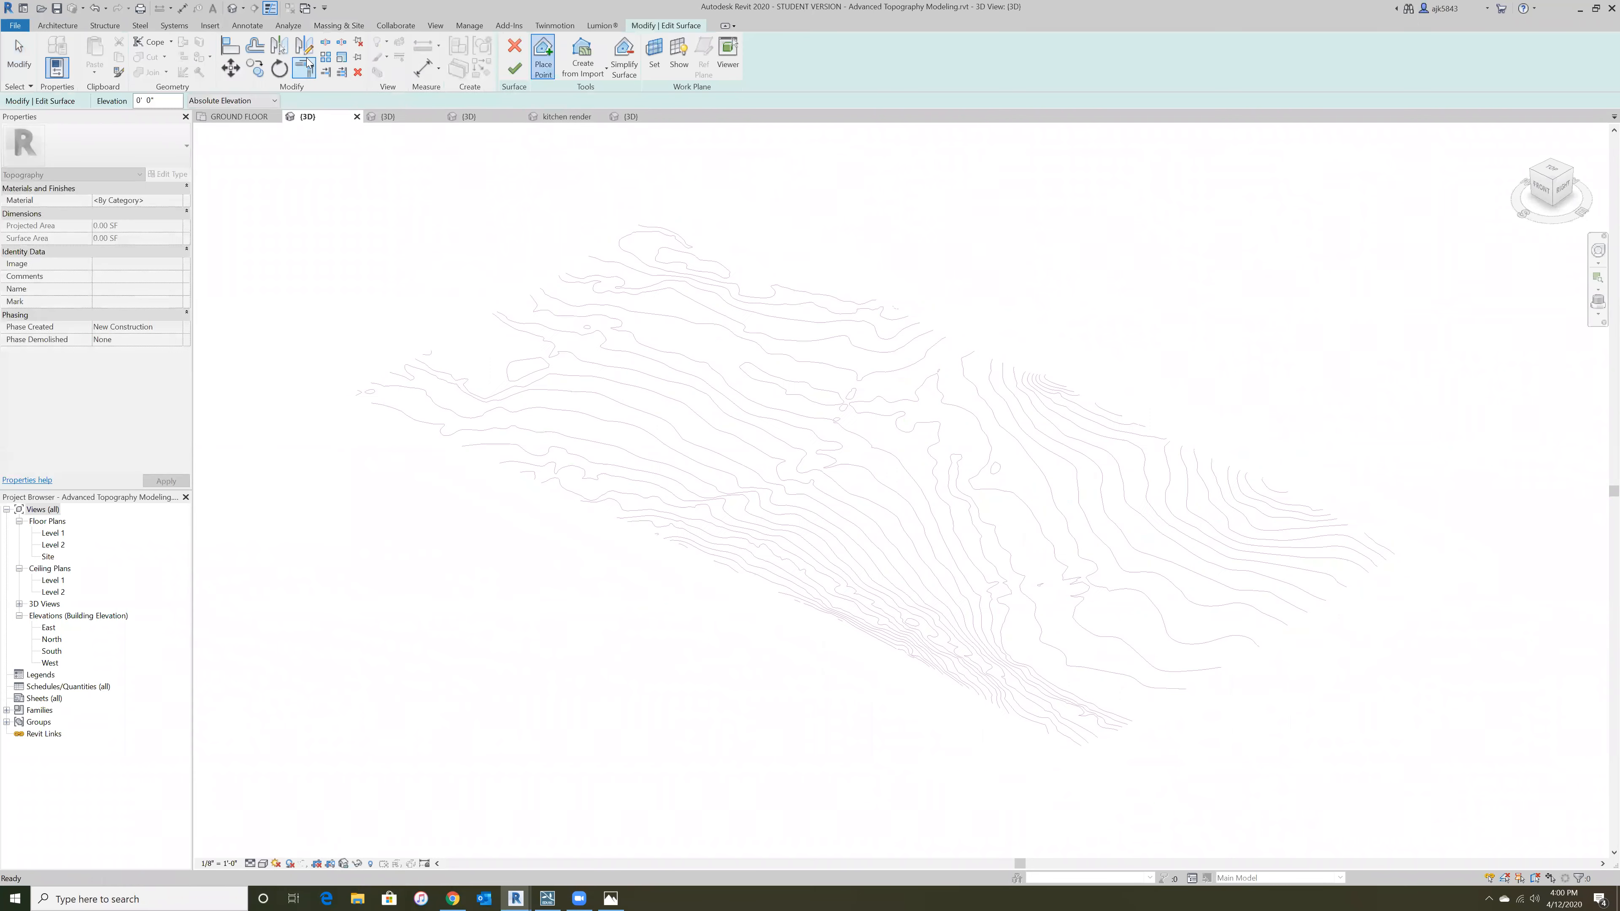
{"action": "left_click", "coordinate": [606, 74]}
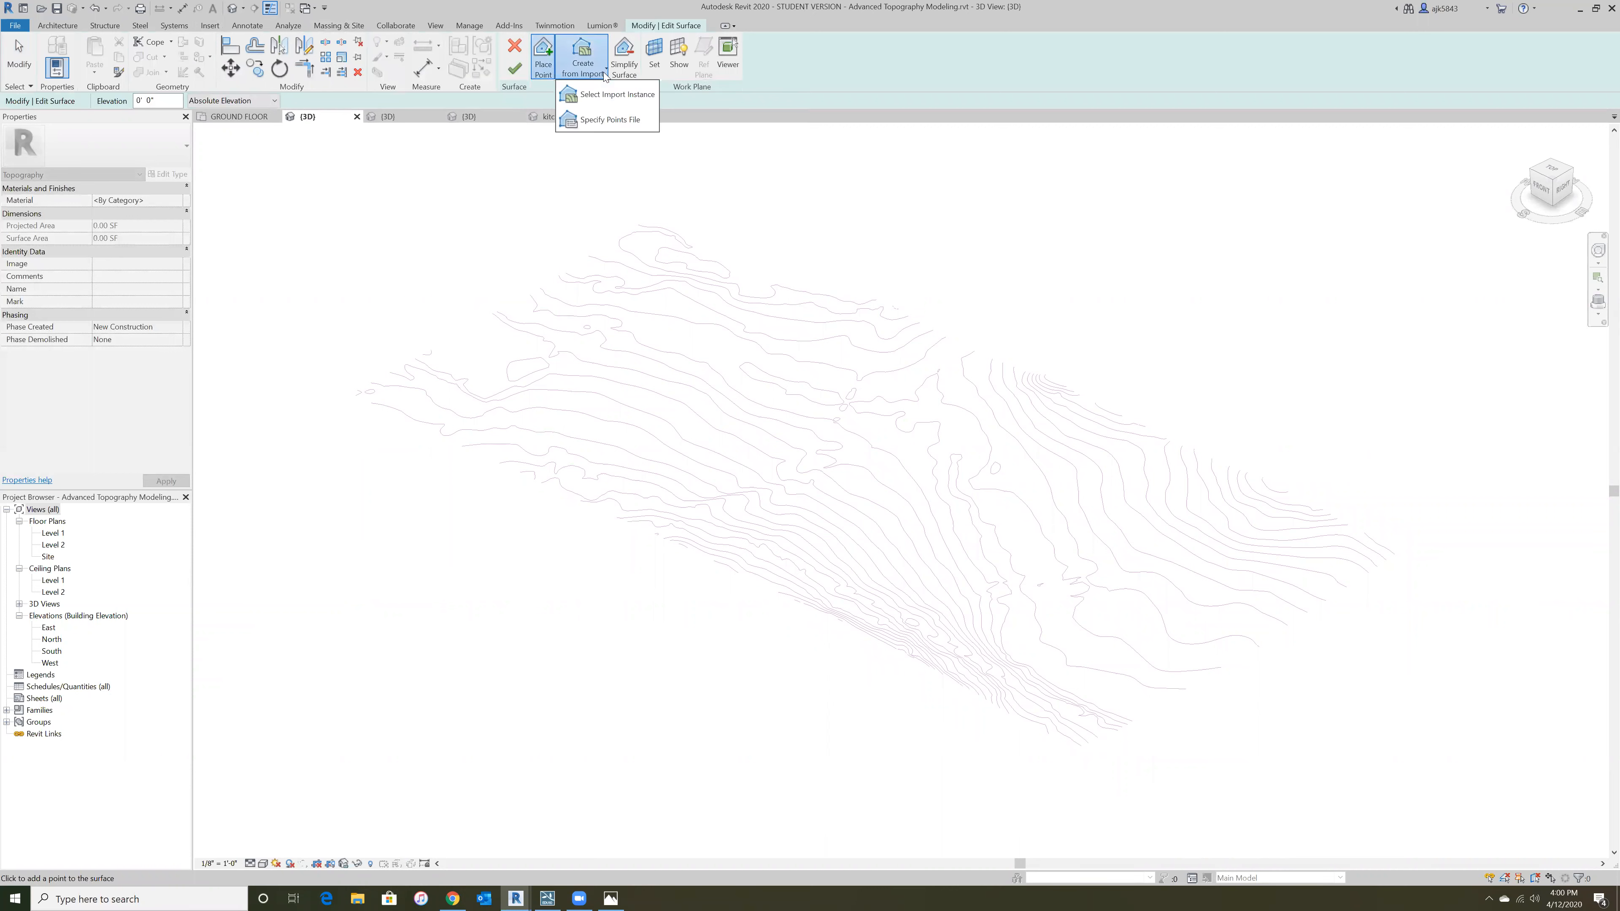
{"action": "left_click", "coordinate": [605, 95]}
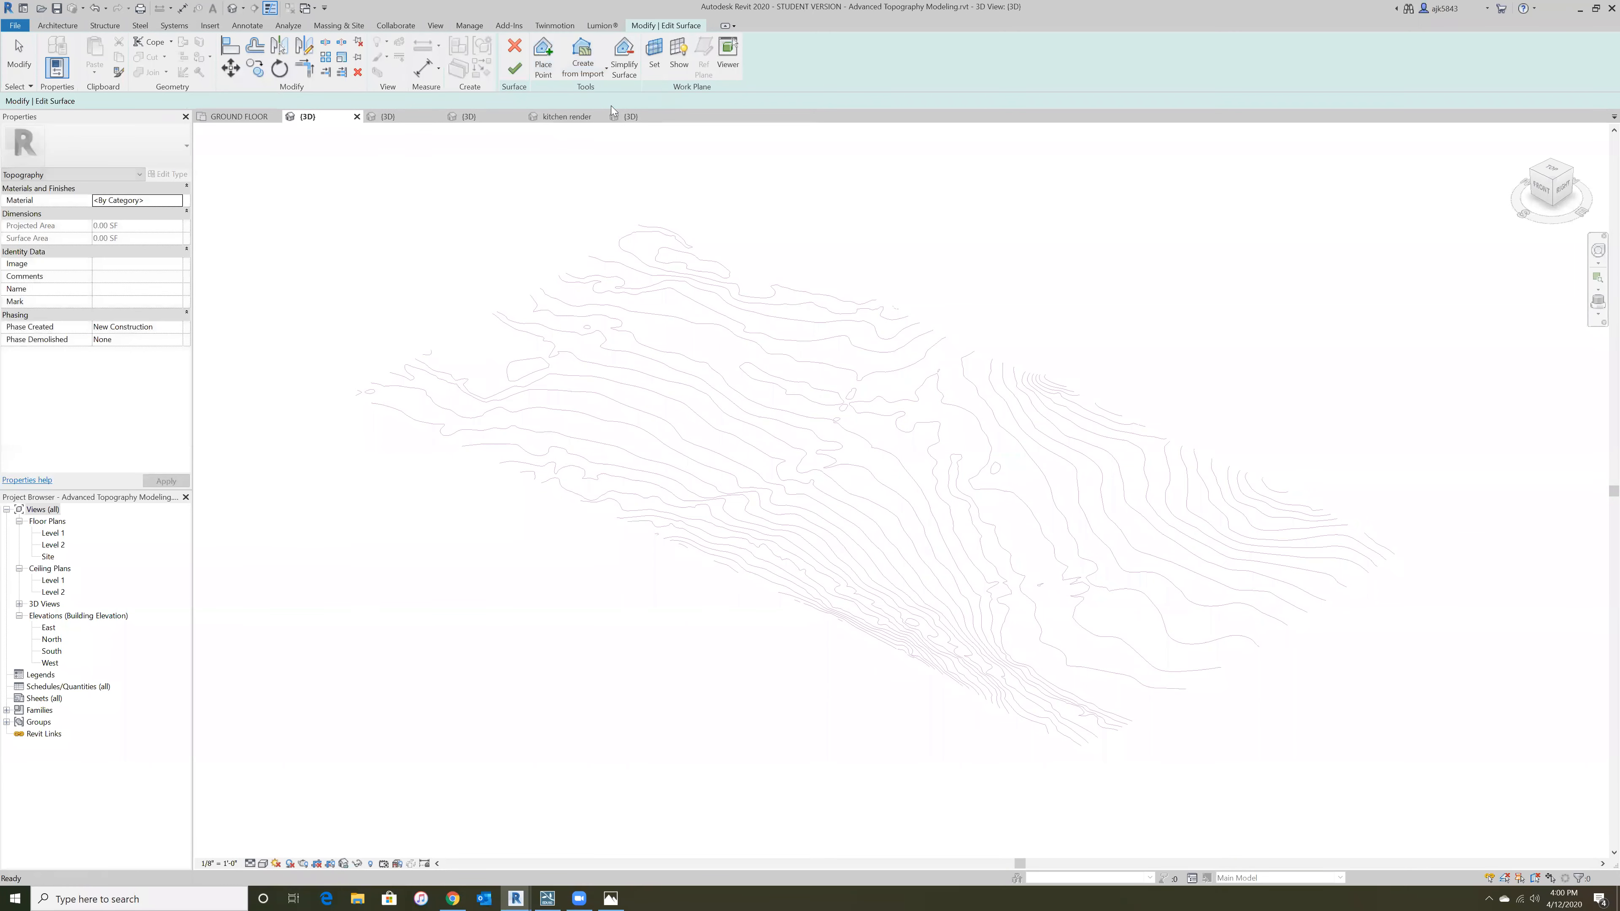
{"action": "left_click", "coordinate": [688, 278]}
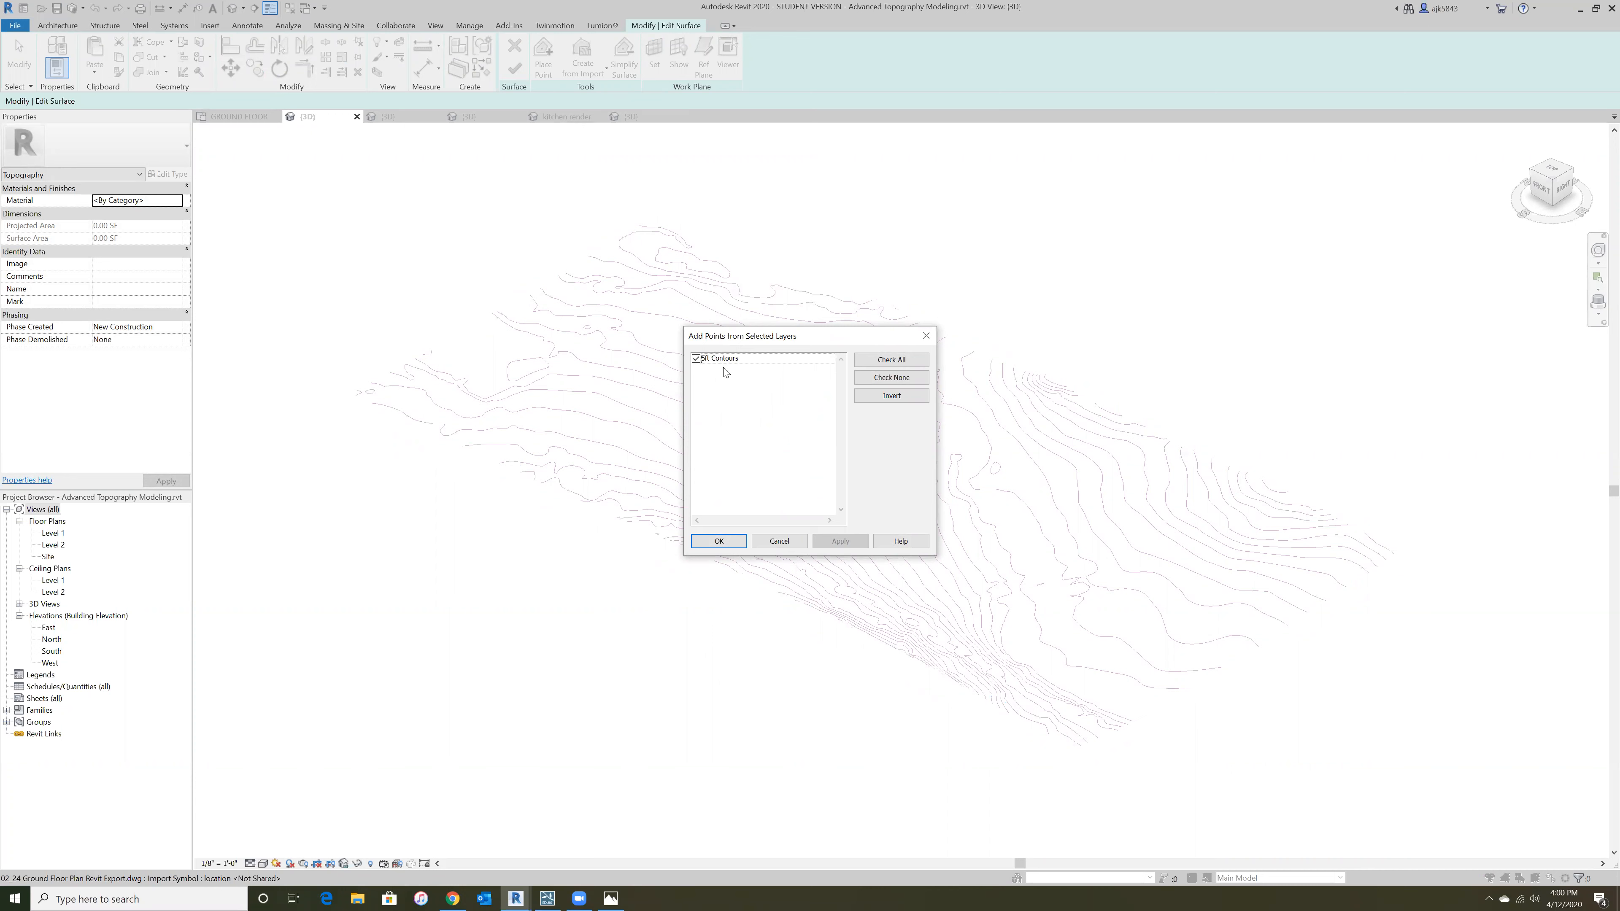
{"action": "left_click", "coordinate": [719, 540]}
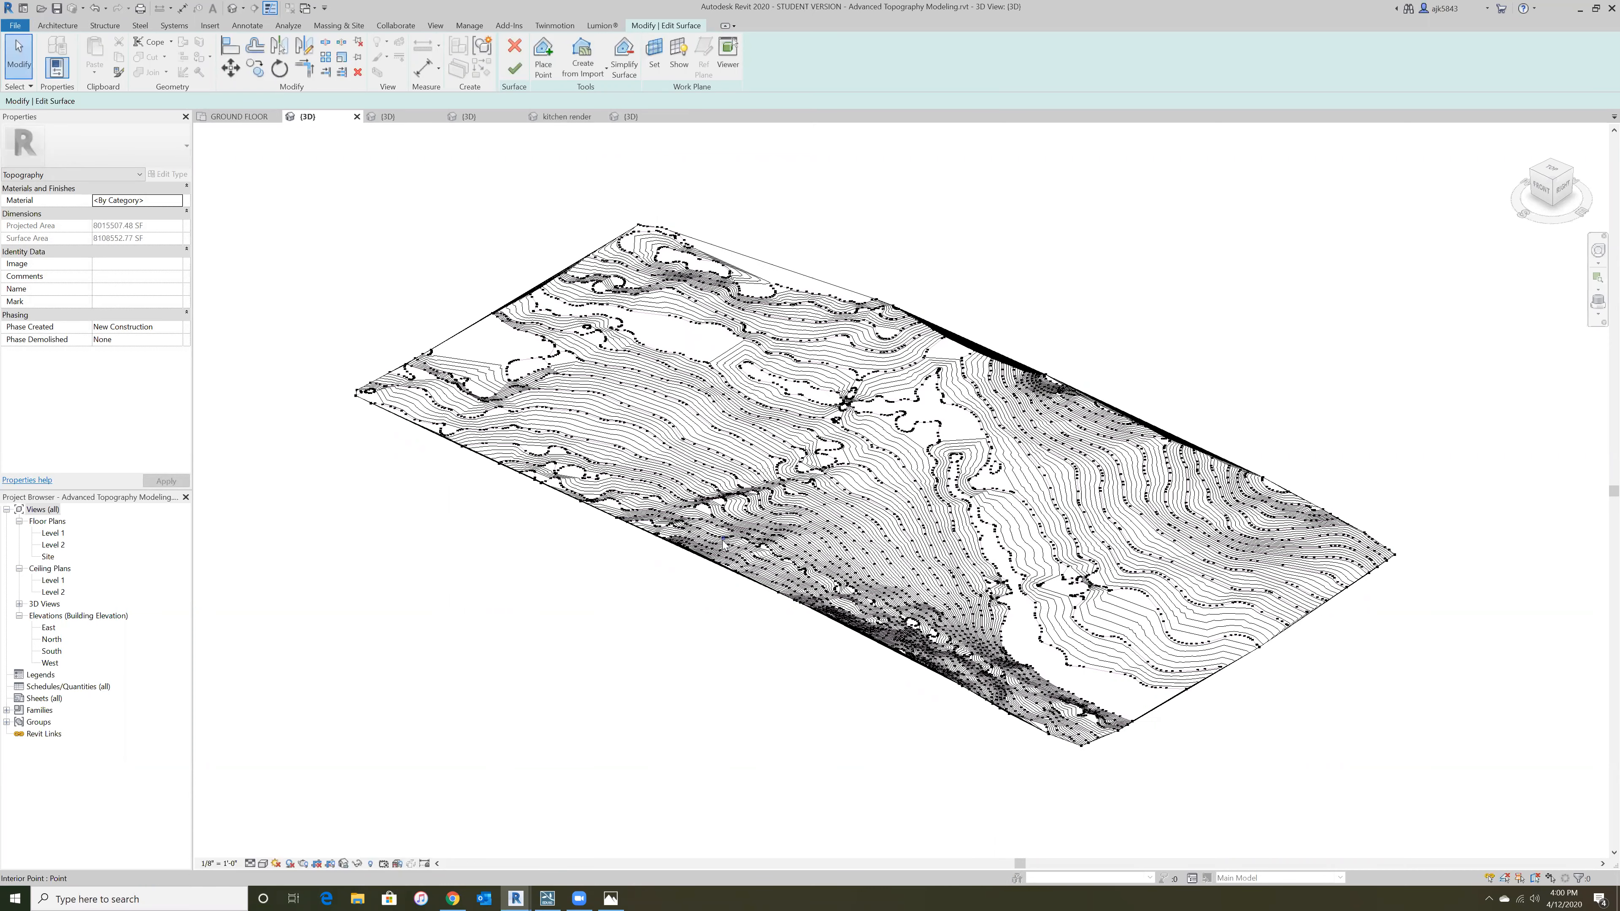
{"action": "scroll", "coordinate": [871, 524], "scroll_direction": "up", "scroll_amount": 1}
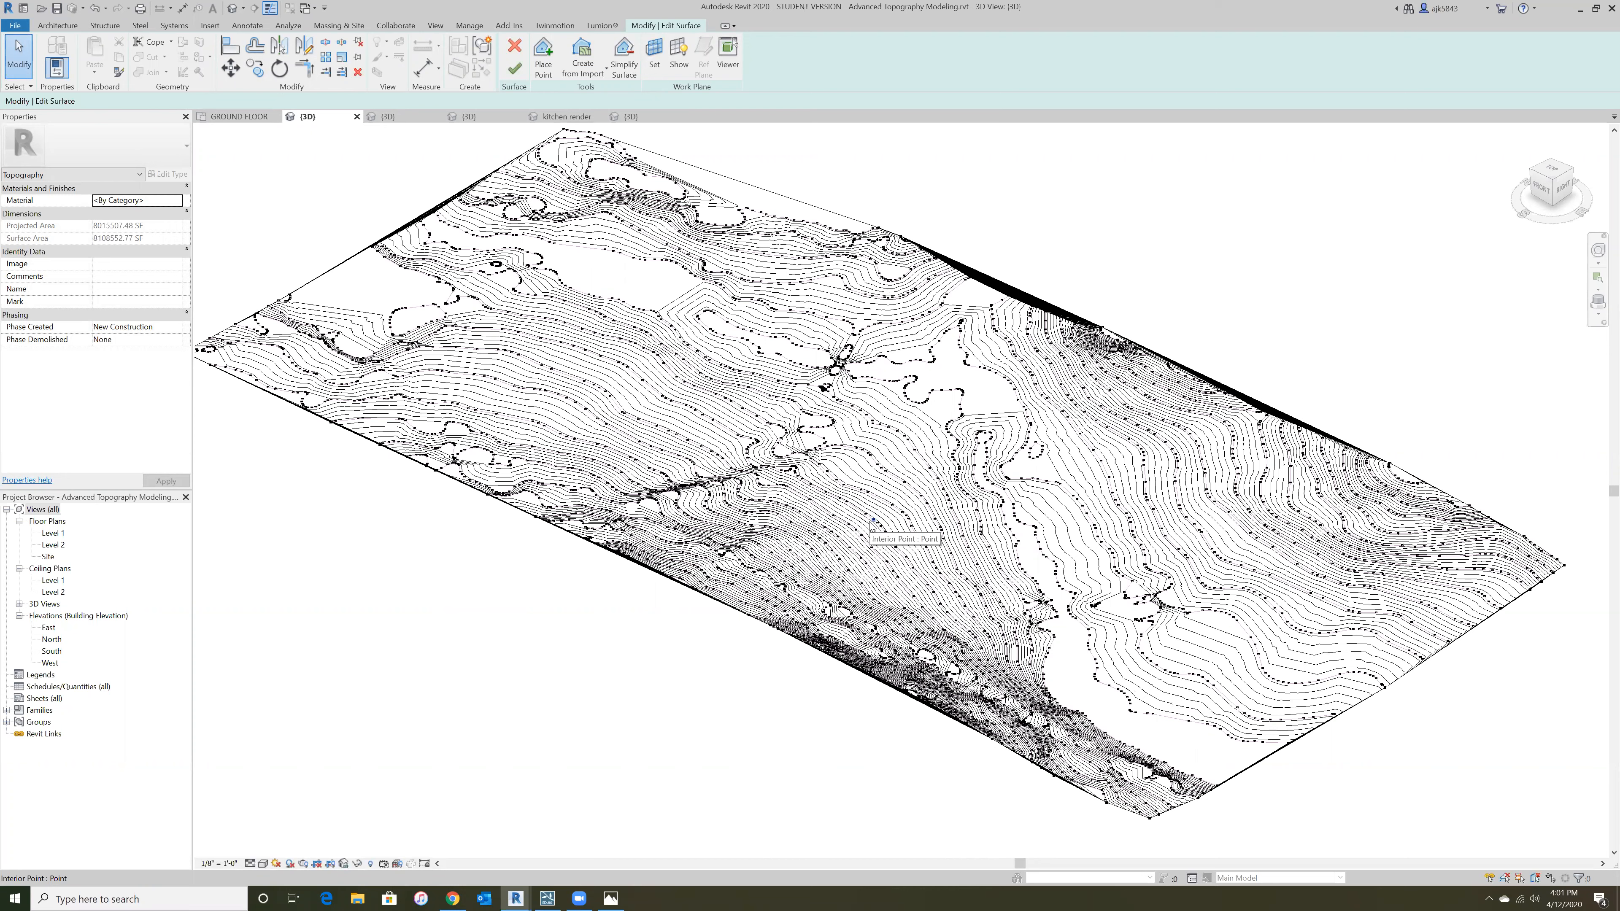
{"action": "left_click", "coordinate": [516, 71]}
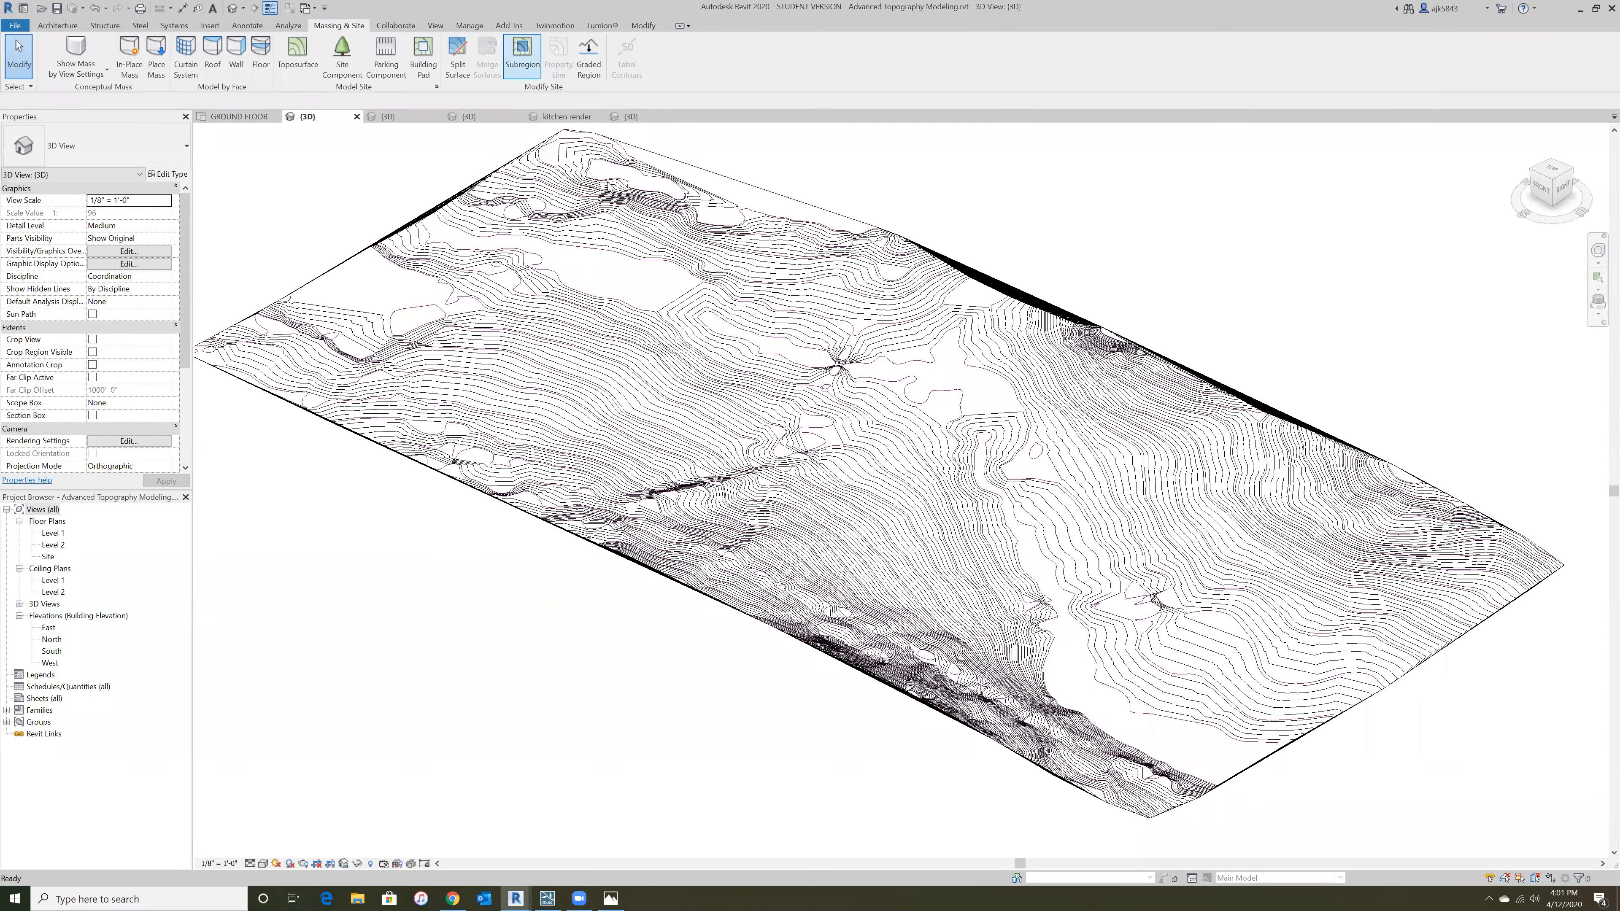
- Set the 3D view's visual style to Shaded
{"action": "left_click", "coordinate": [787, 490]}
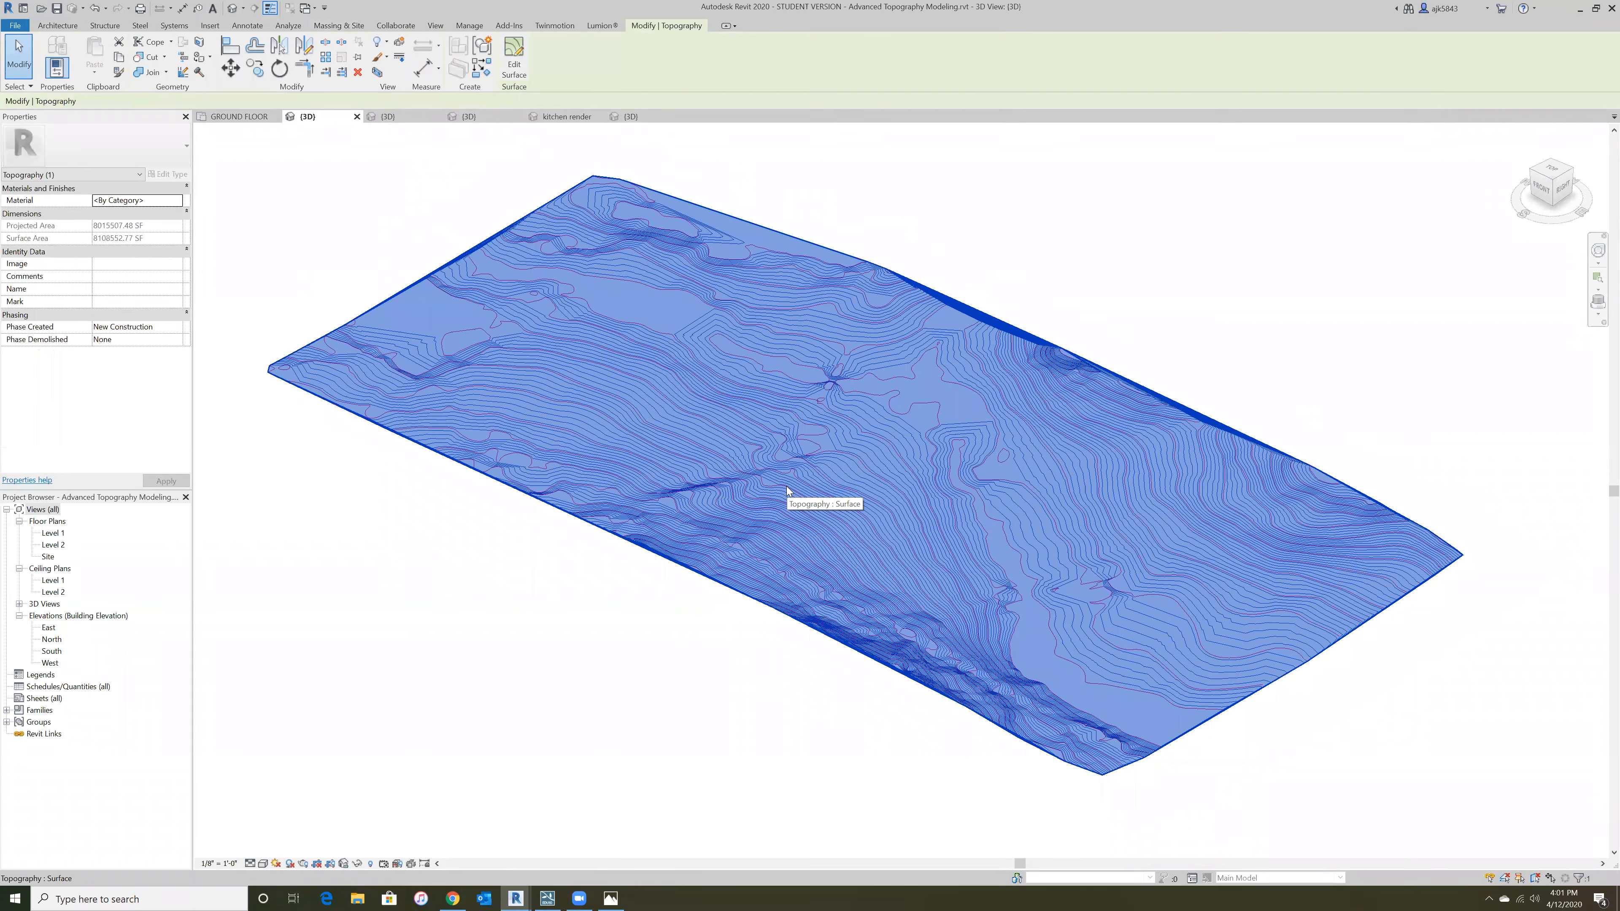
{"action": "left_click", "coordinate": [959, 231]}
{"action": "left_click", "coordinate": [263, 863]}
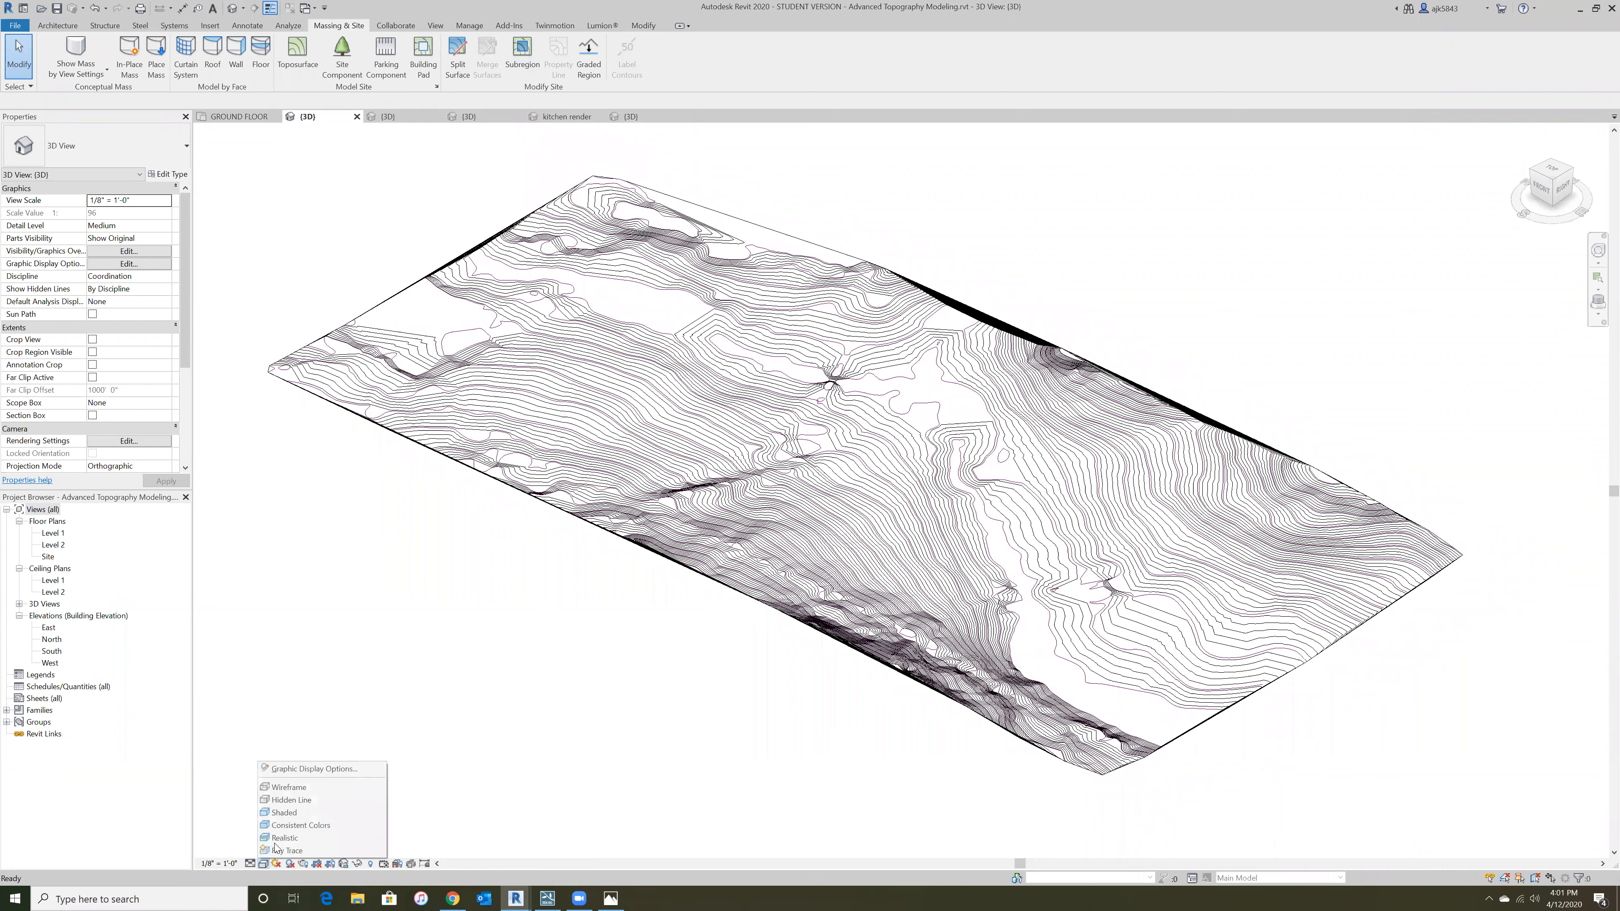
{"action": "left_click", "coordinate": [300, 814]}
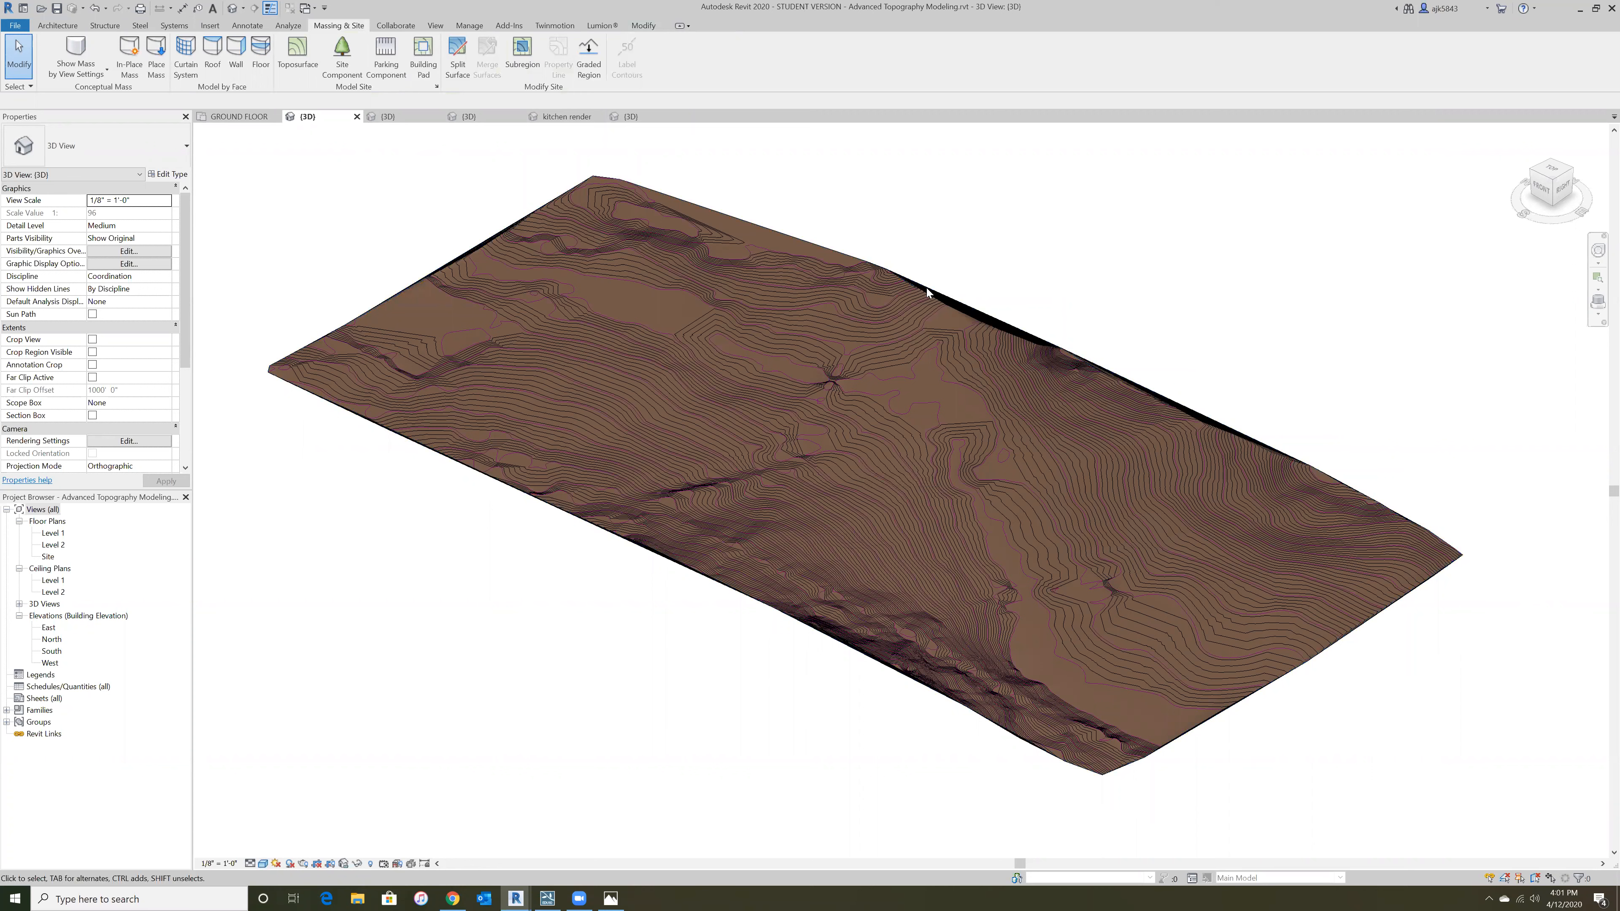
- Hide the imported contour drawing, 02_24 Ground Floor Plan Revit Export.dwg, as an element in the 3D view
{"action": "left_click", "coordinate": [888, 283]}
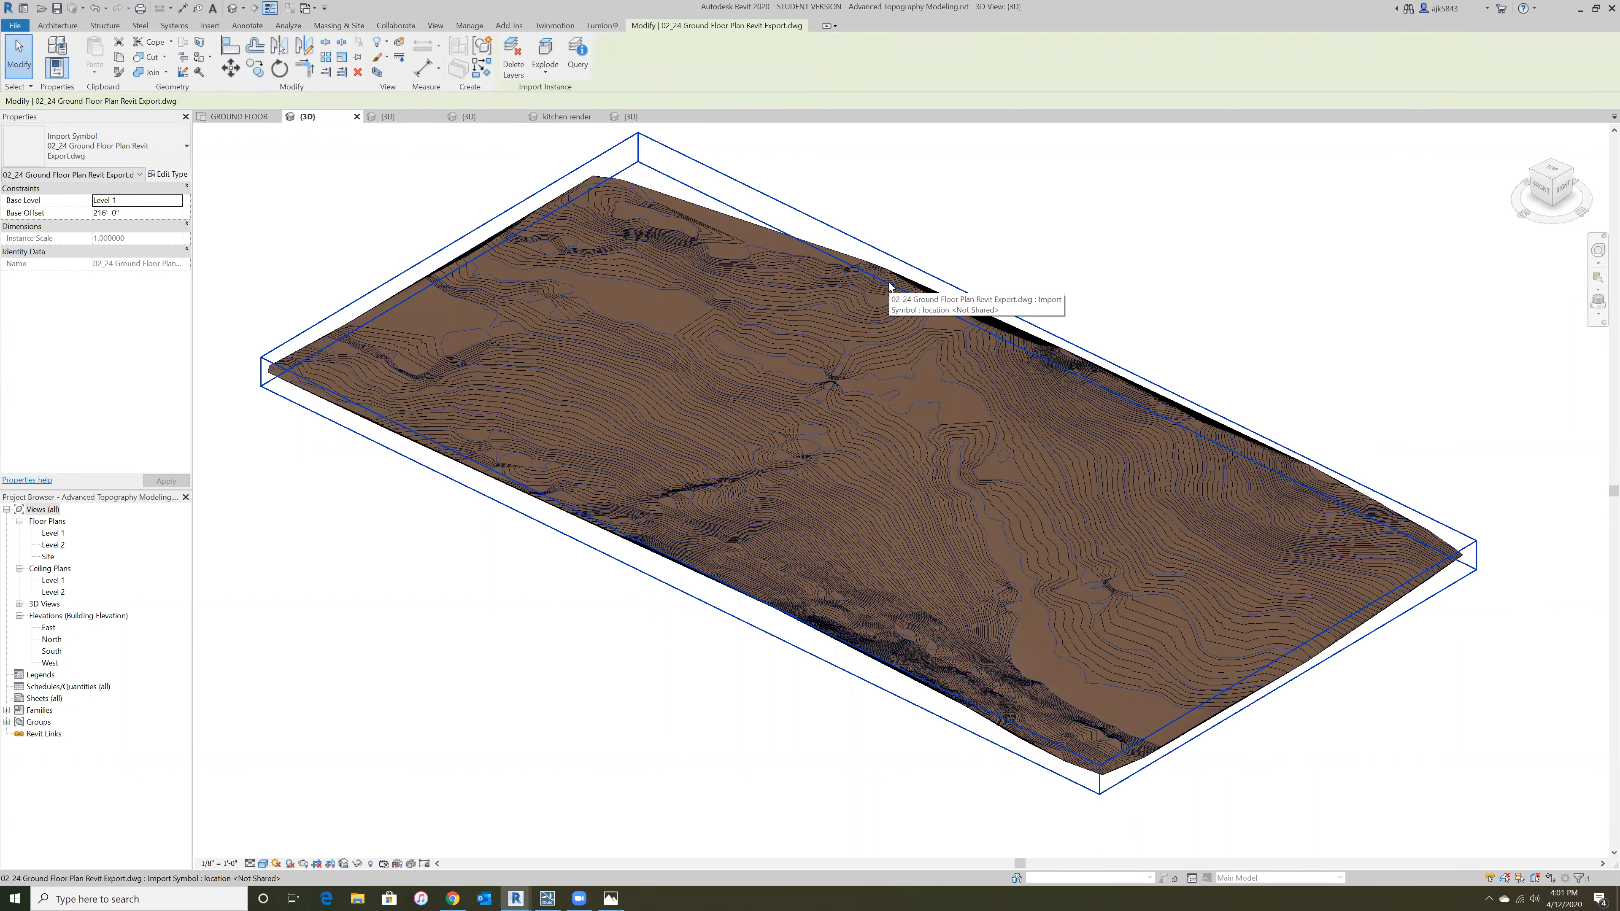
{"action": "right_click", "coordinate": [881, 285]}
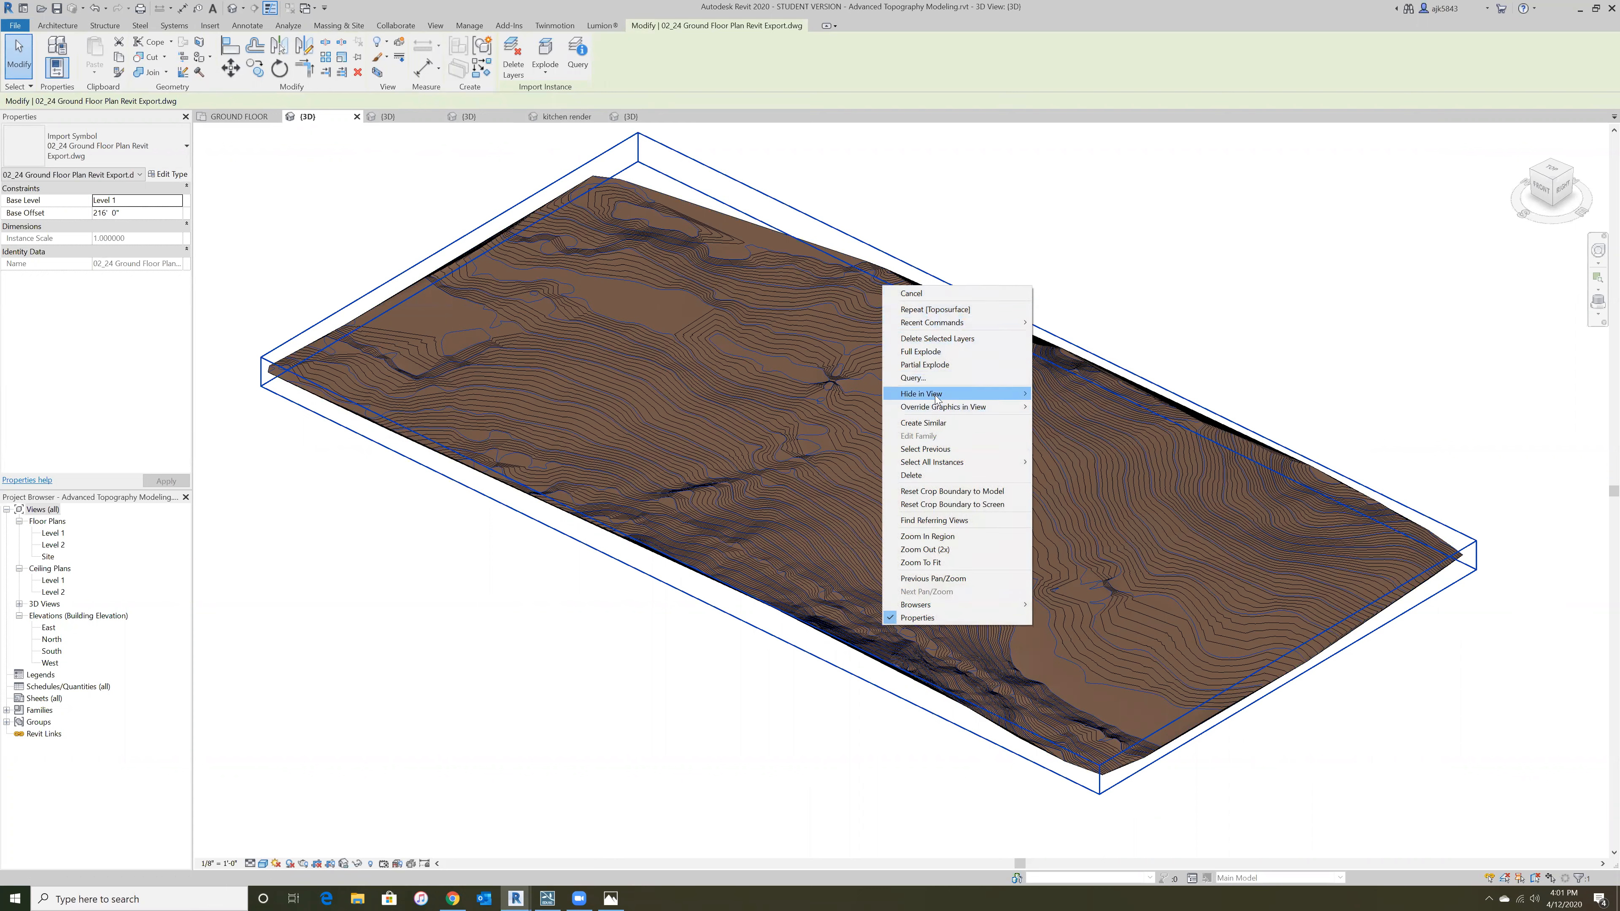
{"action": "mouse_move", "coordinate": [936, 395]}
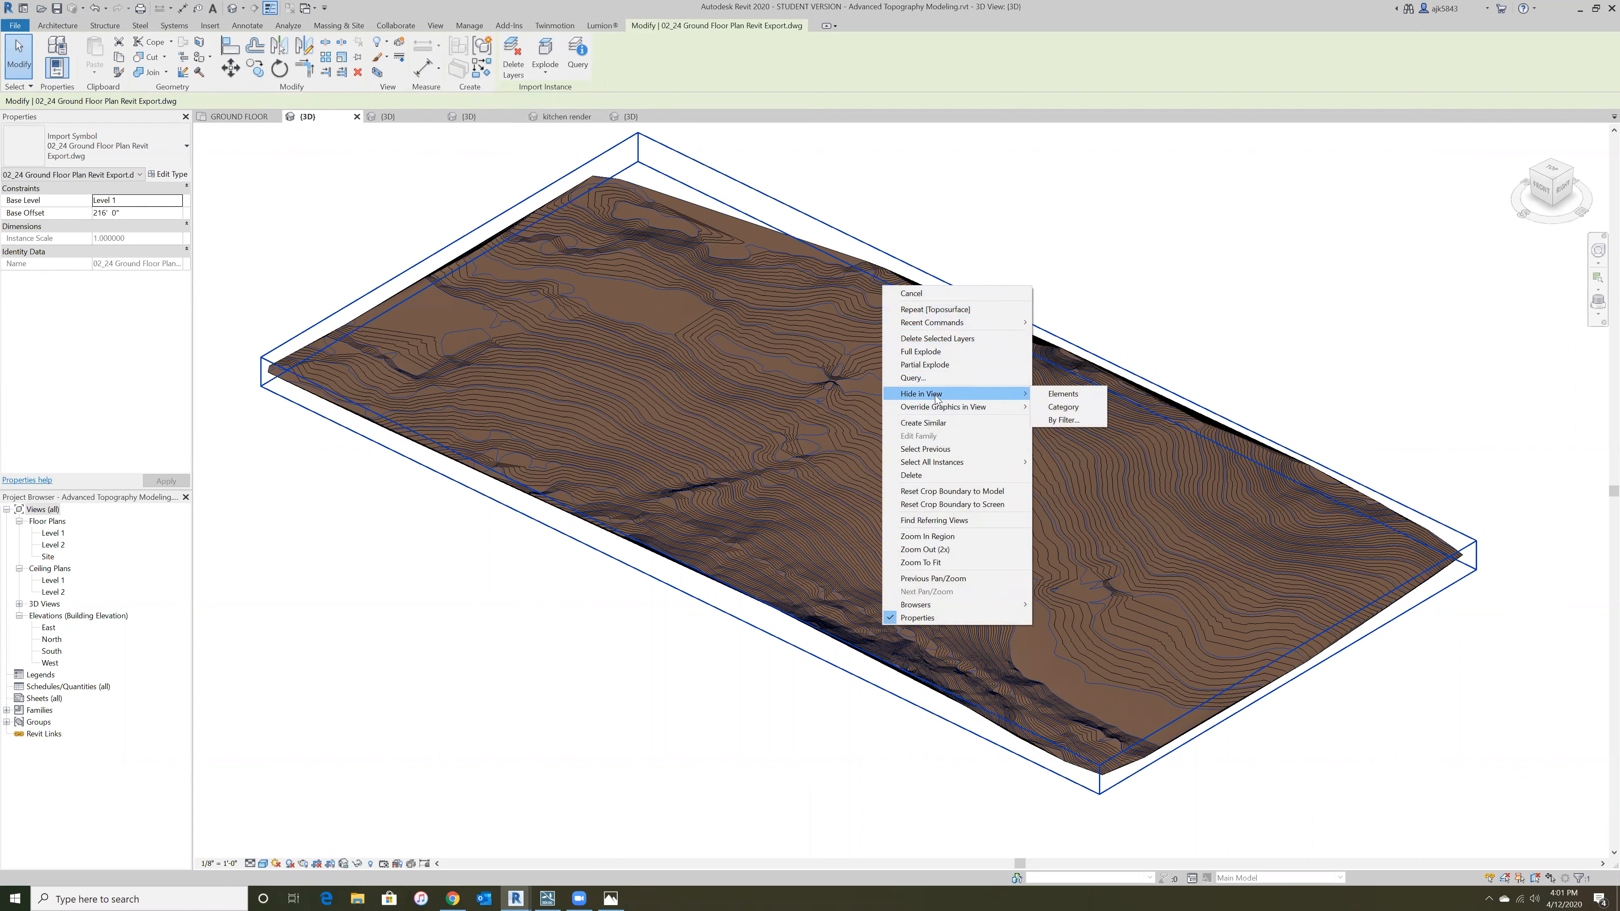
{"action": "left_click", "coordinate": [1053, 395]}
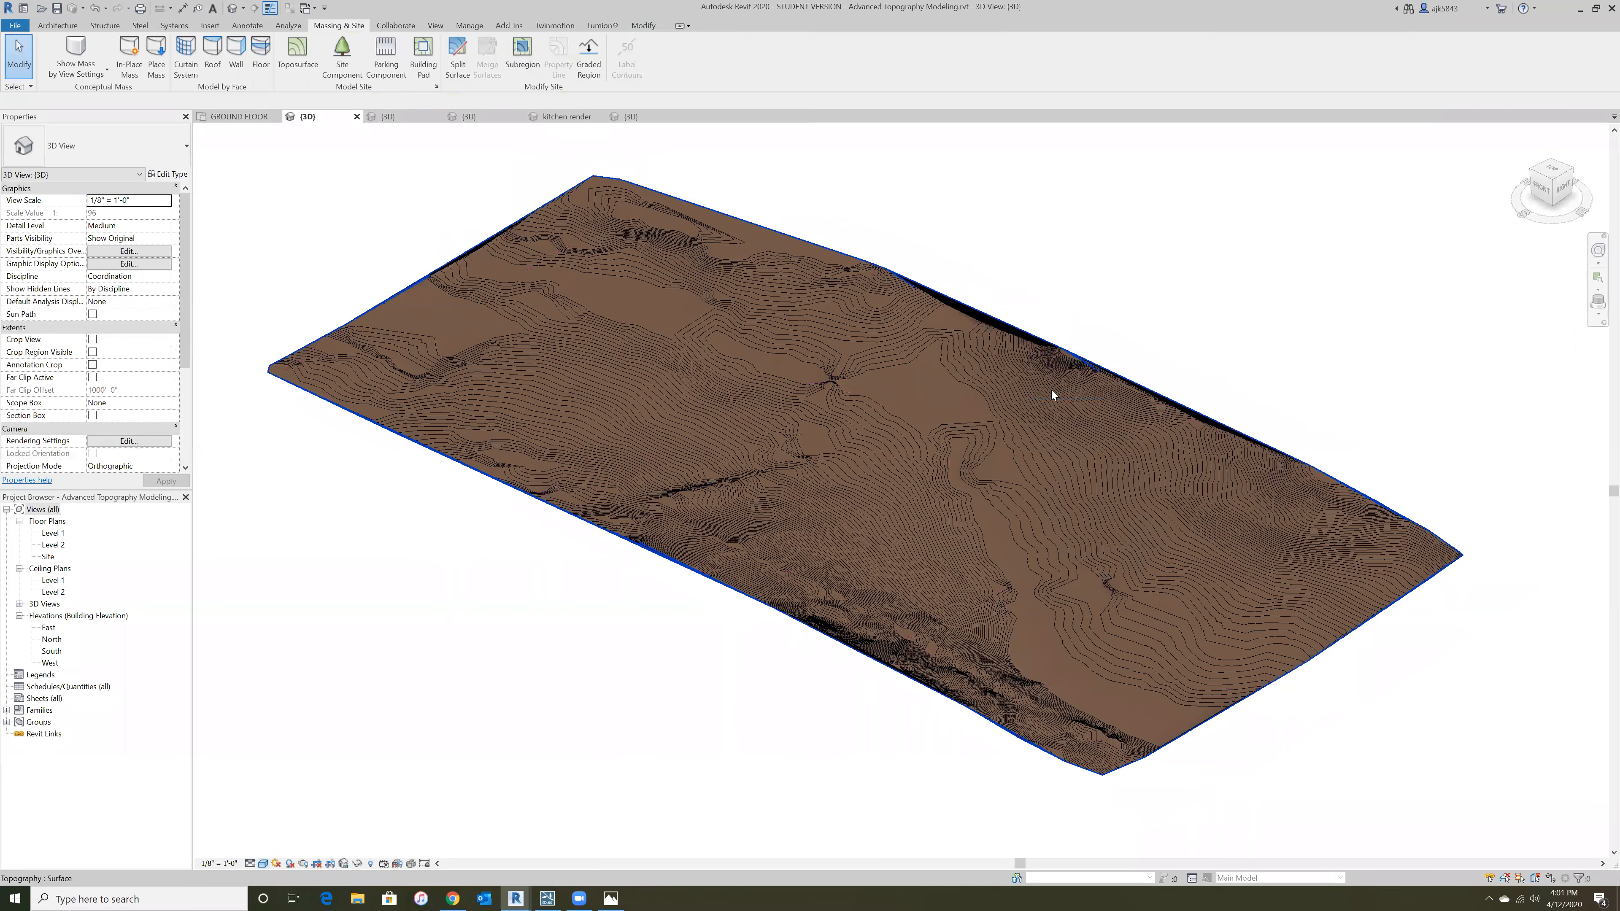
{"action": "scroll", "coordinate": [738, 648], "scroll_direction": "down", "scroll_amount": 1}
{"action": "scroll", "coordinate": [744, 468], "scroll_direction": "up", "scroll_amount": 1}
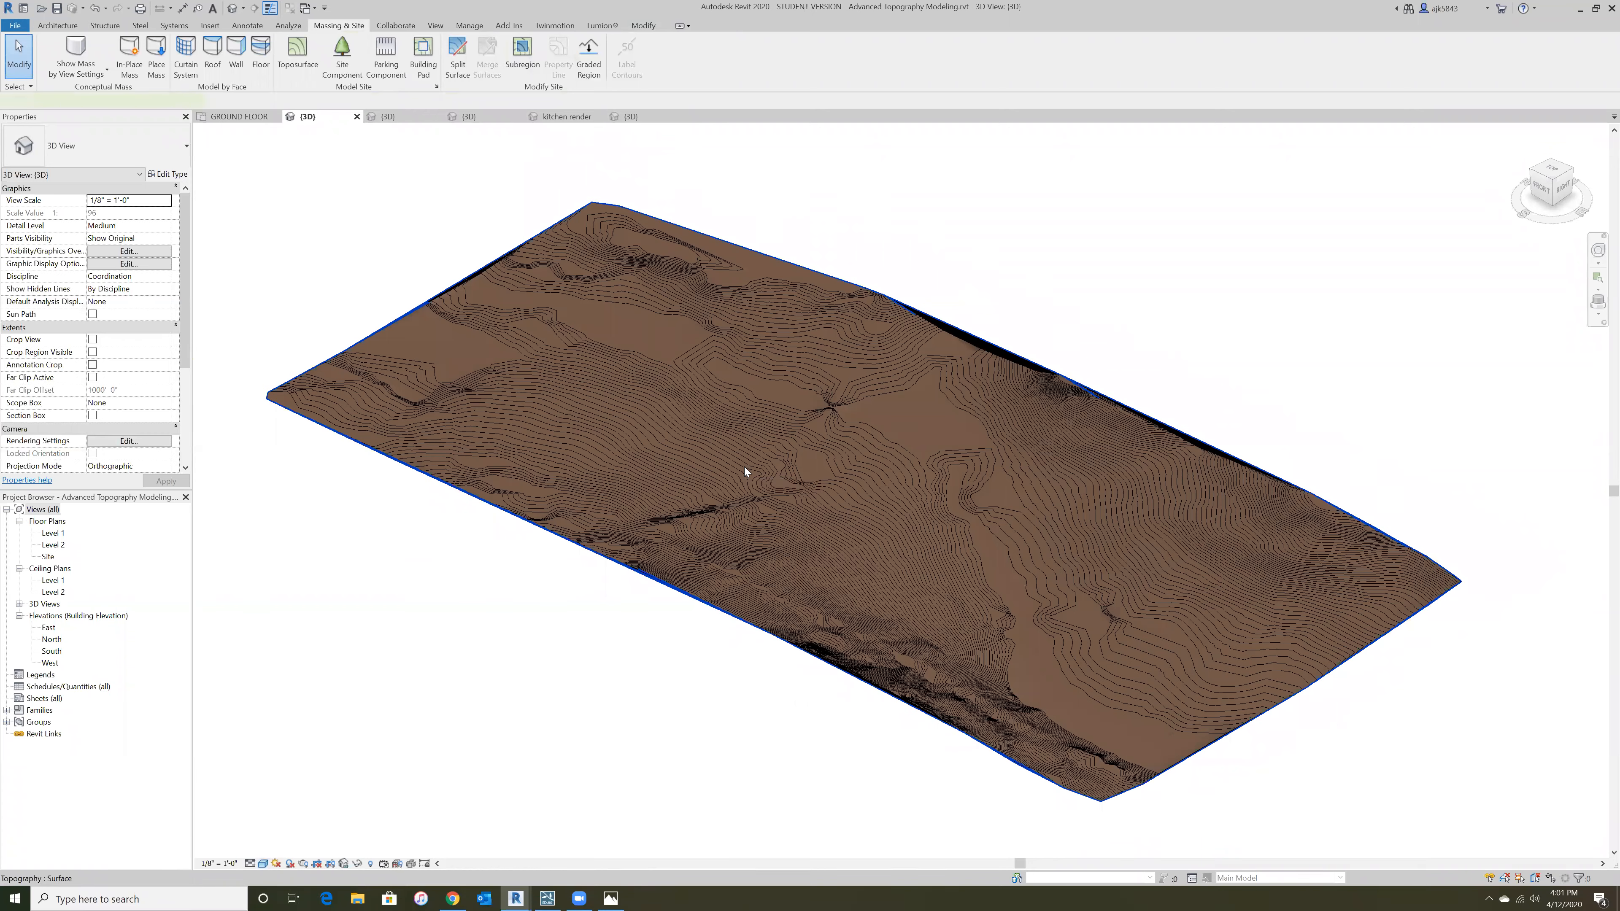
{"action": "left_click", "coordinate": [744, 467]}
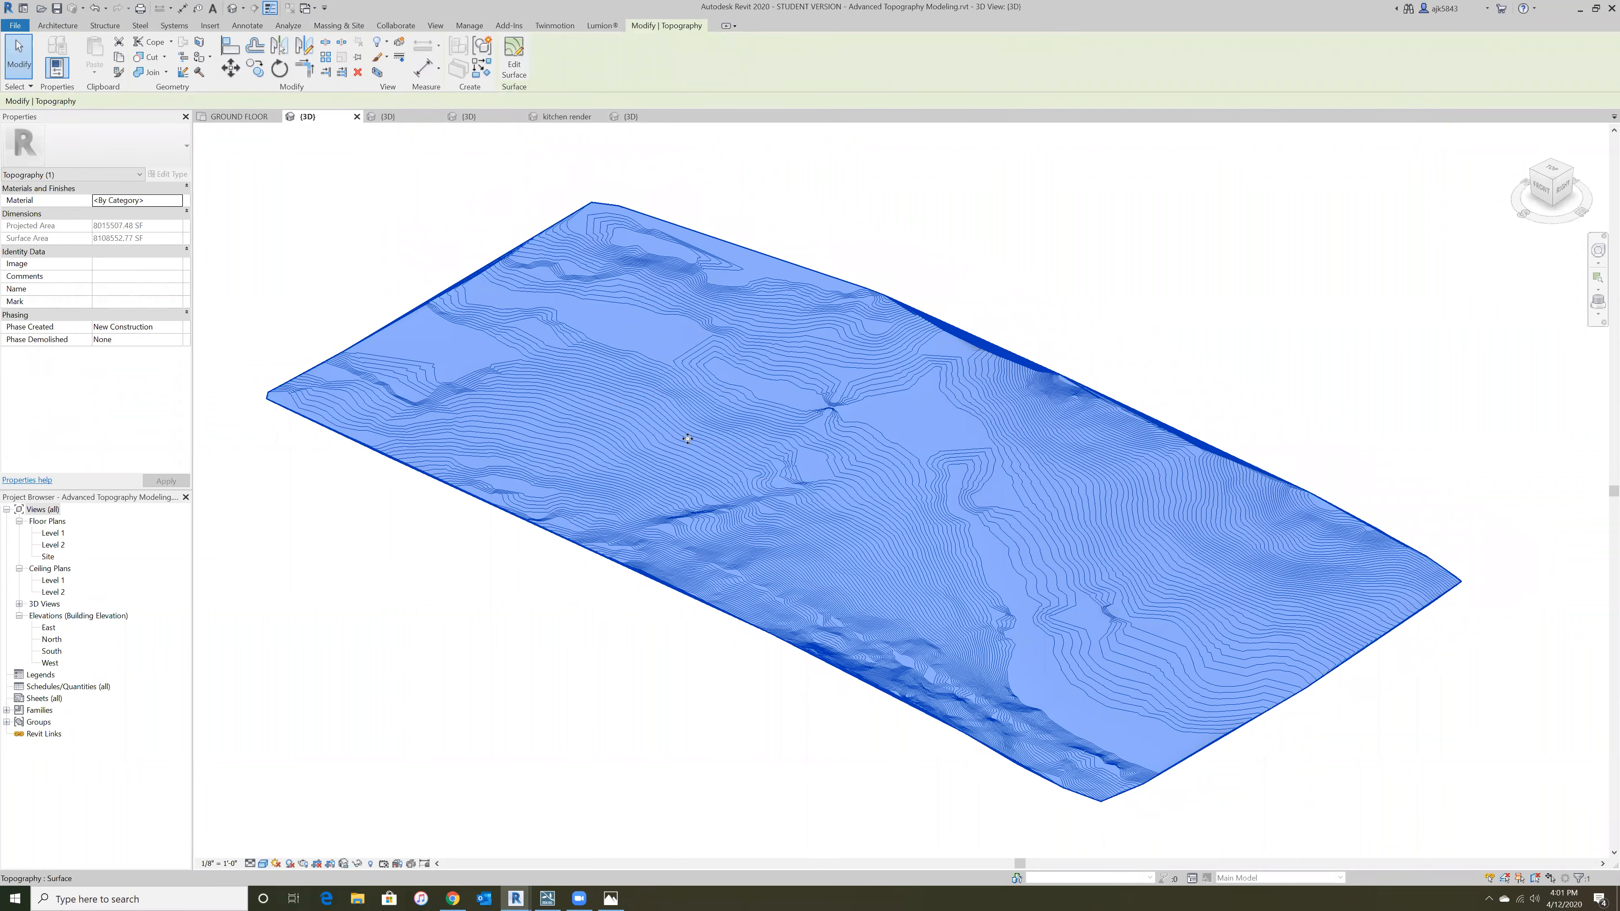
{"action": "scroll", "coordinate": [692, 438], "scroll_direction": "up", "scroll_amount": 3}
{"action": "scroll", "coordinate": [687, 438], "scroll_direction": "down", "scroll_amount": 3}
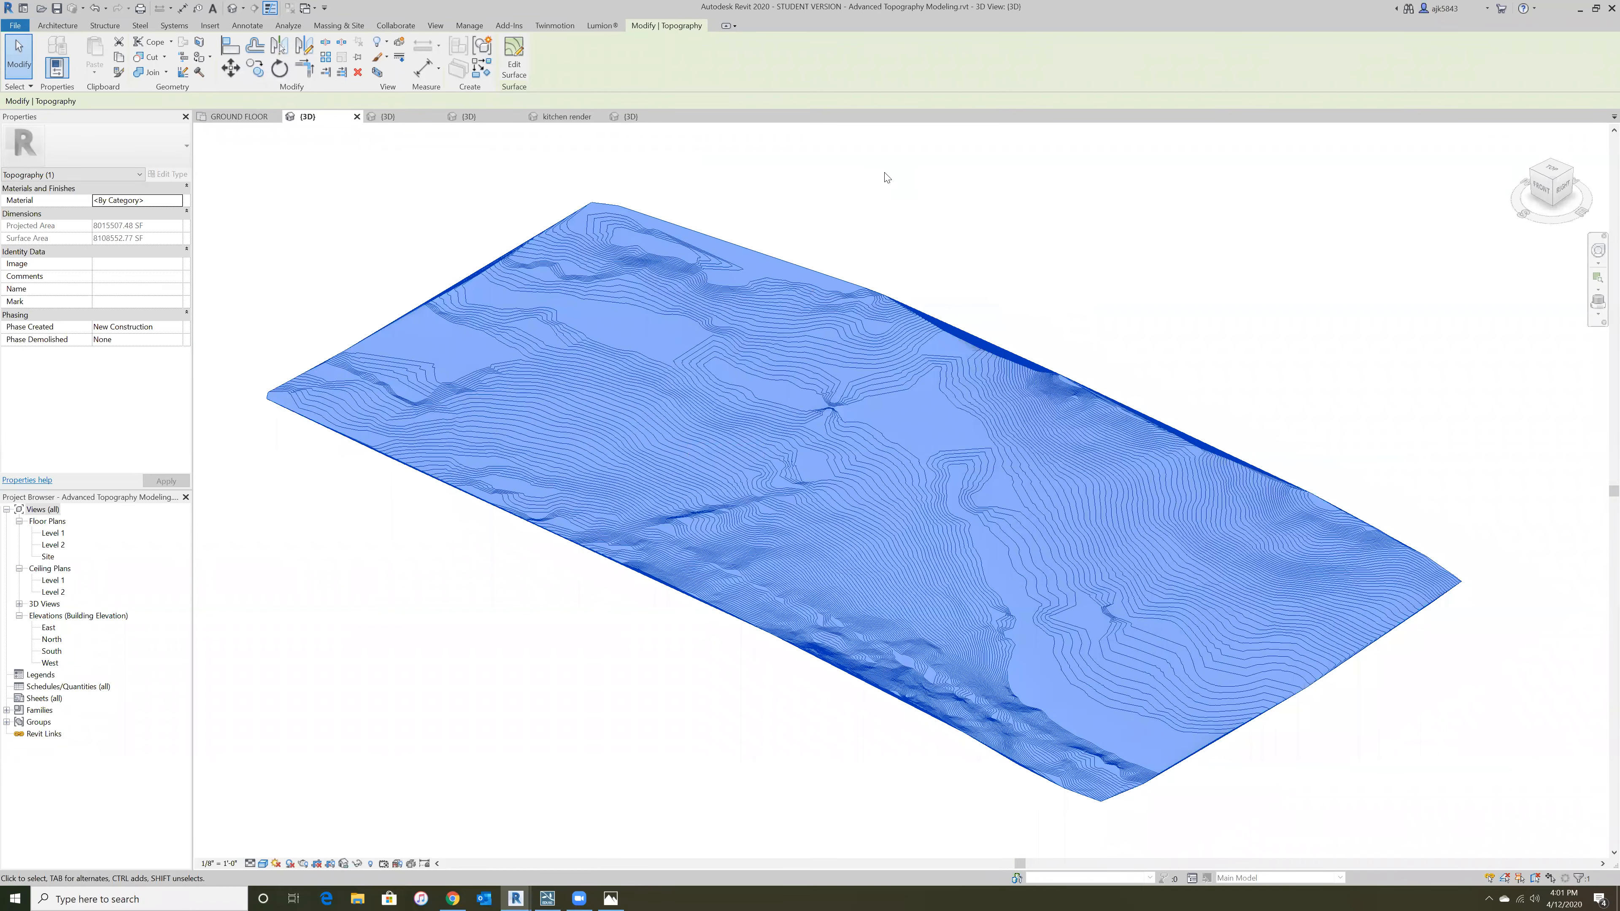
{"action": "left_click", "coordinate": [886, 178]}
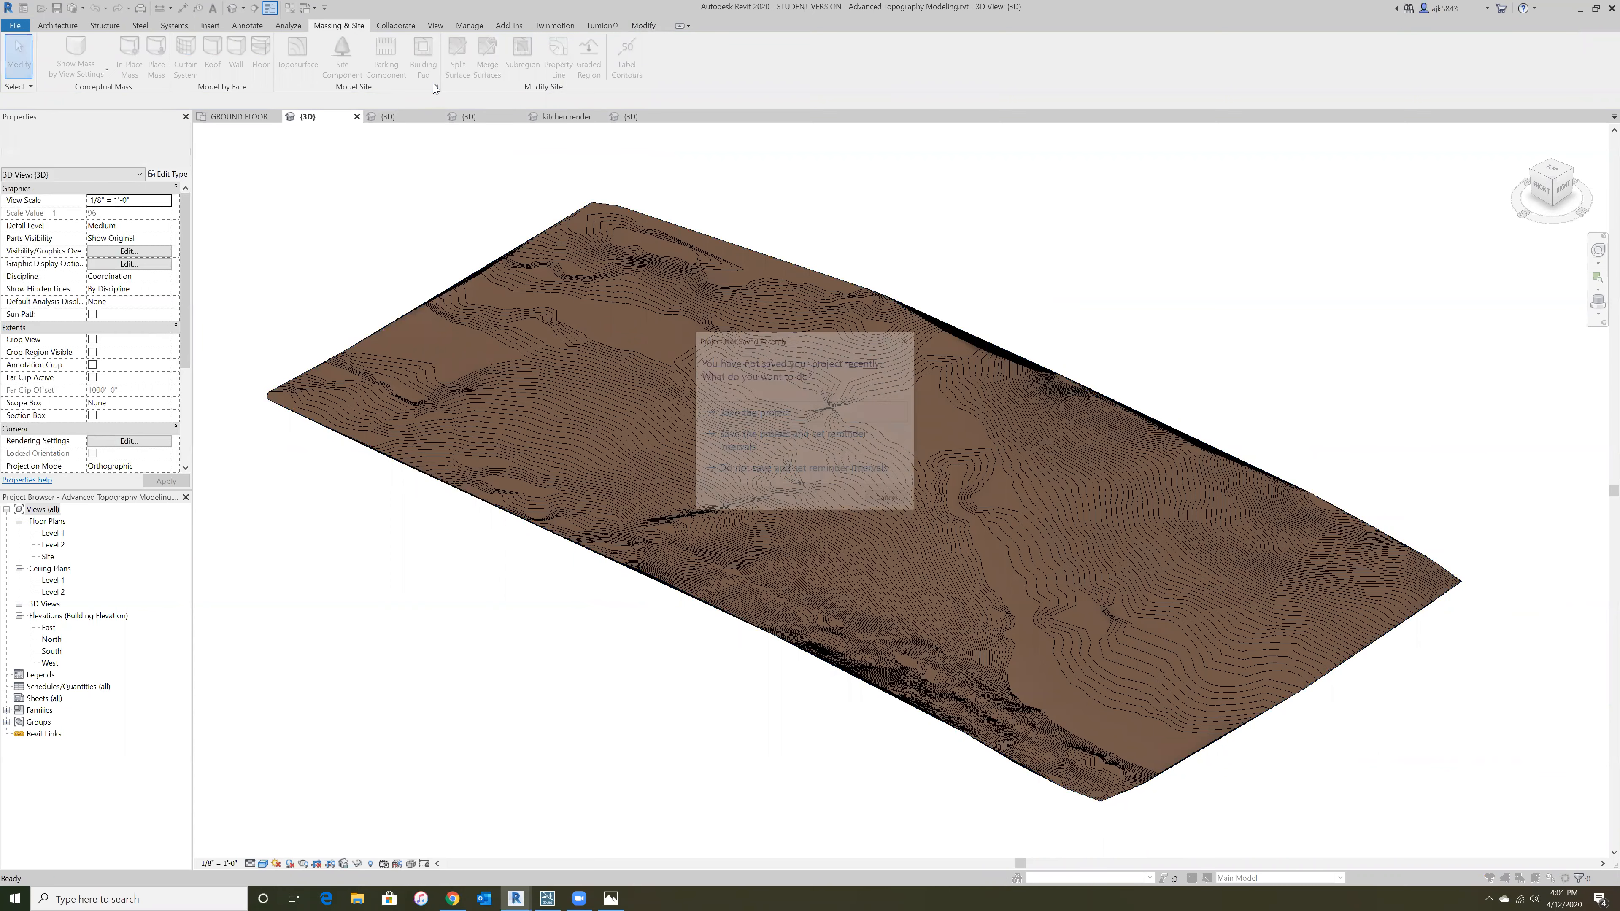
- Dismiss the save reminder and set the secondary contours' increment to 5' in the site settings
{"action": "left_click", "coordinate": [893, 501]}
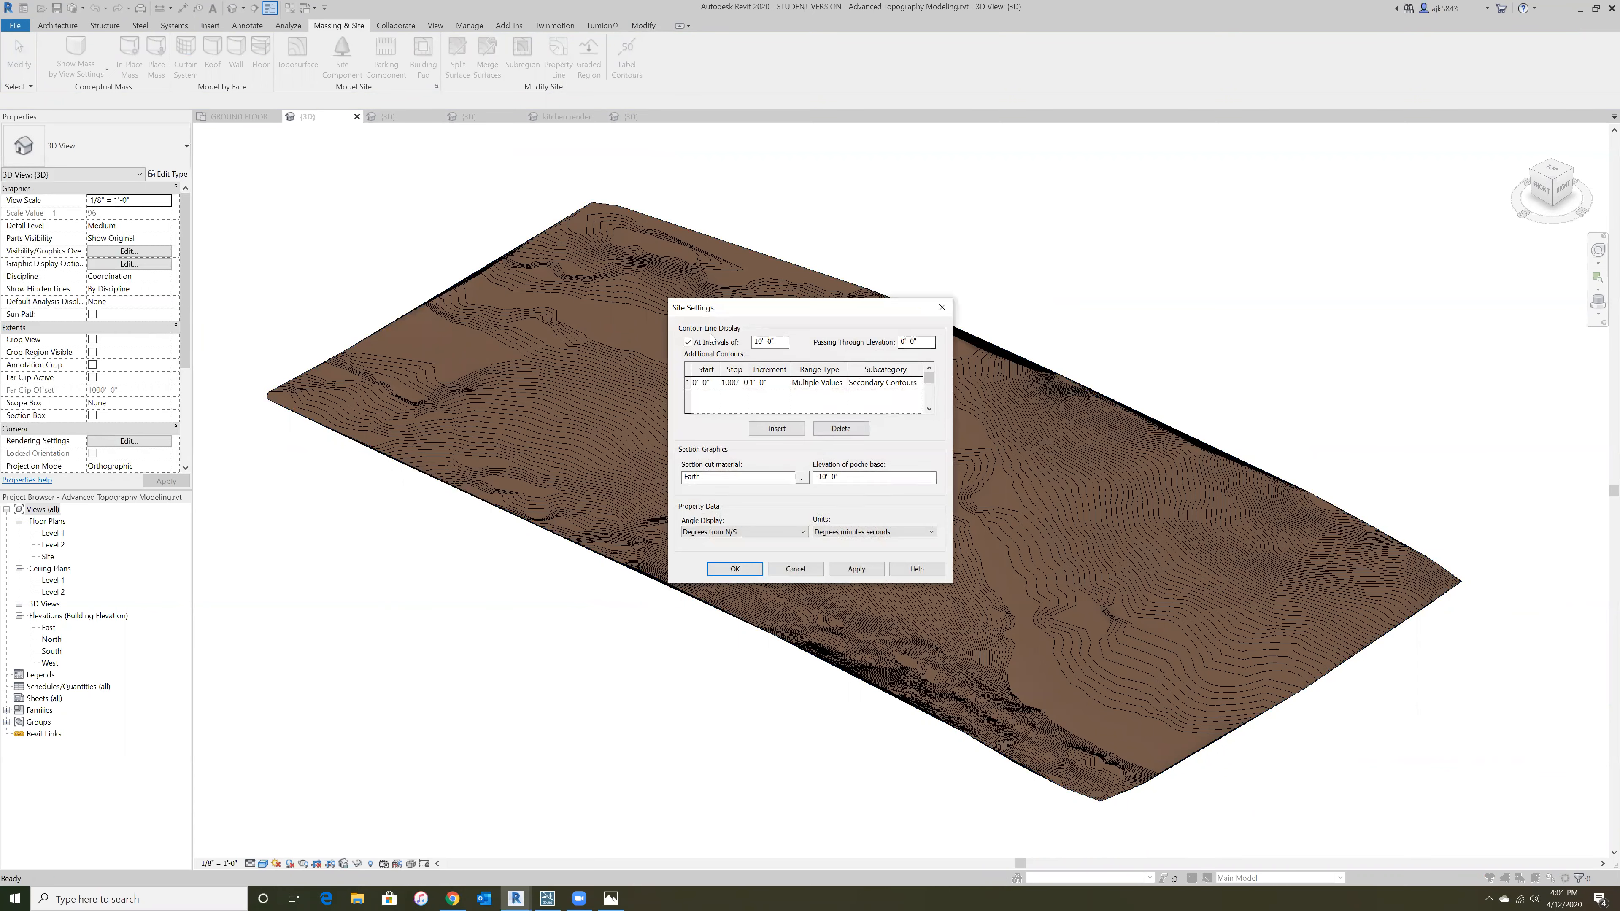
{"action": "left_click_drag", "start_coordinate": [724, 311], "coordinate": [398, 188]}
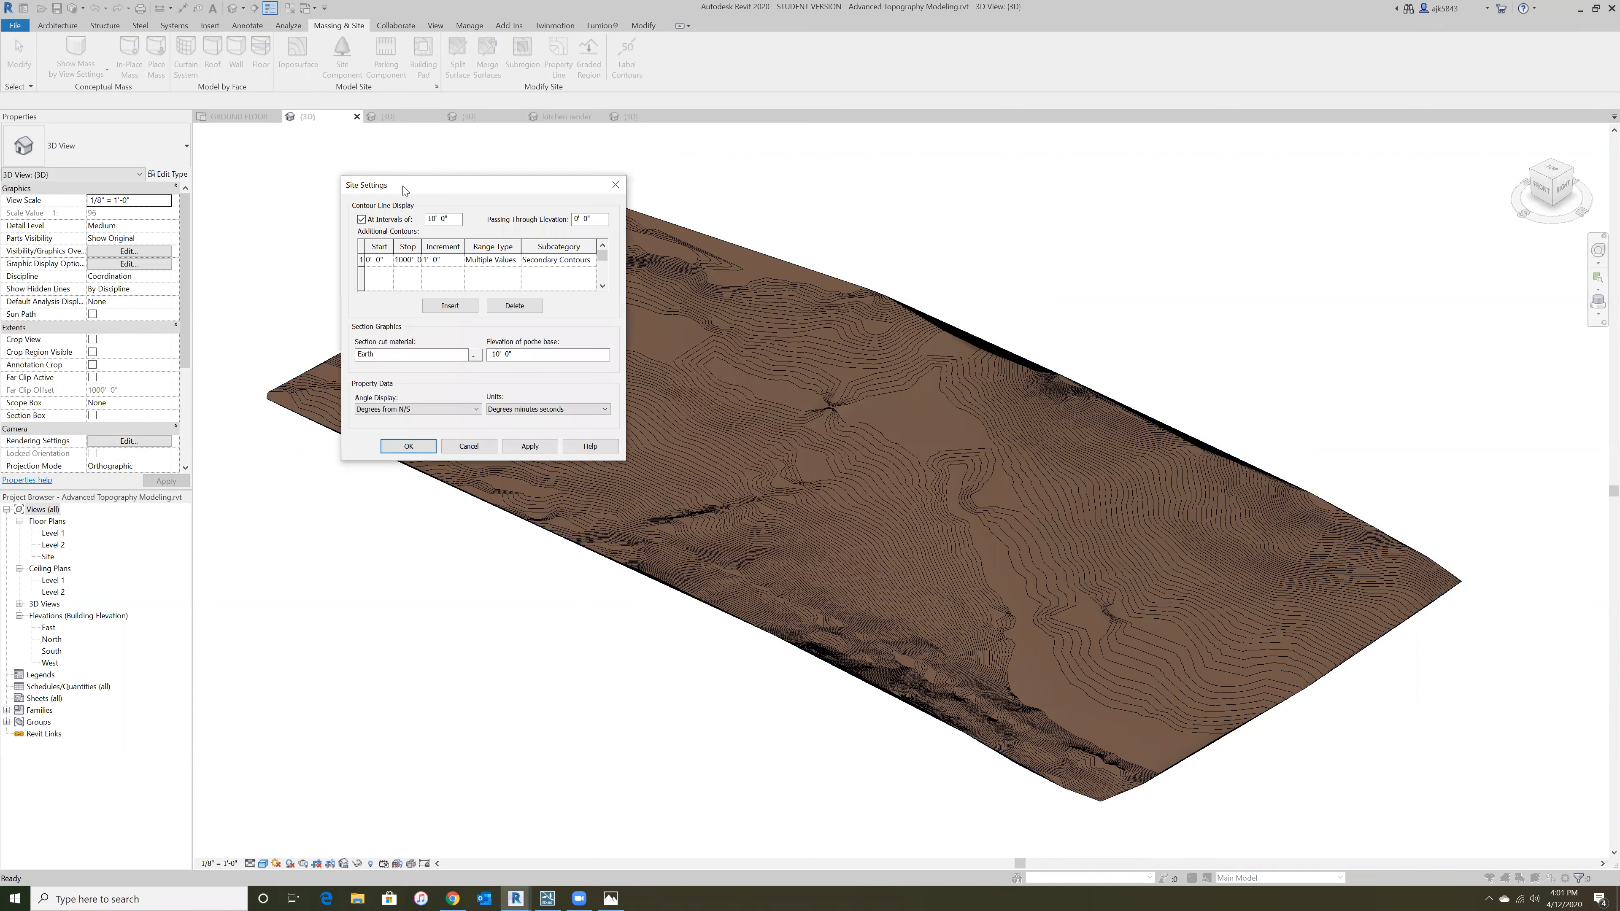
{"action": "left_click", "coordinate": [450, 261]}
{"action": "type", "text": "5'"}
{"action": "key", "text": "Tab"}
{"action": "left_click", "coordinate": [529, 446]}
{"action": "left_click", "coordinate": [416, 447]}
{"action": "middle_click_drag", "start_coordinate": [745, 553], "coordinate": [736, 649], "text": "shift"}
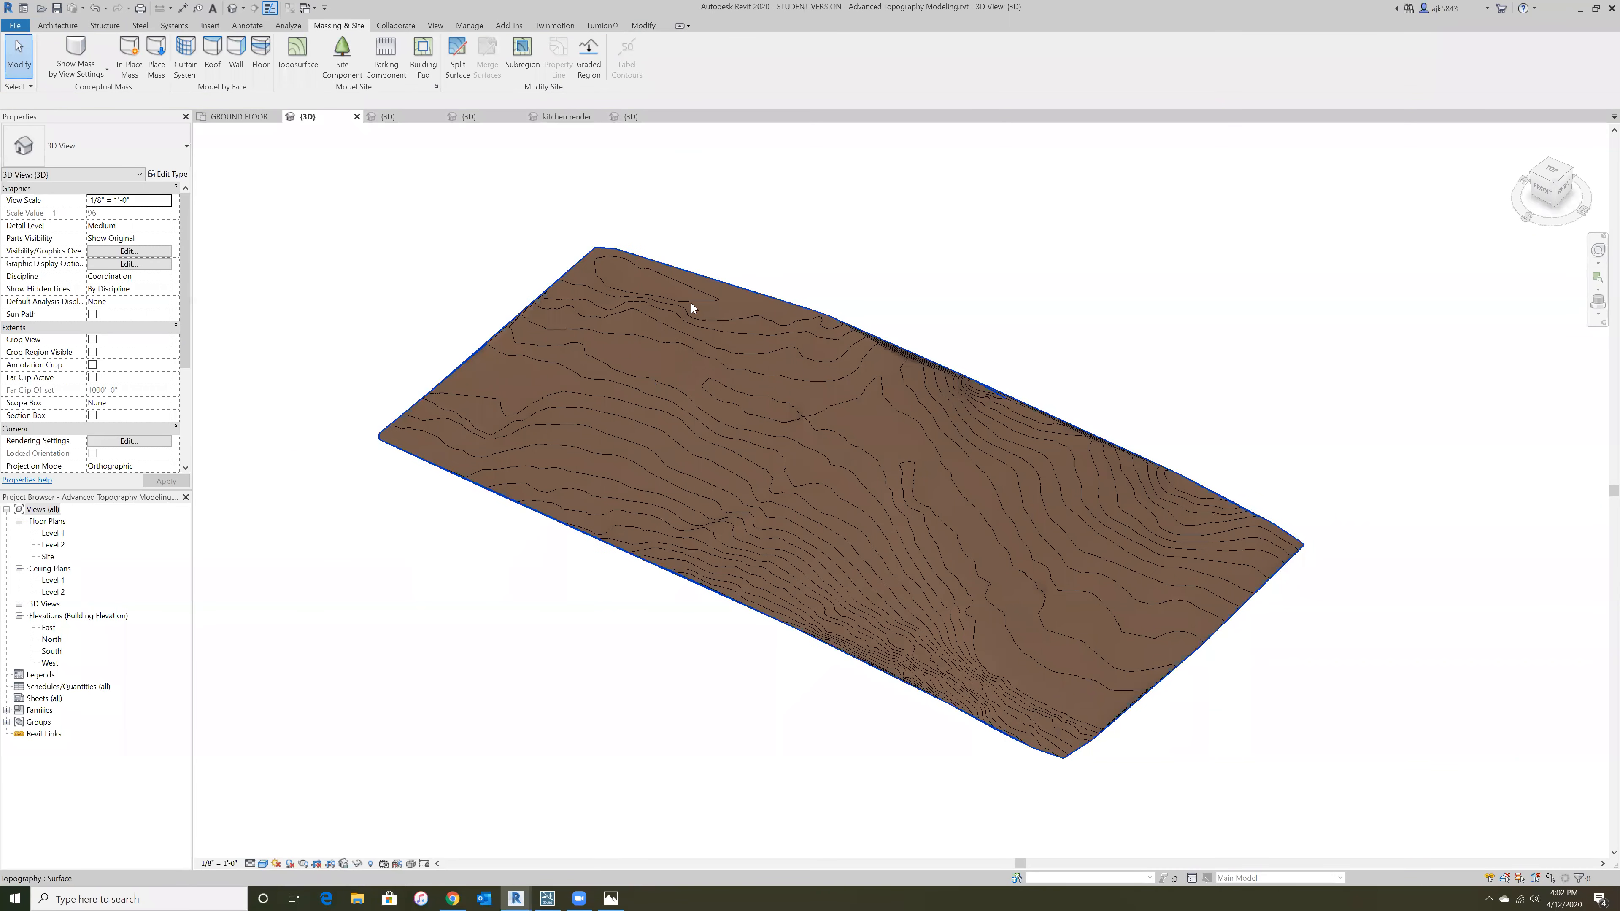
{"action": "left_click", "coordinate": [693, 291]}
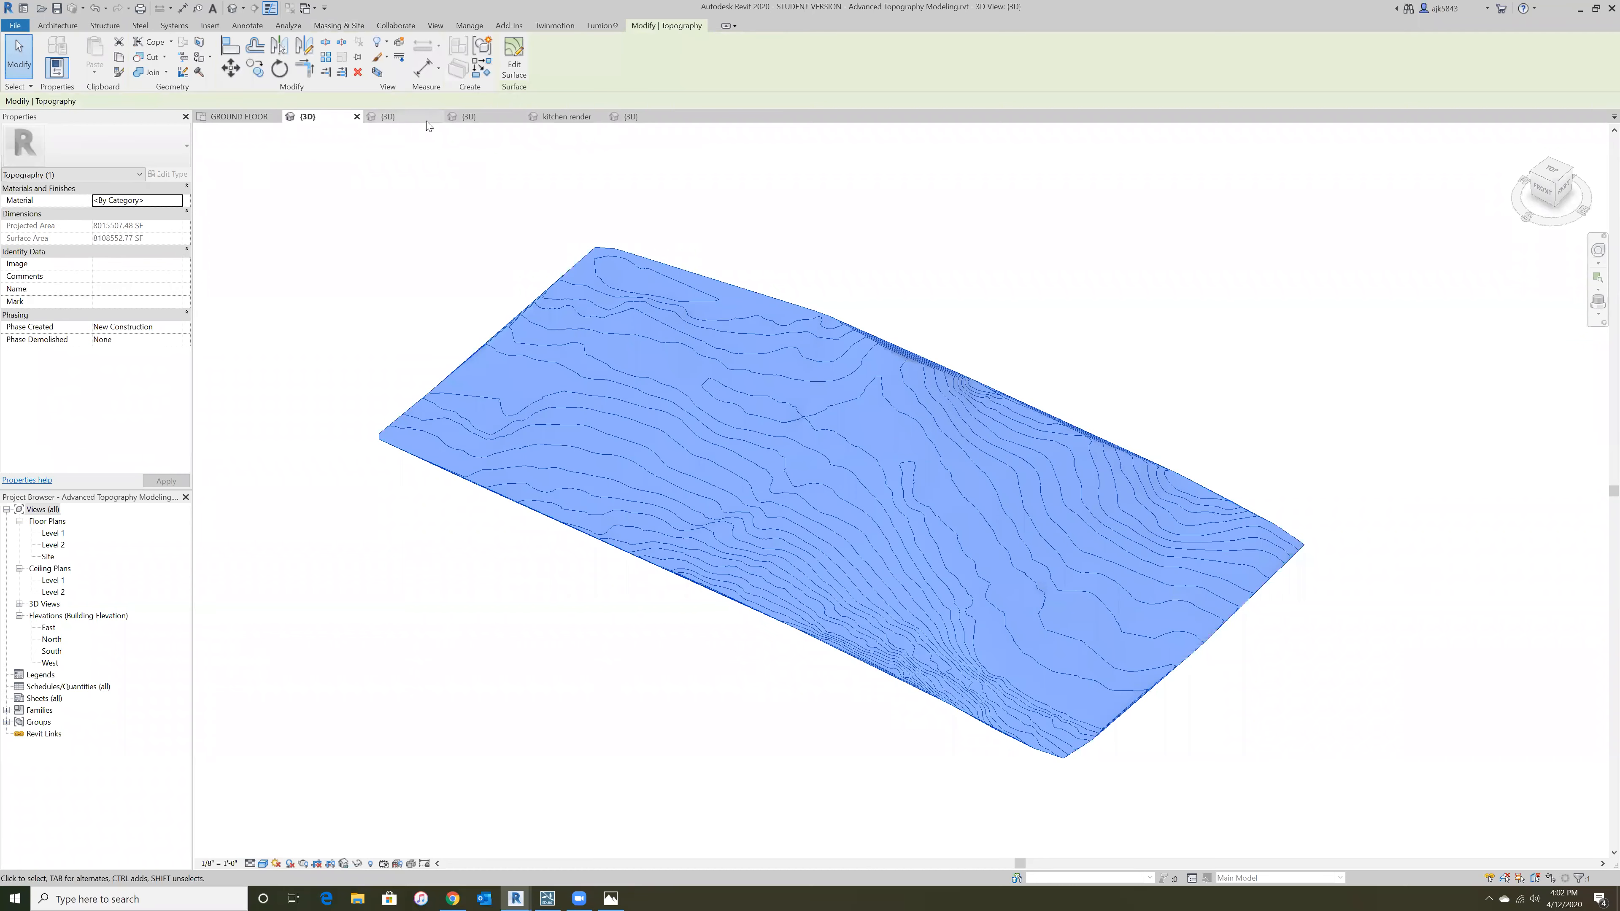
{"action": "left_click", "coordinate": [485, 187]}
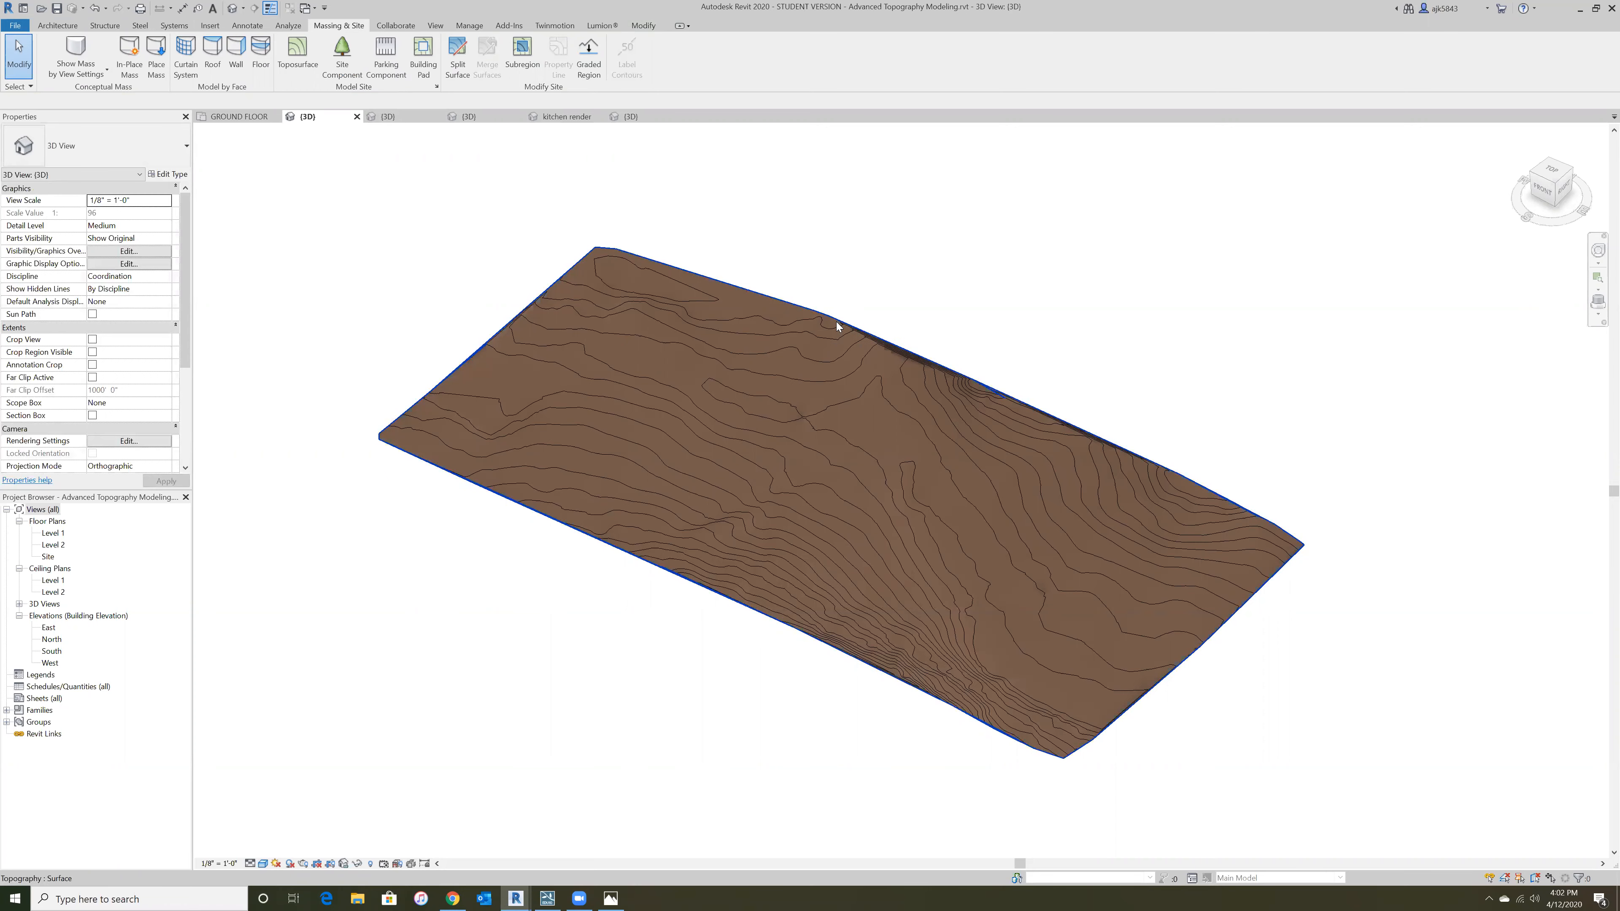
- Open the toposurface for surface editing, check an interior point's elevation, and leave the editing mode
{"action": "left_click", "coordinate": [847, 325]}
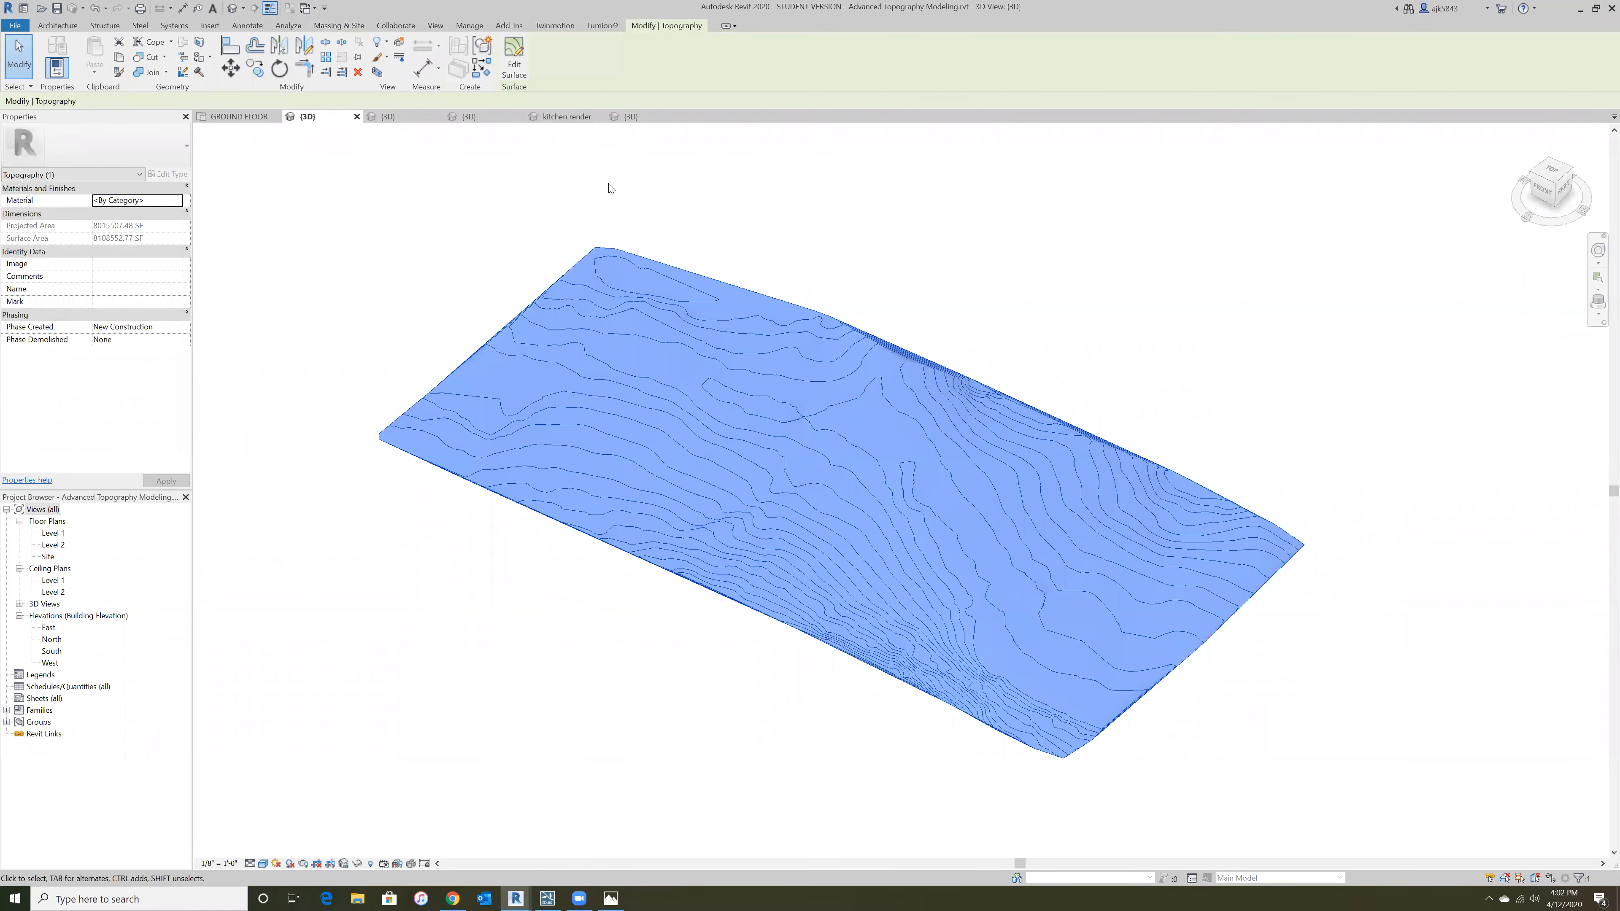
{"action": "left_click", "coordinate": [512, 67]}
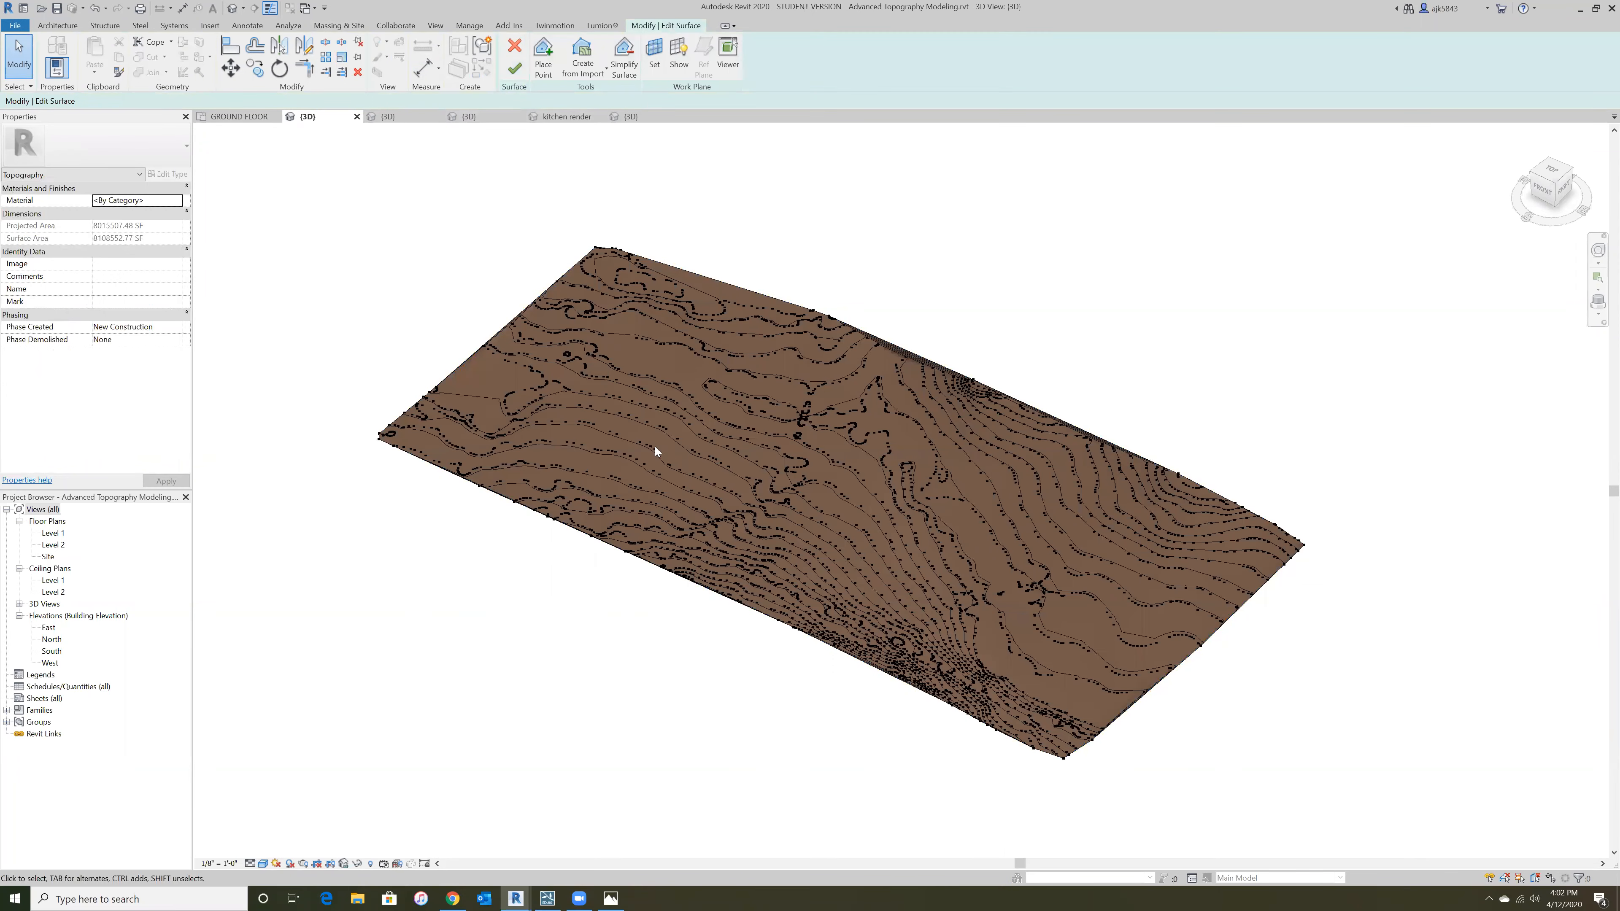
{"action": "scroll", "coordinate": [642, 435], "scroll_direction": "up", "scroll_amount": 10}
{"action": "left_click", "coordinate": [645, 430]}
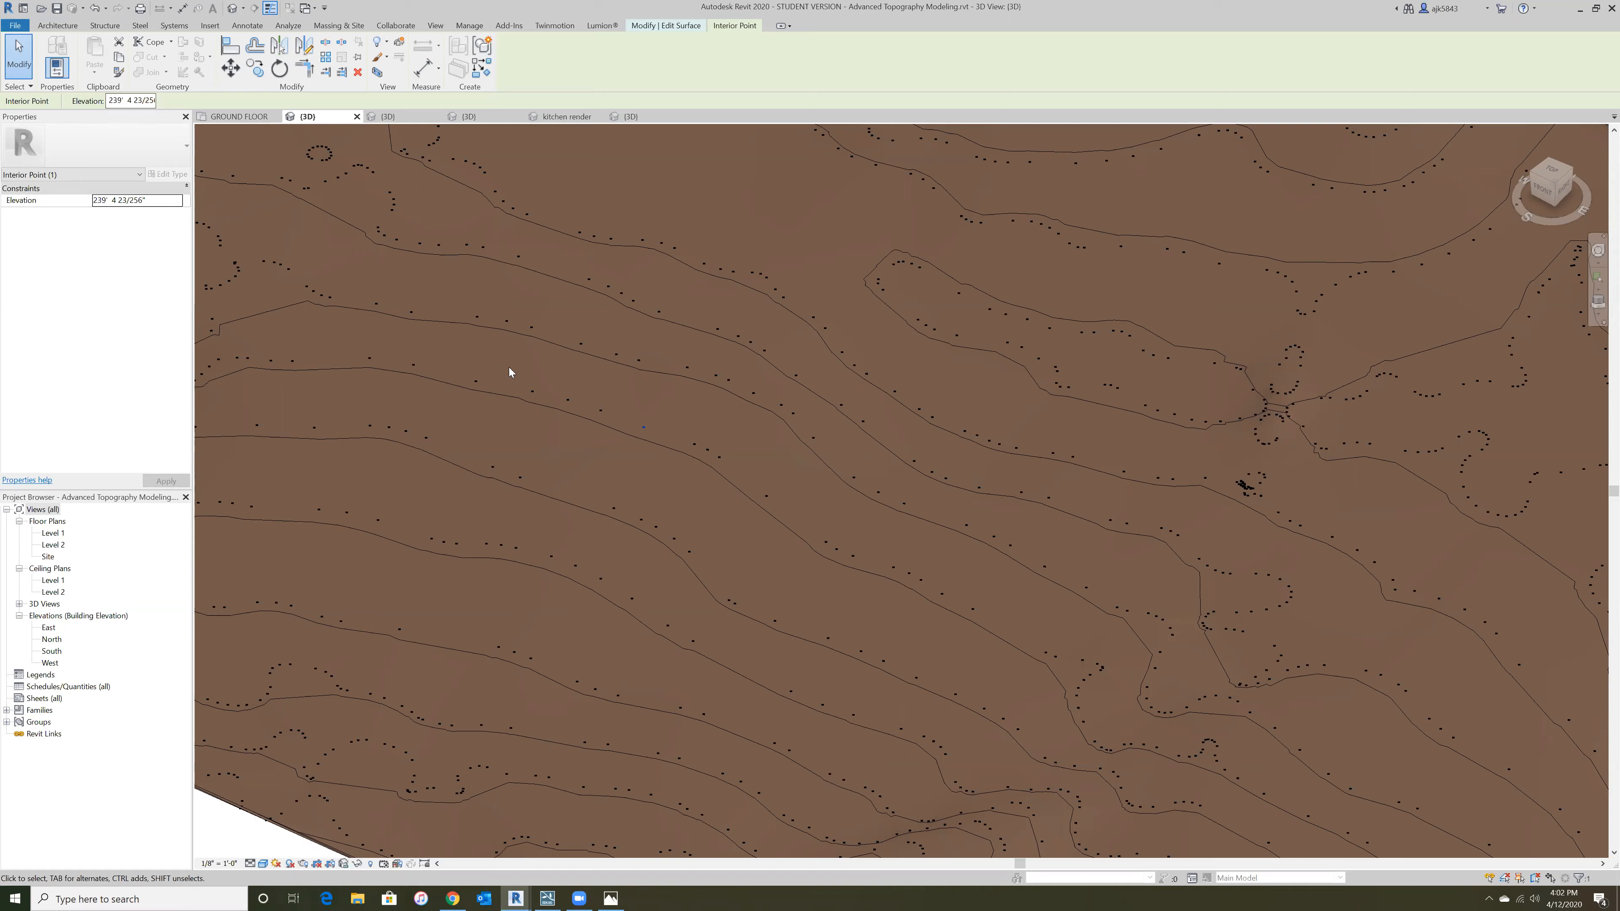
{"action": "scroll", "coordinate": [677, 440], "scroll_direction": "down", "scroll_amount": 6}
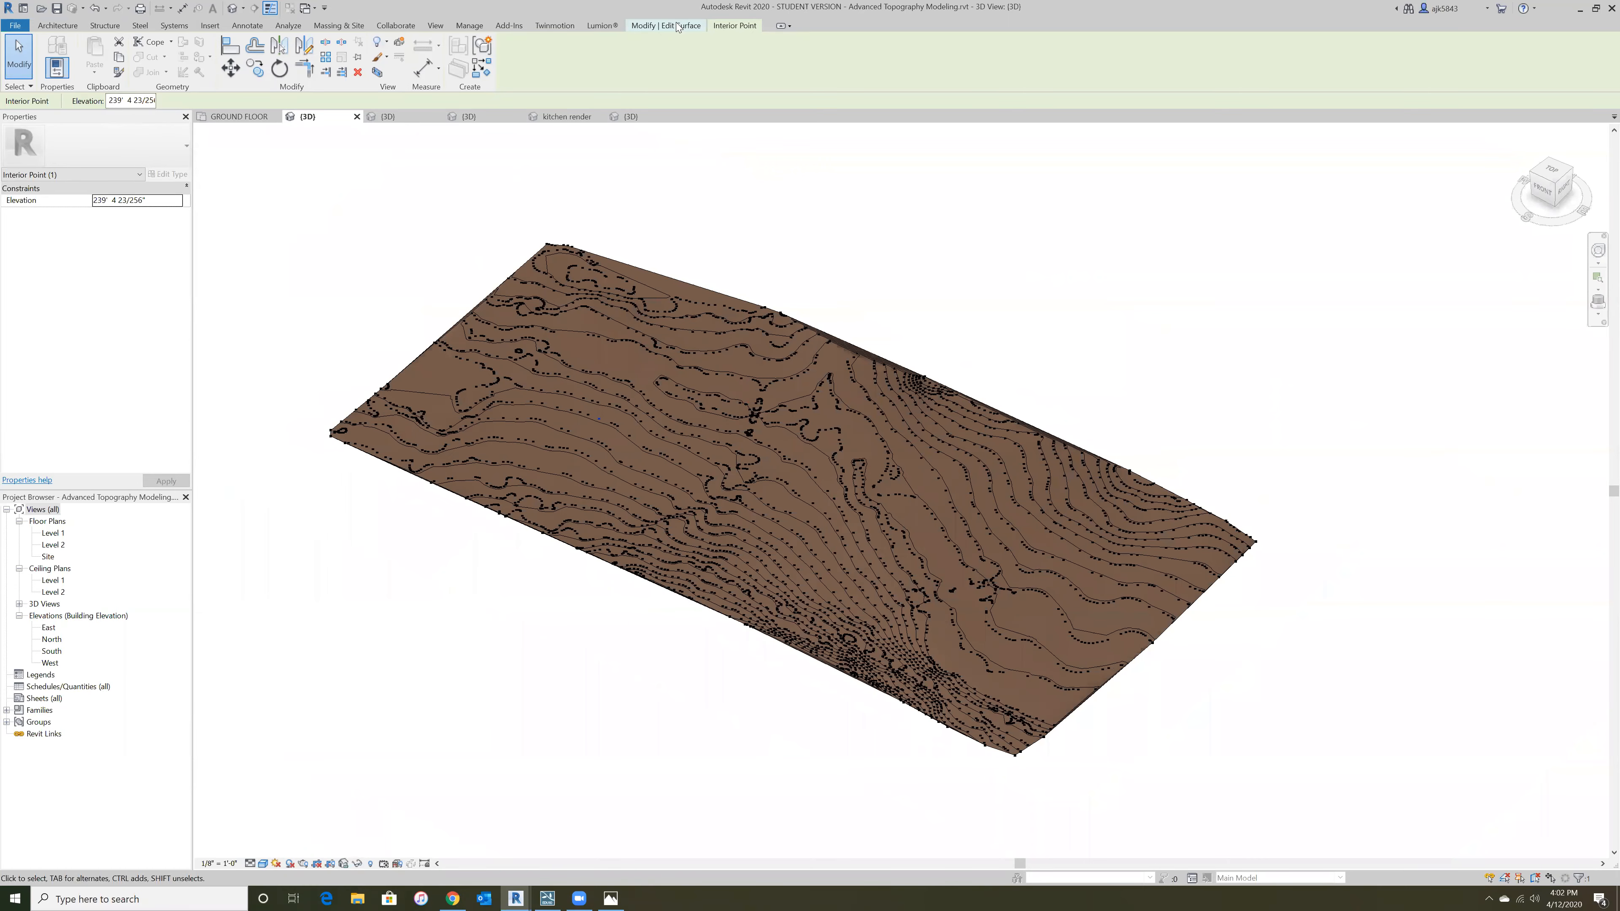
{"action": "left_click", "coordinate": [677, 25]}
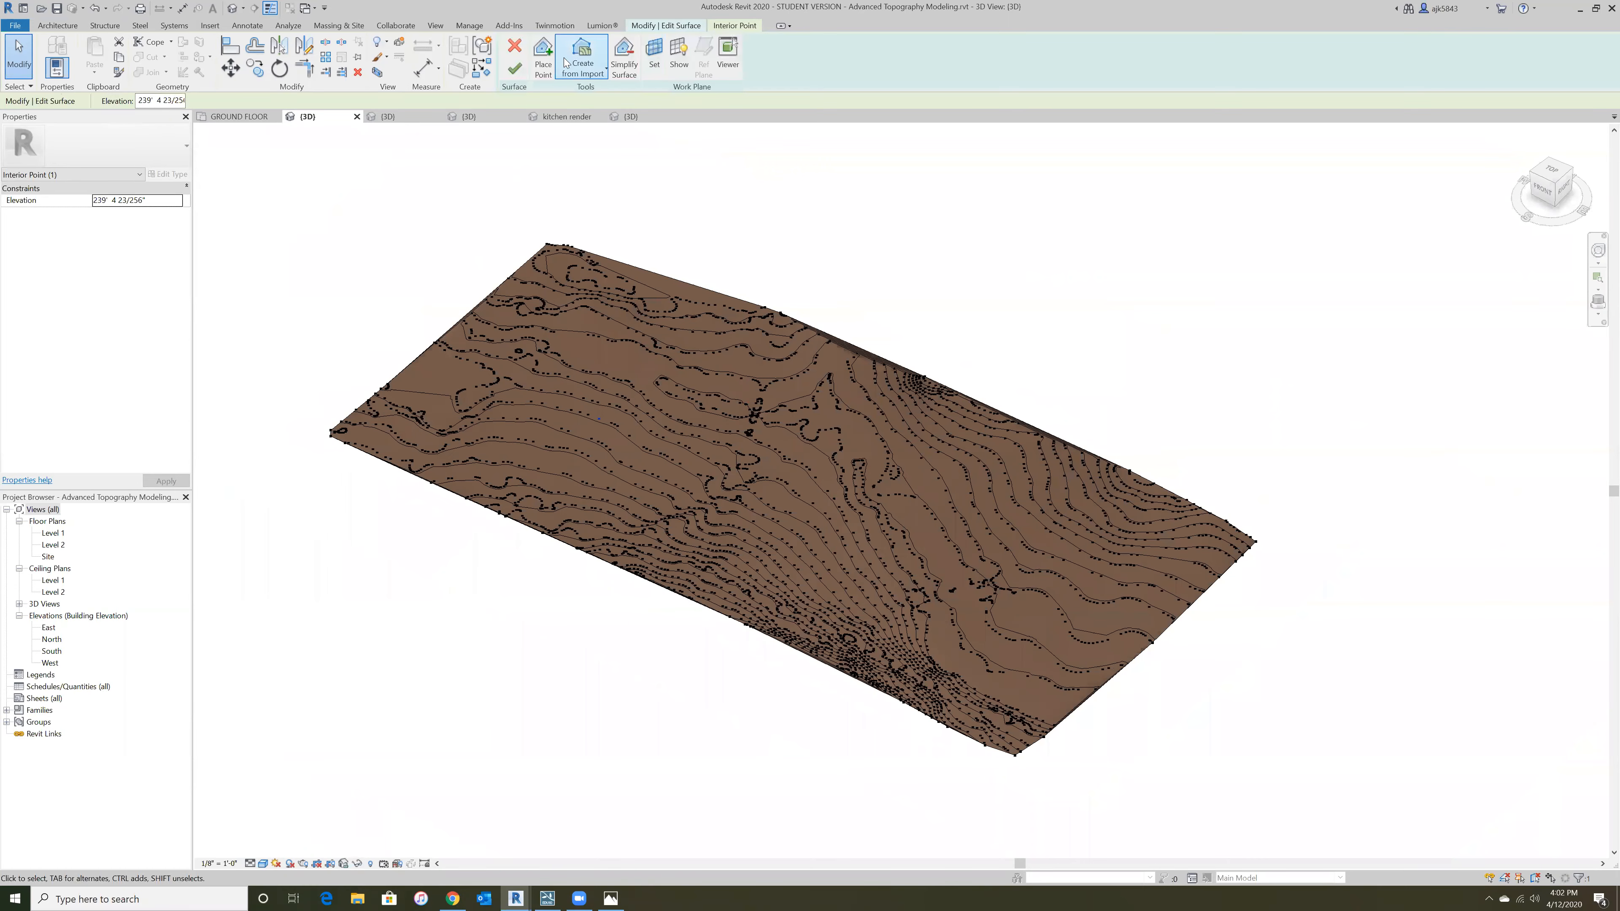
{"action": "left_click", "coordinate": [509, 49]}
- Try to move the toposurface vertically while viewing it from the right side
{"action": "middle_click_drag", "start_coordinate": [940, 519], "coordinate": [1465, 247], "text": "shift"}
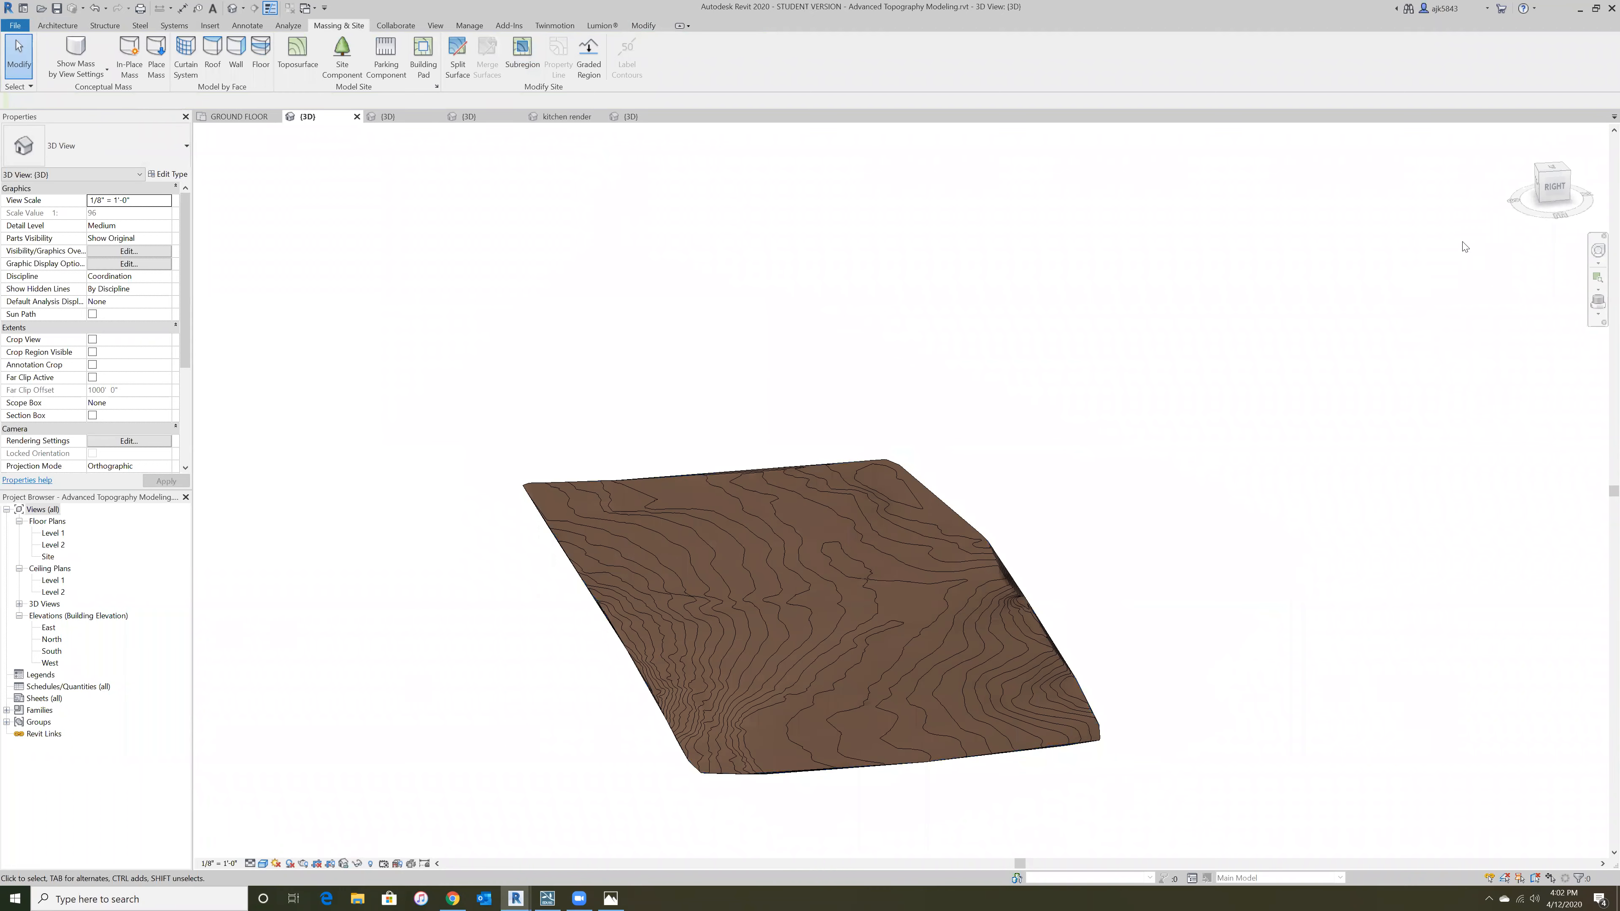
{"action": "left_click", "coordinate": [1554, 187]}
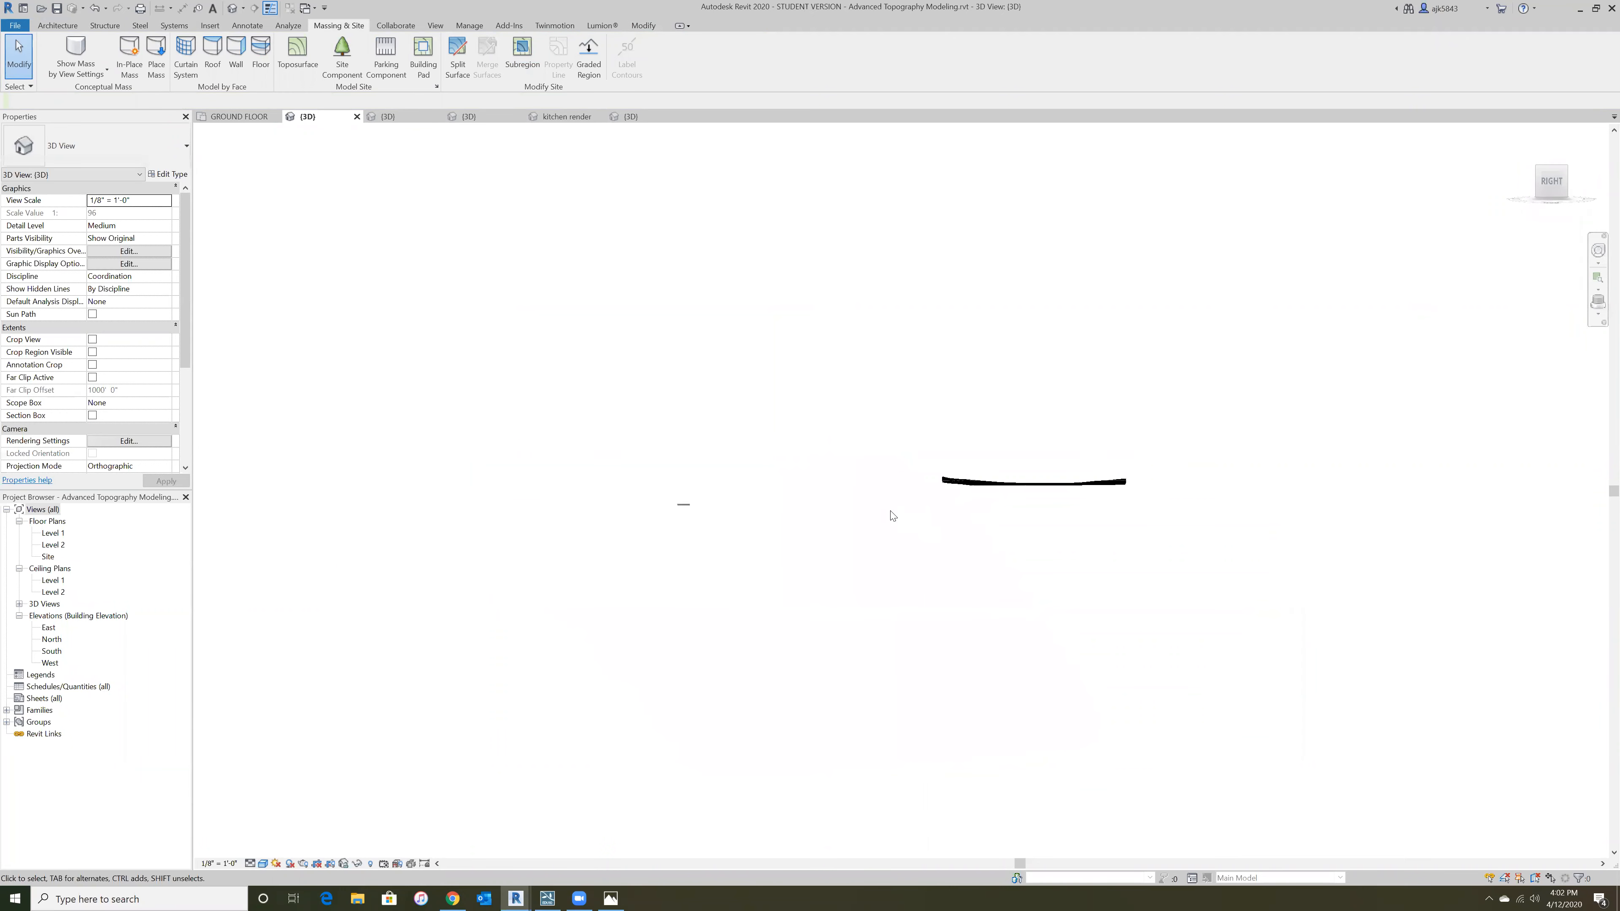
{"action": "left_click", "coordinate": [966, 482]}
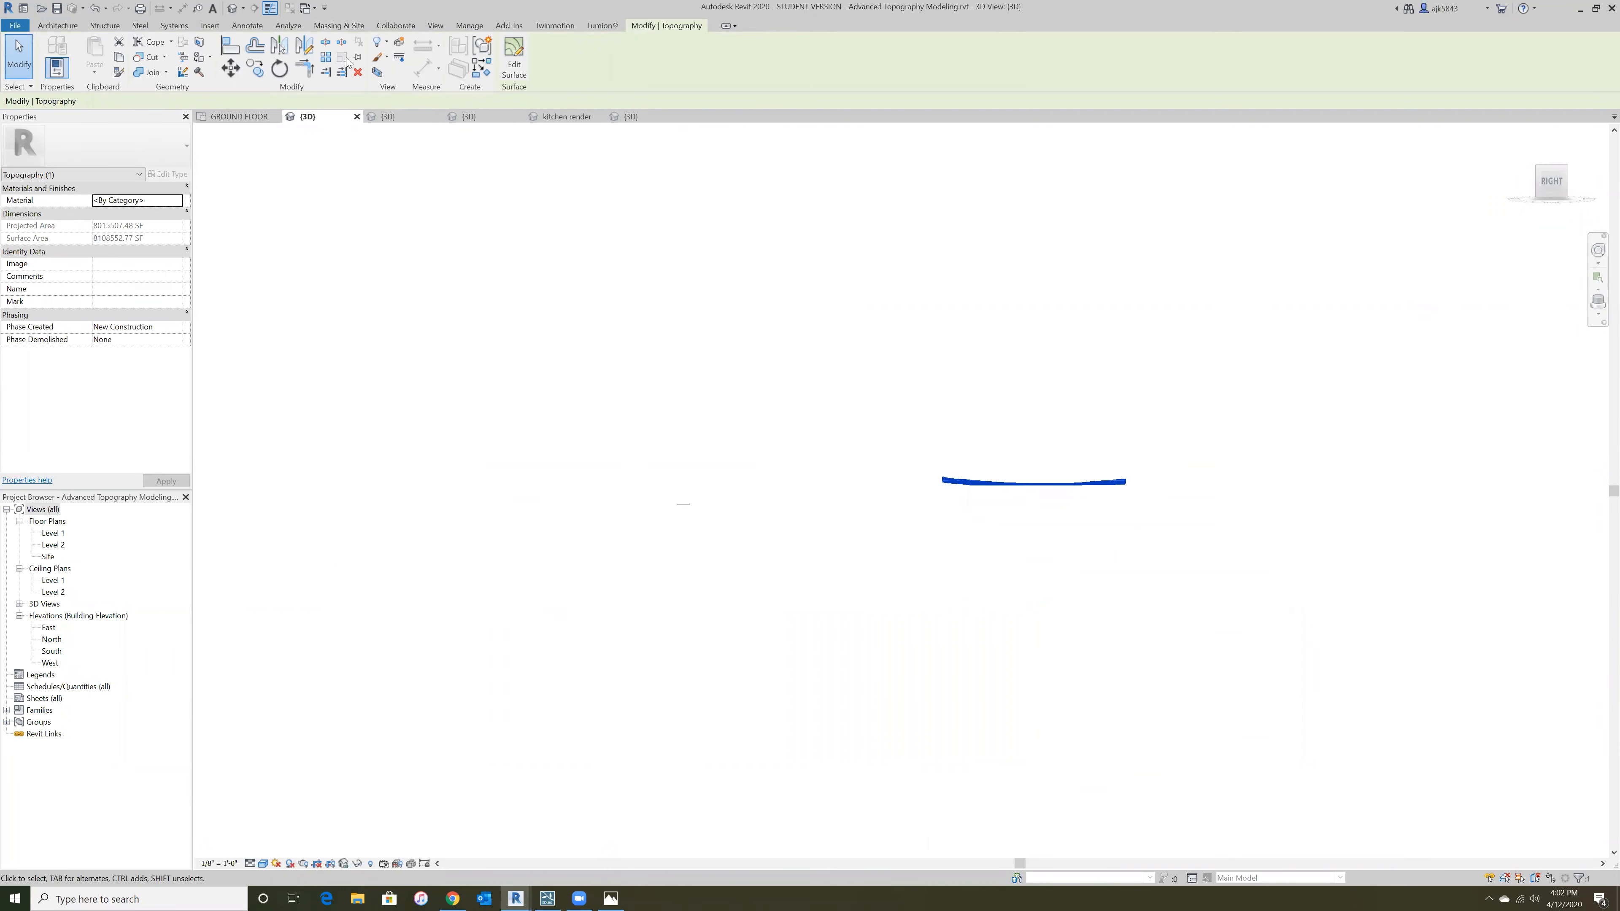
{"action": "left_click", "coordinate": [231, 68]}
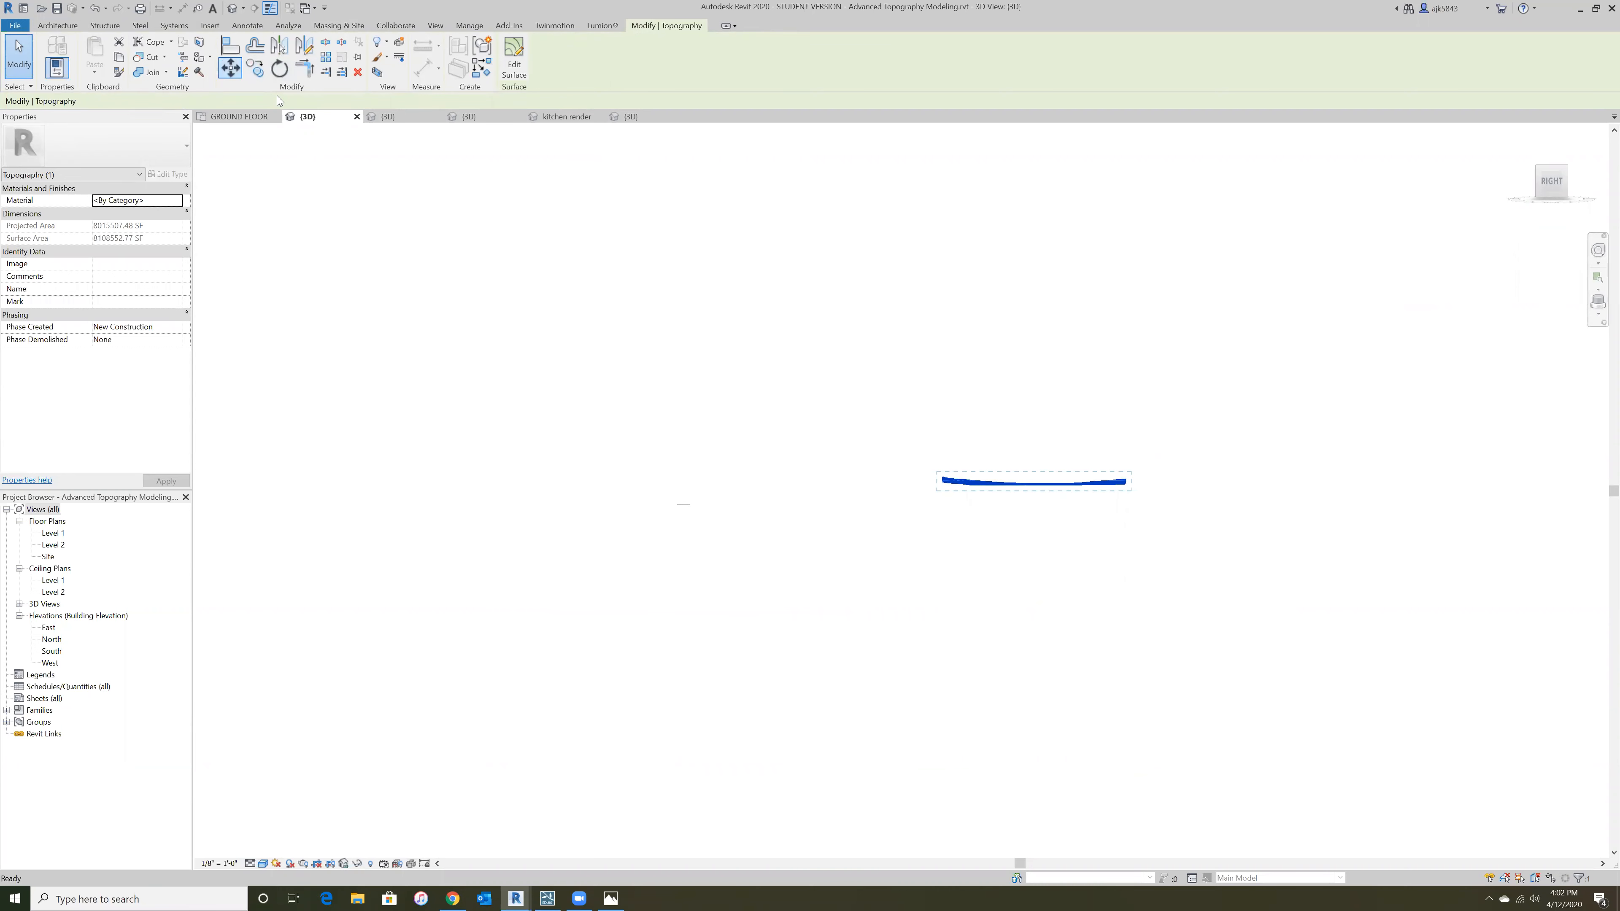
{"action": "left_click", "coordinate": [978, 487]}
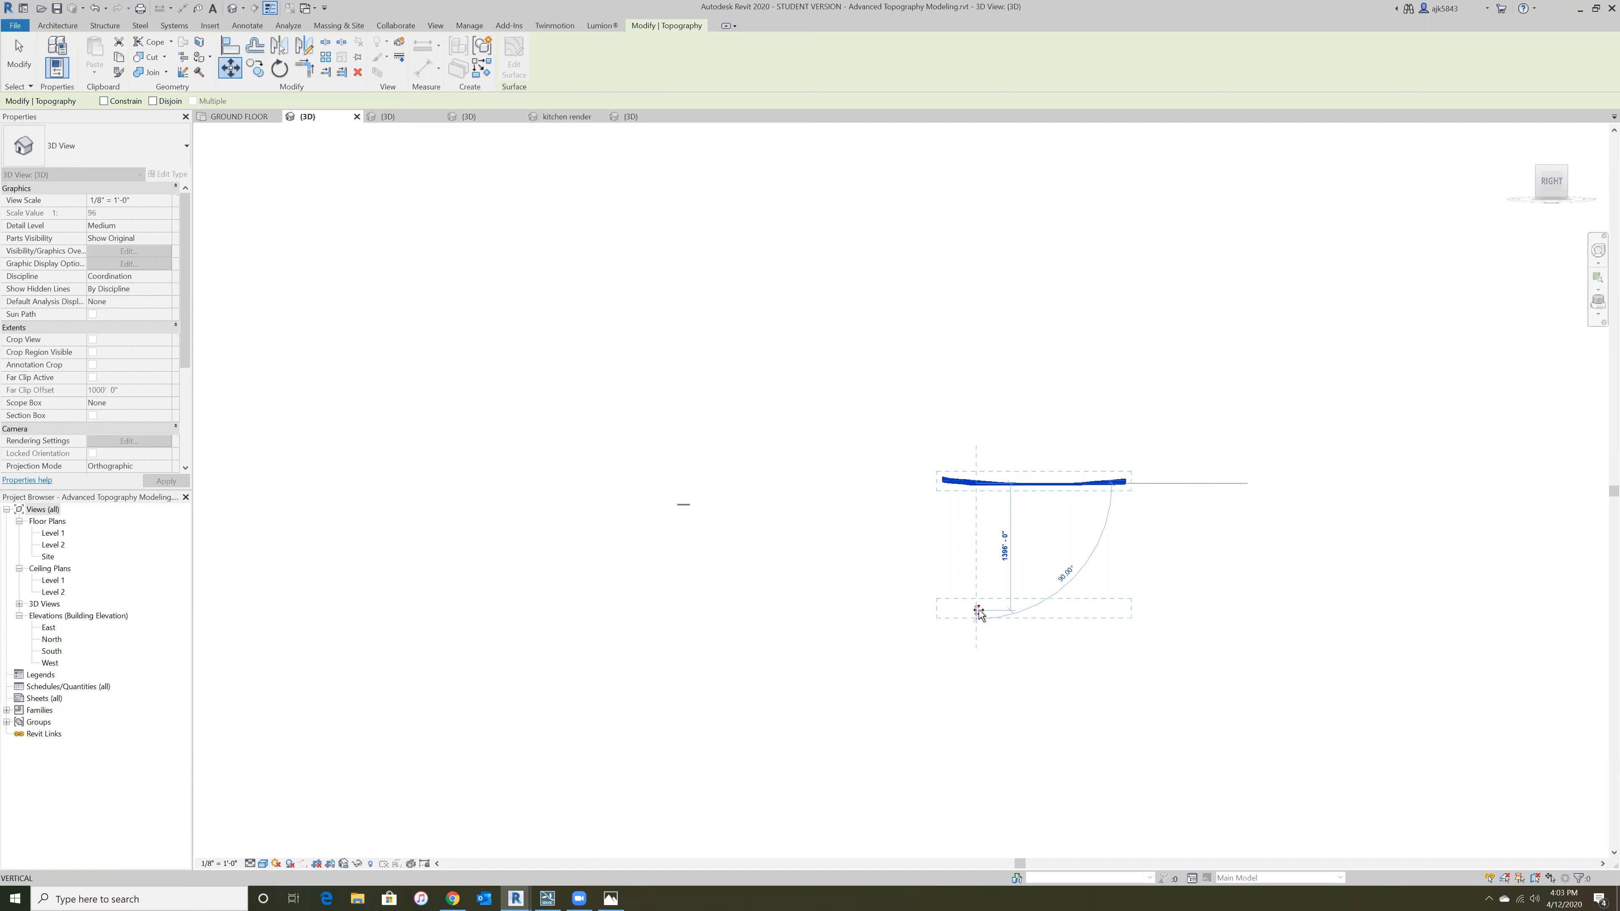
{"action": "key", "text": "Escape"}
{"action": "middle_click_drag", "start_coordinate": [864, 442], "coordinate": [987, 621], "text": "shift"}
{"action": "middle_click_drag", "start_coordinate": [893, 520], "coordinate": [1075, 498], "text": "shift"}
{"action": "scroll", "coordinate": [1074, 498], "scroll_direction": "up", "scroll_amount": 3}
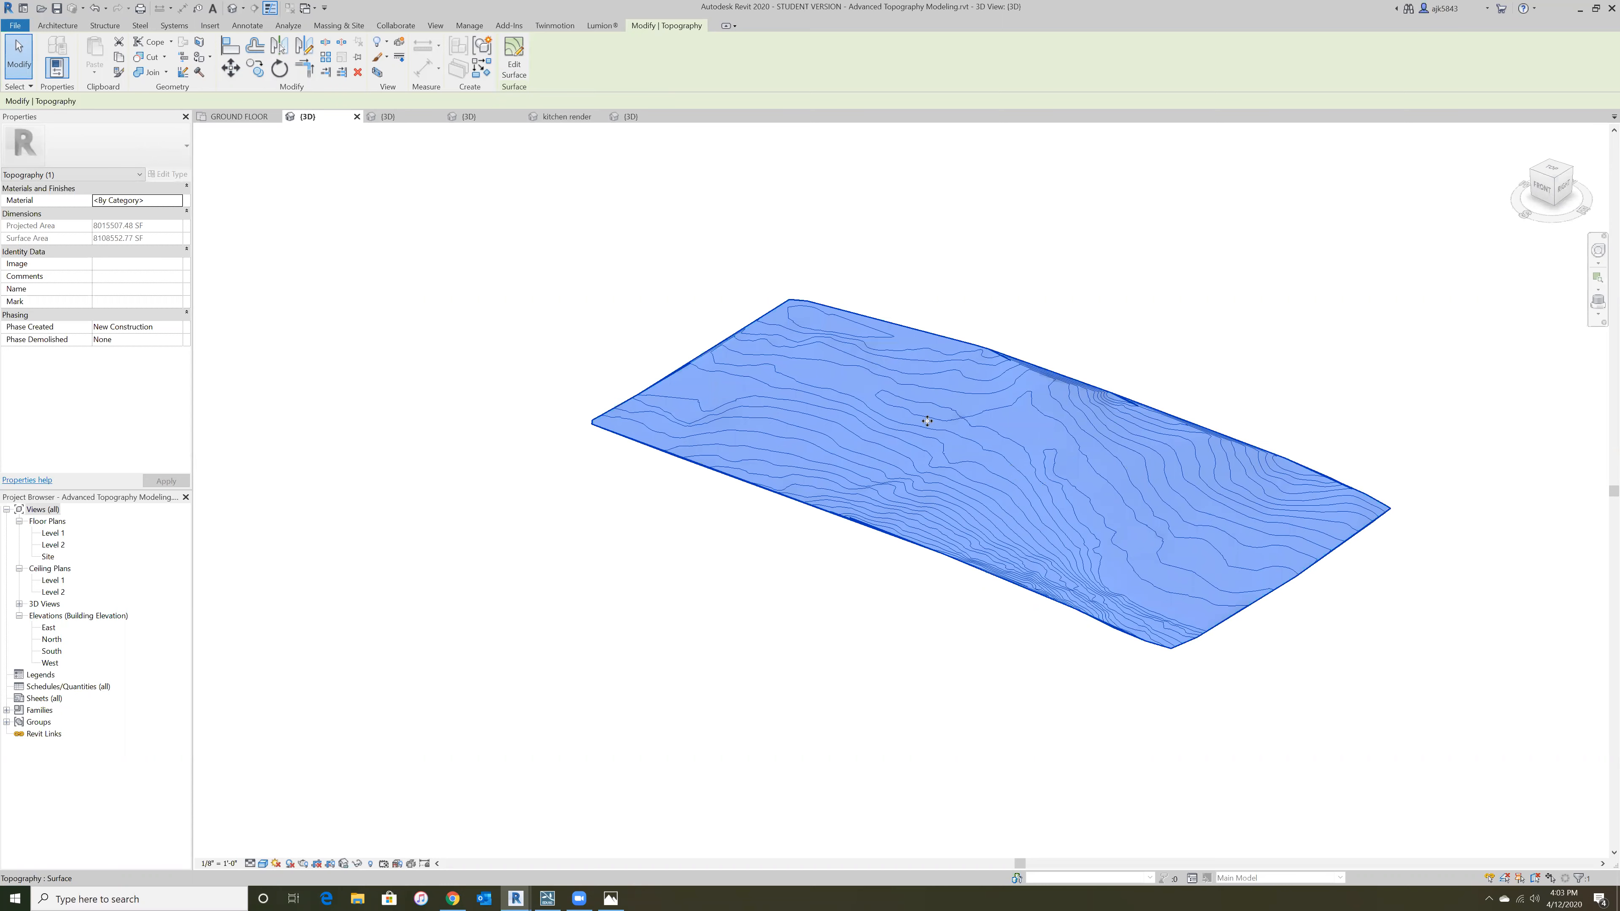
{"action": "left_click", "coordinate": [1201, 300]}
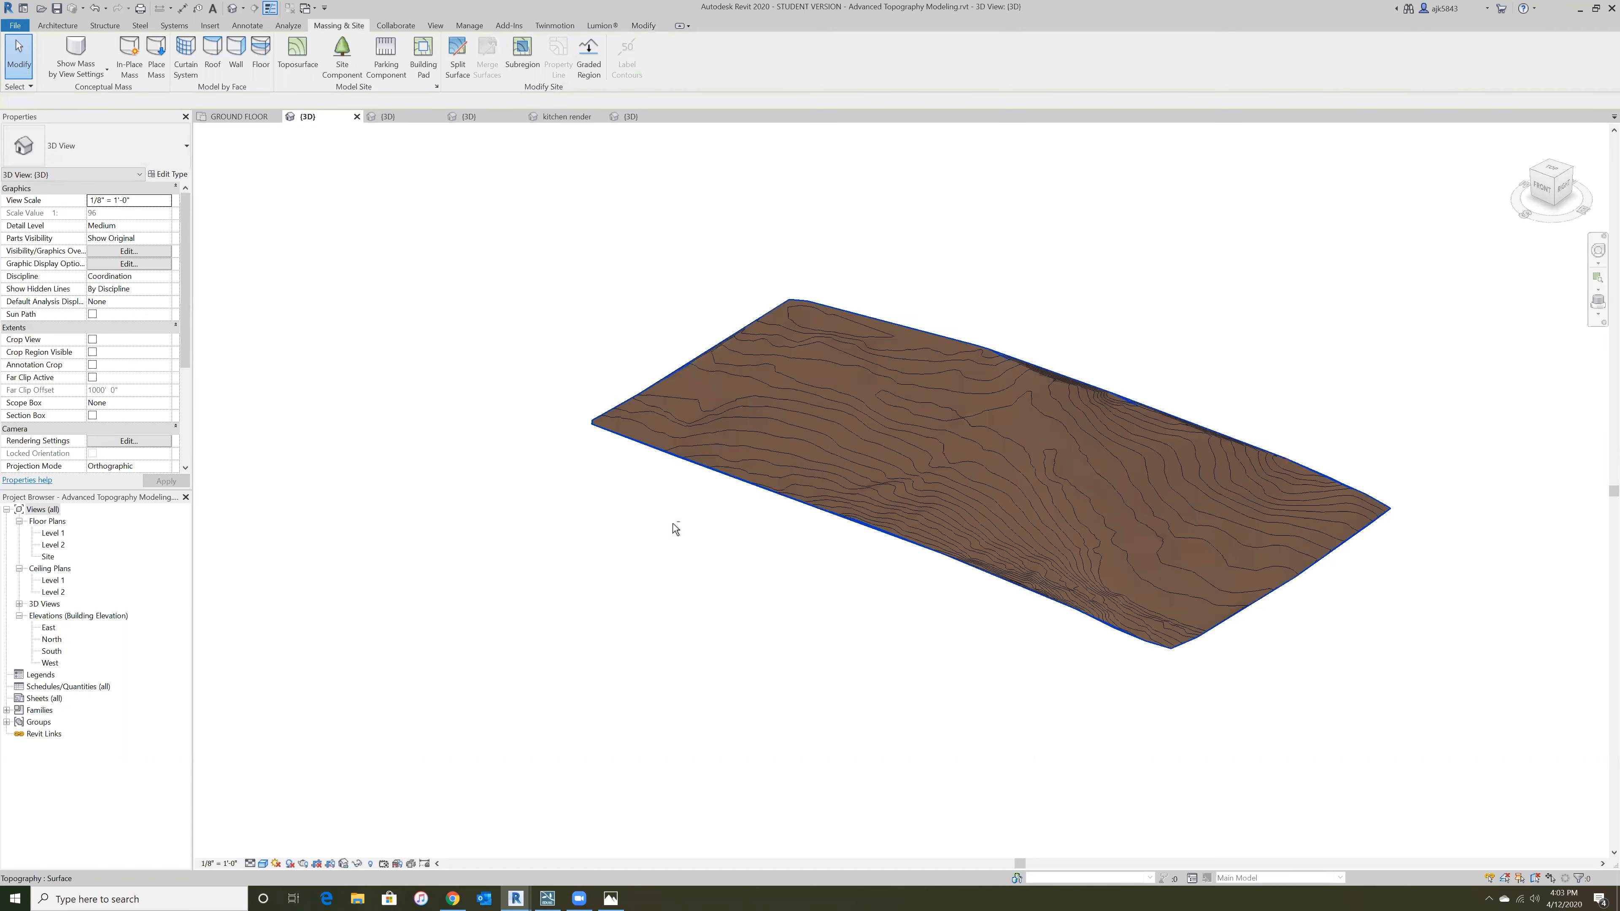
- Close the Advanced Topography Modeling project's 3D view and dismiss the save reminder
{"action": "middle_click_drag", "start_coordinate": [675, 528], "coordinate": [1055, 464], "text": "shift"}
{"action": "scroll", "coordinate": [1055, 464], "scroll_direction": "up", "scroll_amount": 2}
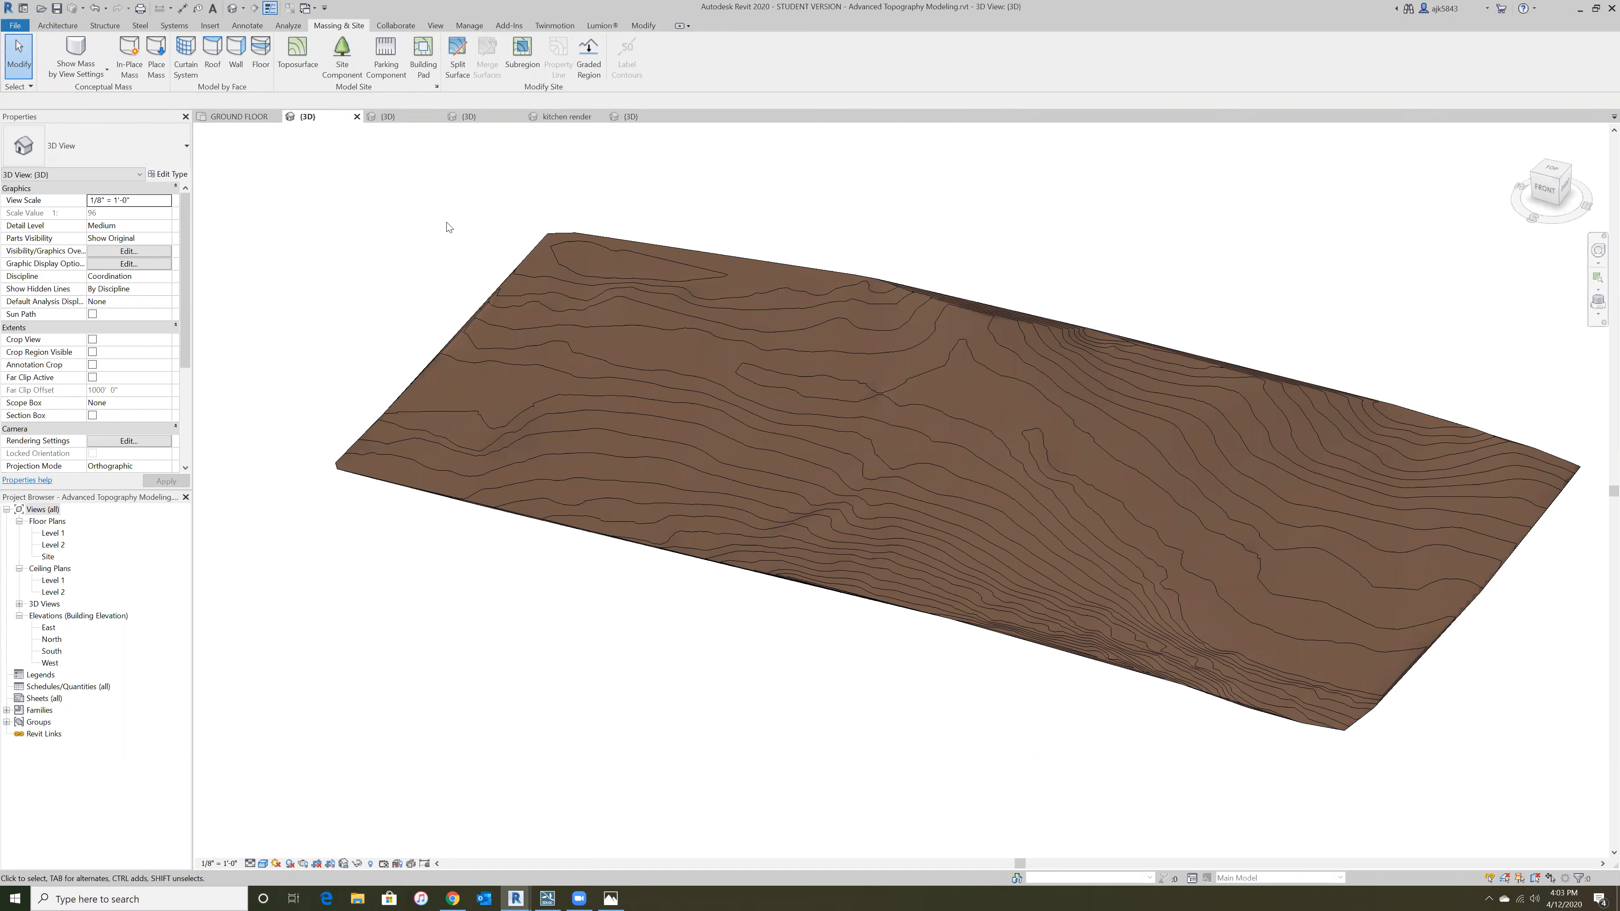
{"action": "left_click", "coordinate": [357, 118]}
{"action": "left_click", "coordinate": [846, 461]}
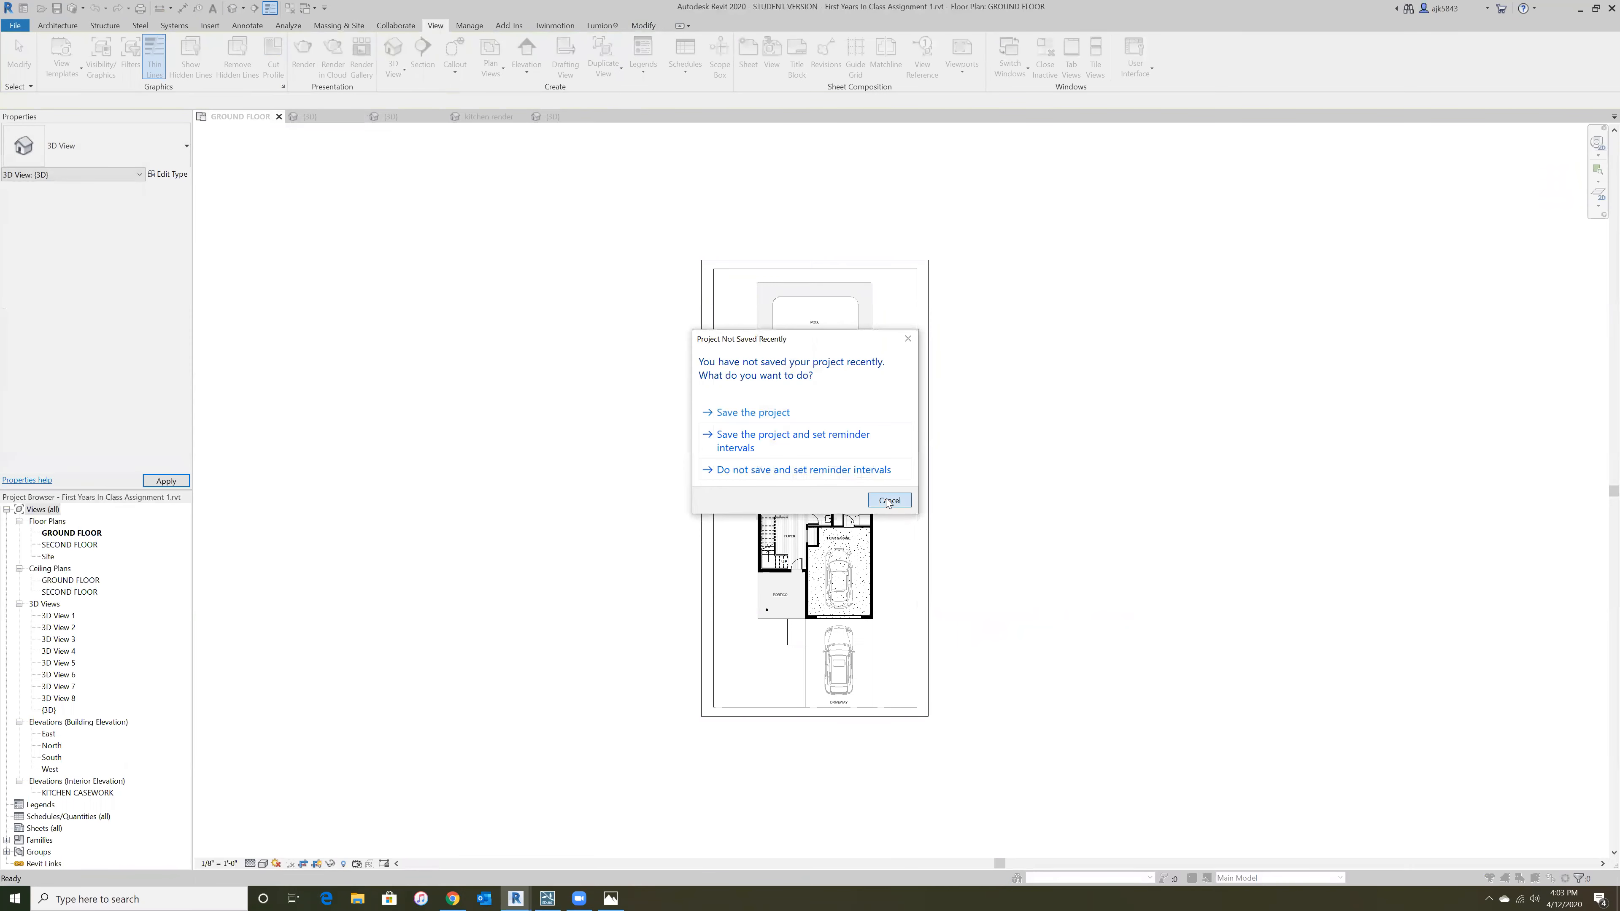
{"action": "left_click", "coordinate": [888, 501]}
- Switch to the 3D view of Hor Panels Test.rvt, dismiss the save reminder and look over the curtain wall
{"action": "left_click", "coordinate": [310, 116]}
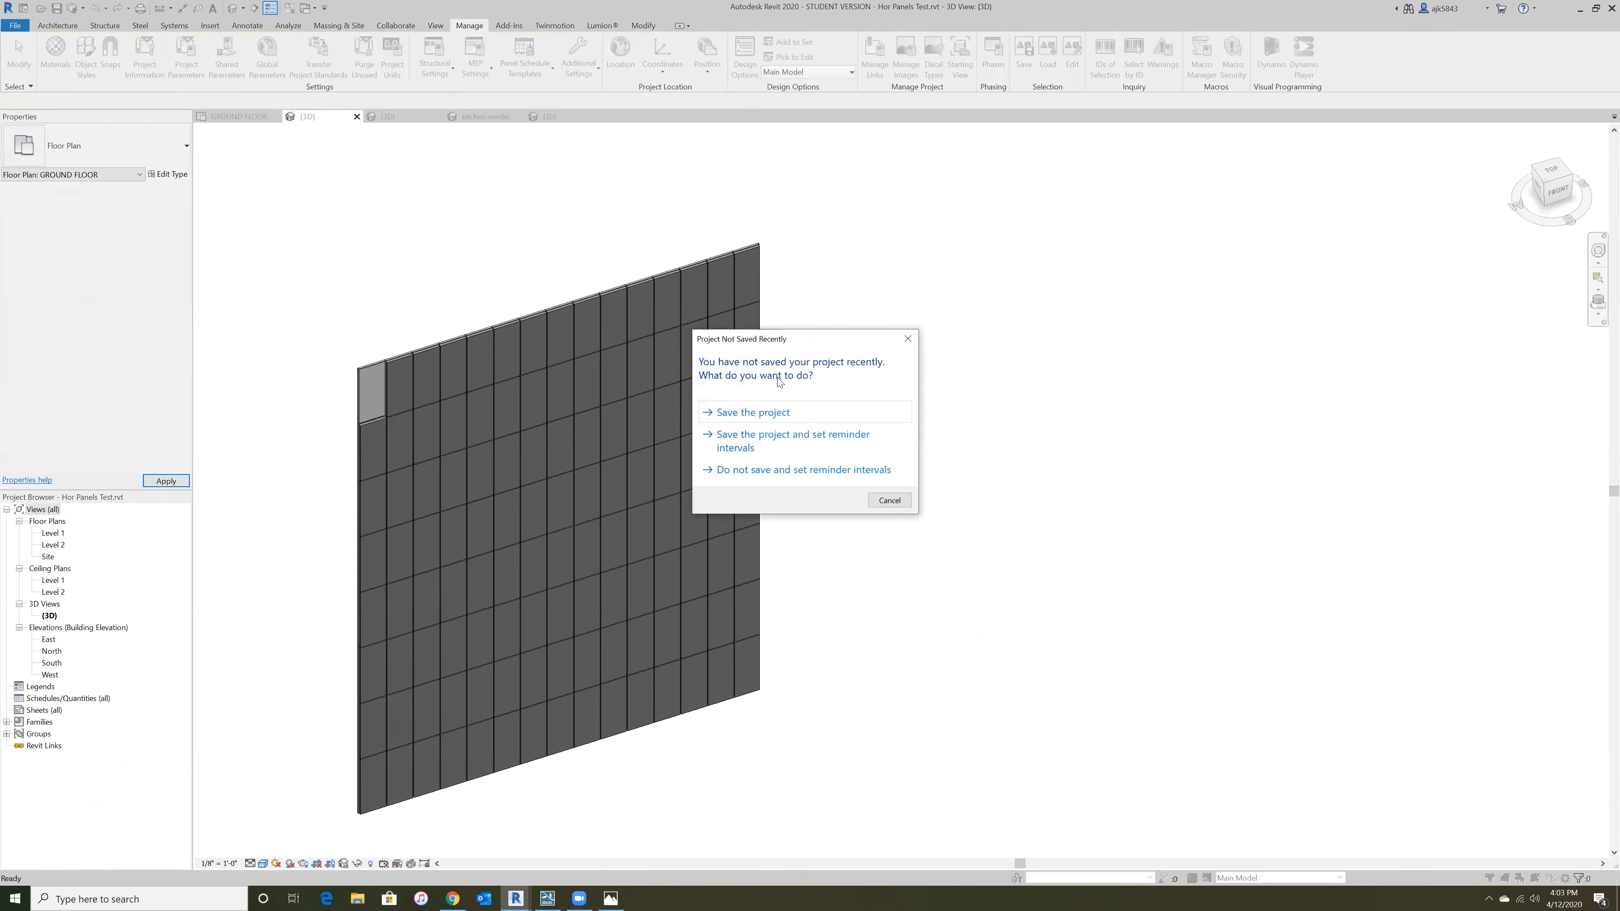
{"action": "left_click", "coordinate": [889, 500]}
{"action": "scroll", "coordinate": [969, 464], "scroll_direction": "down", "scroll_amount": 3}
{"action": "middle_click_drag", "start_coordinate": [1021, 534], "coordinate": [1084, 518], "text": "shift"}
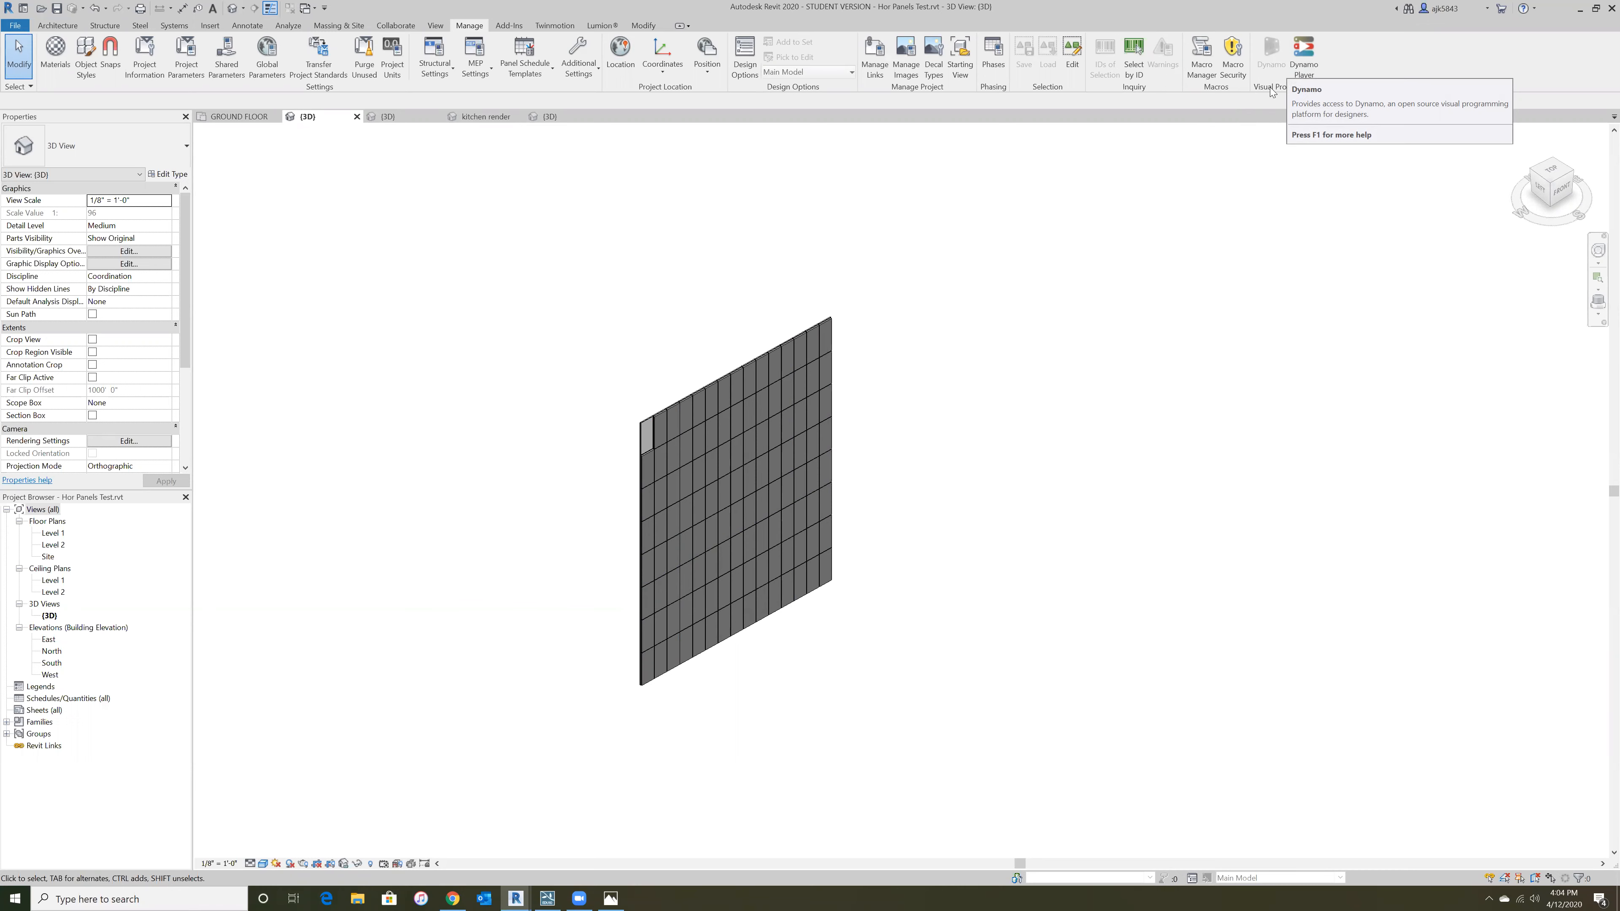
{"action": "middle_click_drag", "start_coordinate": [1014, 375], "coordinate": [1004, 377], "text": "shift"}
{"action": "scroll", "coordinate": [643, 454], "scroll_direction": "down", "scroll_amount": 2}
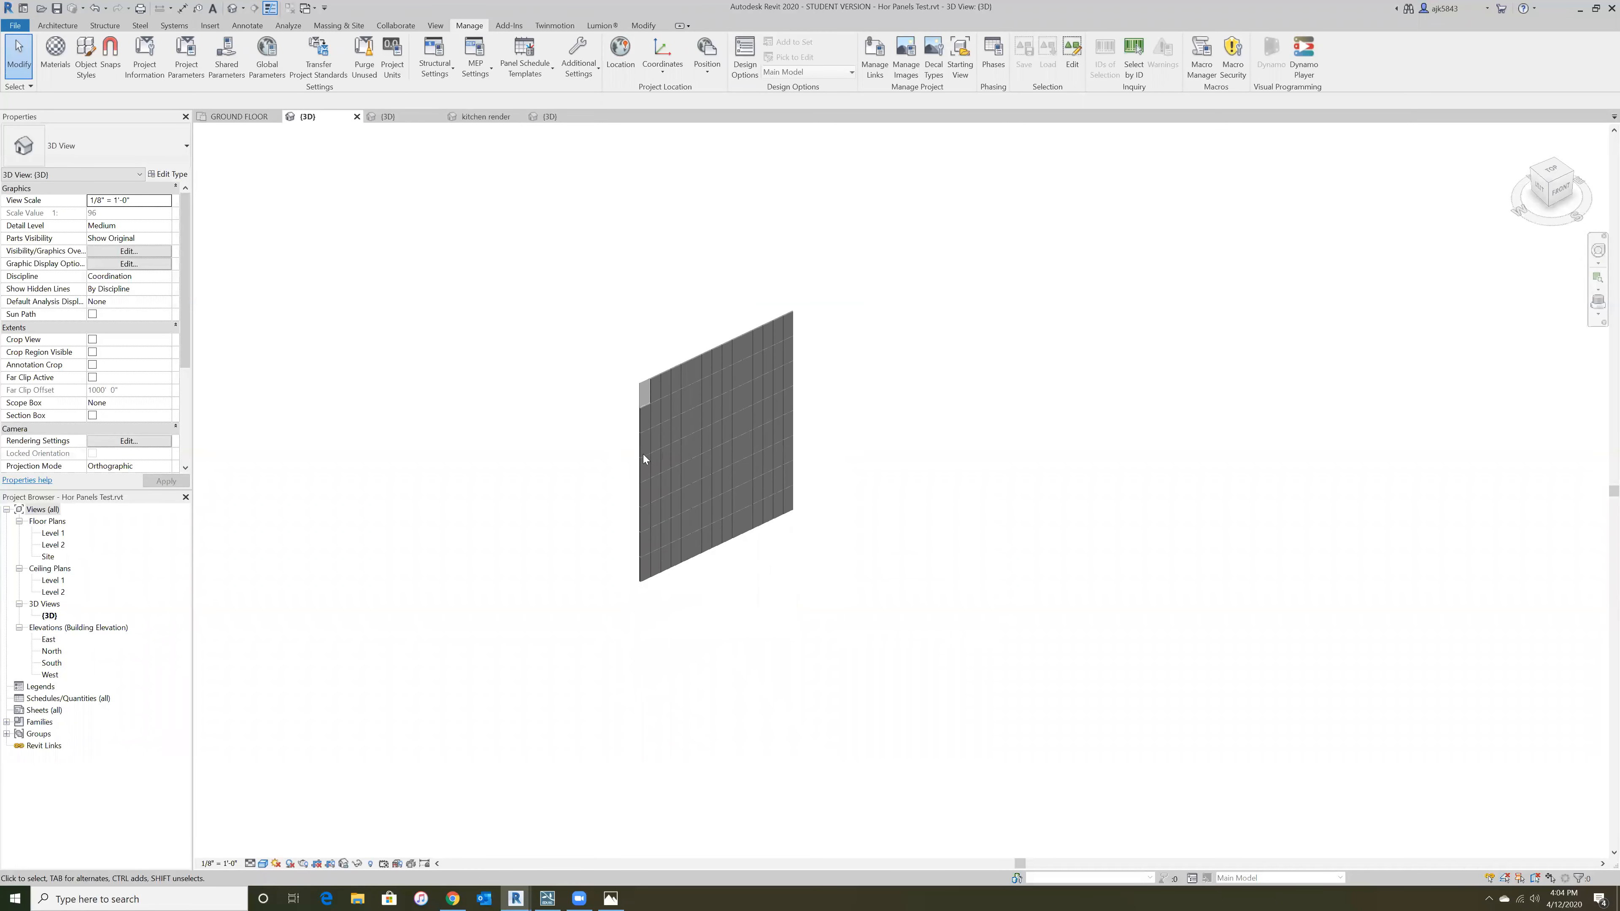
{"action": "scroll", "coordinate": [661, 365], "scroll_direction": "up", "scroll_amount": 5}
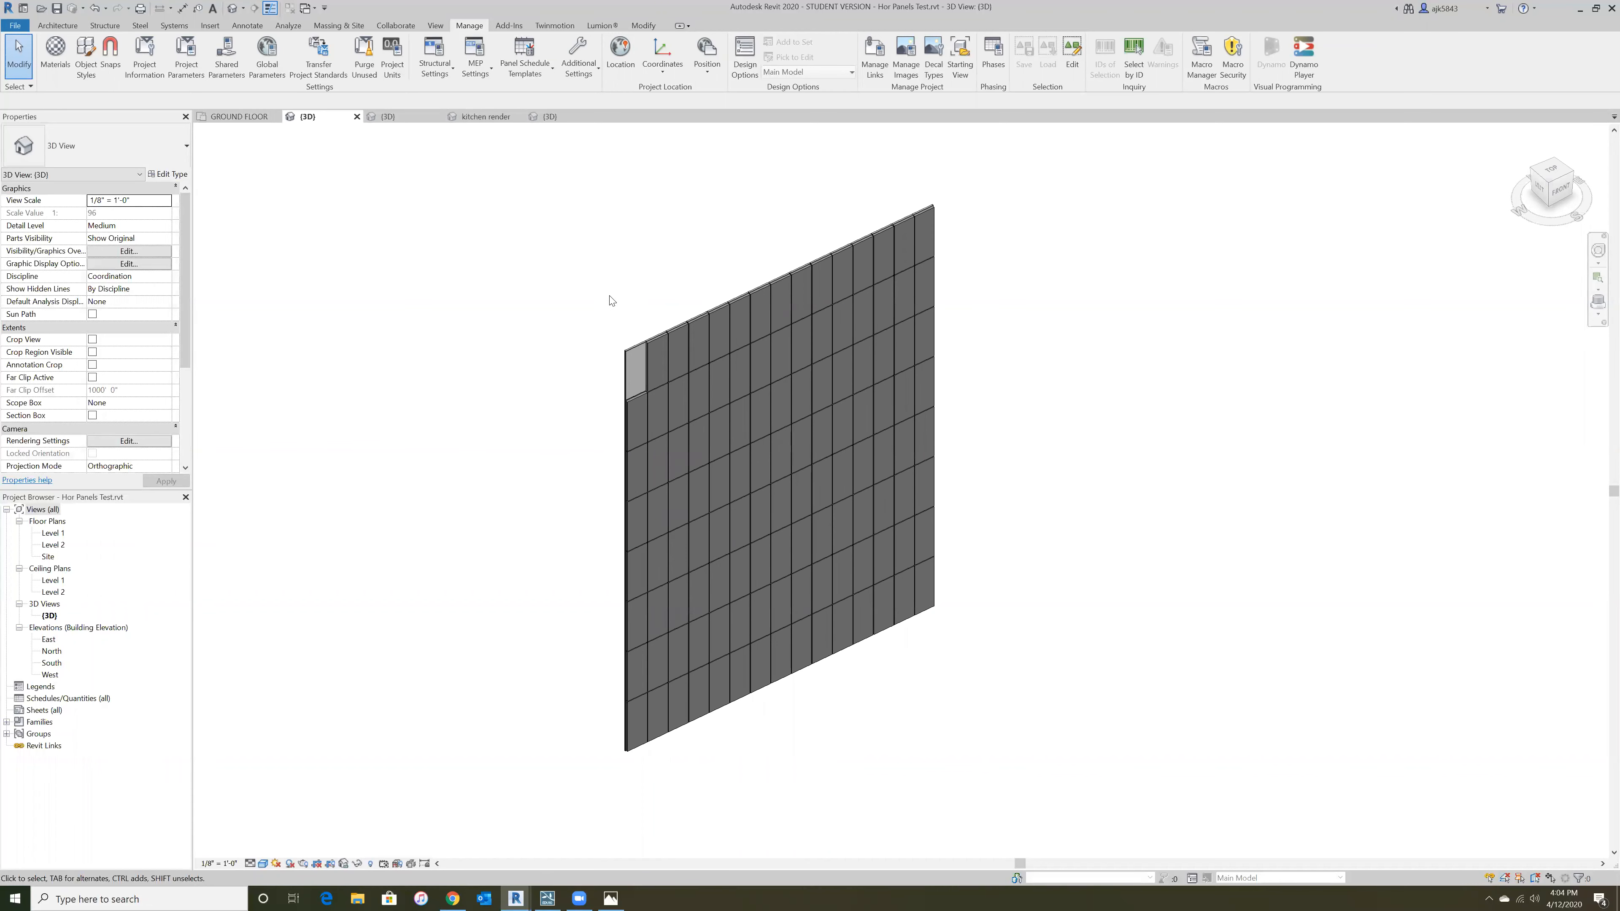
{"action": "scroll", "coordinate": [564, 447], "scroll_direction": "up", "scroll_amount": 1}
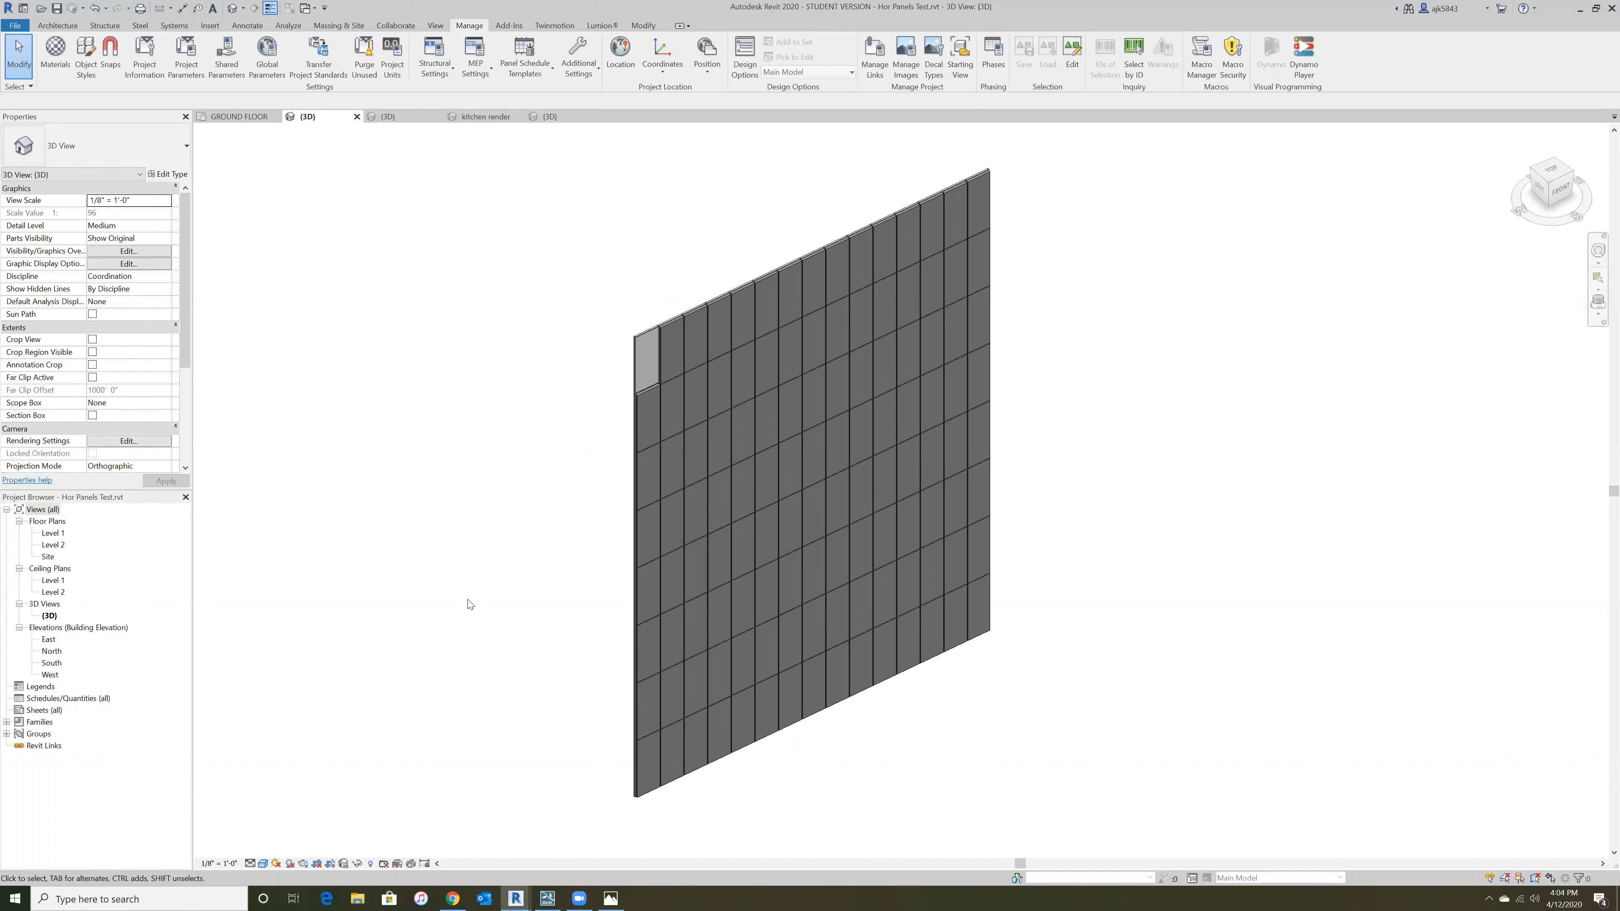
{"action": "middle_click_drag", "start_coordinate": [438, 316], "coordinate": [647, 264], "text": "shift"}
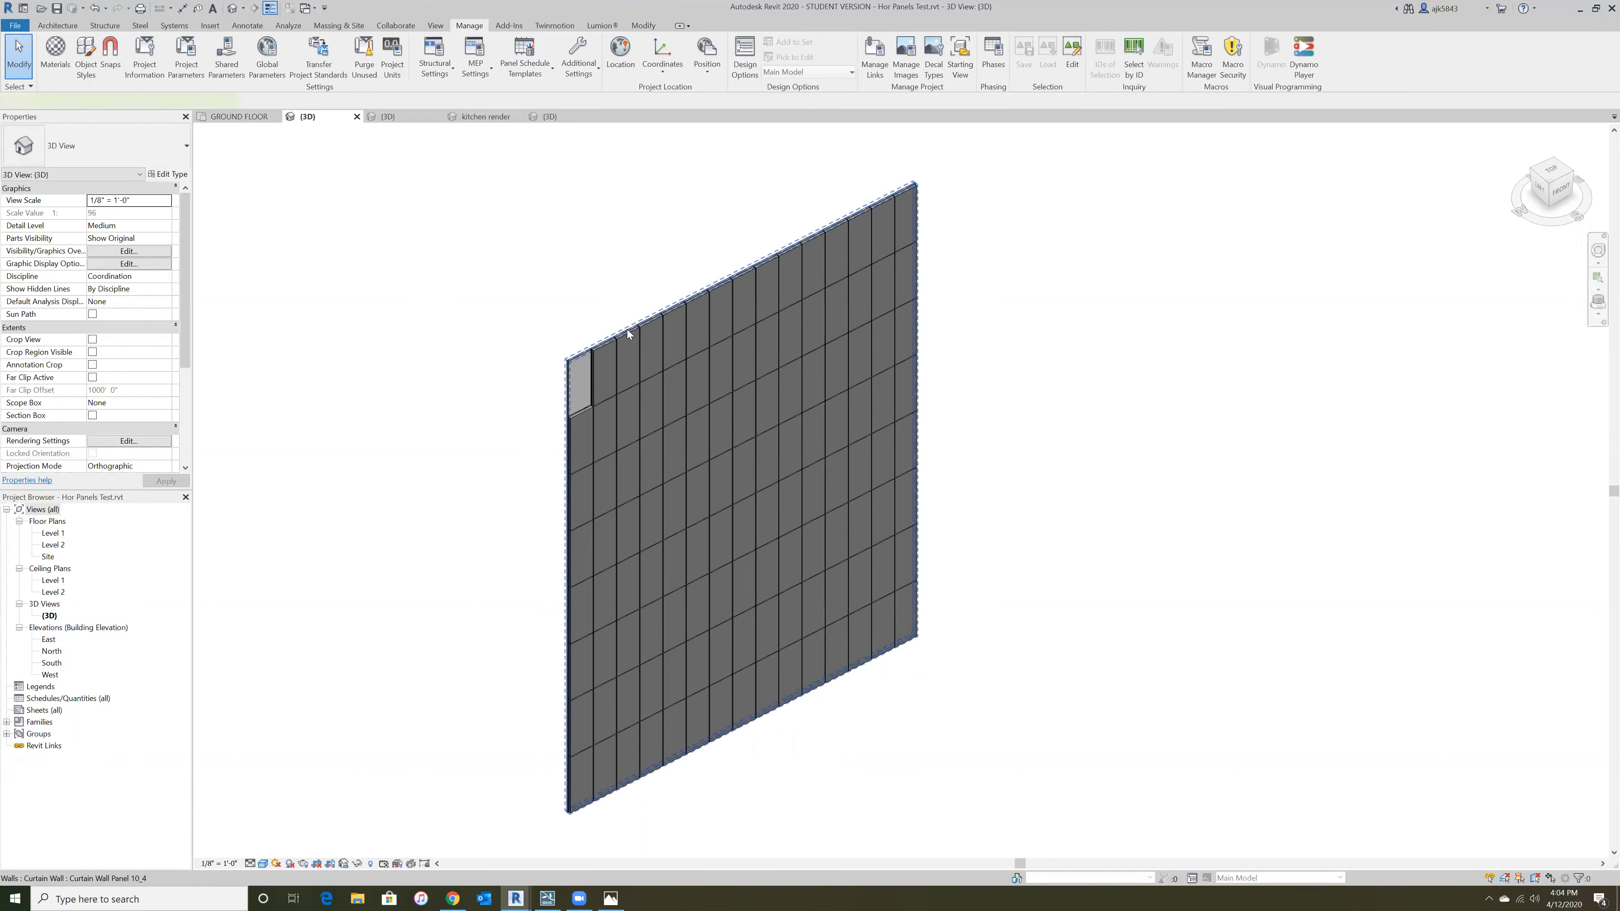
- Examine the paneled curtain wall's type among the available wall types without changing it
{"action": "left_click", "coordinate": [627, 329]}
{"action": "left_click", "coordinate": [96, 146]}
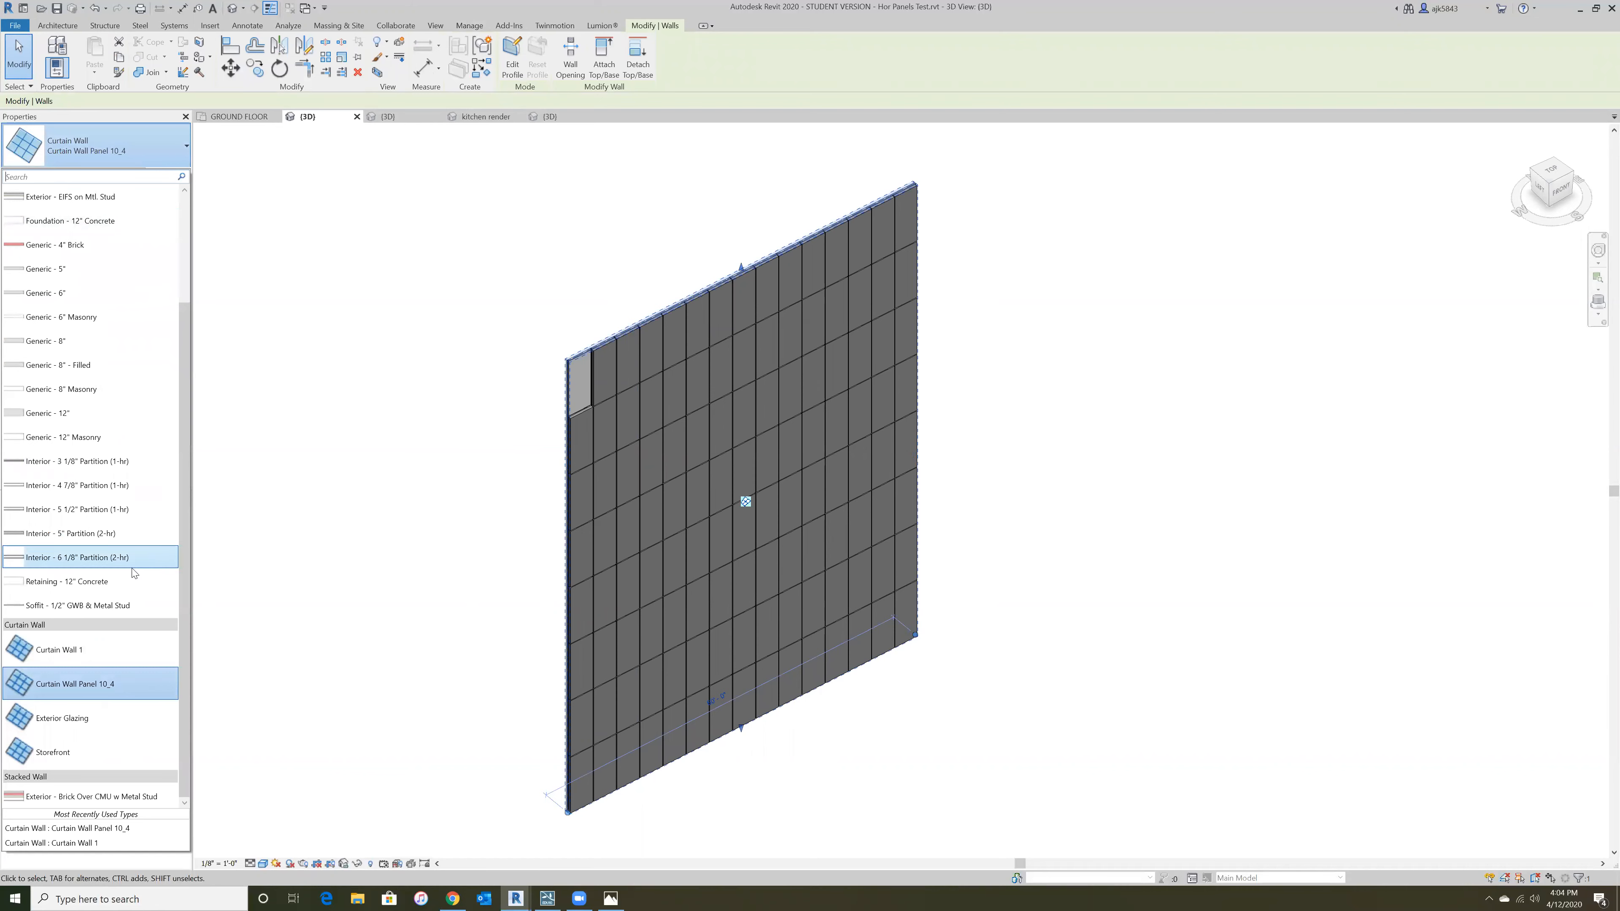
{"action": "scroll", "coordinate": [575, 354], "scroll_direction": "up", "scroll_amount": 5}
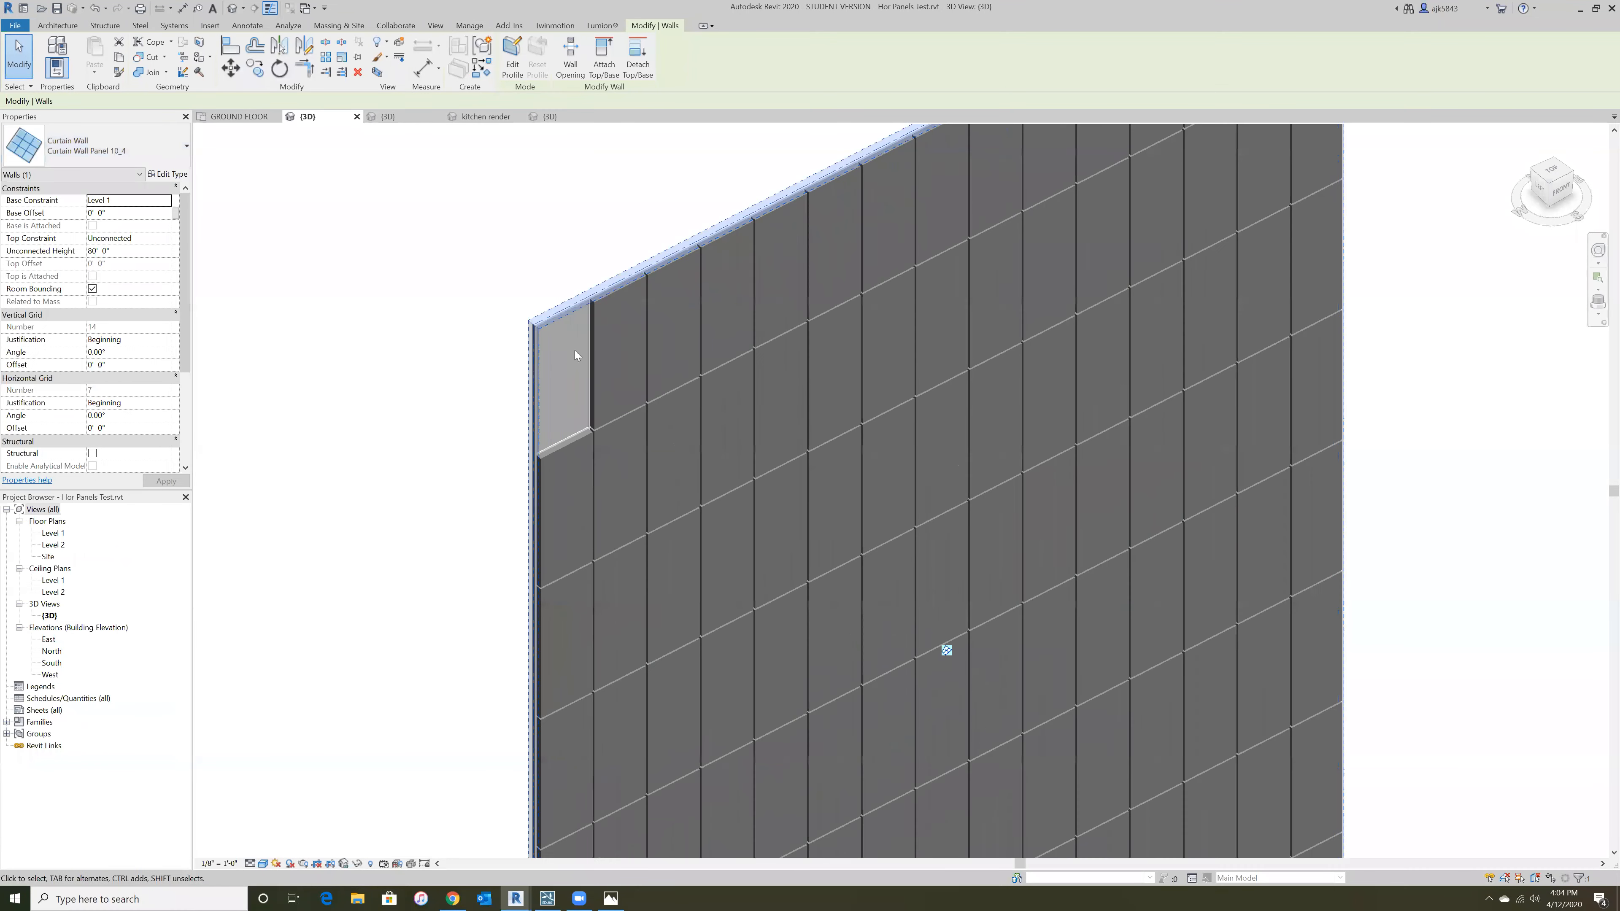
{"action": "key", "text": "Escape"}
- Inspect the lighter solid system panel in the wall's upper corner and the family facade panel beside it
{"action": "scroll", "coordinate": [552, 316], "scroll_direction": "up", "scroll_amount": 4}
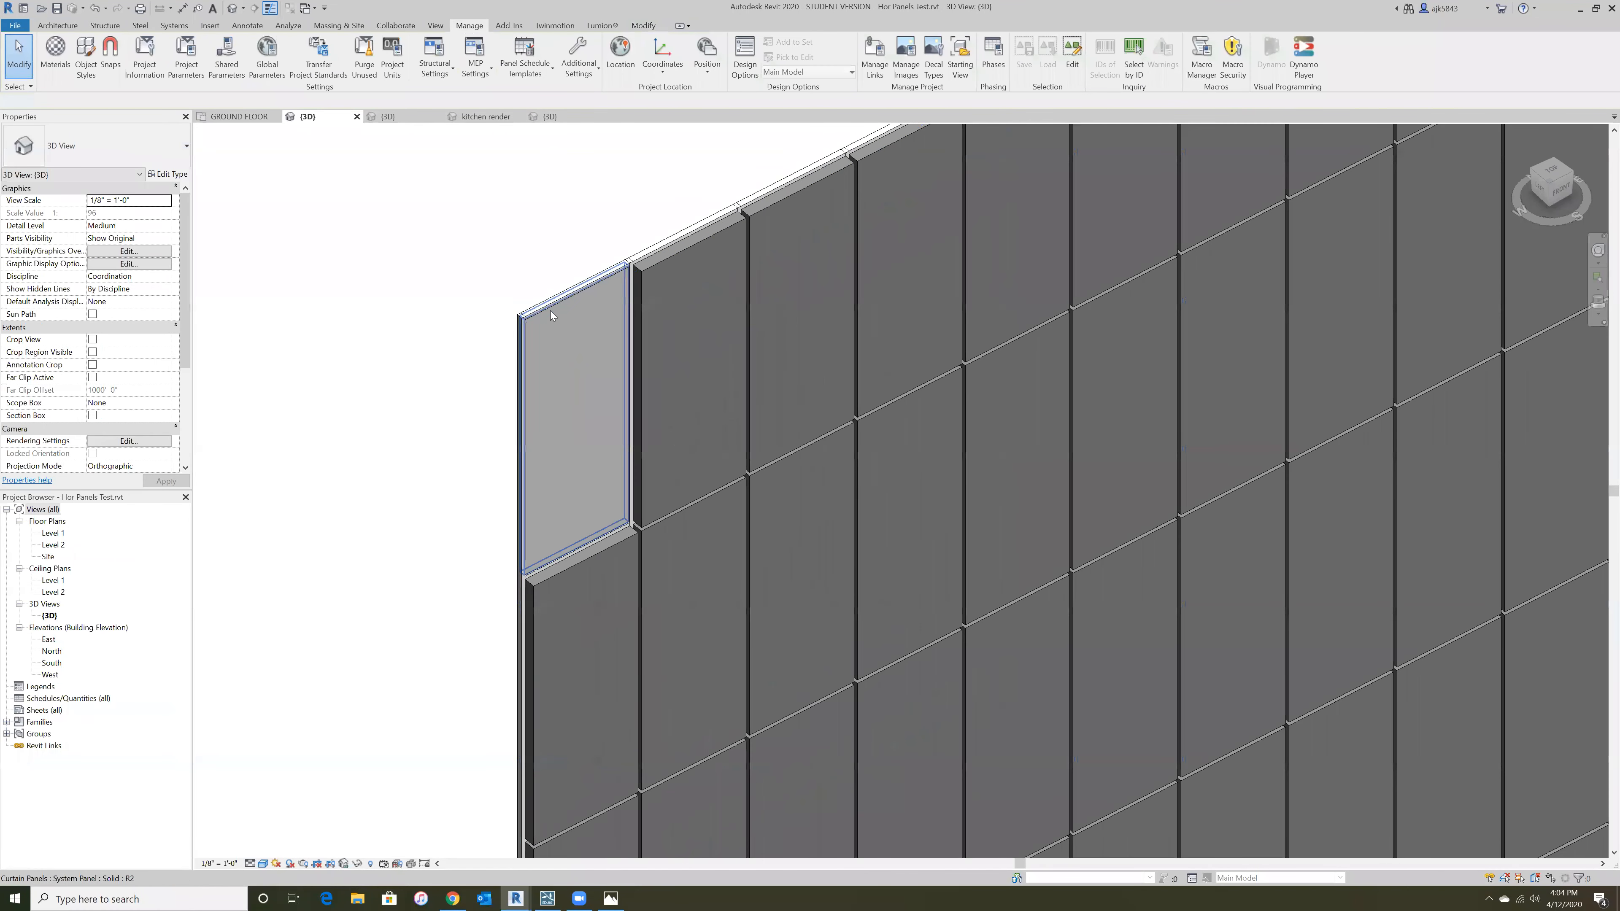
{"action": "left_click", "coordinate": [550, 312]}
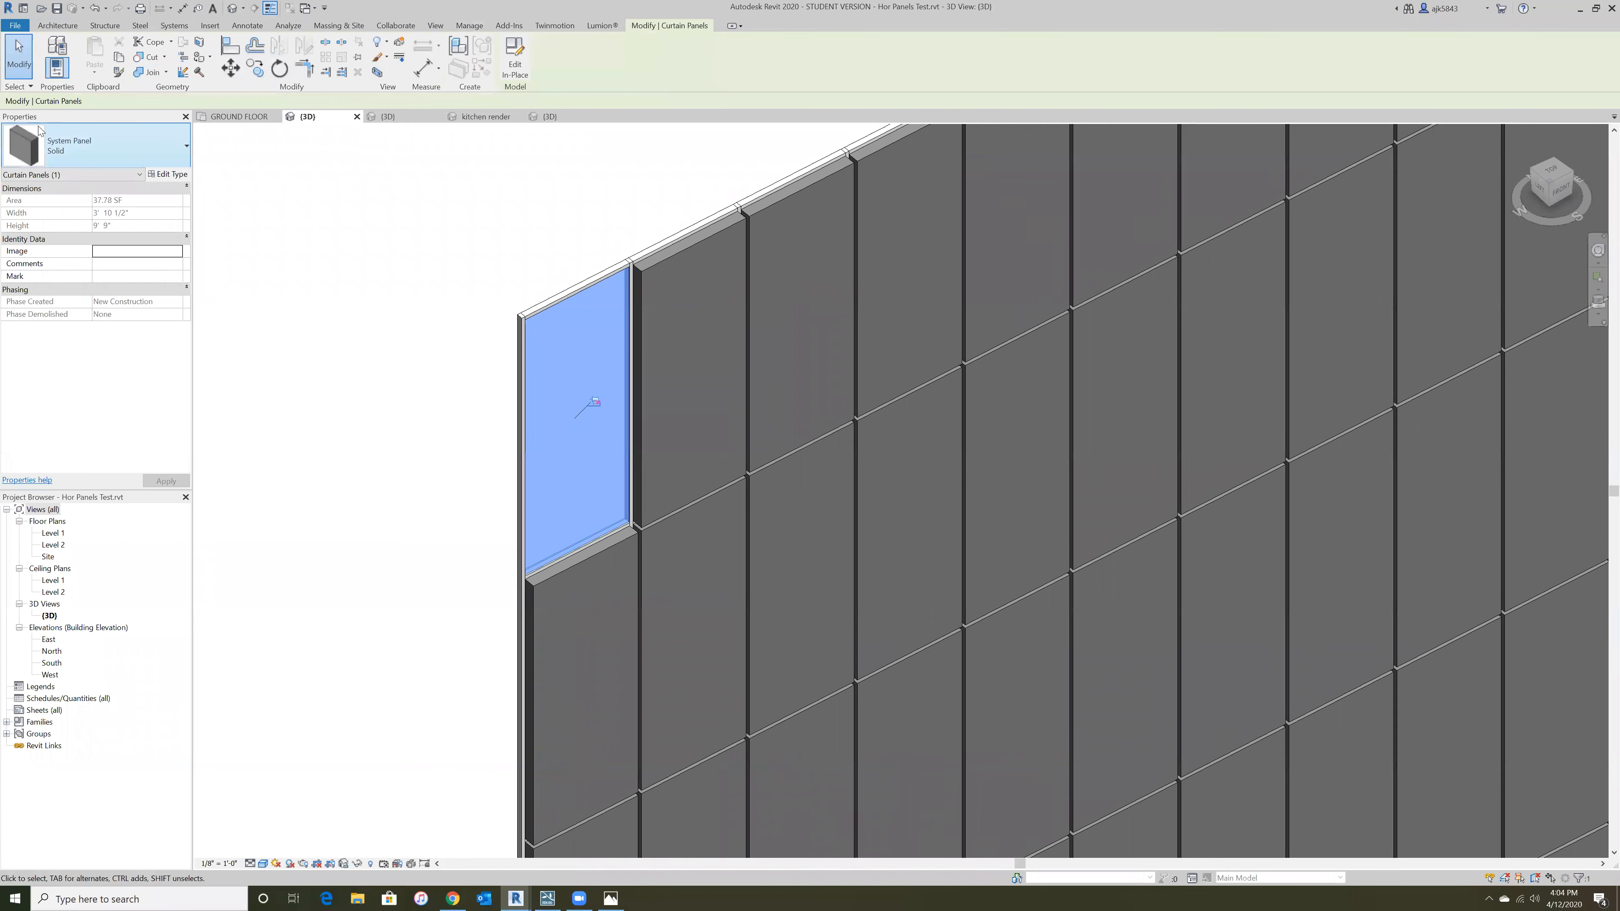
{"action": "key", "text": "Escape"}
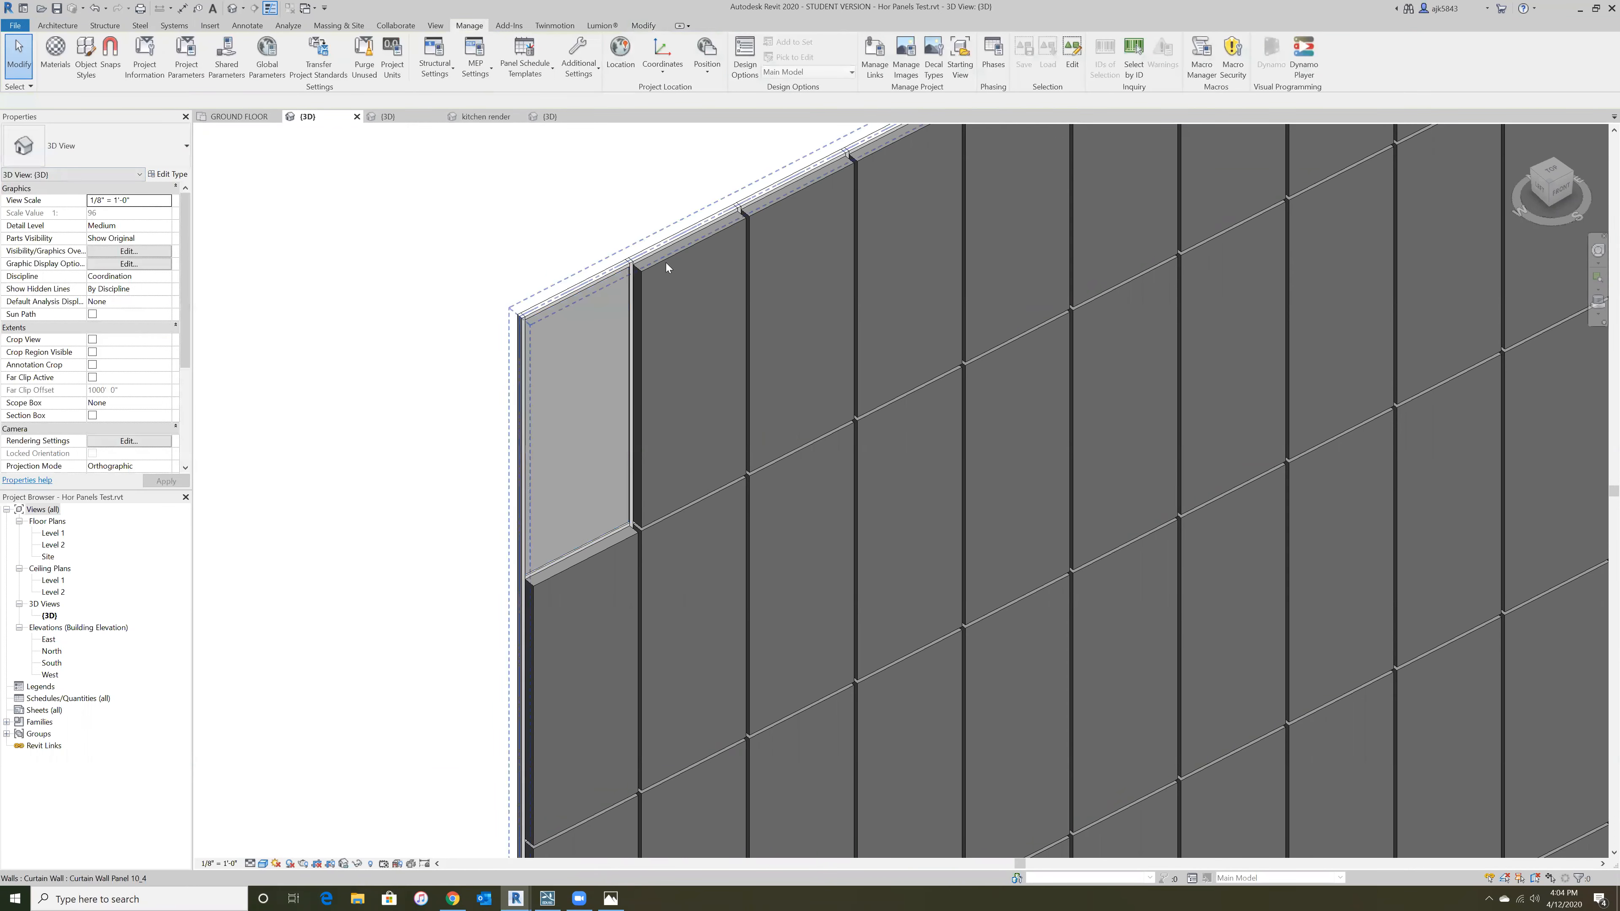
{"action": "left_click", "coordinate": [666, 264]}
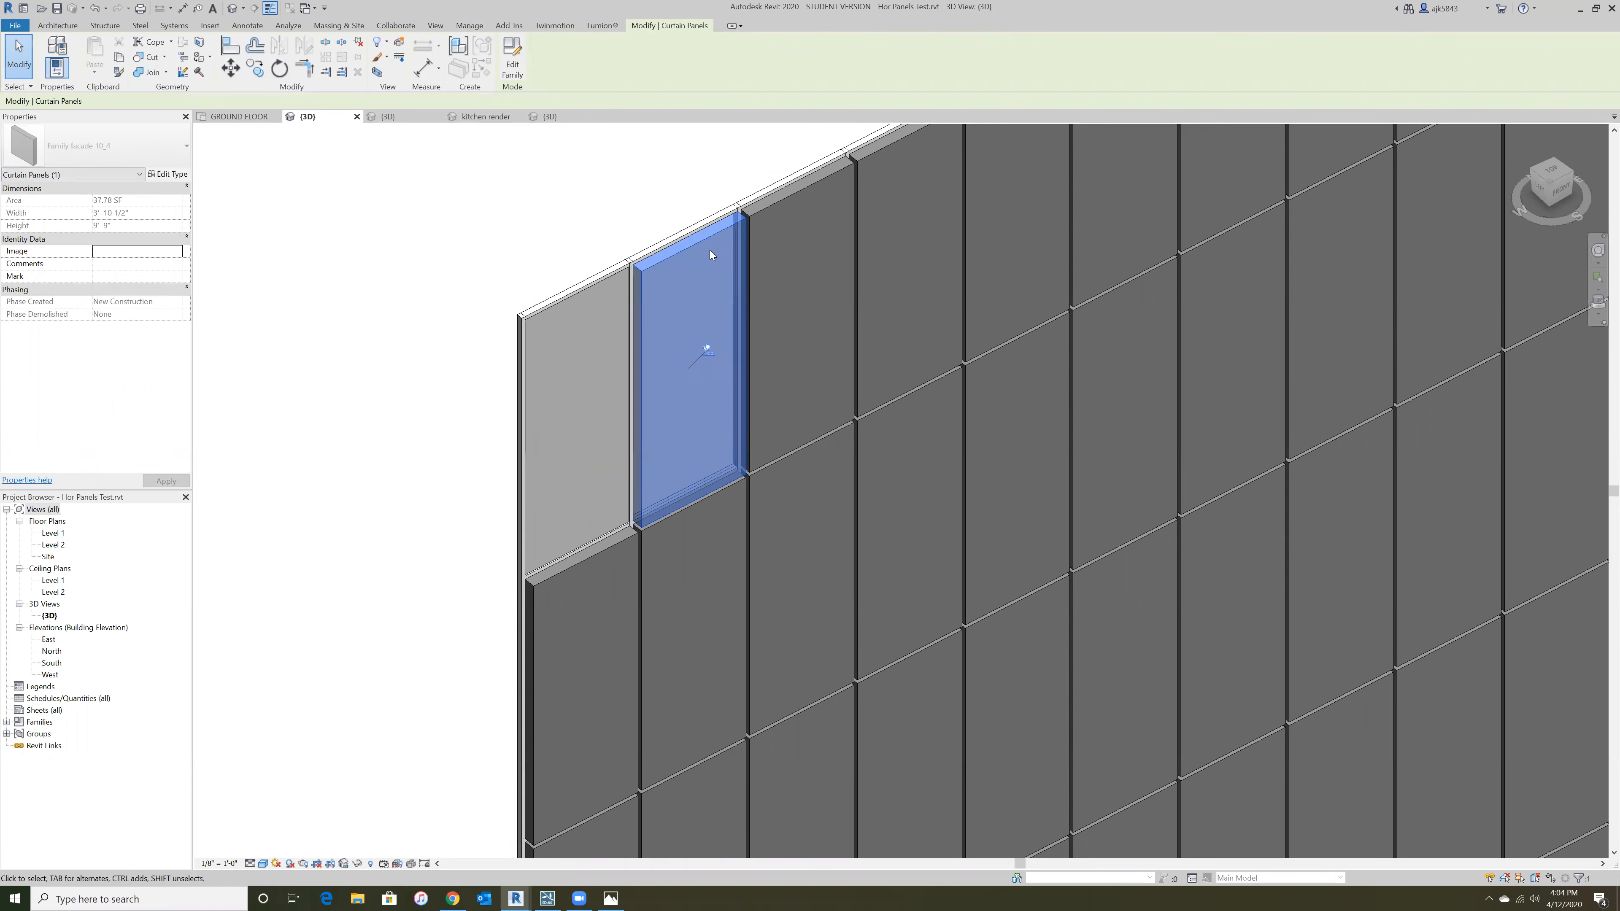
{"action": "key", "text": "Escape"}
{"action": "scroll", "coordinate": [720, 415], "scroll_direction": "down", "scroll_amount": 8}
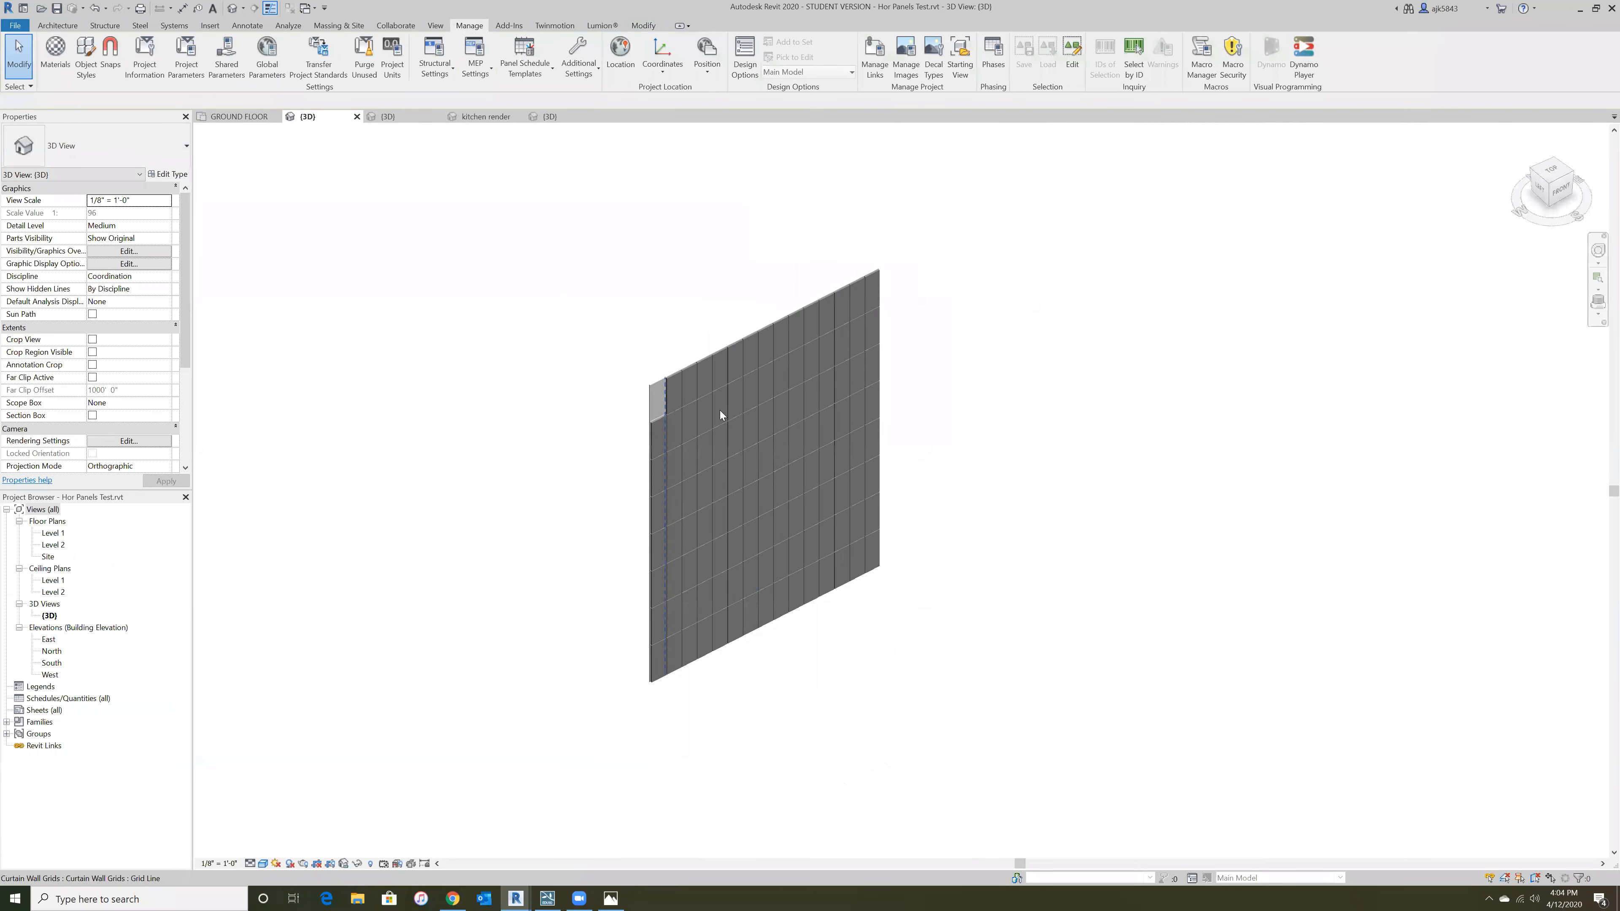
{"action": "scroll", "coordinate": [704, 446], "scroll_direction": "up", "scroll_amount": 3}
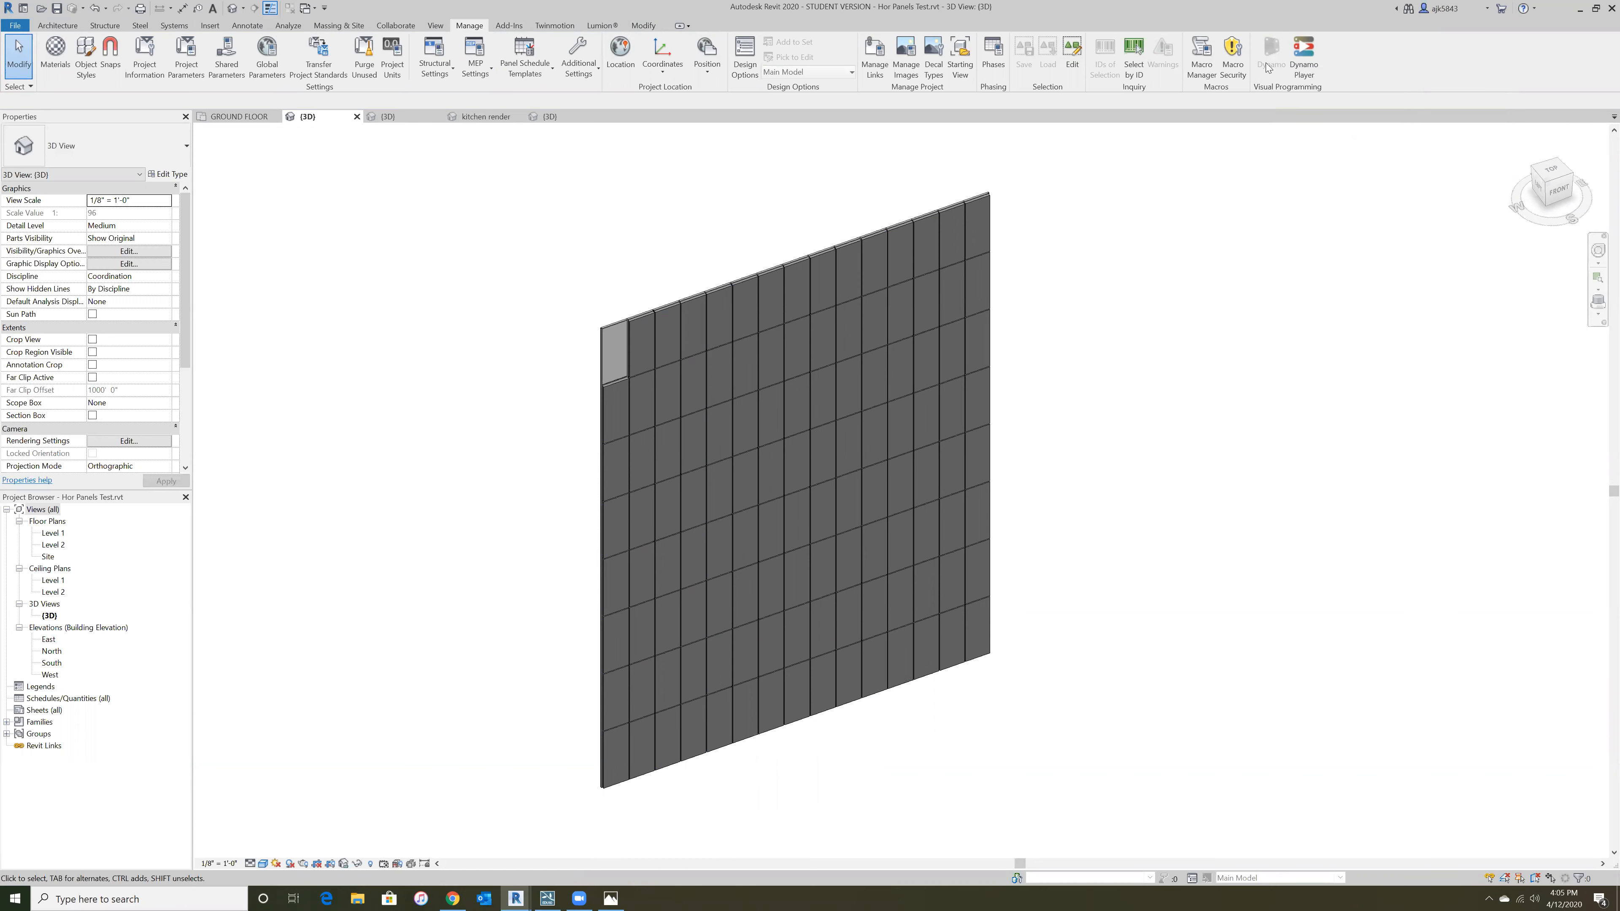
- Bring up Dynamo with the Wood Panel Curtain Wall Randomizer graph and arrange Revit side by side with it
{"action": "mouse_move", "coordinate": [516, 898]}
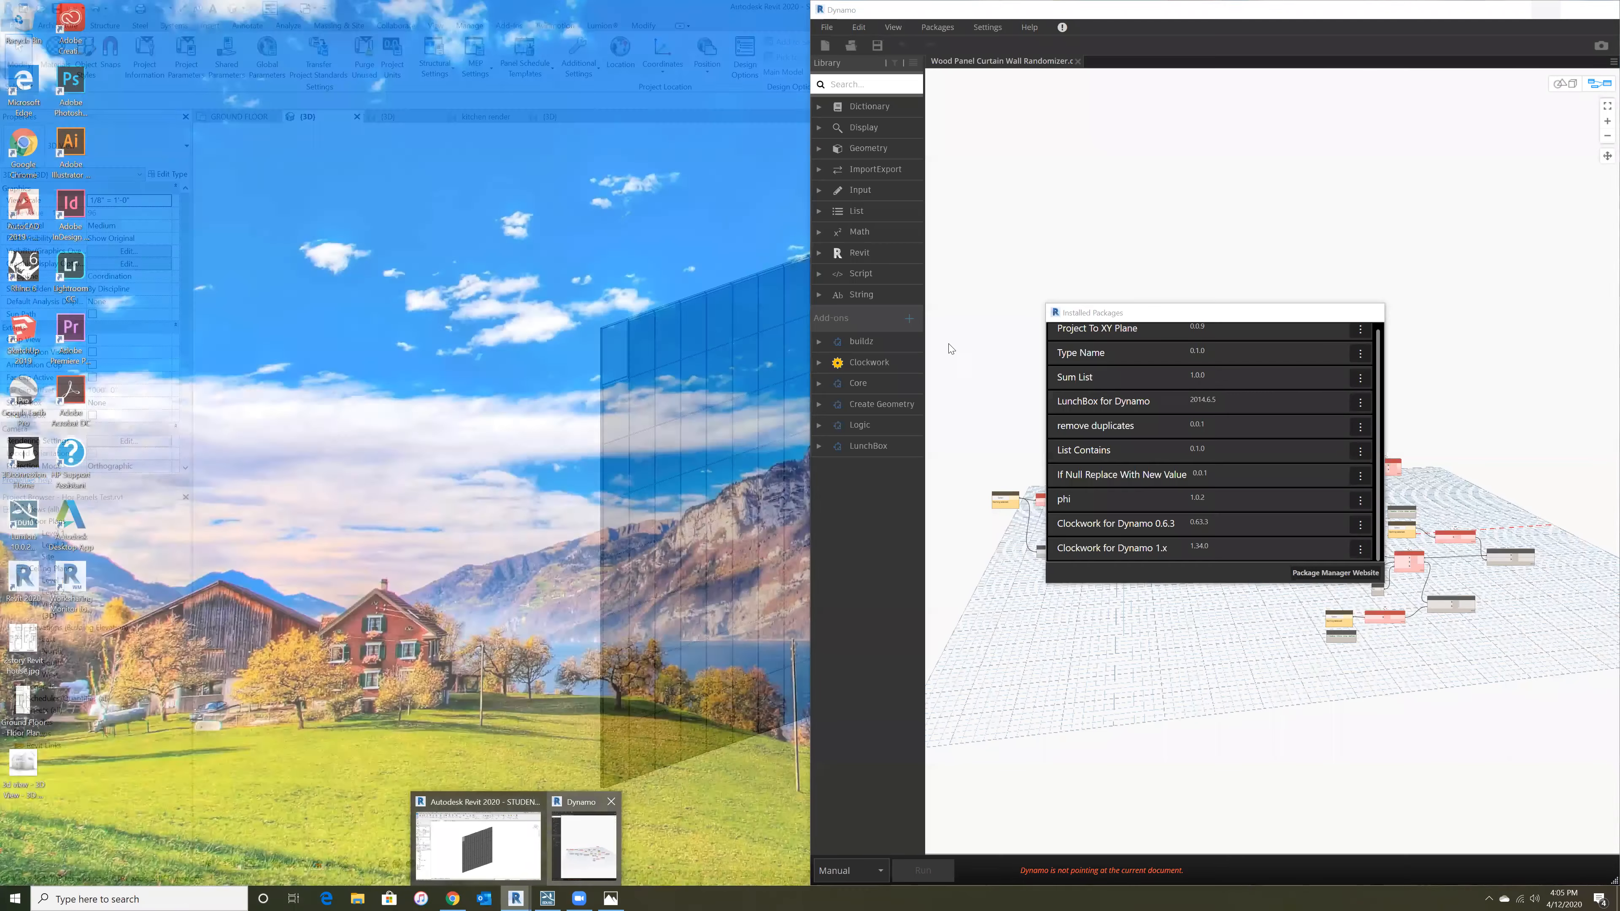
{"action": "left_click", "coordinate": [583, 843]}
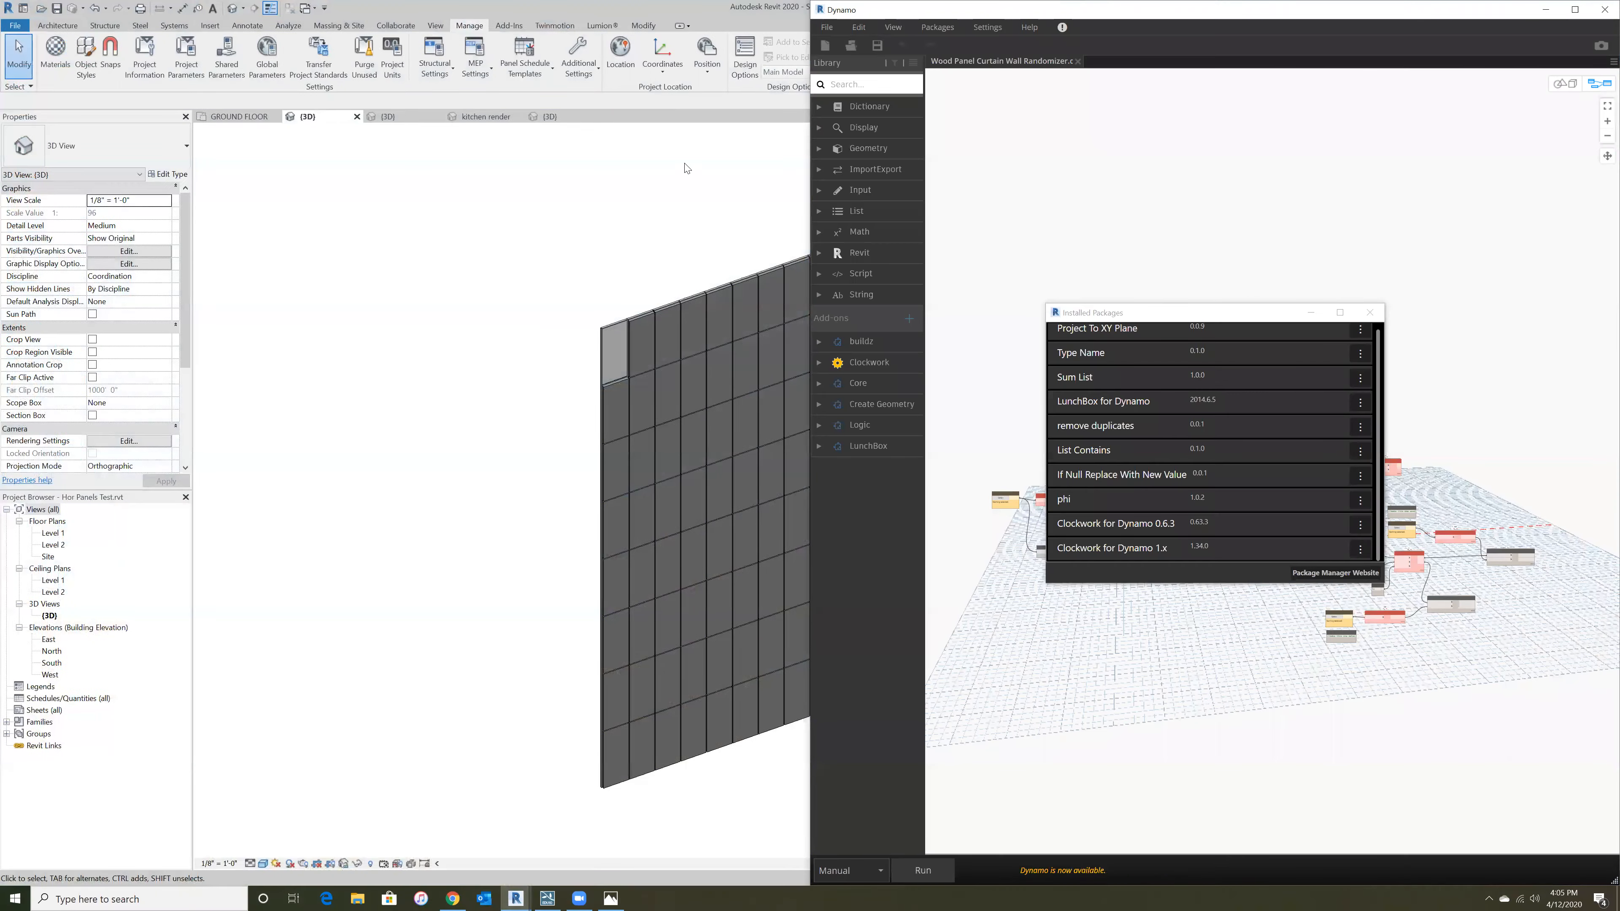
{"action": "left_click_drag", "start_coordinate": [713, 14], "coordinate": [540, 197]}
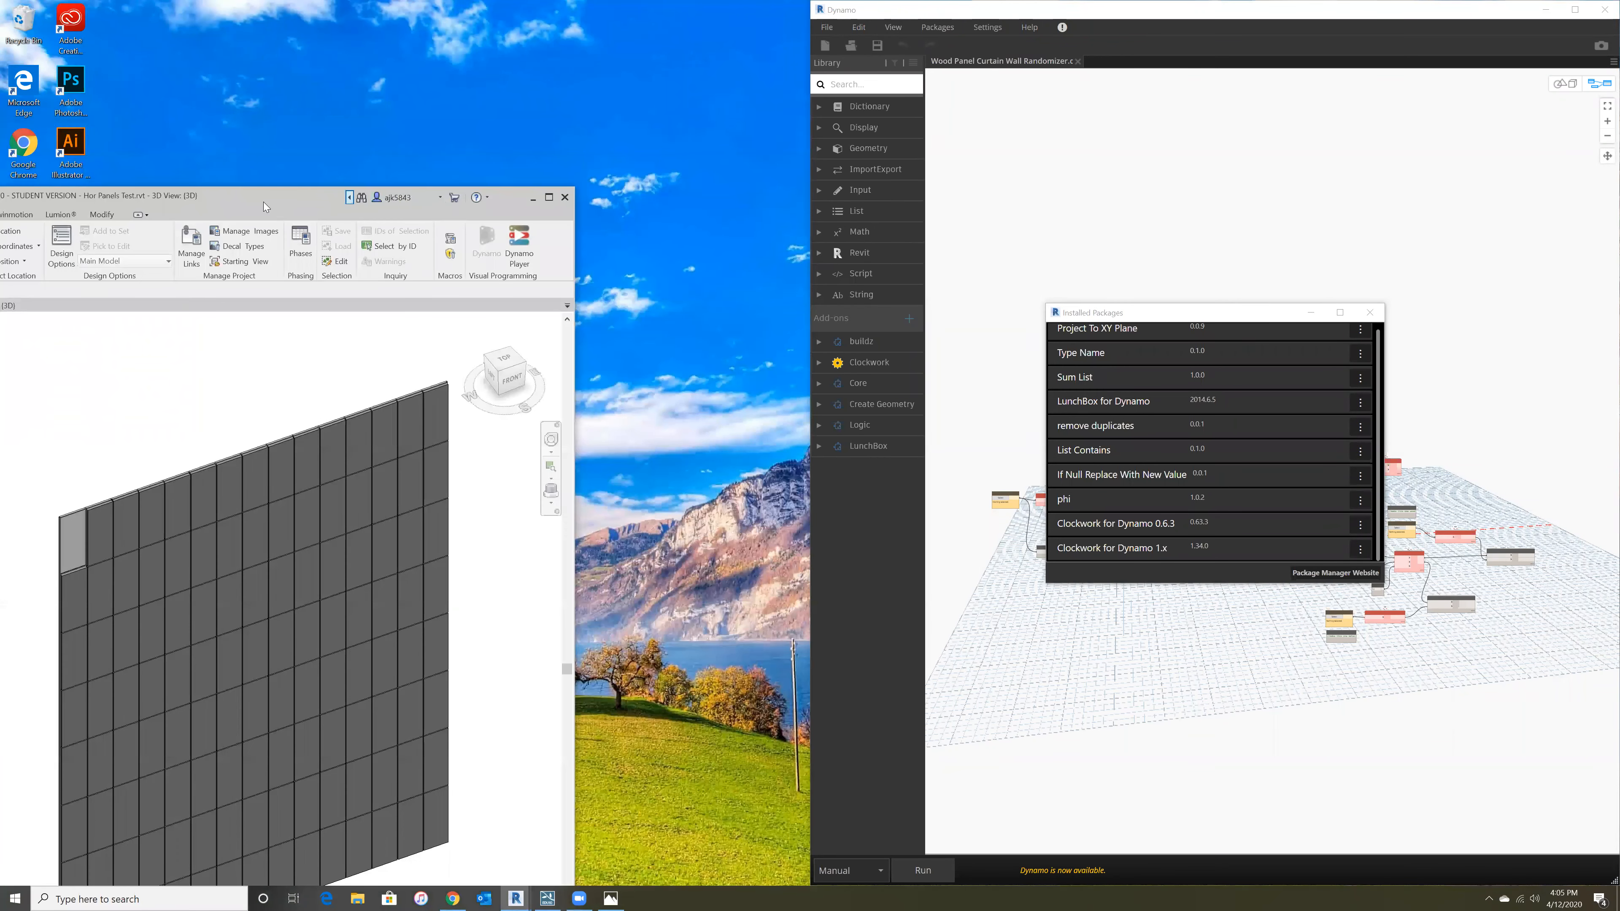
{"action": "left_click_drag", "start_coordinate": [263, 202], "coordinate": [0, 202]}
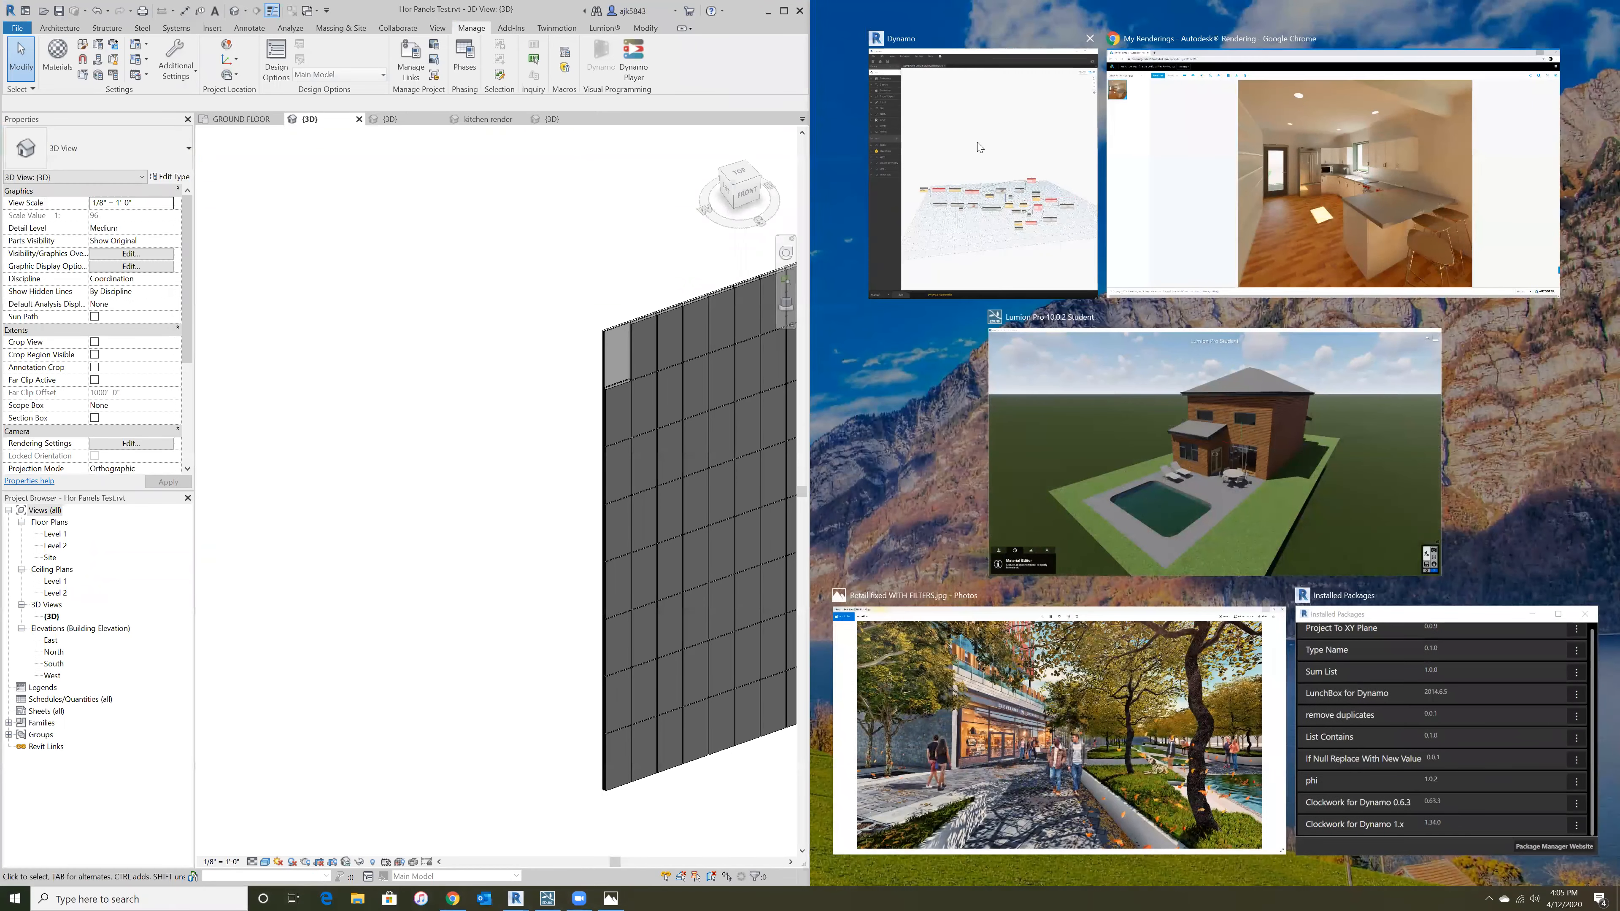
{"action": "left_click", "coordinate": [983, 195]}
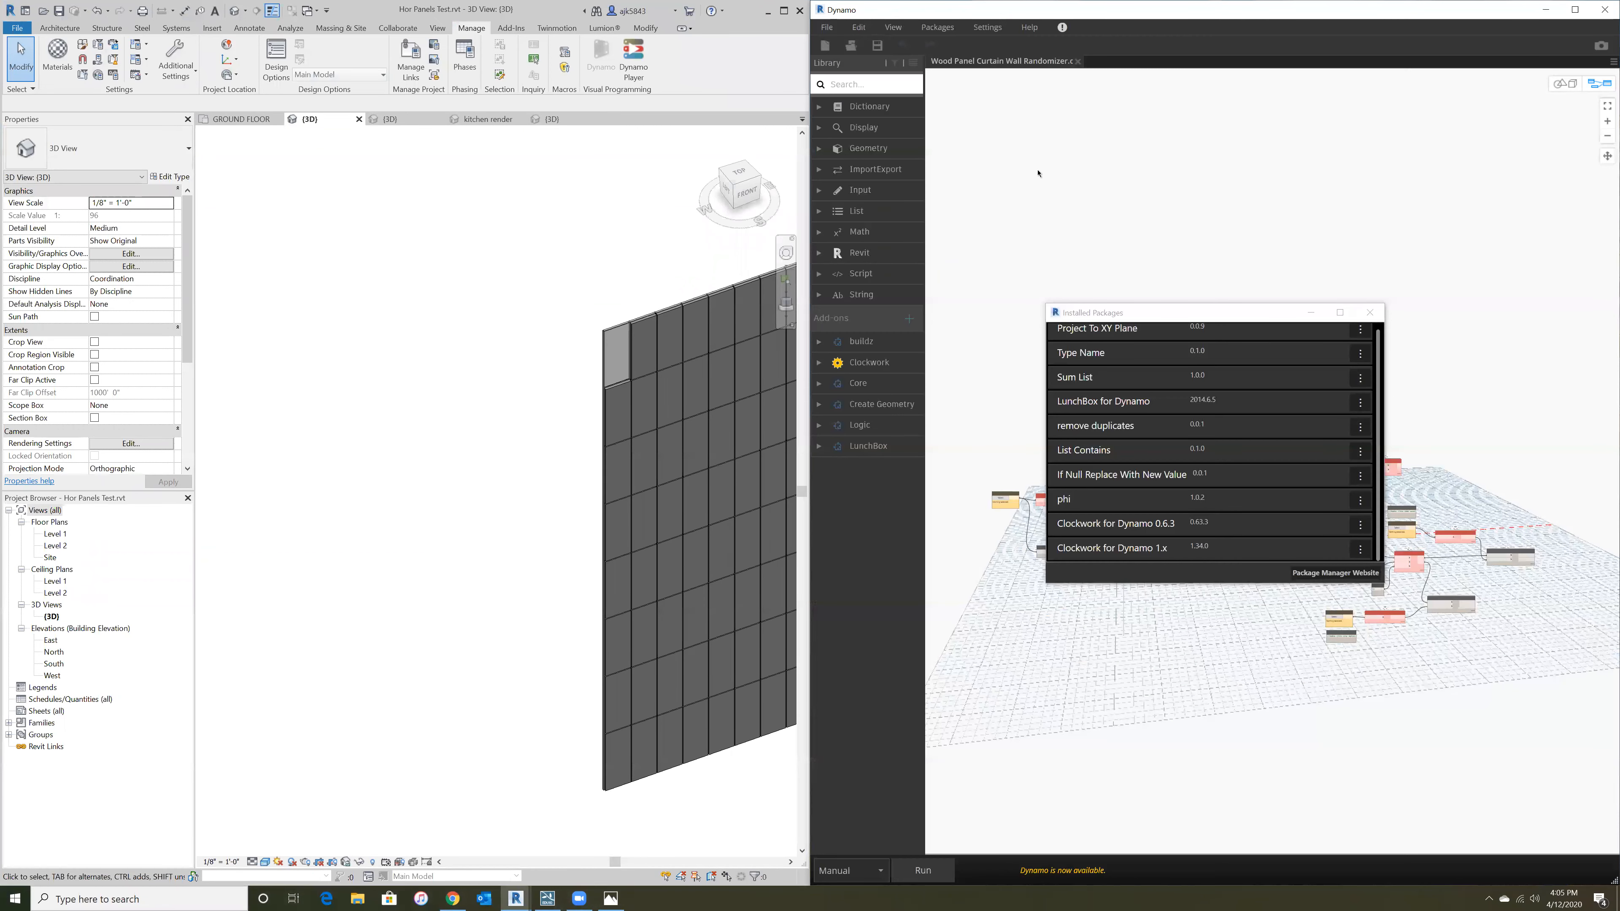
{"action": "scroll", "coordinate": [310, 396], "scroll_direction": "down", "scroll_amount": 3}
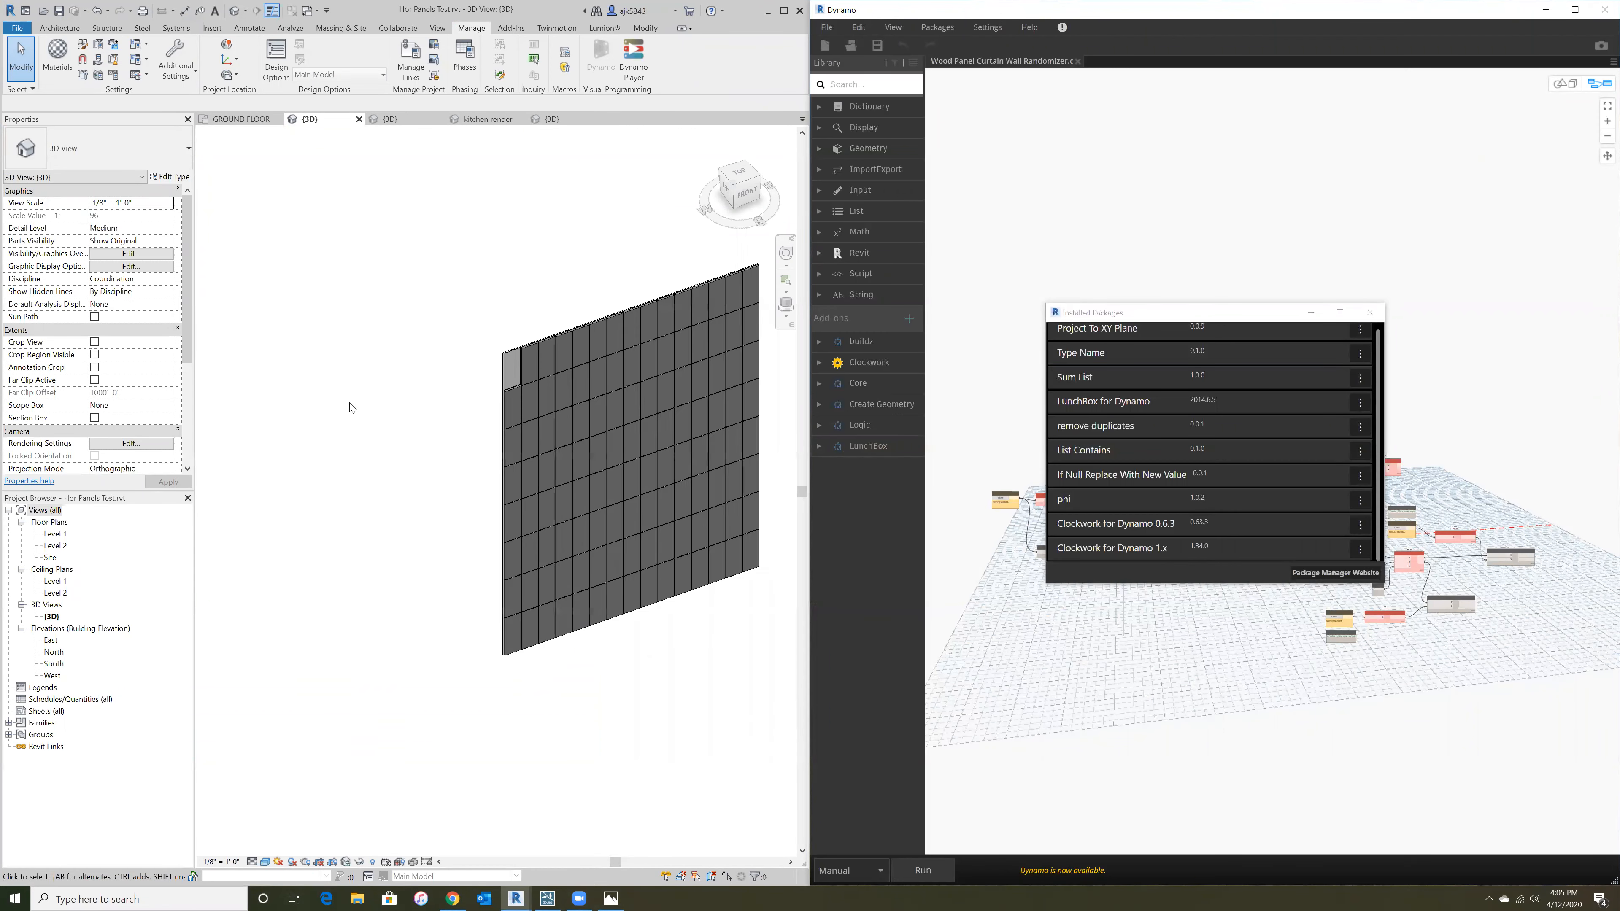
{"action": "scroll", "coordinate": [350, 403], "scroll_direction": "down", "scroll_amount": 2}
{"action": "scroll", "coordinate": [677, 328], "scroll_direction": "up", "scroll_amount": 1}
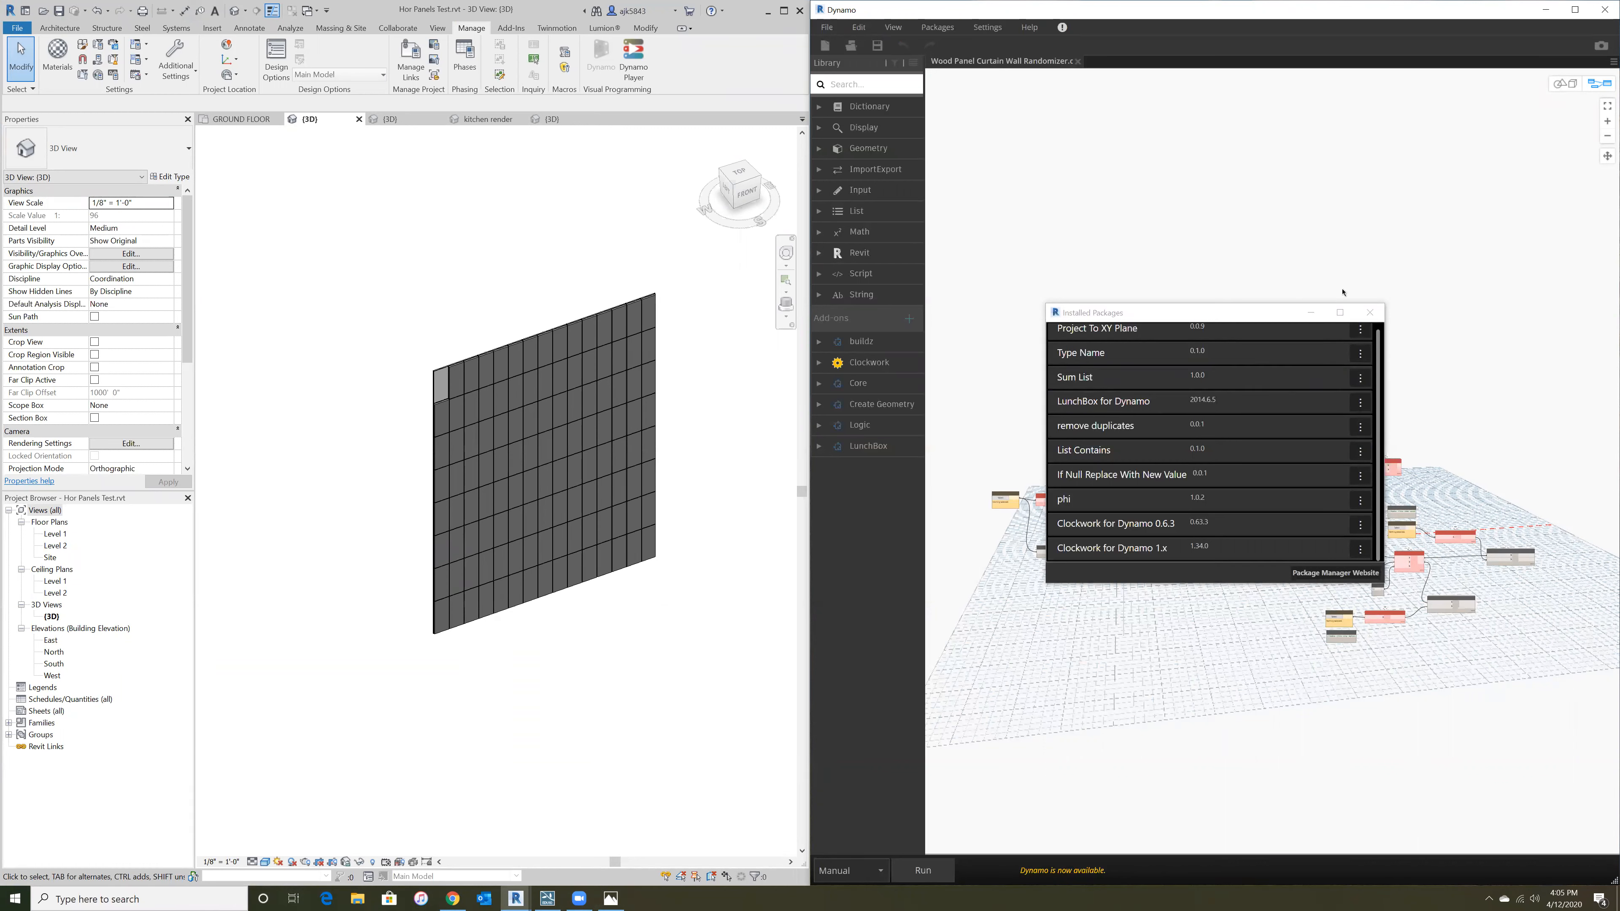
- Close the installed packages list and orbit the curtain wall's 3D view to look over its panels
{"action": "left_click", "coordinate": [1370, 312]}
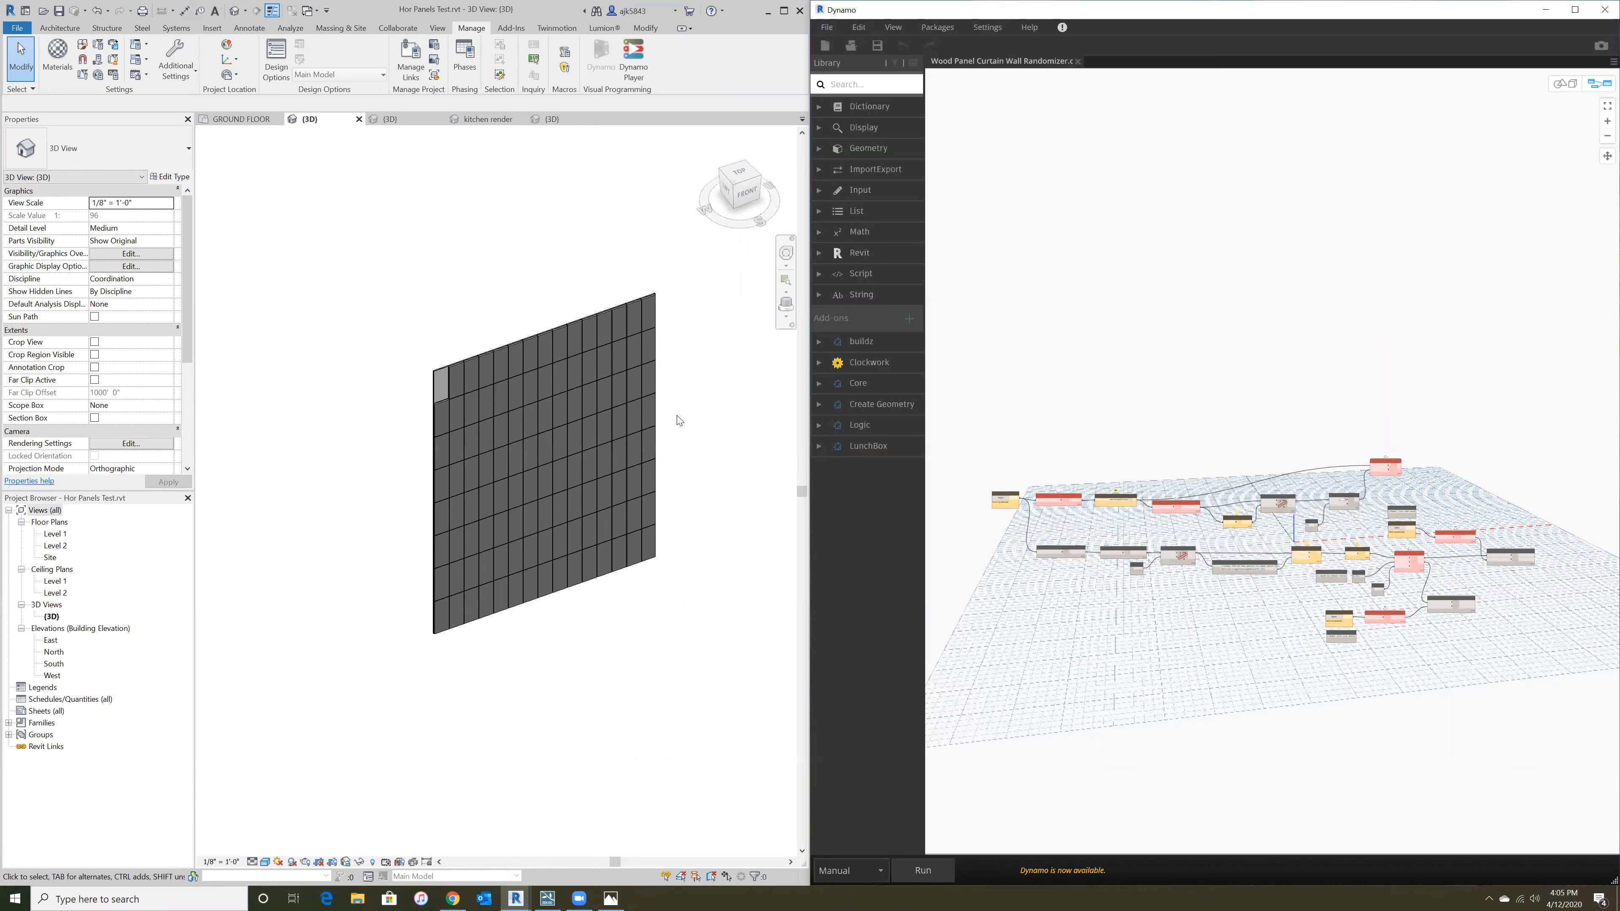
{"action": "middle_click_drag", "start_coordinate": [411, 354], "coordinate": [689, 400], "text": "shift"}
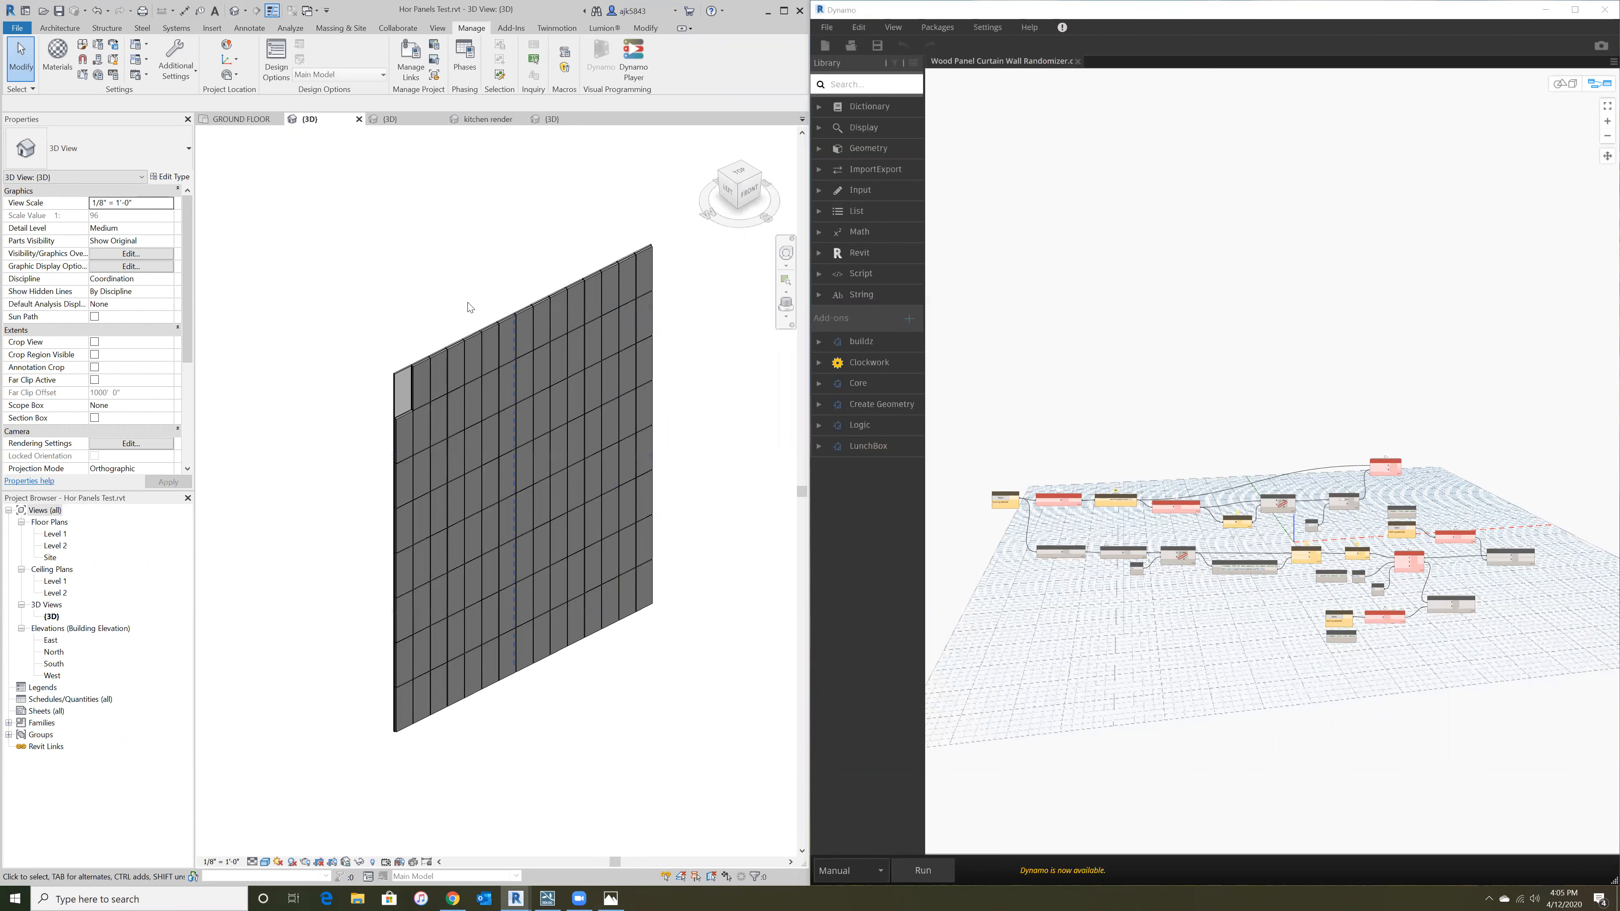
{"action": "scroll", "coordinate": [426, 283], "scroll_direction": "down", "scroll_amount": 1}
{"action": "scroll", "coordinate": [669, 406], "scroll_direction": "up", "scroll_amount": 1}
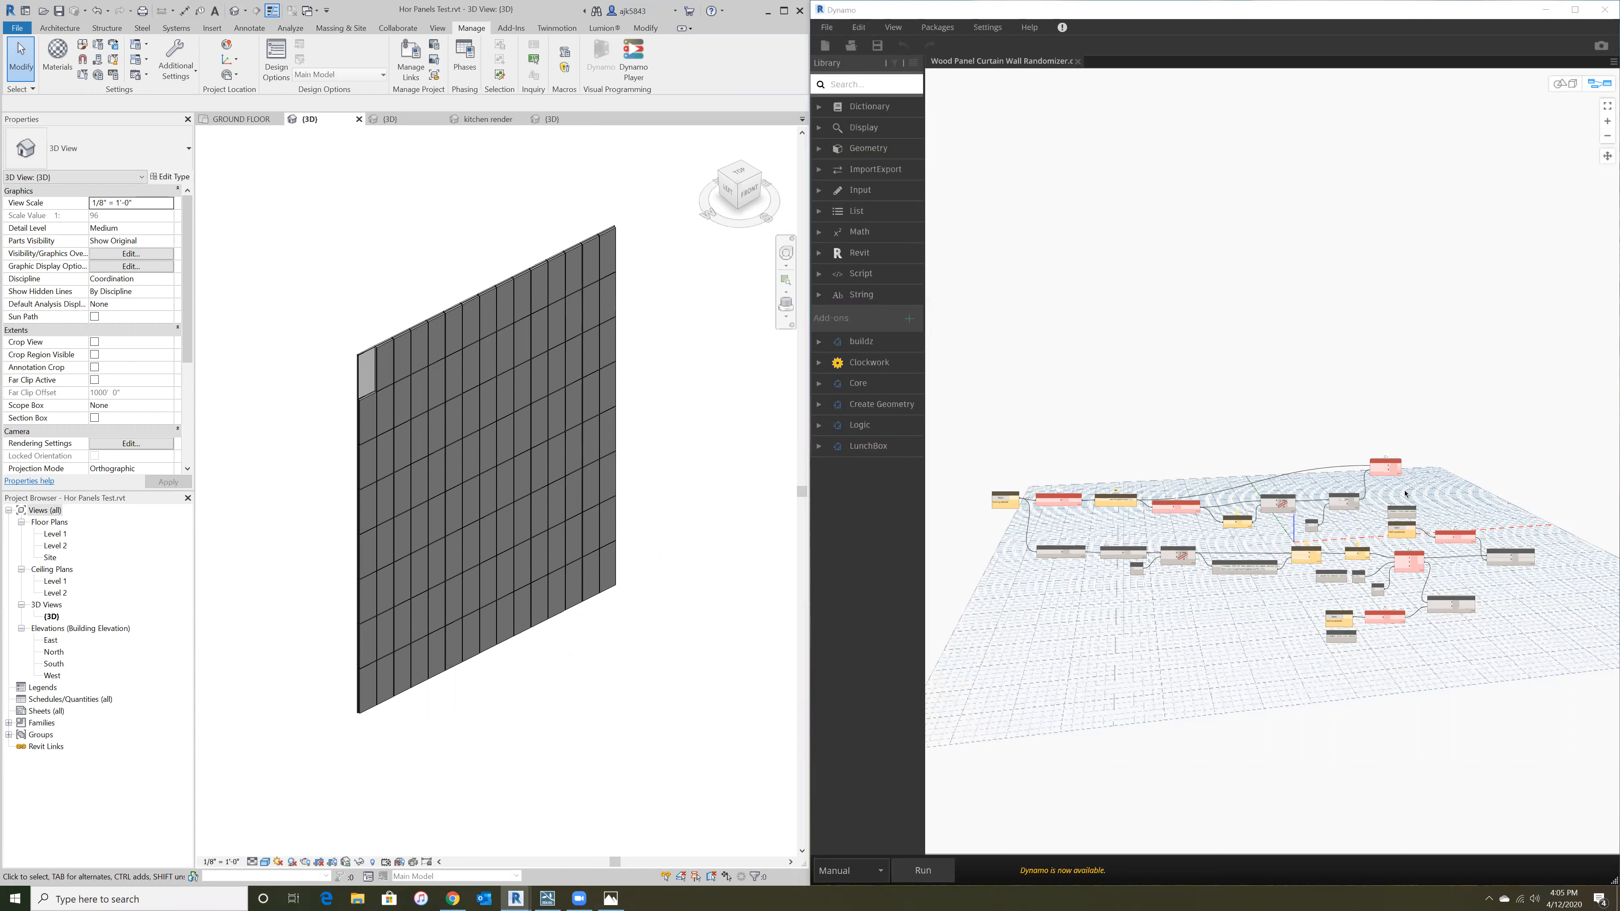
- Examine the Wood Panel Curtain Wall Randomizer graph, from the first Select Model Element node into the CurtainGrid and CurtainPanel branches
{"action": "scroll", "coordinate": [1412, 473], "scroll_direction": "down", "scroll_amount": 2}
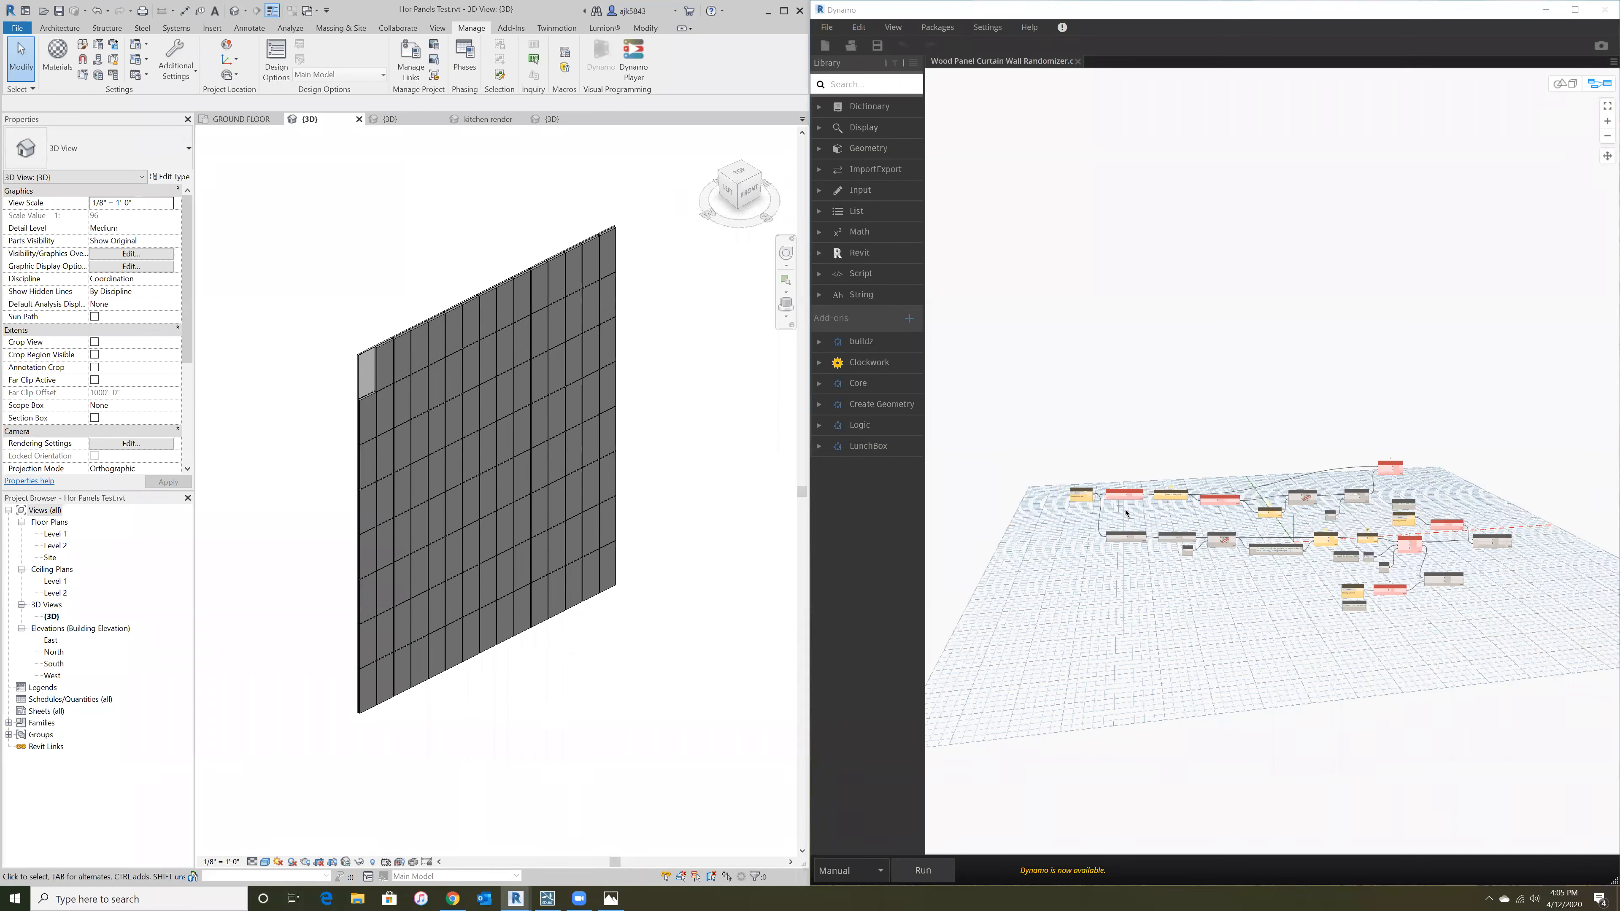
{"action": "scroll", "coordinate": [1127, 513], "scroll_direction": "up", "scroll_amount": 5}
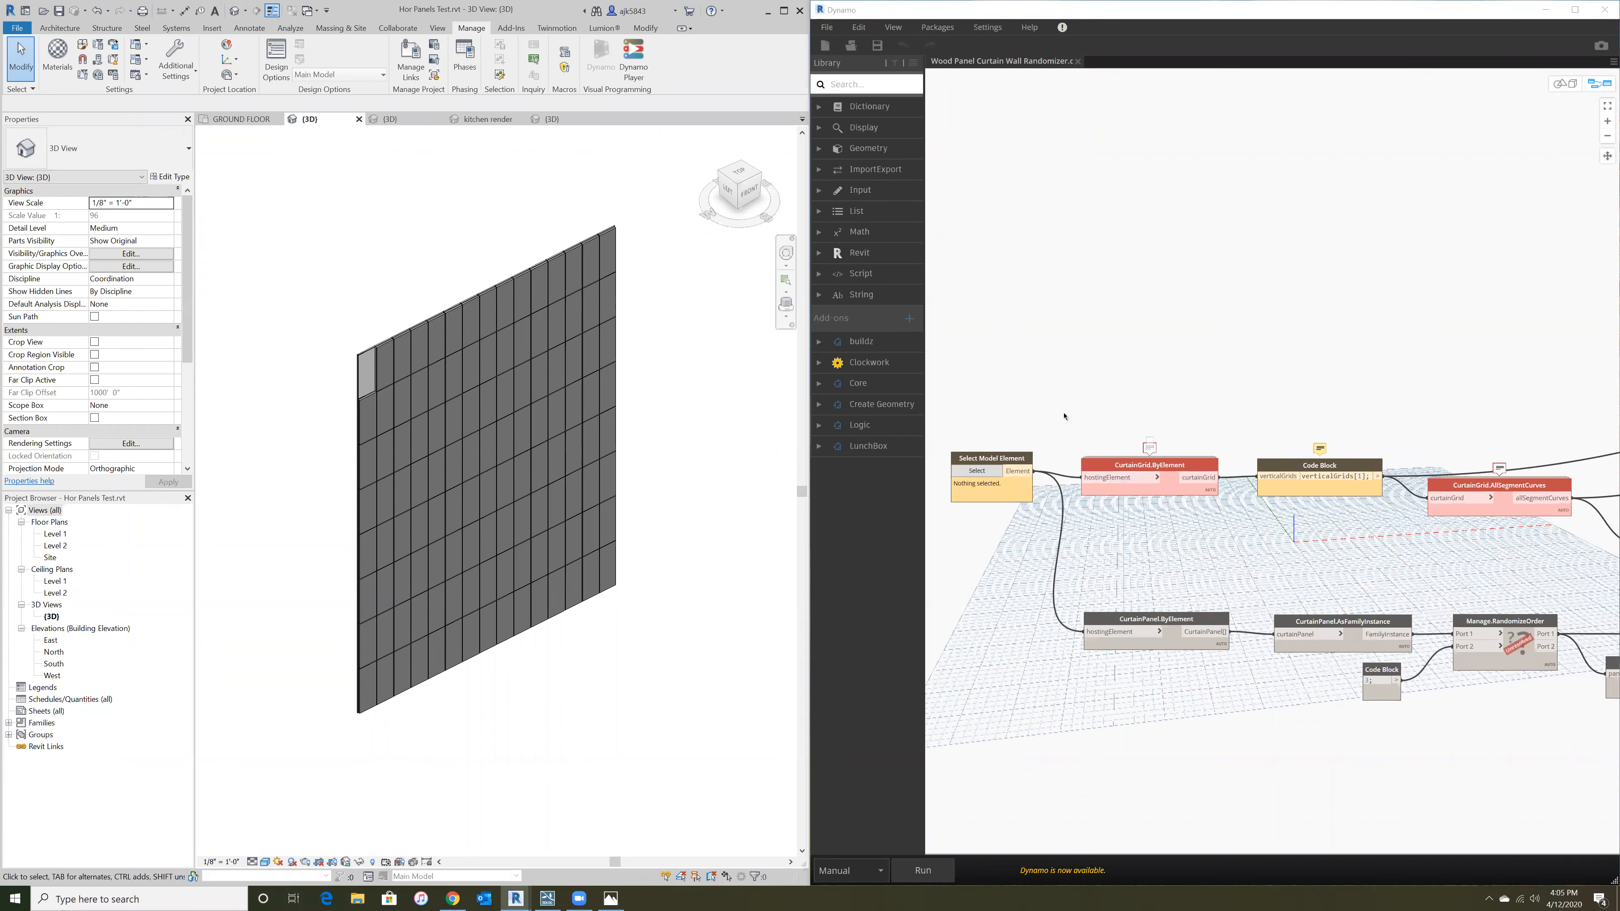
{"action": "middle_click_drag", "start_coordinate": [1059, 409], "coordinate": [1171, 420]}
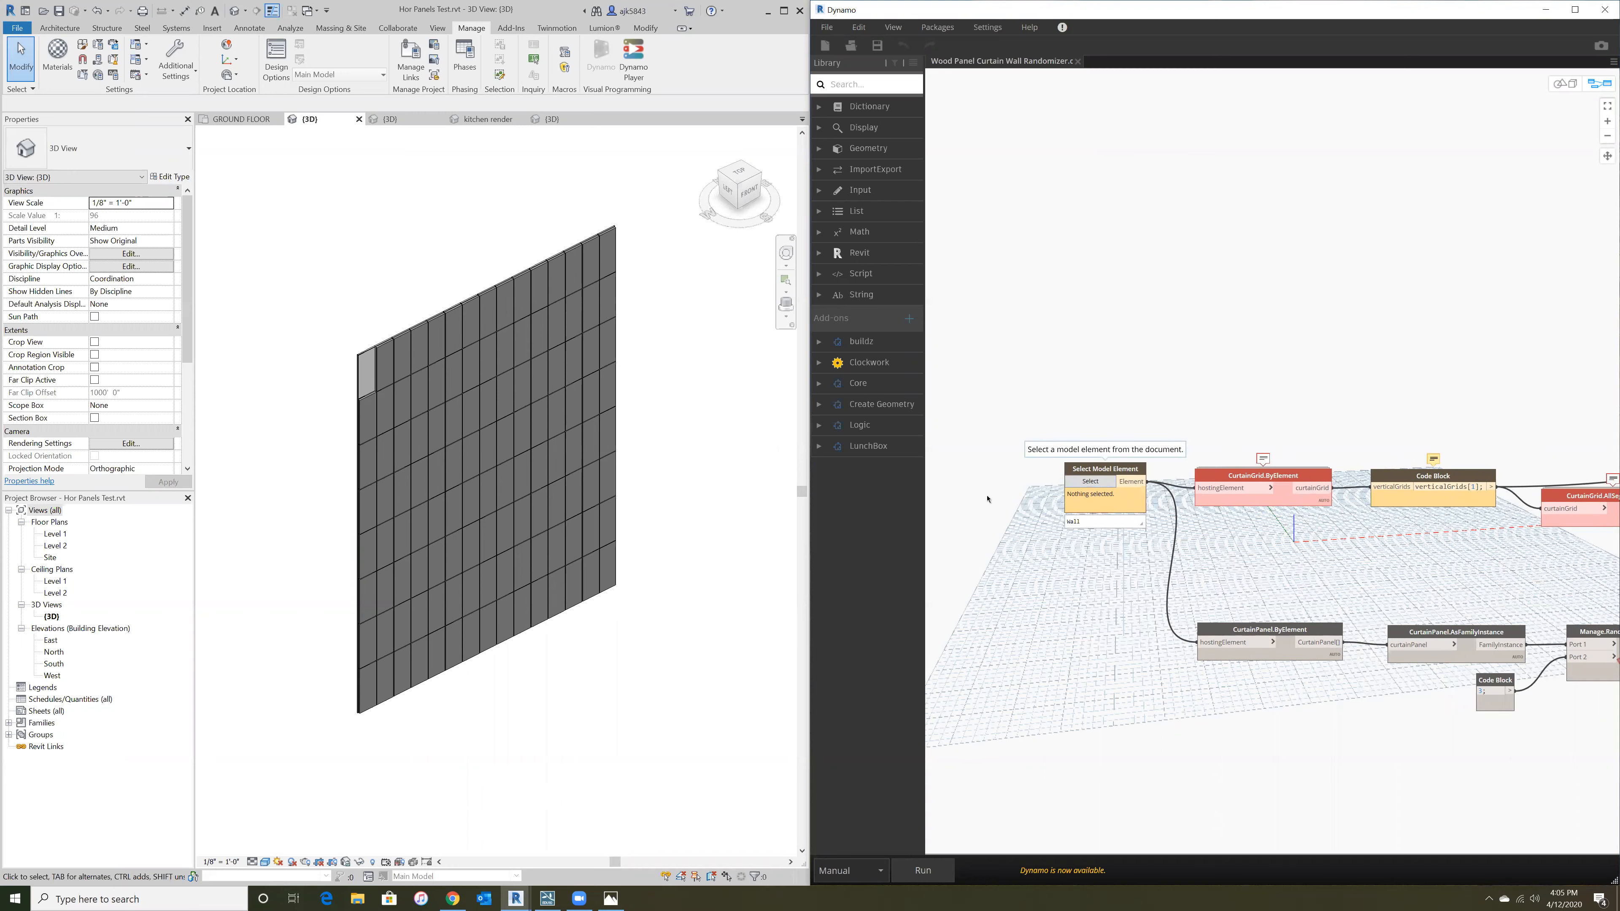
{"action": "scroll", "coordinate": [980, 438], "scroll_direction": "down", "scroll_amount": 4}
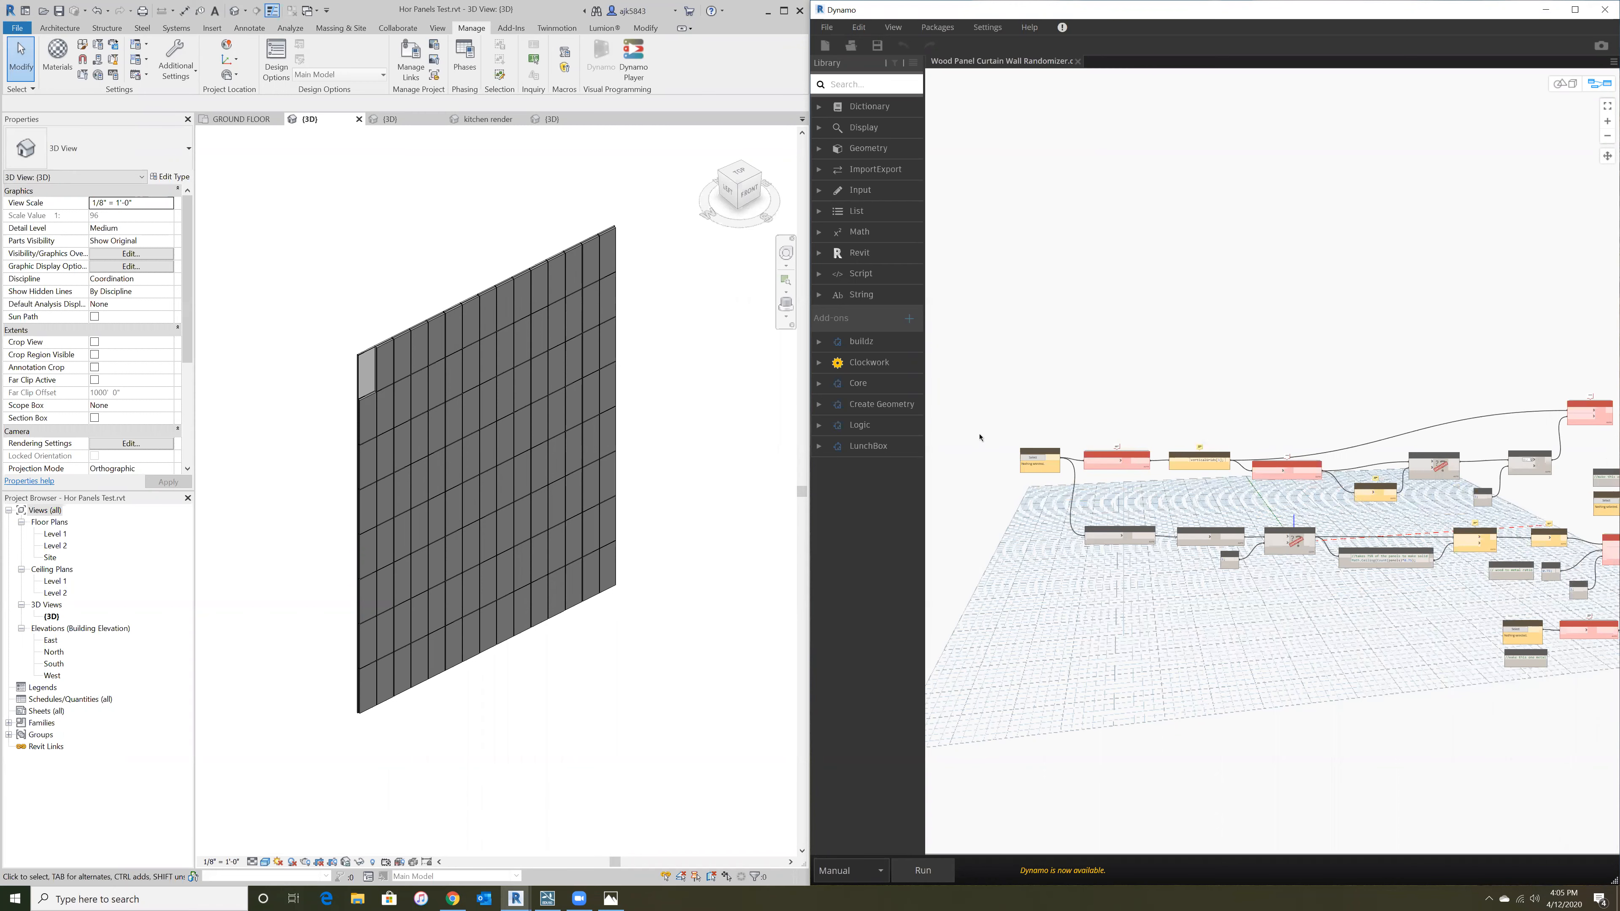
{"action": "scroll", "coordinate": [981, 438], "scroll_direction": "down", "scroll_amount": 2}
{"action": "scroll", "coordinate": [1045, 466], "scroll_direction": "up", "scroll_amount": 6}
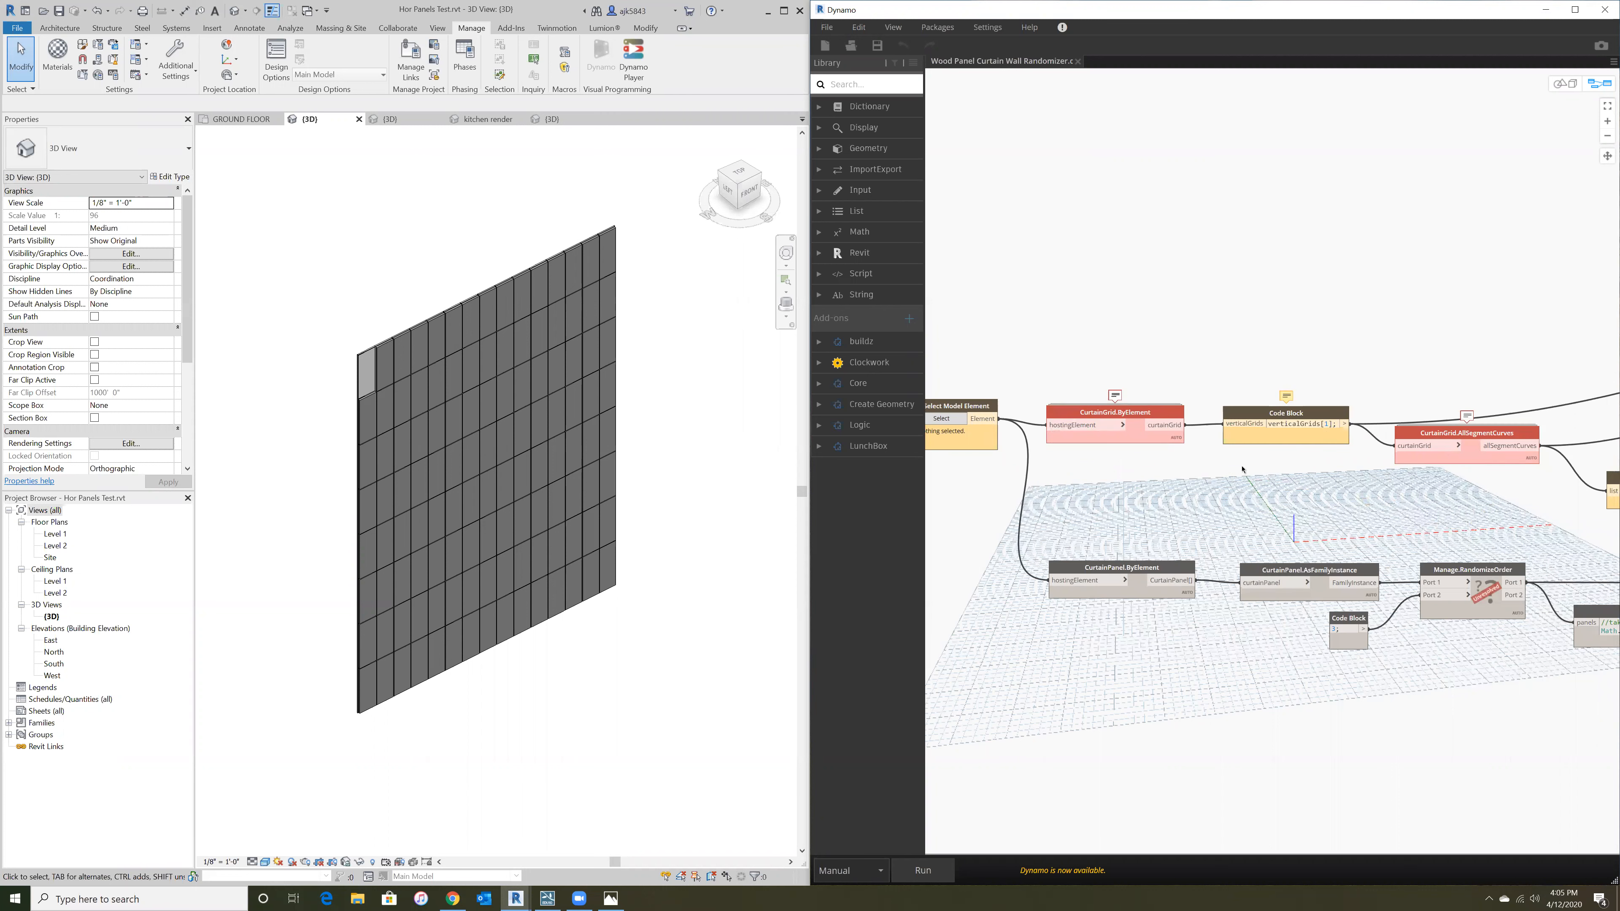
{"action": "scroll", "coordinate": [1242, 469], "scroll_direction": "down", "scroll_amount": 1}
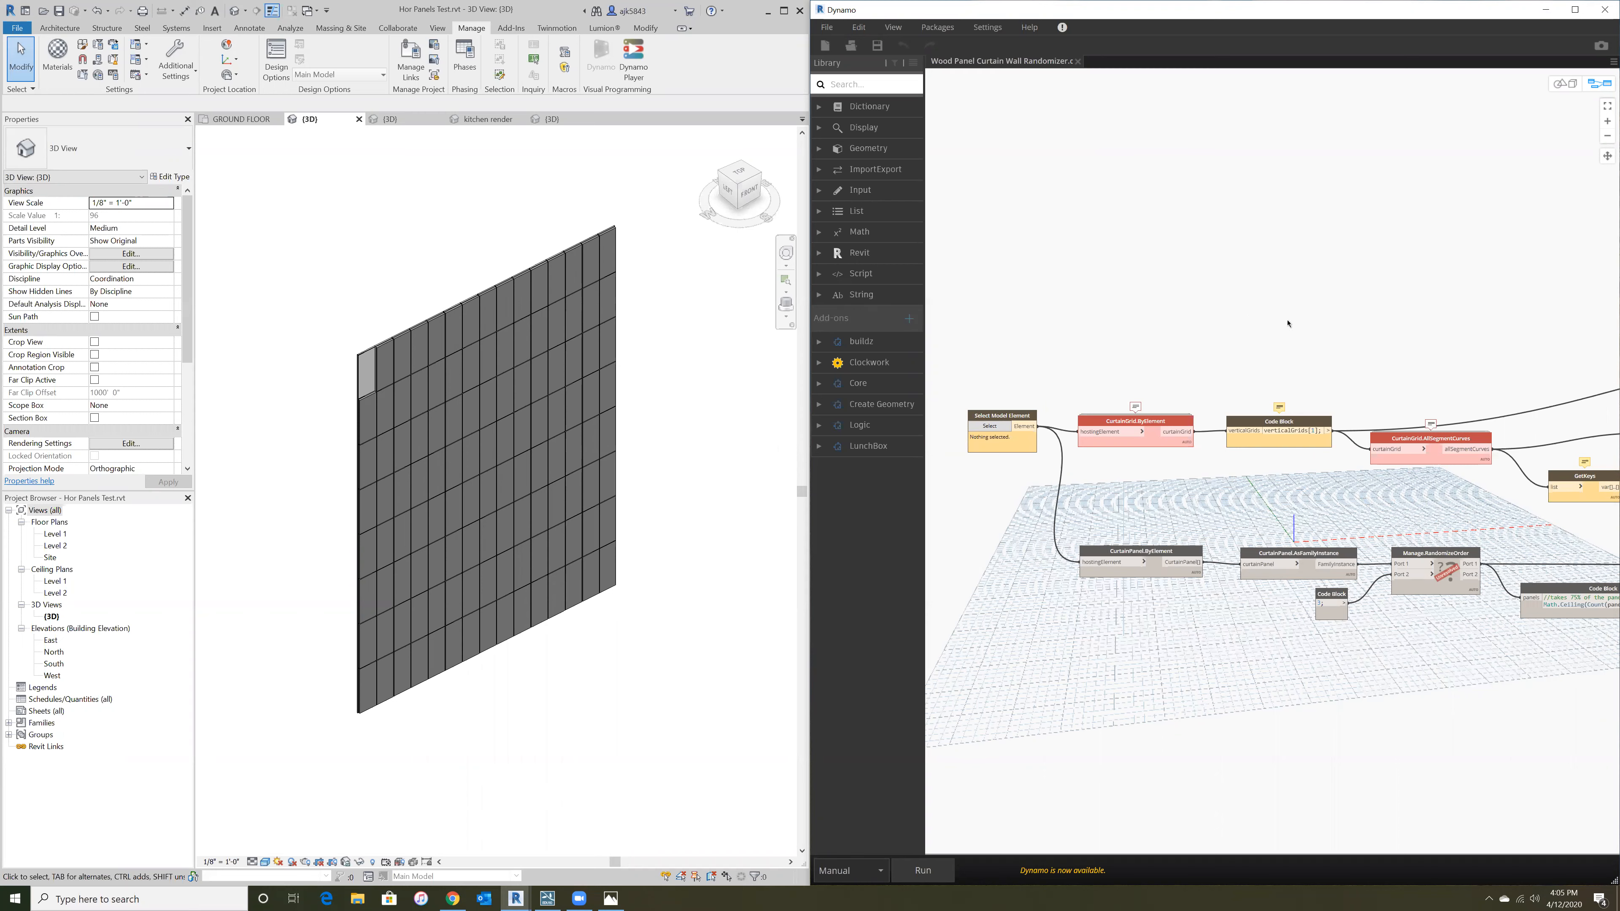
{"action": "scroll", "coordinate": [959, 434], "scroll_direction": "up", "scroll_amount": 5}
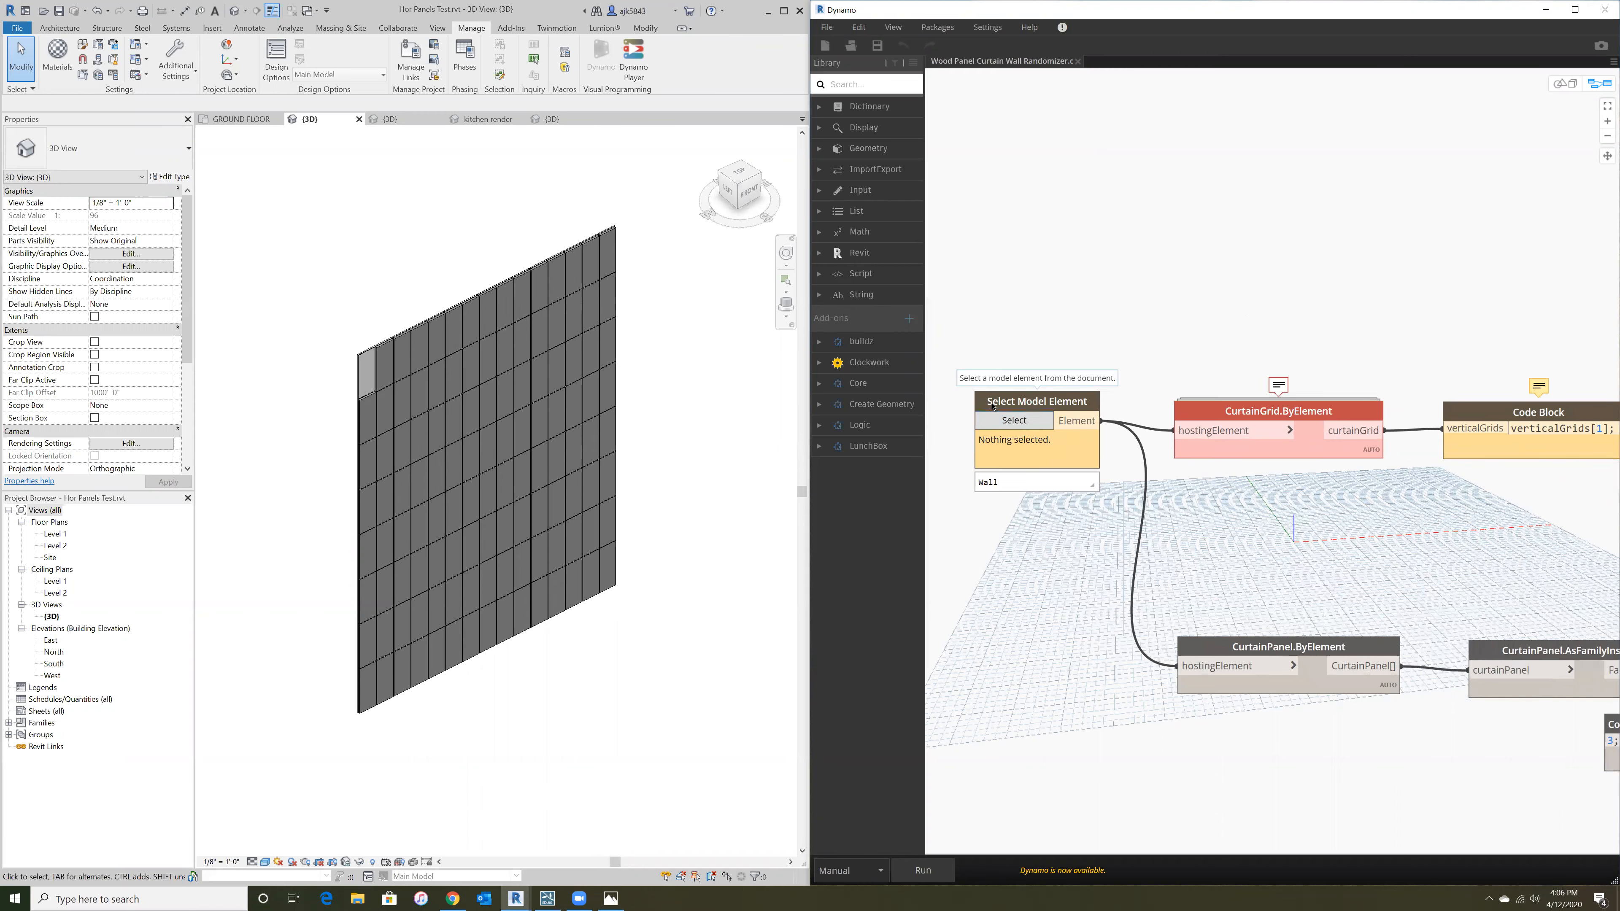
- Assign the whole curtain wall to the Select Model Element node that starts the graph
{"action": "scroll", "coordinate": [970, 391], "scroll_direction": "down", "scroll_amount": 2}
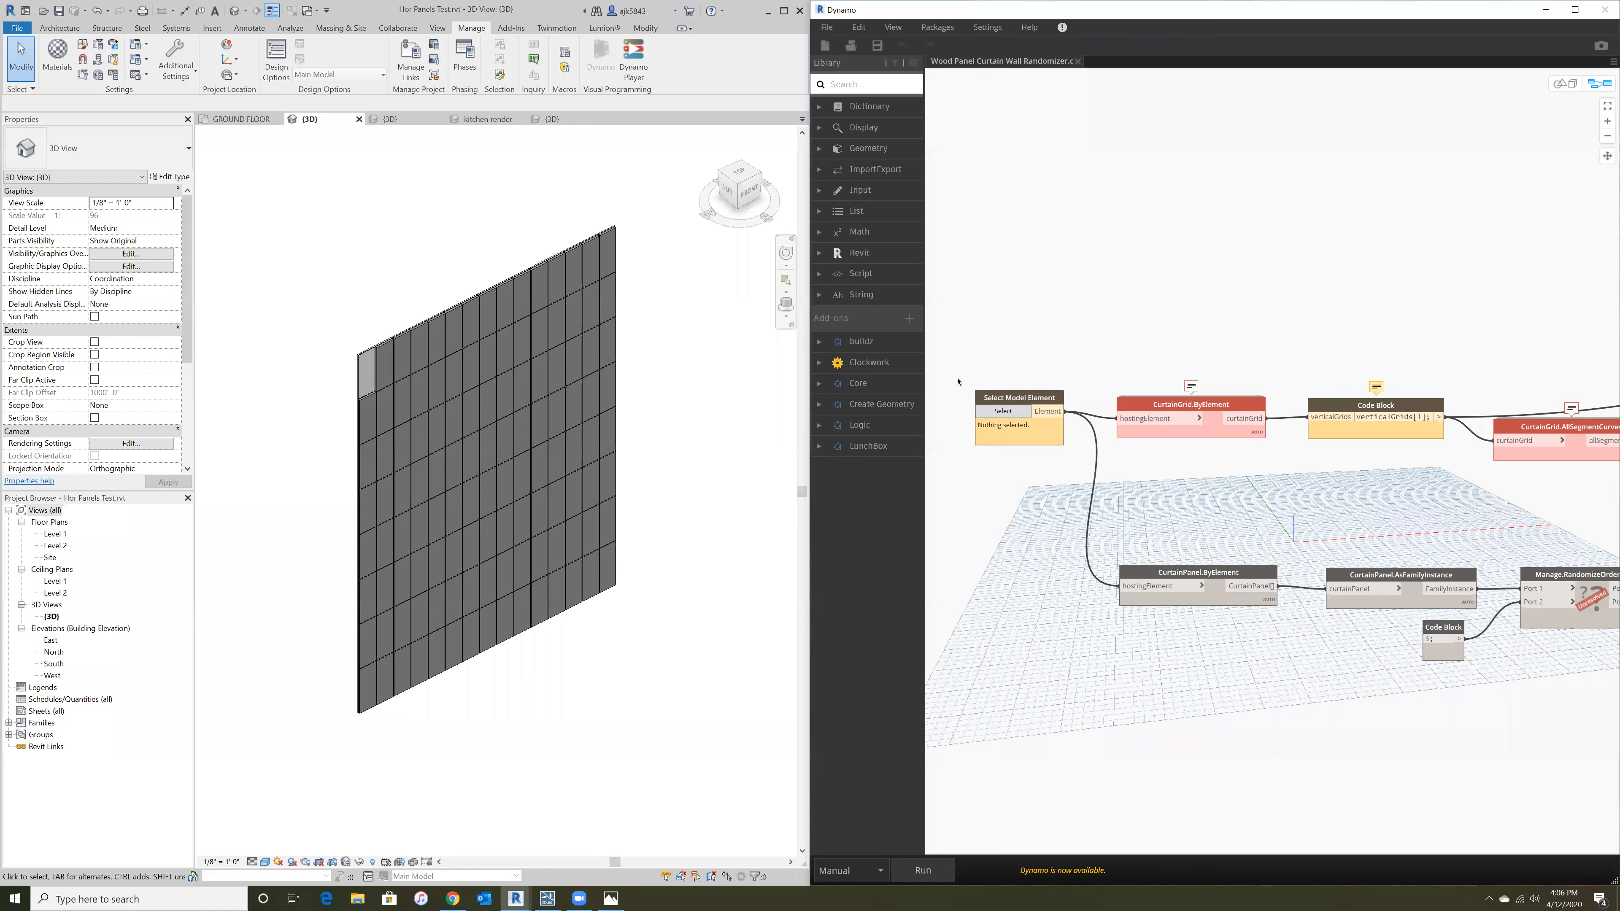
{"action": "scroll", "coordinate": [949, 376], "scroll_direction": "down", "scroll_amount": 5}
{"action": "scroll", "coordinate": [967, 399], "scroll_direction": "up", "scroll_amount": 6}
{"action": "scroll", "coordinate": [967, 398], "scroll_direction": "up", "scroll_amount": 2}
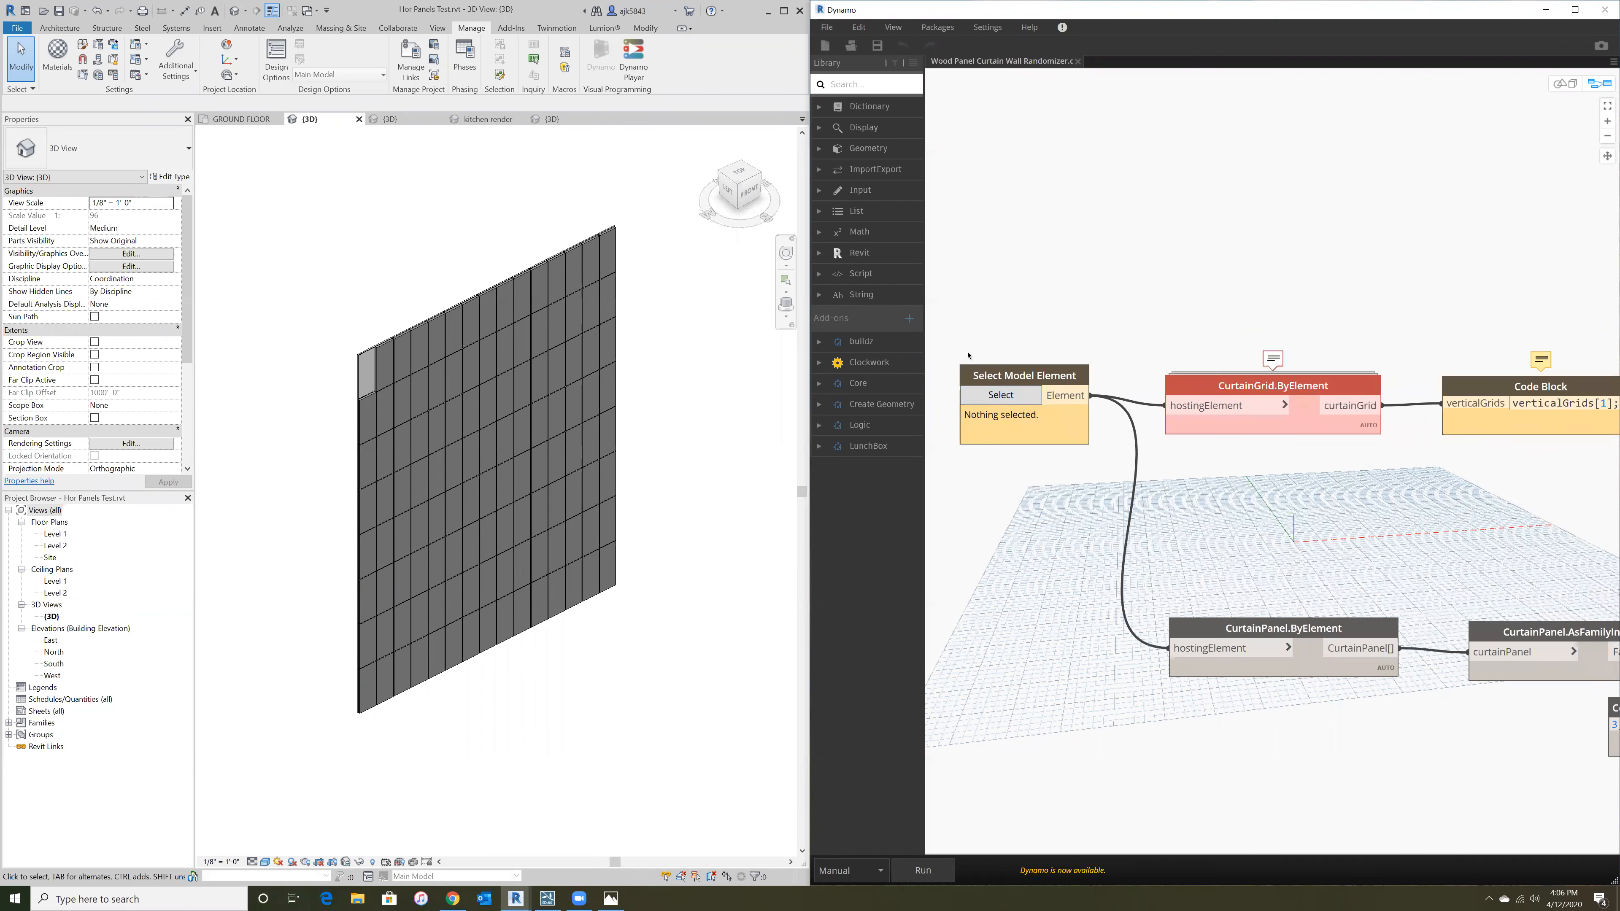
{"action": "left_click", "coordinate": [1010, 397]}
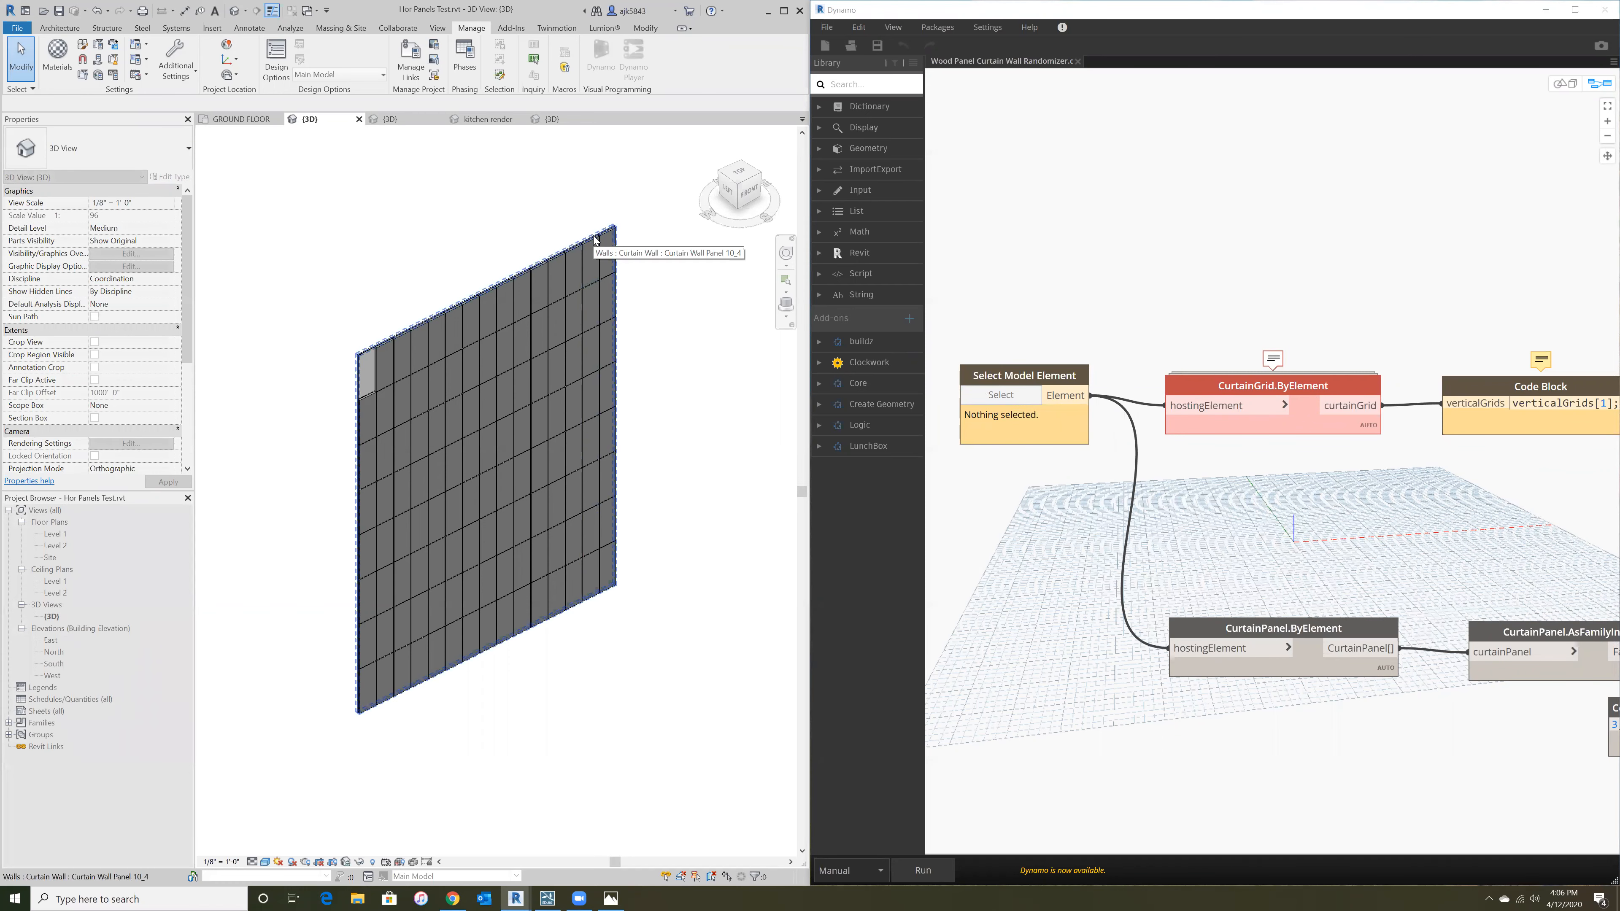
{"action": "left_click", "coordinate": [594, 240]}
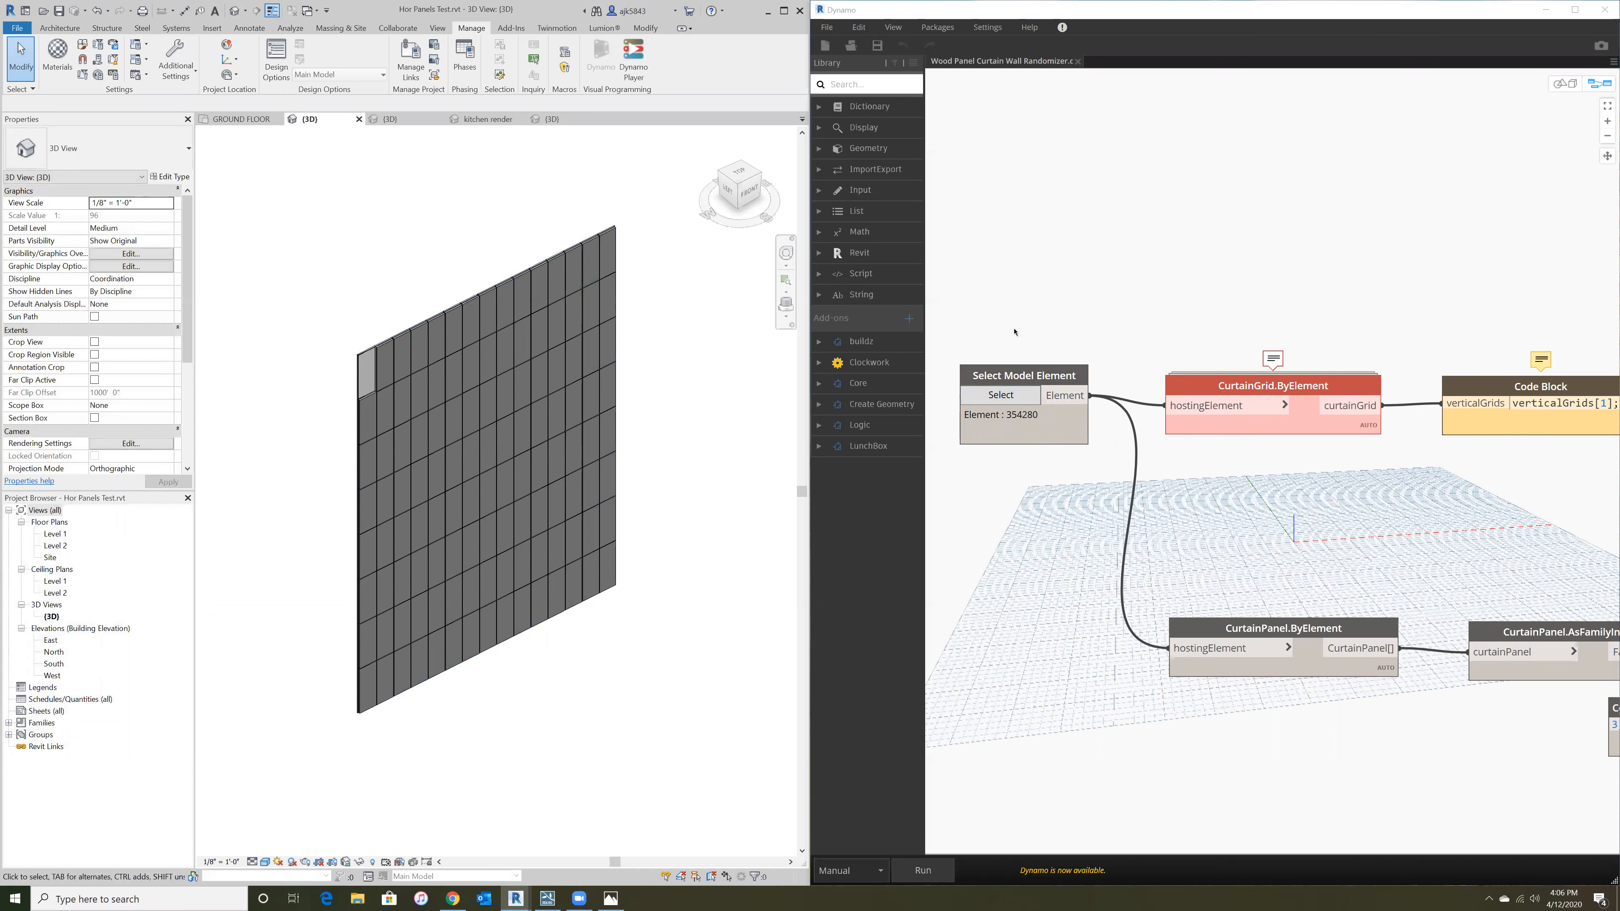
- Assign the lighter panel in the wall's upper corner to the Select Model Element node marked "make this one wood"
{"action": "scroll", "coordinate": [1014, 367], "scroll_direction": "down", "scroll_amount": 6}
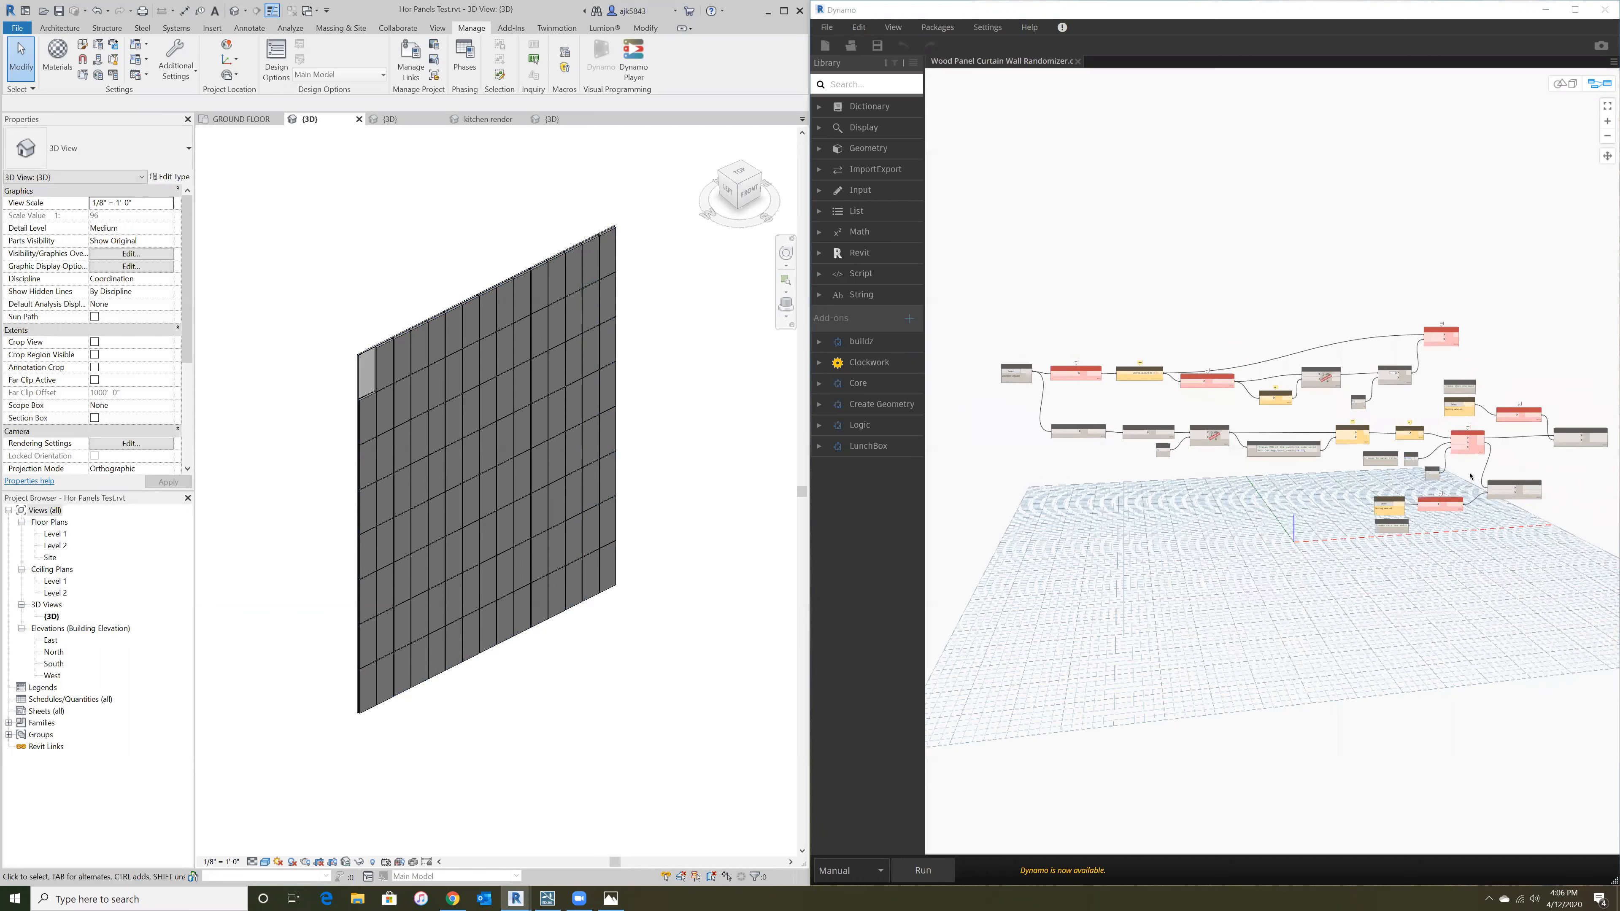
{"action": "scroll", "coordinate": [1471, 476], "scroll_direction": "up", "scroll_amount": 5}
{"action": "scroll", "coordinate": [1544, 484], "scroll_direction": "up", "scroll_amount": 4}
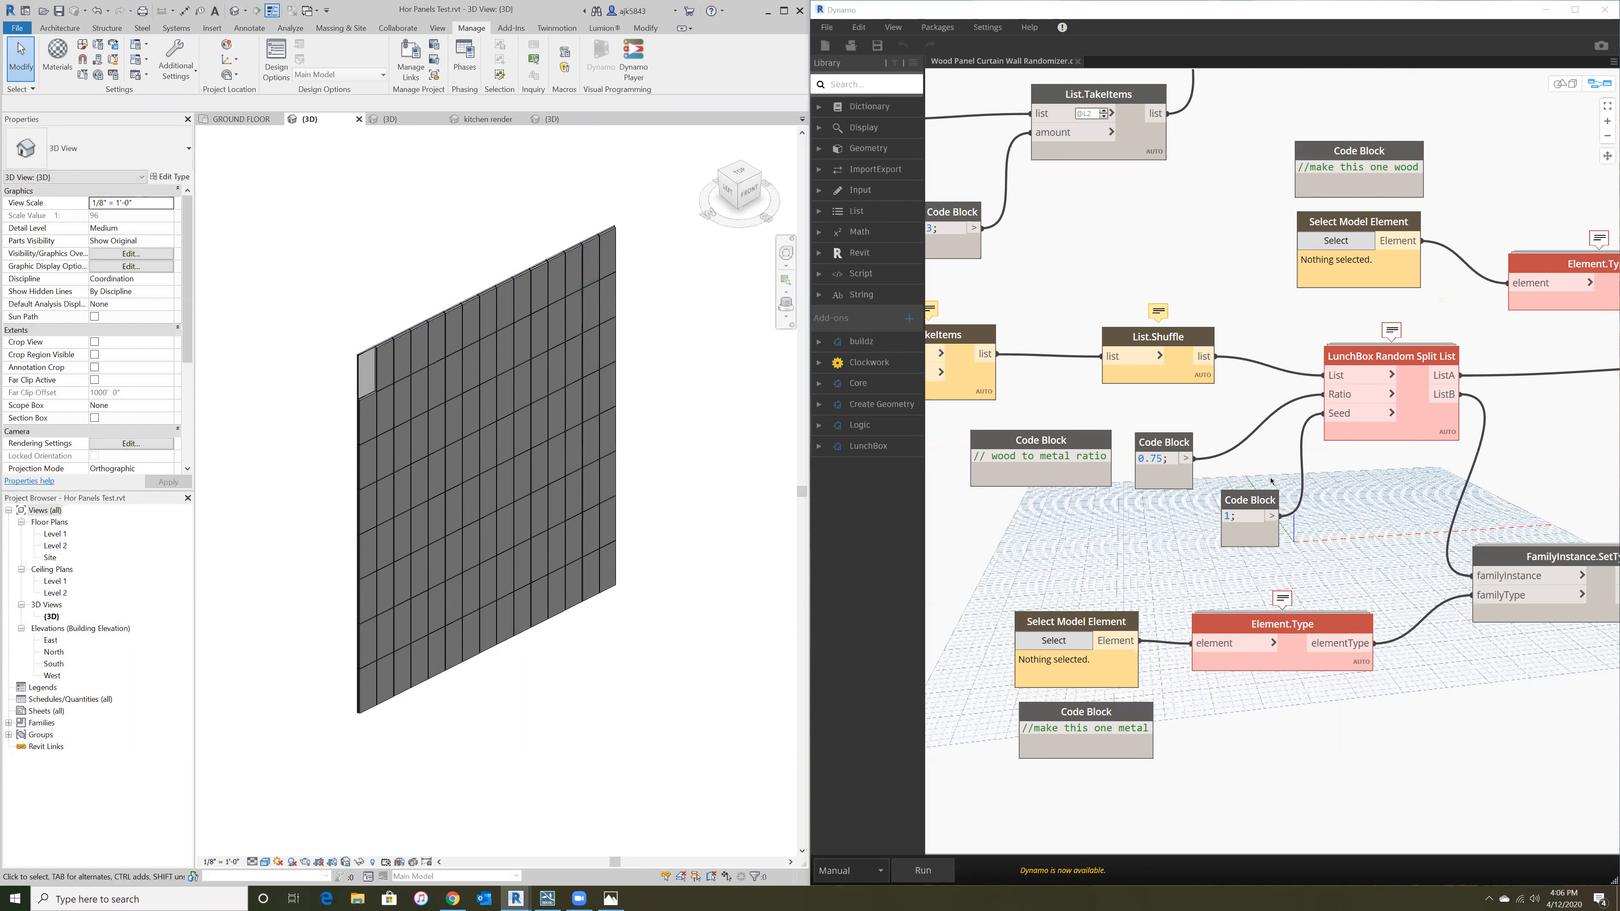
{"action": "left_click", "coordinate": [1336, 240]}
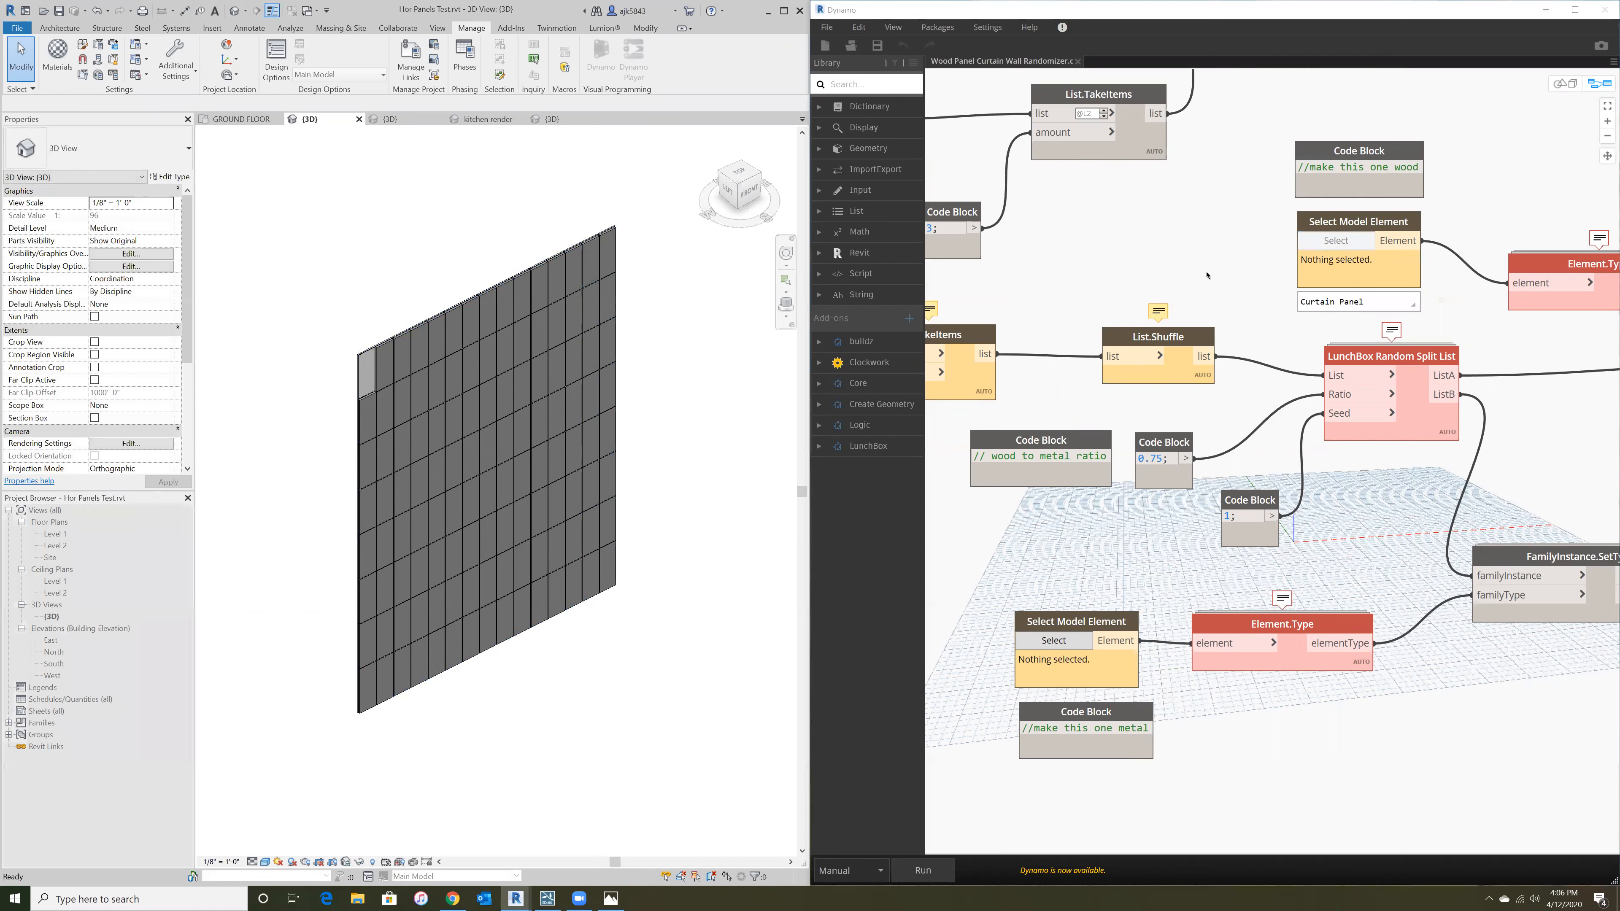
{"action": "left_click", "coordinate": [366, 359]}
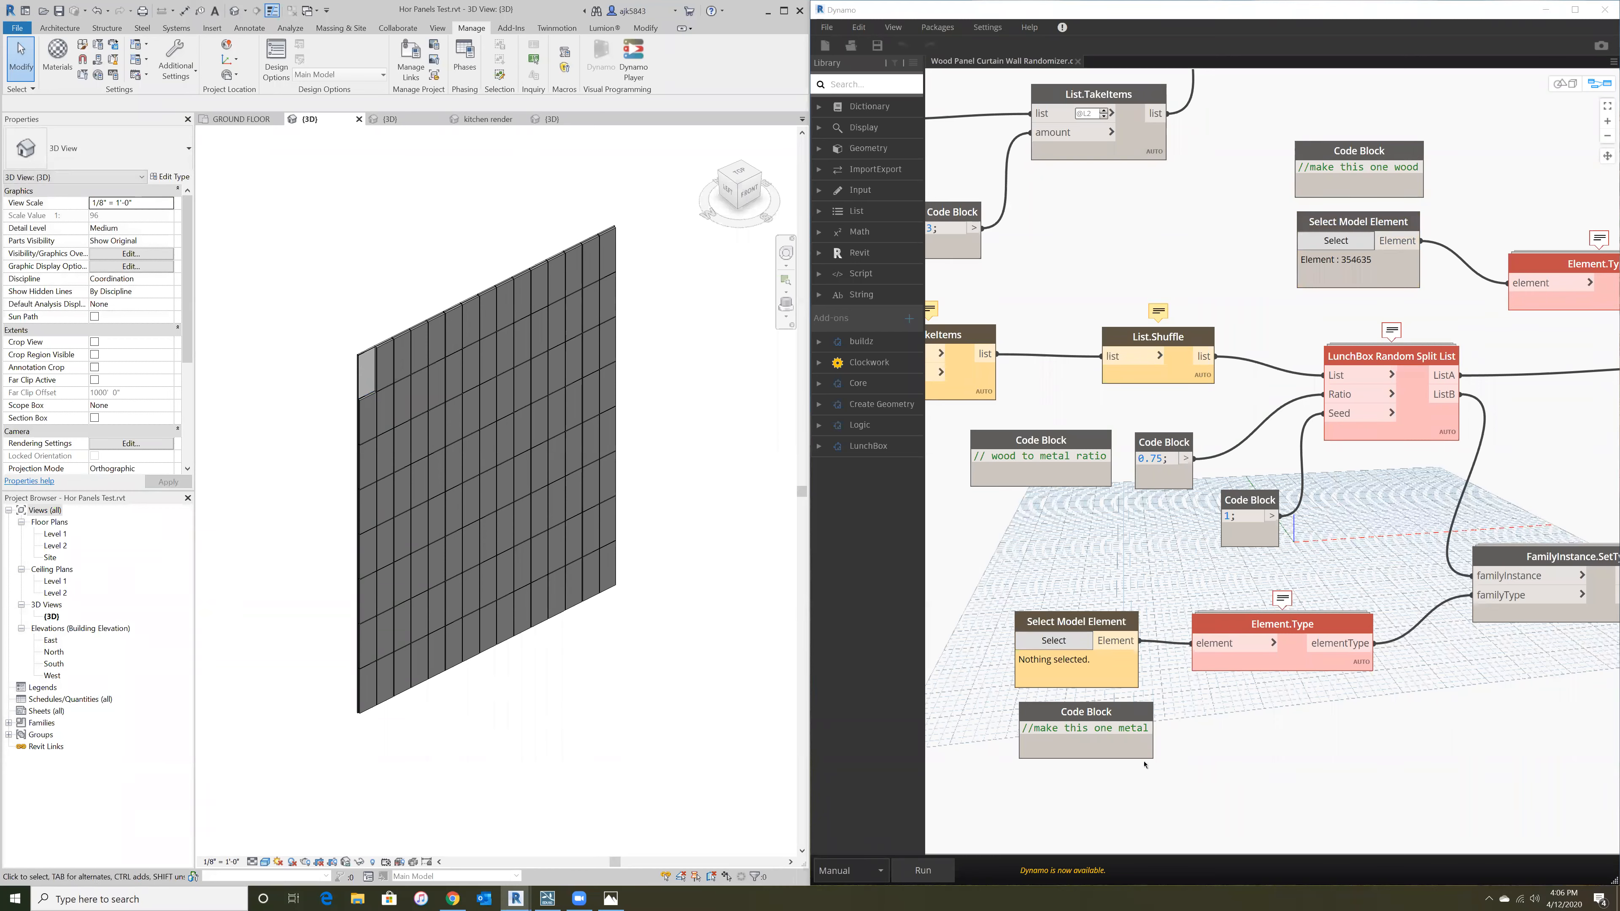
- Assign the dark panel beside the lighter corner panel to the Select Model Element node marked "make this one metal"
{"action": "left_click", "coordinate": [1056, 642]}
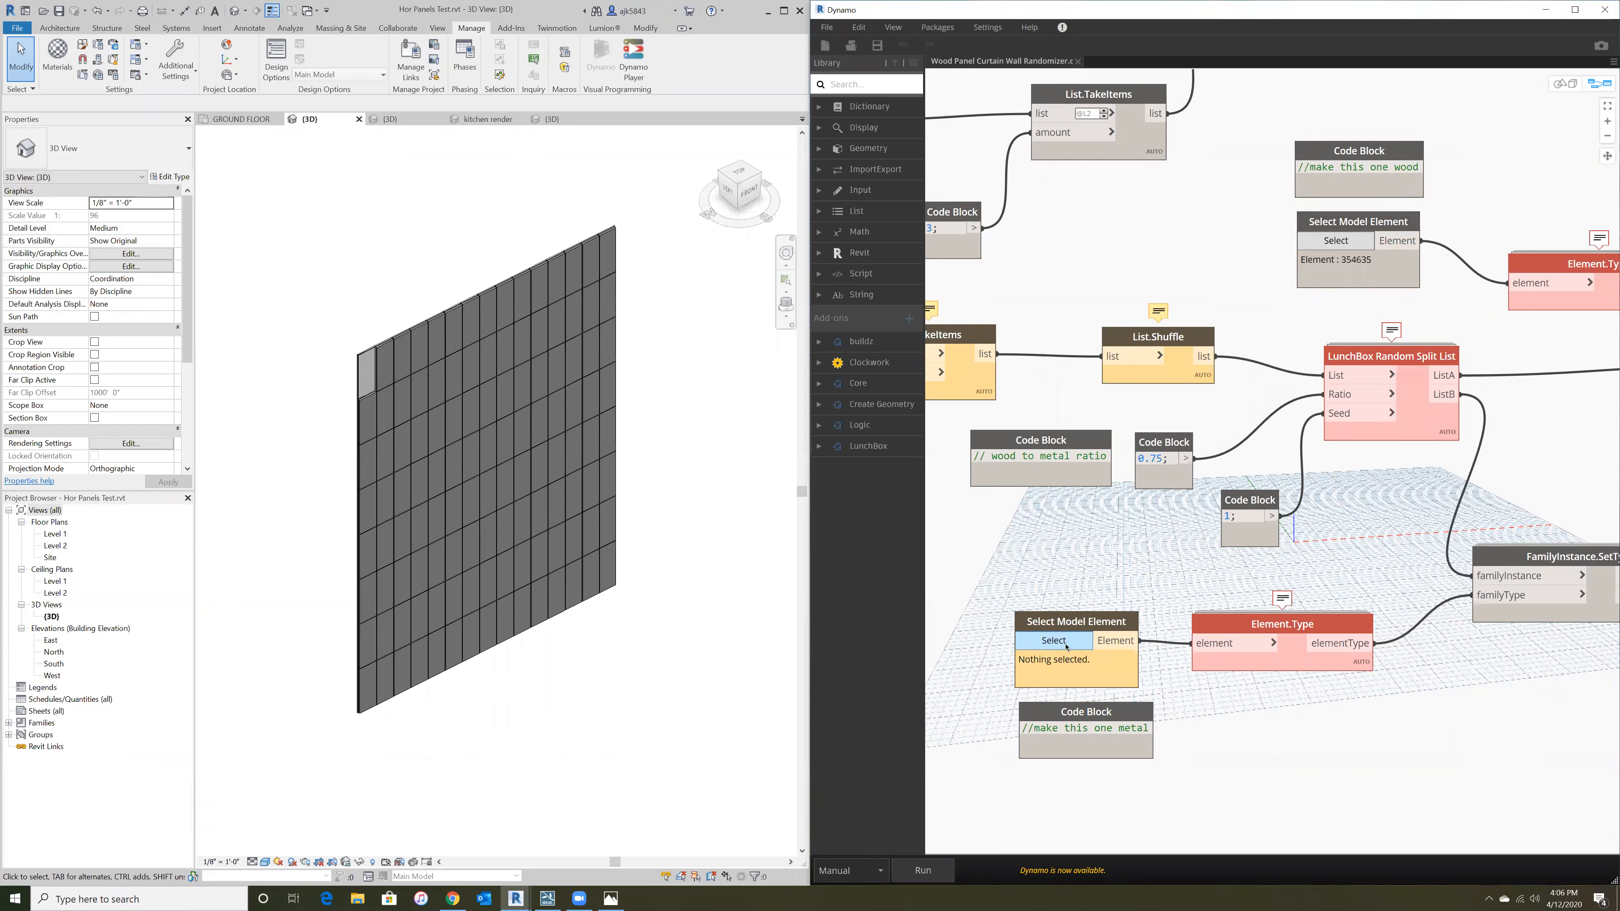
{"action": "left_click", "coordinate": [386, 348]}
{"action": "scroll", "coordinate": [1481, 686], "scroll_direction": "down", "scroll_amount": 5}
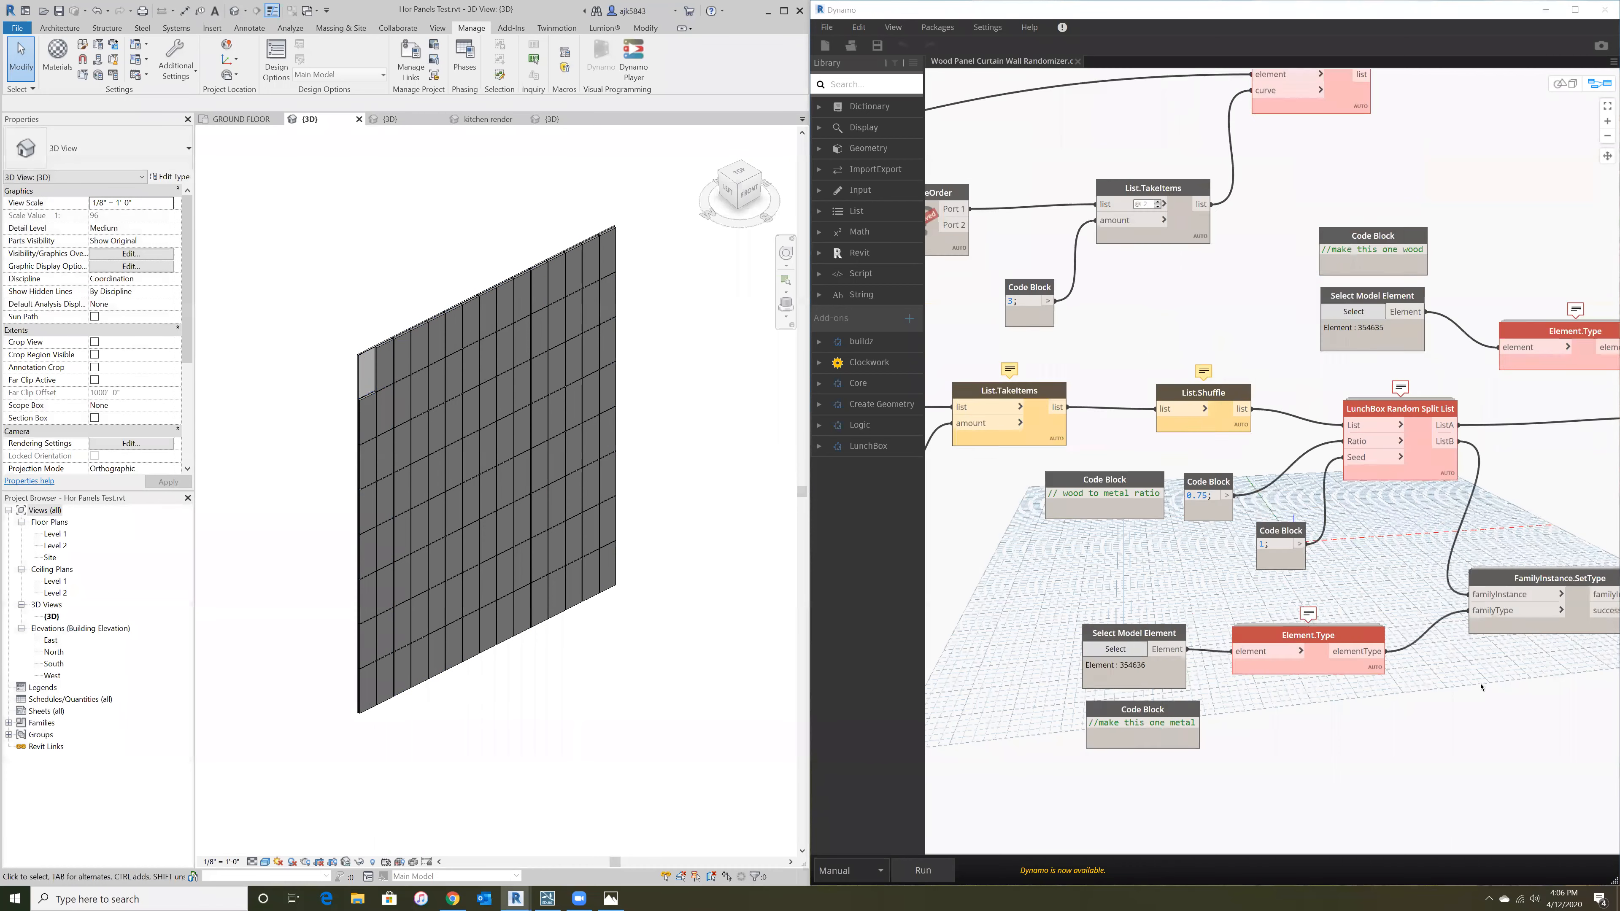
- Trace the graph's curtain grid branch, including the AllSegmentCurves, GetKeys and RandomizeOrder nodes
{"action": "scroll", "coordinate": [1480, 686], "scroll_direction": "down", "scroll_amount": 3}
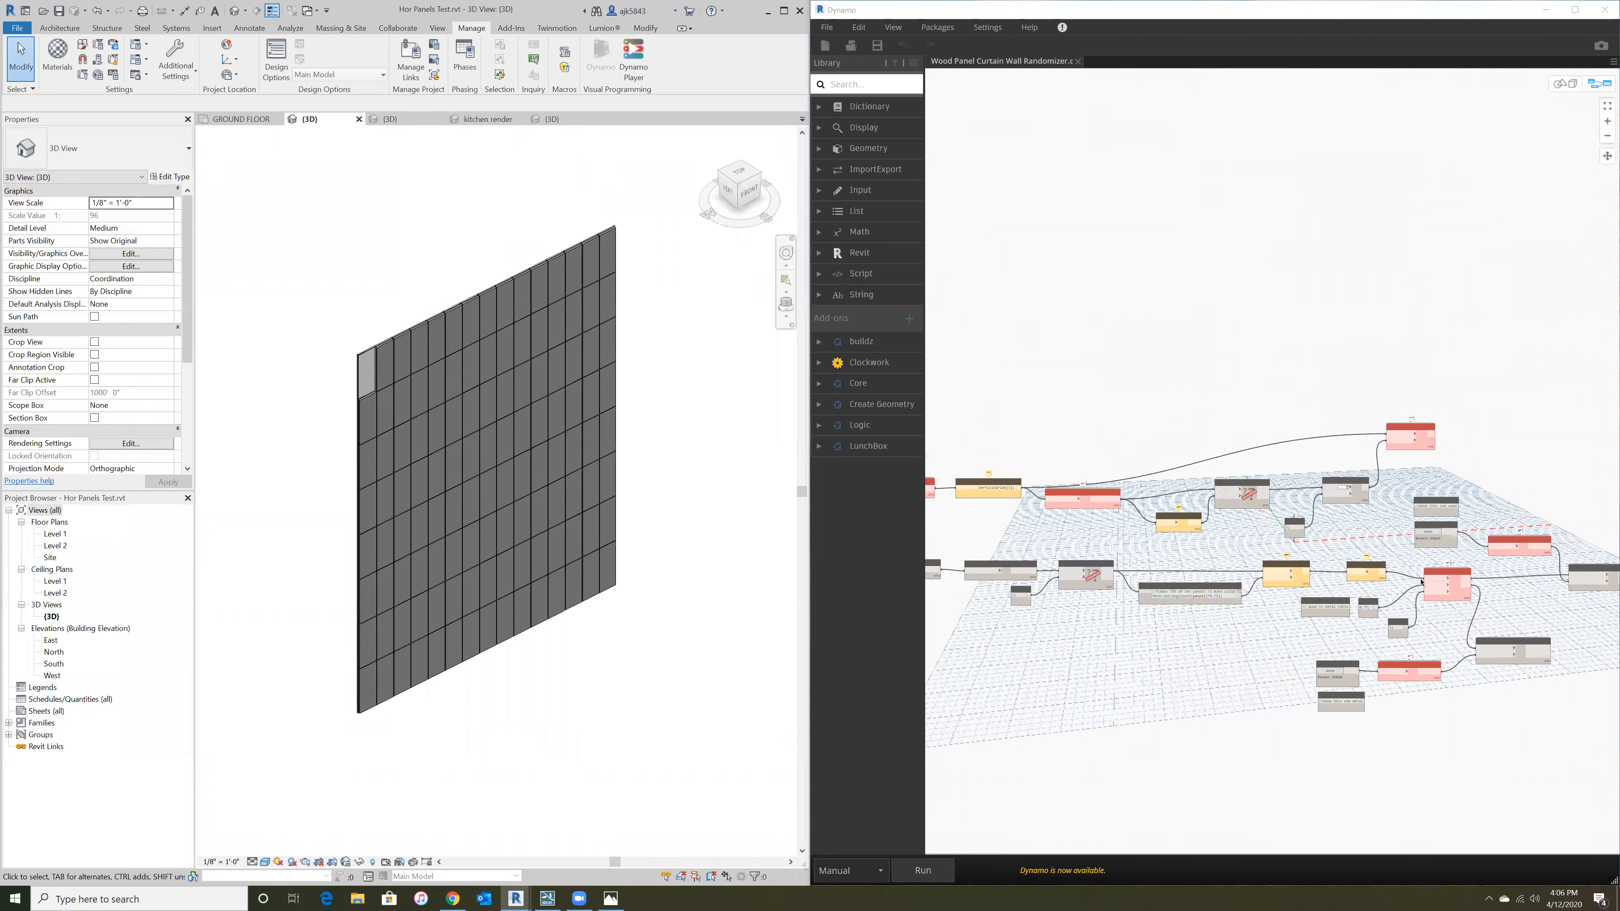
{"action": "scroll", "coordinate": [1445, 600], "scroll_direction": "up", "scroll_amount": 4}
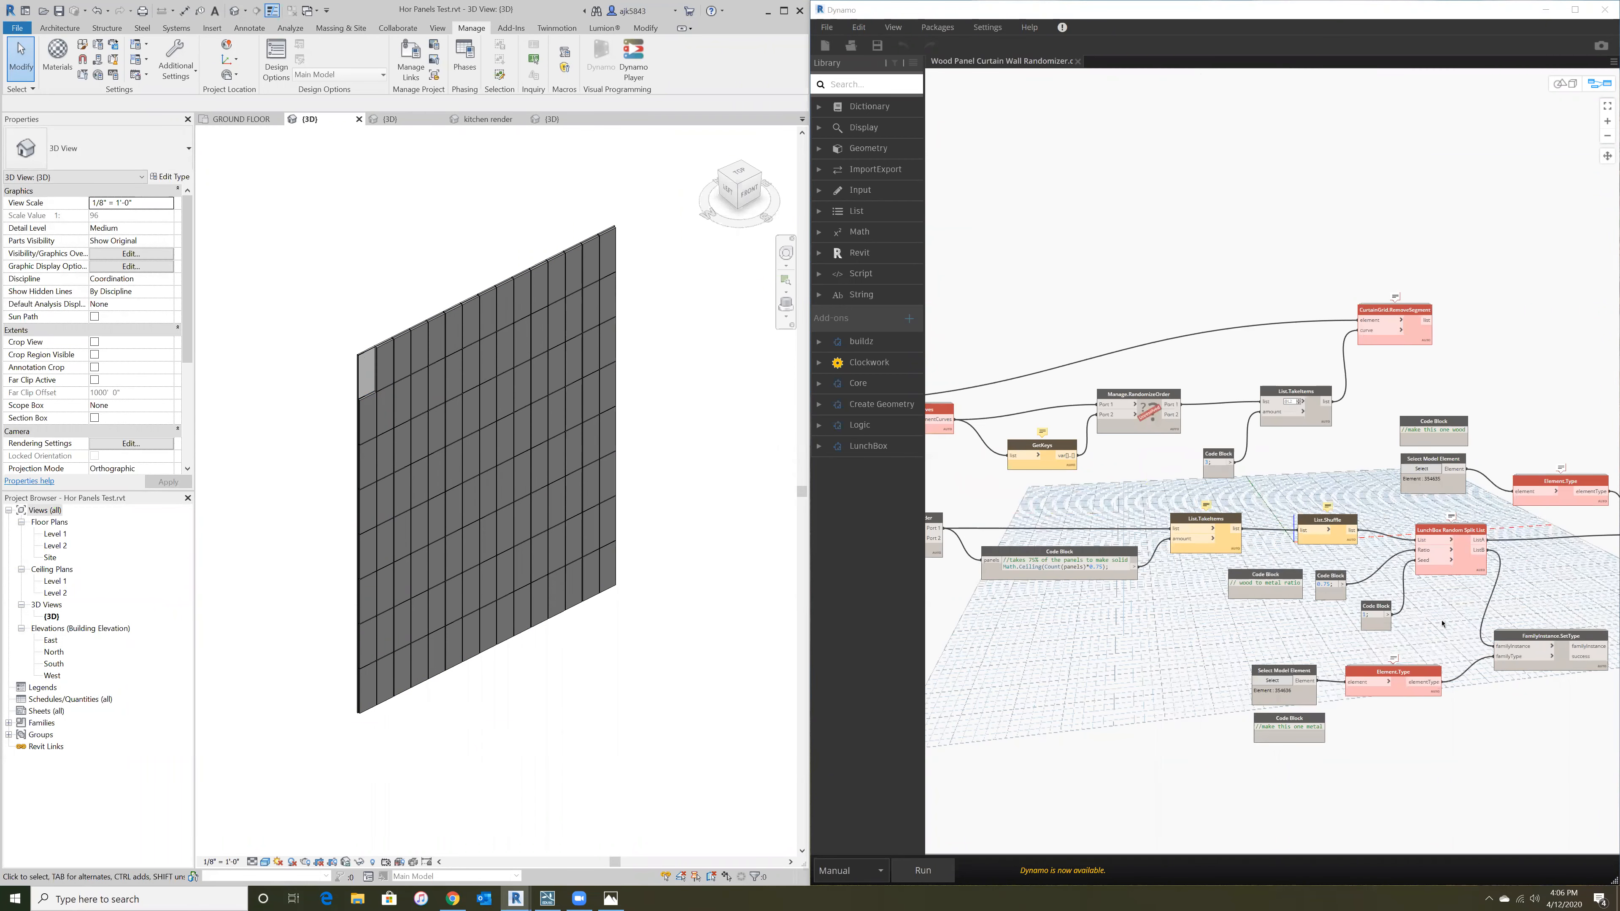
{"action": "scroll", "coordinate": [1459, 617], "scroll_direction": "down", "scroll_amount": 3}
{"action": "scroll", "coordinate": [1123, 516], "scroll_direction": "up", "scroll_amount": 5}
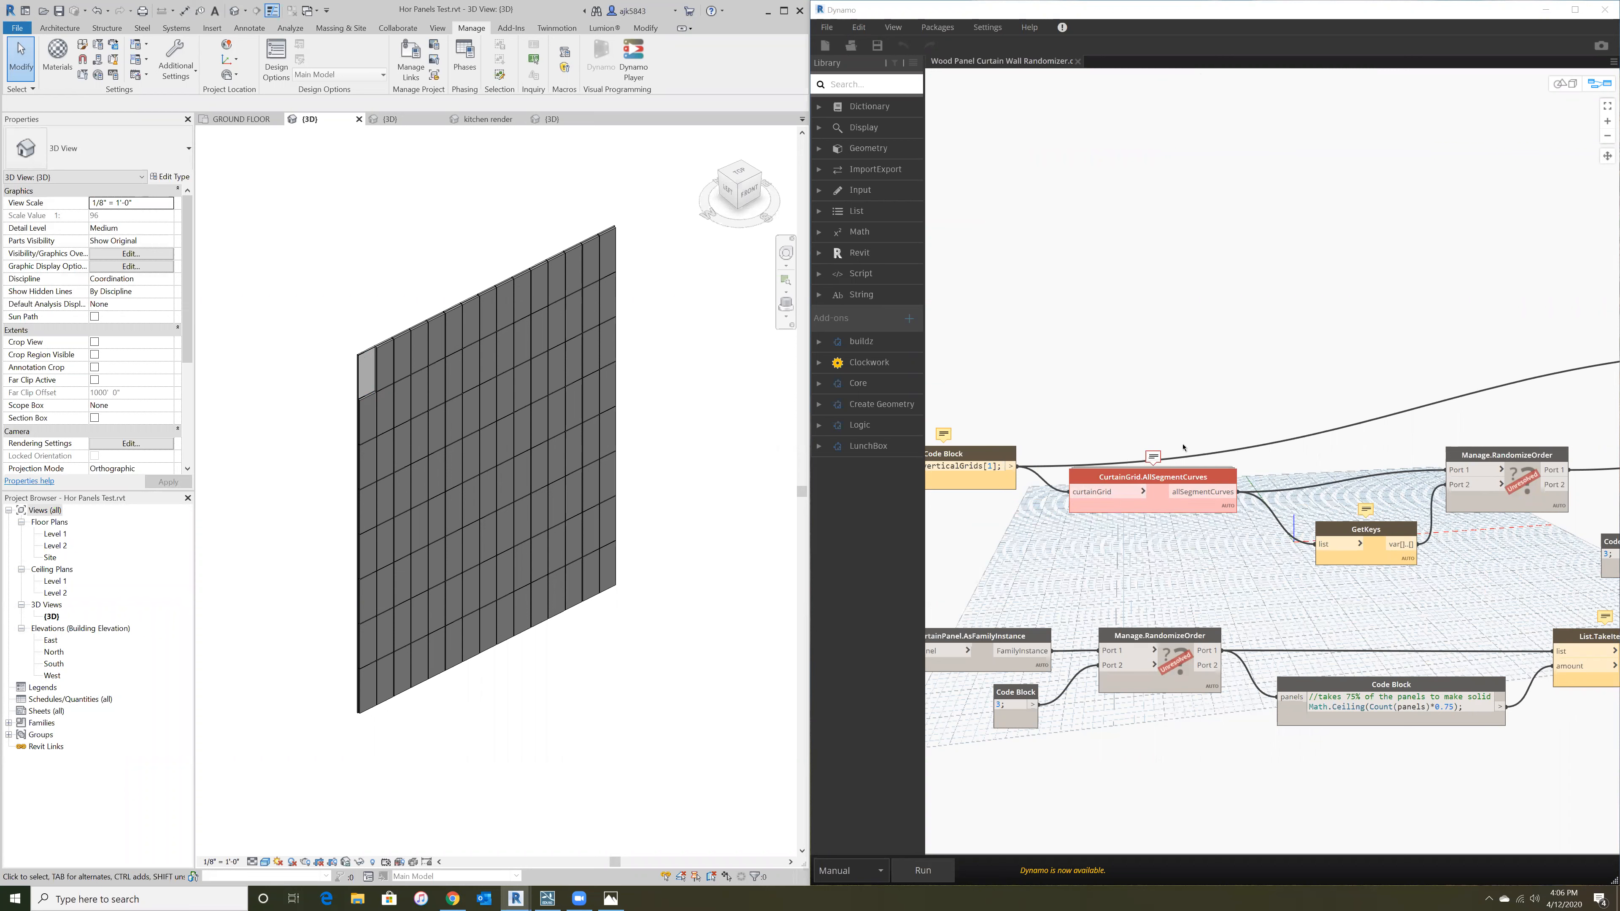
{"action": "scroll", "coordinate": [1122, 468], "scroll_direction": "down", "scroll_amount": 5}
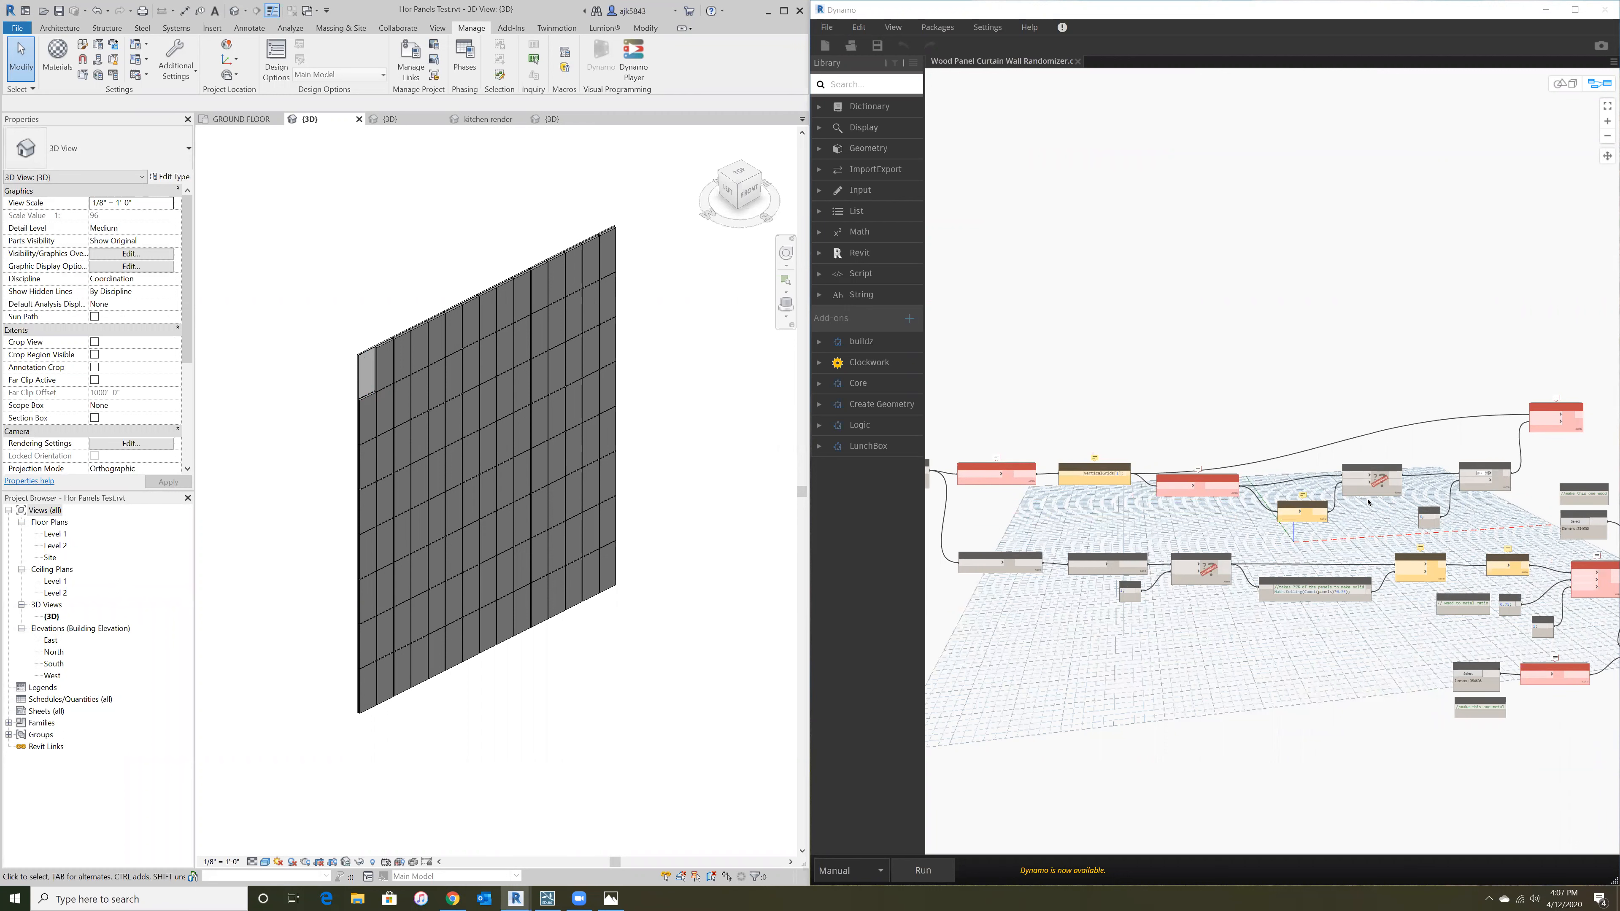
{"action": "scroll", "coordinate": [1227, 481], "scroll_direction": "down", "scroll_amount": 3}
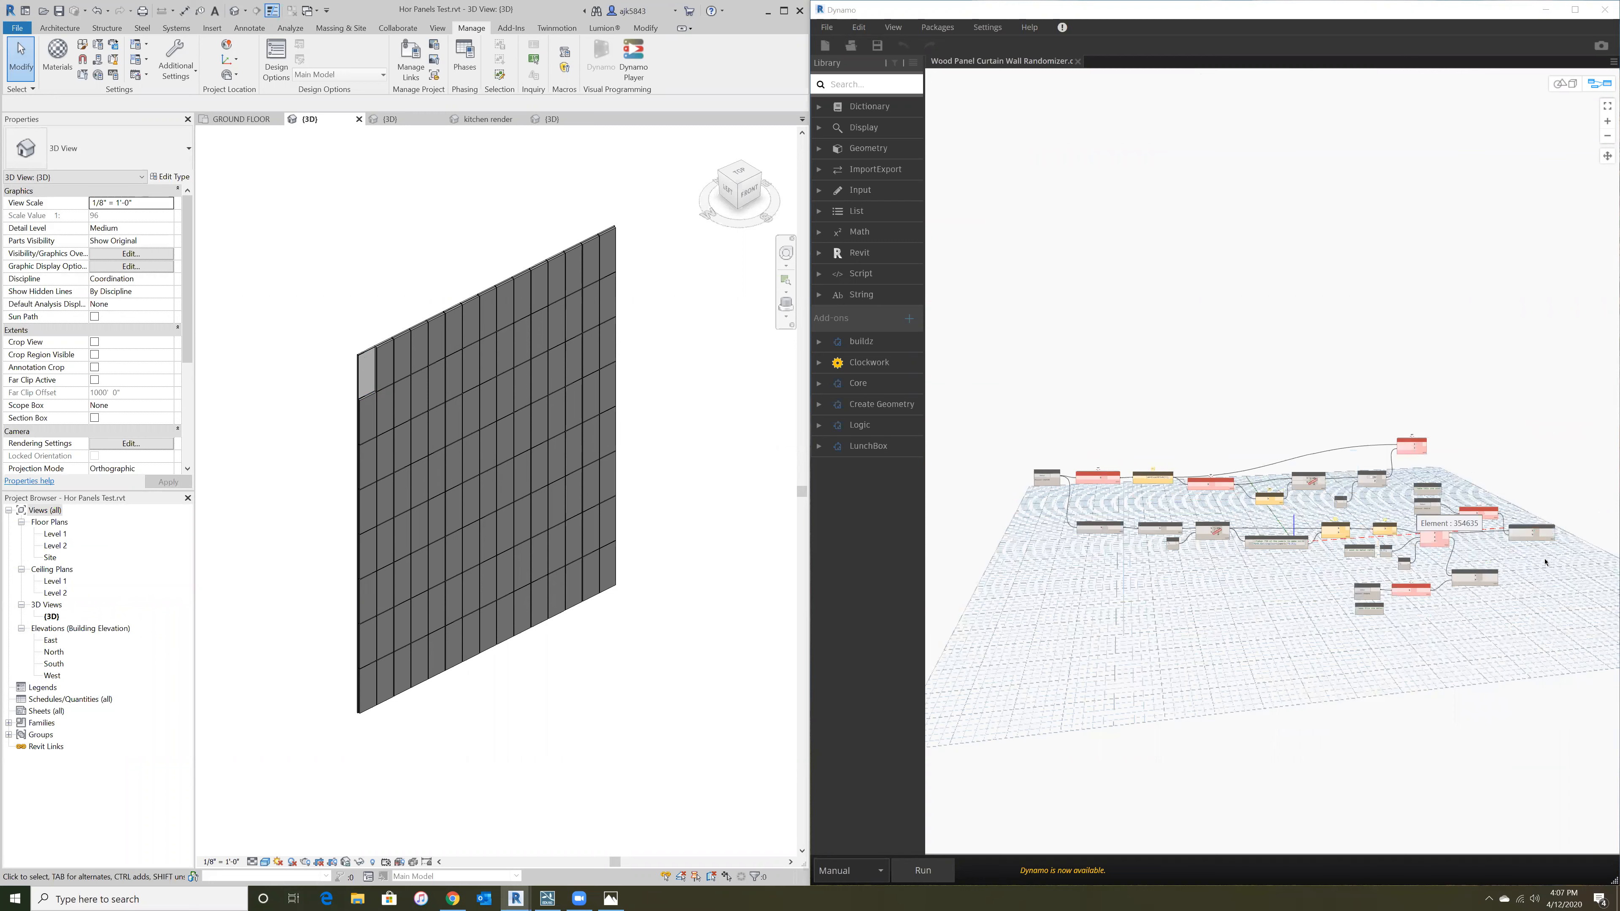
{"action": "scroll", "coordinate": [1225, 547], "scroll_direction": "up", "scroll_amount": 3}
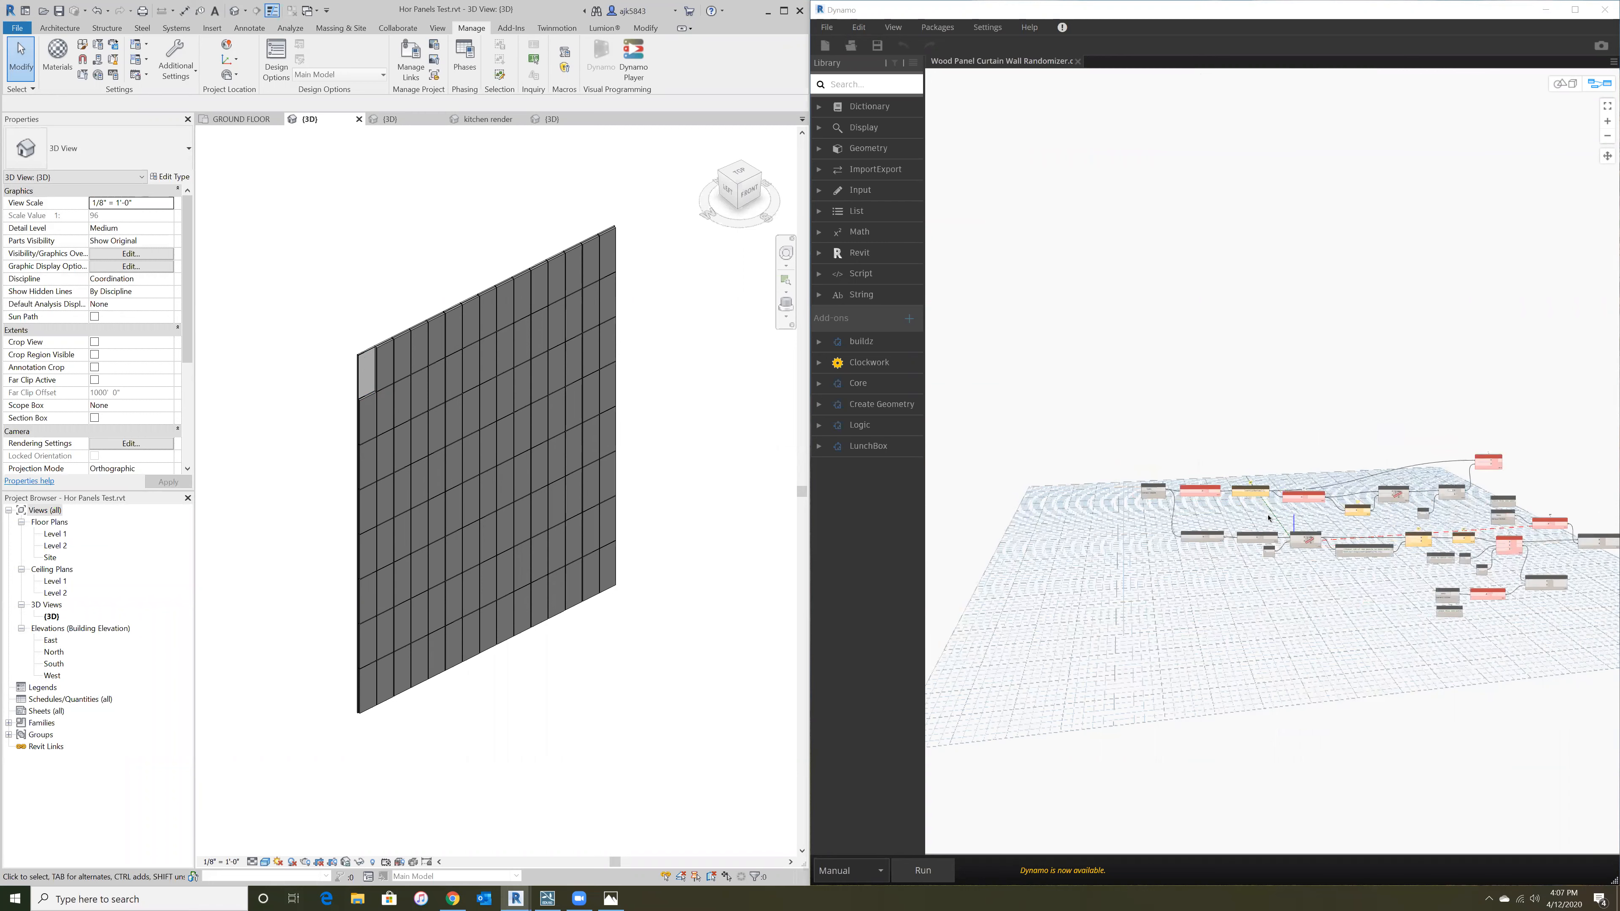
- Examine the graph's panel branch, including the code block that sets the share of solid panels and its List.TakeItems node
{"action": "left_click", "coordinate": [876, 878]}
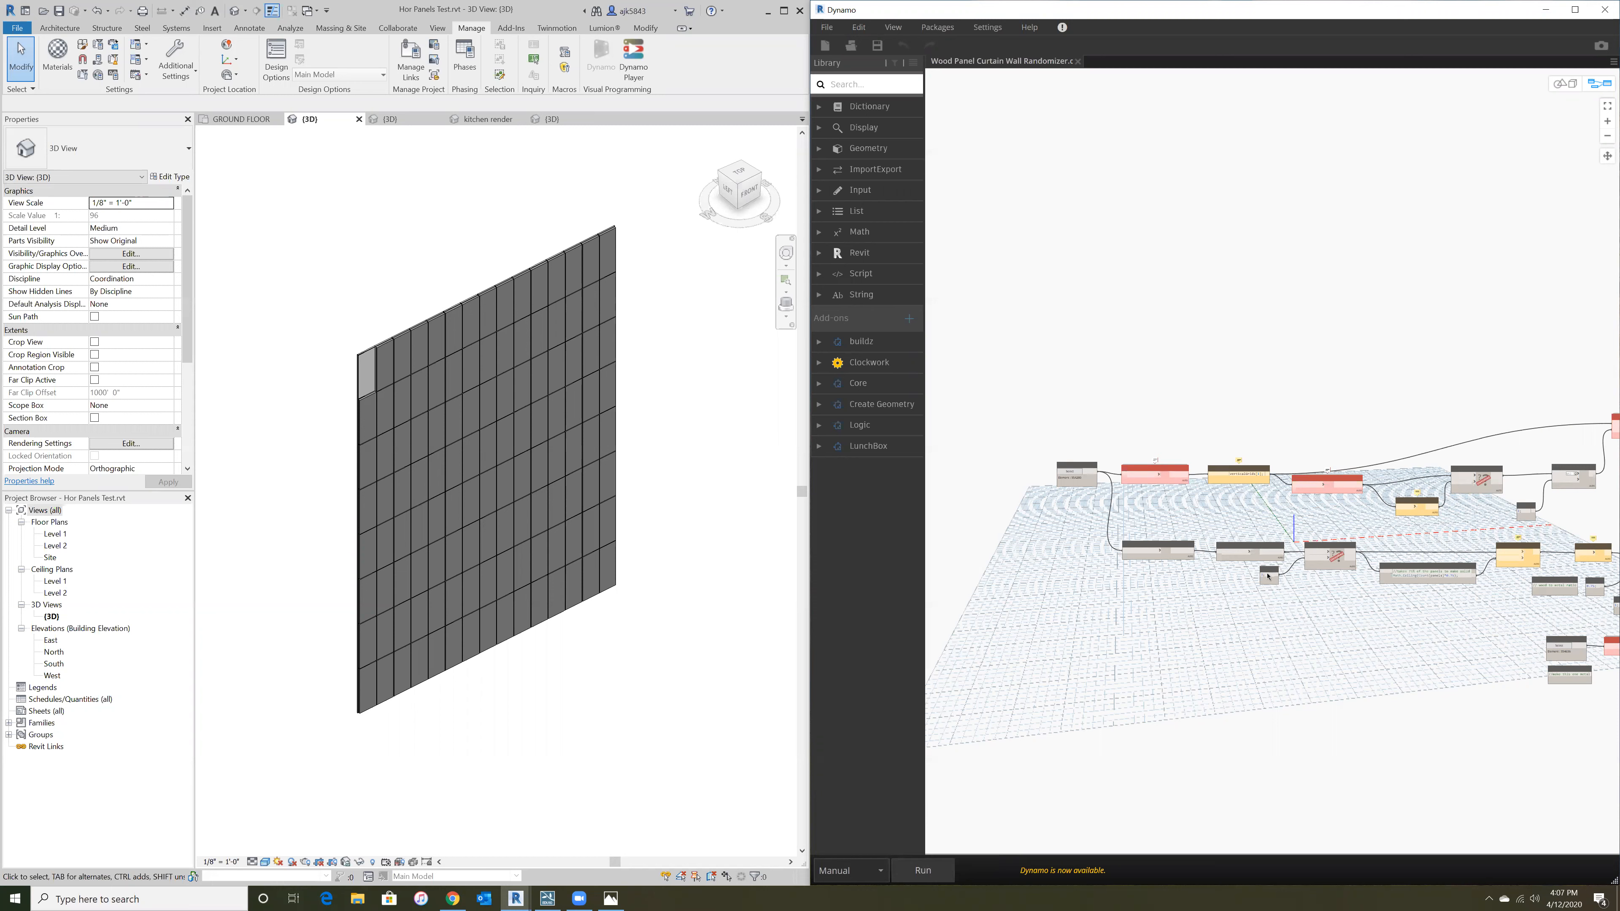
{"action": "right_click", "coordinate": [1305, 646]}
{"action": "left_click", "coordinate": [1433, 648]}
{"action": "middle_click_drag", "start_coordinate": [1434, 647], "coordinate": [1273, 638]}
{"action": "scroll", "coordinate": [1305, 630], "scroll_direction": "down", "scroll_amount": 2}
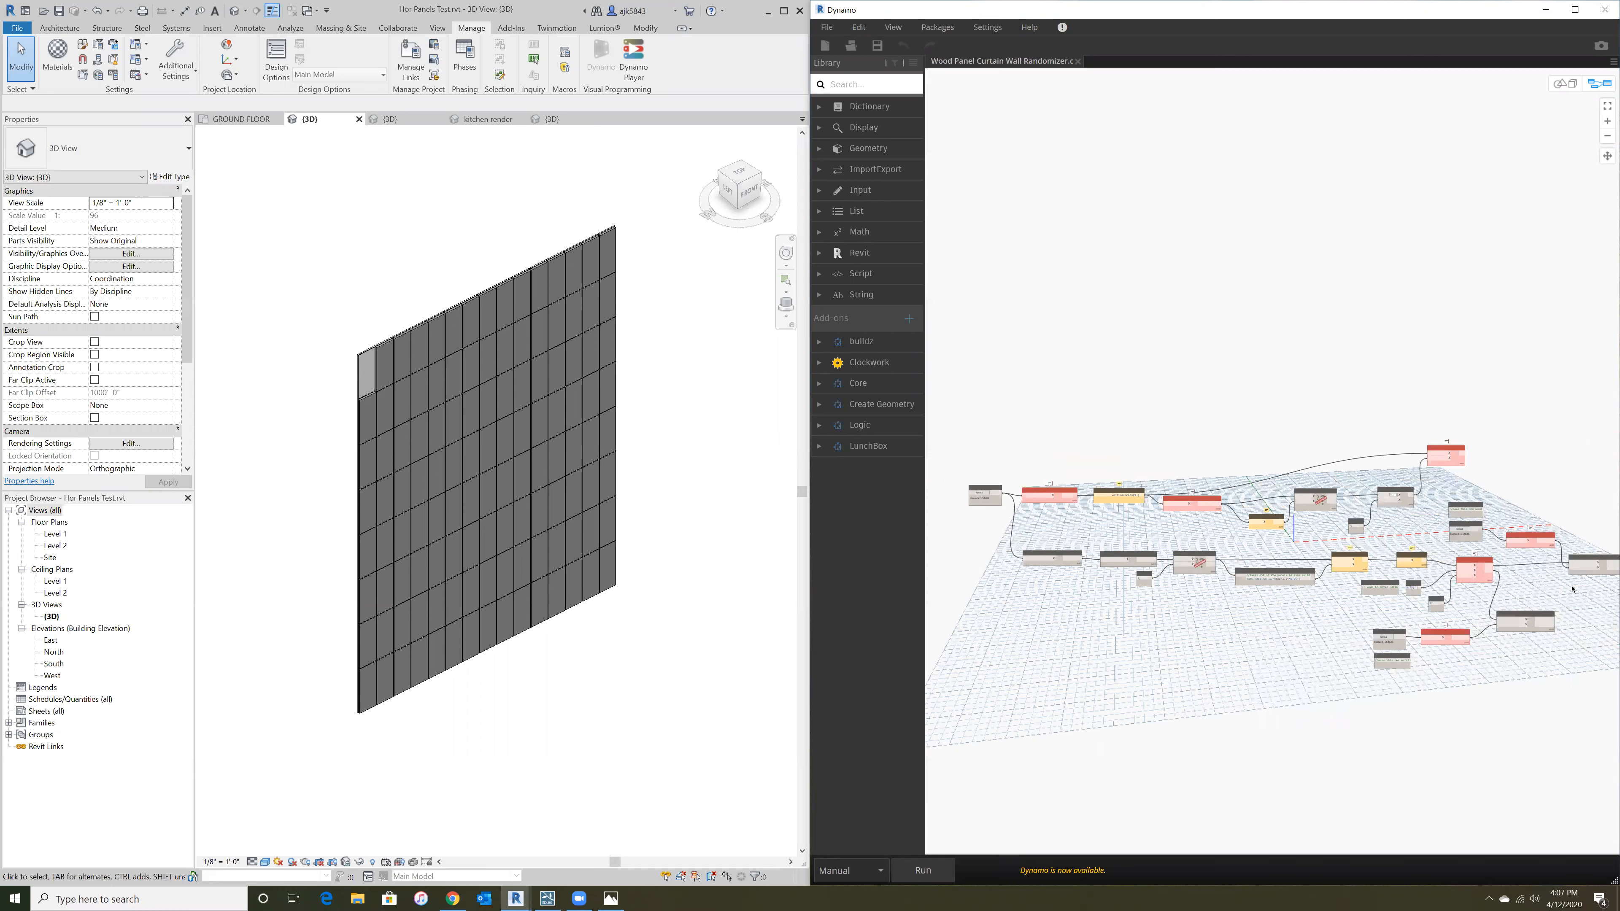
{"action": "scroll", "coordinate": [1572, 588], "scroll_direction": "up", "scroll_amount": 3}
{"action": "scroll", "coordinate": [1051, 601], "scroll_direction": "up", "scroll_amount": 4}
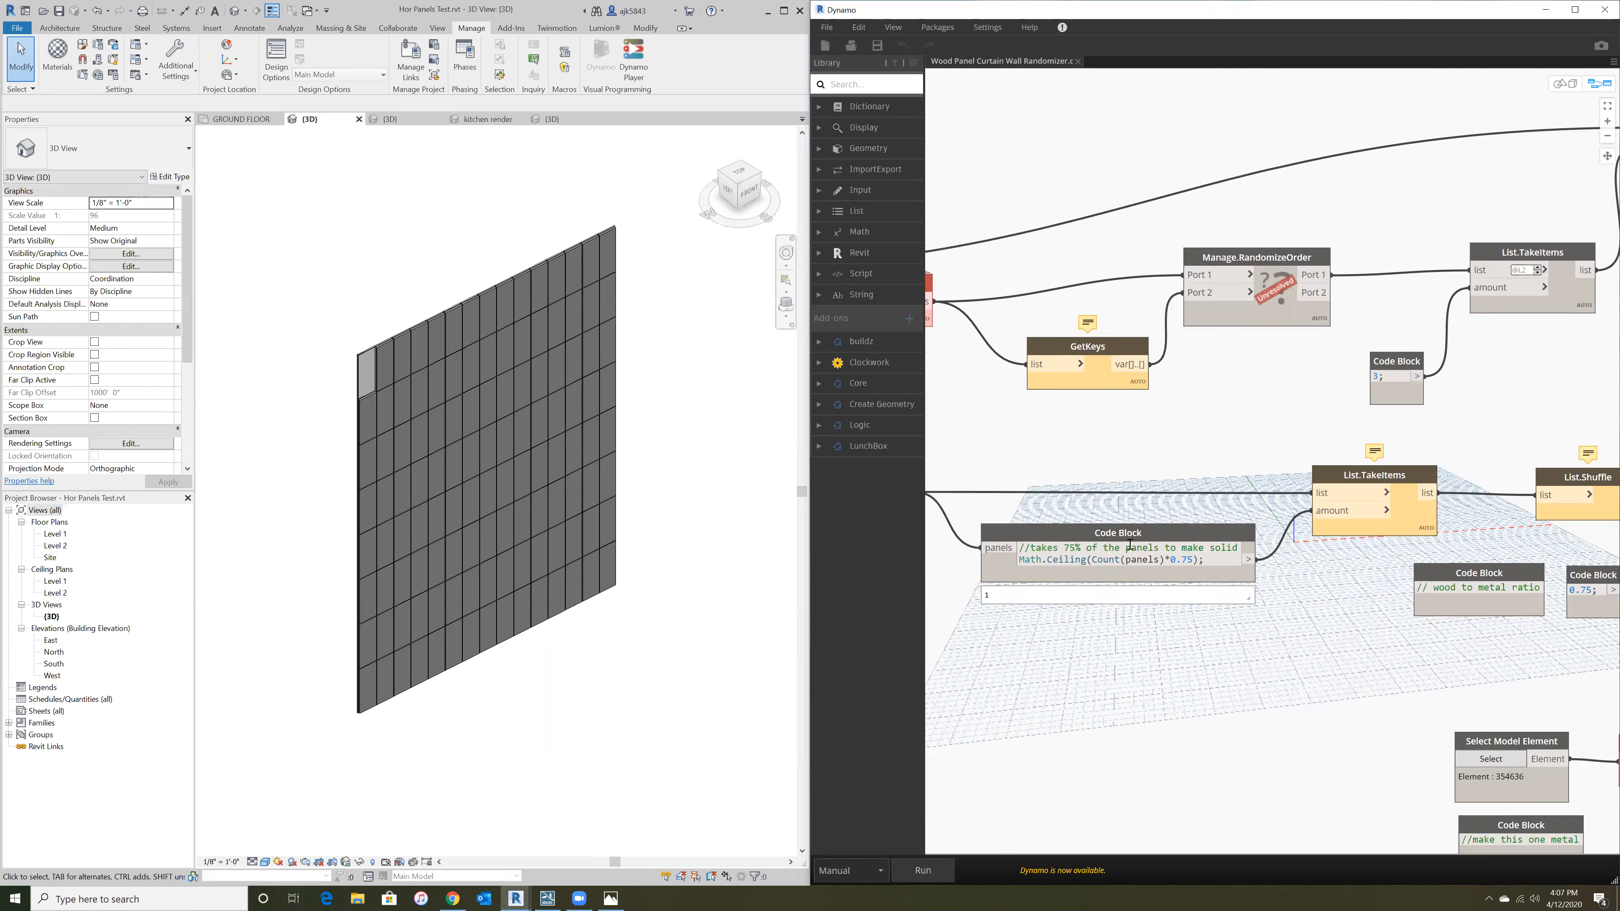
{"action": "scroll", "coordinate": [1131, 545], "scroll_direction": "down", "scroll_amount": 4}
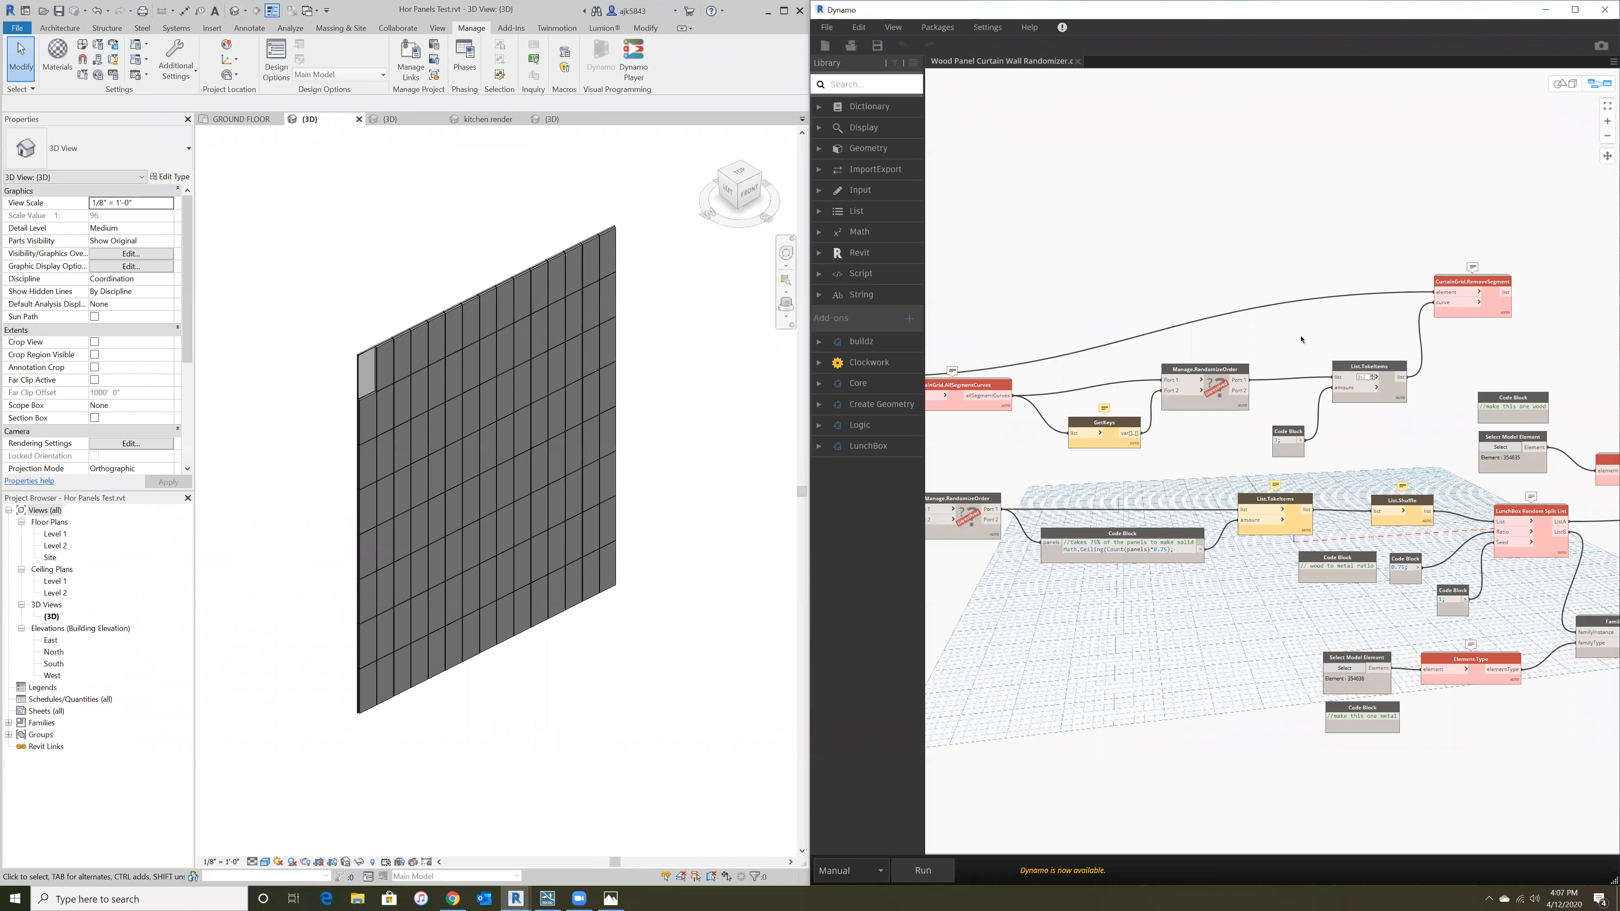
{"action": "scroll", "coordinate": [1257, 440], "scroll_direction": "down", "scroll_amount": 5}
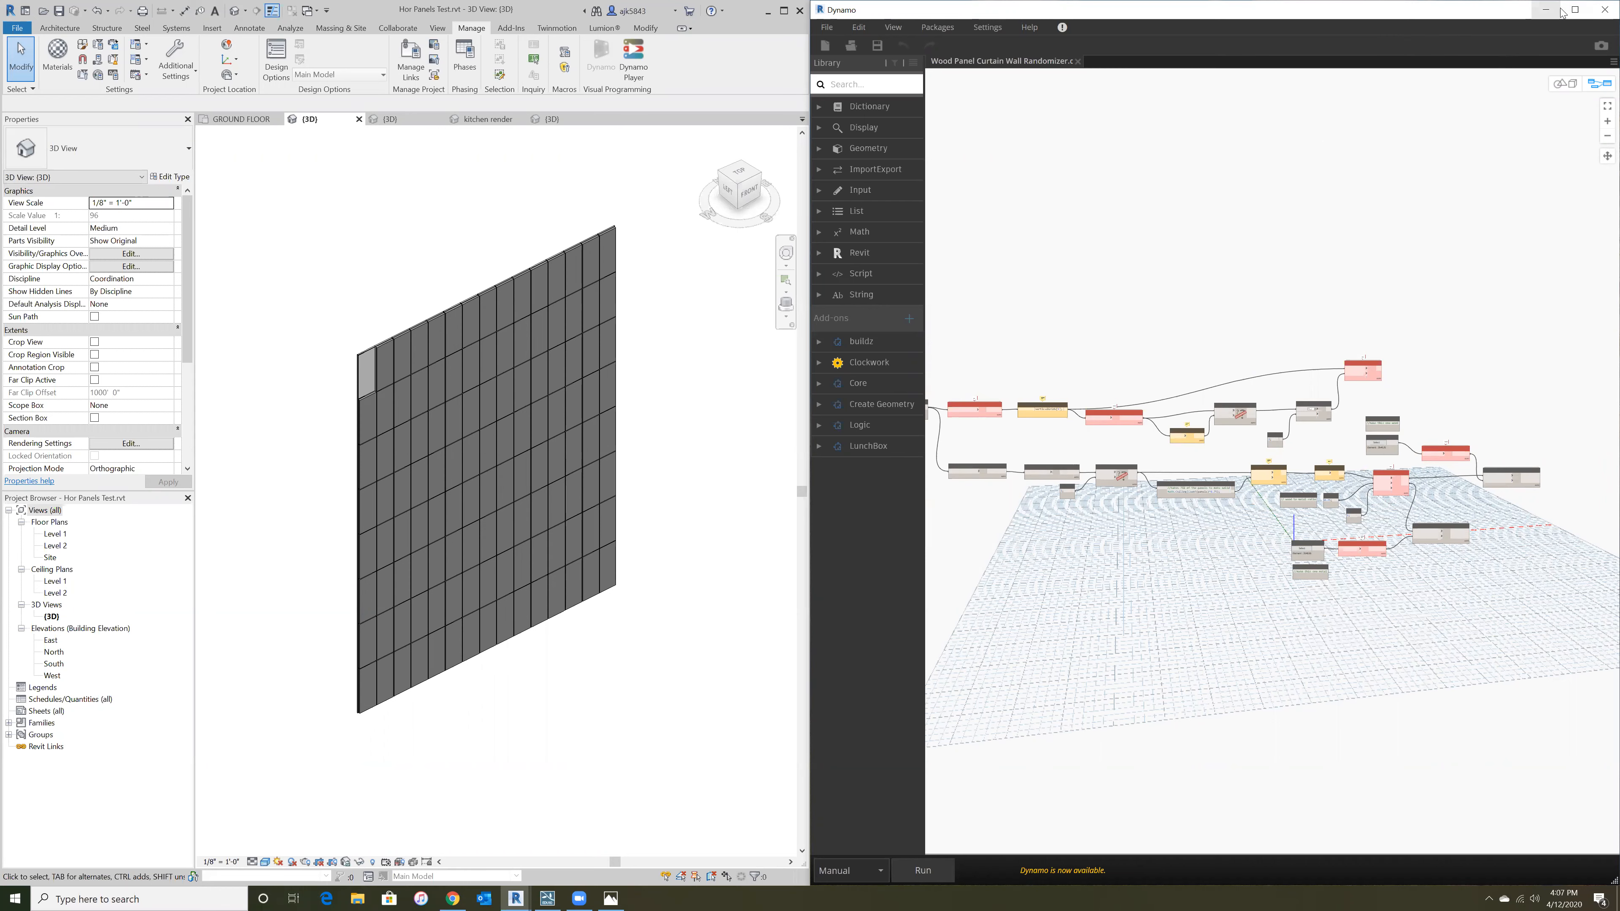
- Minimize Dynamo, maximize Revit and switch to the 3D view of CLE_Revit_Model_11_4_19.rvt, dismissing the save reminder, to inspect the towers' paneled facades
{"action": "left_click", "coordinate": [1545, 10]}
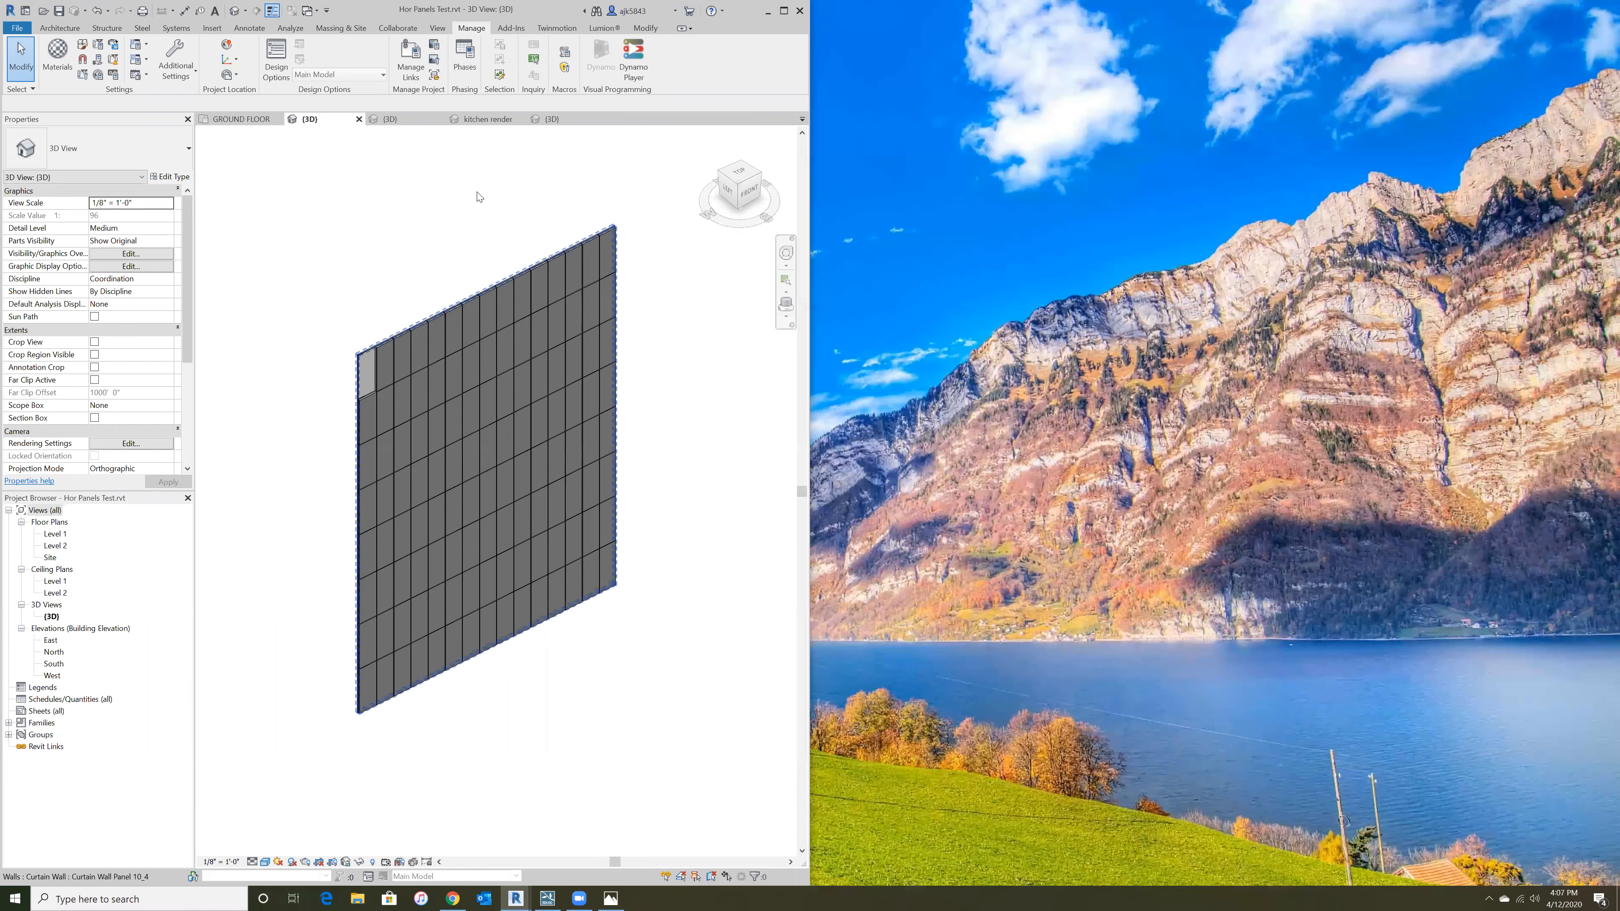
{"action": "left_click", "coordinate": [785, 10]}
{"action": "left_click", "coordinate": [397, 117]}
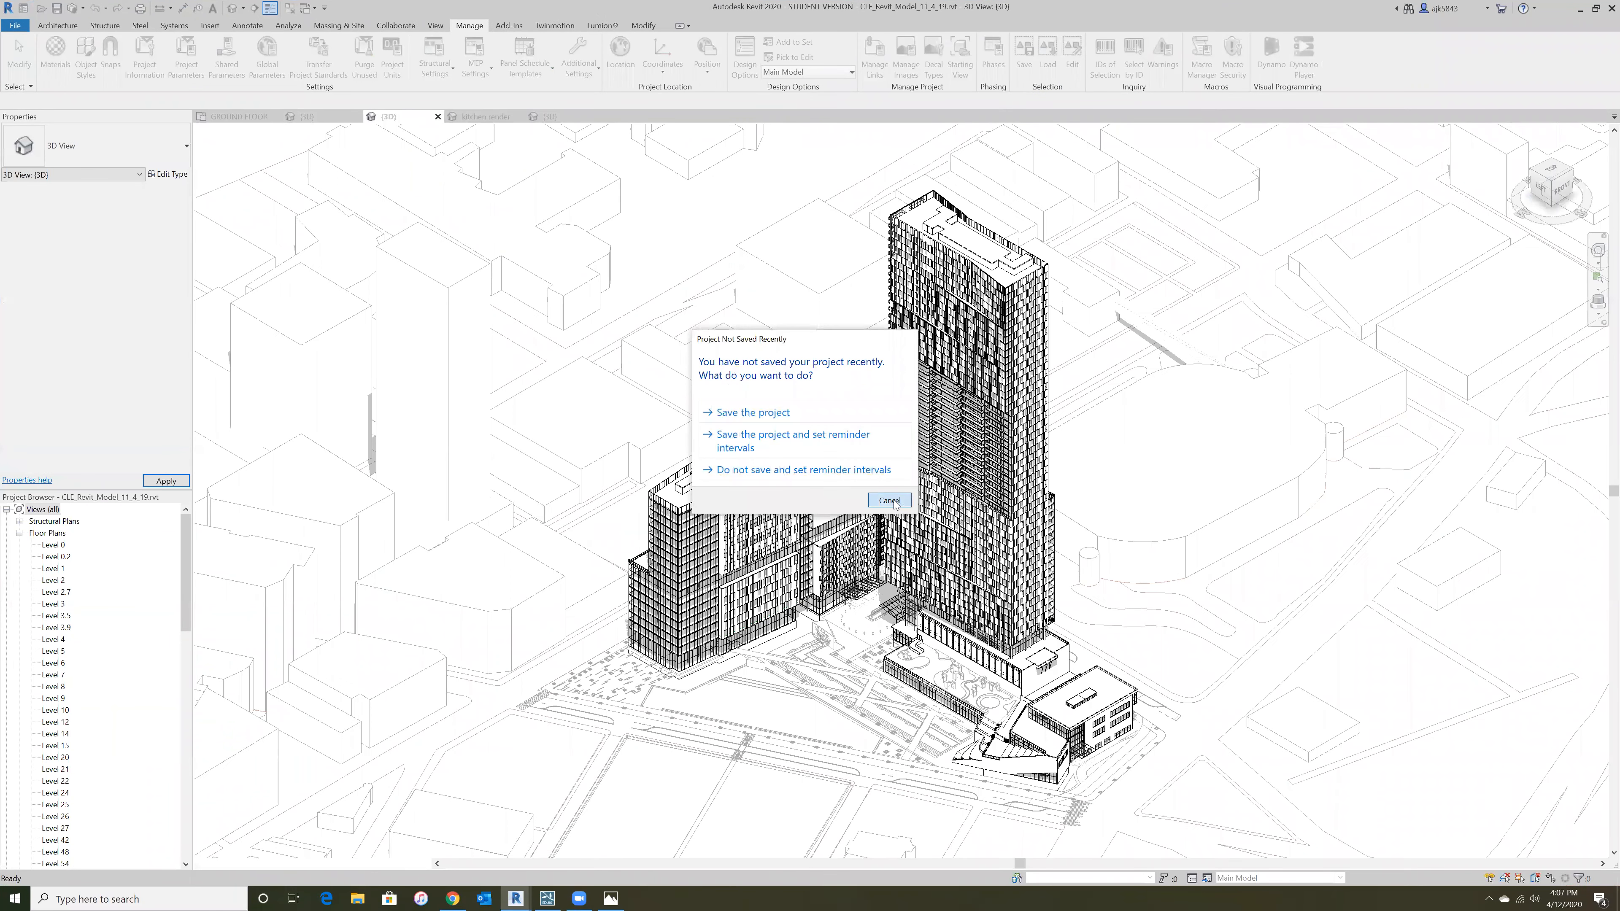
{"action": "left_click", "coordinate": [896, 501]}
{"action": "middle_click_drag", "start_coordinate": [1154, 474], "coordinate": [1166, 446], "text": "shift"}
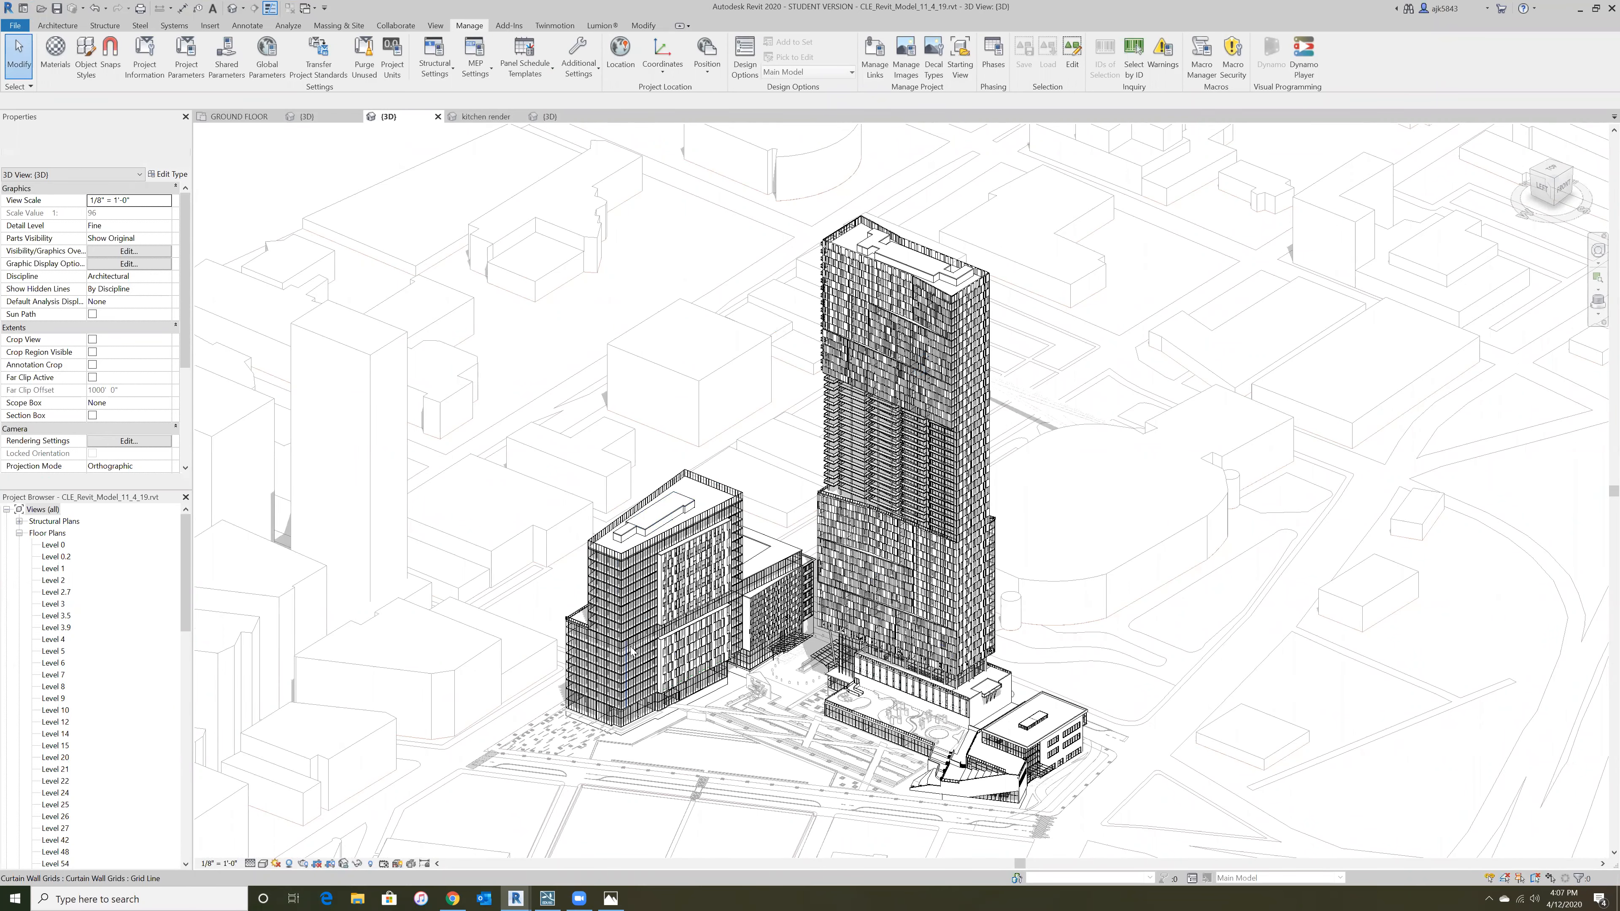
{"action": "scroll", "coordinate": [631, 651], "scroll_direction": "up", "scroll_amount": 6}
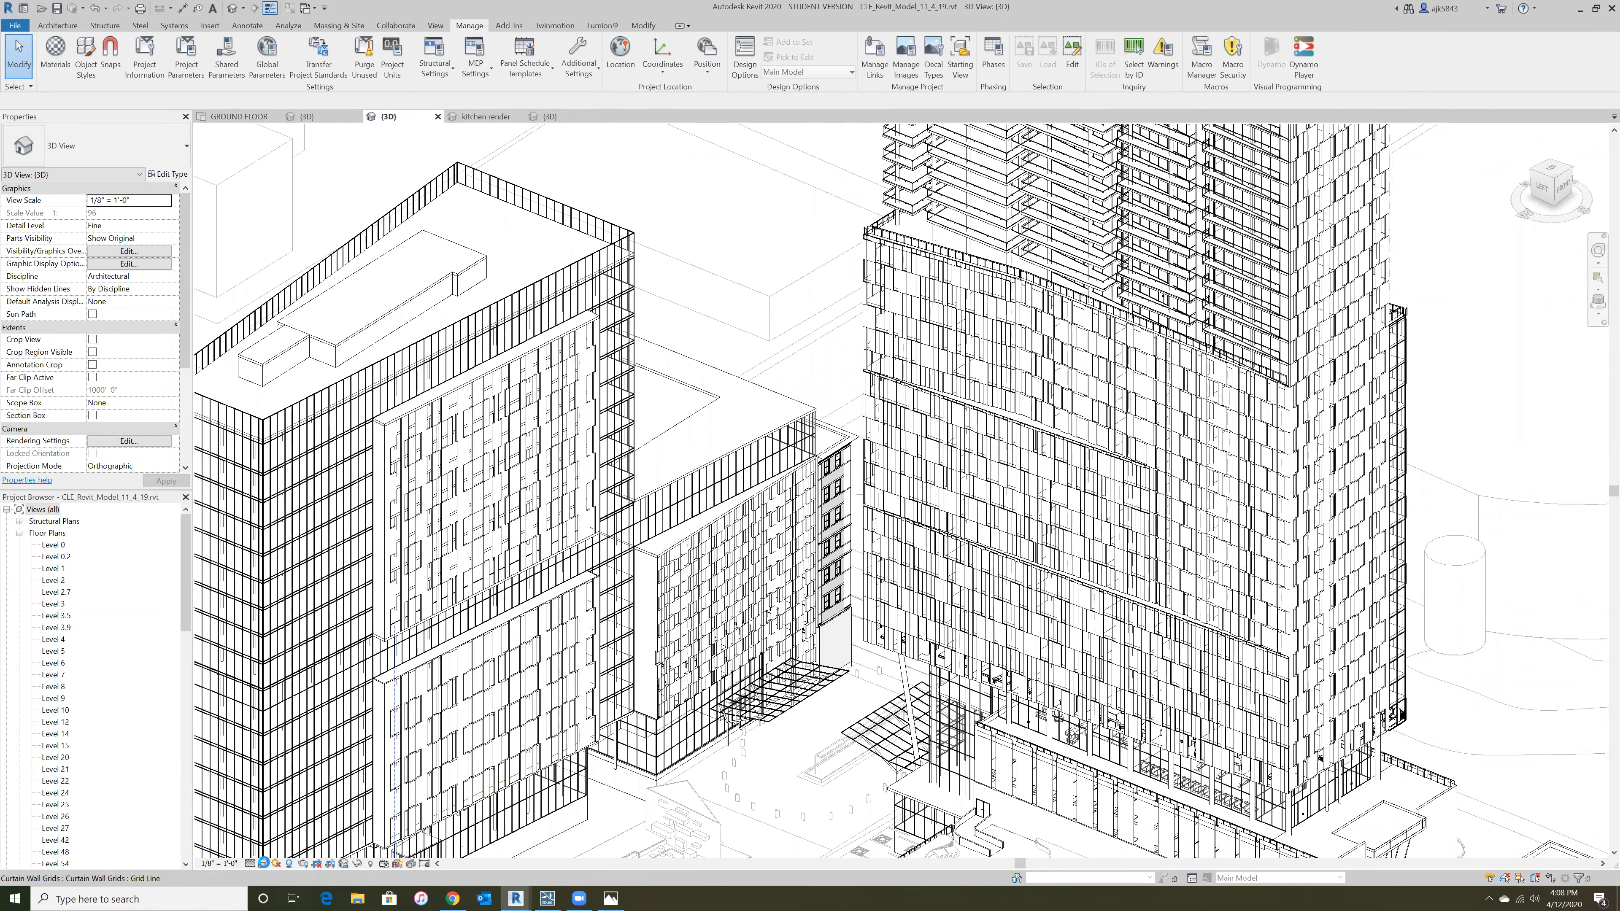
- Display the 3D view in the Shaded visual style and examine the tower's facade panels up close
{"action": "left_click", "coordinate": [264, 863]}
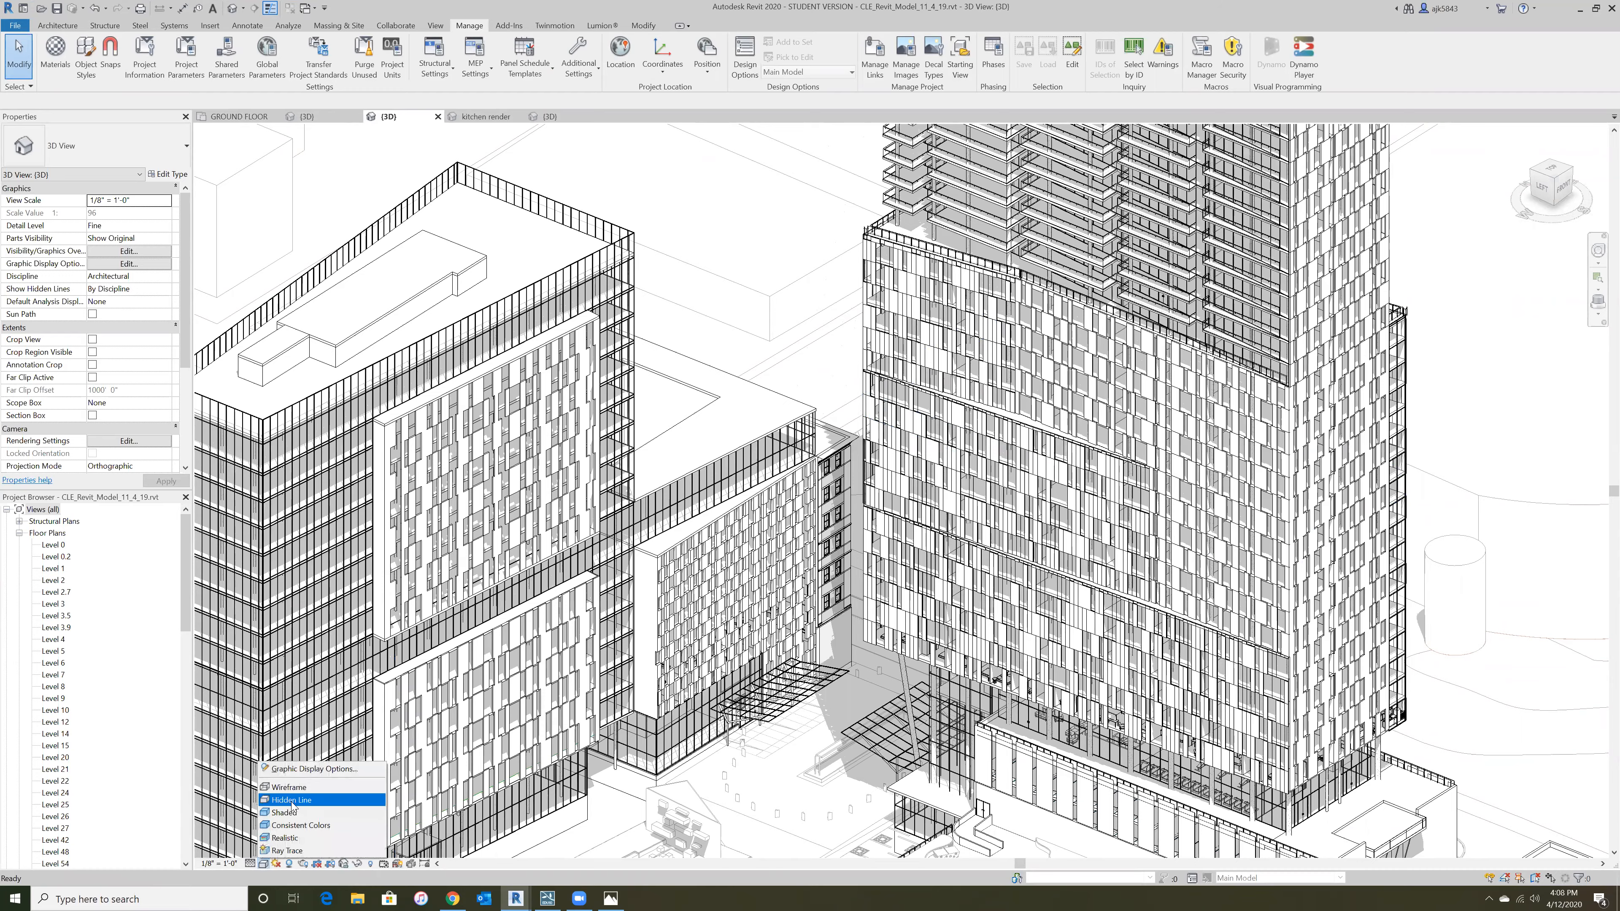
{"action": "left_click", "coordinate": [293, 813]}
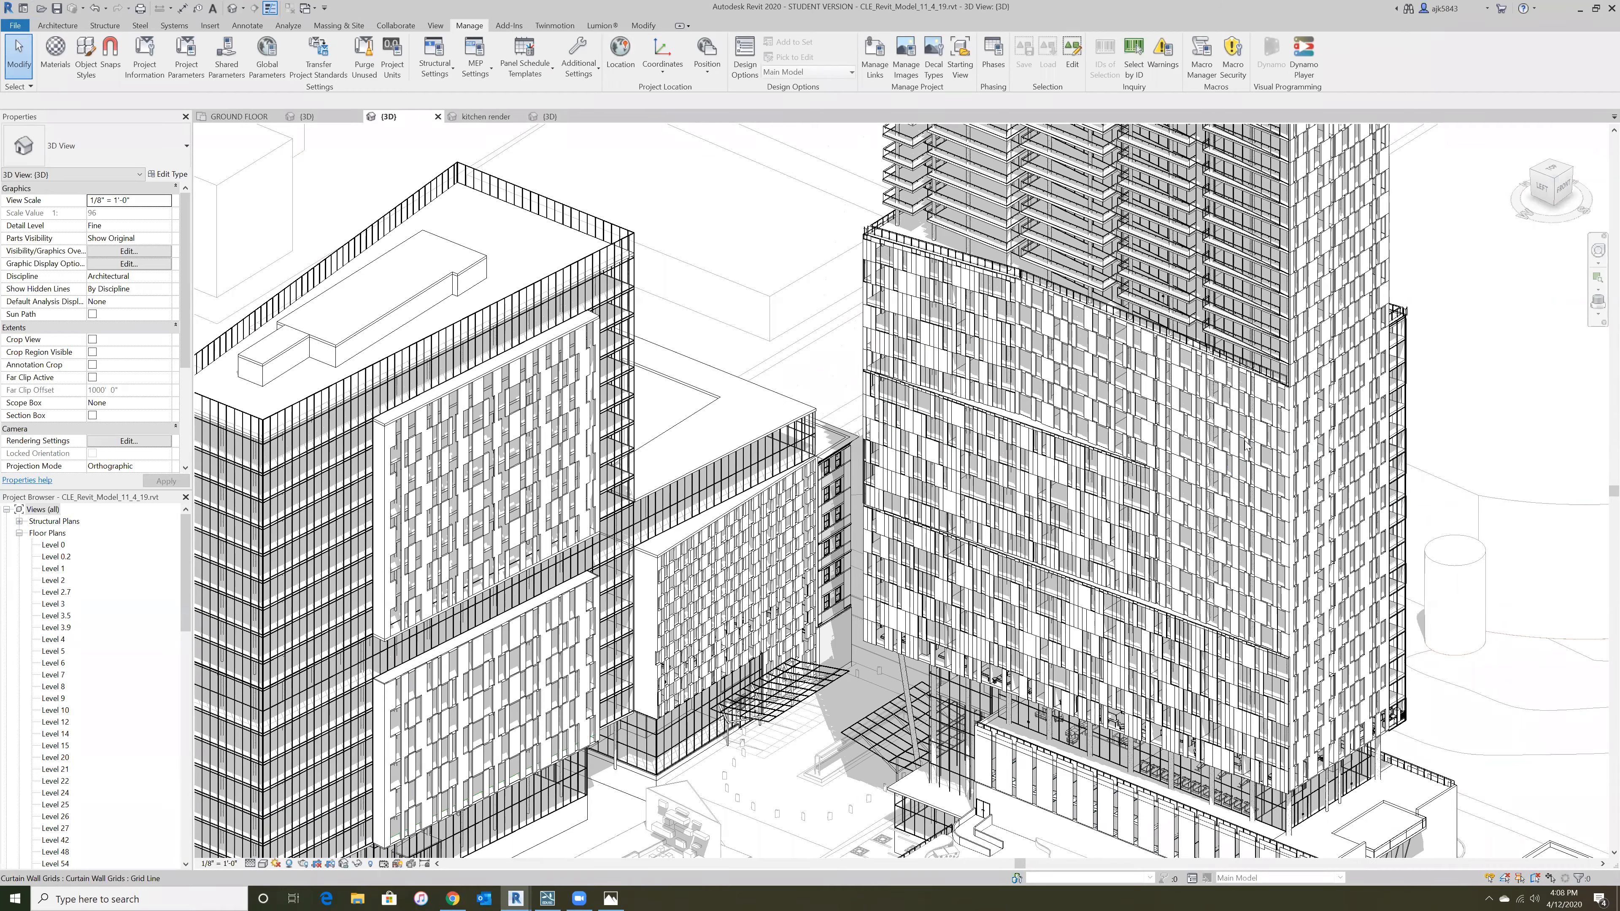
{"action": "scroll", "coordinate": [1280, 446], "scroll_direction": "up", "scroll_amount": 6}
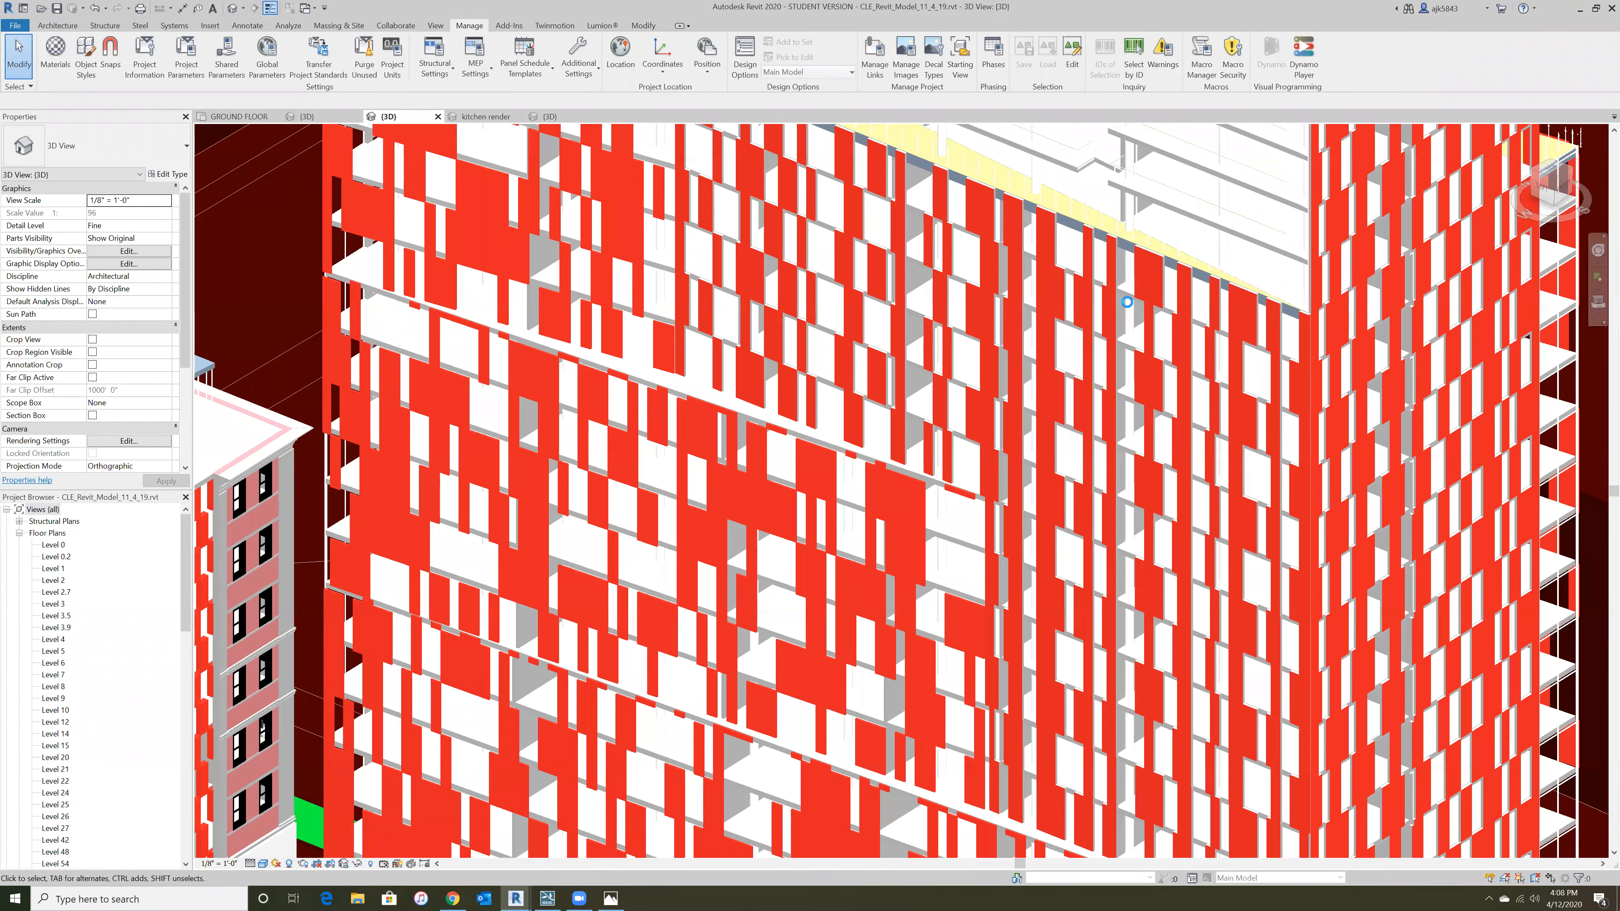
{"action": "scroll", "coordinate": [892, 365], "scroll_direction": "up", "scroll_amount": 3}
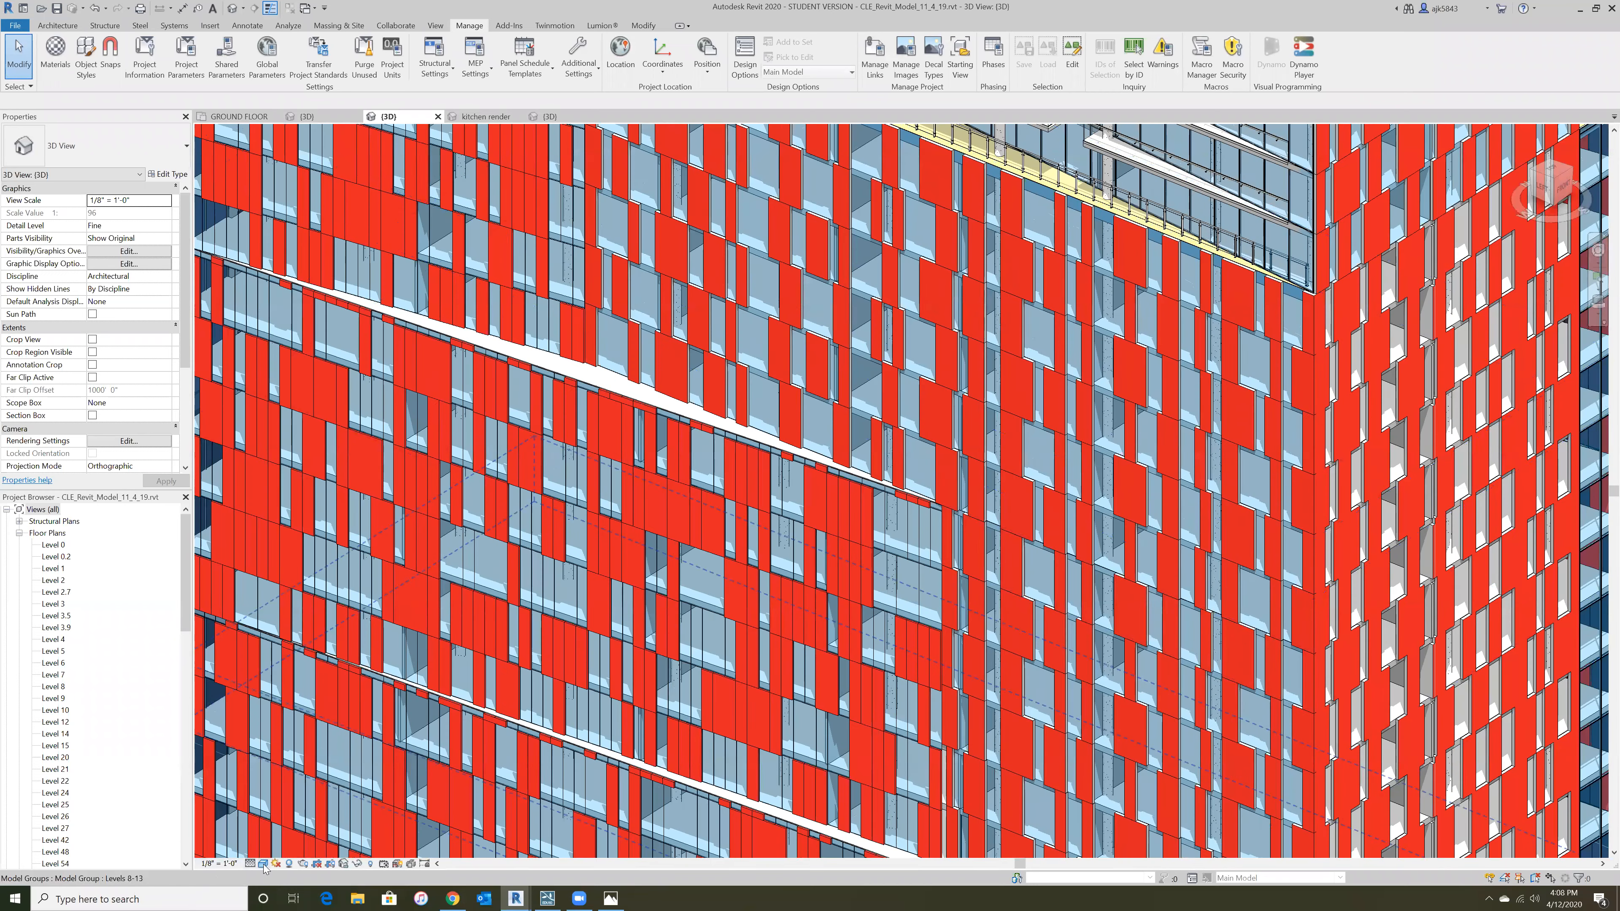
- Return the 3D view to the Hidden Line visual style and look over the whole tower complex
{"action": "left_click", "coordinate": [263, 864]}
{"action": "left_click", "coordinate": [289, 800]}
{"action": "scroll", "coordinate": [831, 615], "scroll_direction": "down", "scroll_amount": 1}
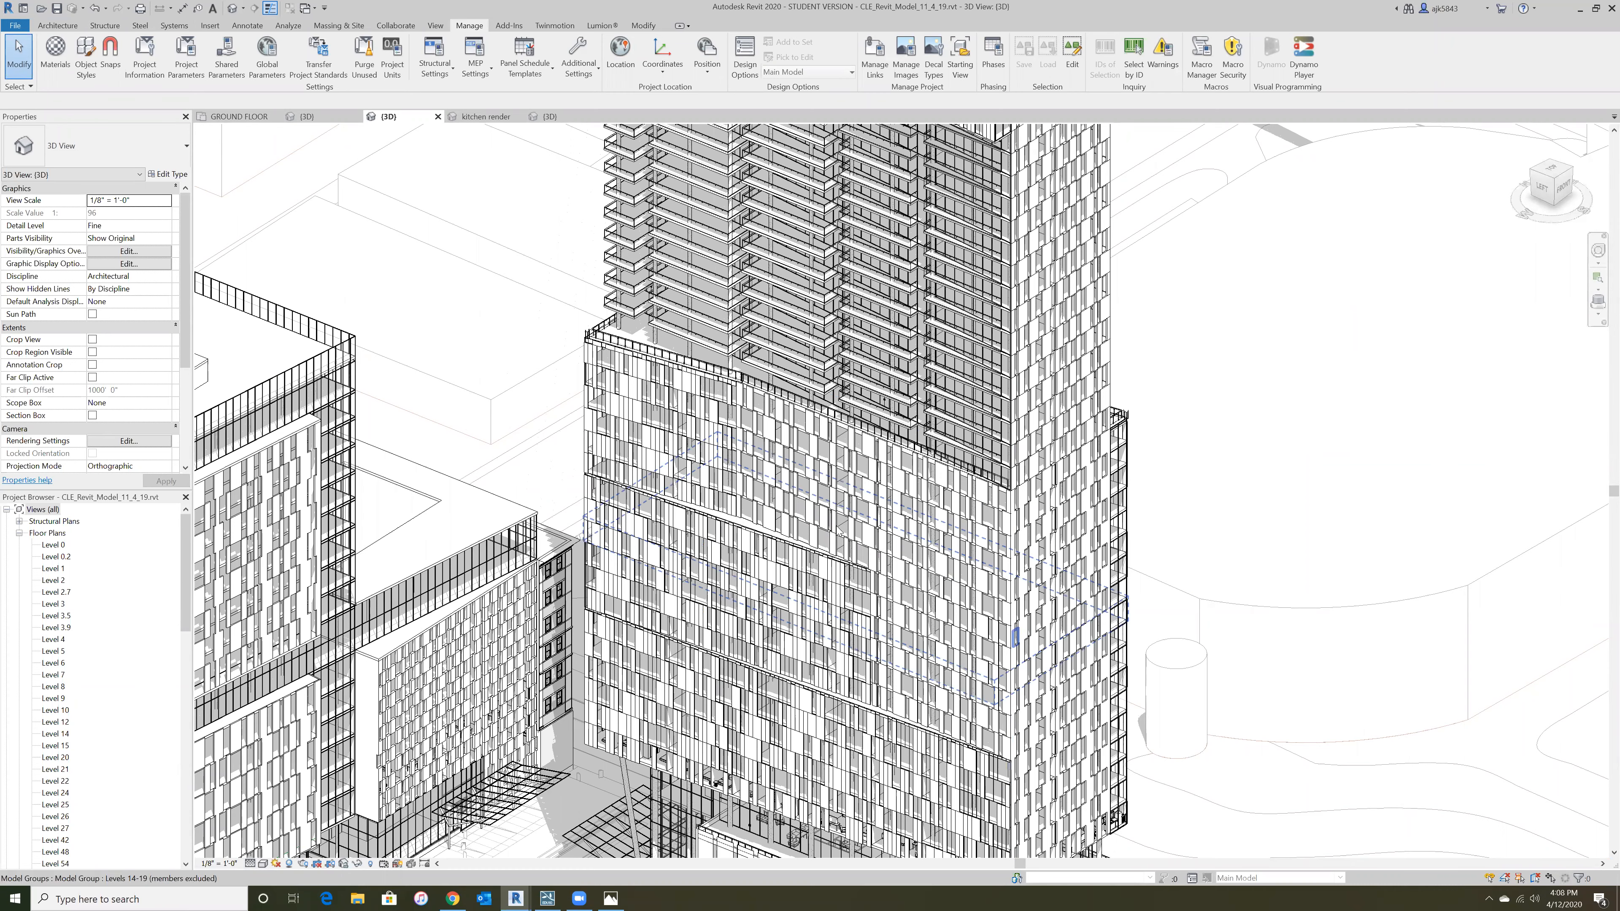
{"action": "scroll", "coordinate": [737, 519], "scroll_direction": "down", "scroll_amount": 5}
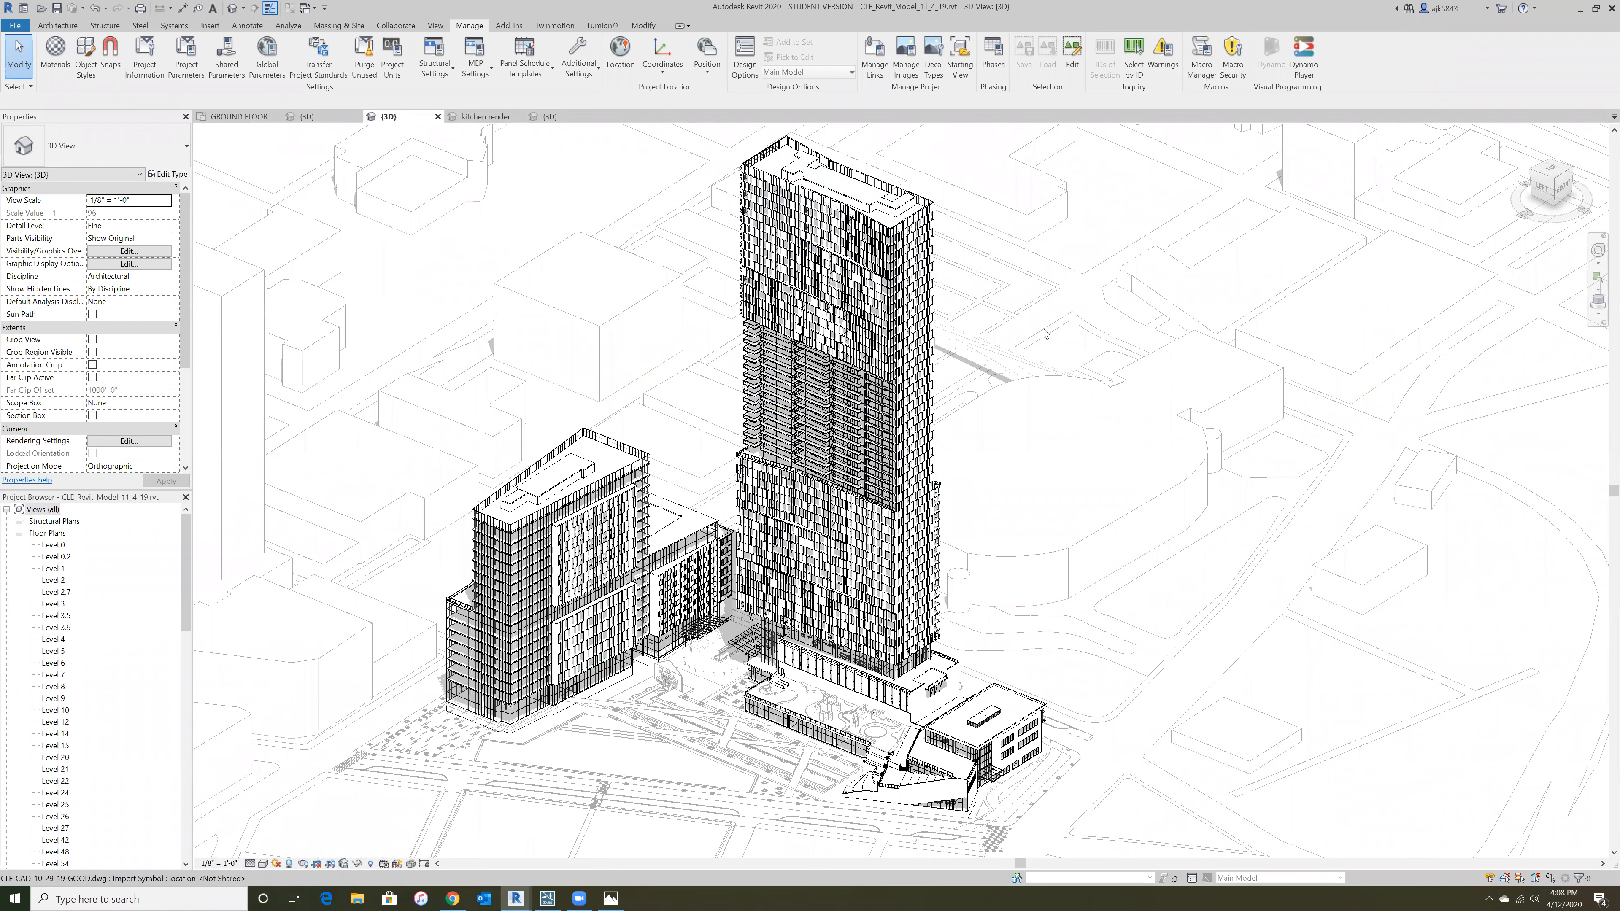
{"action": "scroll", "coordinate": [960, 418], "scroll_direction": "down", "scroll_amount": 1}
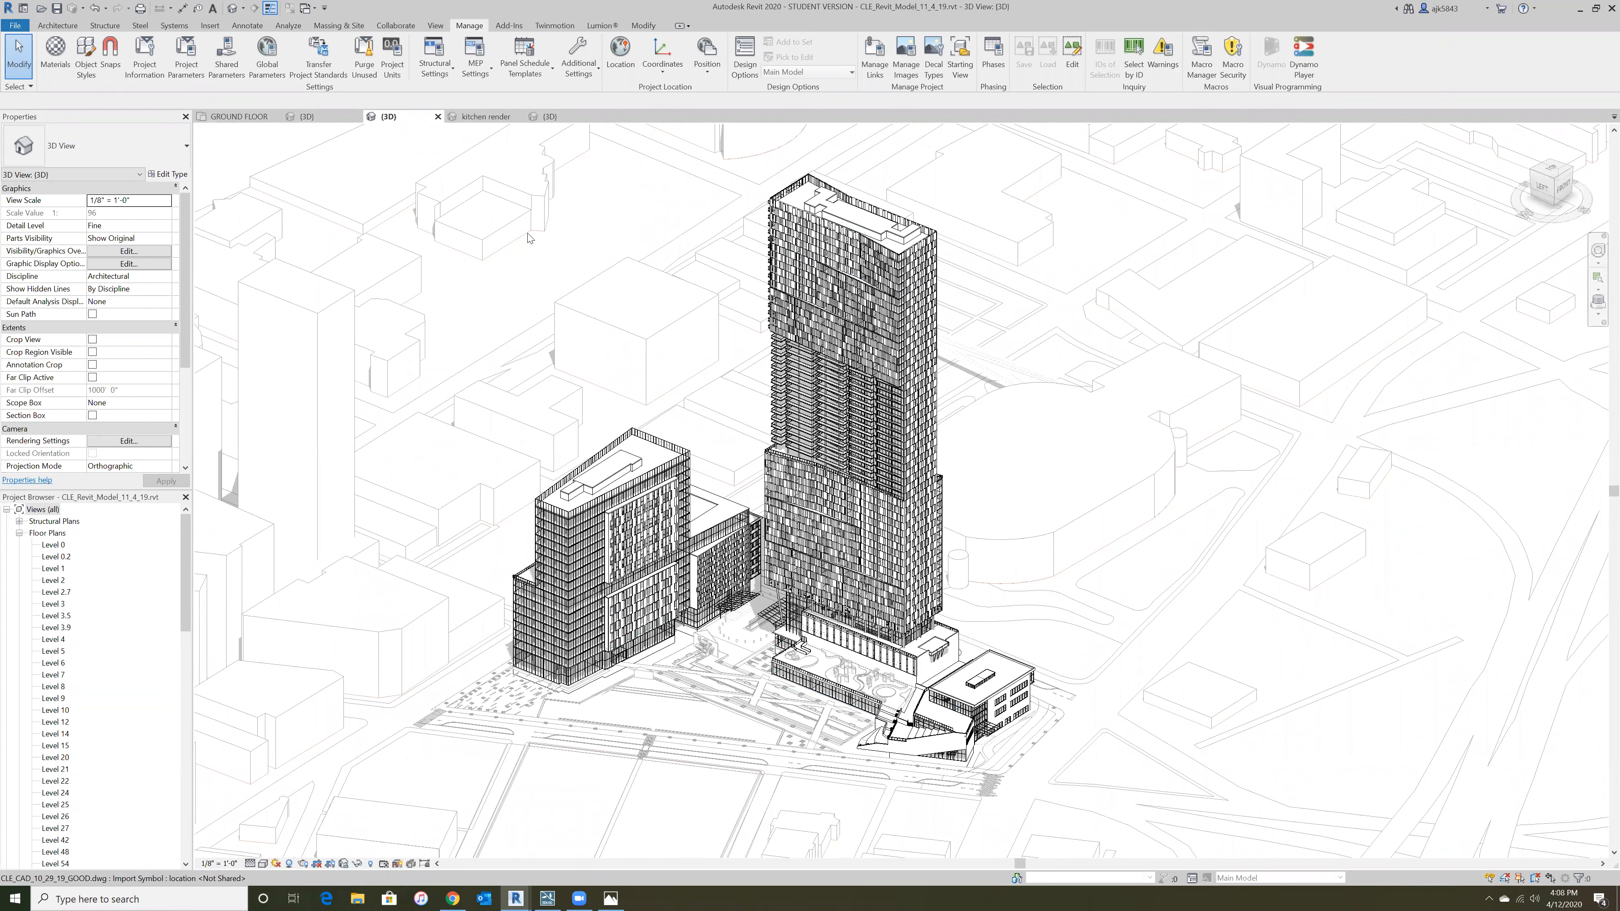
- Close the CLE_Revit_Model_11_4_19.rvt and Hor Panels Test.rvt projects without saving changes
{"action": "left_click", "coordinate": [439, 116]}
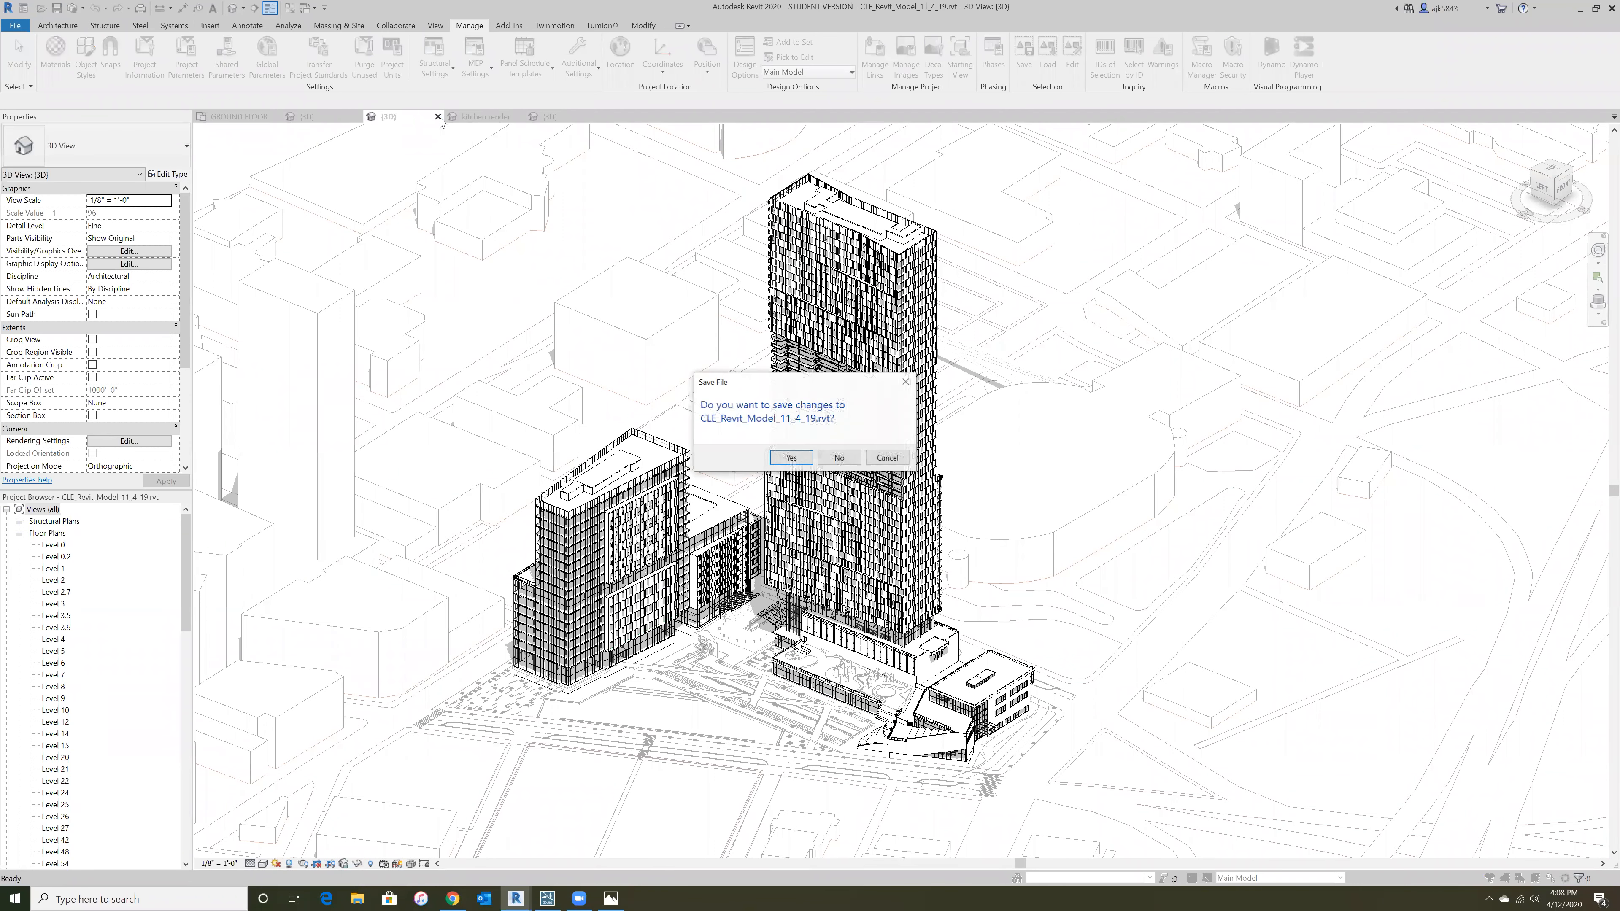
{"action": "left_click", "coordinate": [845, 463]}
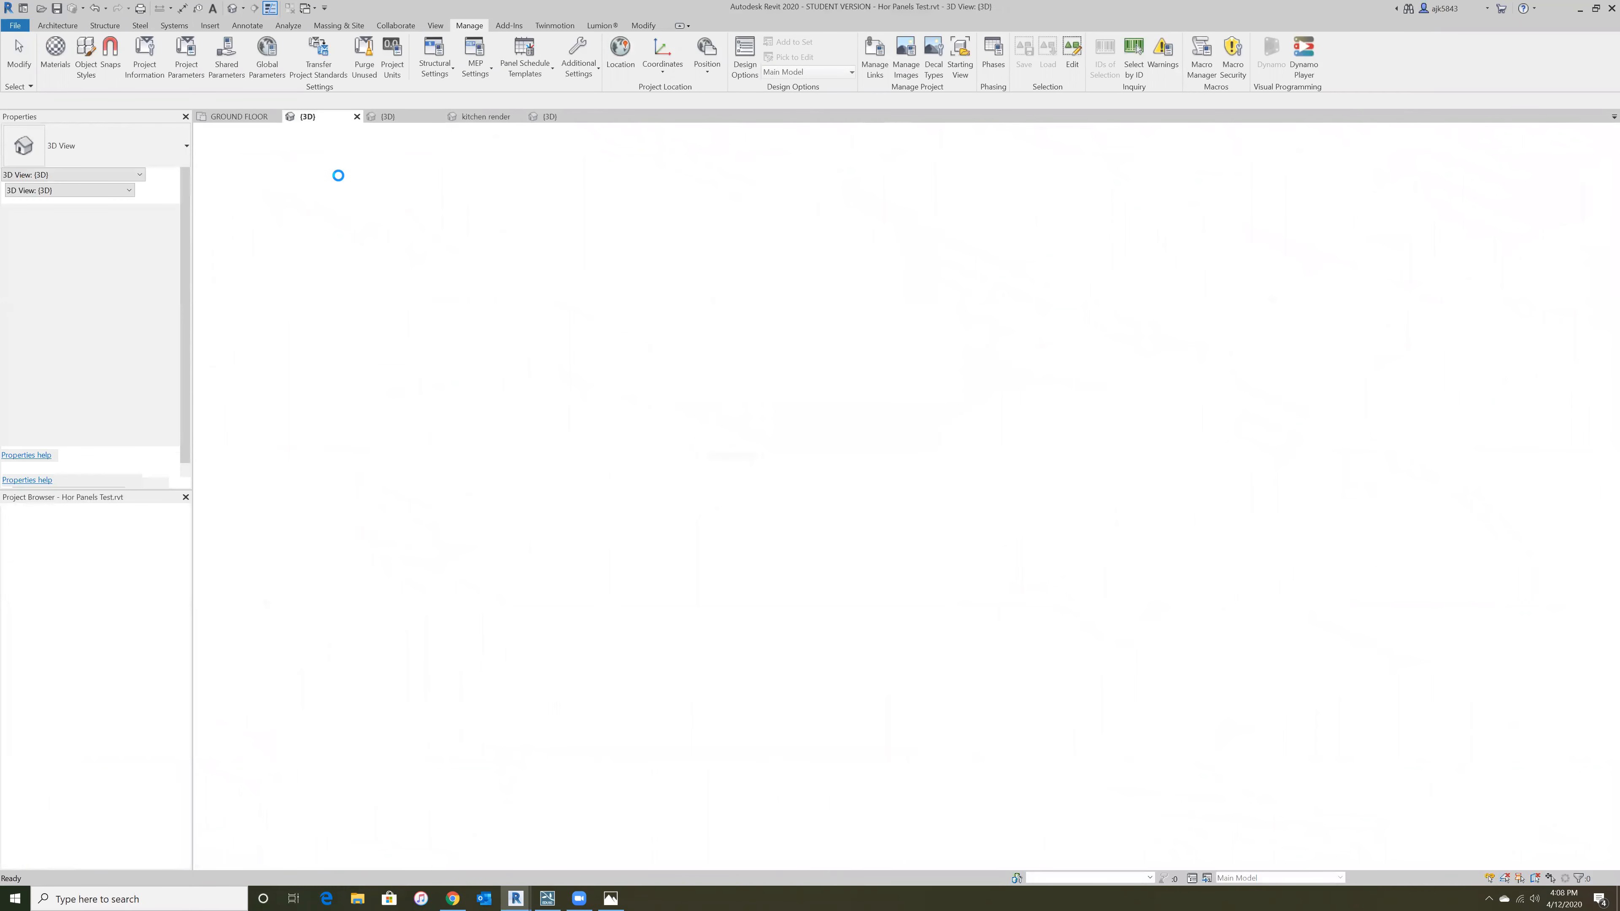
{"action": "left_click", "coordinate": [357, 117]}
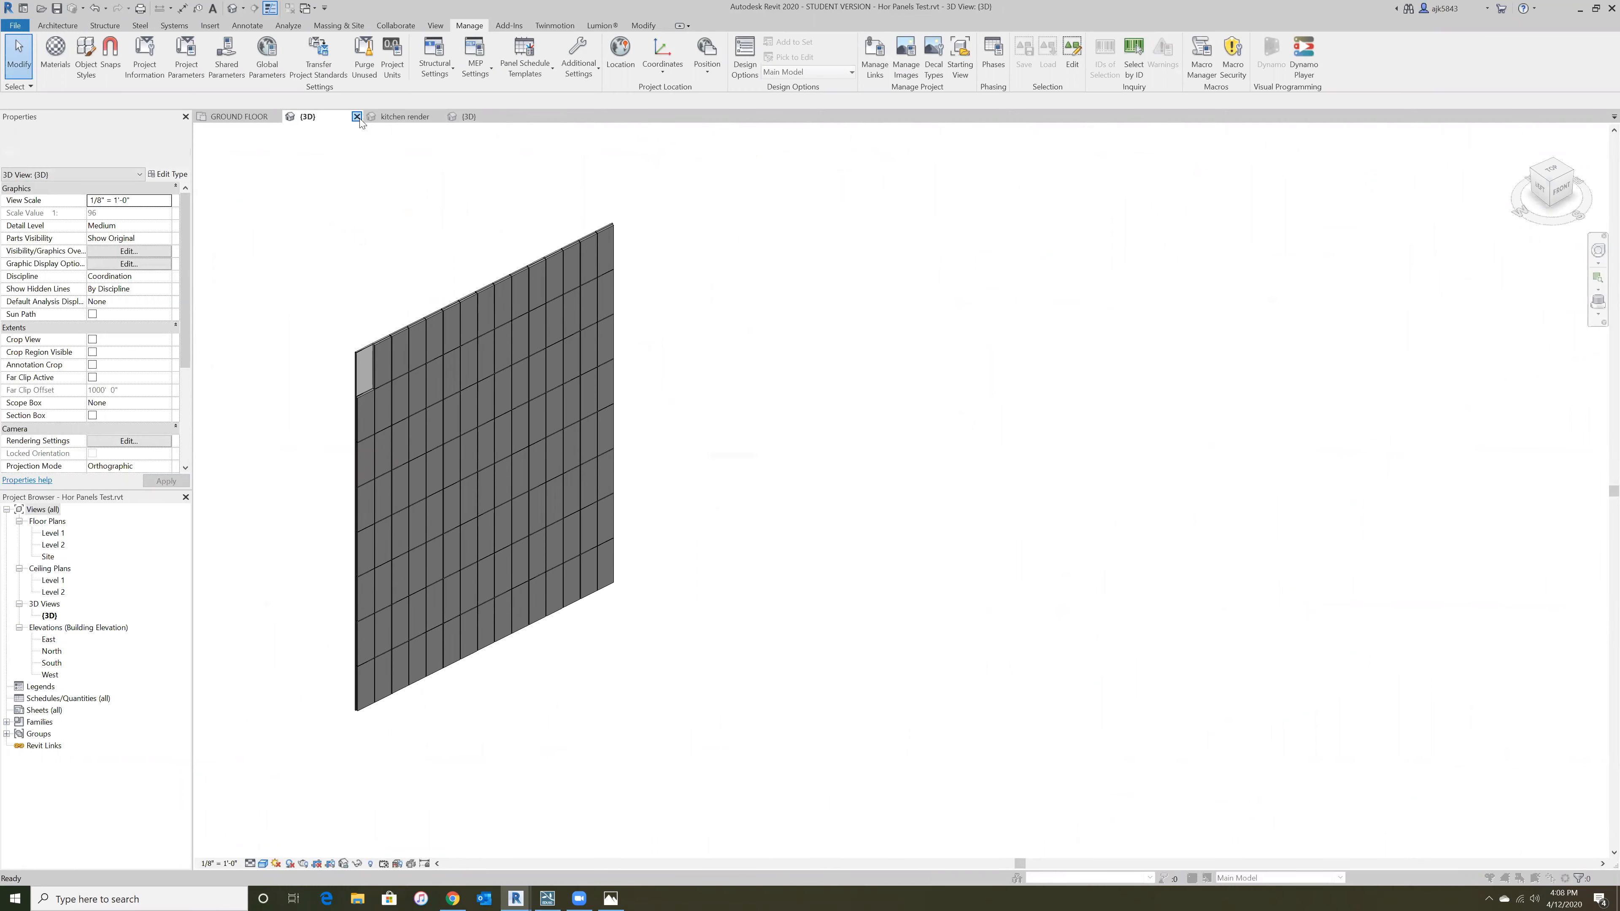
{"action": "left_click", "coordinate": [836, 462]}
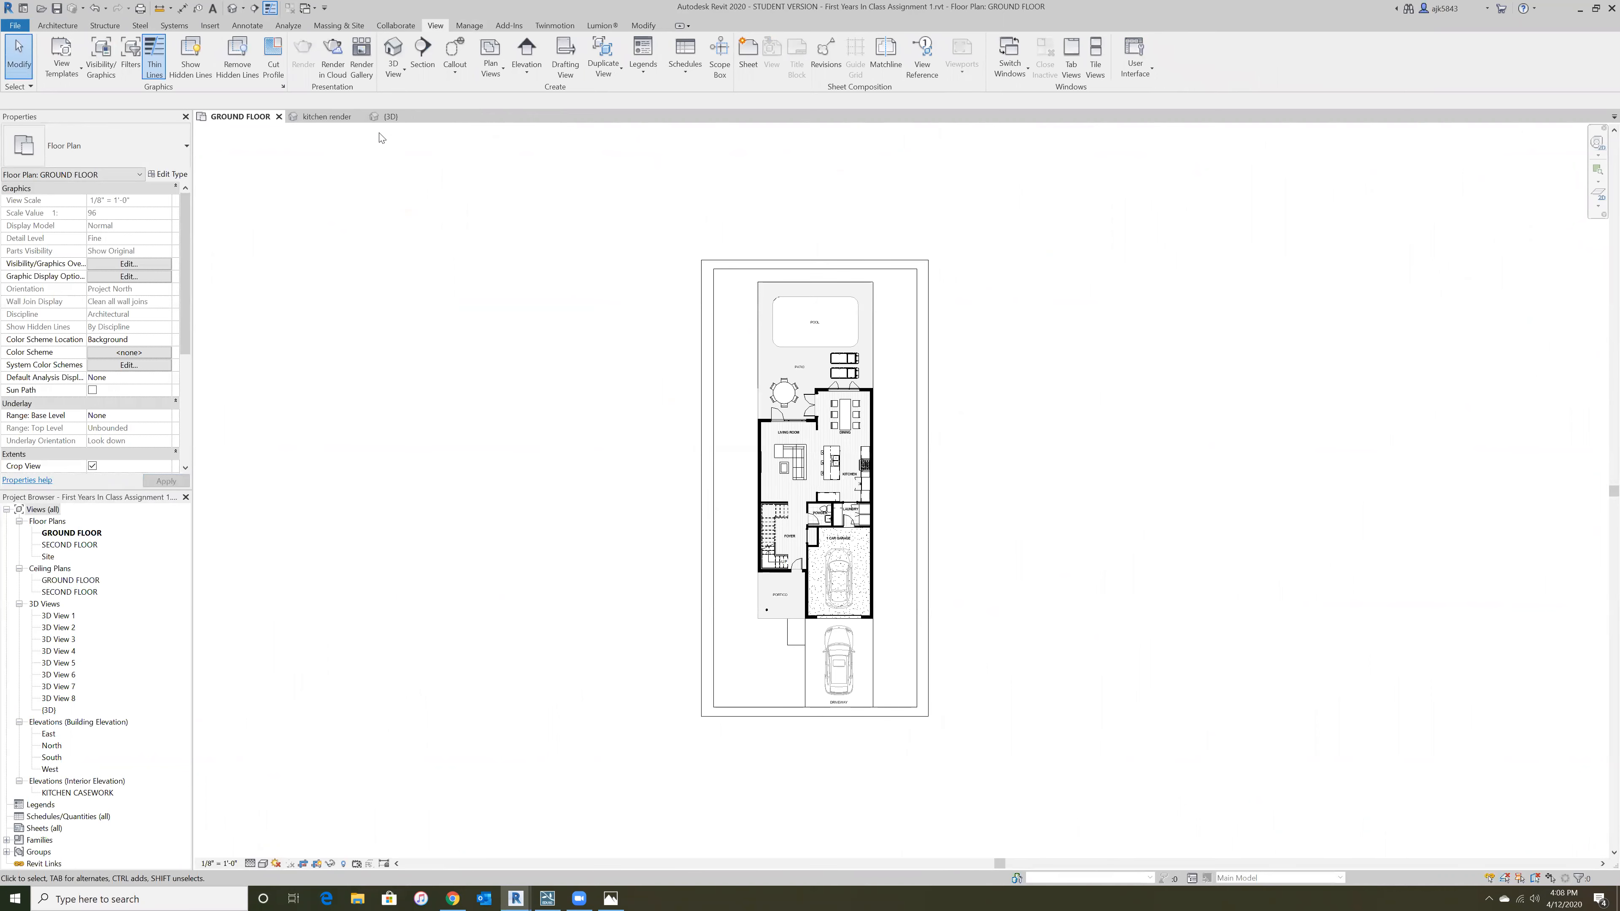
- Switch to the 3D view of the open 4_16_19 hotel and museum project and examine the tower's faceted facade
{"action": "left_click", "coordinate": [392, 116]}
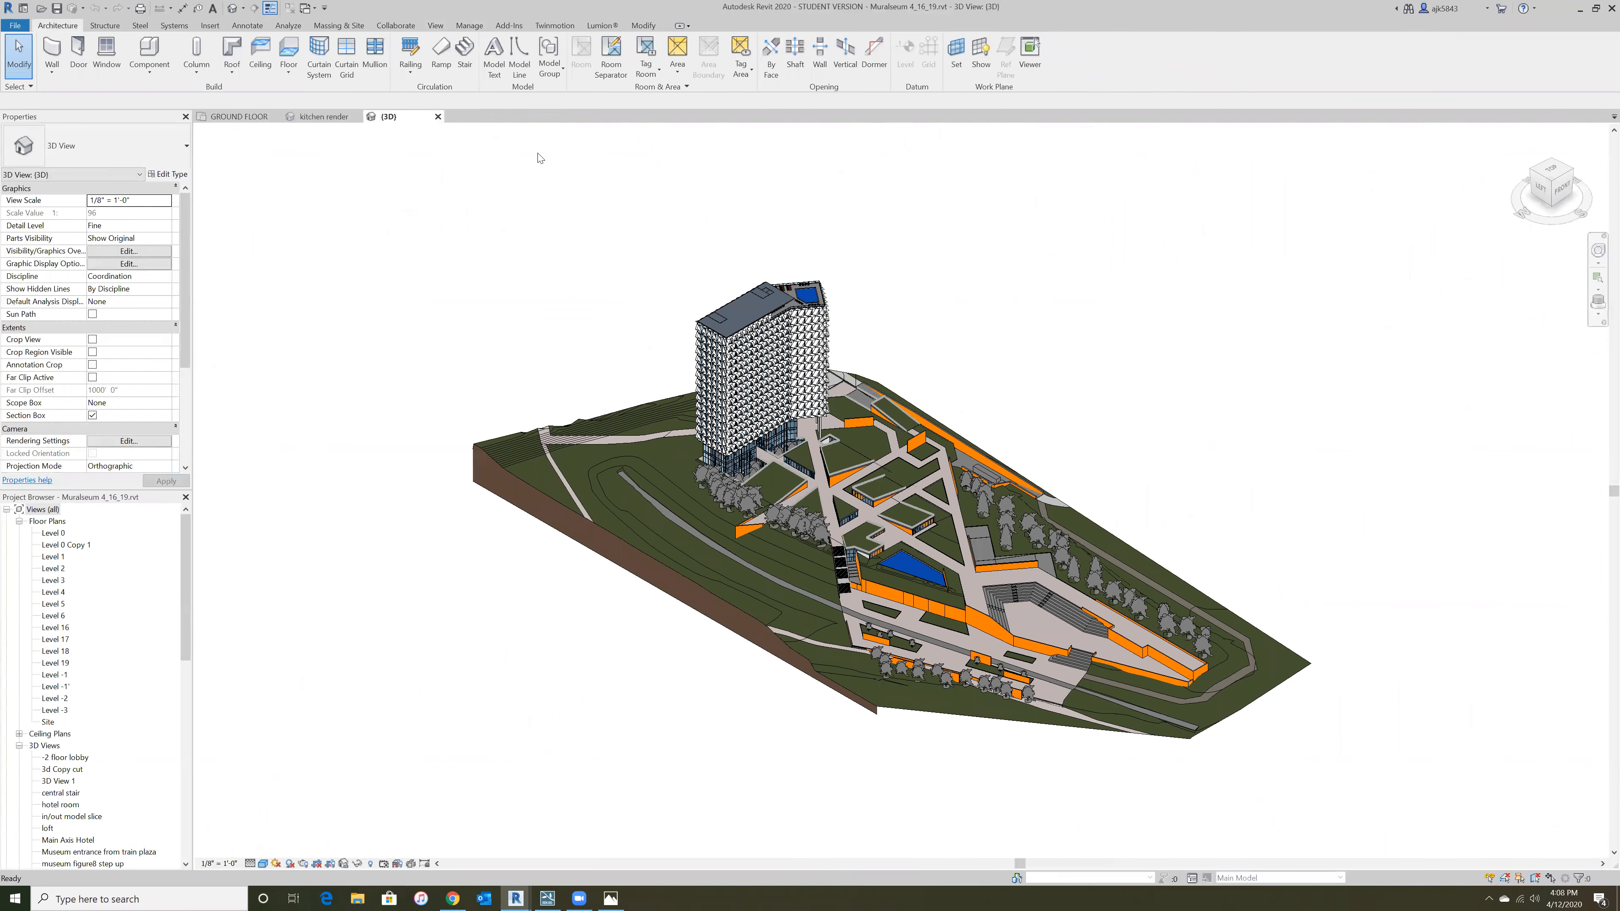
{"action": "middle_click_drag", "start_coordinate": [1195, 433], "coordinate": [1189, 429], "text": "shift"}
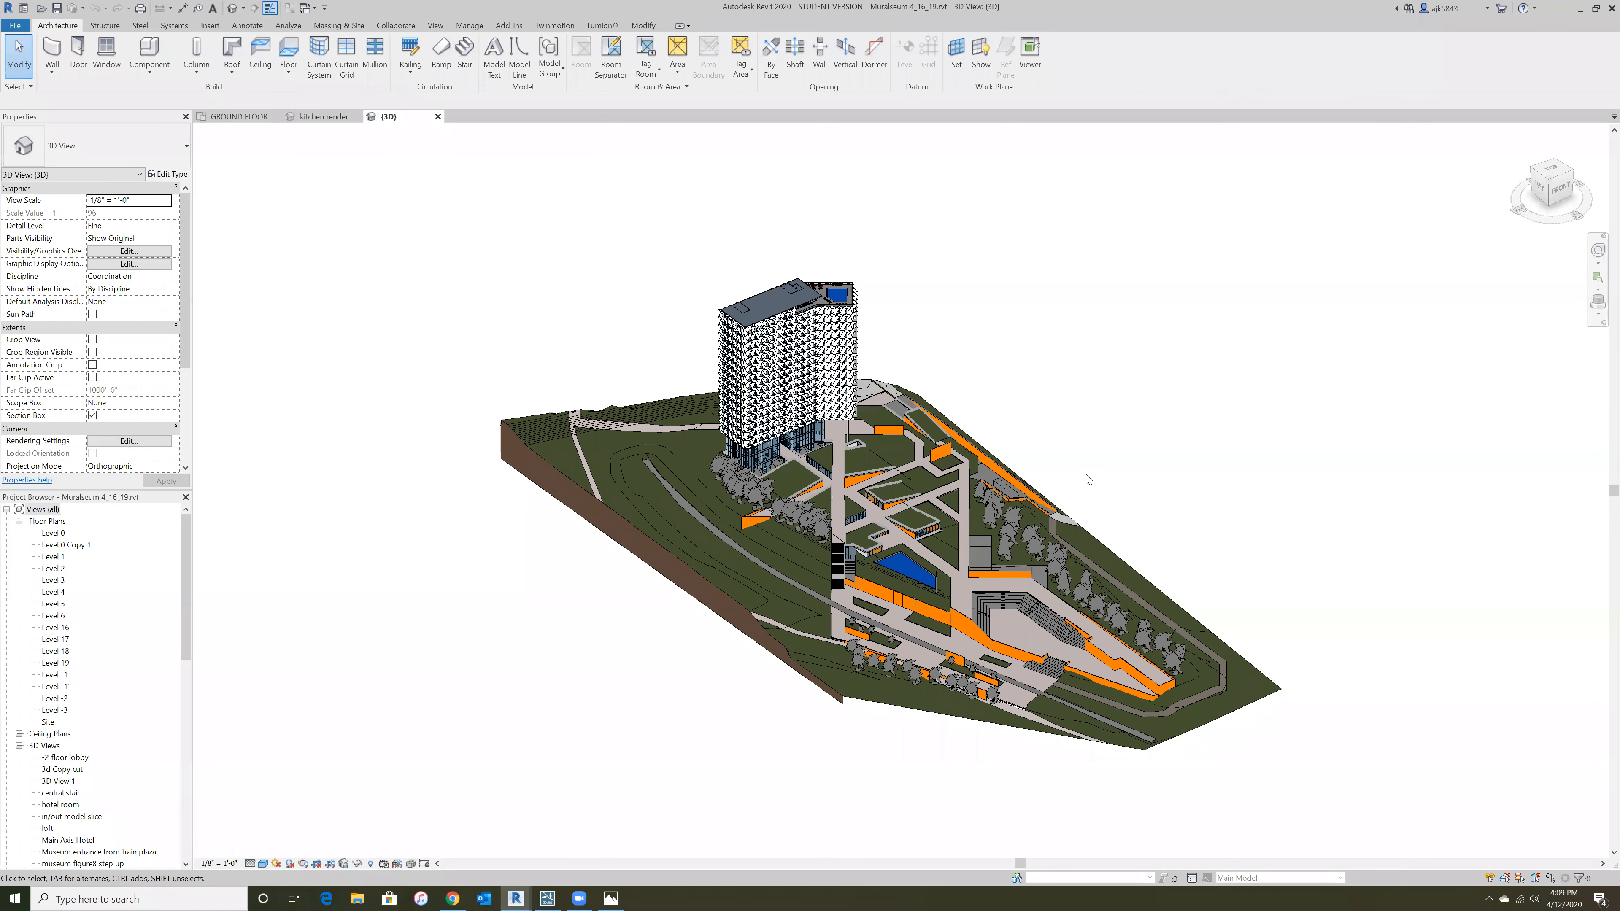
{"action": "scroll", "coordinate": [854, 361], "scroll_direction": "up", "scroll_amount": 1}
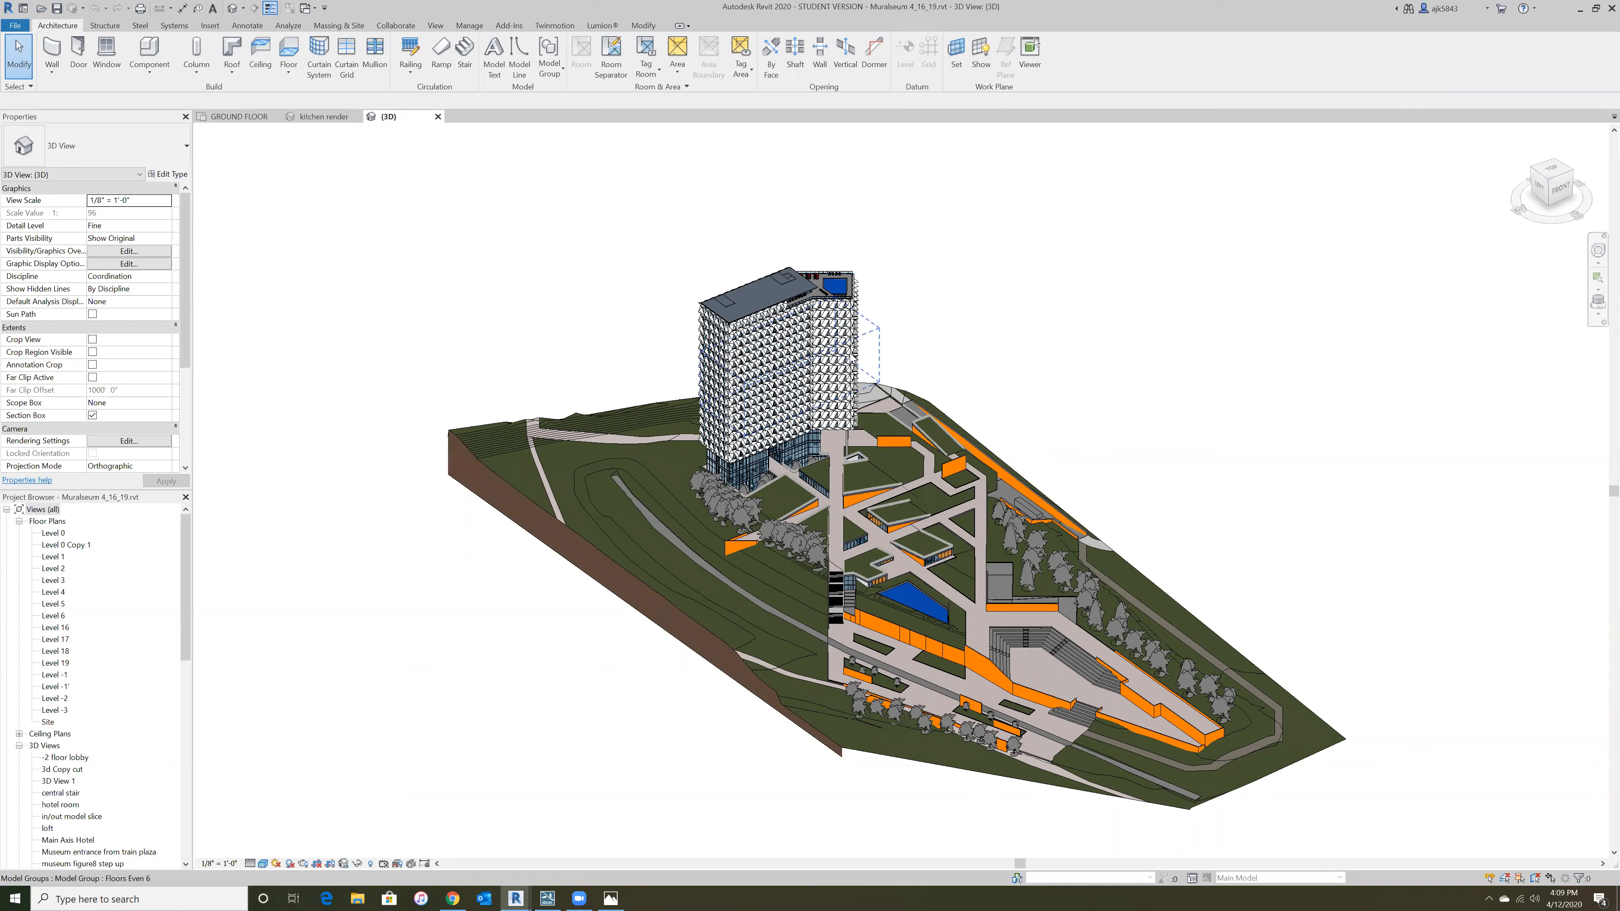
{"action": "scroll", "coordinate": [822, 329], "scroll_direction": "up", "scroll_amount": 3}
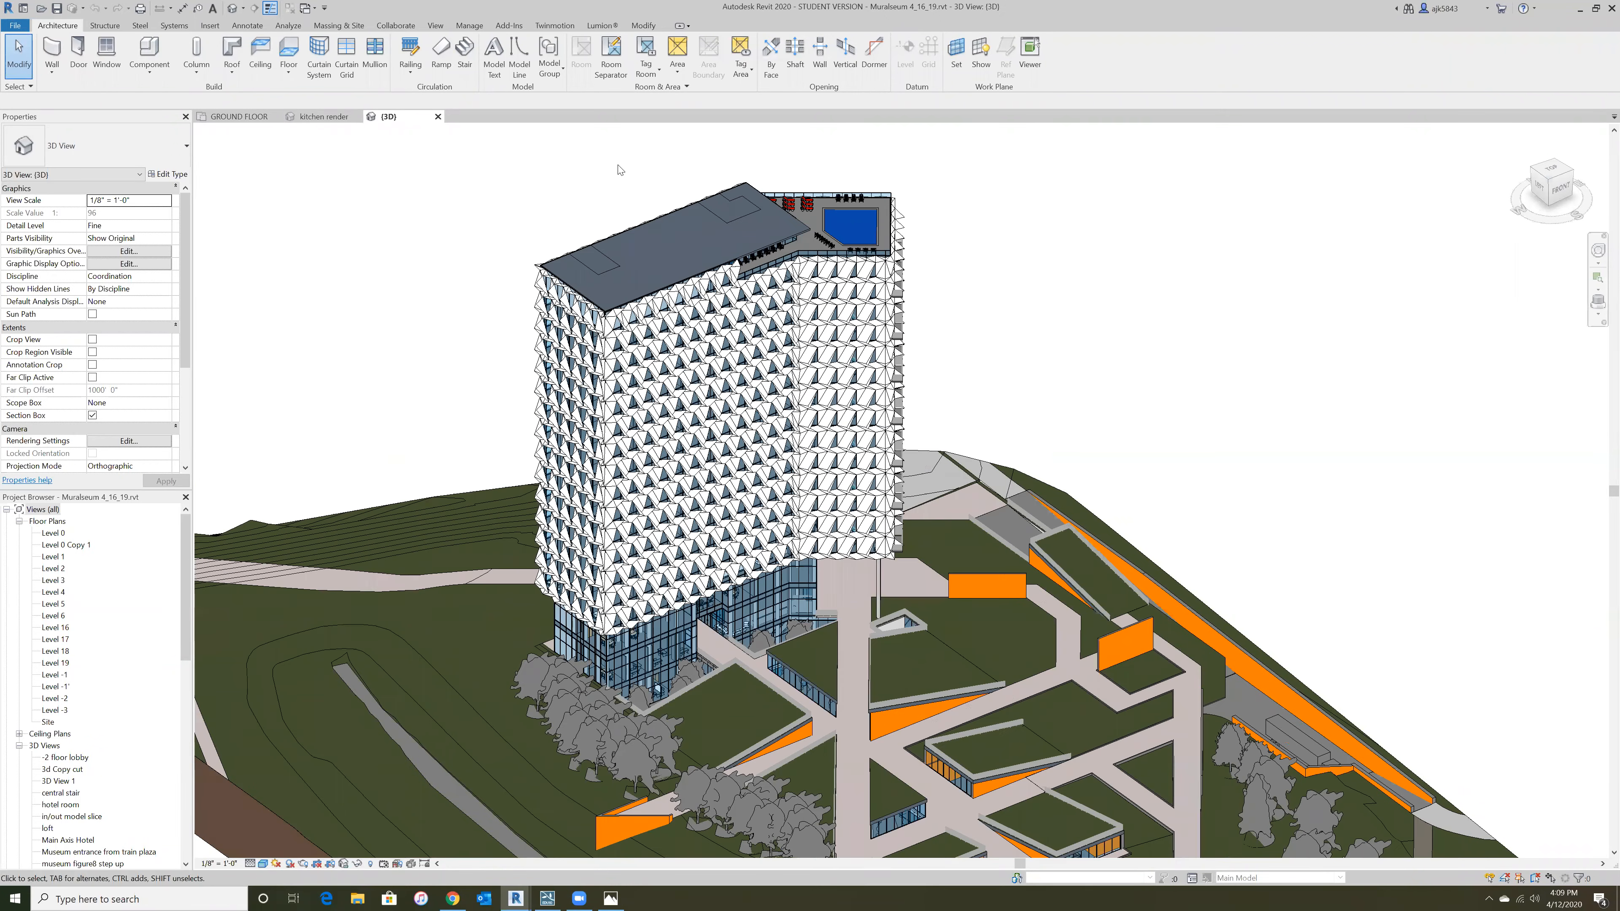
{"action": "scroll", "coordinate": [618, 169], "scroll_direction": "up", "scroll_amount": 1}
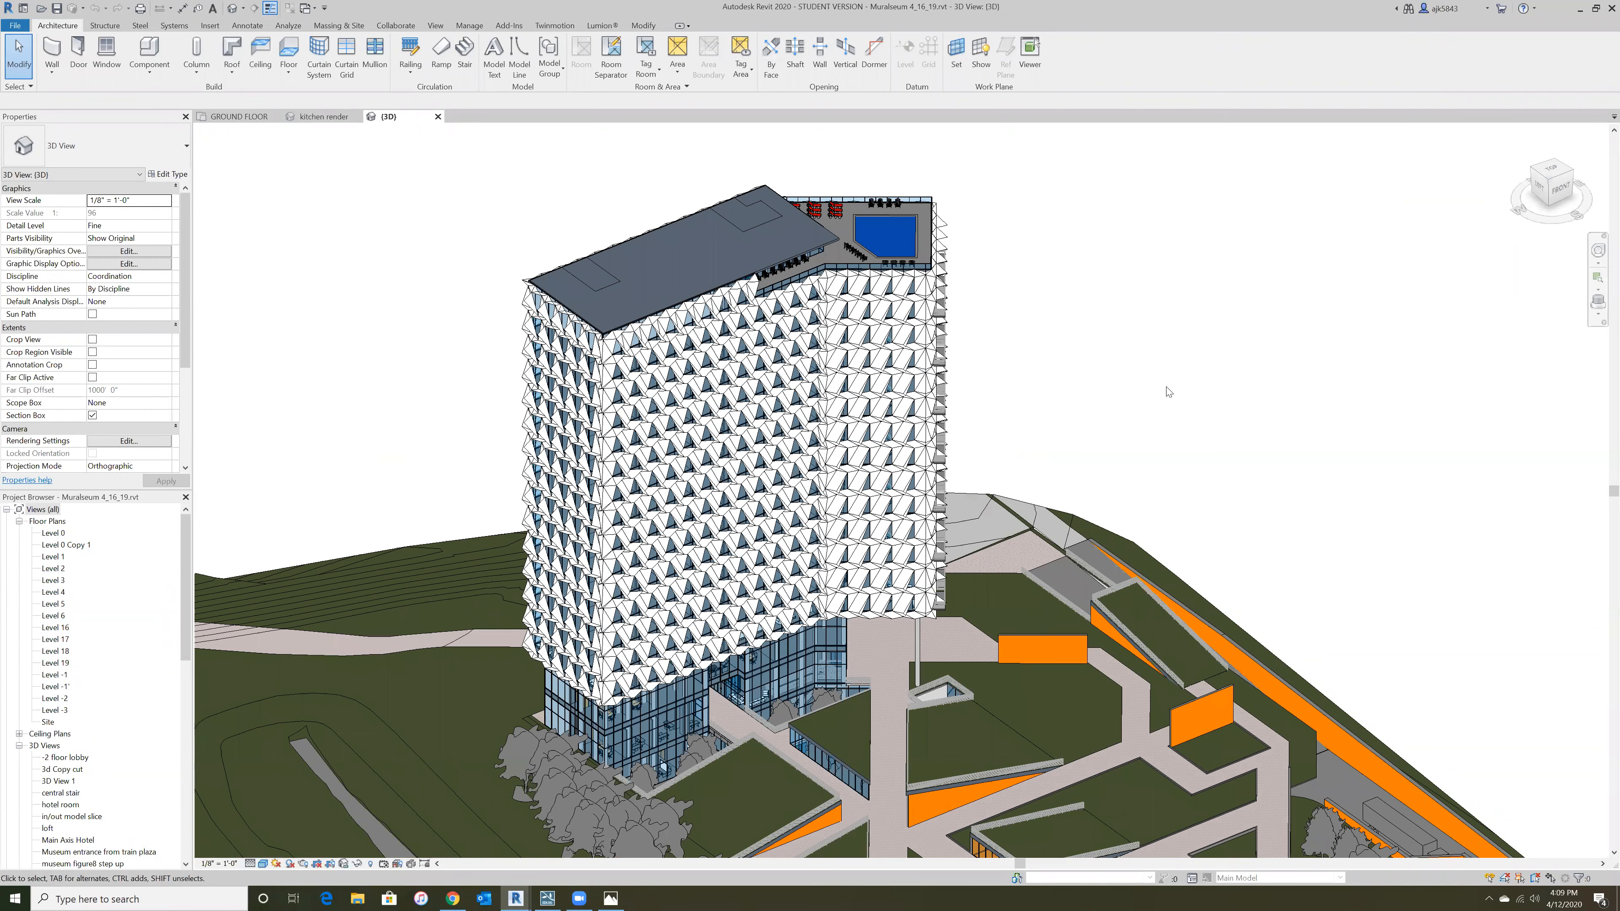
{"action": "middle_click_drag", "start_coordinate": [1171, 405], "coordinate": [1093, 396], "text": "shift"}
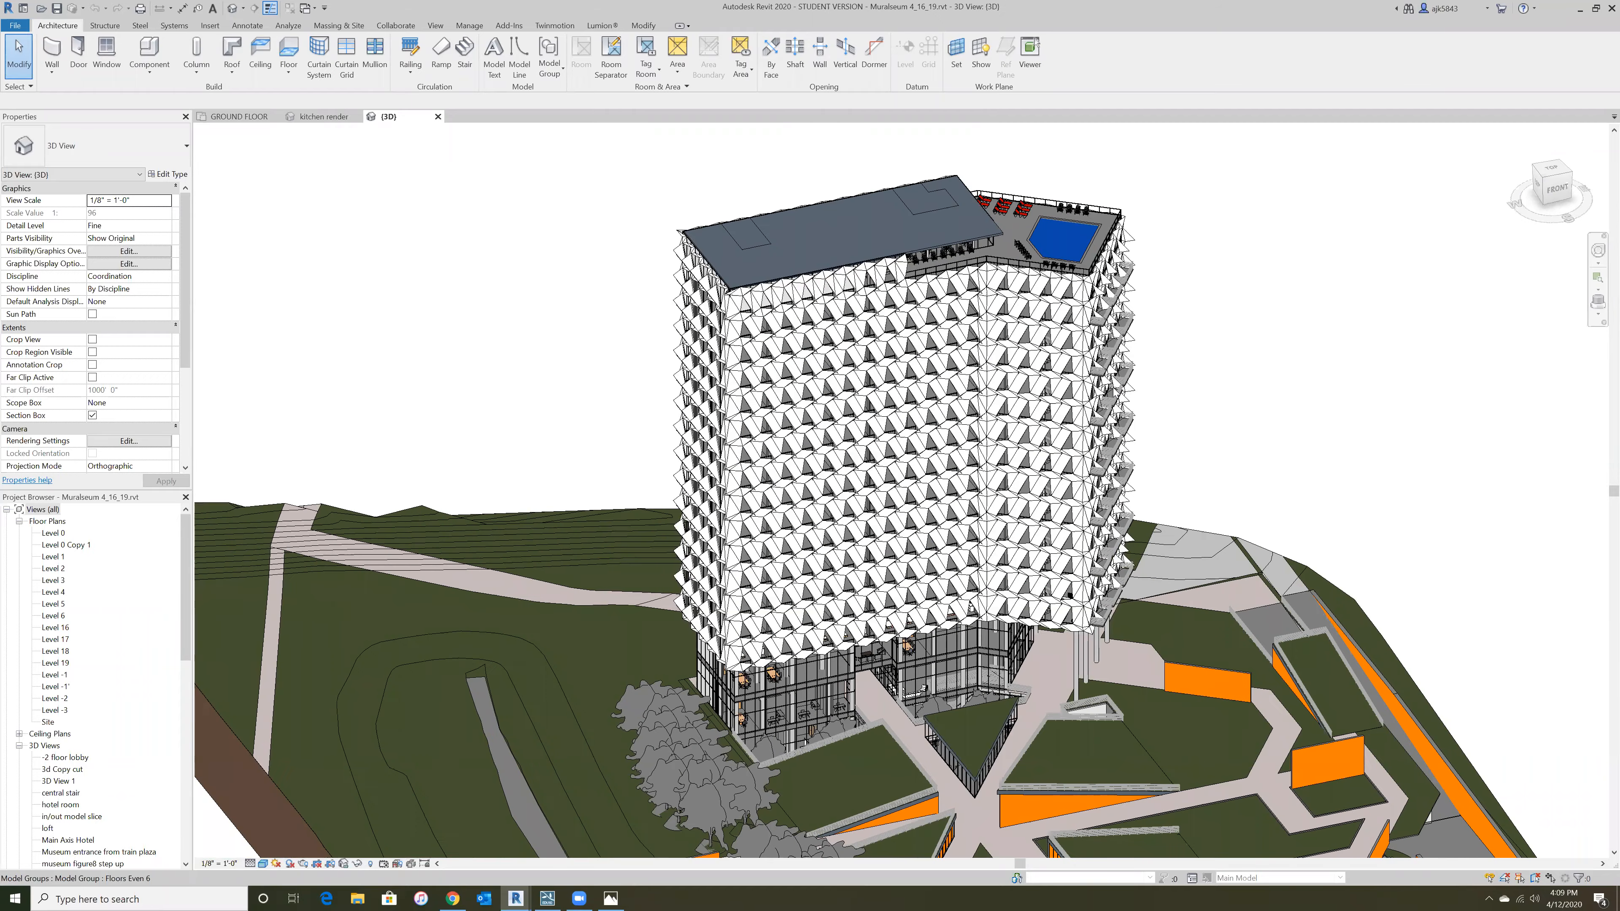
- Select the tower's southfacade3dm.3dm generic model to inspect it as one element, and clear the selection
{"action": "key", "text": "Tab"}
{"action": "key", "text": "Tab"}
{"action": "key", "text": "Tab"}
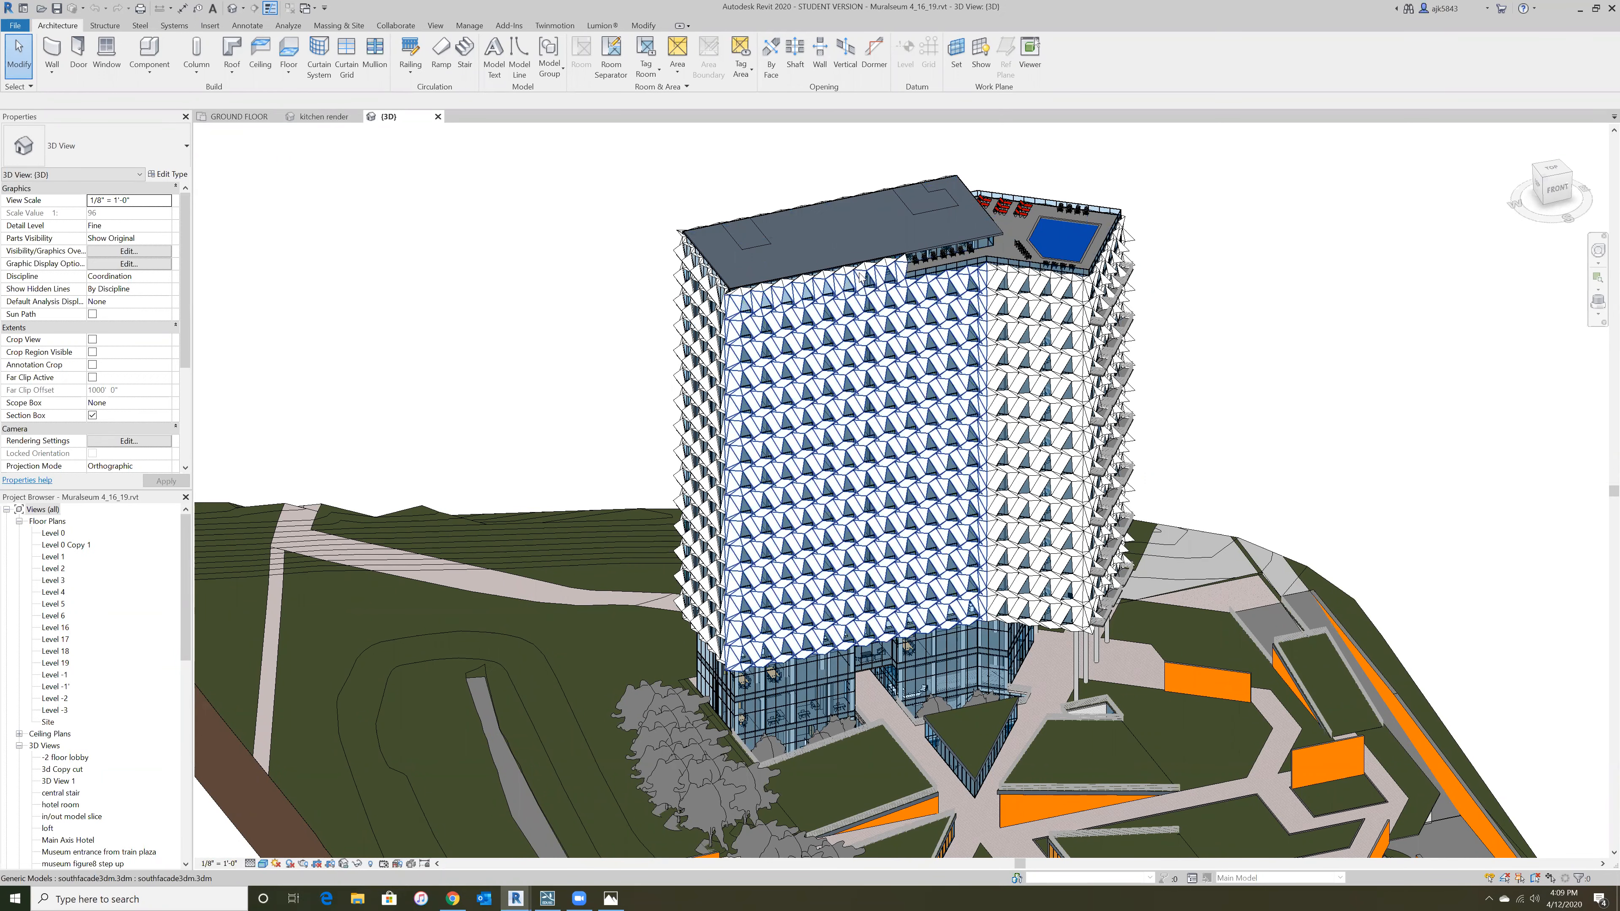
{"action": "left_click", "coordinate": [861, 278]}
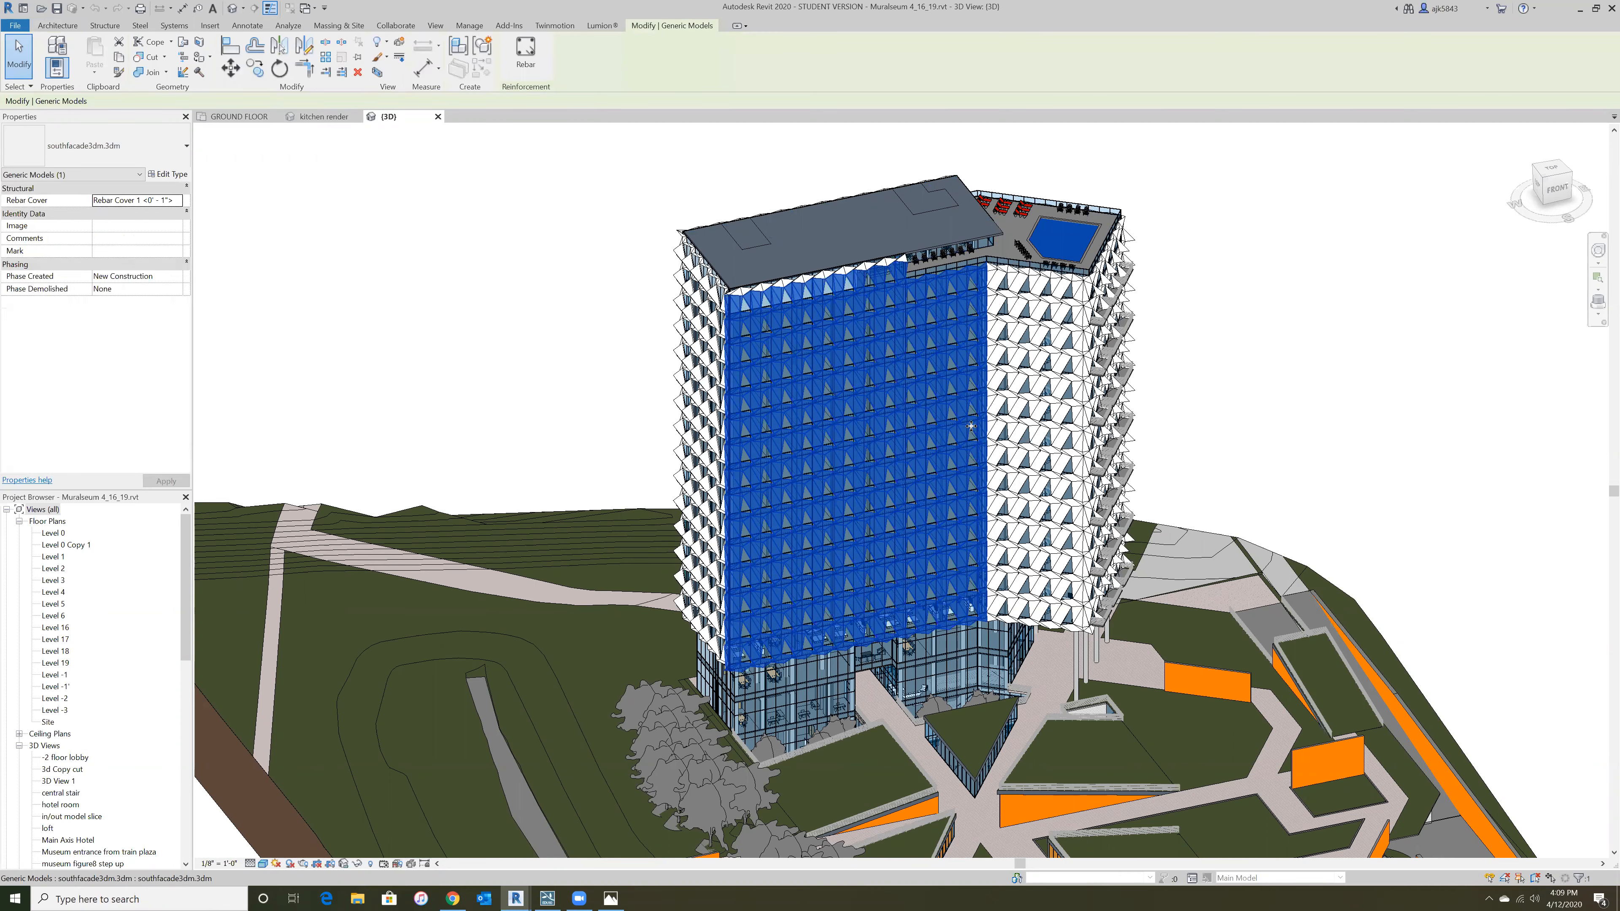
{"action": "key", "text": "Escape"}
- Select the SouthEastFacade3dm.3dm generic model on the tower's balcony side to inspect it, and clear the selection
{"action": "scroll", "coordinate": [893, 434], "scroll_direction": "down", "scroll_amount": 3}
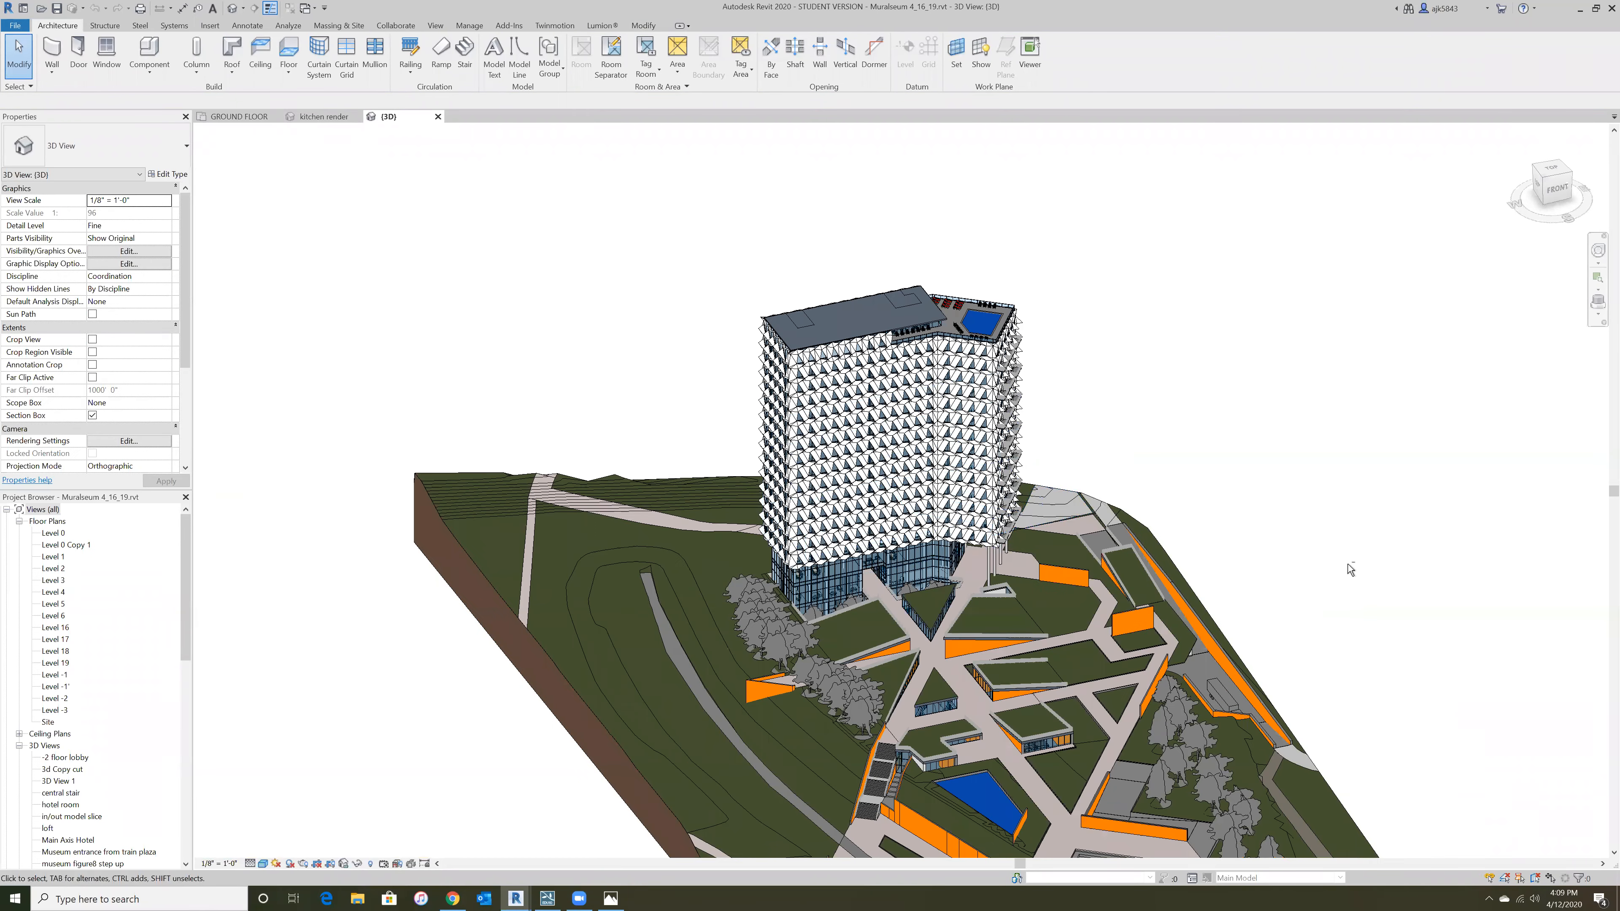
{"action": "scroll", "coordinate": [633, 460], "scroll_direction": "down", "scroll_amount": 2}
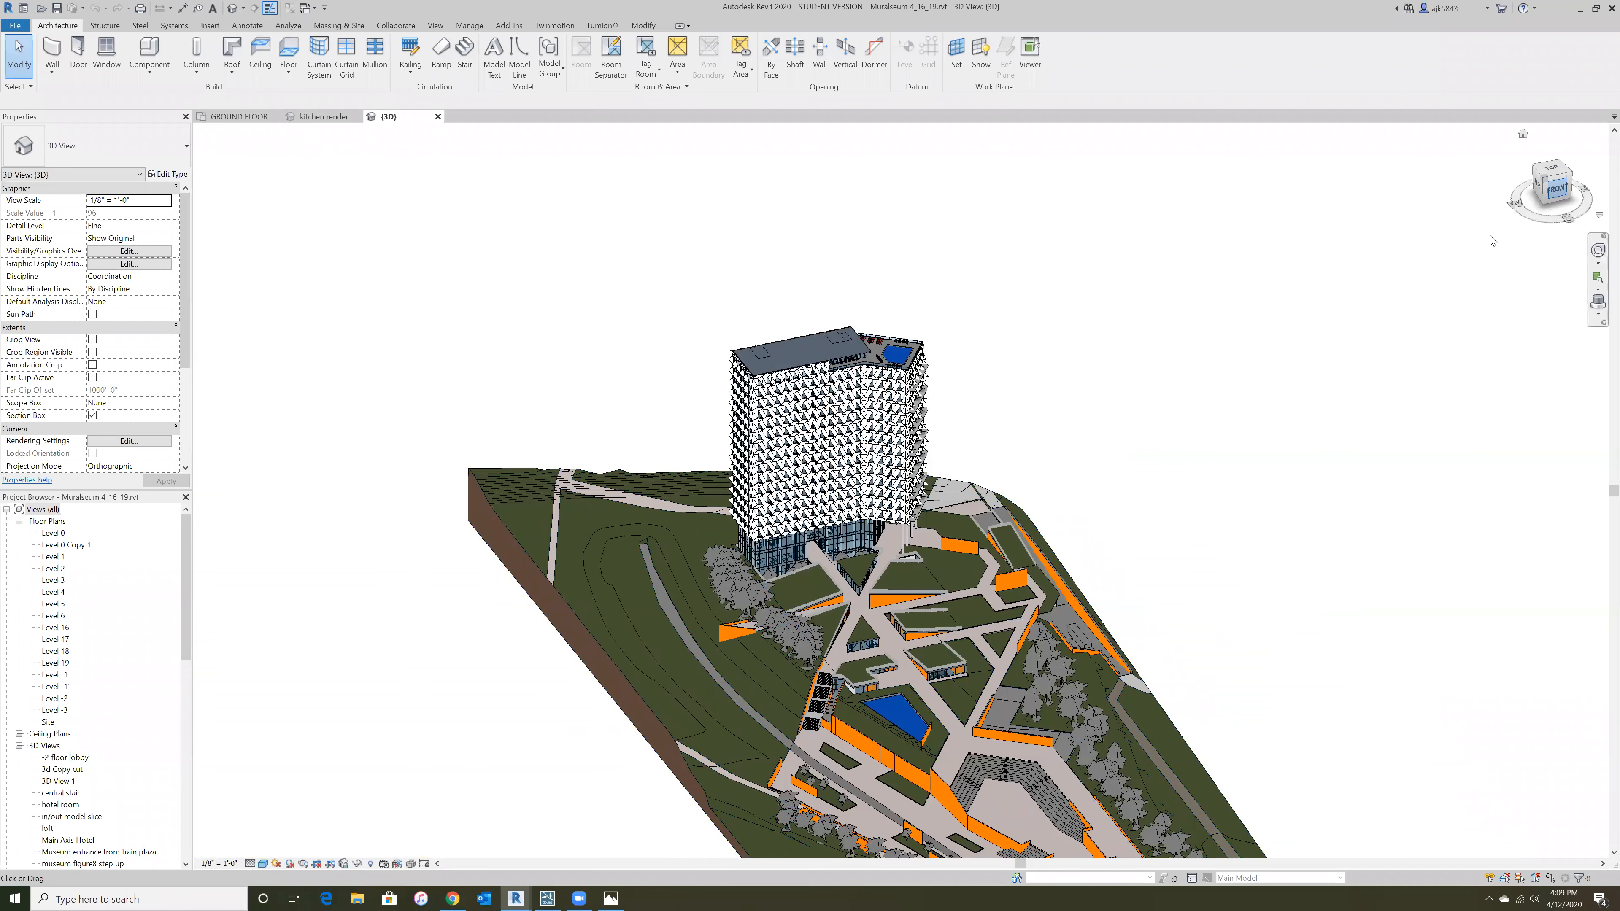
{"action": "middle_click_drag", "start_coordinate": [1309, 423], "coordinate": [1080, 404], "text": "shift"}
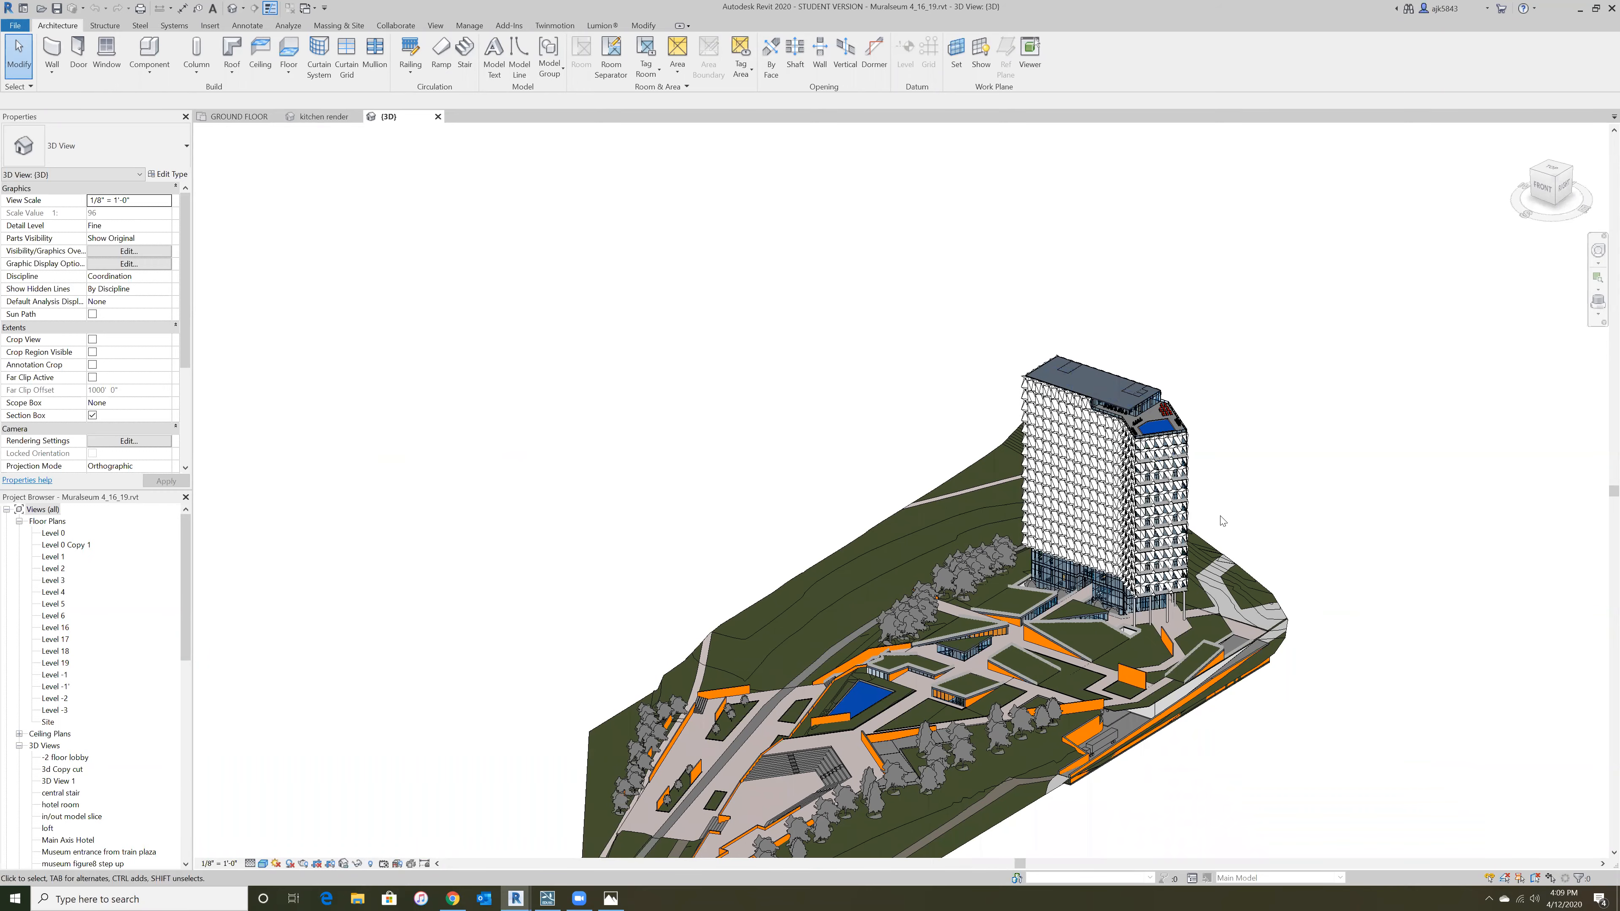
{"action": "scroll", "coordinate": [1222, 522], "scroll_direction": "up", "scroll_amount": 5}
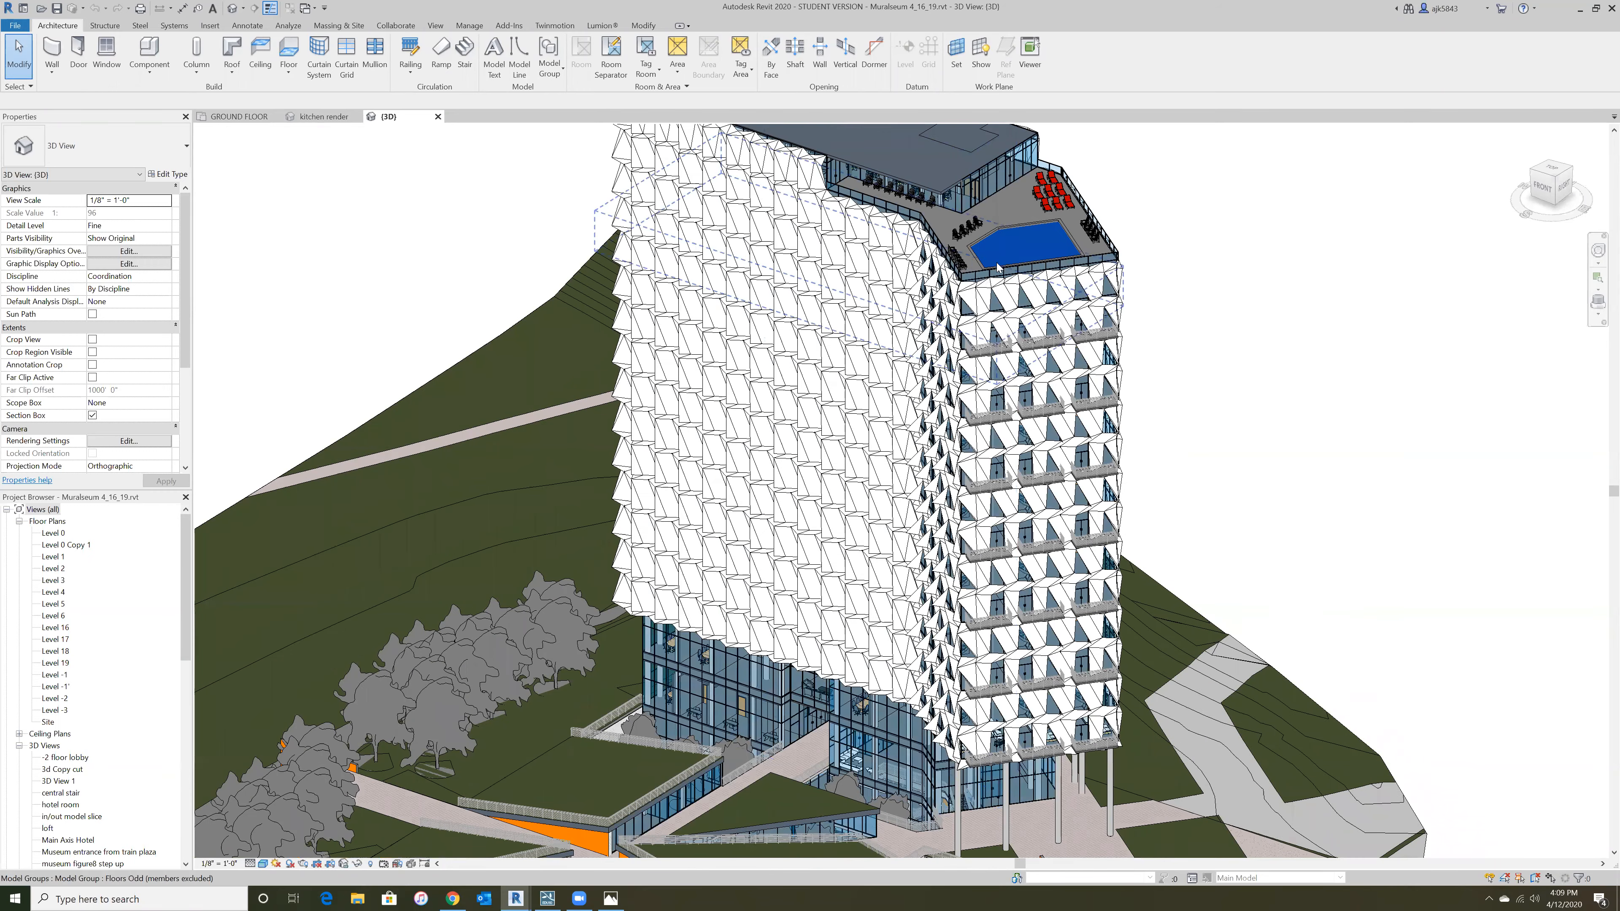
{"action": "left_click", "coordinate": [999, 285]}
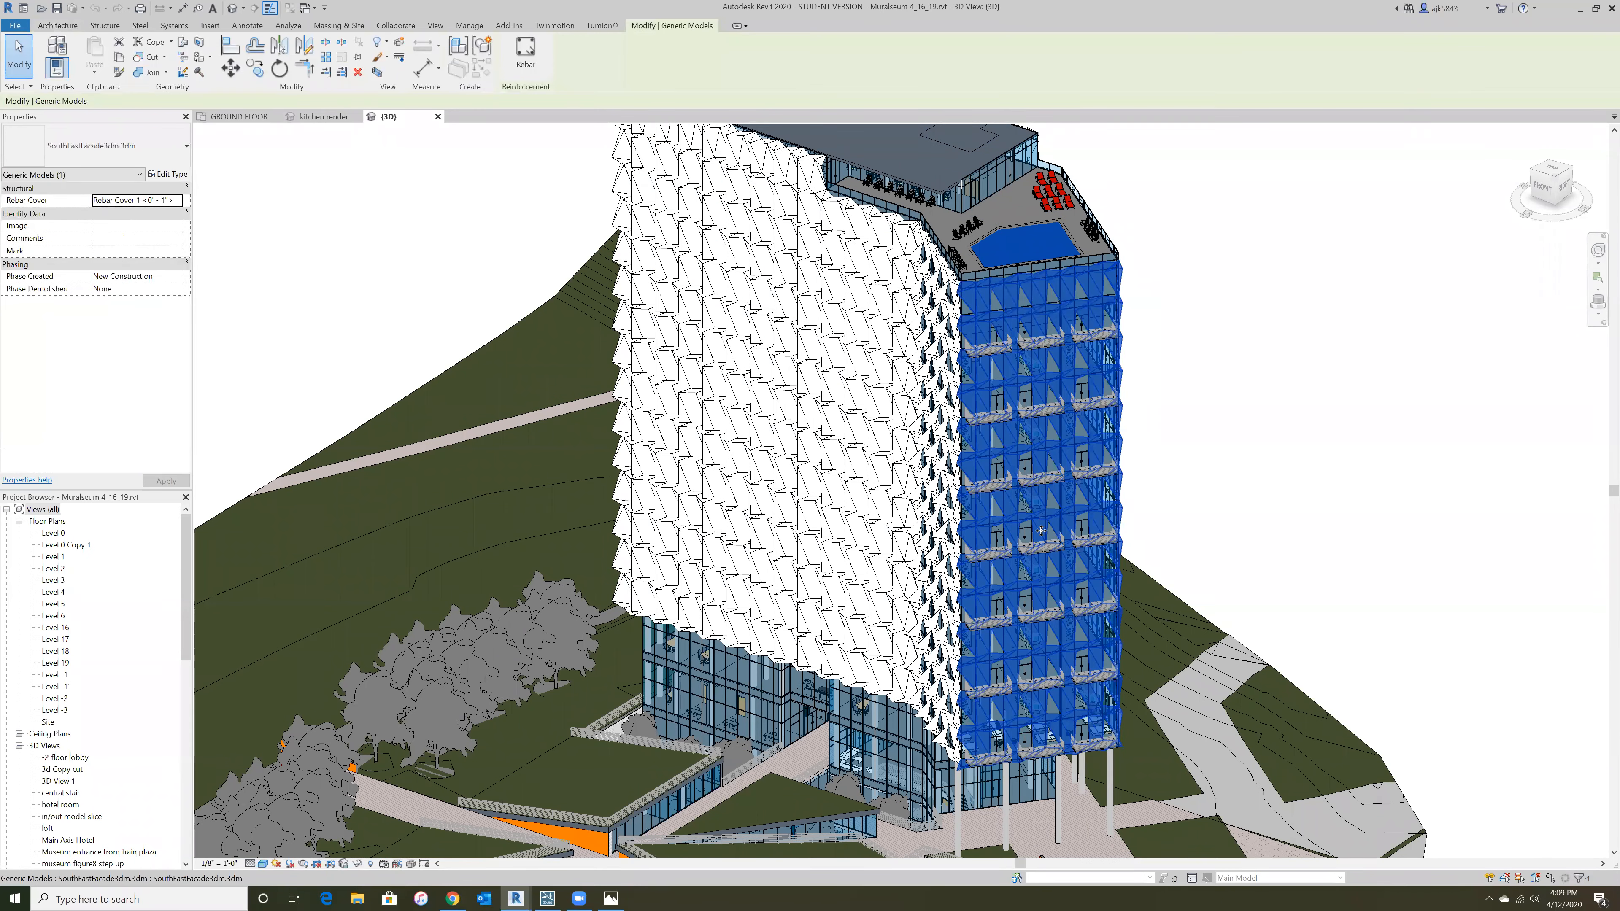
{"action": "scroll", "coordinate": [1041, 531], "scroll_direction": "down", "scroll_amount": 4}
{"action": "left_click", "coordinate": [1310, 457]}
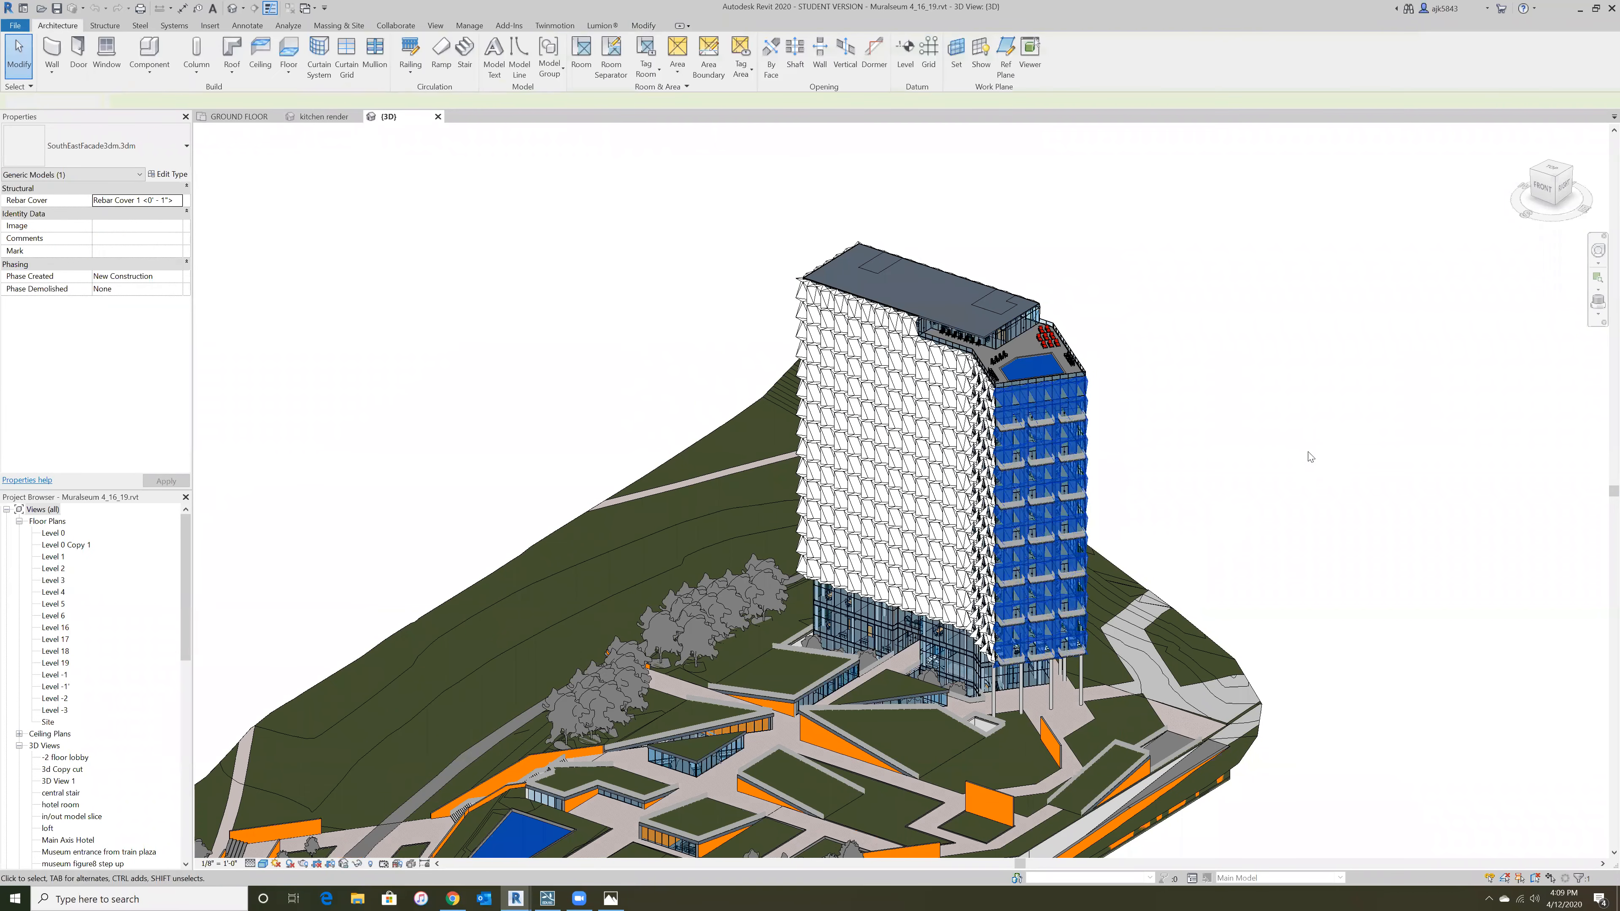
- Orient the 3D view to Top and start a CAD import with the file type set to Rhino Files (*.3dm)
{"action": "left_click_drag", "start_coordinate": [1550, 170], "coordinate": [1551, 174]}
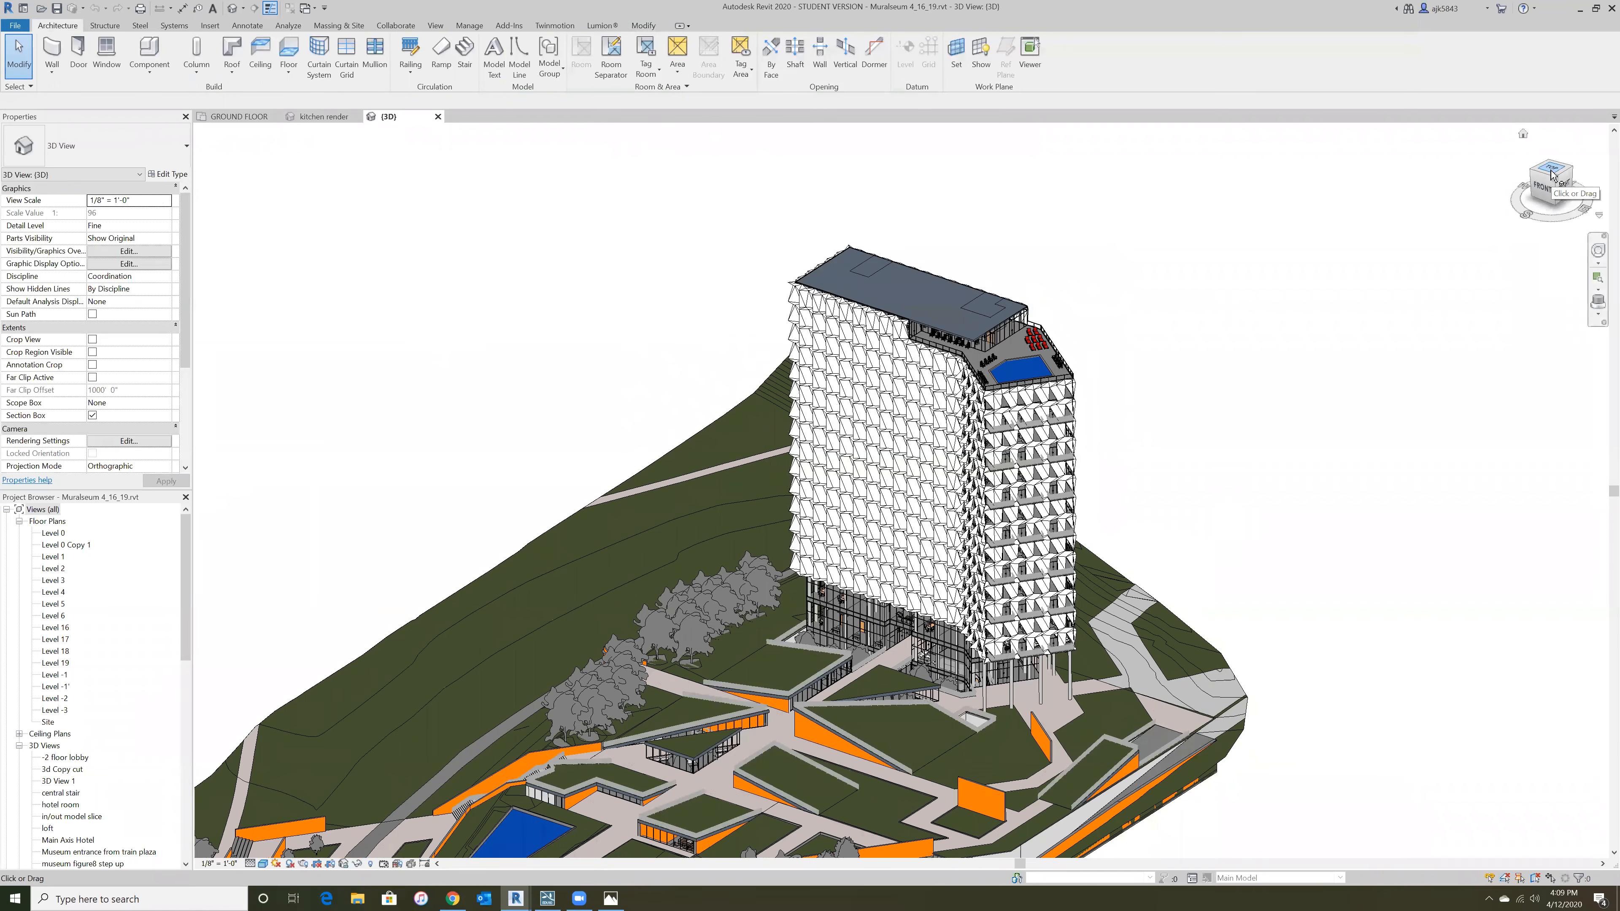
{"action": "left_click", "coordinate": [1551, 172]}
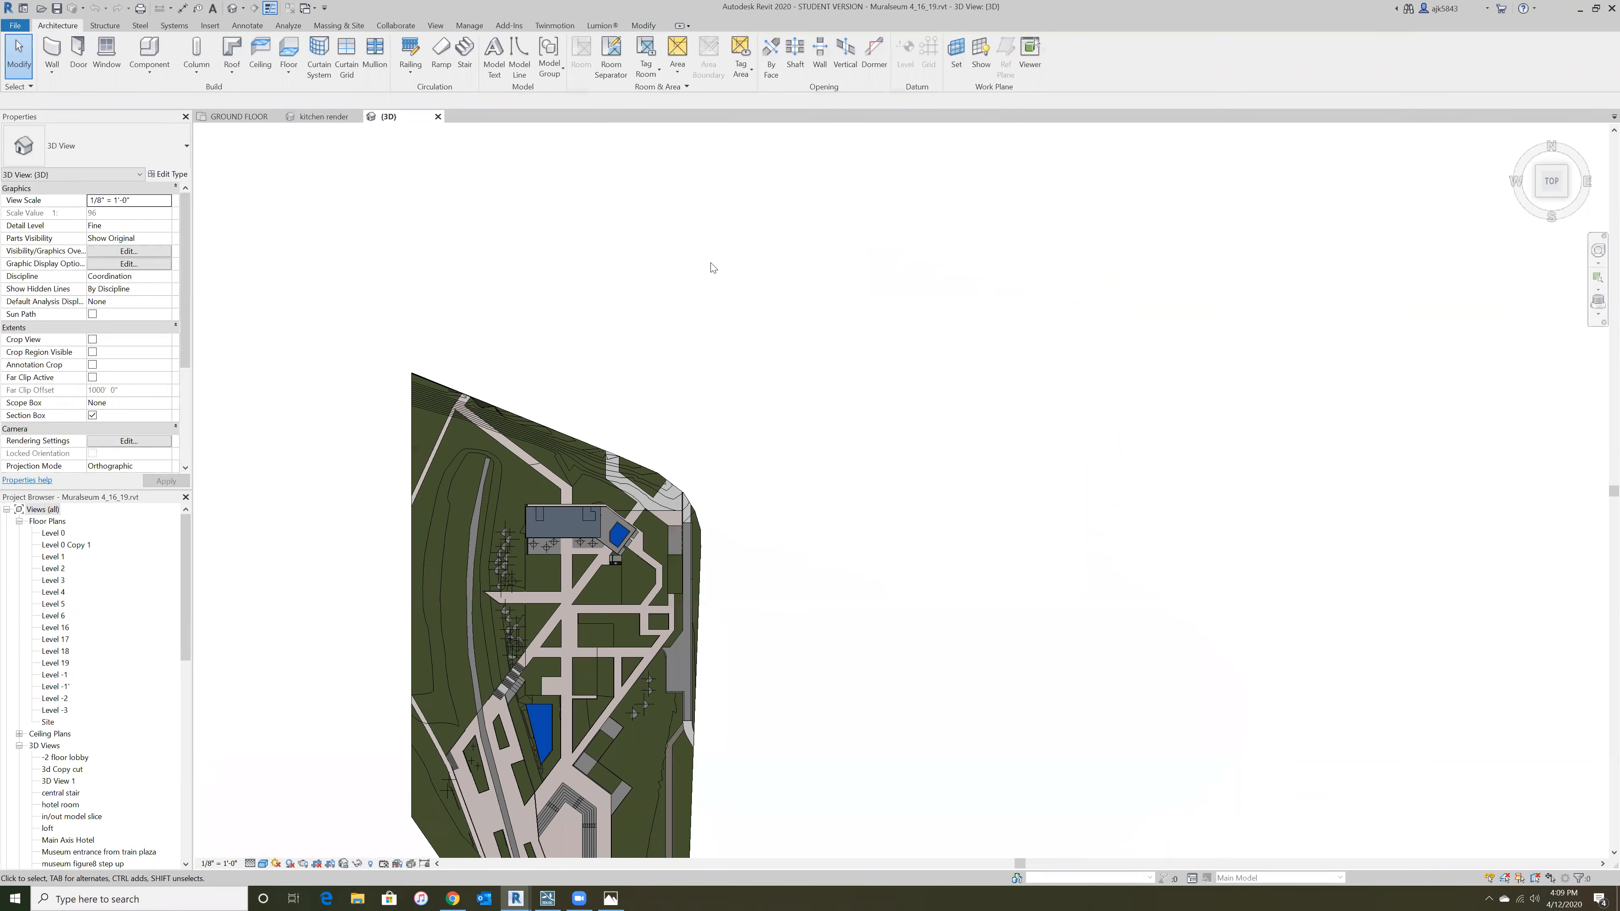
{"action": "left_click", "coordinate": [215, 30]}
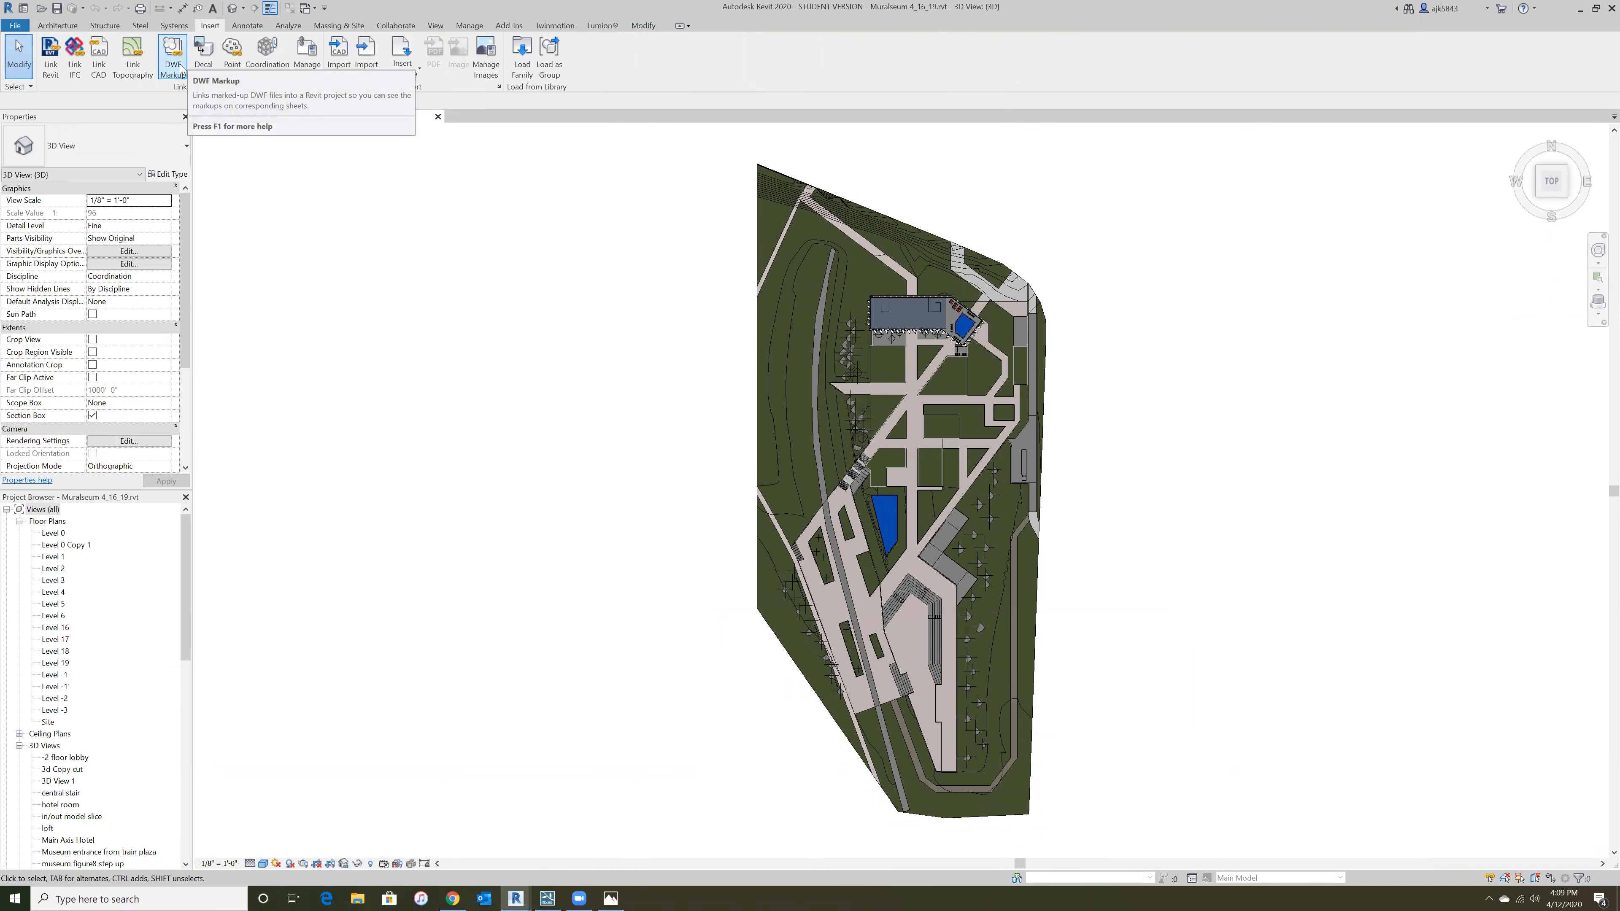
{"action": "left_click", "coordinate": [340, 76]}
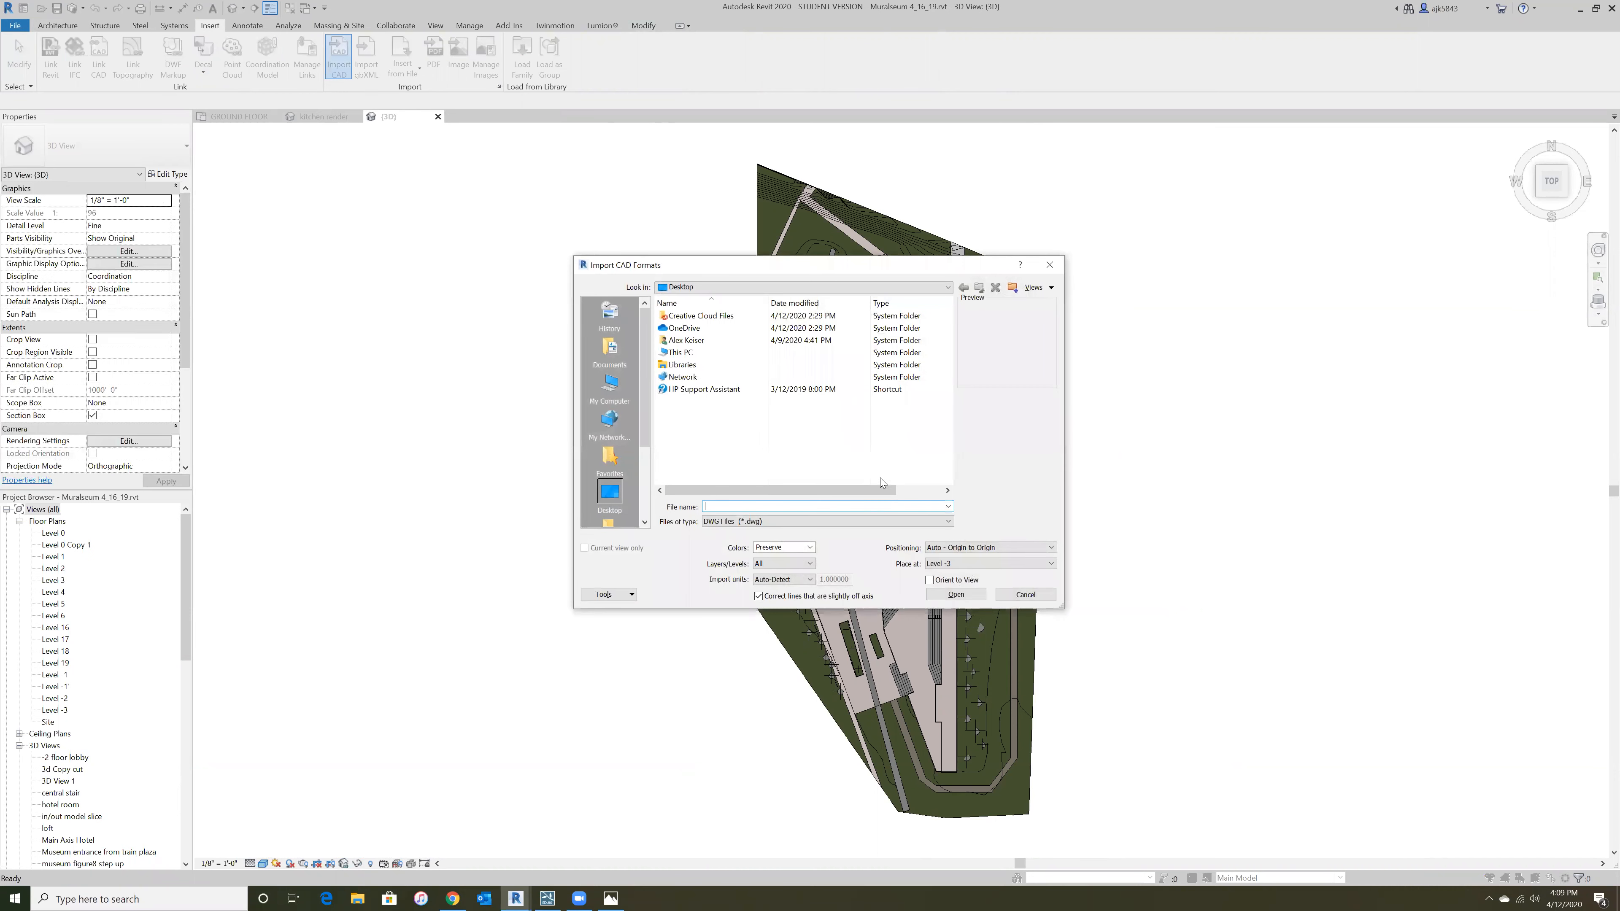
{"action": "left_click", "coordinate": [948, 523]}
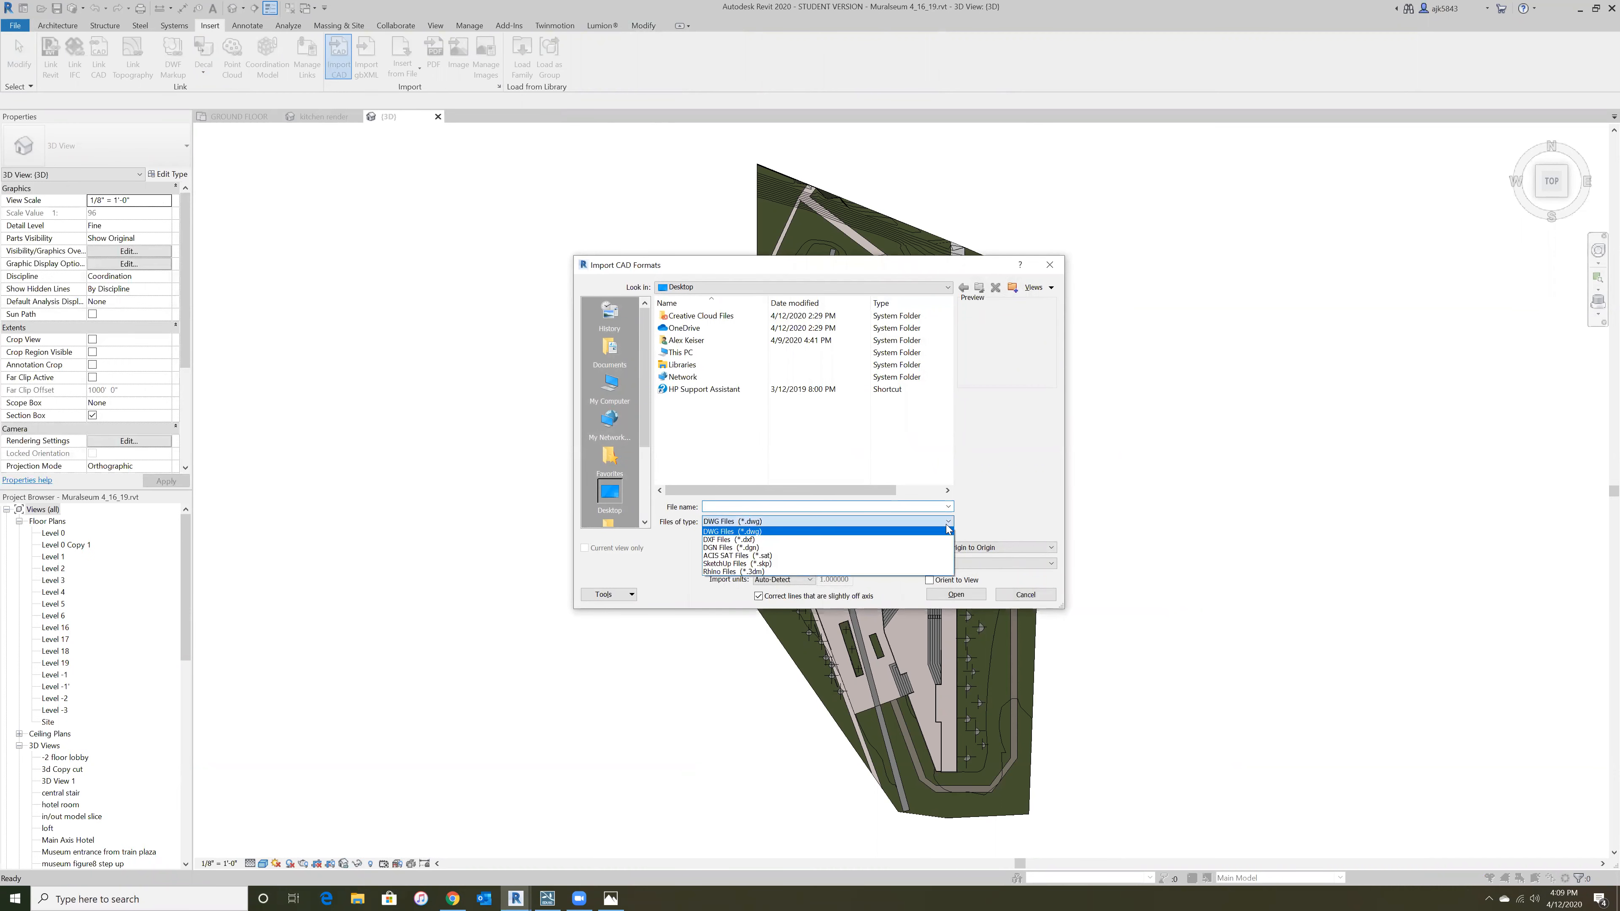
{"action": "left_click", "coordinate": [752, 573]}
- Import NorthEastFacade3dm.3dm from the FacadeSkins folder under PSU 4 on the DATA (D:) drive as Generic Models
{"action": "double_click", "coordinate": [695, 352]}
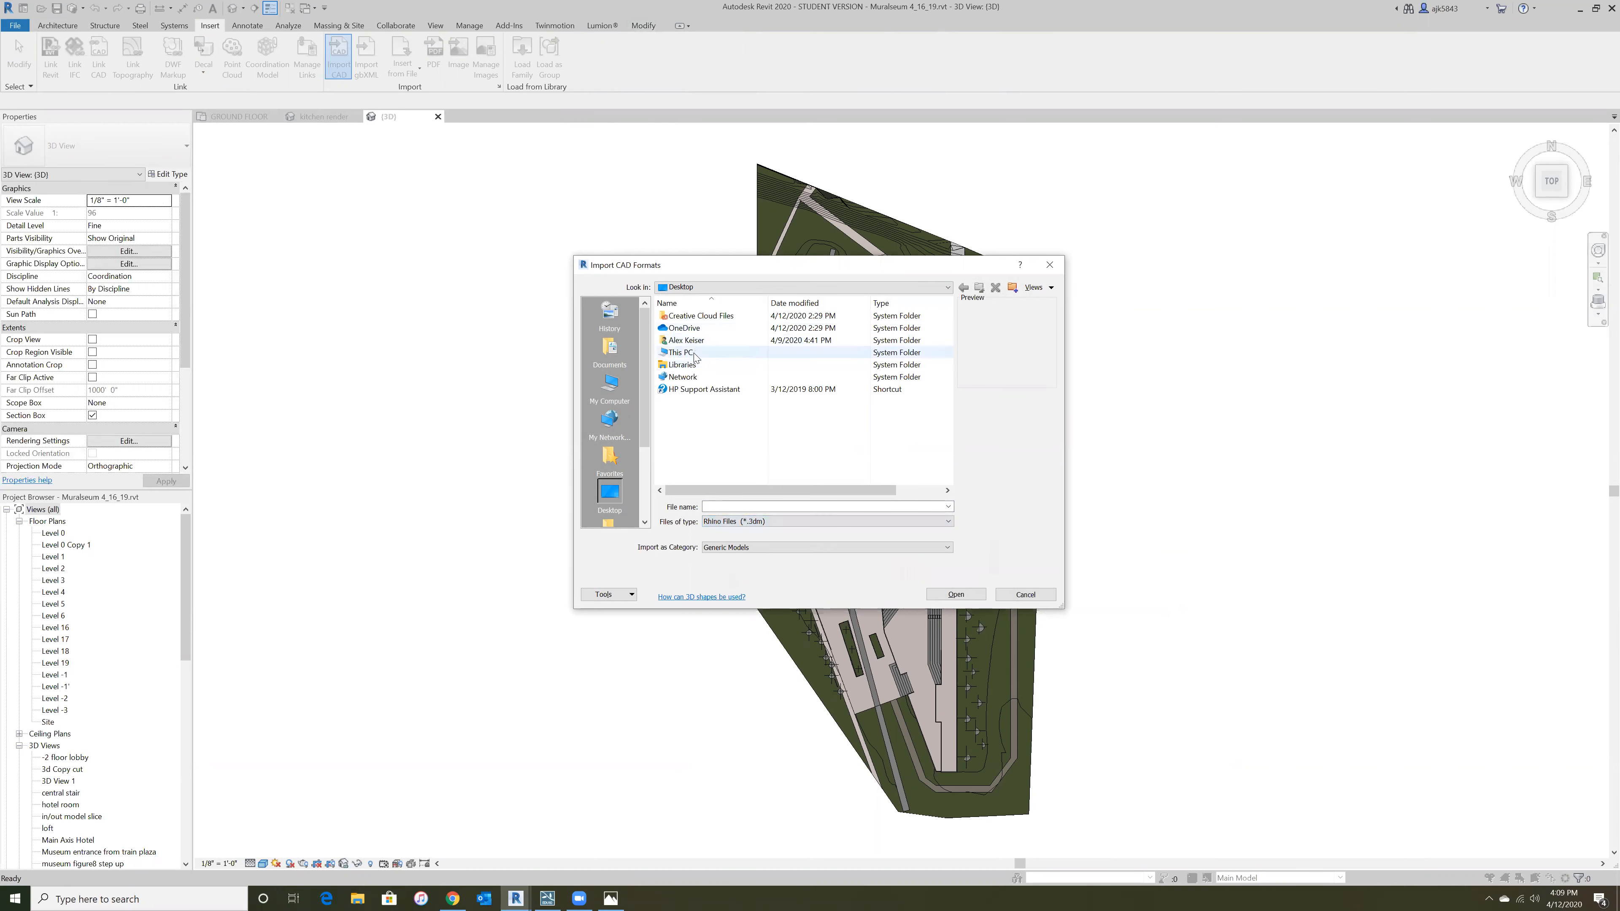
{"action": "double_click", "coordinate": [698, 459]}
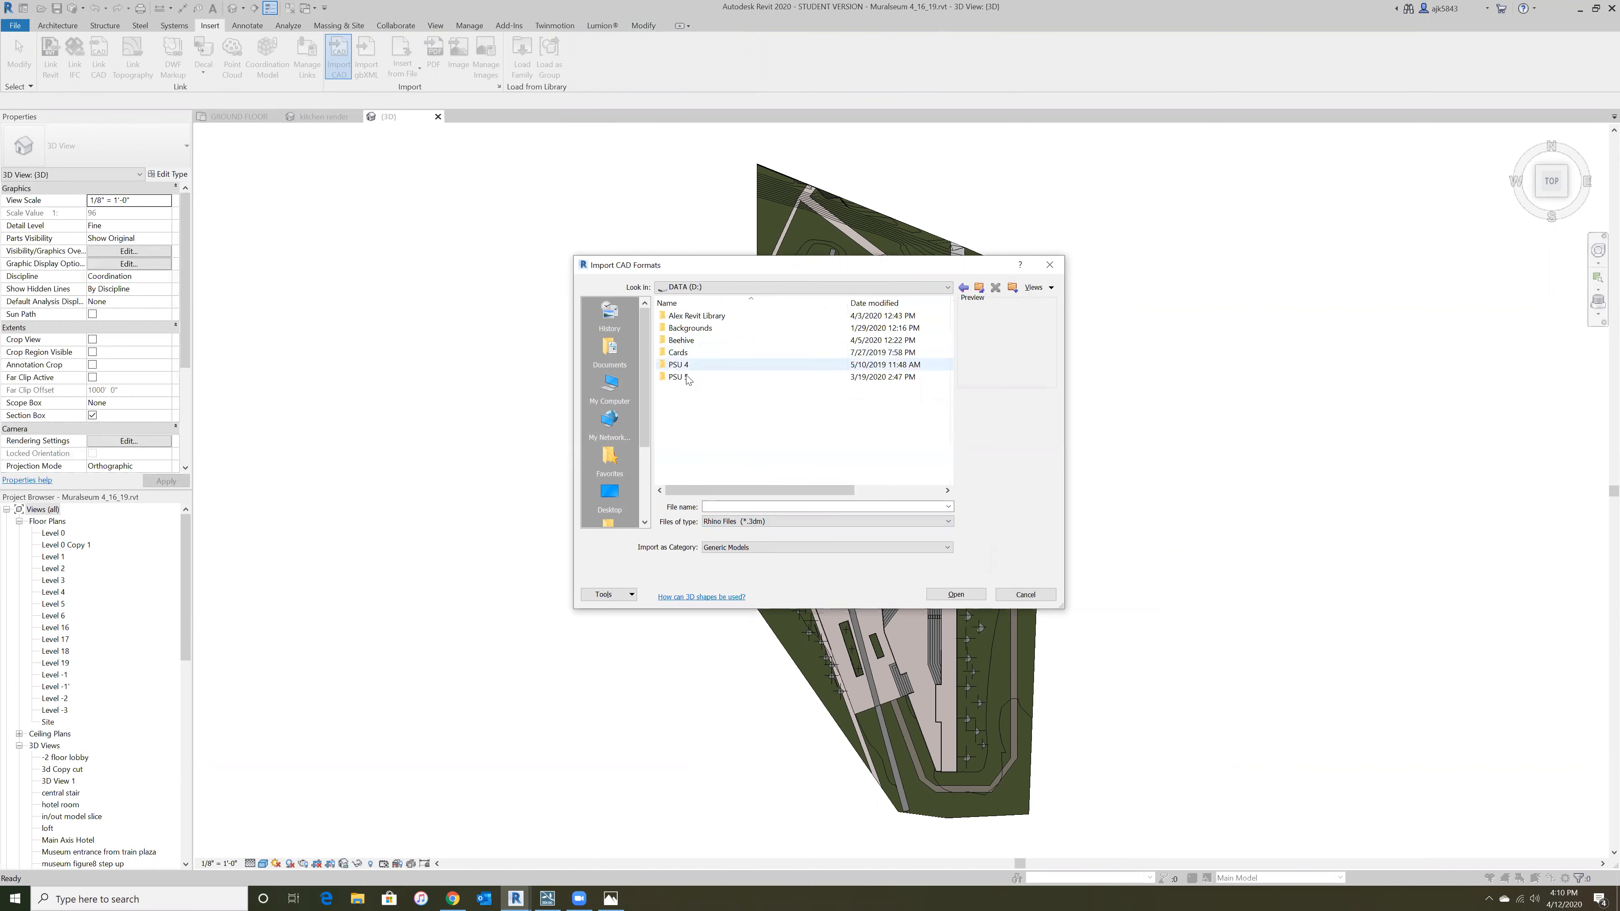
{"action": "double_click", "coordinate": [695, 364]}
{"action": "double_click", "coordinate": [680, 340]}
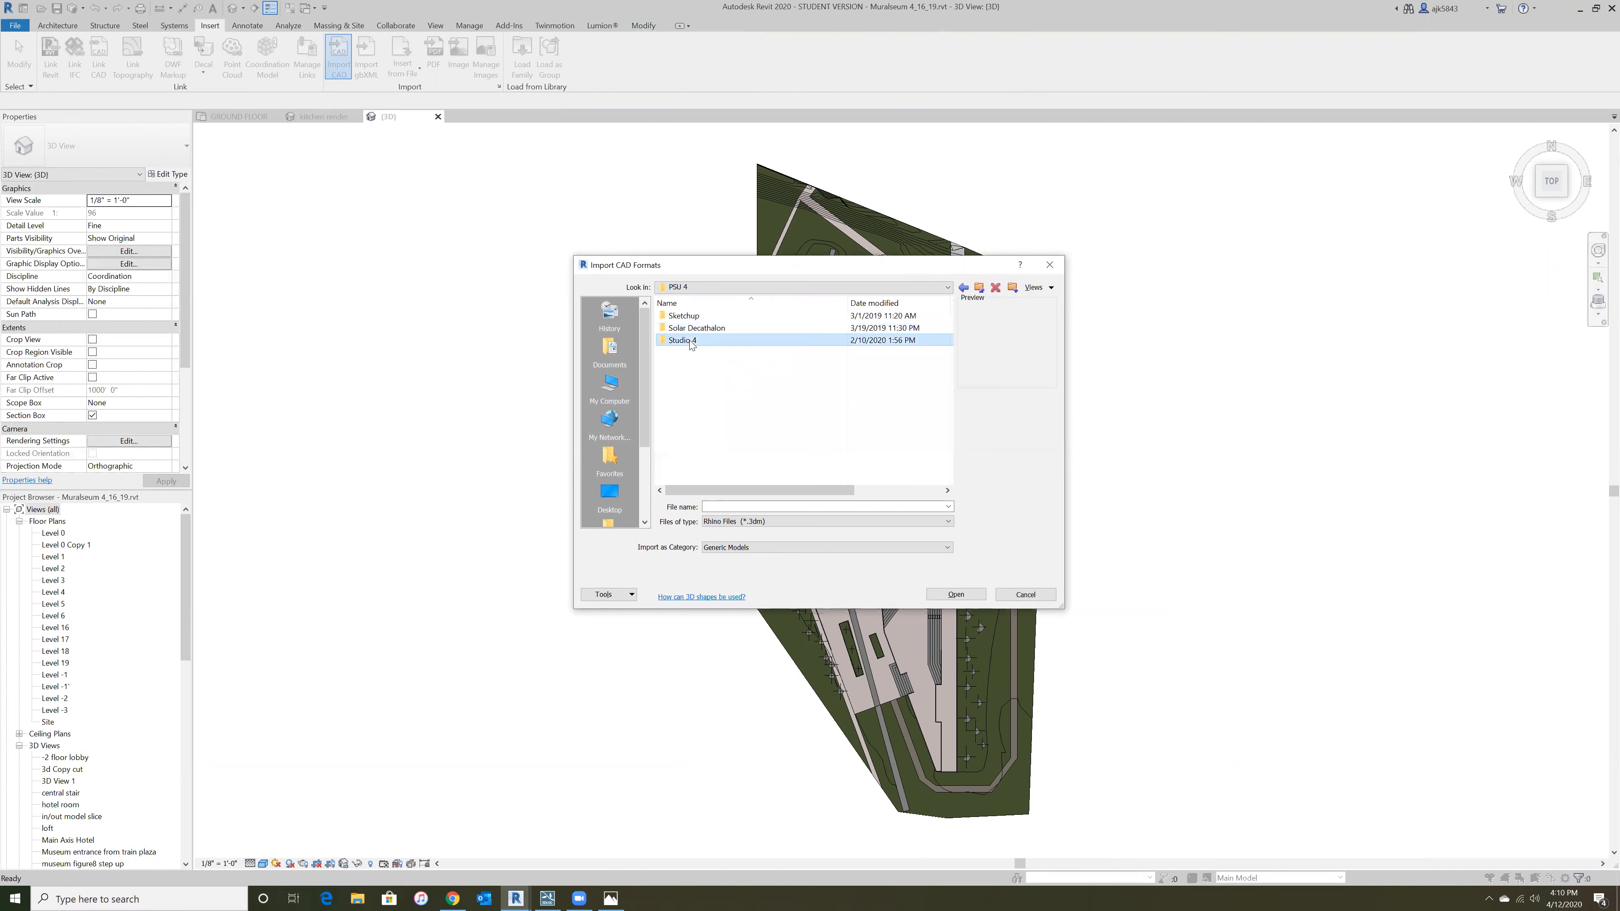
{"action": "double_click", "coordinate": [684, 328]}
{"action": "double_click", "coordinate": [682, 327]}
{"action": "left_click", "coordinate": [717, 340]}
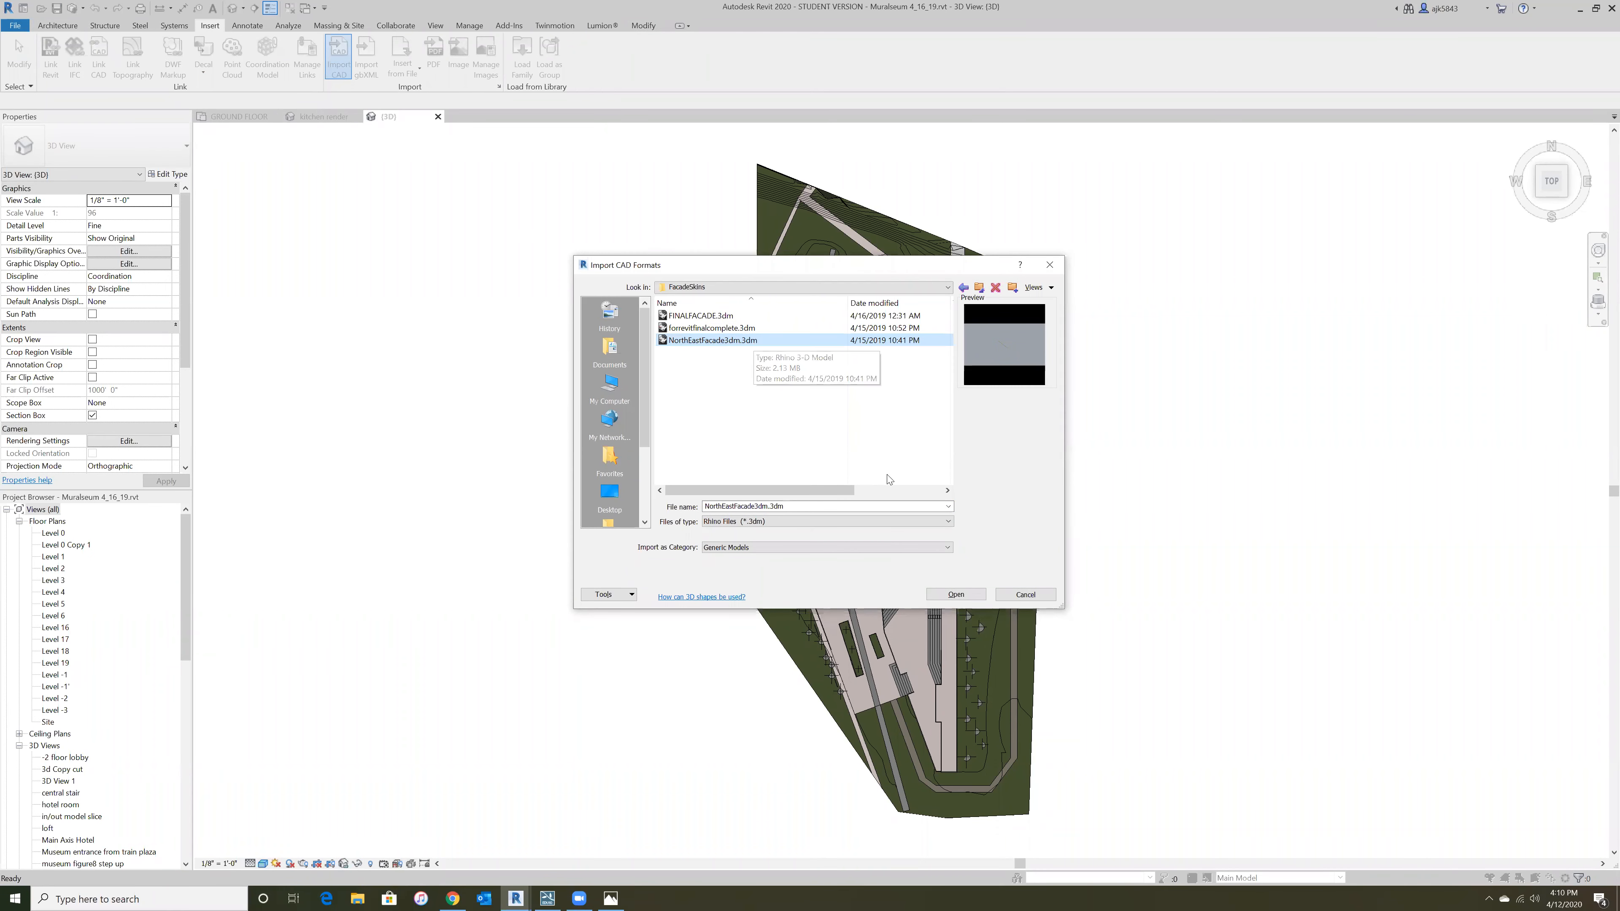
{"action": "left_click", "coordinate": [956, 594]}
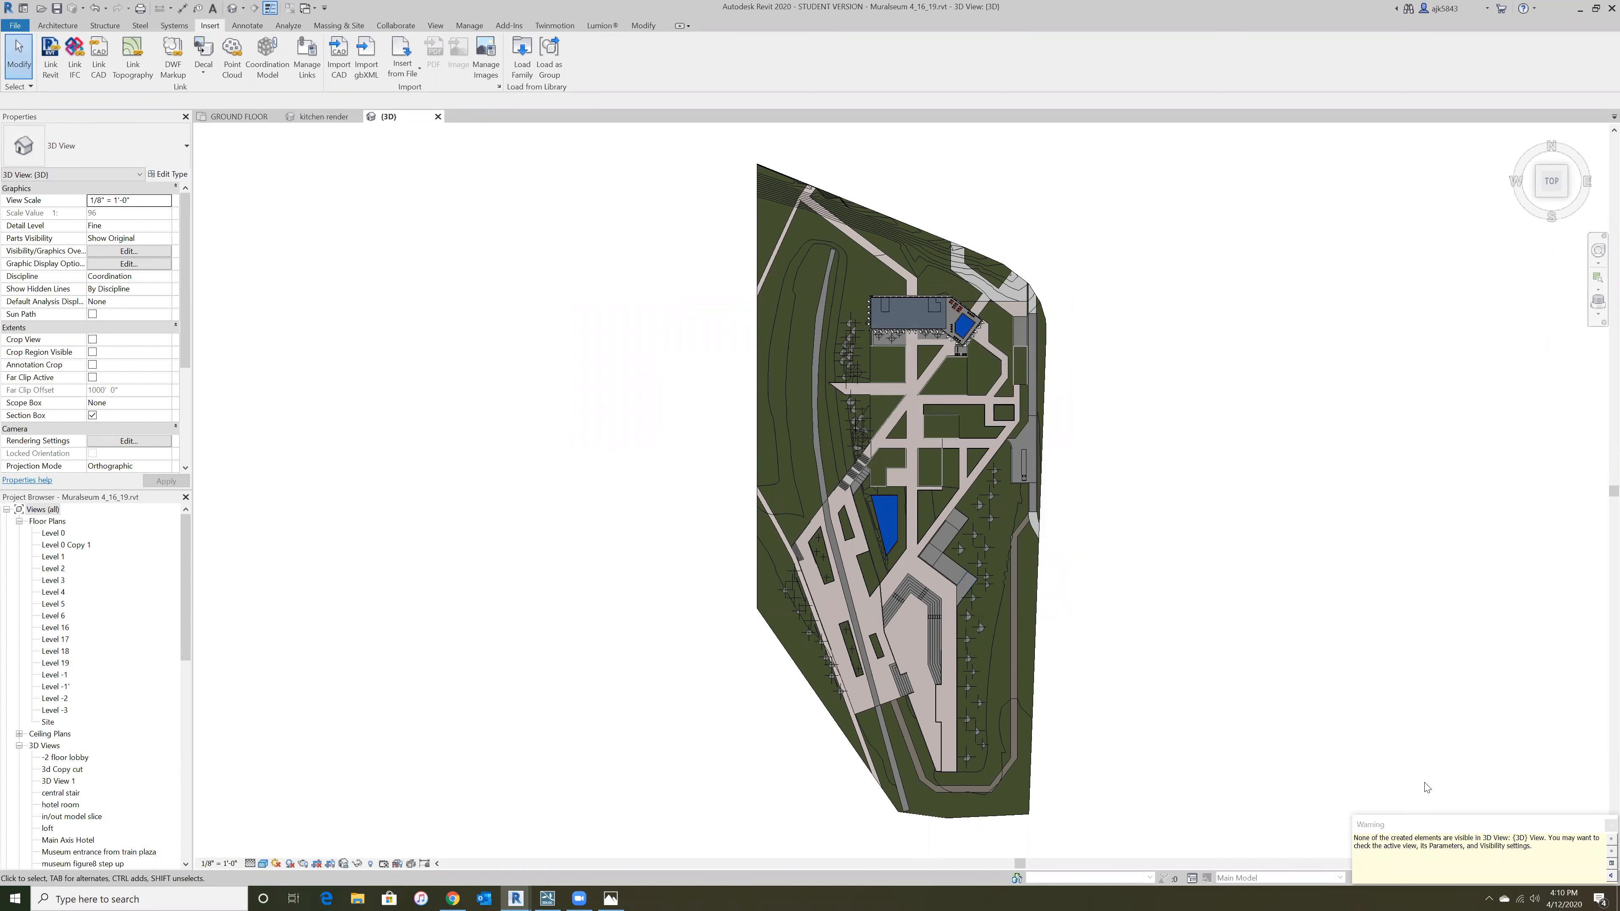
- Search the full extents of the Top view for the imported NorthEastFacade3dm.3dm skin
{"action": "left_click", "coordinate": [1611, 824]}
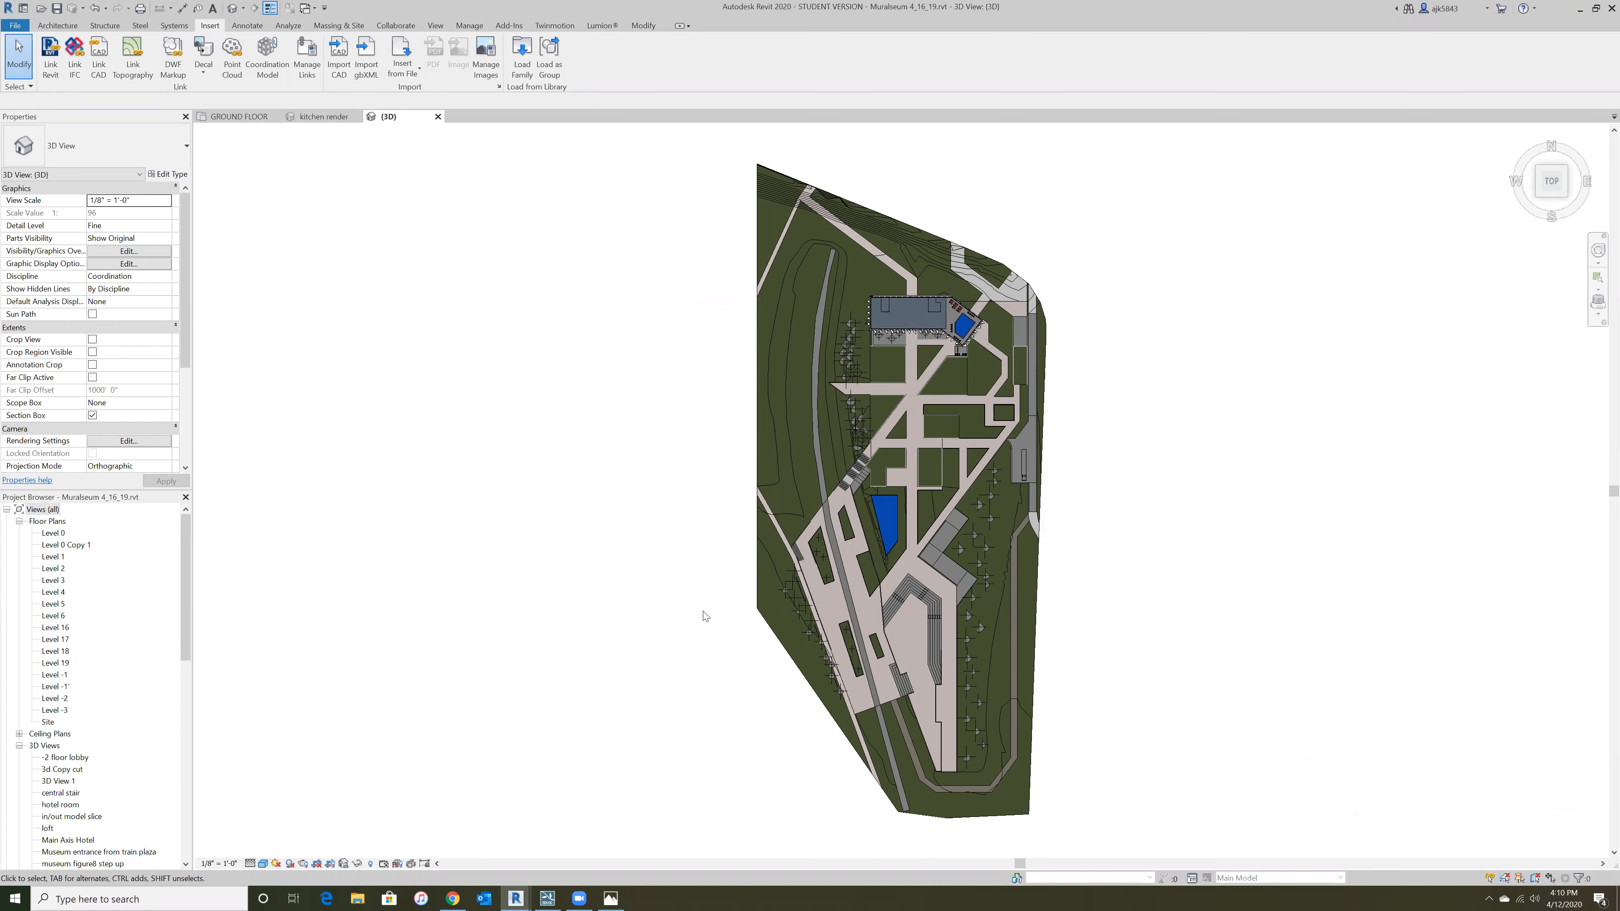
{"action": "scroll", "coordinate": [740, 651], "scroll_direction": "down", "scroll_amount": 5}
{"action": "scroll", "coordinate": [823, 659], "scroll_direction": "down", "scroll_amount": 4}
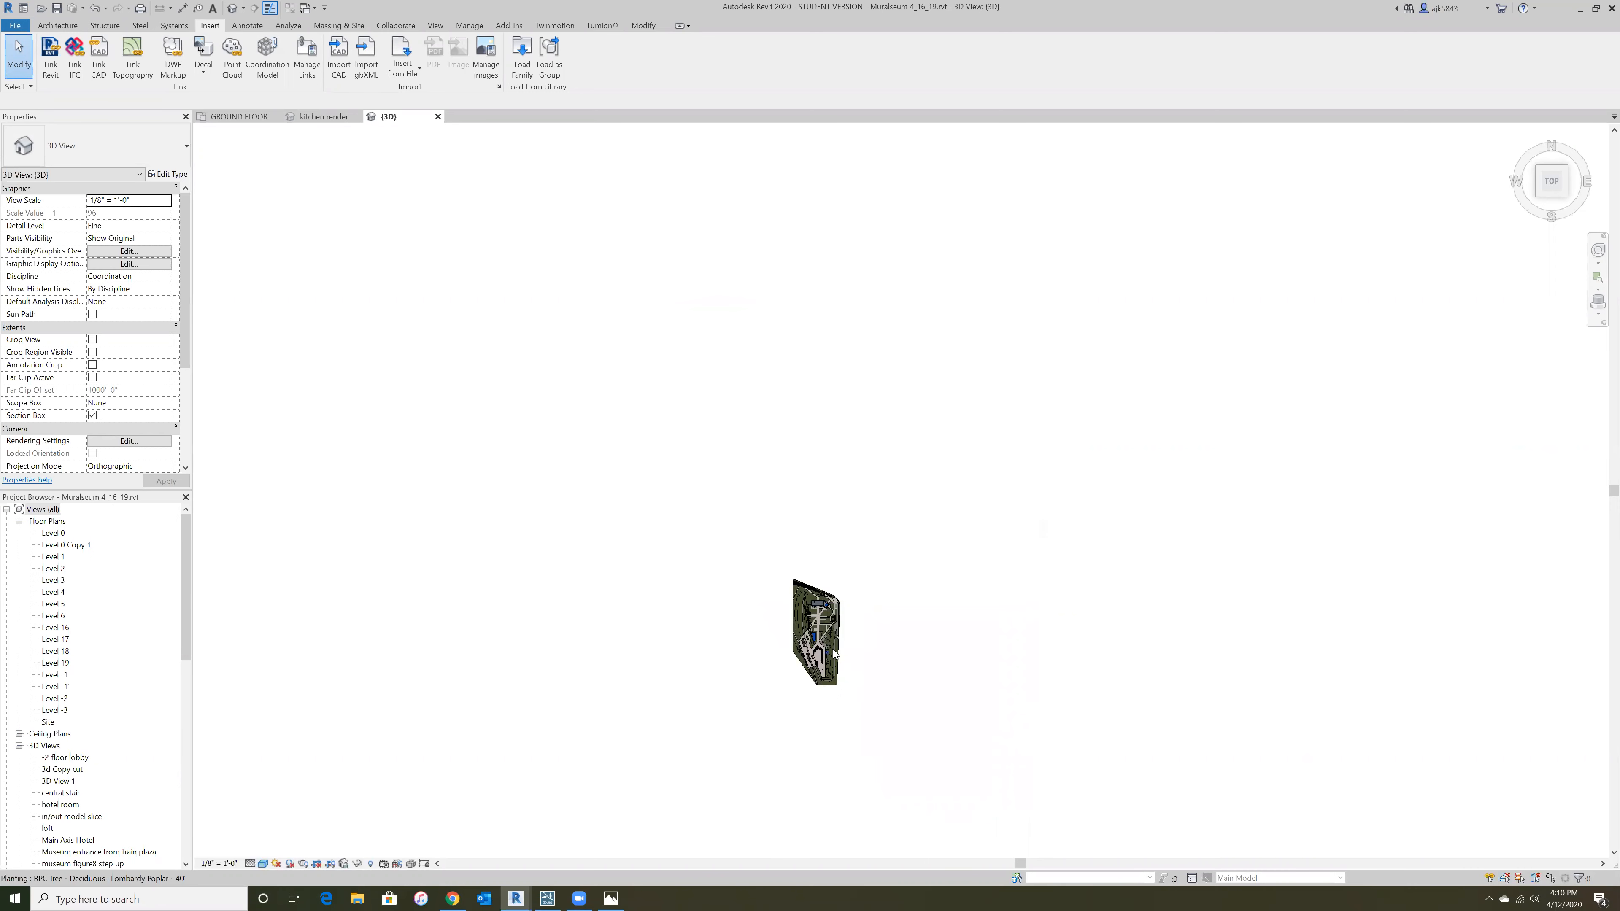
{"action": "key", "text": "z"}
{"action": "key", "text": "a"}
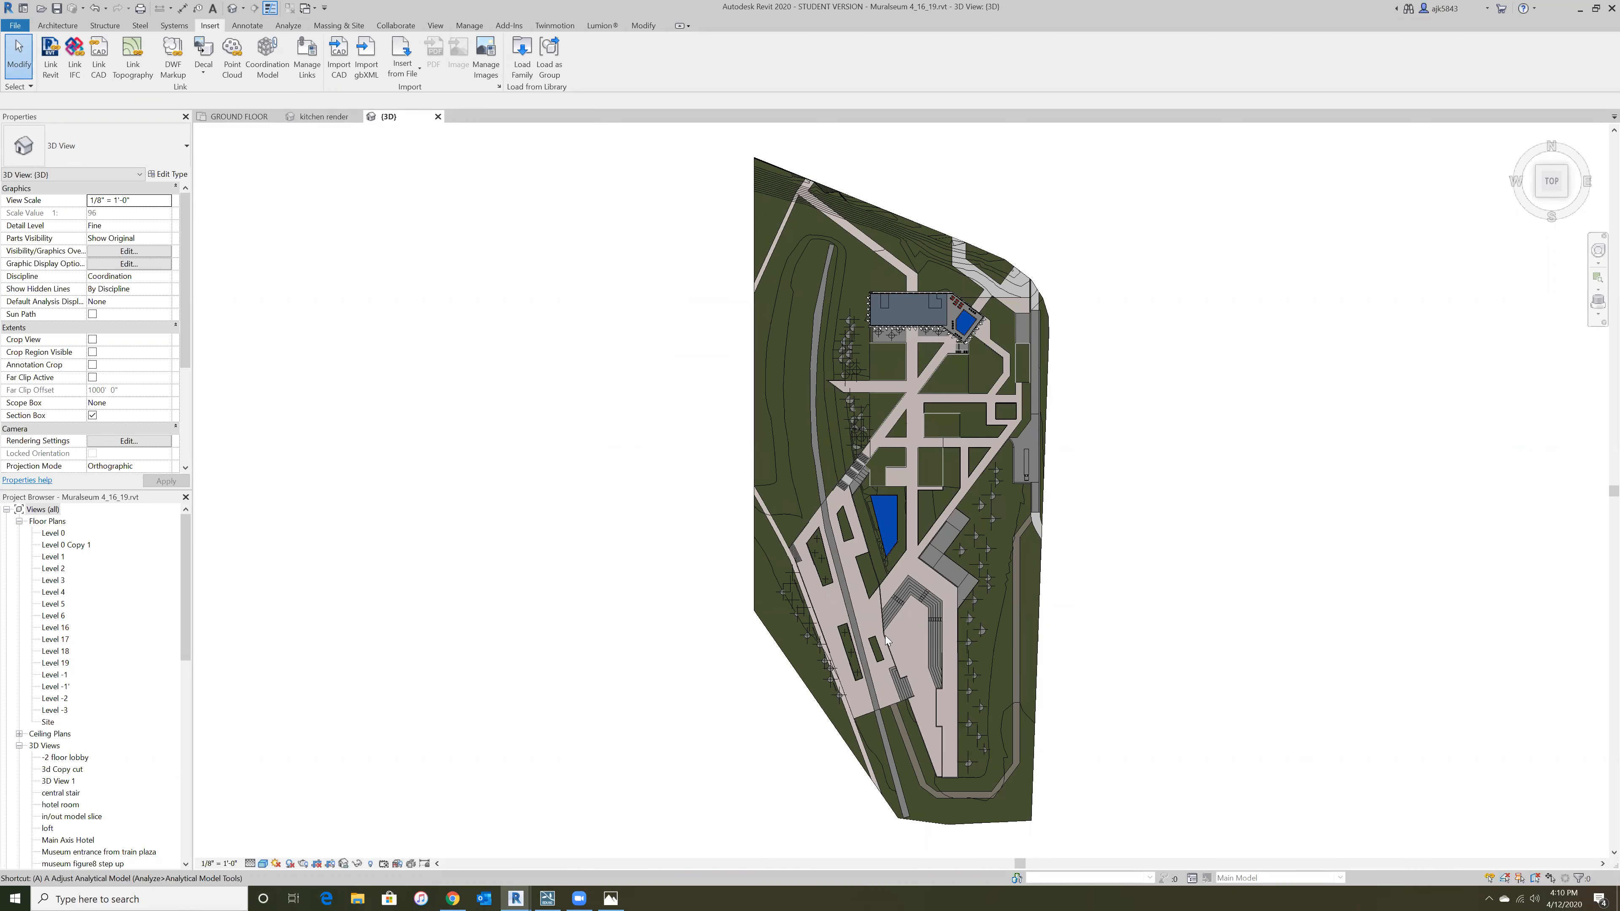
{"action": "scroll", "coordinate": [759, 645], "scroll_direction": "down", "scroll_amount": 5}
{"action": "scroll", "coordinate": [807, 614], "scroll_direction": "down", "scroll_amount": 2}
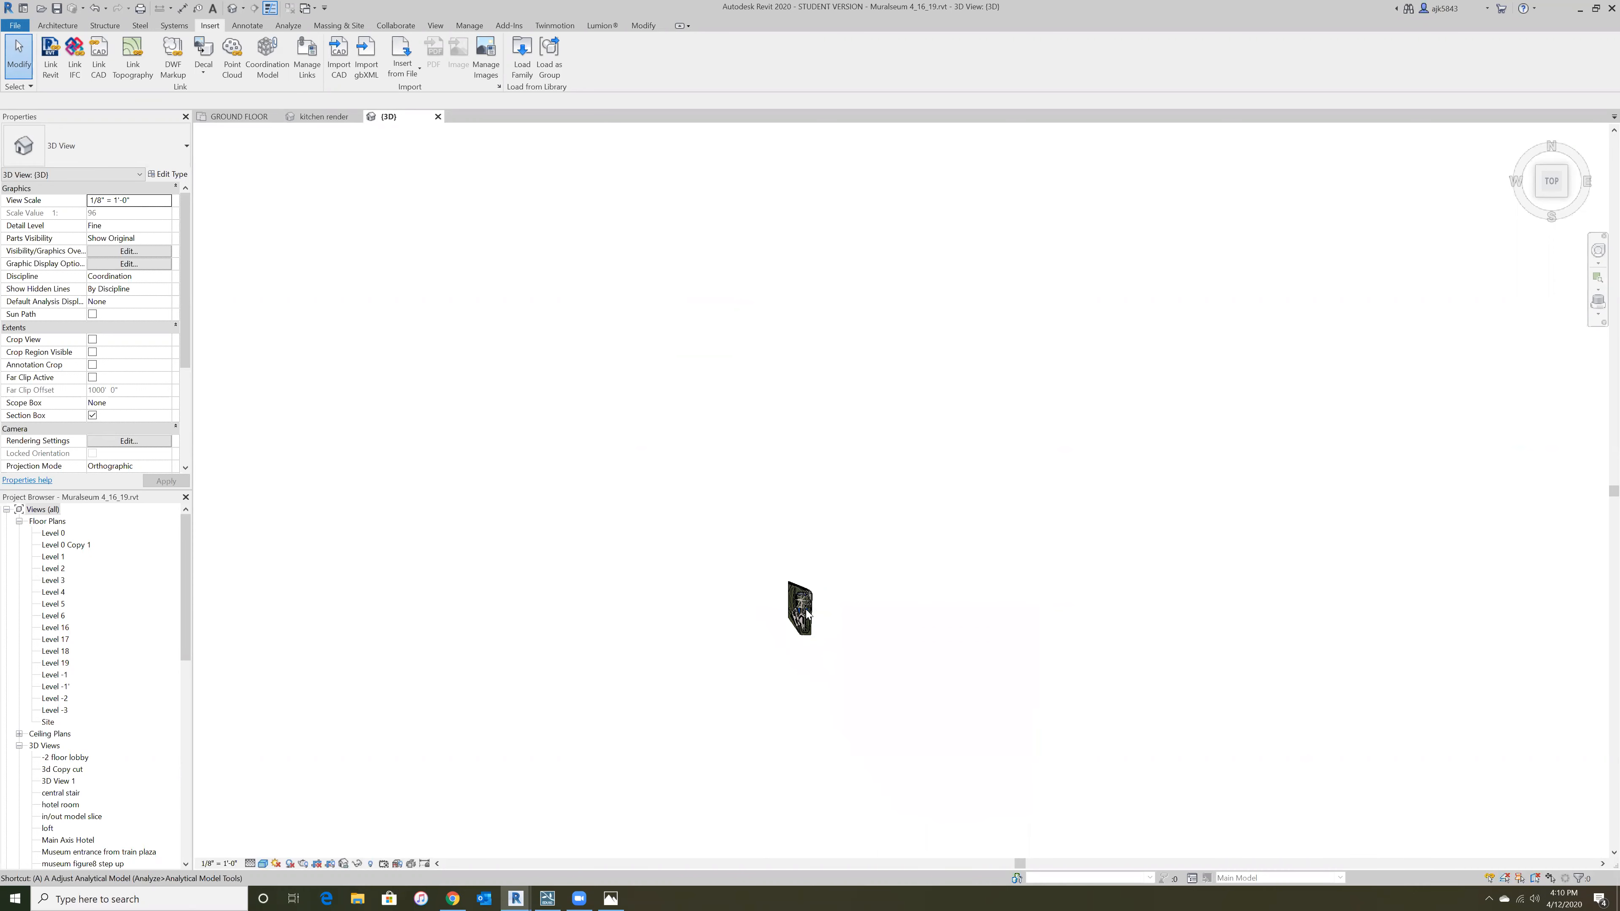
{"action": "scroll", "coordinate": [806, 617], "scroll_direction": "down", "scroll_amount": 2}
{"action": "left_click_drag", "start_coordinate": [845, 225], "coordinate": [1568, 716]}
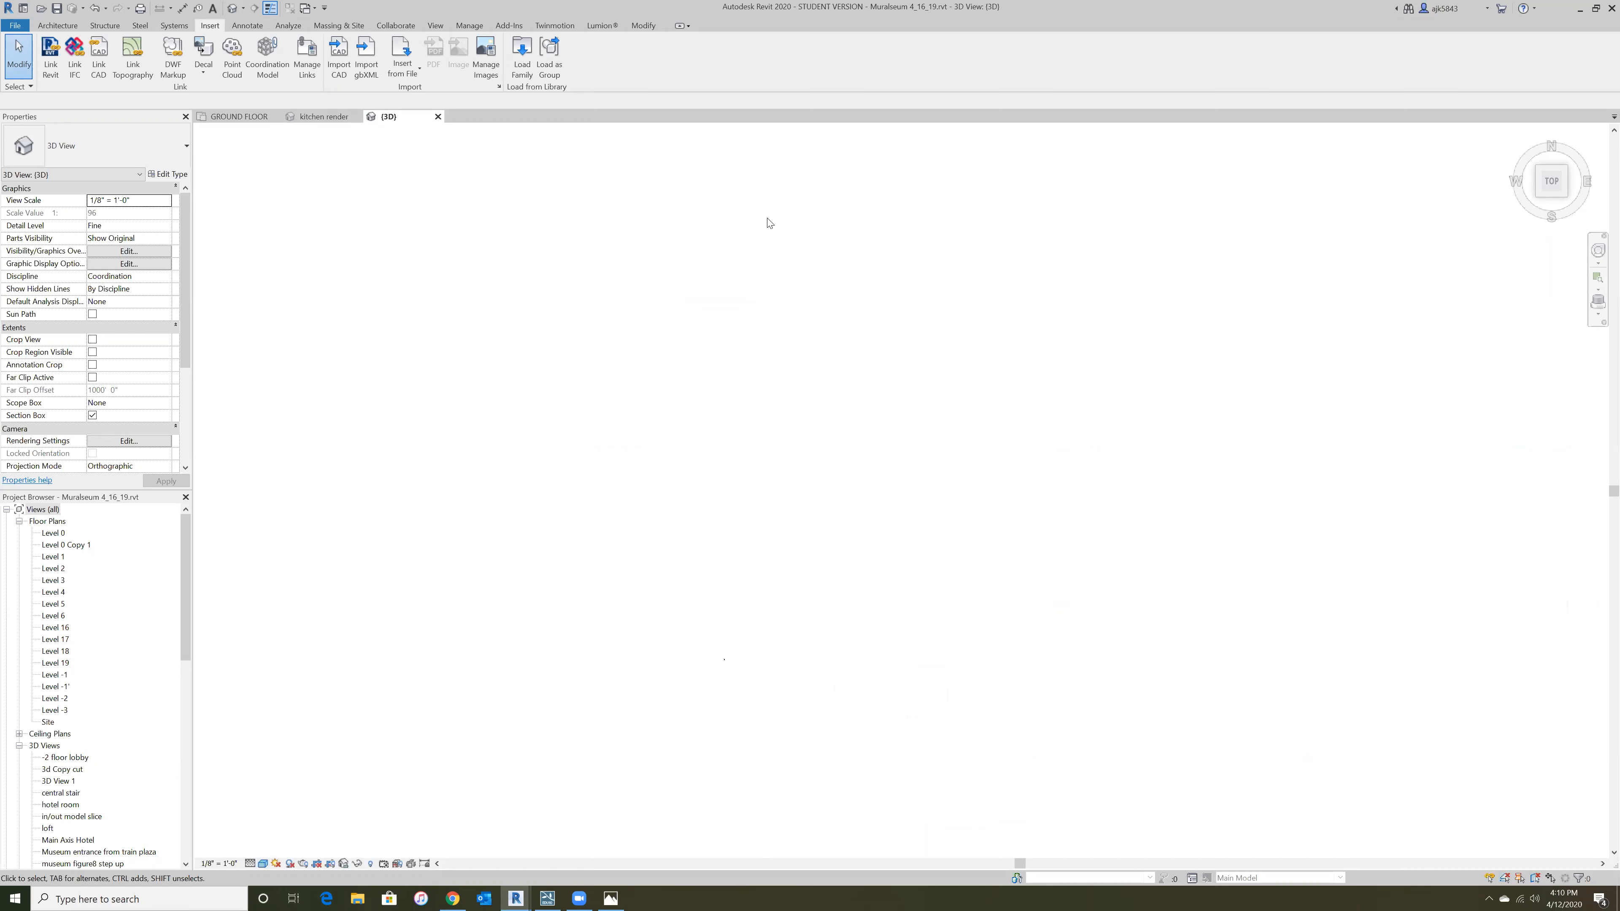
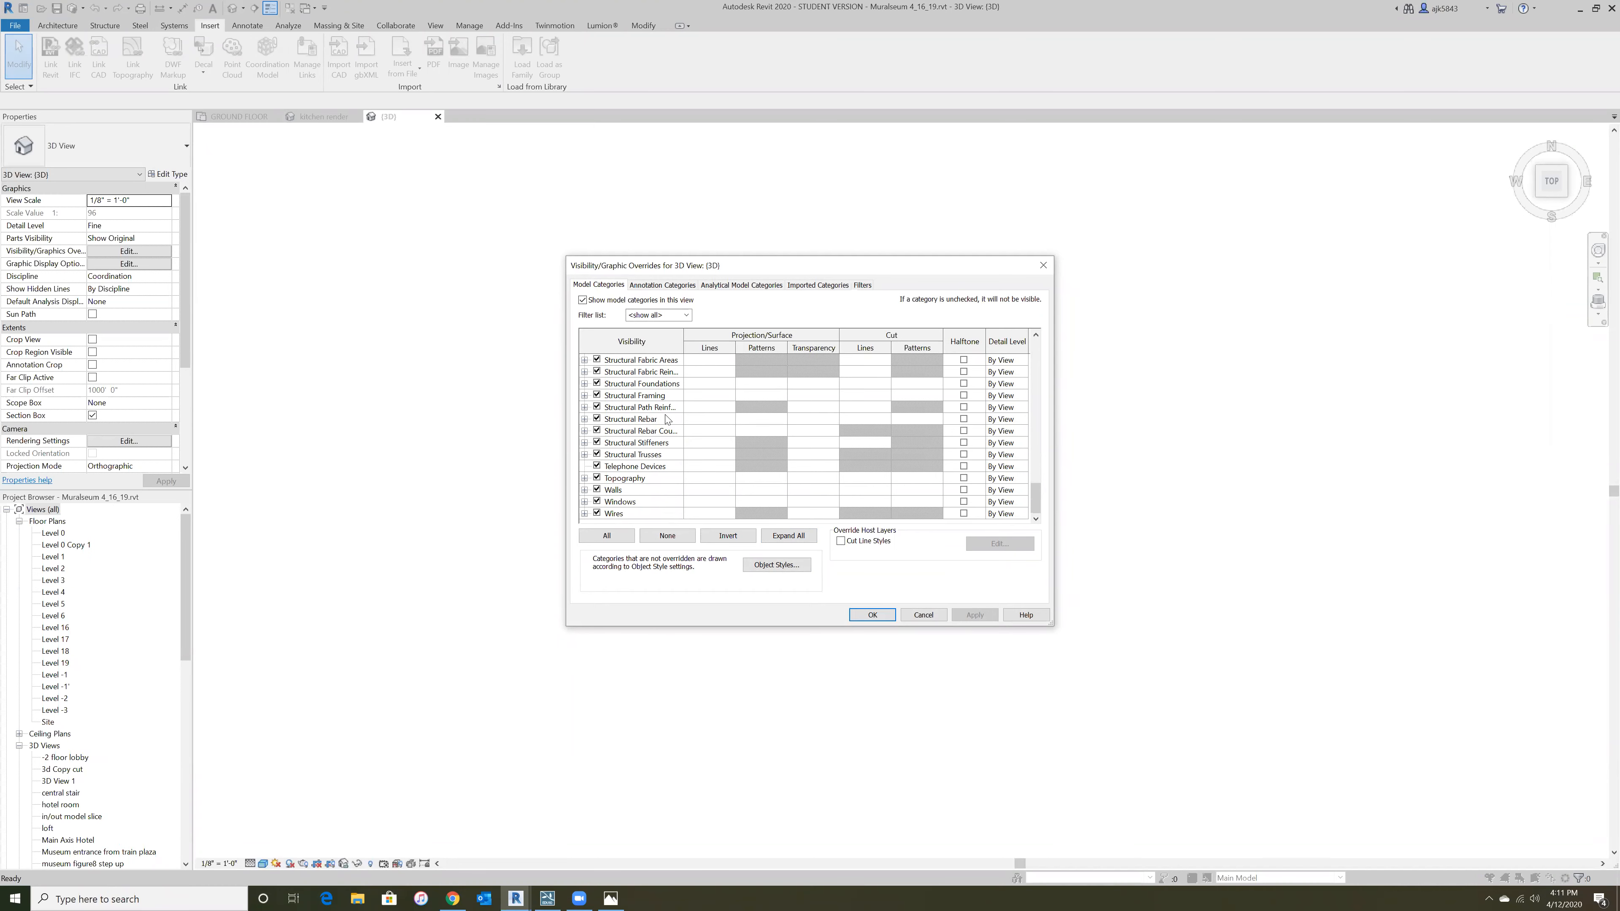
- Review the 3D view's model category visibility and window-select the whole view to look for the imported skin
{"action": "scroll", "coordinate": [678, 421], "scroll_direction": "up", "scroll_amount": 12}
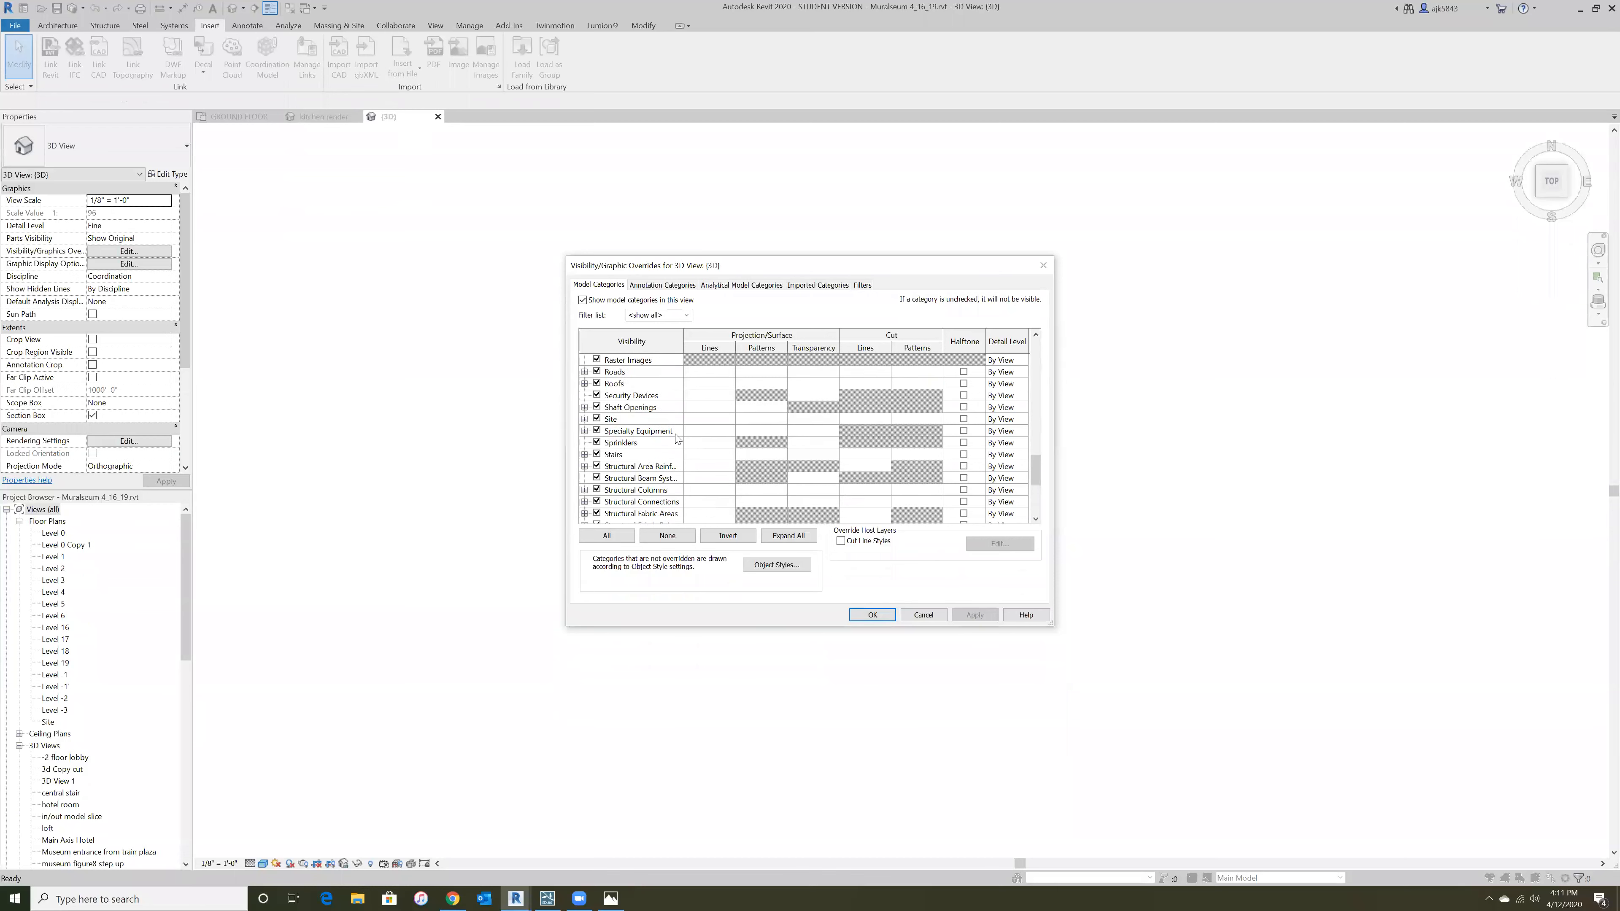
{"action": "scroll", "coordinate": [676, 438], "scroll_direction": "up", "scroll_amount": 10}
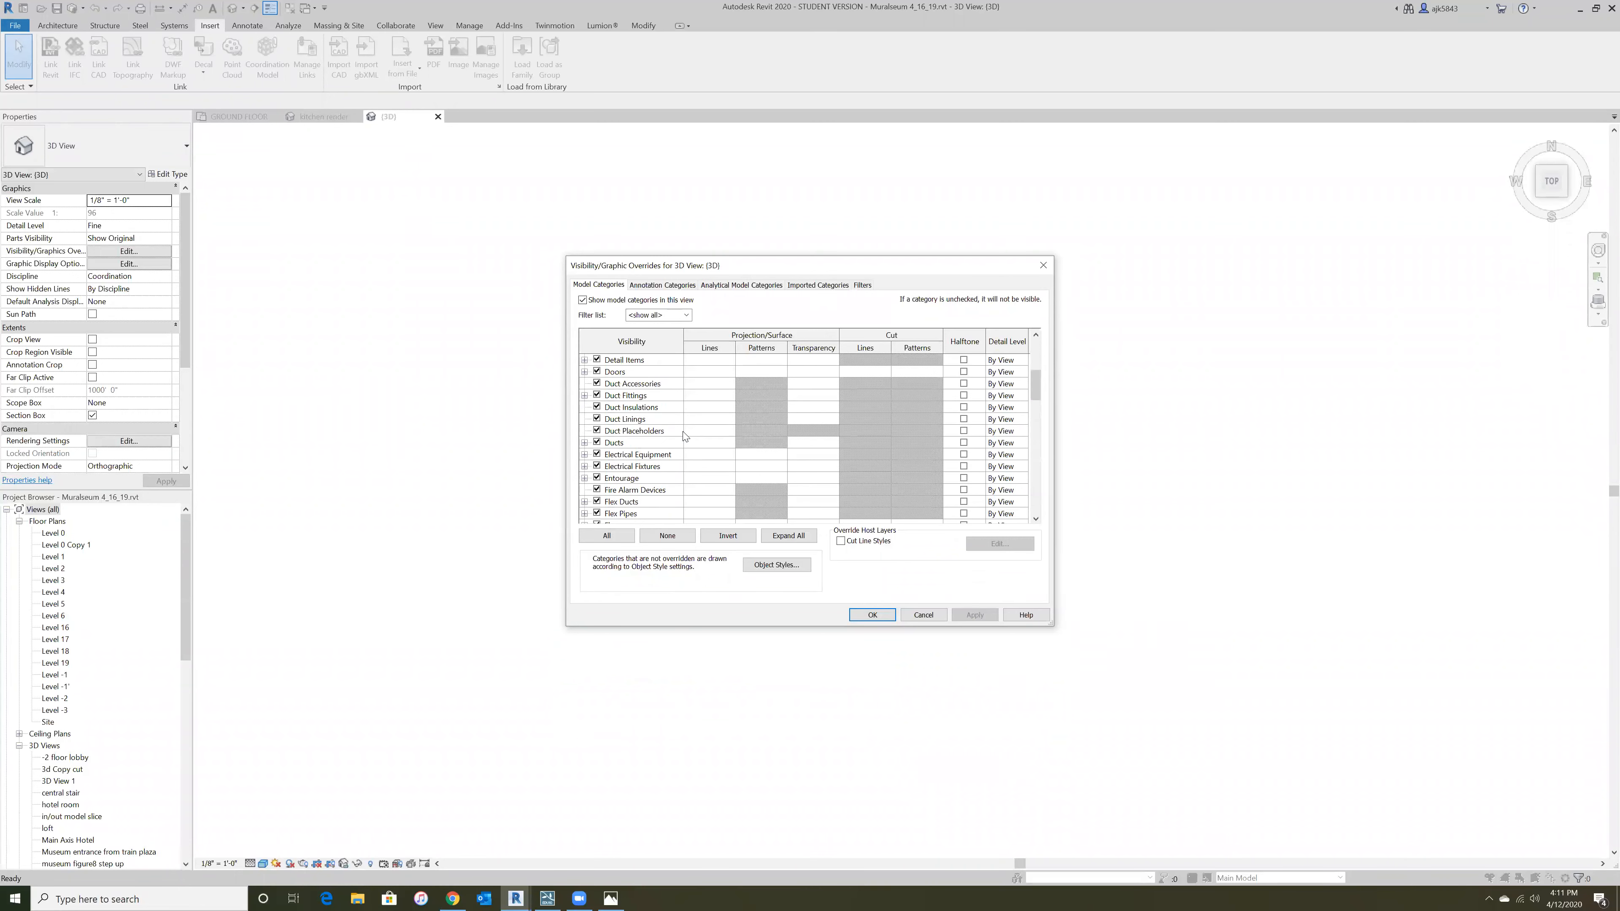
{"action": "left_click", "coordinate": [864, 615]}
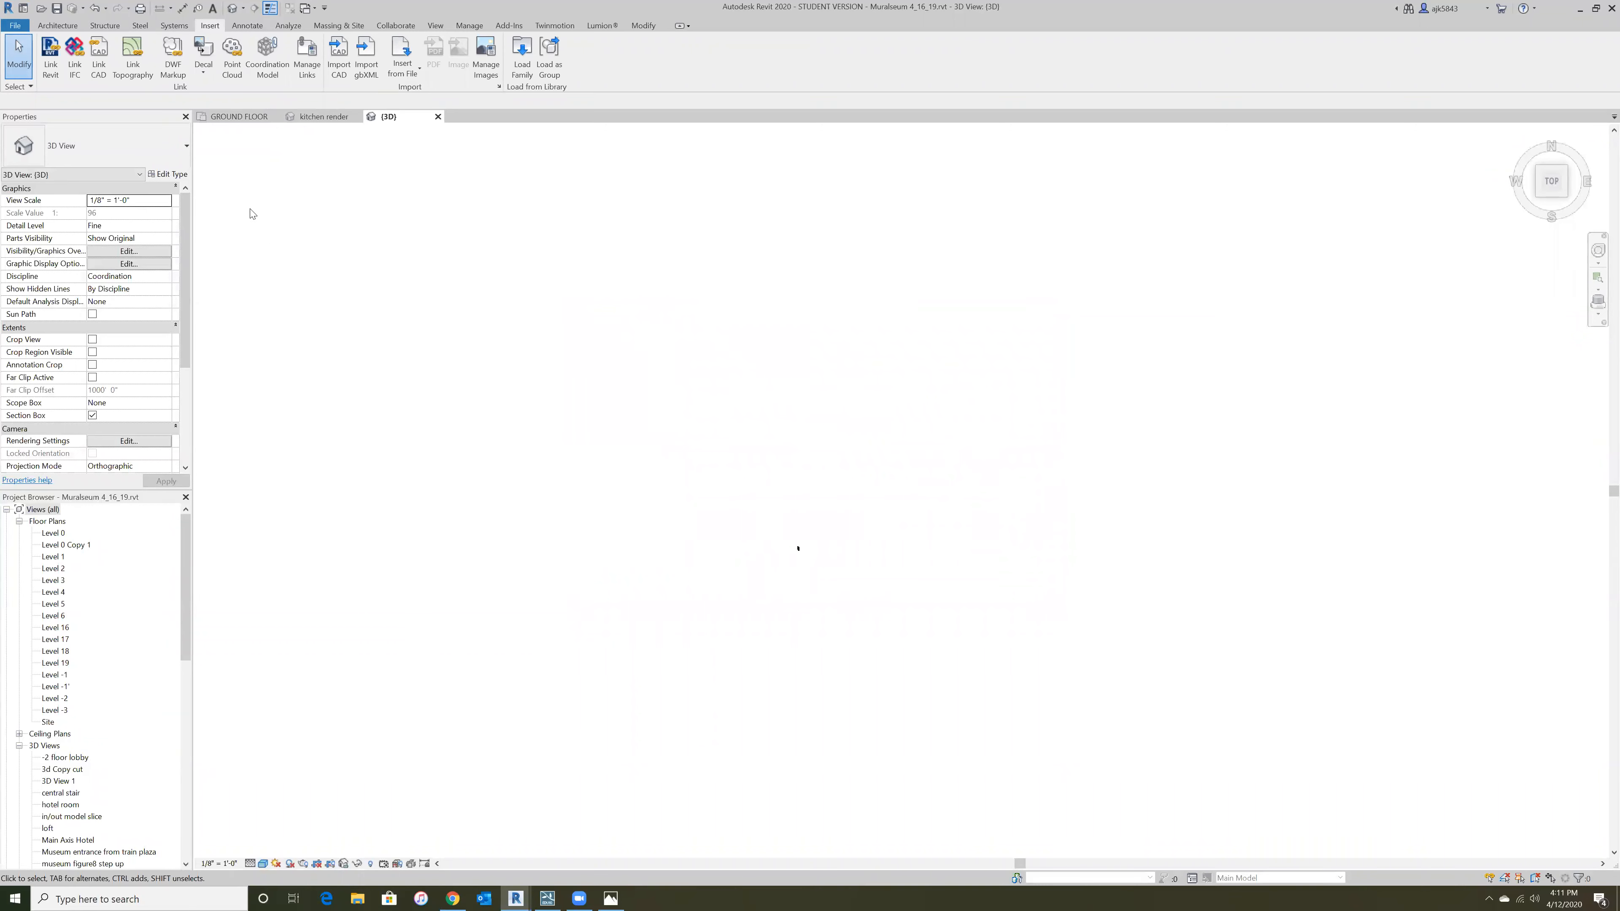
{"action": "left_click_drag", "start_coordinate": [210, 136], "coordinate": [1533, 834]}
{"action": "scroll", "coordinate": [779, 578], "scroll_direction": "up", "scroll_amount": 2}
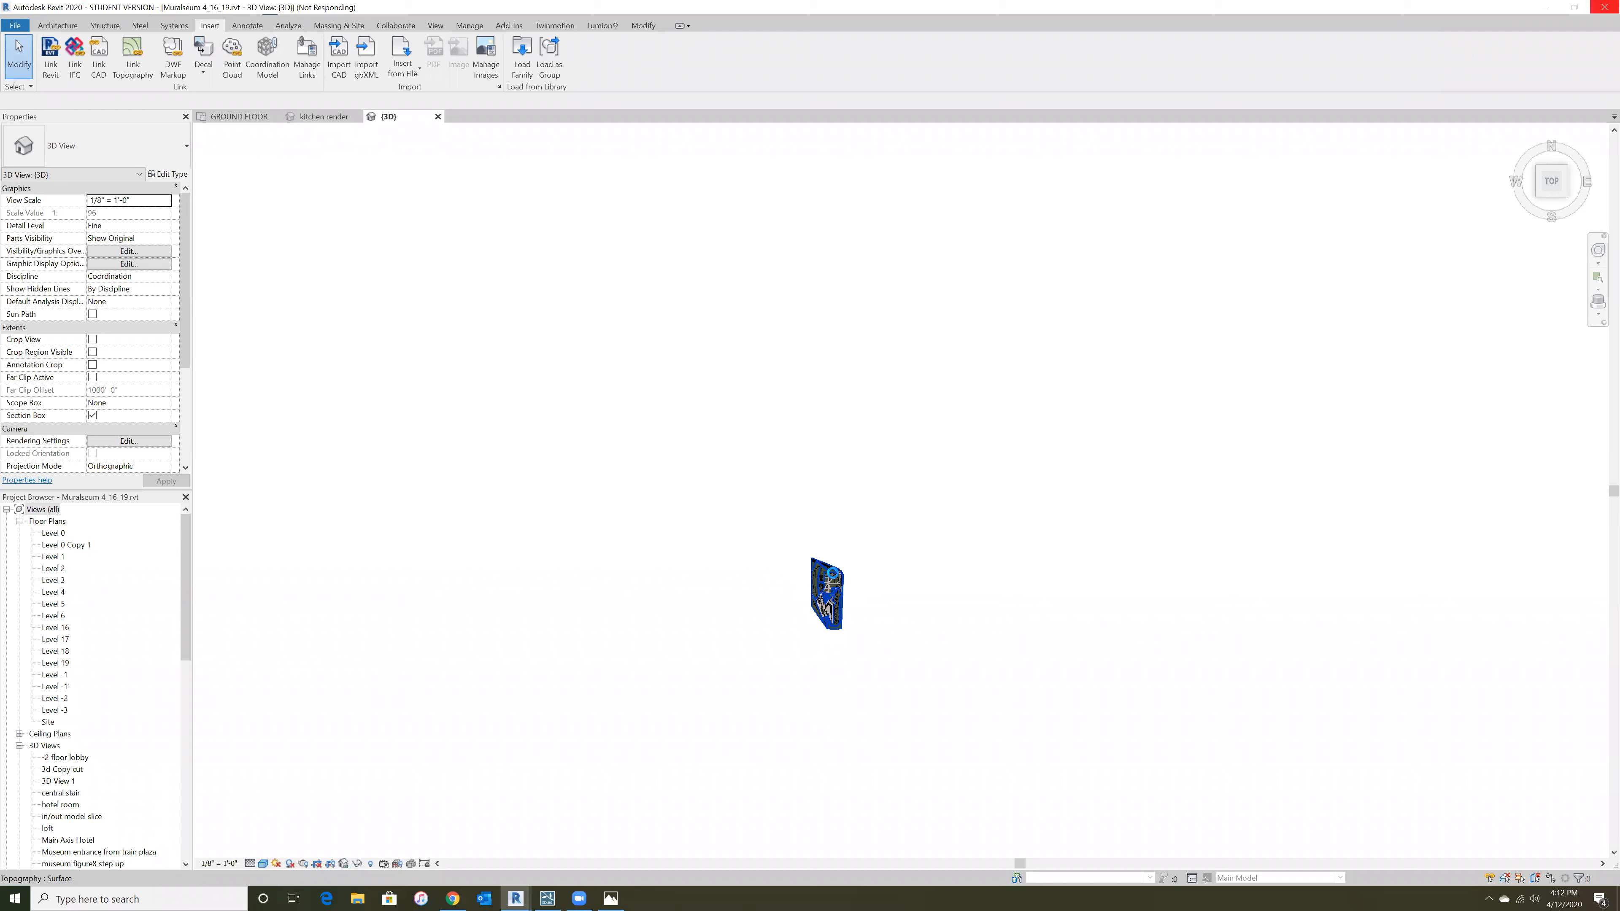
- Move the NorthEastFacade3dm.3dm generic model from the tower's pool terrace edge out east, clear of the site boundary
{"action": "scroll", "coordinate": [775, 569], "scroll_direction": "up", "scroll_amount": 5}
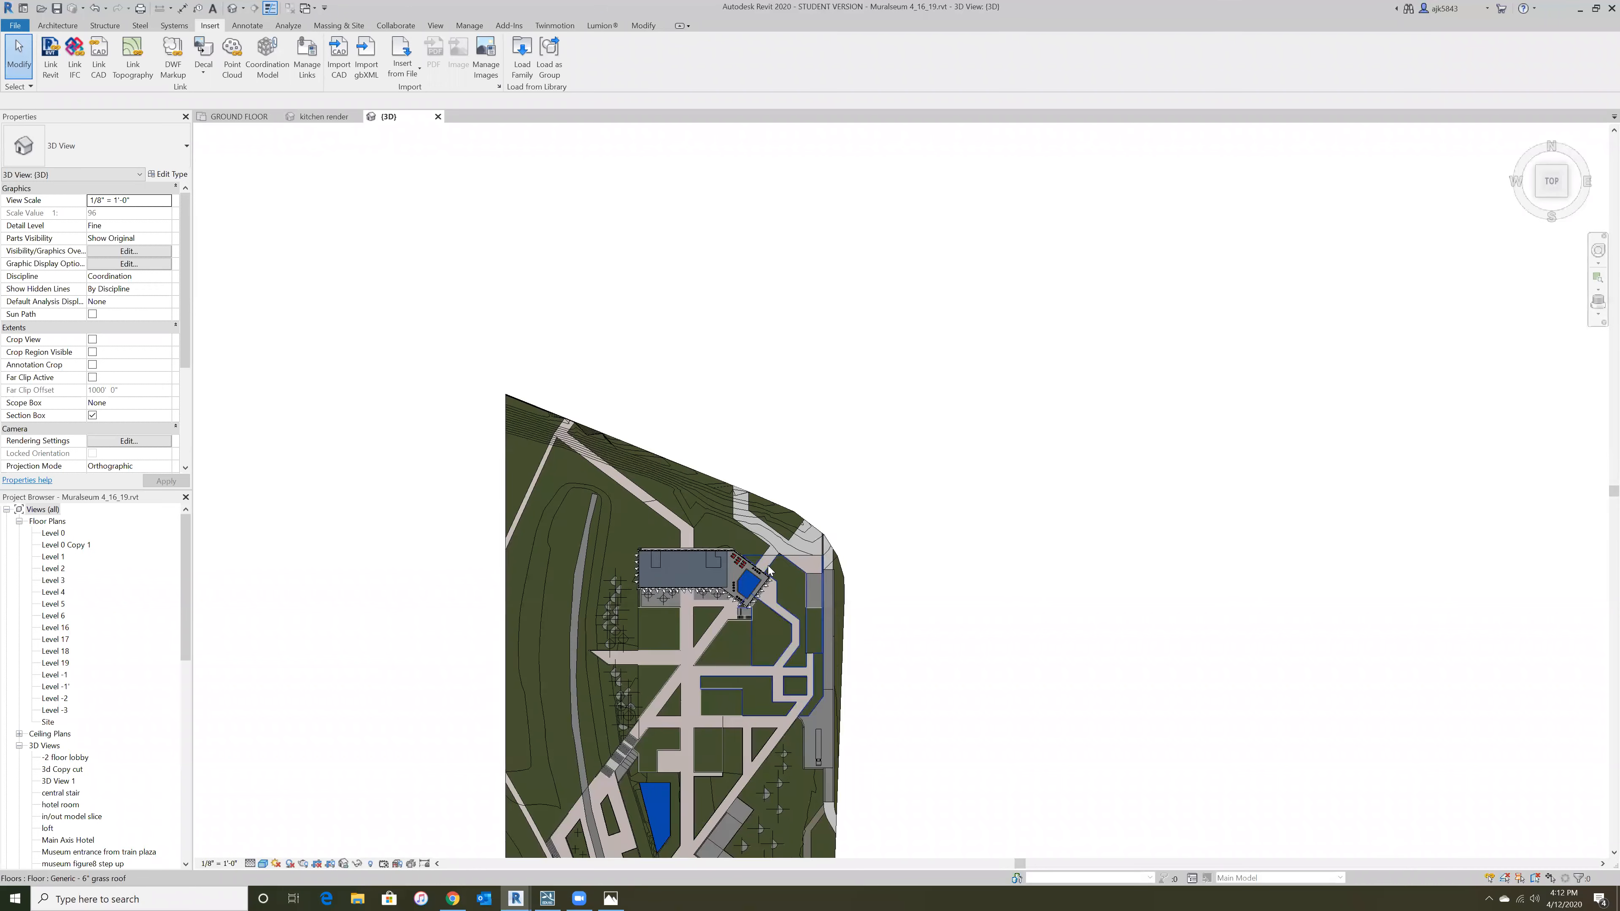
{"action": "scroll", "coordinate": [766, 566], "scroll_direction": "up", "scroll_amount": 6}
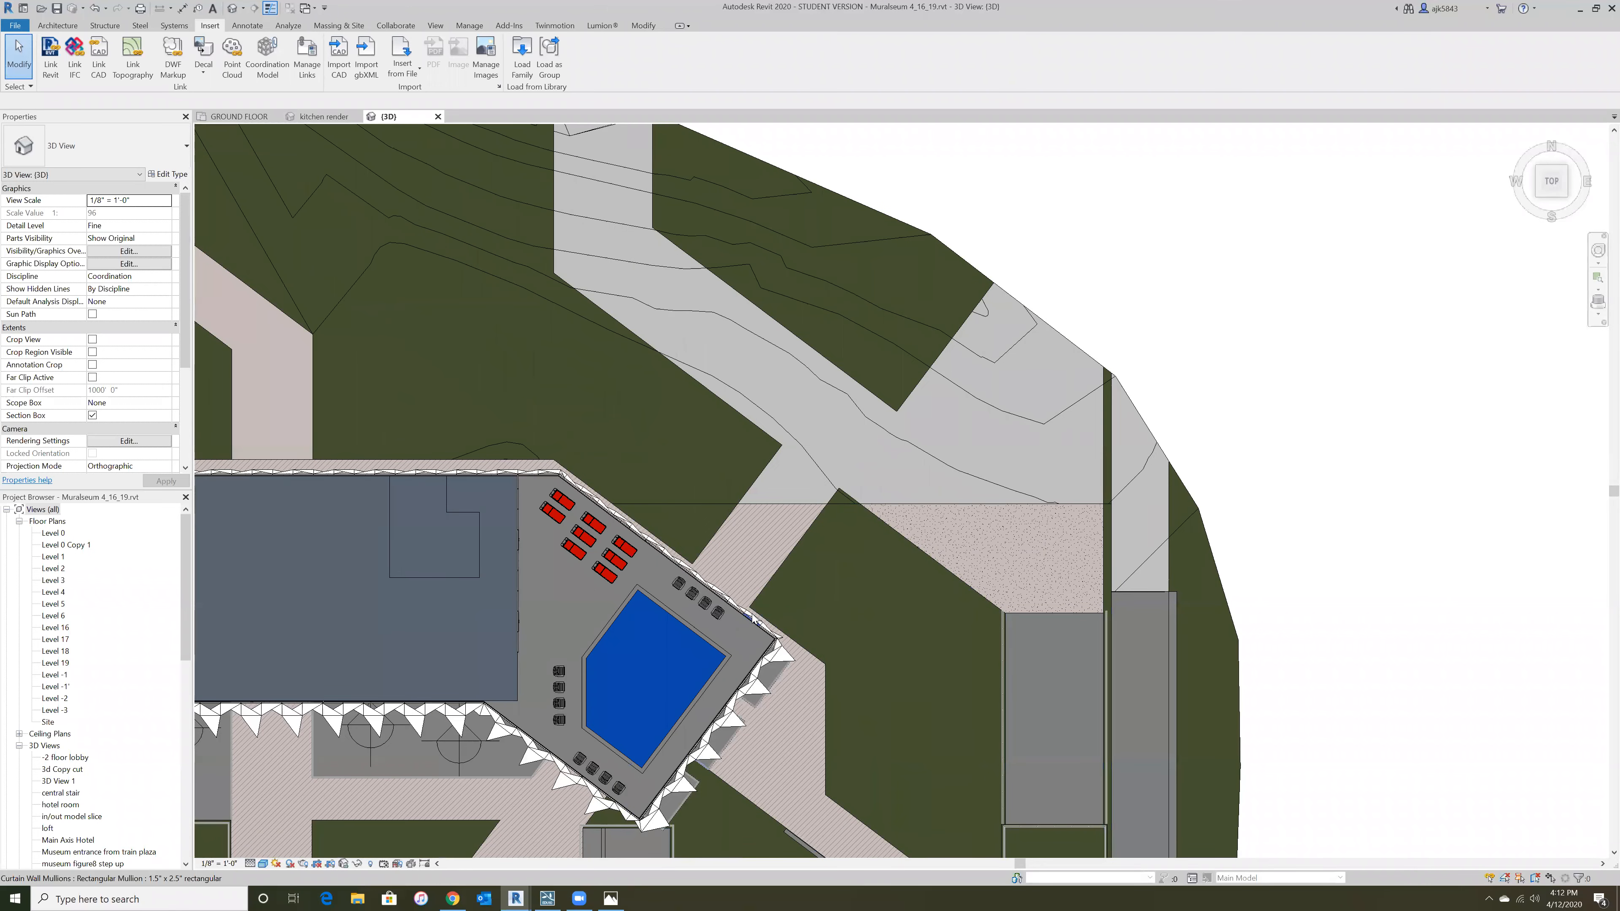
{"action": "scroll", "coordinate": [753, 618], "scroll_direction": "up", "scroll_amount": 3}
{"action": "left_click", "coordinate": [755, 618]}
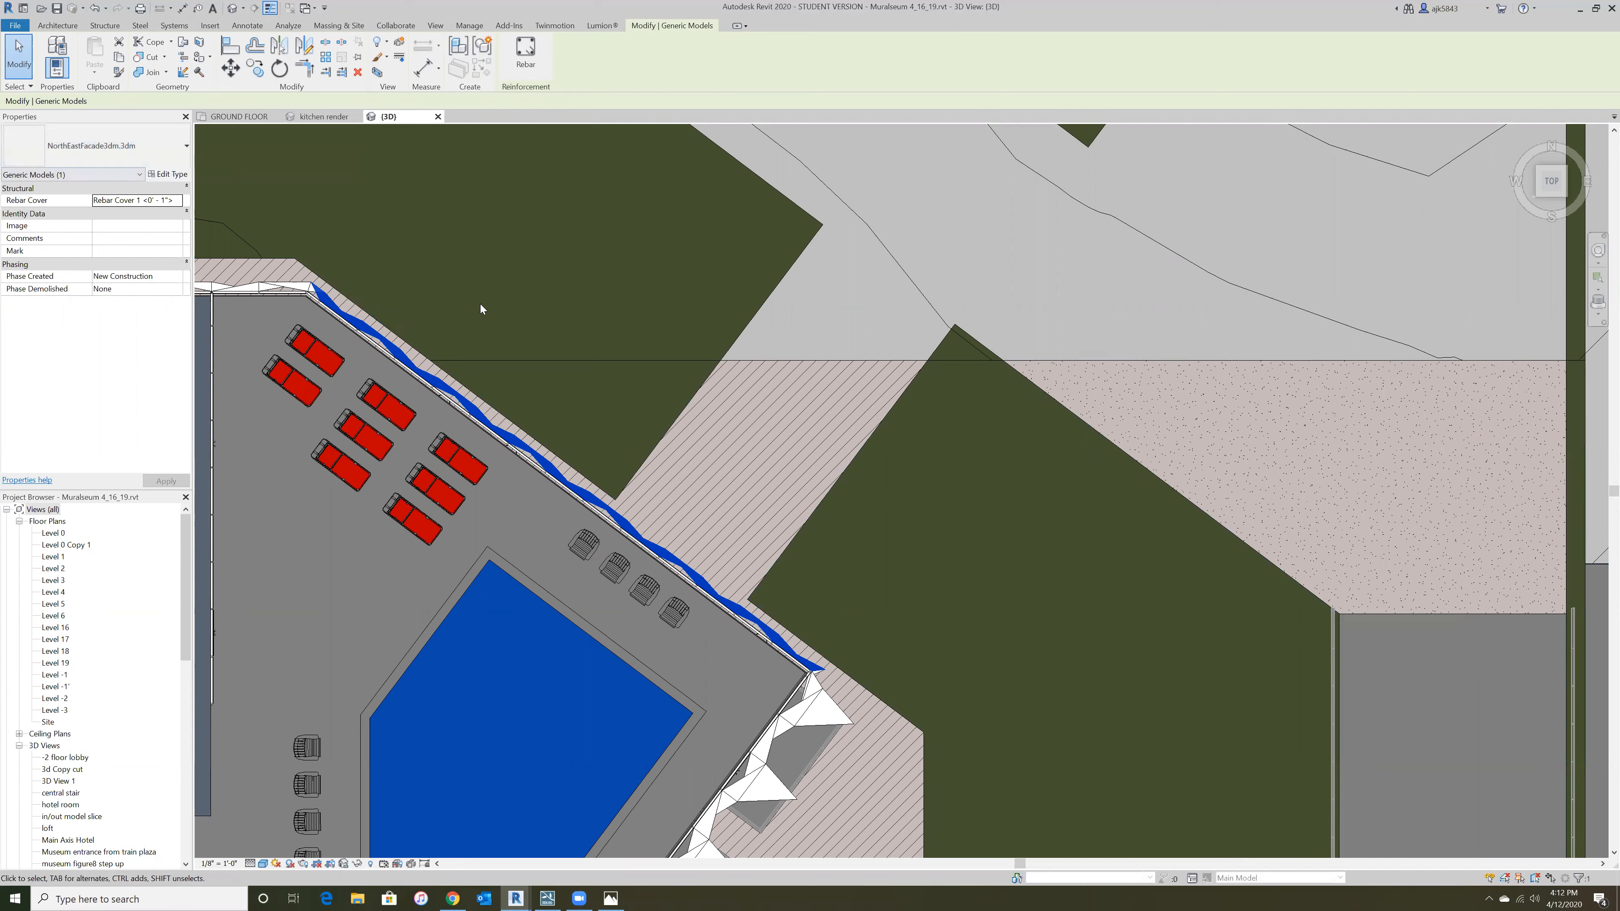
{"action": "scroll", "coordinate": [902, 493], "scroll_direction": "down", "scroll_amount": 2}
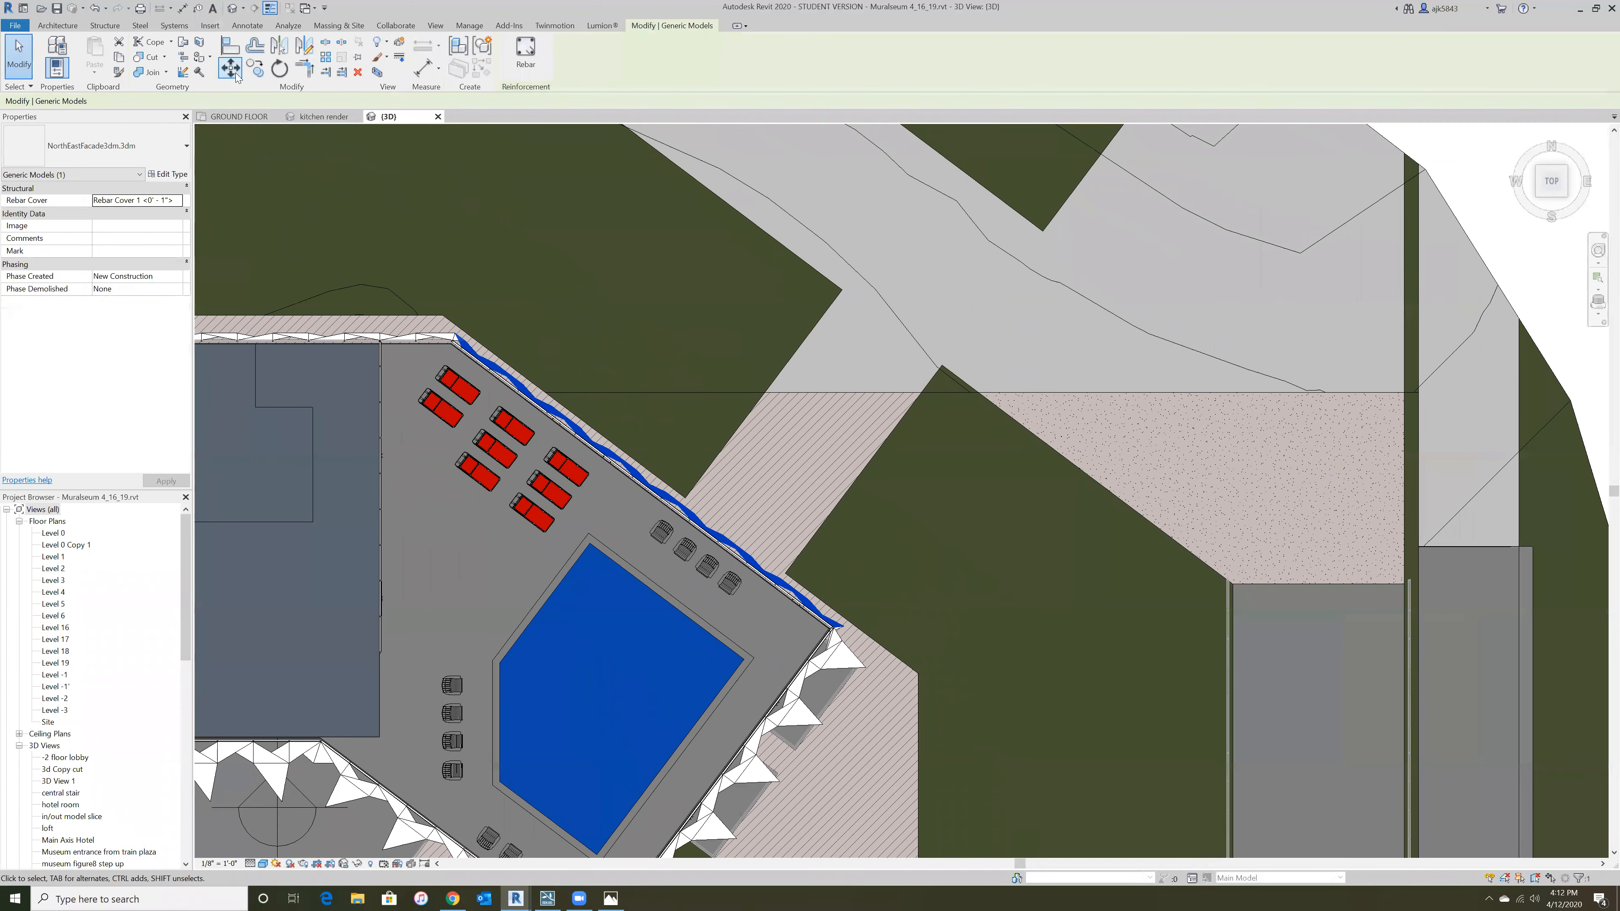
{"action": "scroll", "coordinate": [803, 637], "scroll_direction": "down", "scroll_amount": 2}
{"action": "scroll", "coordinate": [803, 637], "scroll_direction": "down", "scroll_amount": 4}
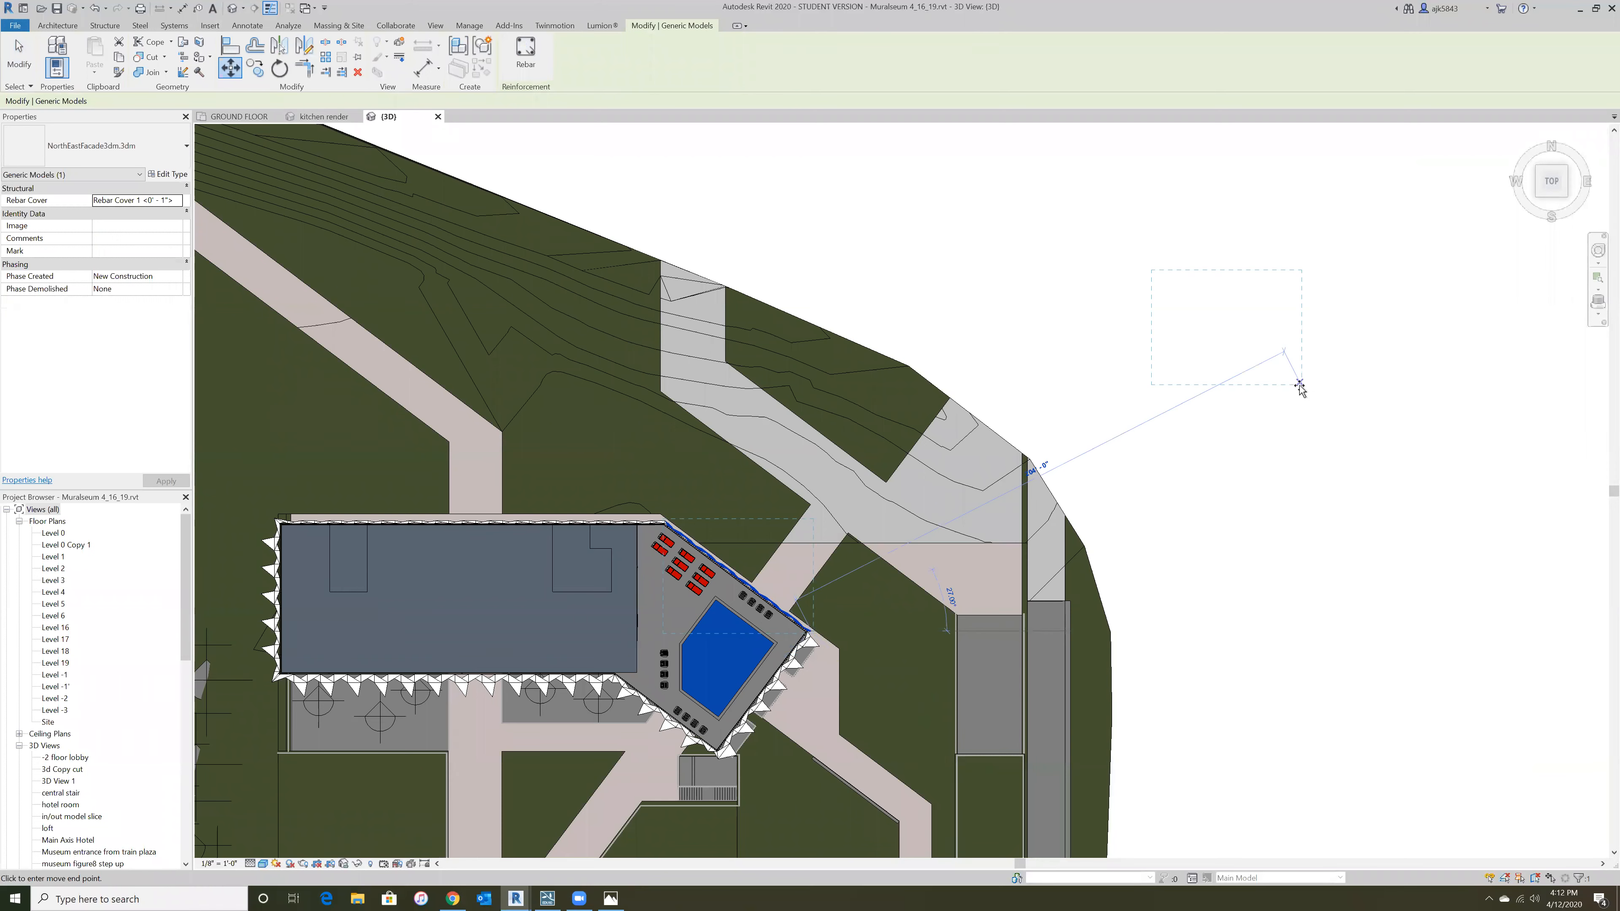
{"action": "left_click", "coordinate": [1302, 391], "text": "shift"}
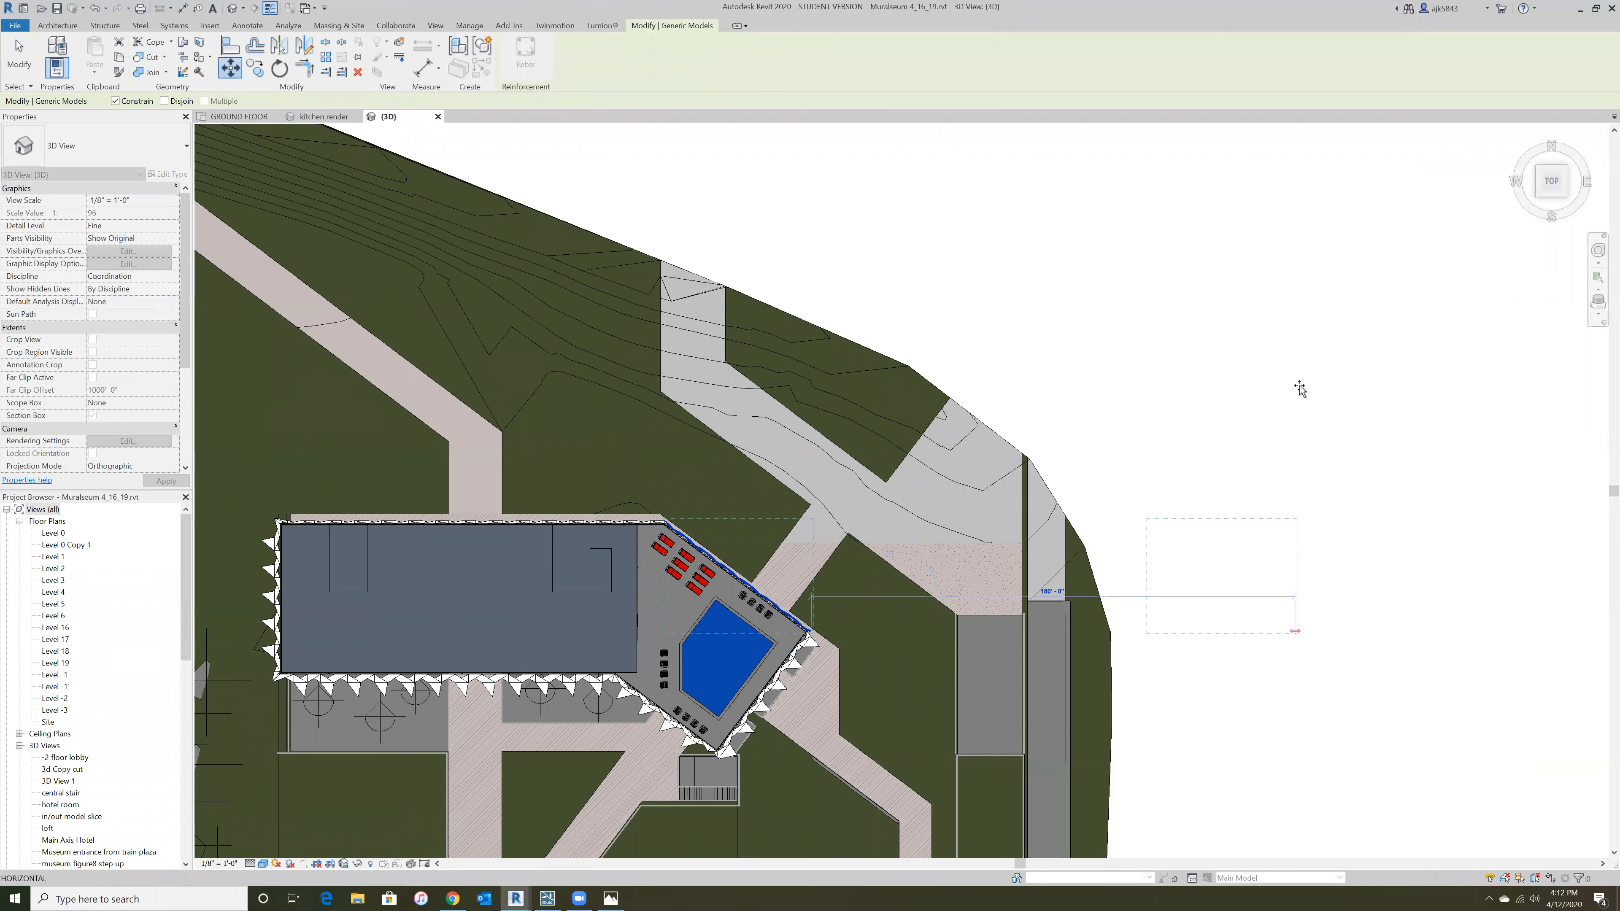
{"action": "left_click", "coordinate": [1165, 459]}
{"action": "scroll", "coordinate": [826, 361], "scroll_direction": "down", "scroll_amount": 3}
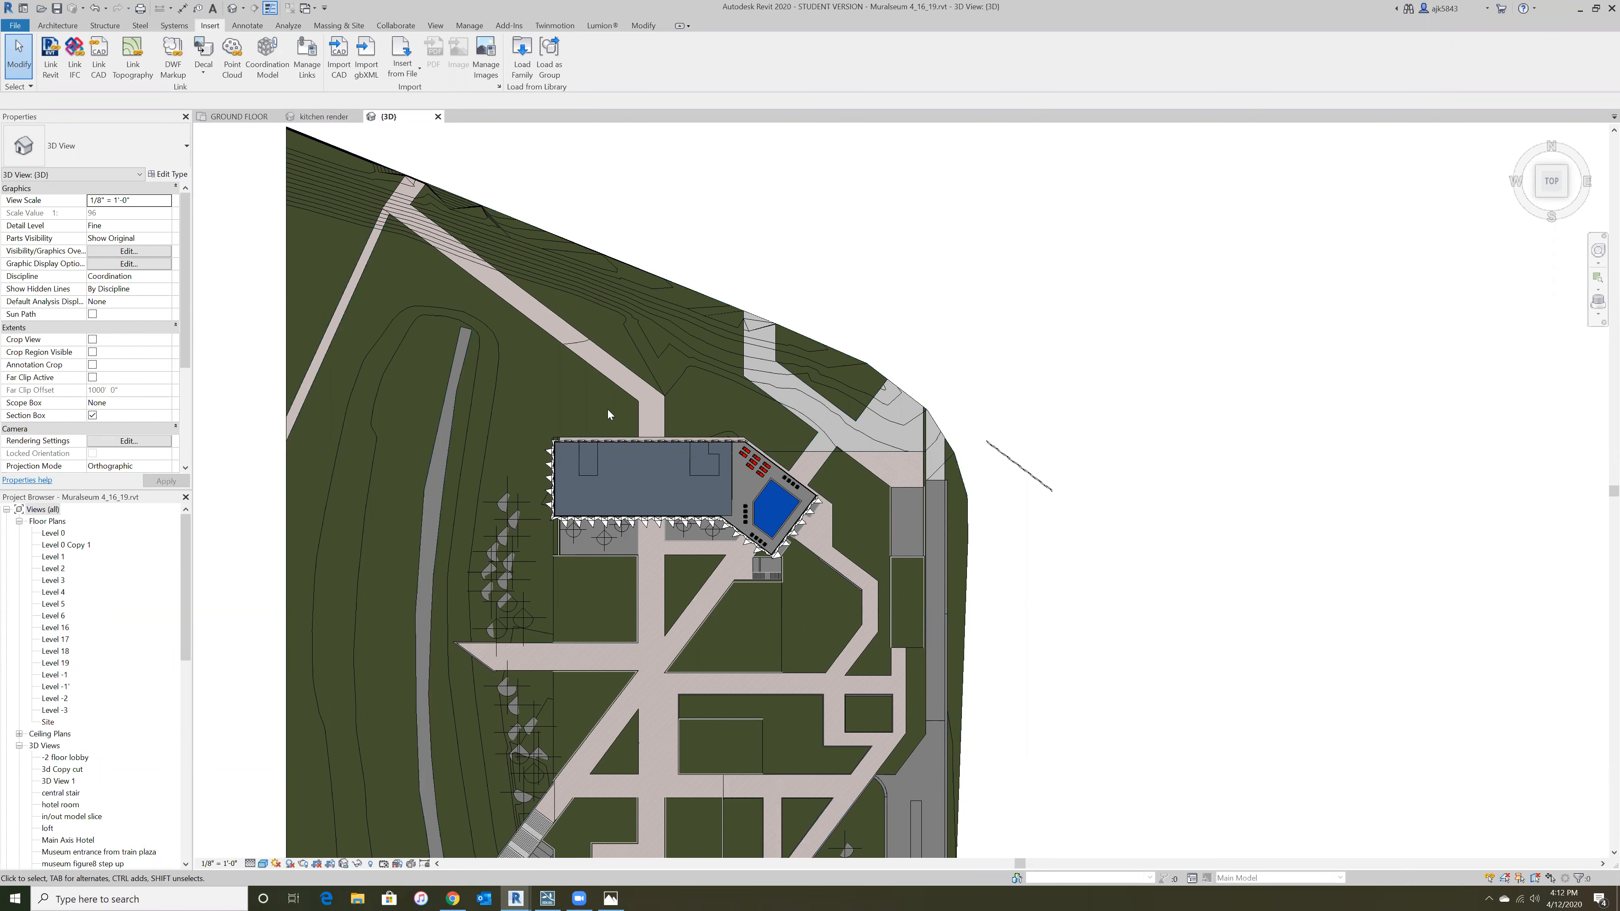
- Examine the detached northeast facade skin beside the tower's bare glass wall in a perspective-like 3D orientation
{"action": "scroll", "coordinate": [607, 409], "scroll_direction": "down", "scroll_amount": 3}
{"action": "middle_click_drag", "start_coordinate": [936, 619], "coordinate": [637, 514], "text": "shift"}
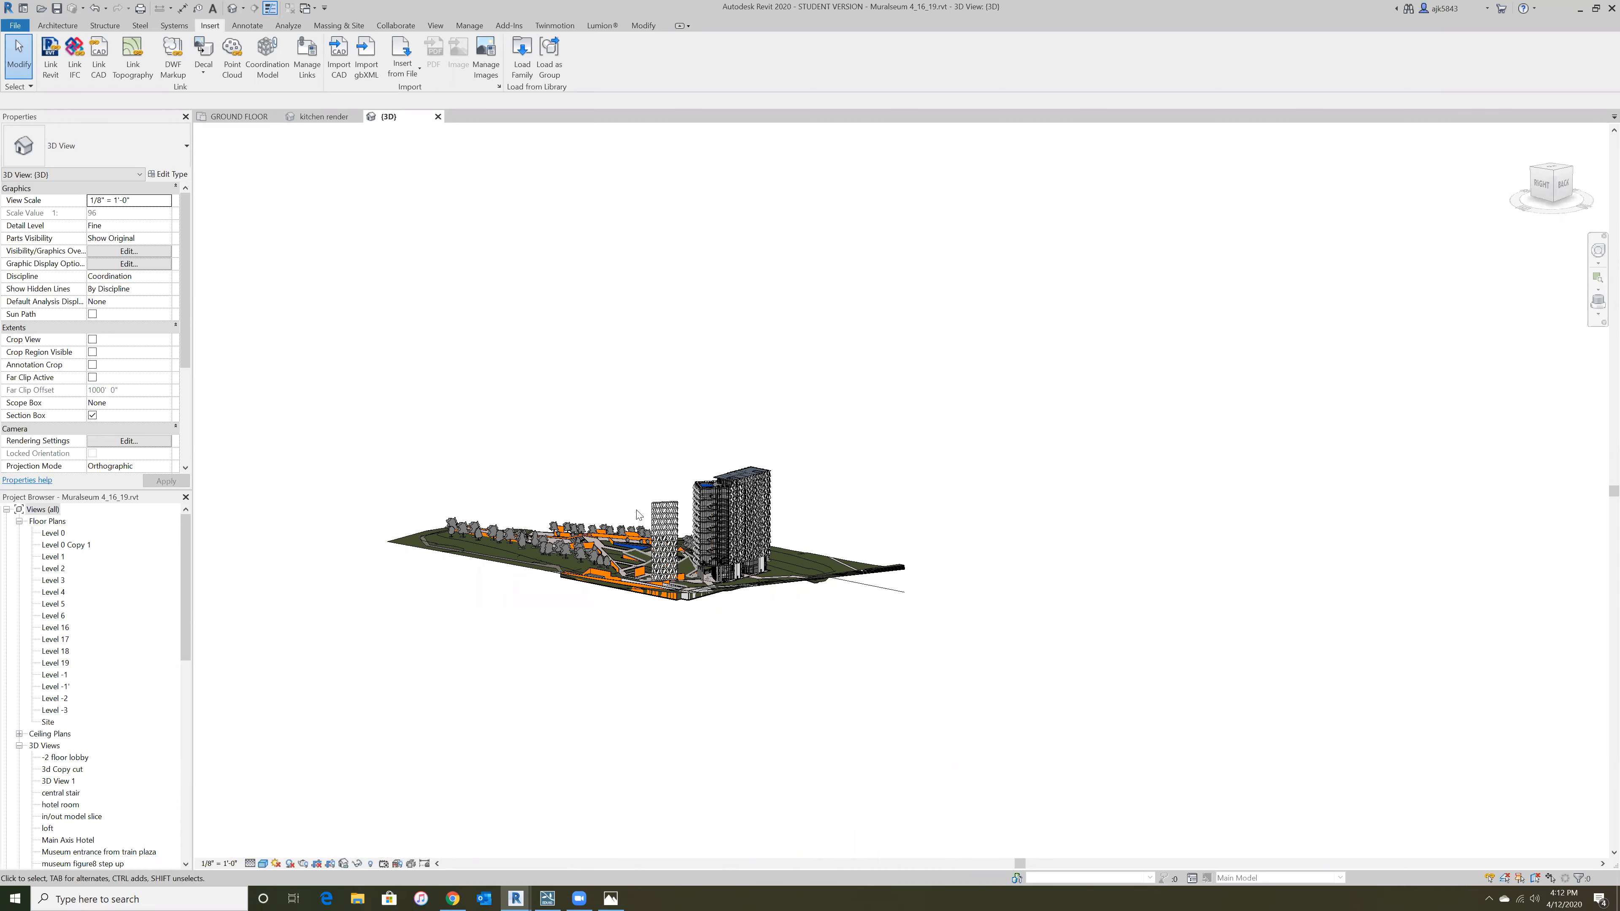
{"action": "scroll", "coordinate": [638, 514], "scroll_direction": "up", "scroll_amount": 6}
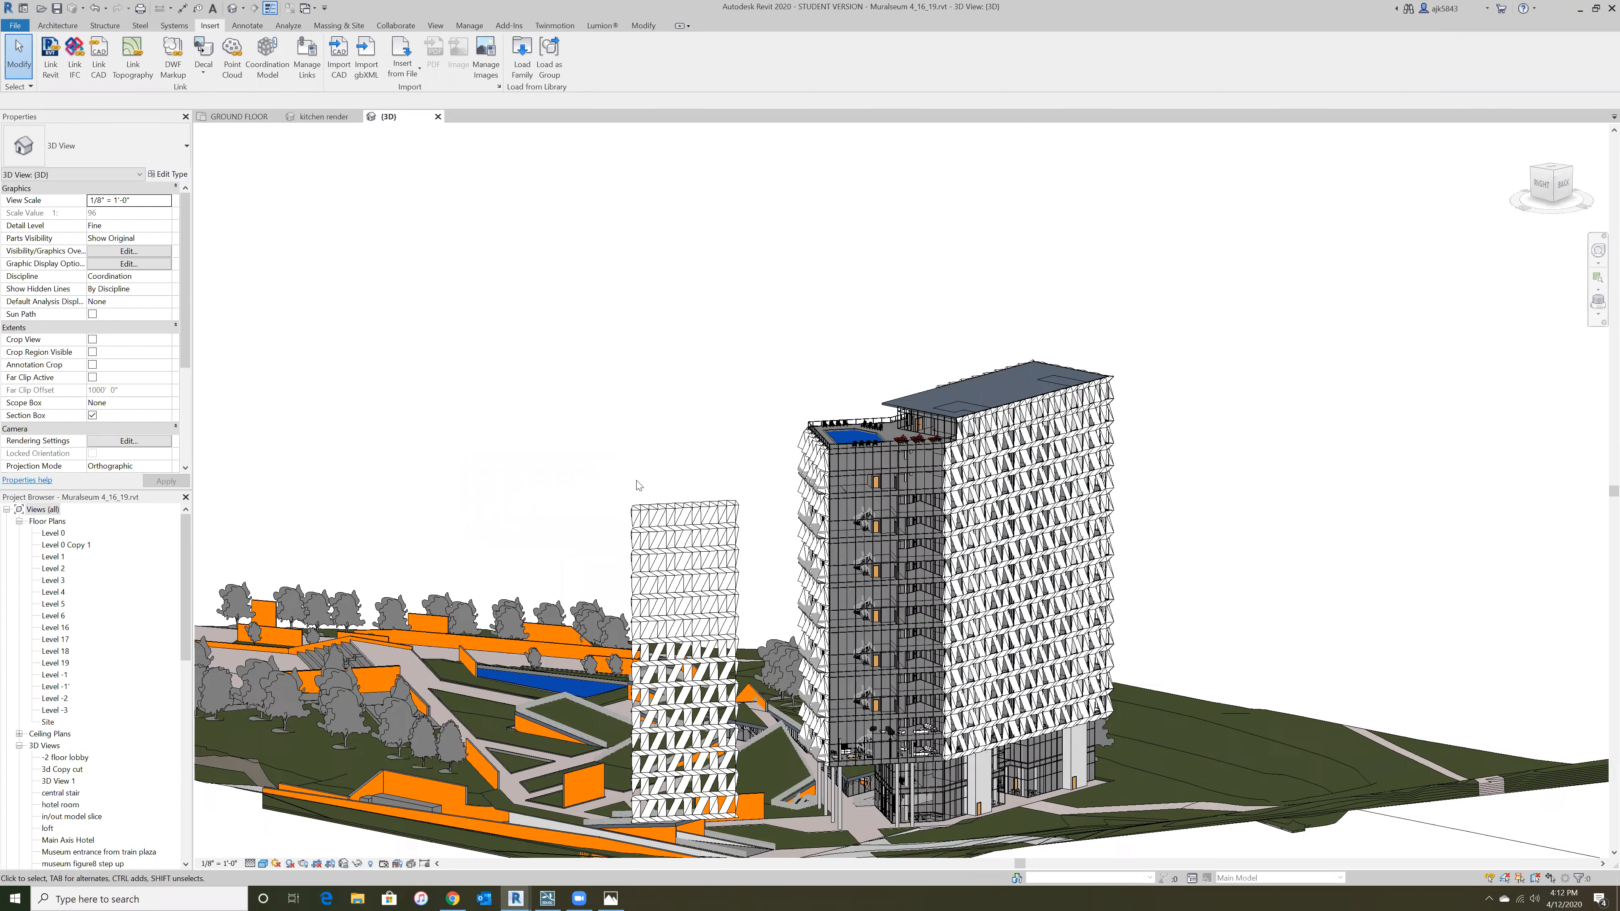
{"action": "mouse_move", "coordinate": [791, 618]}
{"action": "middle_mouse_down", "text": "shift"}
{"action": "mouse_move", "coordinate": [813, 656]}
{"action": "mouse_move", "coordinate": [803, 638]}
{"action": "middle_mouse_up", "text": "shift"}
{"action": "scroll", "coordinate": [792, 616], "scroll_direction": "up", "scroll_amount": 4}
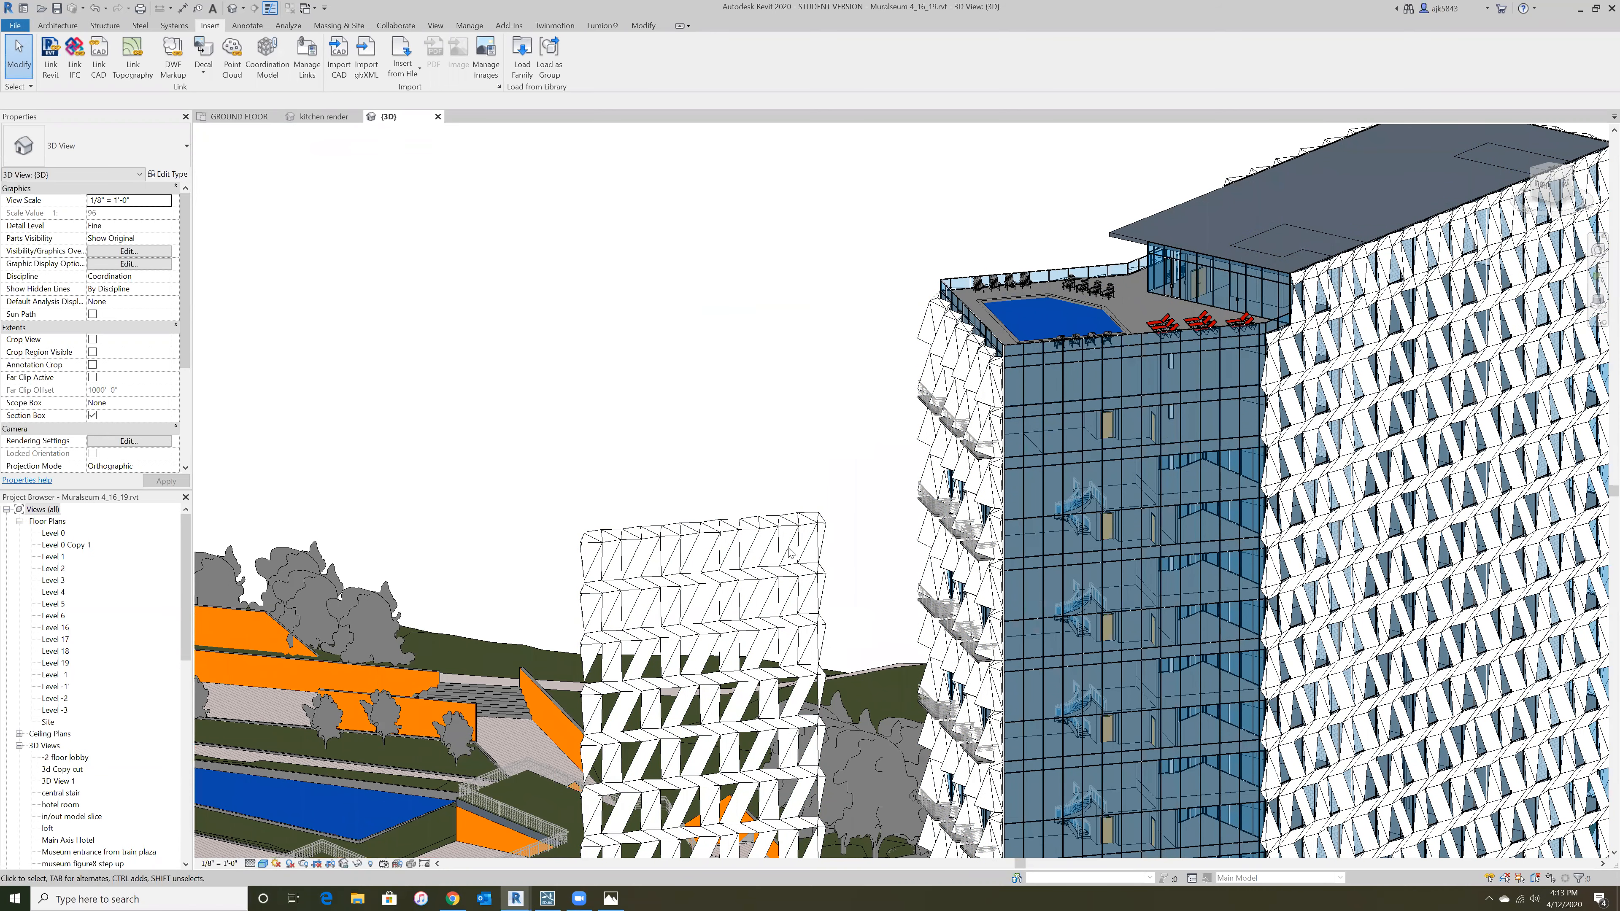
- In the Top view, move the detached NorthEastFacade3dm.3dm skin by its northwest end to the tip of the tower's north facade corner panel
{"action": "left_click", "coordinate": [808, 552]}
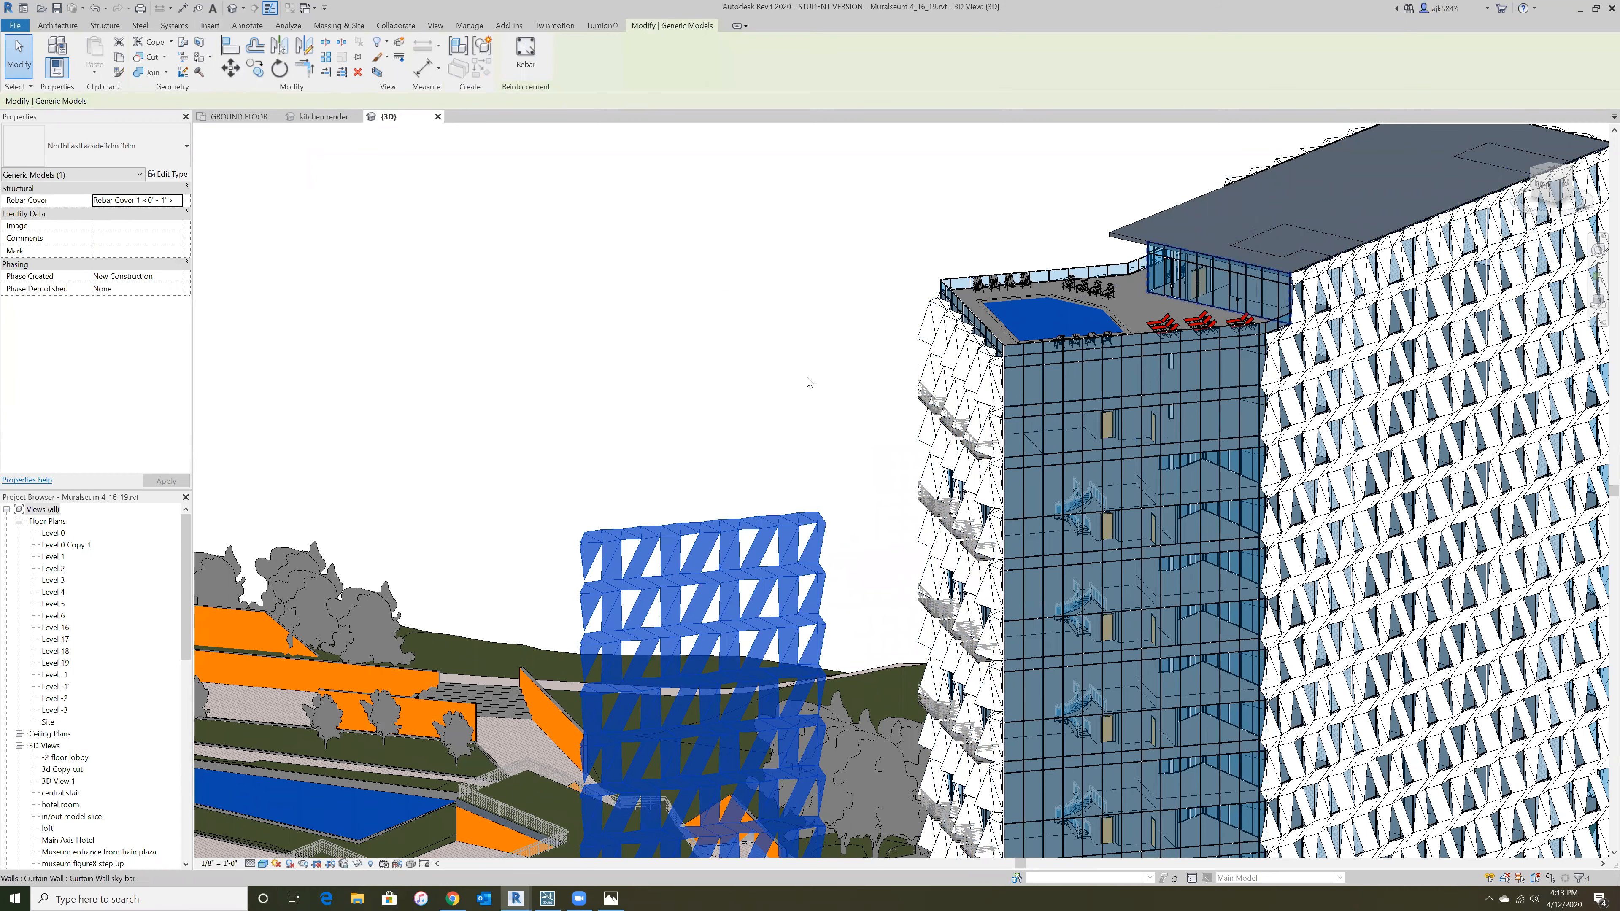
{"action": "scroll", "coordinate": [708, 412], "scroll_direction": "down", "scroll_amount": 5}
{"action": "middle_click_drag", "start_coordinate": [962, 554], "coordinate": [1563, 160], "text": "shift"}
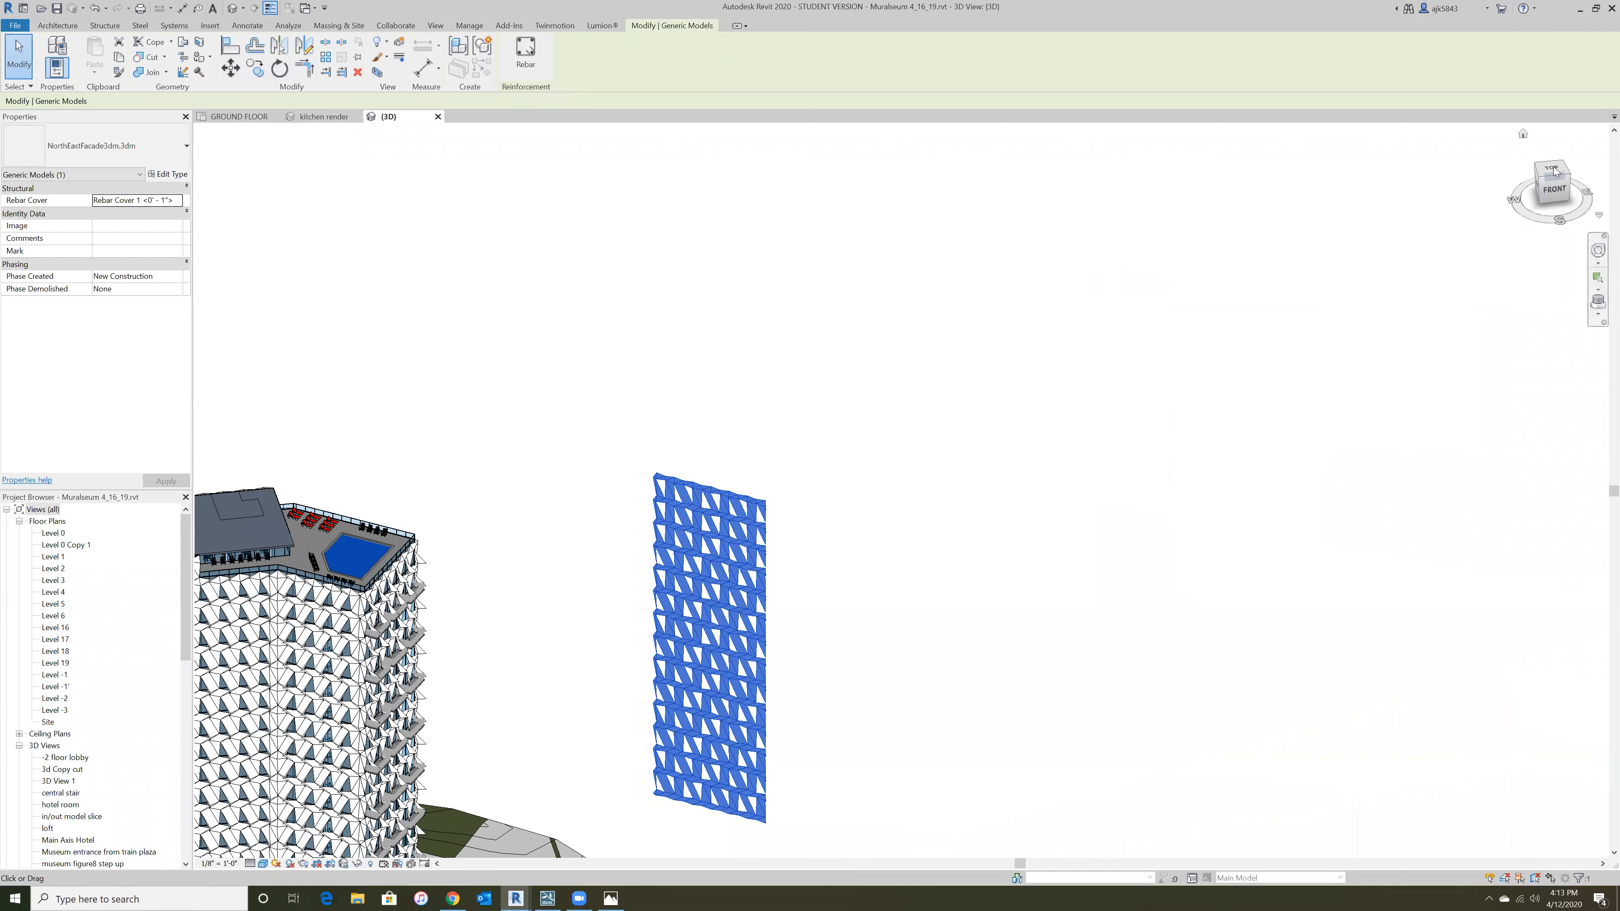
{"action": "left_click", "coordinate": [1554, 170]}
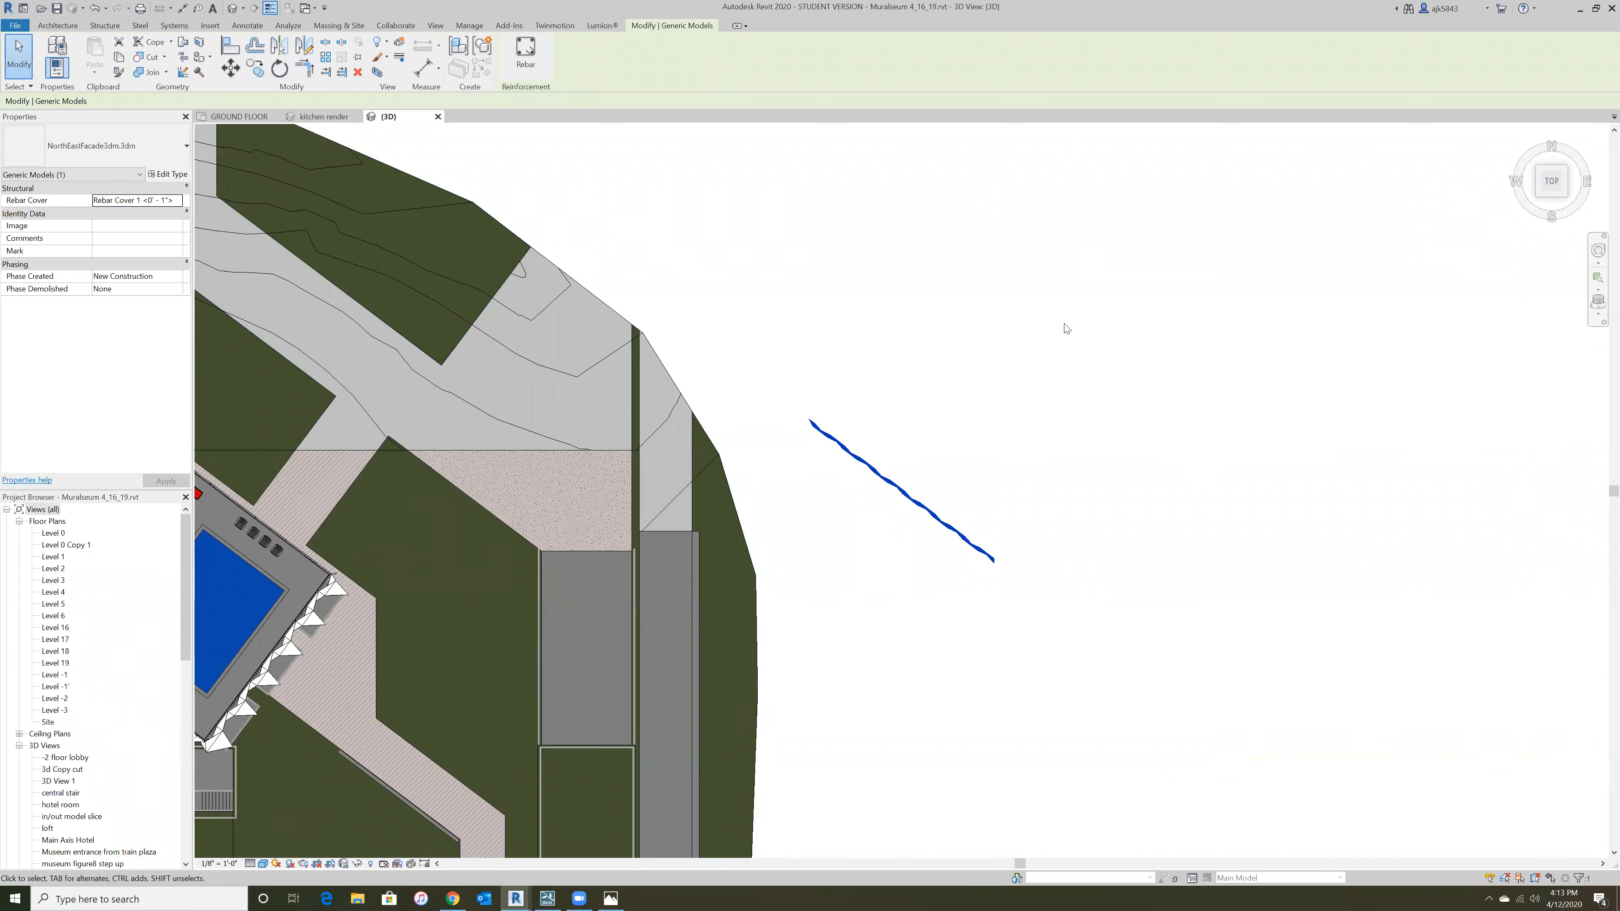
{"action": "scroll", "coordinate": [1066, 328], "scroll_direction": "down", "scroll_amount": 2}
{"action": "left_click", "coordinate": [231, 67]}
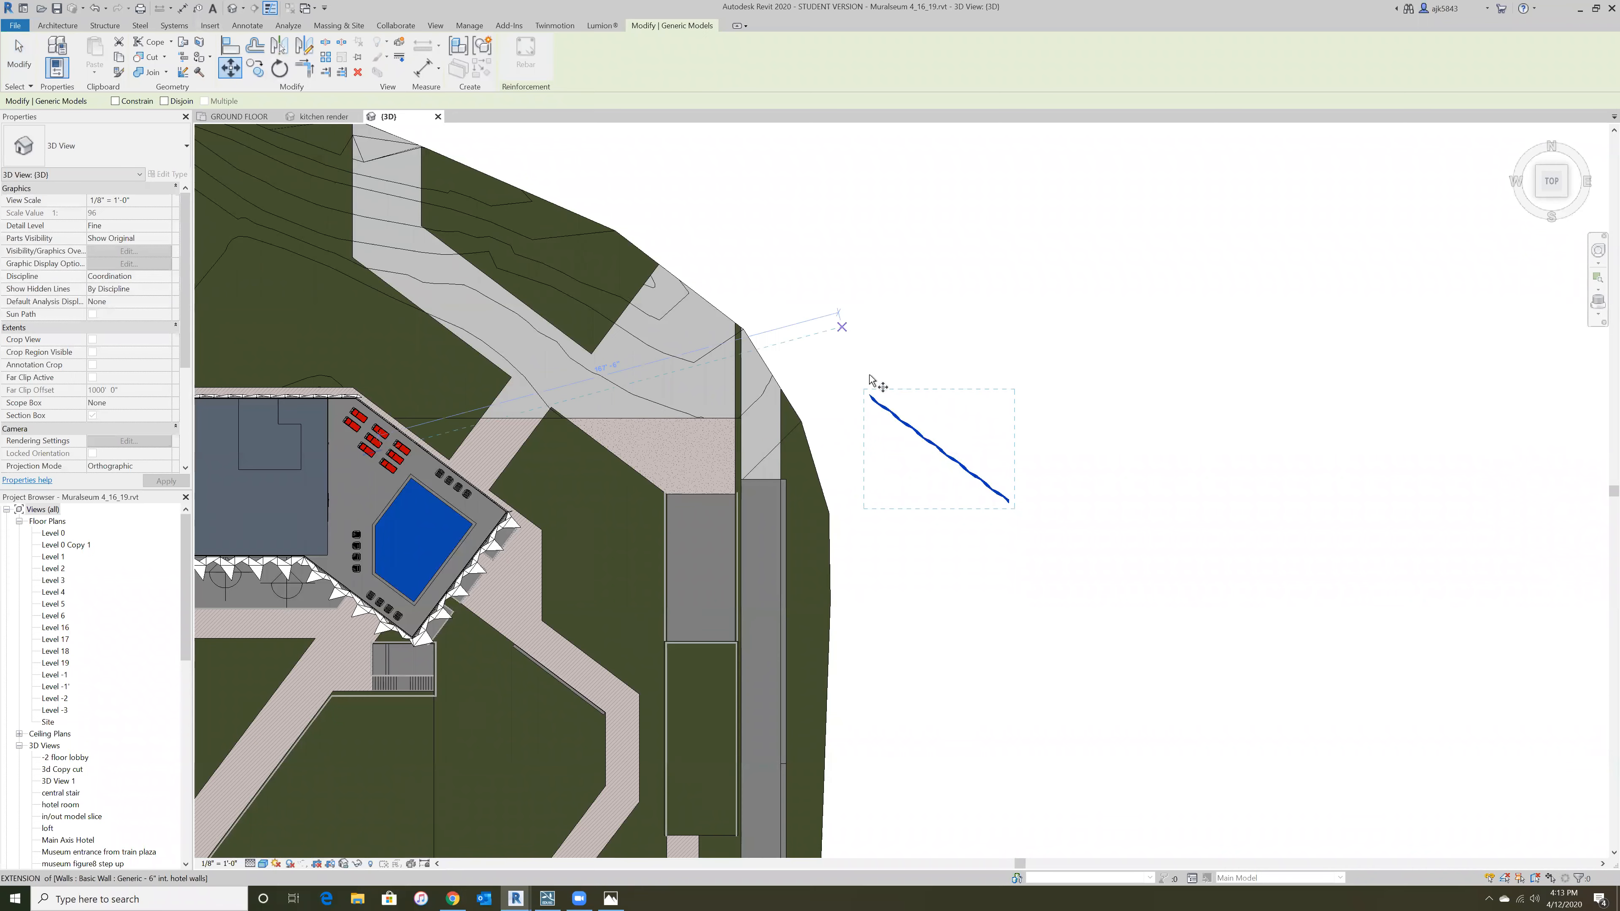
{"action": "scroll", "coordinate": [875, 383], "scroll_direction": "up", "scroll_amount": 3}
{"action": "scroll", "coordinate": [893, 441], "scroll_direction": "up", "scroll_amount": 2}
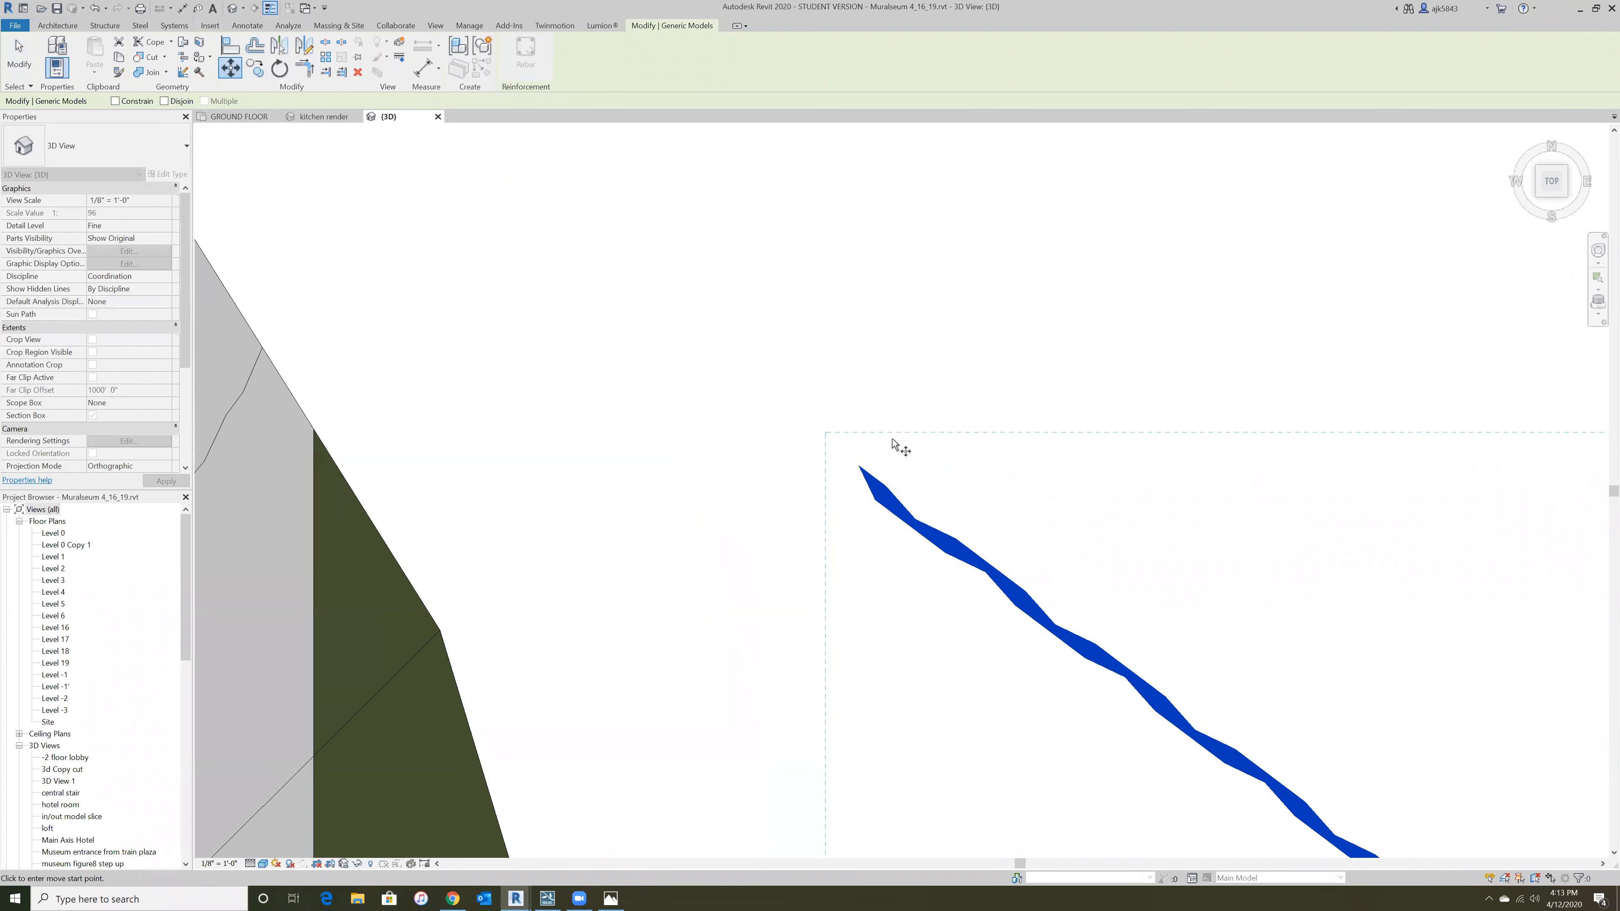
{"action": "left_click", "coordinate": [859, 466]}
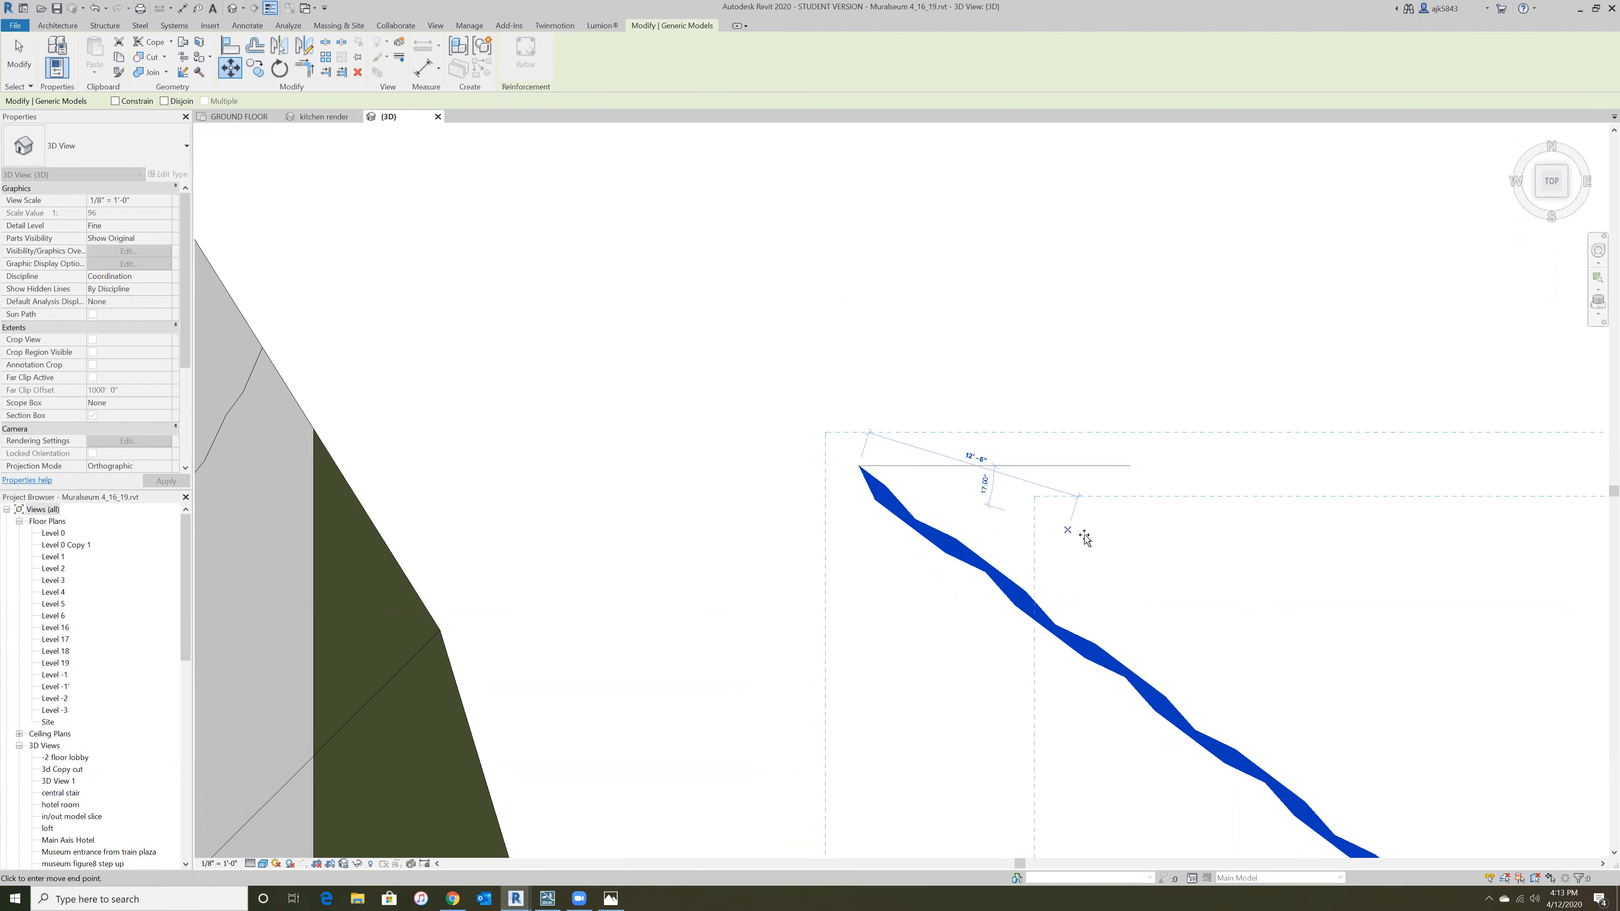
{"action": "scroll", "coordinate": [1078, 535], "scroll_direction": "down", "scroll_amount": 3}
{"action": "scroll", "coordinate": [1088, 538], "scroll_direction": "down", "scroll_amount": 3}
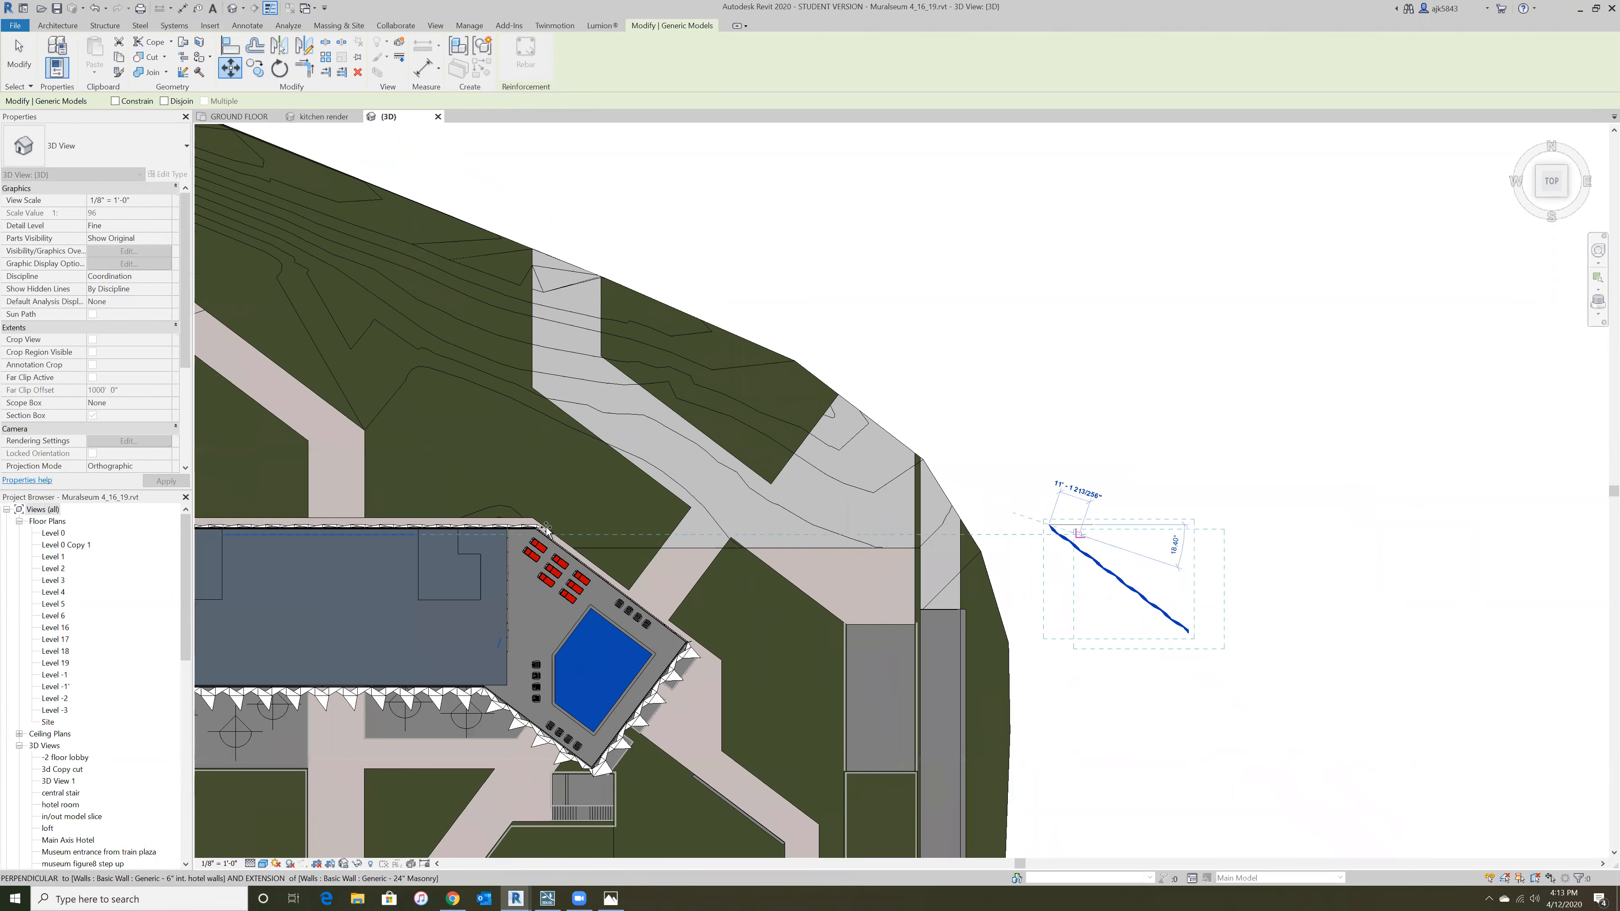
{"action": "scroll", "coordinate": [537, 527], "scroll_direction": "up", "scroll_amount": 1}
{"action": "scroll", "coordinate": [538, 527], "scroll_direction": "up", "scroll_amount": 5}
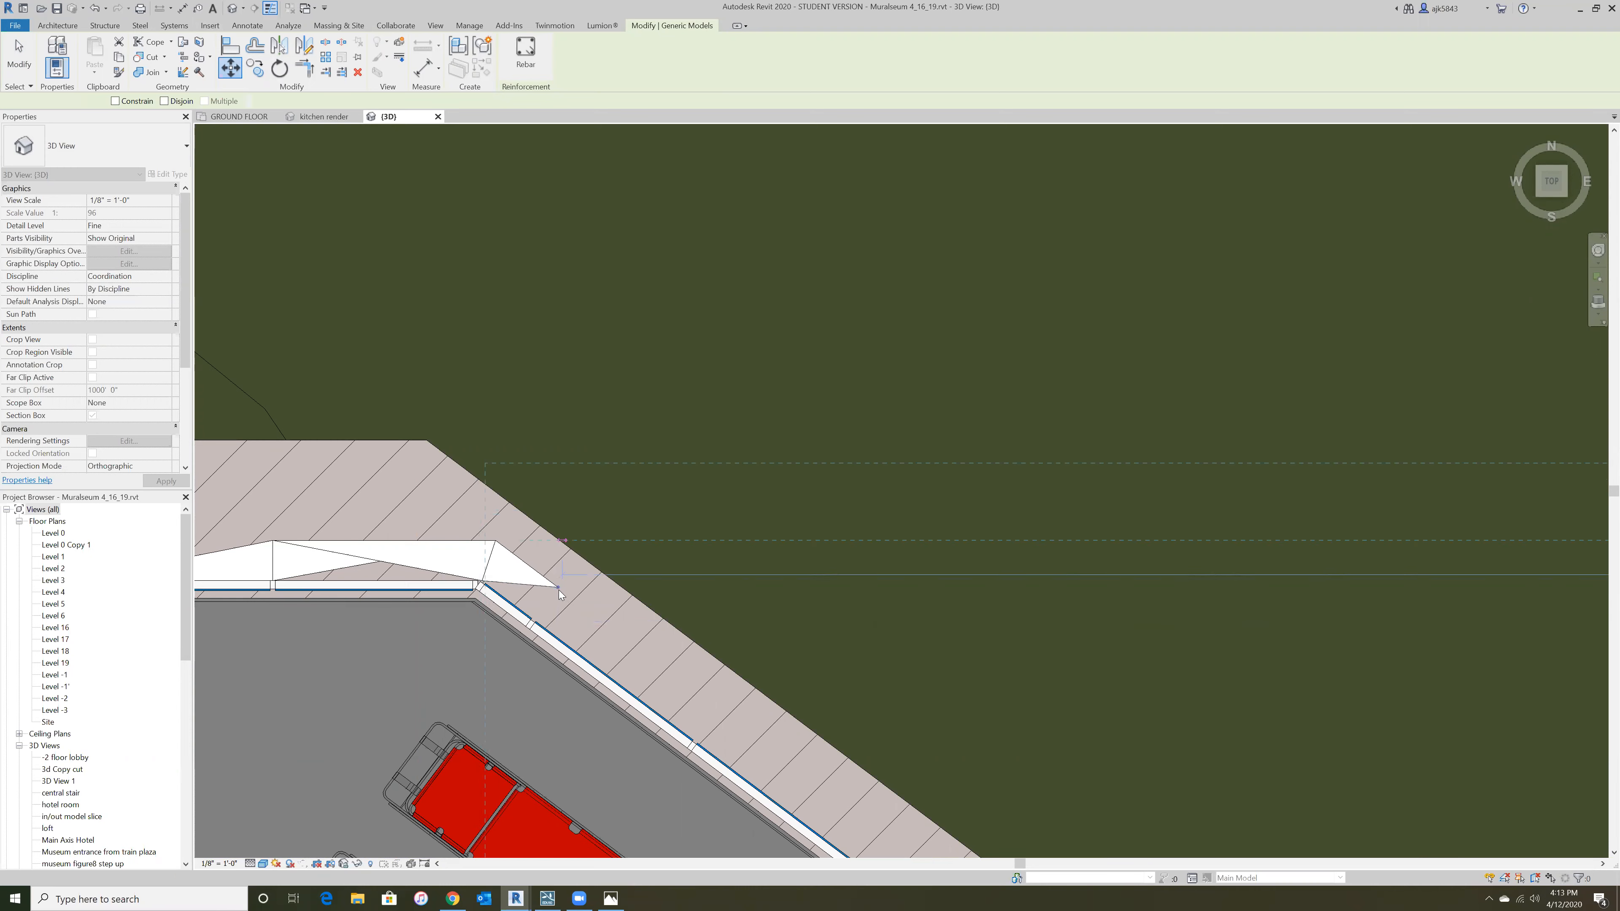
{"action": "left_click", "coordinate": [558, 590]}
- Move the NorthEastFacade3dm.3dm skin so its southeast tip meets the tip of the adjoining southeast facade panel
{"action": "scroll", "coordinate": [788, 500], "scroll_direction": "down", "scroll_amount": 1}
{"action": "scroll", "coordinate": [630, 400], "scroll_direction": "down", "scroll_amount": 1}
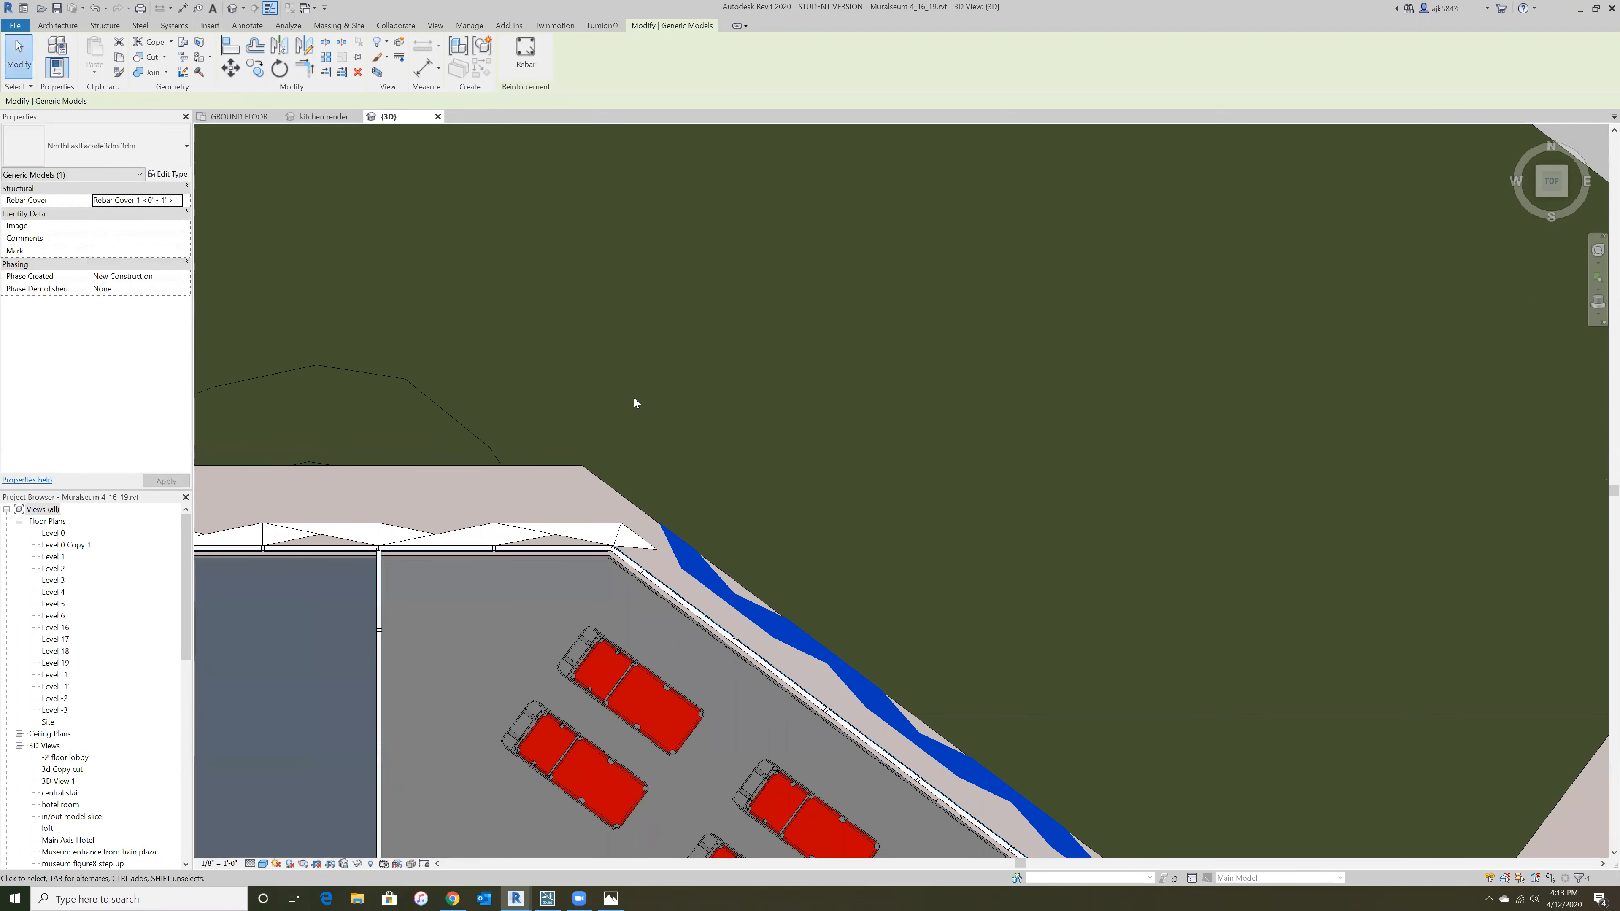
{"action": "scroll", "coordinate": [634, 397], "scroll_direction": "down", "scroll_amount": 2}
{"action": "scroll", "coordinate": [928, 651], "scroll_direction": "up", "scroll_amount": 5}
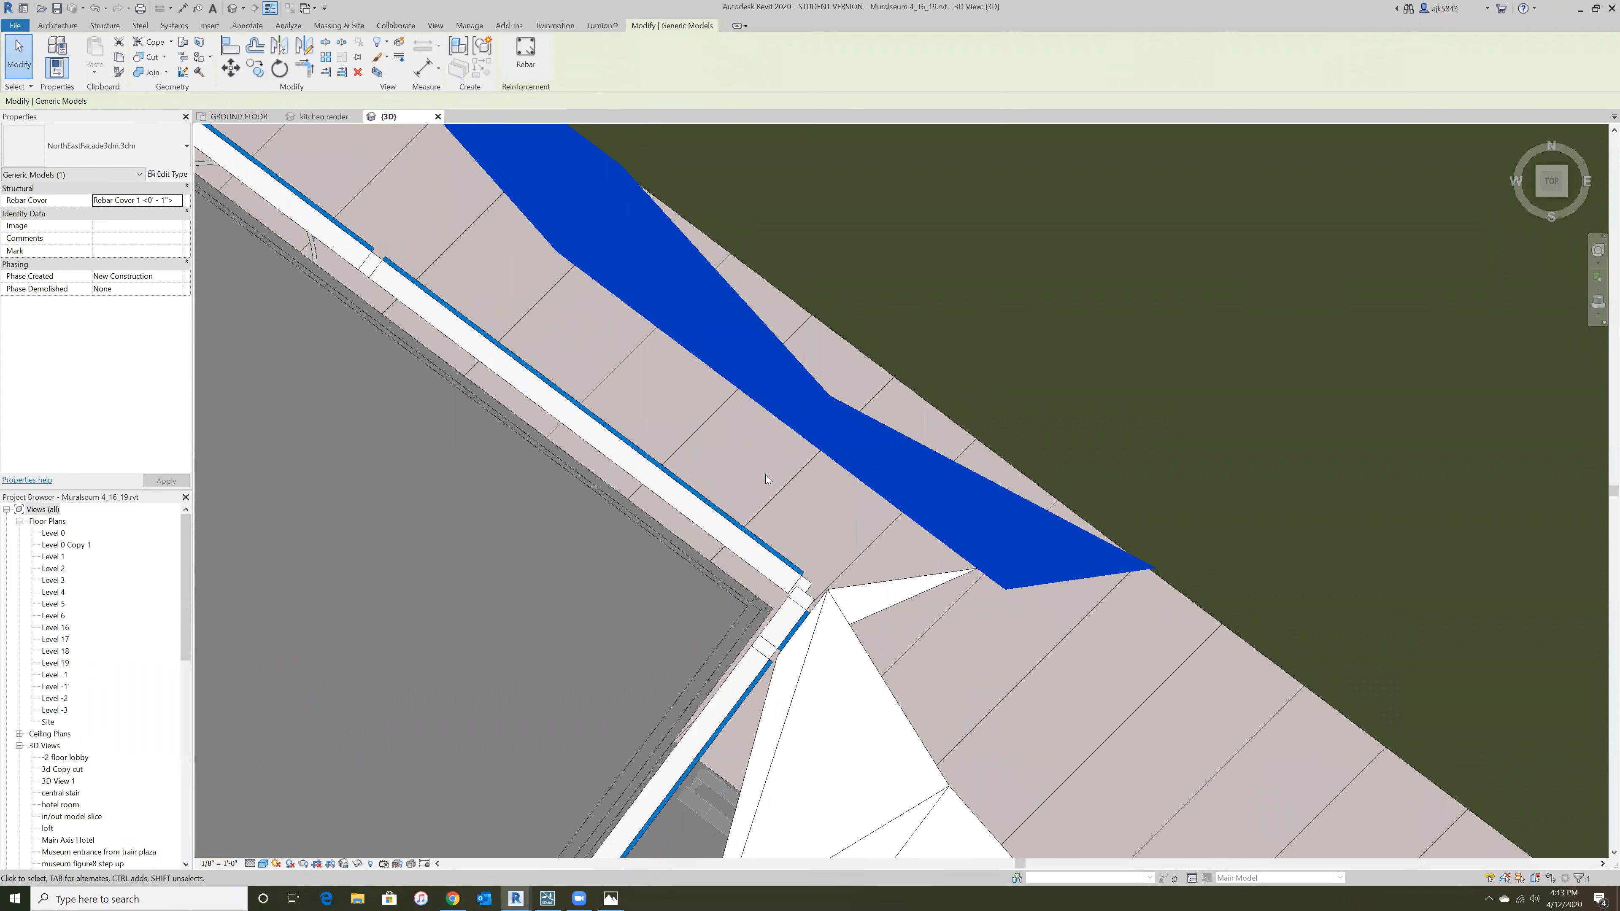
{"action": "left_click", "coordinate": [231, 67]}
{"action": "left_click", "coordinate": [1156, 568]}
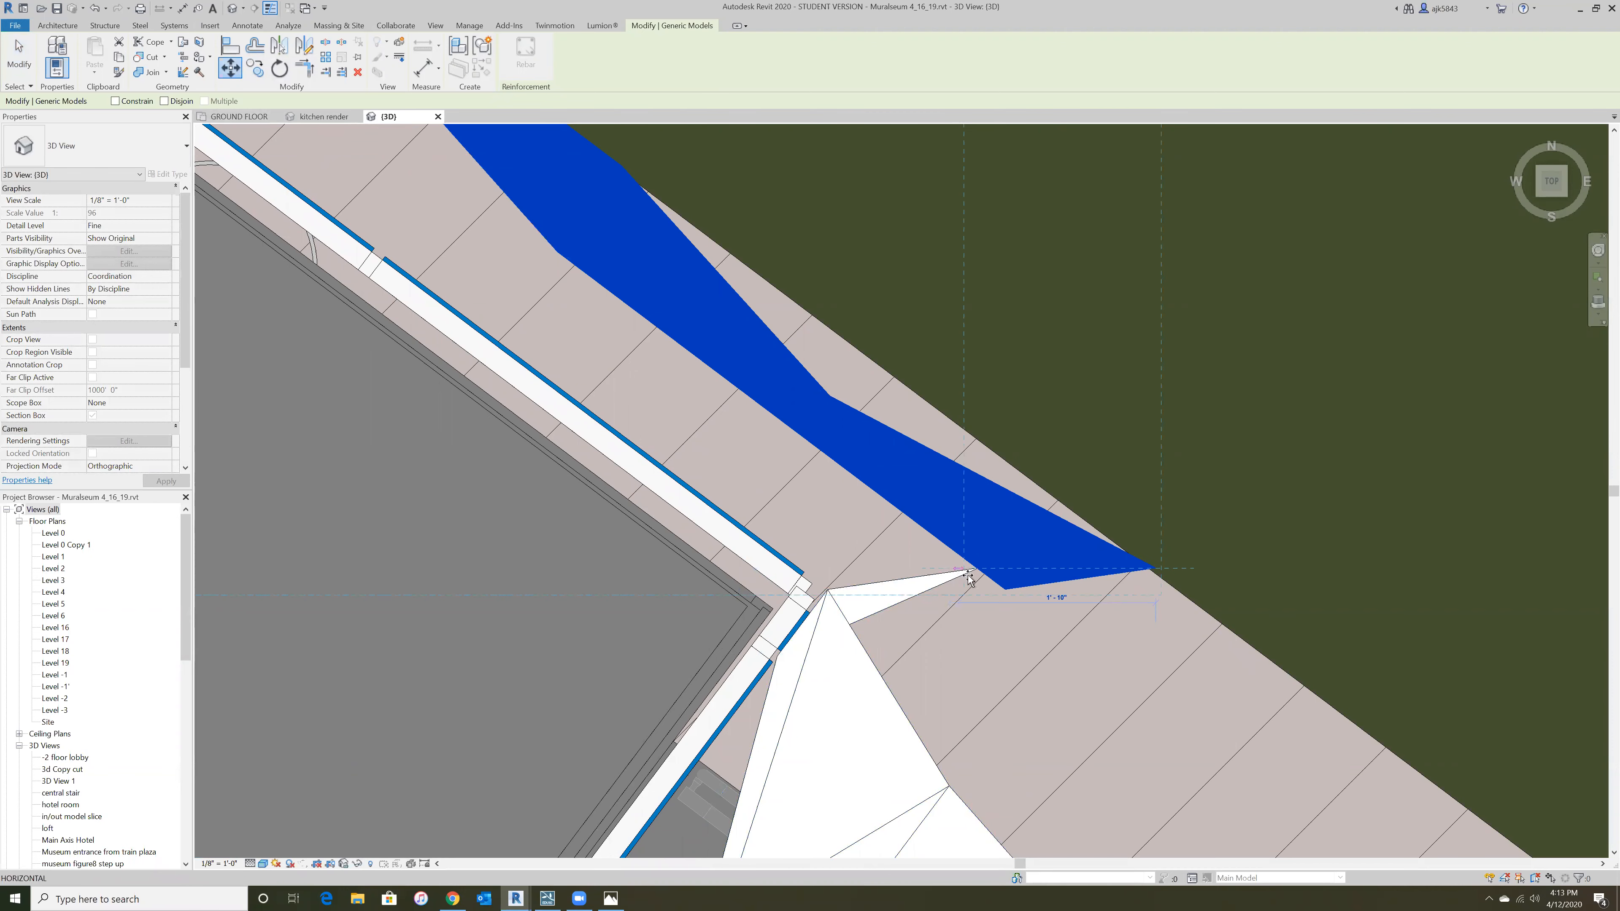
{"action": "scroll", "coordinate": [967, 578], "scroll_direction": "up", "scroll_amount": 3}
{"action": "left_click", "coordinate": [992, 564]}
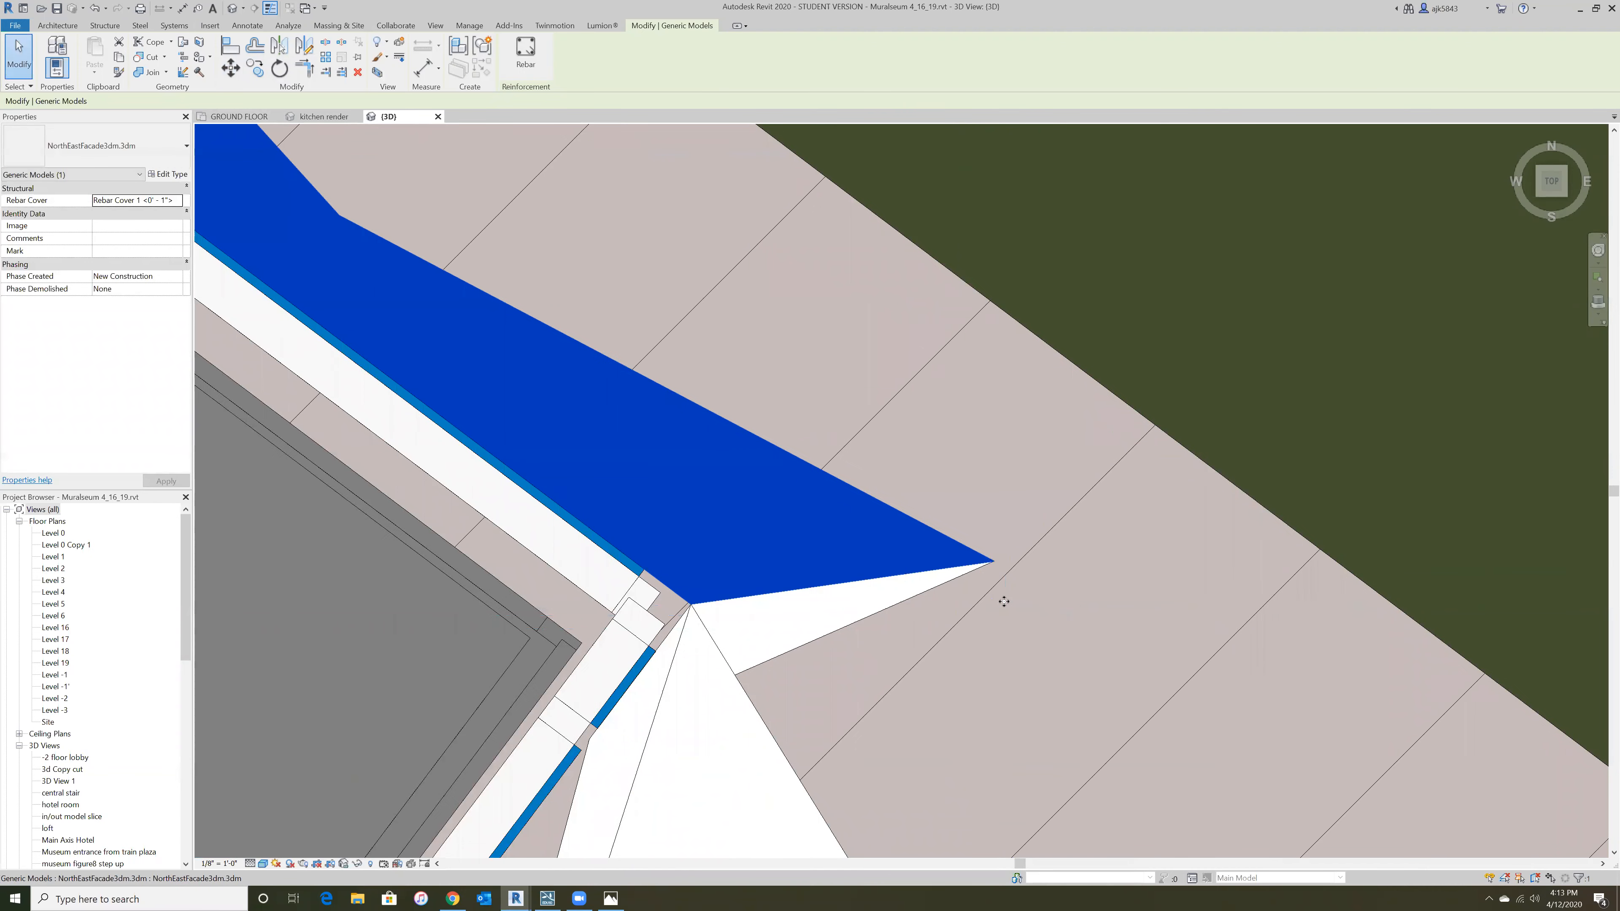
{"action": "scroll", "coordinate": [1069, 655], "scroll_direction": "down", "scroll_amount": 2}
{"action": "scroll", "coordinate": [977, 634], "scroll_direction": "up", "scroll_amount": 4}
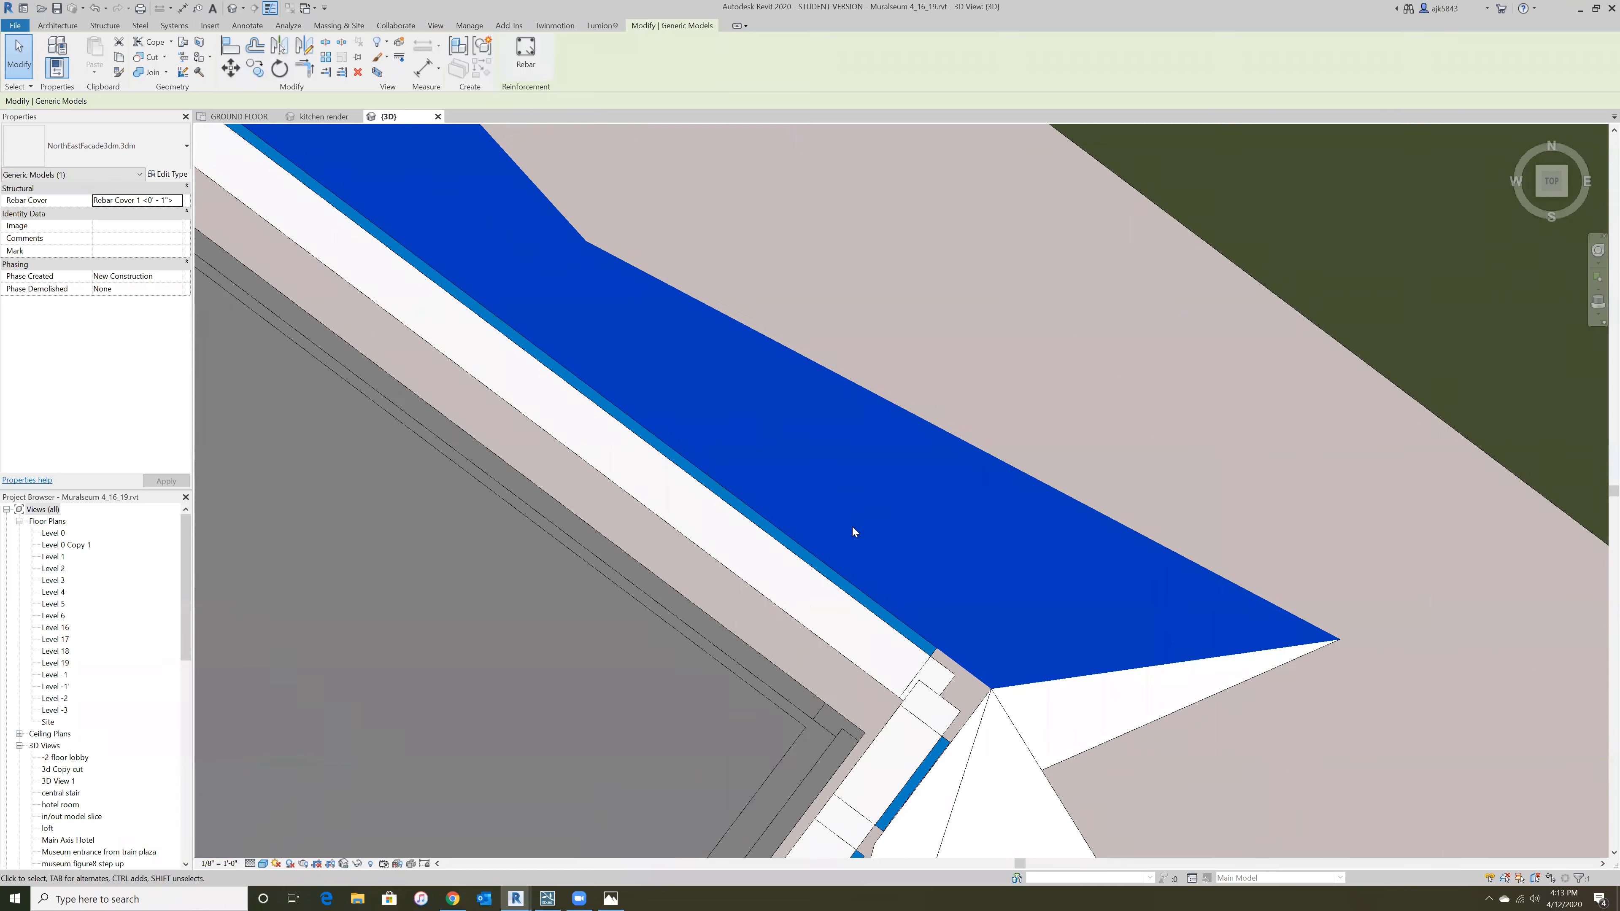
{"action": "scroll", "coordinate": [859, 506], "scroll_direction": "down", "scroll_amount": 2}
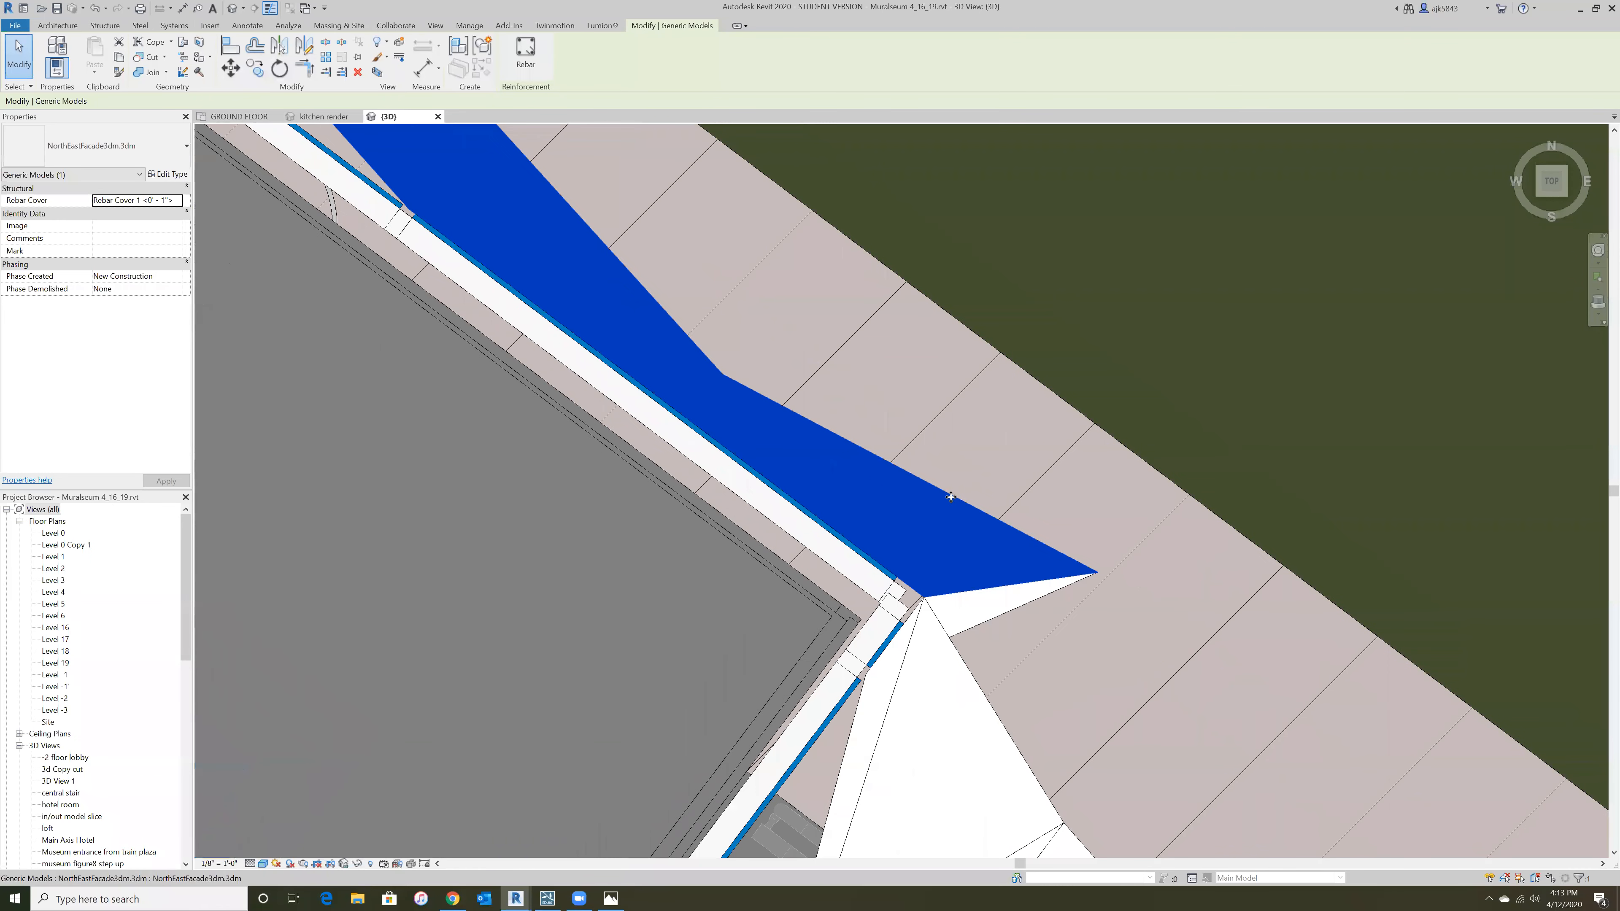
{"action": "scroll", "coordinate": [1018, 475], "scroll_direction": "down", "scroll_amount": 2}
{"action": "scroll", "coordinate": [989, 518], "scroll_direction": "up", "scroll_amount": 3}
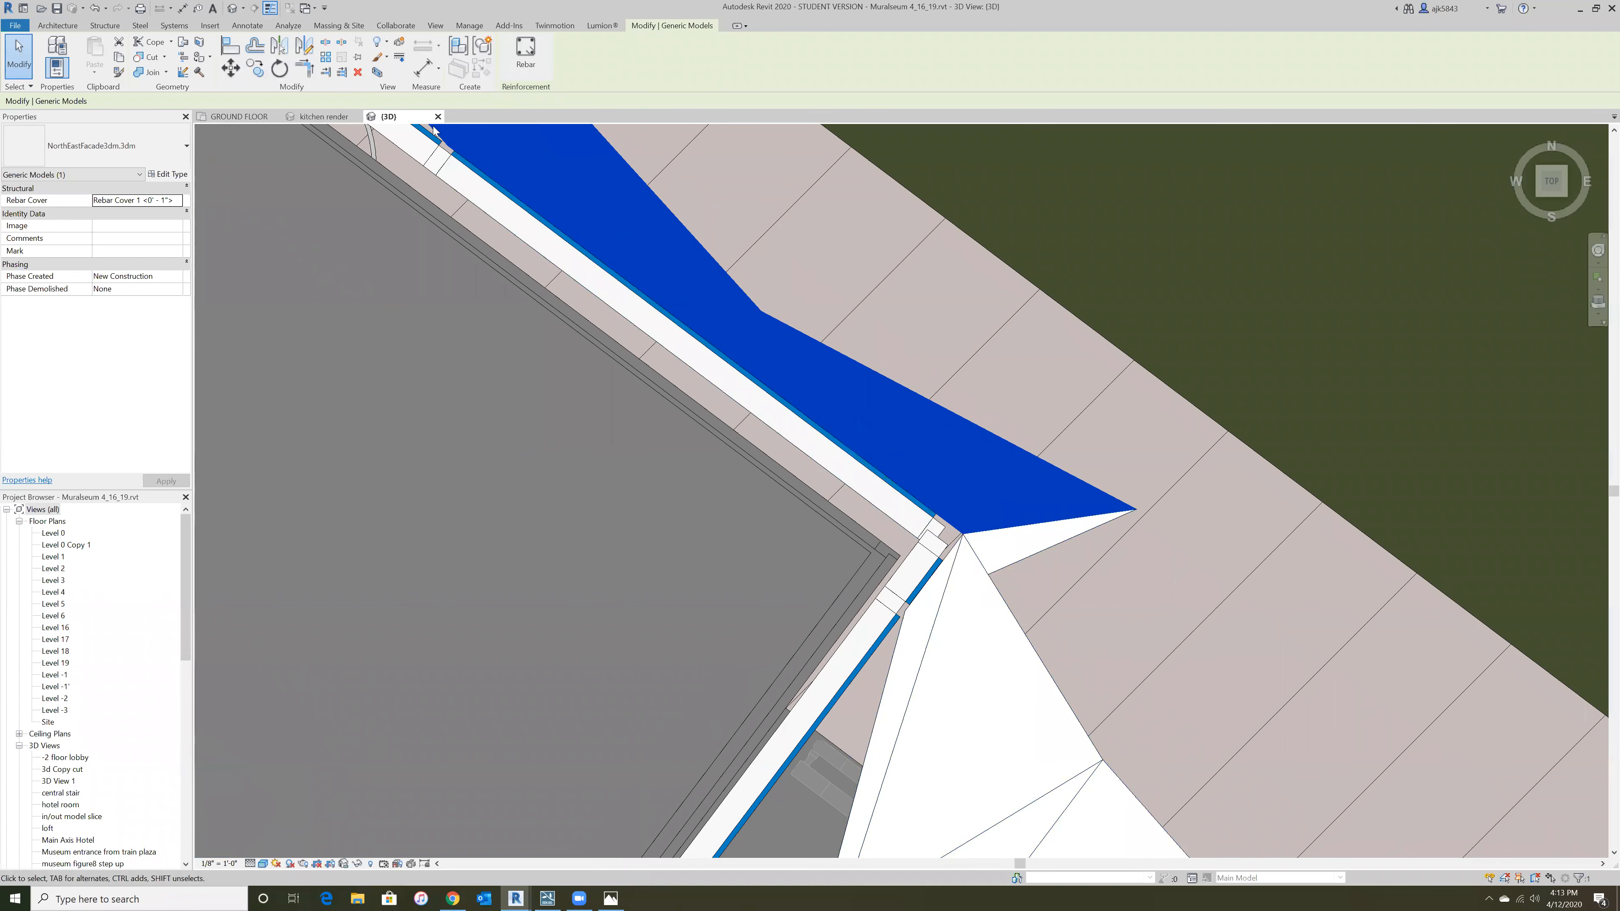
- Examine how the northeast facade skin meets the southeast skin at the tower's pool terrace corner, from above and in 3D
{"action": "left_click", "coordinate": [248, 25]}
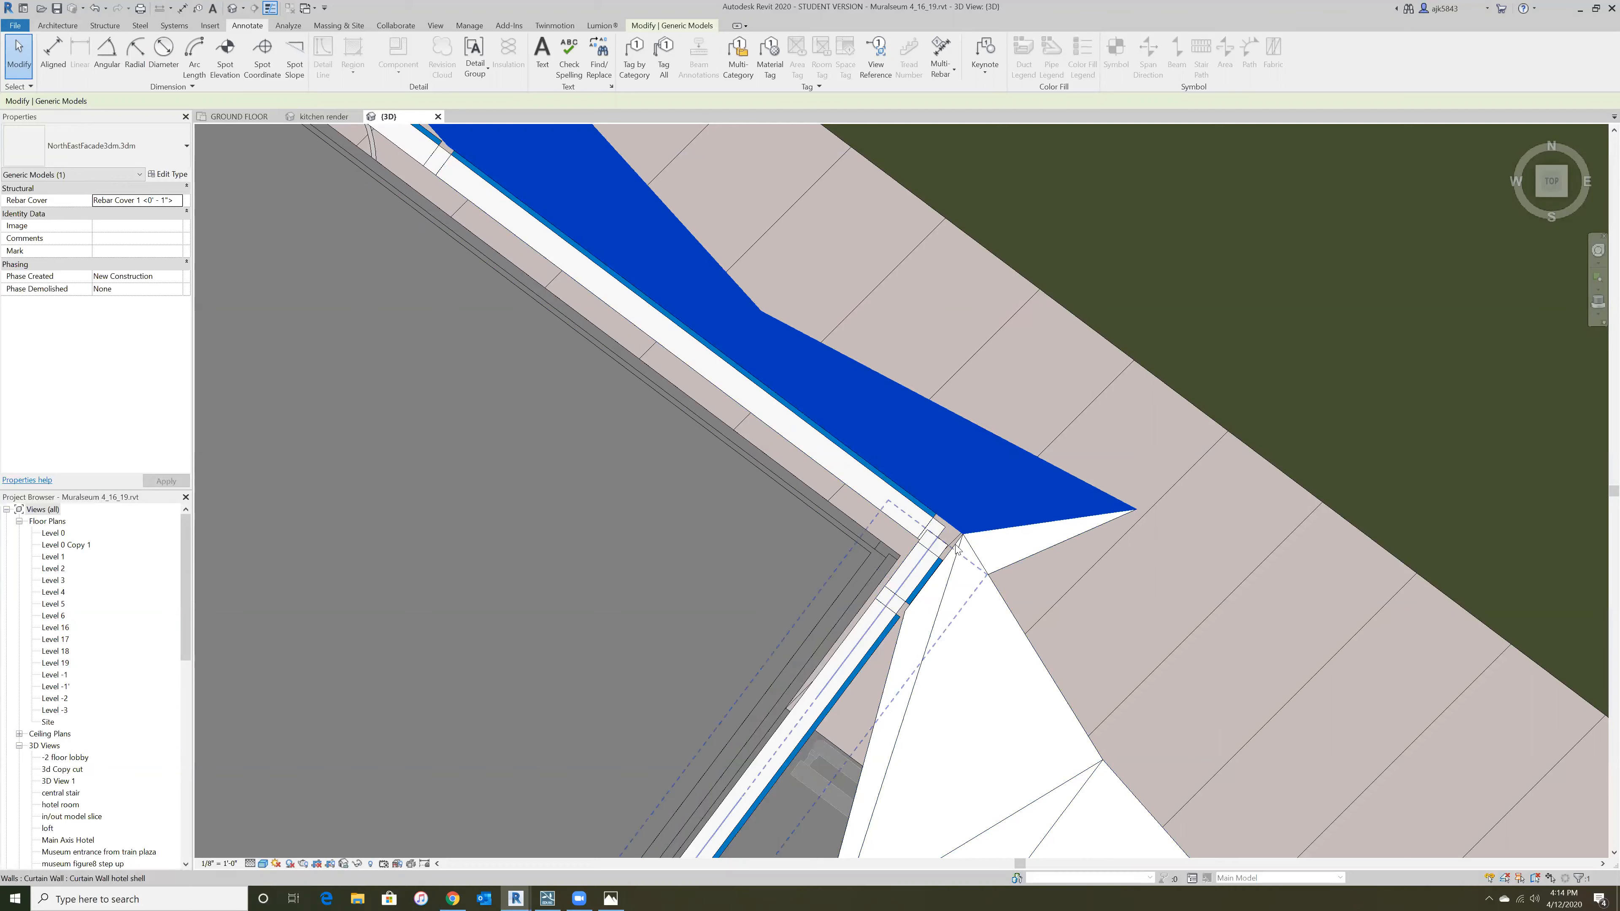
{"action": "scroll", "coordinate": [956, 548], "scroll_direction": "up", "scroll_amount": 3}
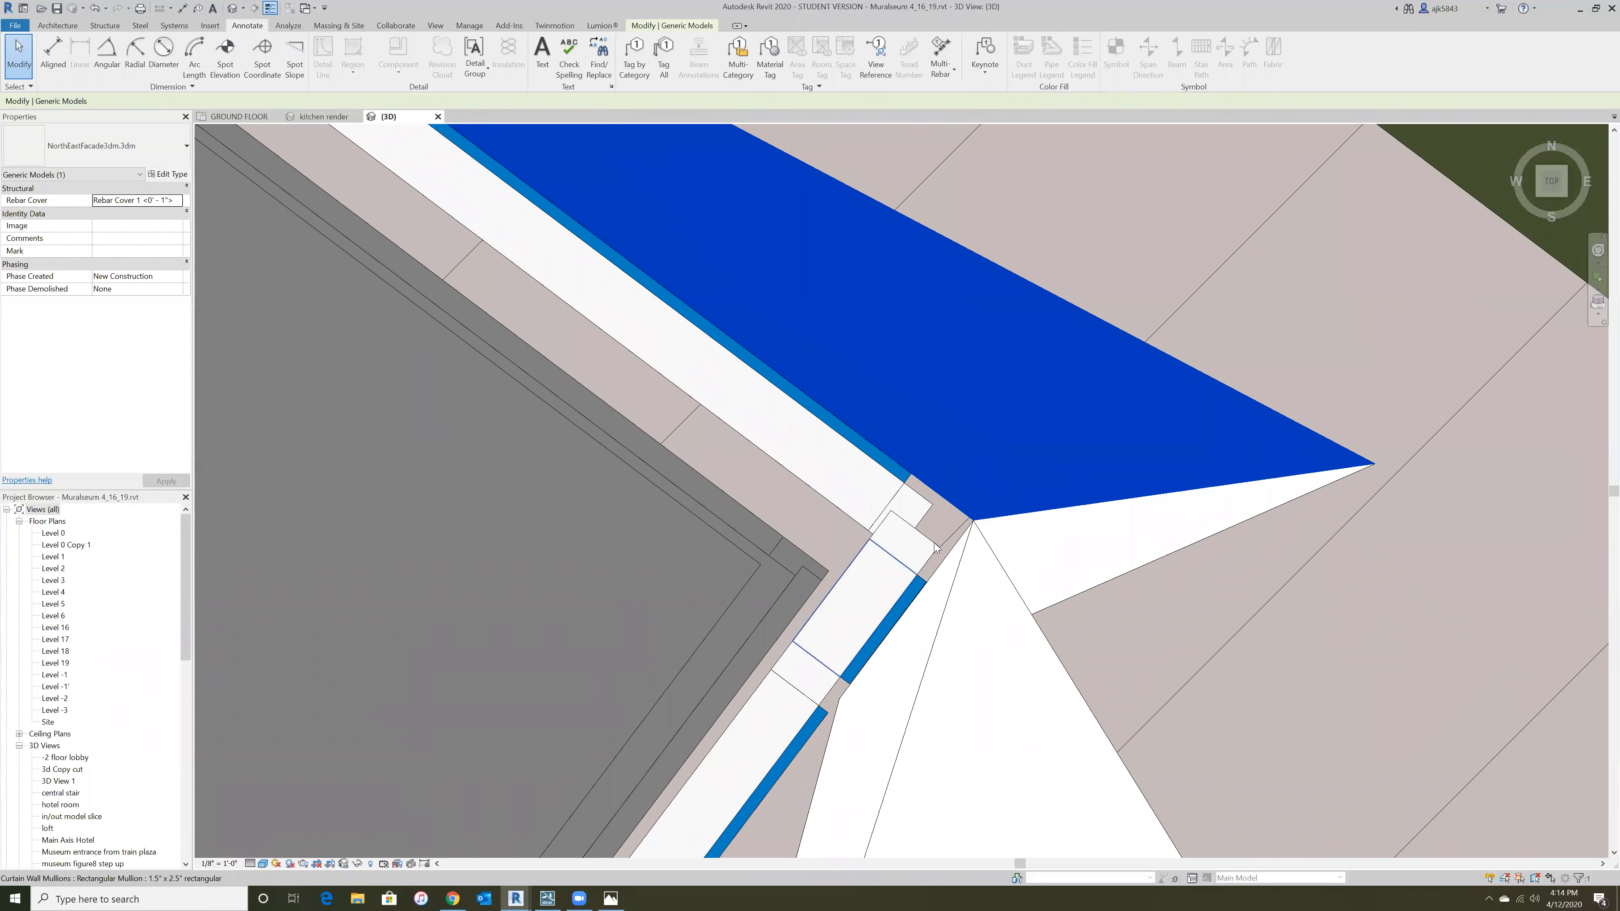
{"action": "scroll", "coordinate": [1130, 657], "scroll_direction": "down", "scroll_amount": 4}
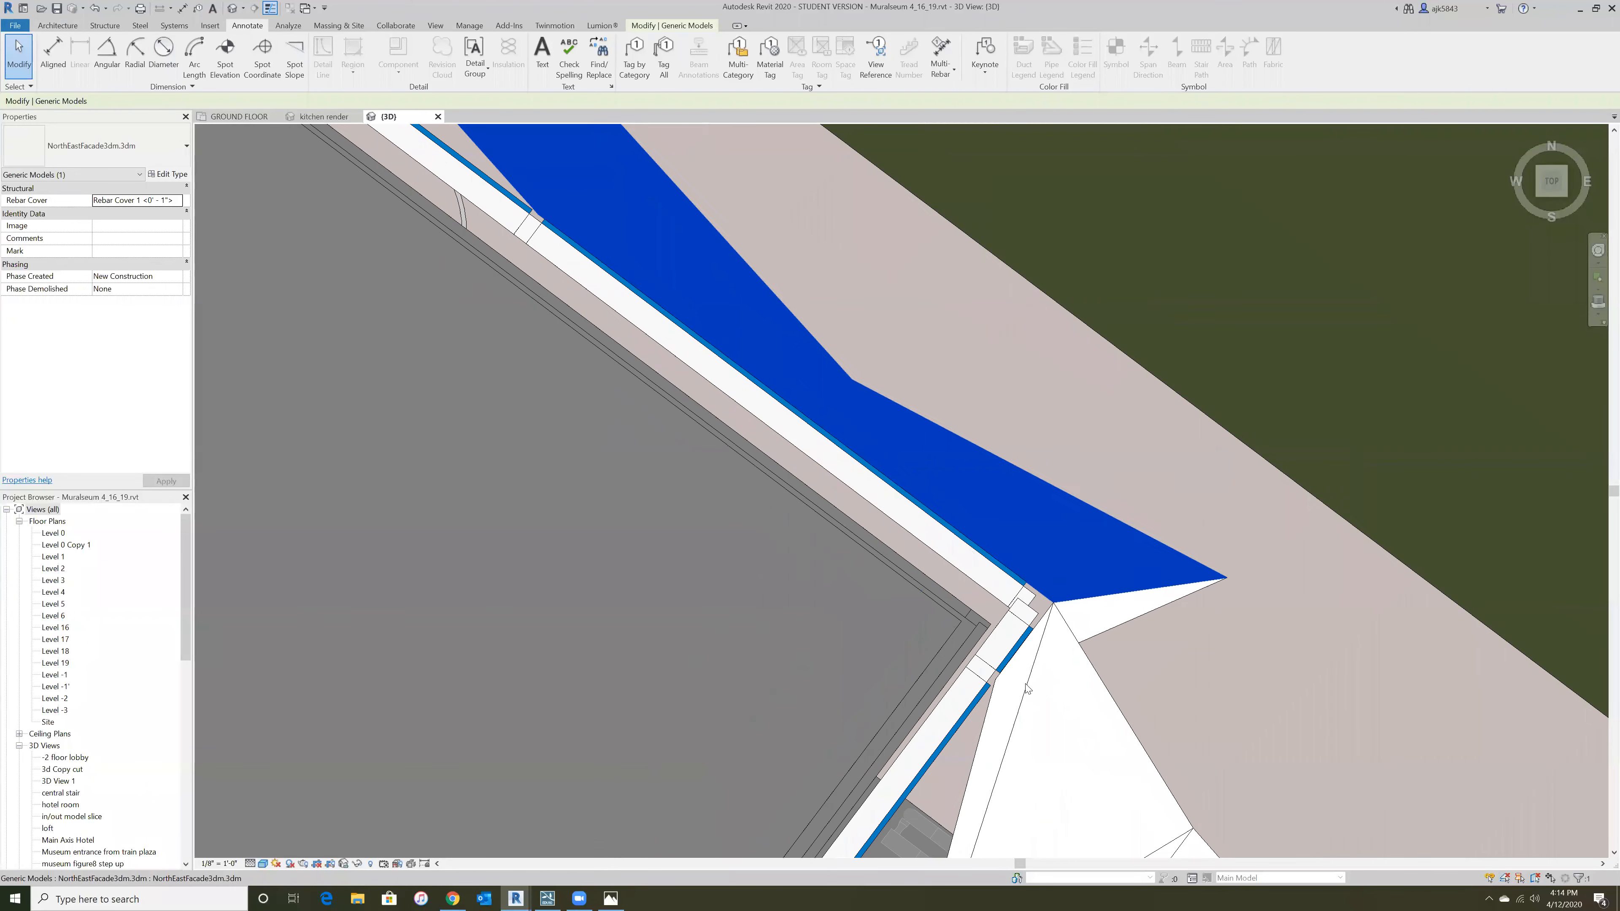
{"action": "scroll", "coordinate": [1027, 688], "scroll_direction": "down", "scroll_amount": 5}
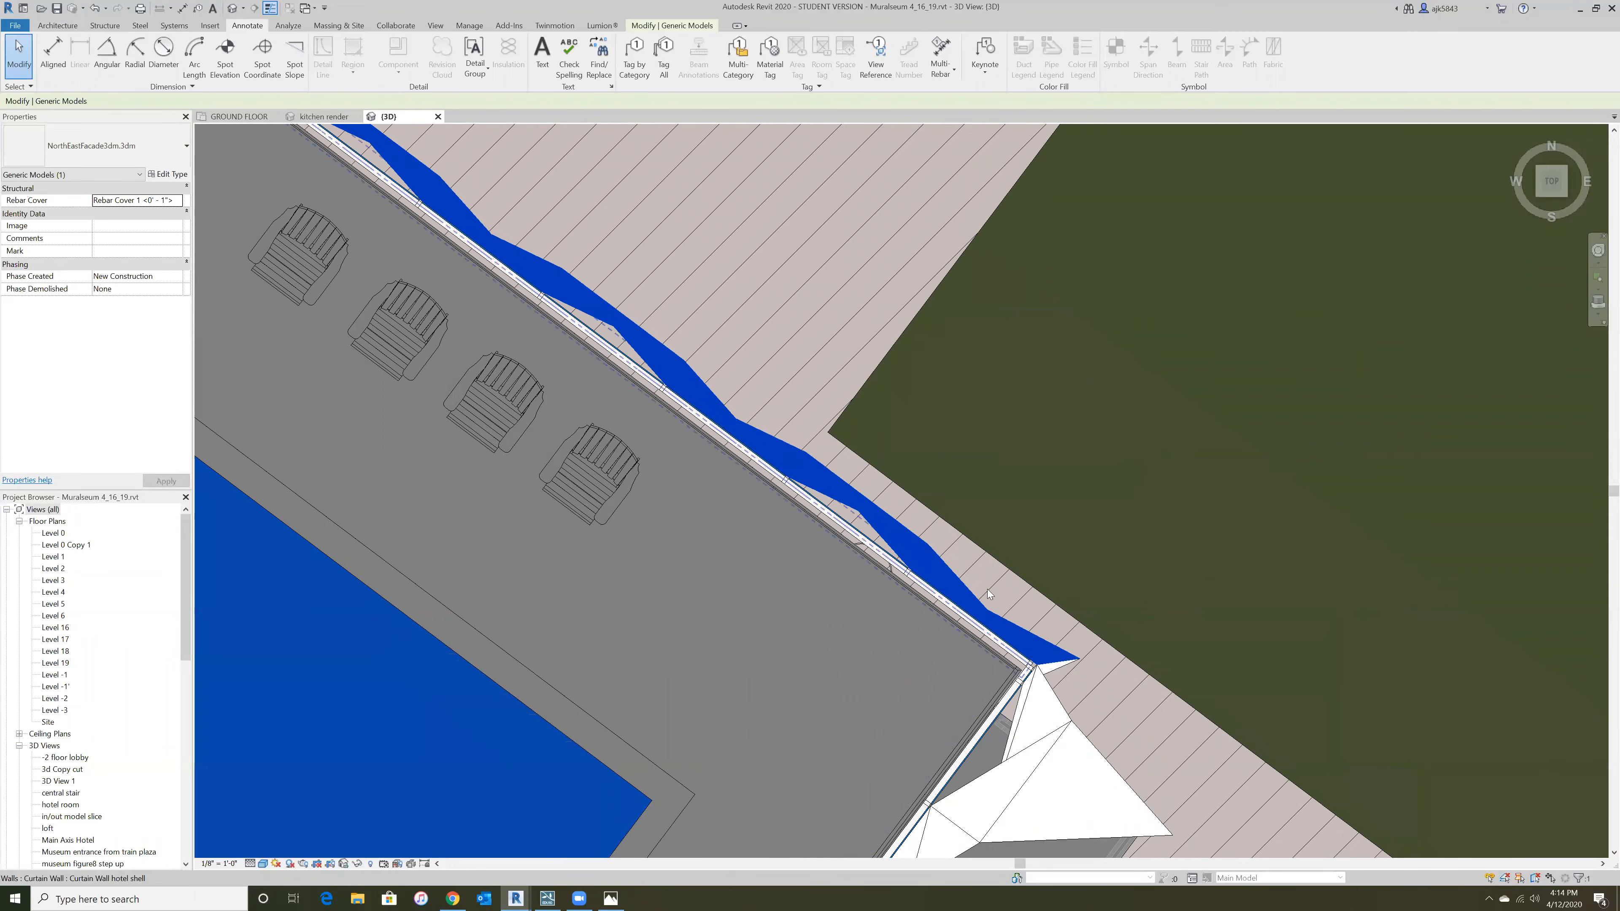
{"action": "left_click", "coordinate": [987, 589]}
{"action": "scroll", "coordinate": [842, 482], "scroll_direction": "down", "scroll_amount": 4}
{"action": "middle_click_drag", "start_coordinate": [1155, 571], "coordinate": [769, 543], "text": "shift"}
{"action": "scroll", "coordinate": [997, 520], "scroll_direction": "down", "scroll_amount": 6}
{"action": "scroll", "coordinate": [769, 543], "scroll_direction": "down", "scroll_amount": 5}
{"action": "middle_click_drag", "start_coordinate": [1177, 563], "coordinate": [1023, 394], "text": "shift"}
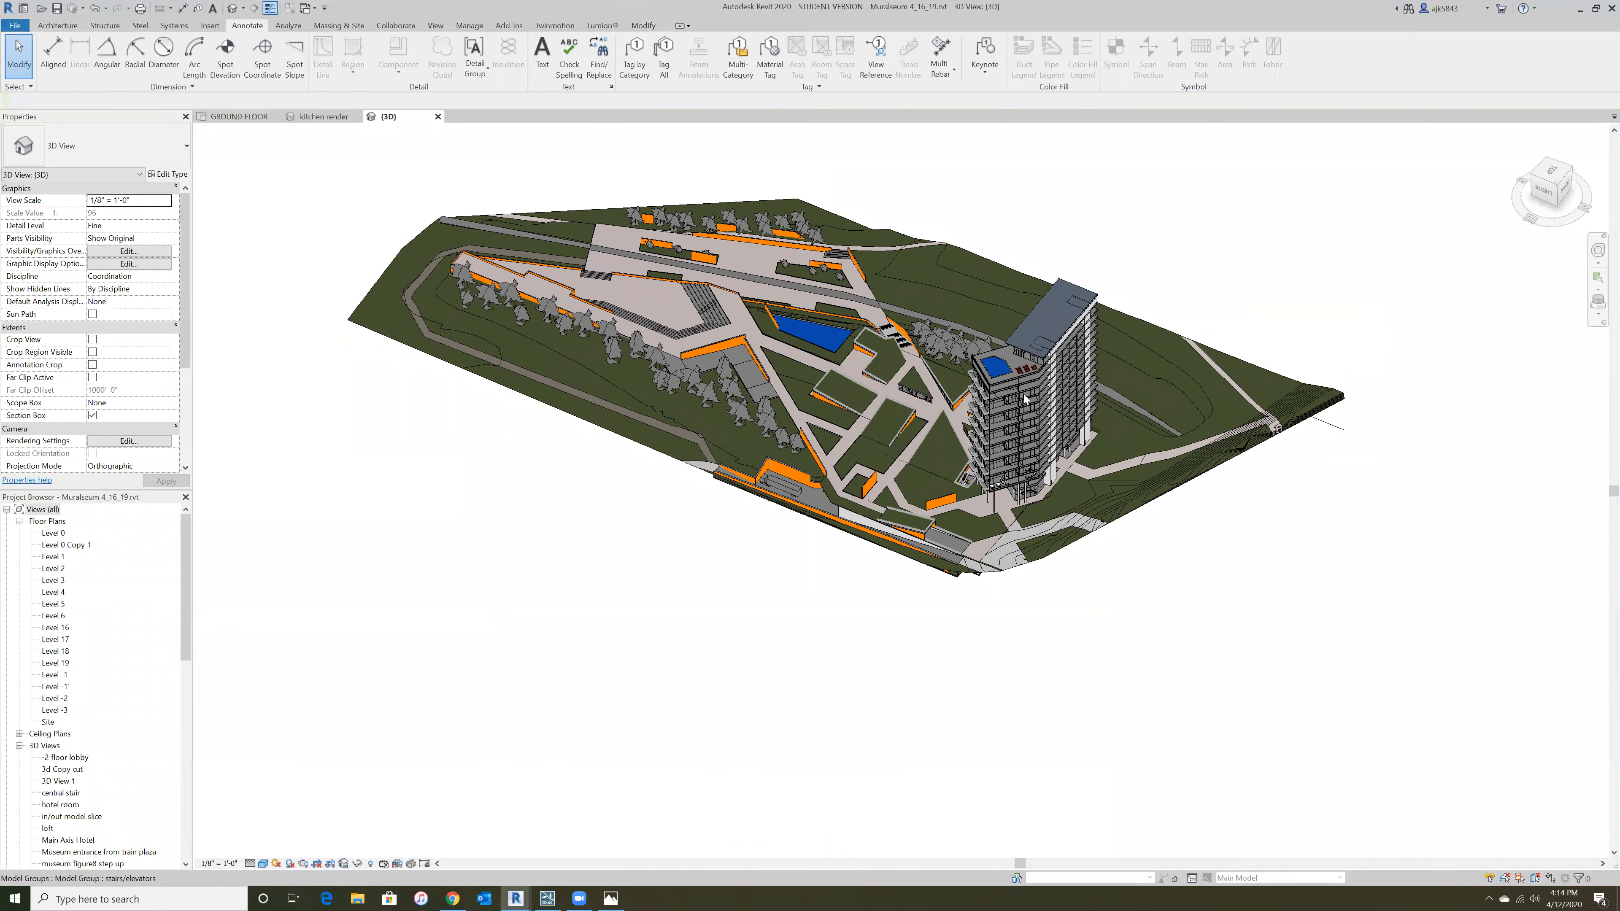
{"action": "scroll", "coordinate": [1025, 399], "scroll_direction": "up", "scroll_amount": 6}
{"action": "scroll", "coordinate": [709, 419], "scroll_direction": "up", "scroll_amount": 4}
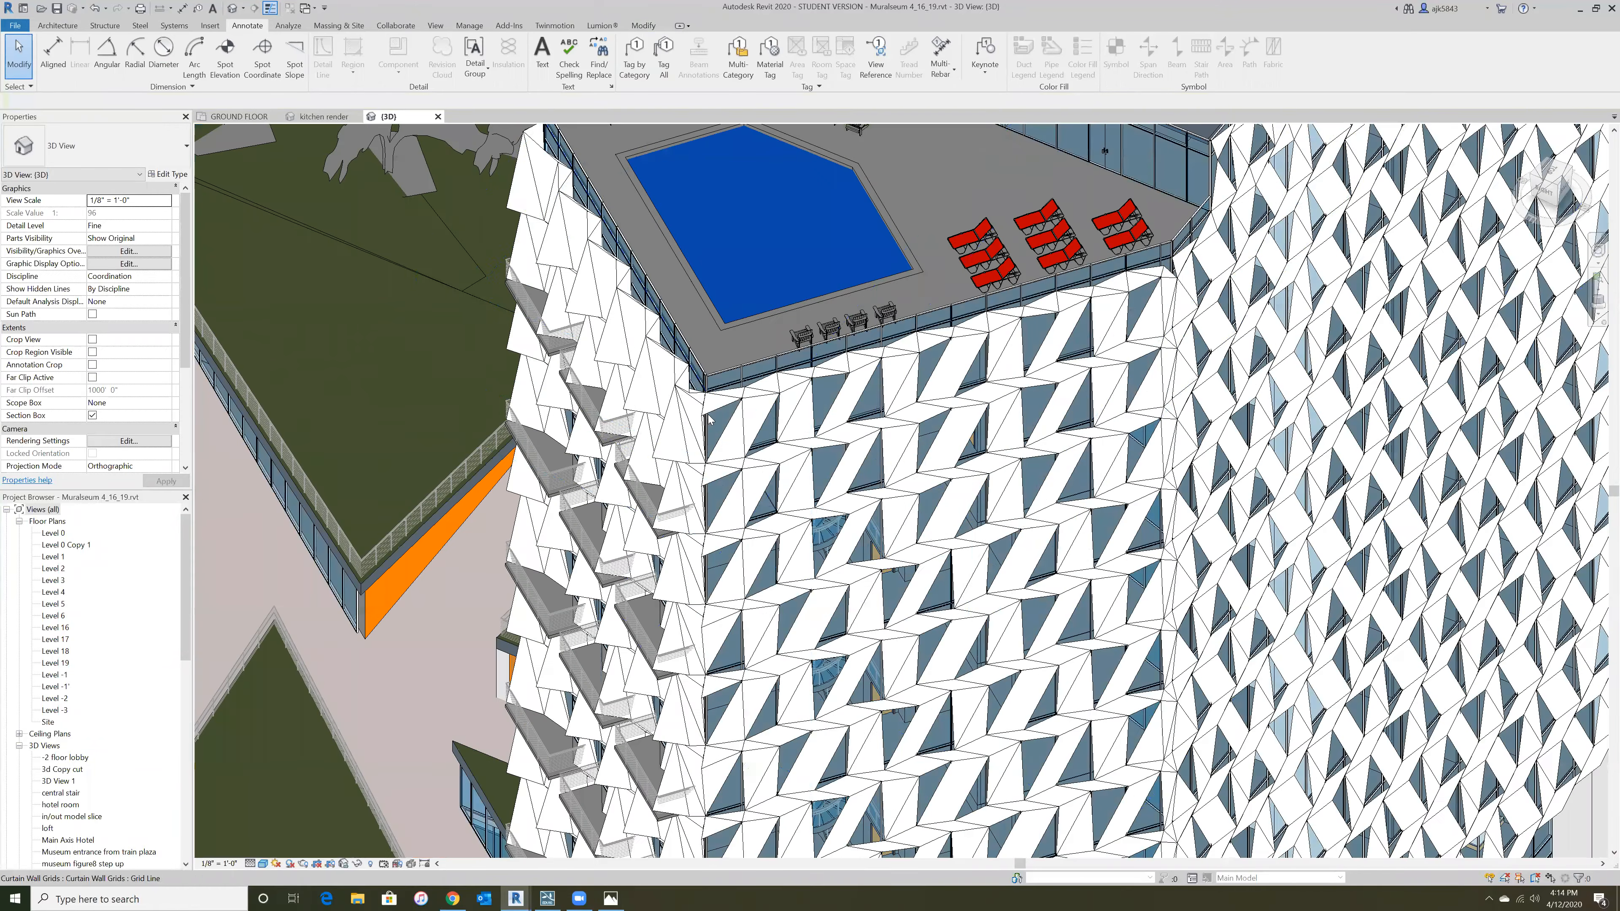
{"action": "scroll", "coordinate": [710, 419], "scroll_direction": "up", "scroll_amount": 3}
{"action": "left_click", "coordinate": [706, 412]}
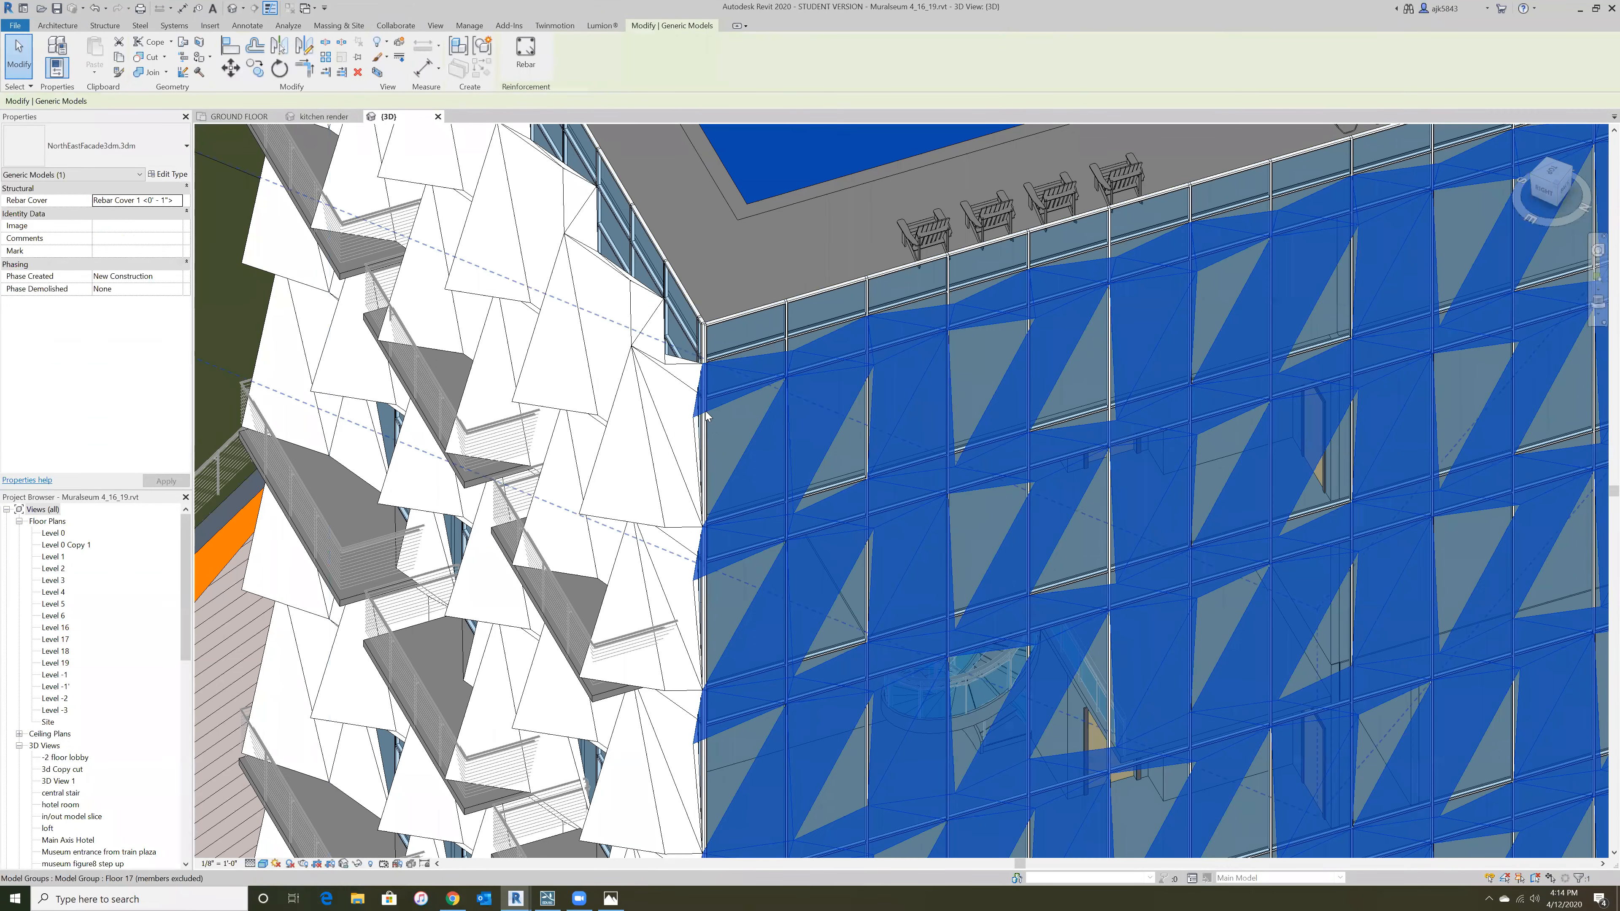
{"action": "scroll", "coordinate": [704, 412], "scroll_direction": "down", "scroll_amount": 4}
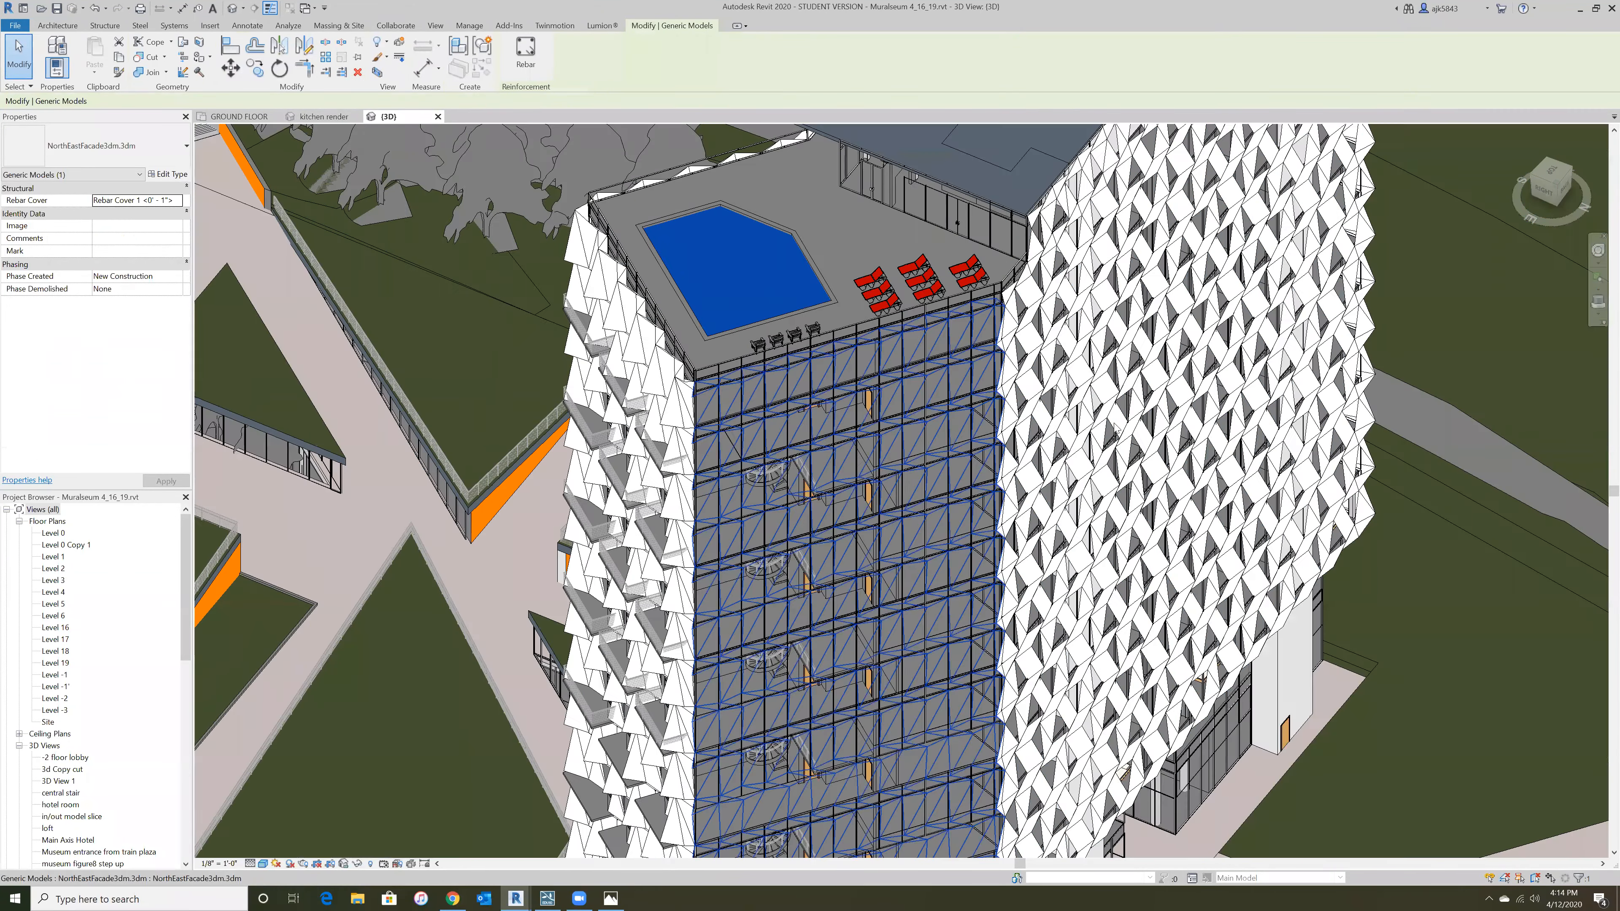
{"action": "left_click_drag", "start_coordinate": [1544, 197], "coordinate": [1544, 189]}
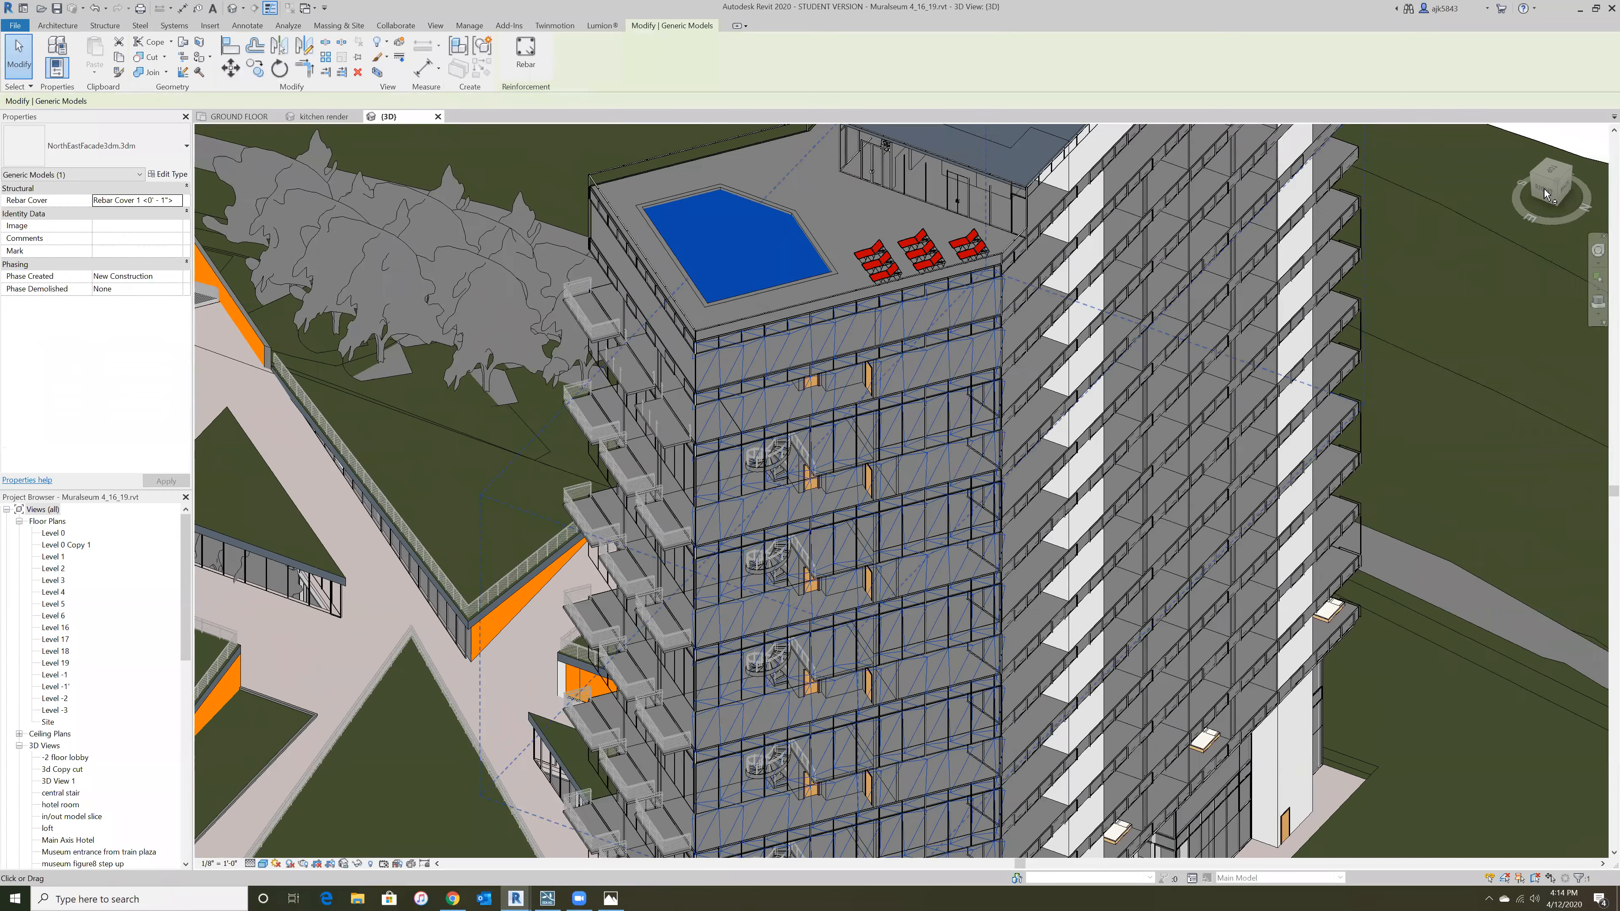
{"action": "left_click", "coordinate": [1544, 189]}
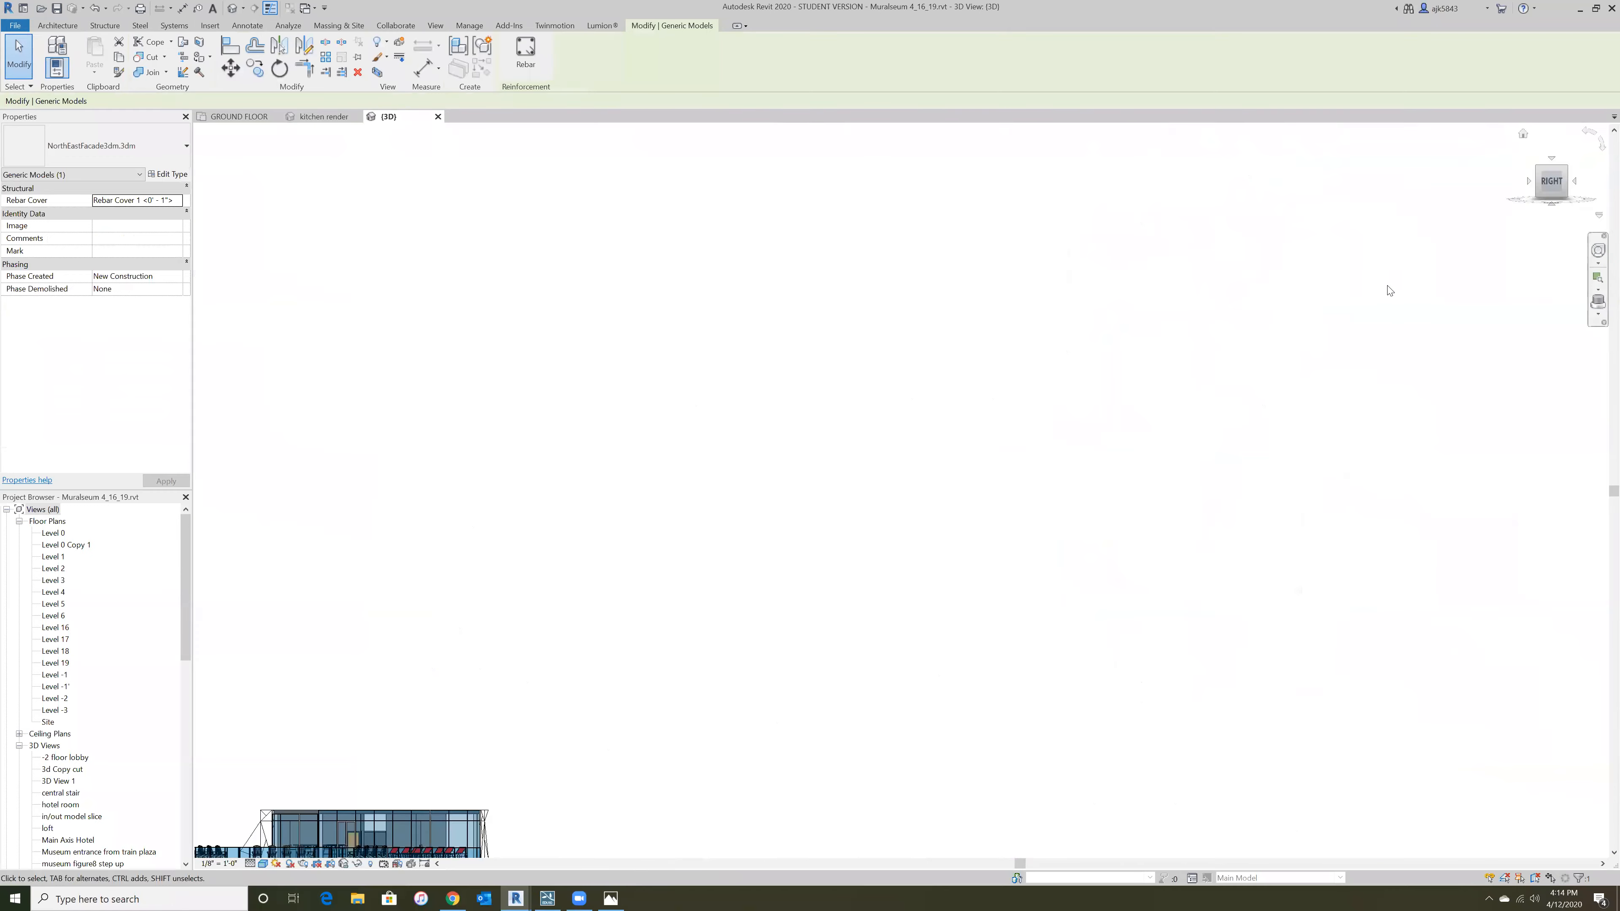
{"action": "scroll", "coordinate": [1083, 418], "scroll_direction": "down", "scroll_amount": 2}
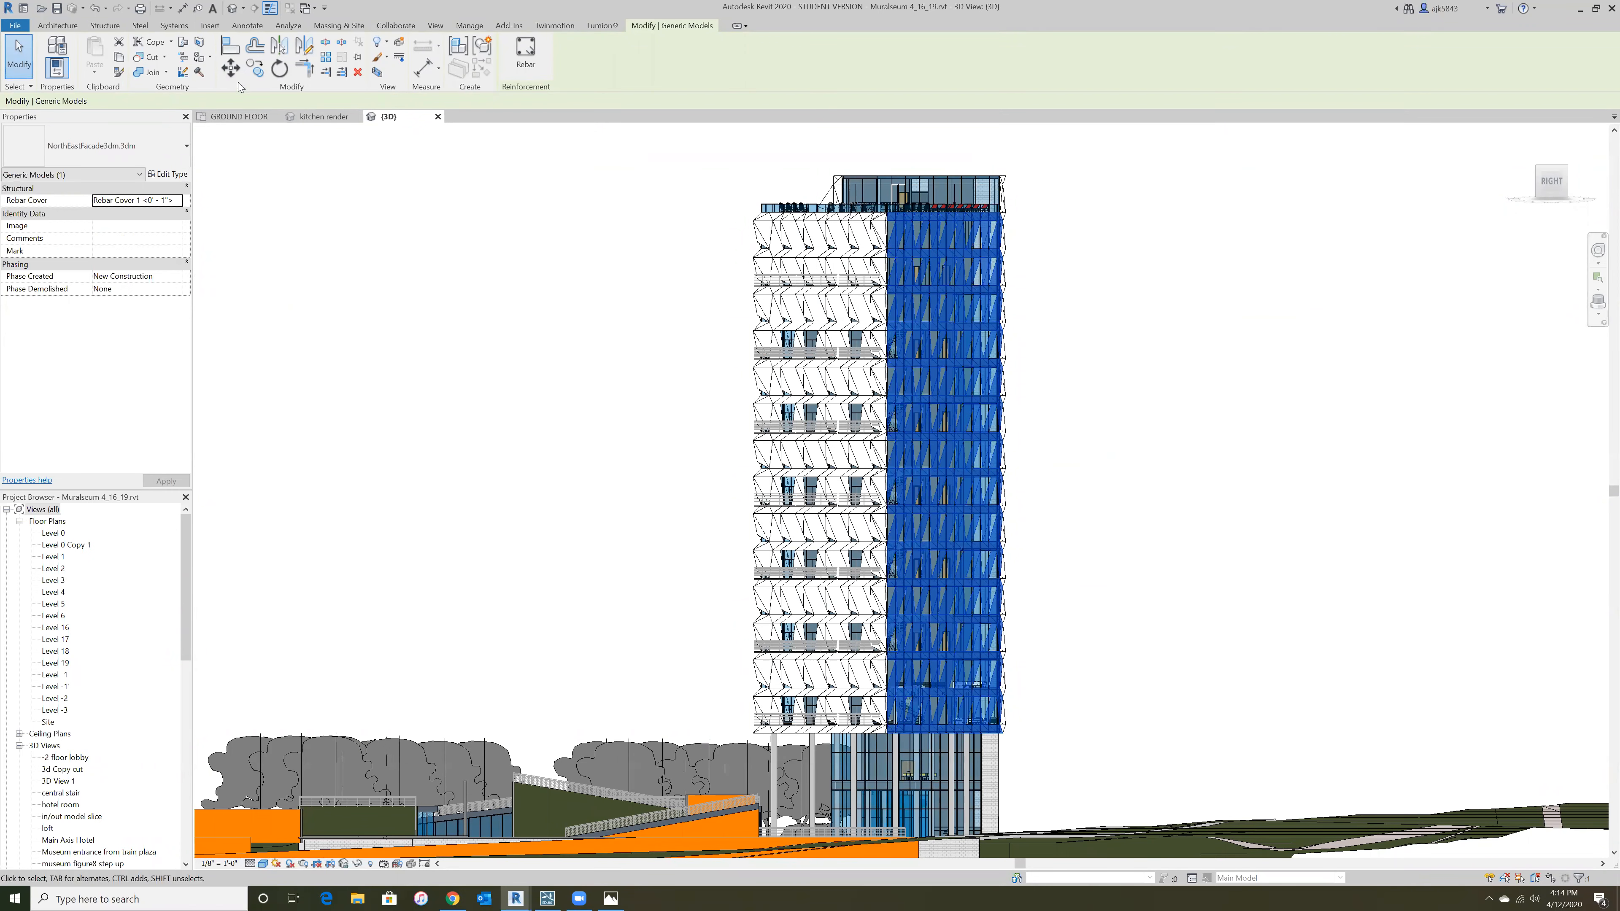
{"action": "left_click", "coordinate": [230, 67]}
{"action": "left_click", "coordinate": [1007, 345]}
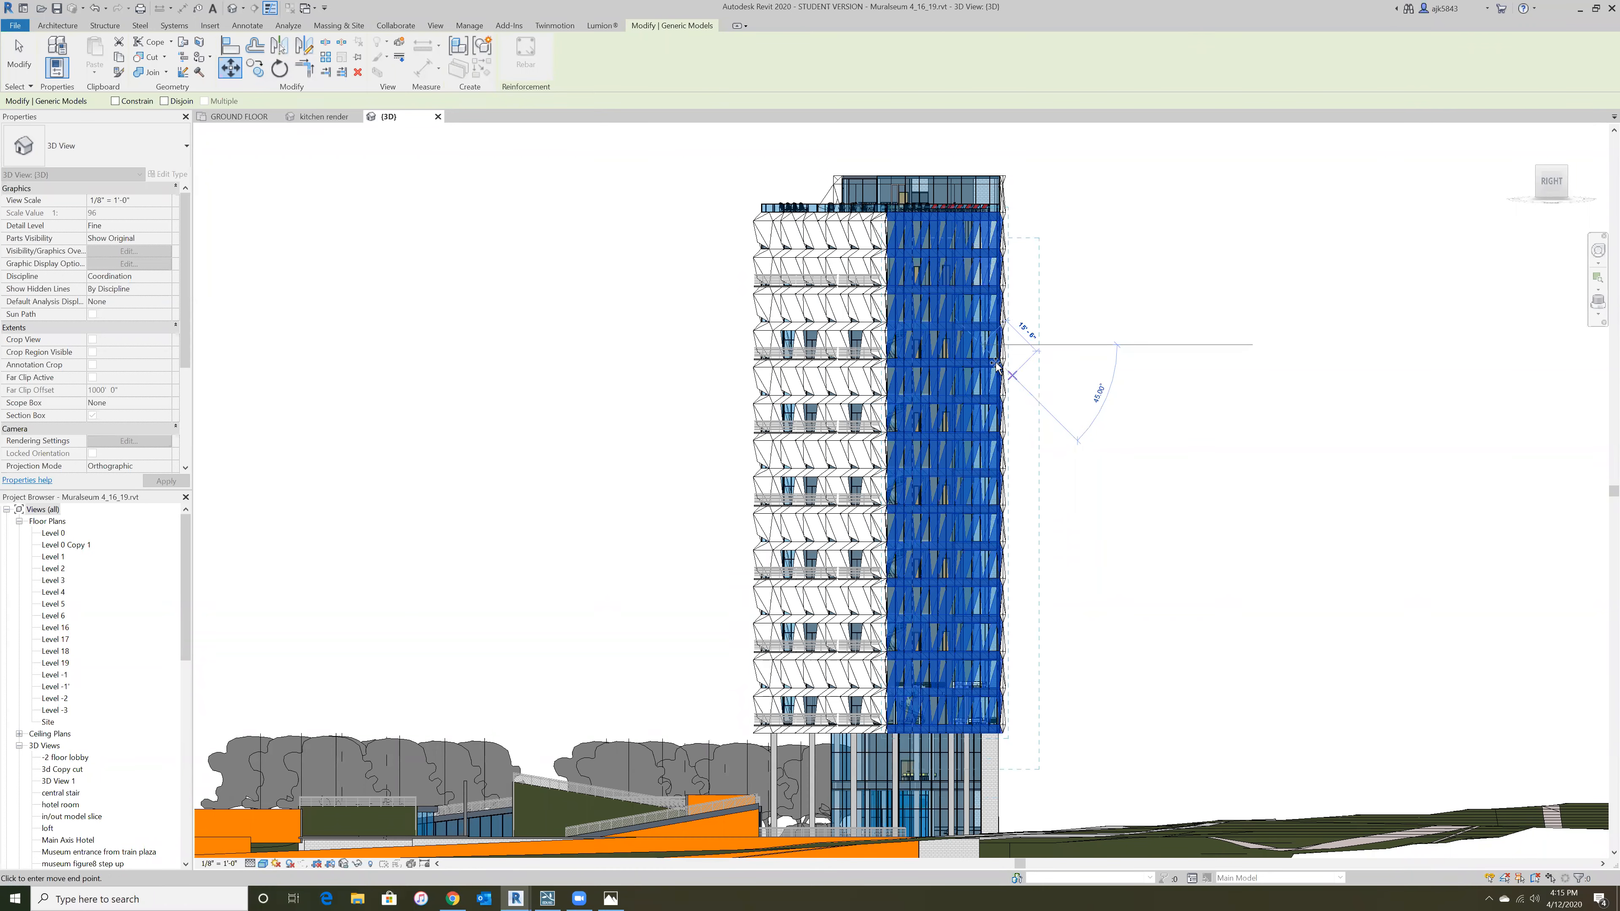
{"action": "key", "text": "Escape"}
{"action": "key", "text": "Escape"}
- Review the clad tower and its site from an aerial 3D orientation and close the tower project's 3D view
{"action": "middle_click_drag", "start_coordinate": [661, 466], "coordinate": [1115, 560], "text": "shift"}
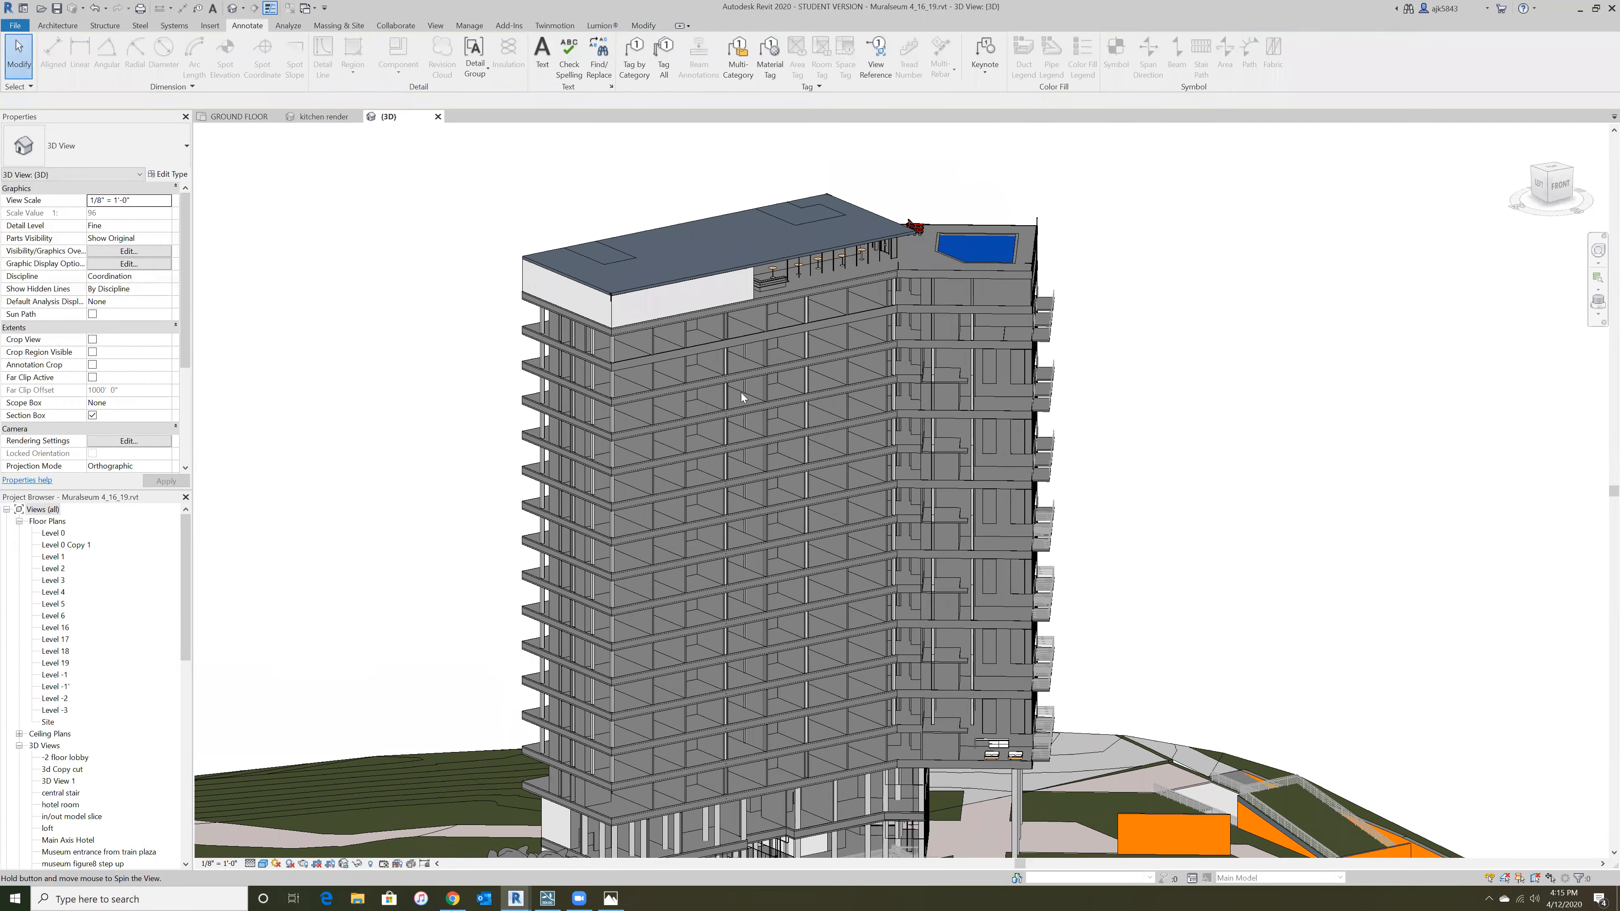
{"action": "scroll", "coordinate": [743, 394], "scroll_direction": "down", "scroll_amount": 4}
{"action": "middle_click_drag", "start_coordinate": [794, 531], "coordinate": [931, 670], "text": "shift"}
{"action": "scroll", "coordinate": [953, 694], "scroll_direction": "up", "scroll_amount": 2}
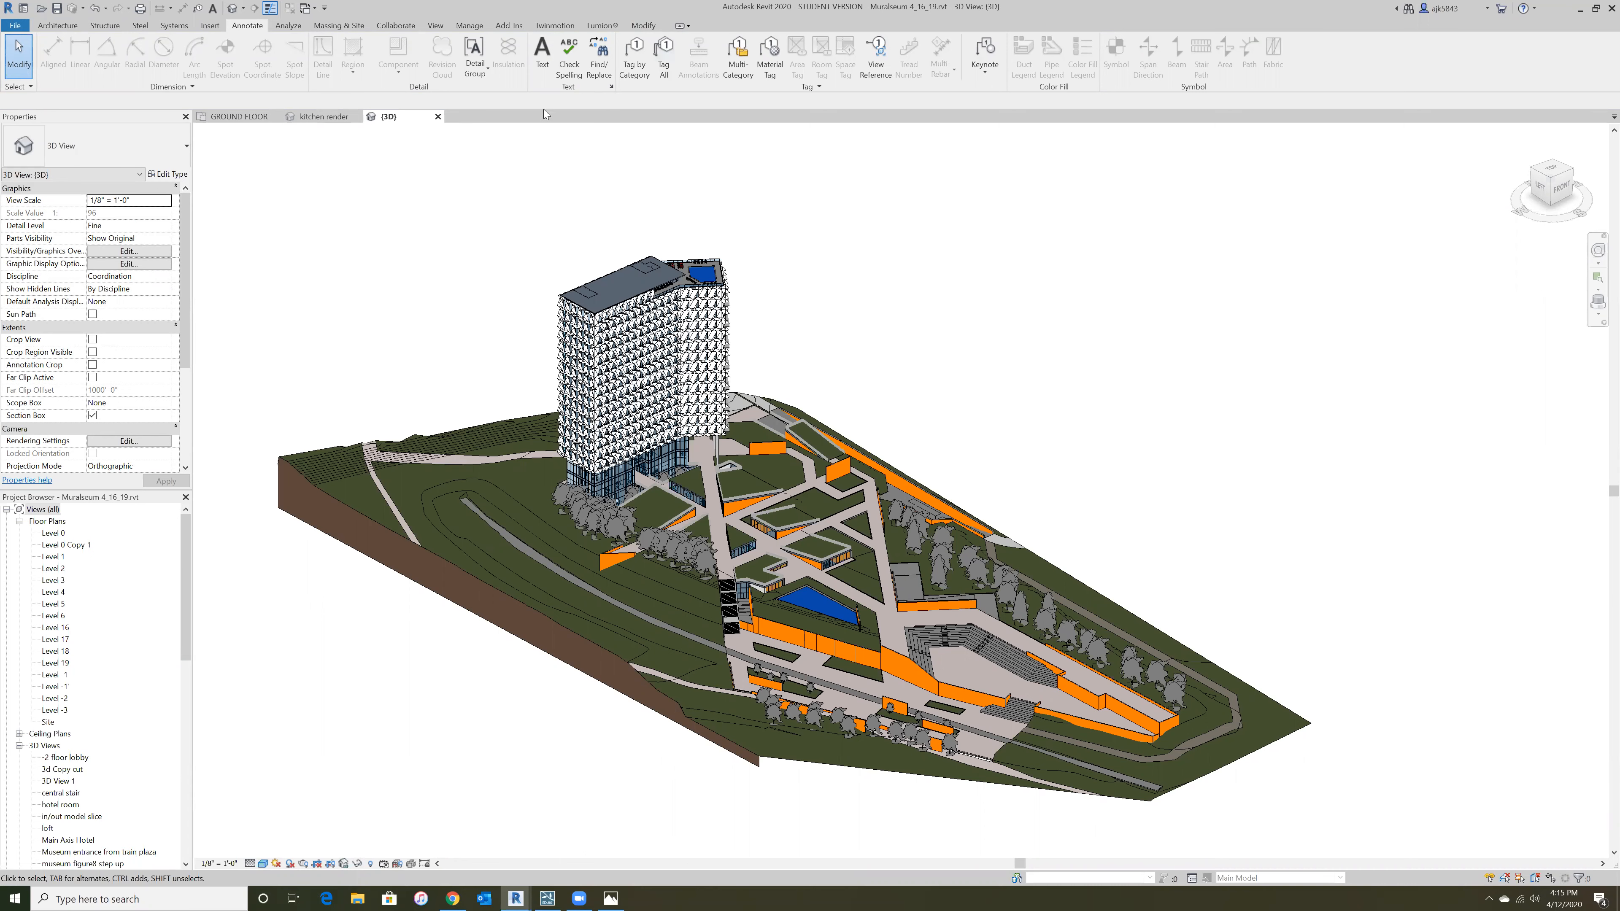
{"action": "left_click", "coordinate": [437, 117]}
{"action": "left_click", "coordinate": [849, 461]}
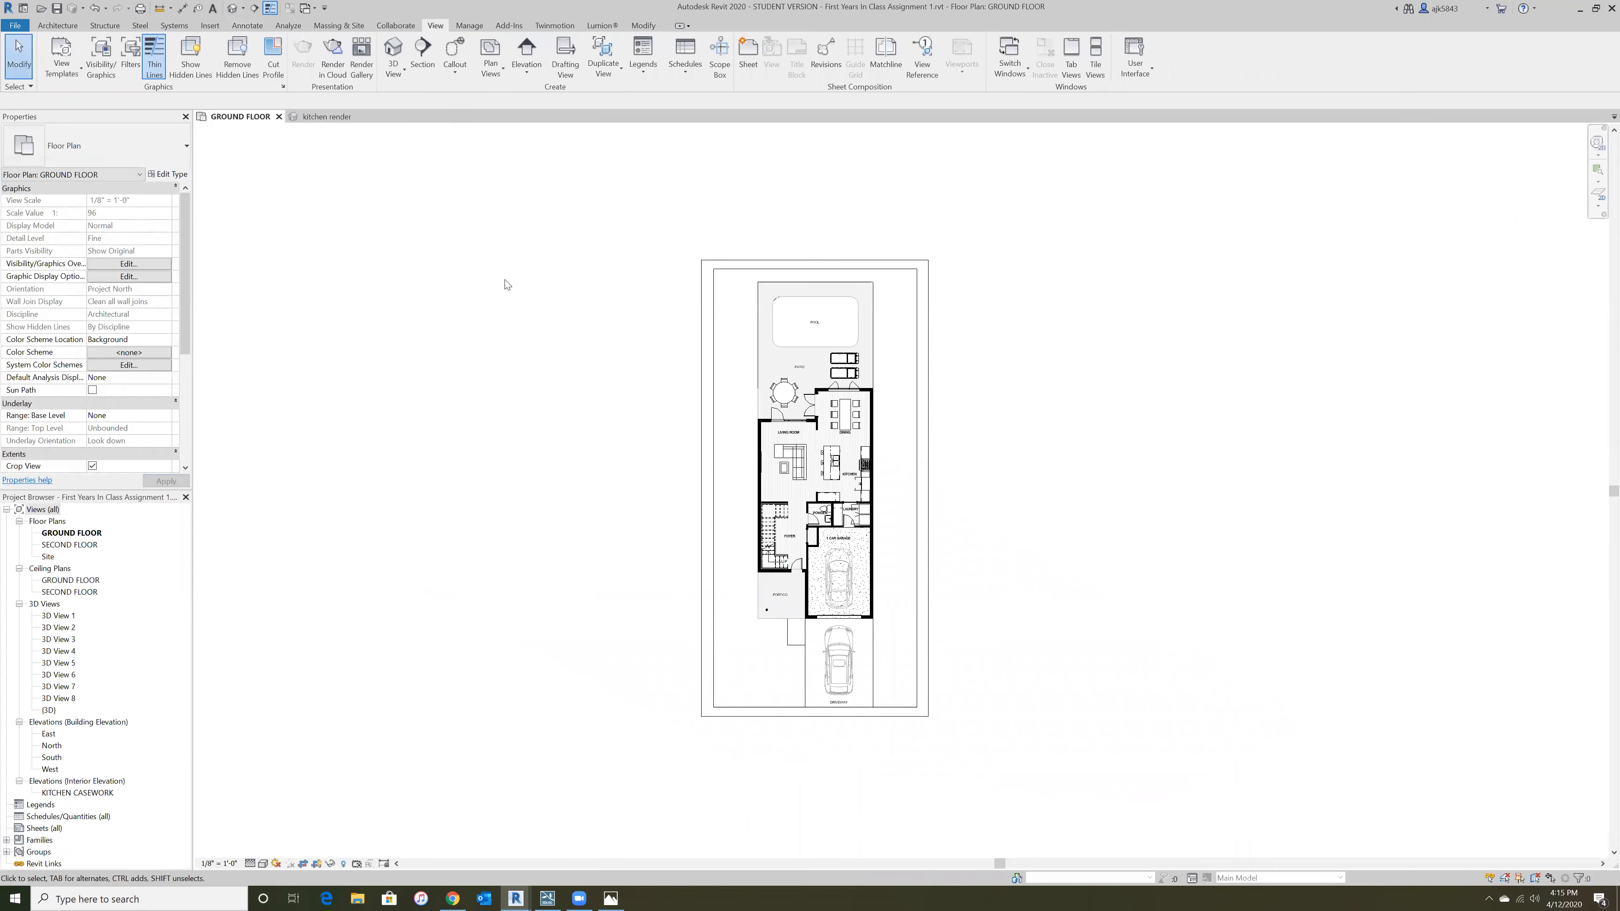
- Switch to the kitchen render view of the floor plan project and dismiss the save reminder without saving
{"action": "left_click", "coordinate": [327, 117]}
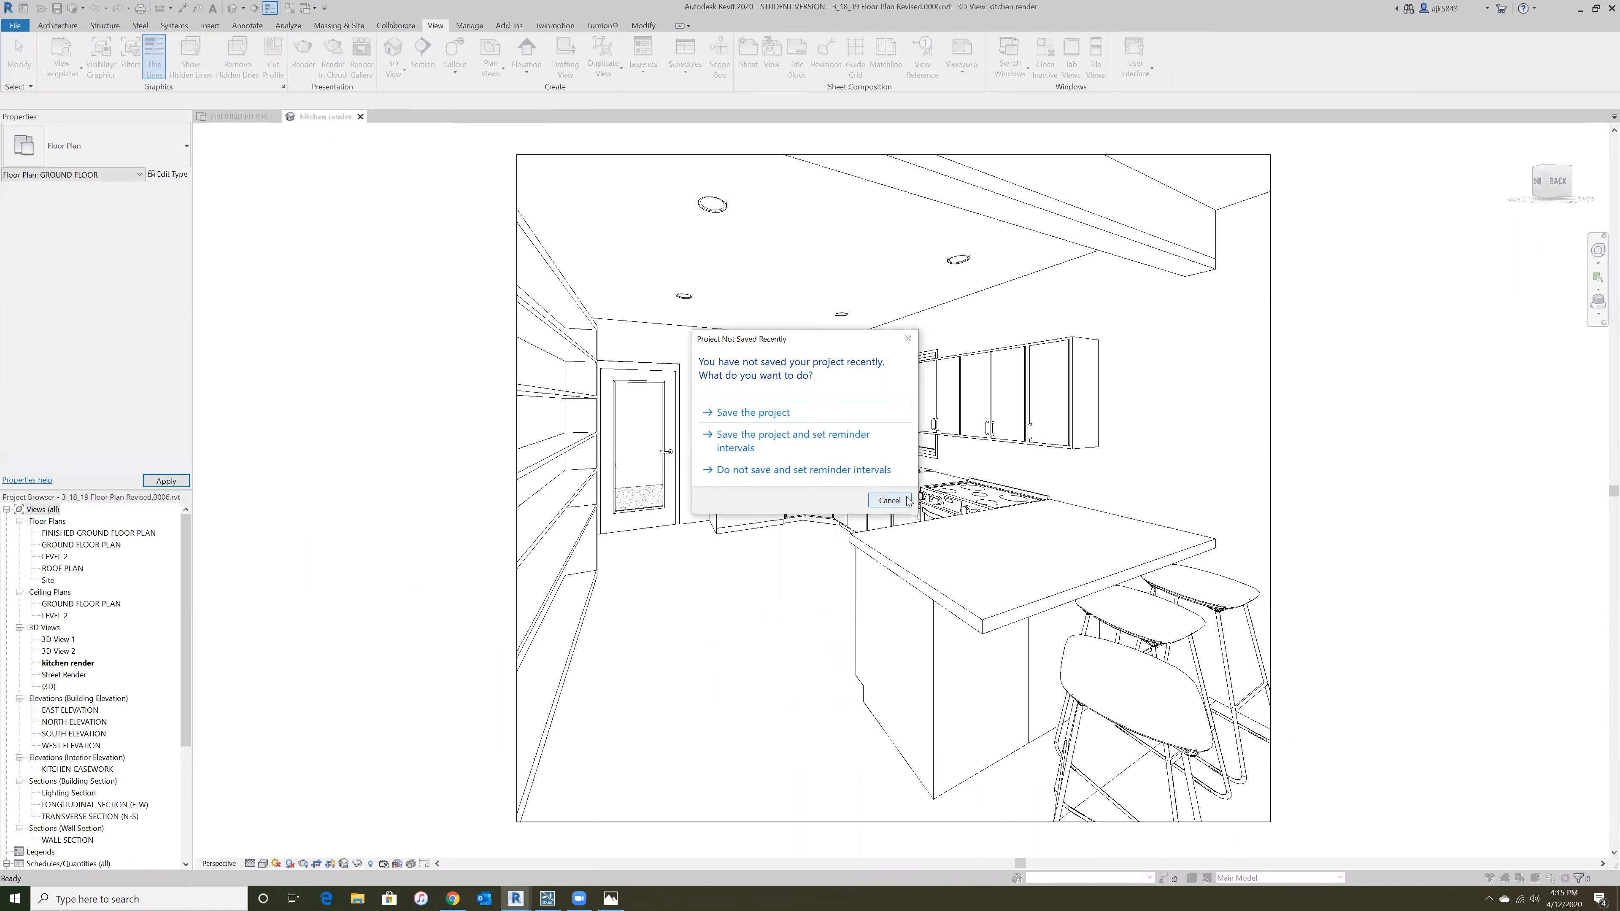
{"action": "left_click", "coordinate": [890, 500]}
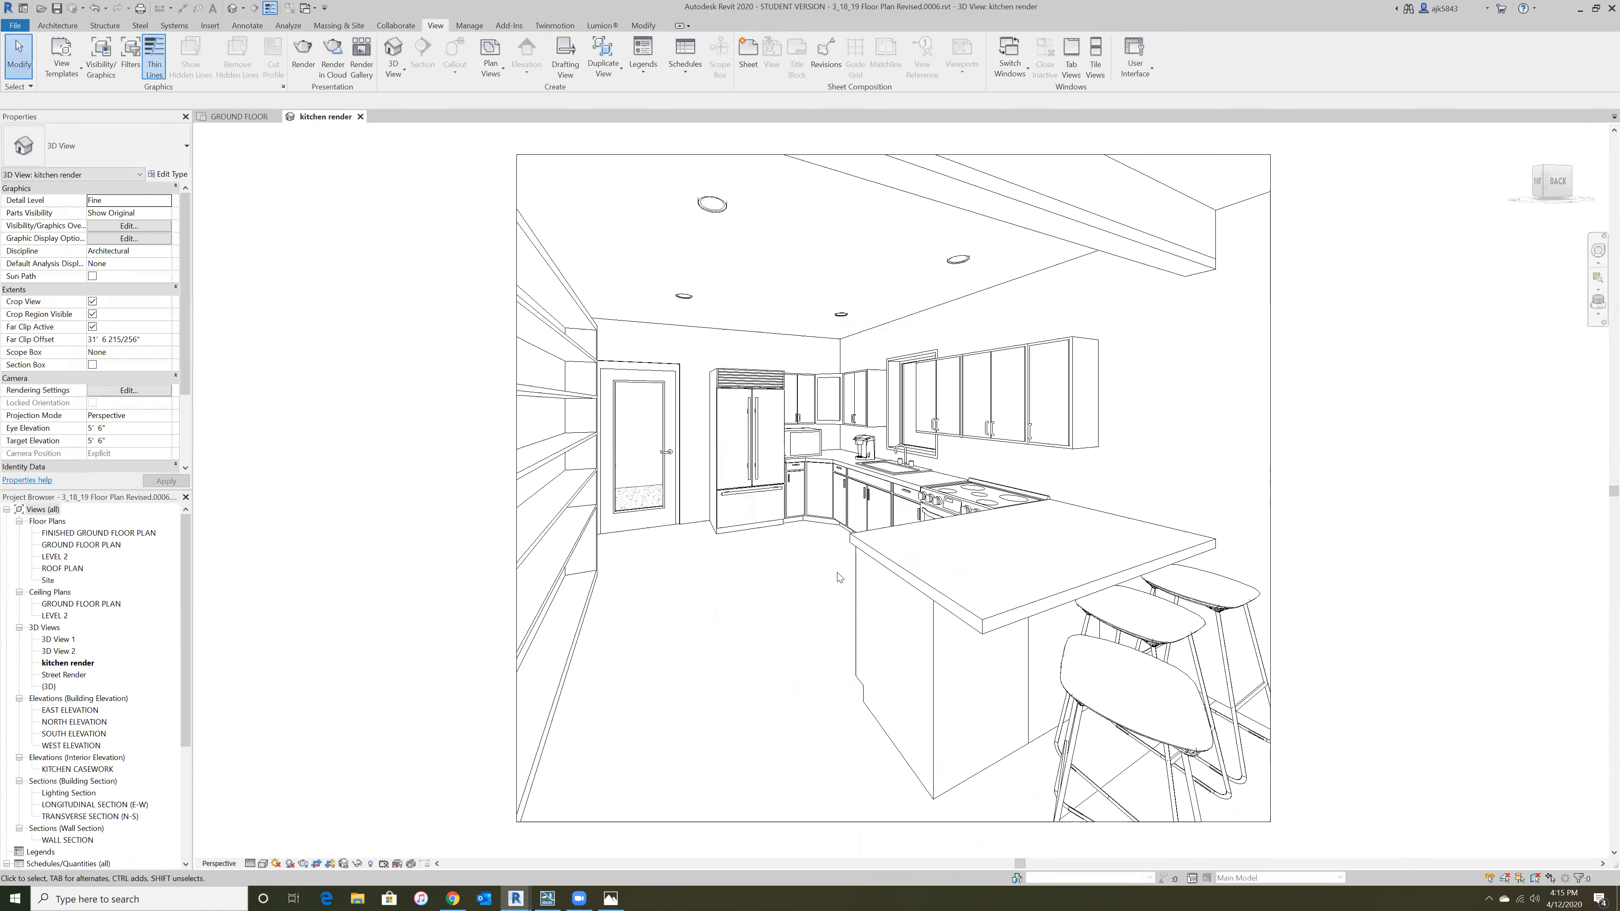
{"action": "scroll", "coordinate": [838, 578], "scroll_direction": "down", "scroll_amount": 2}
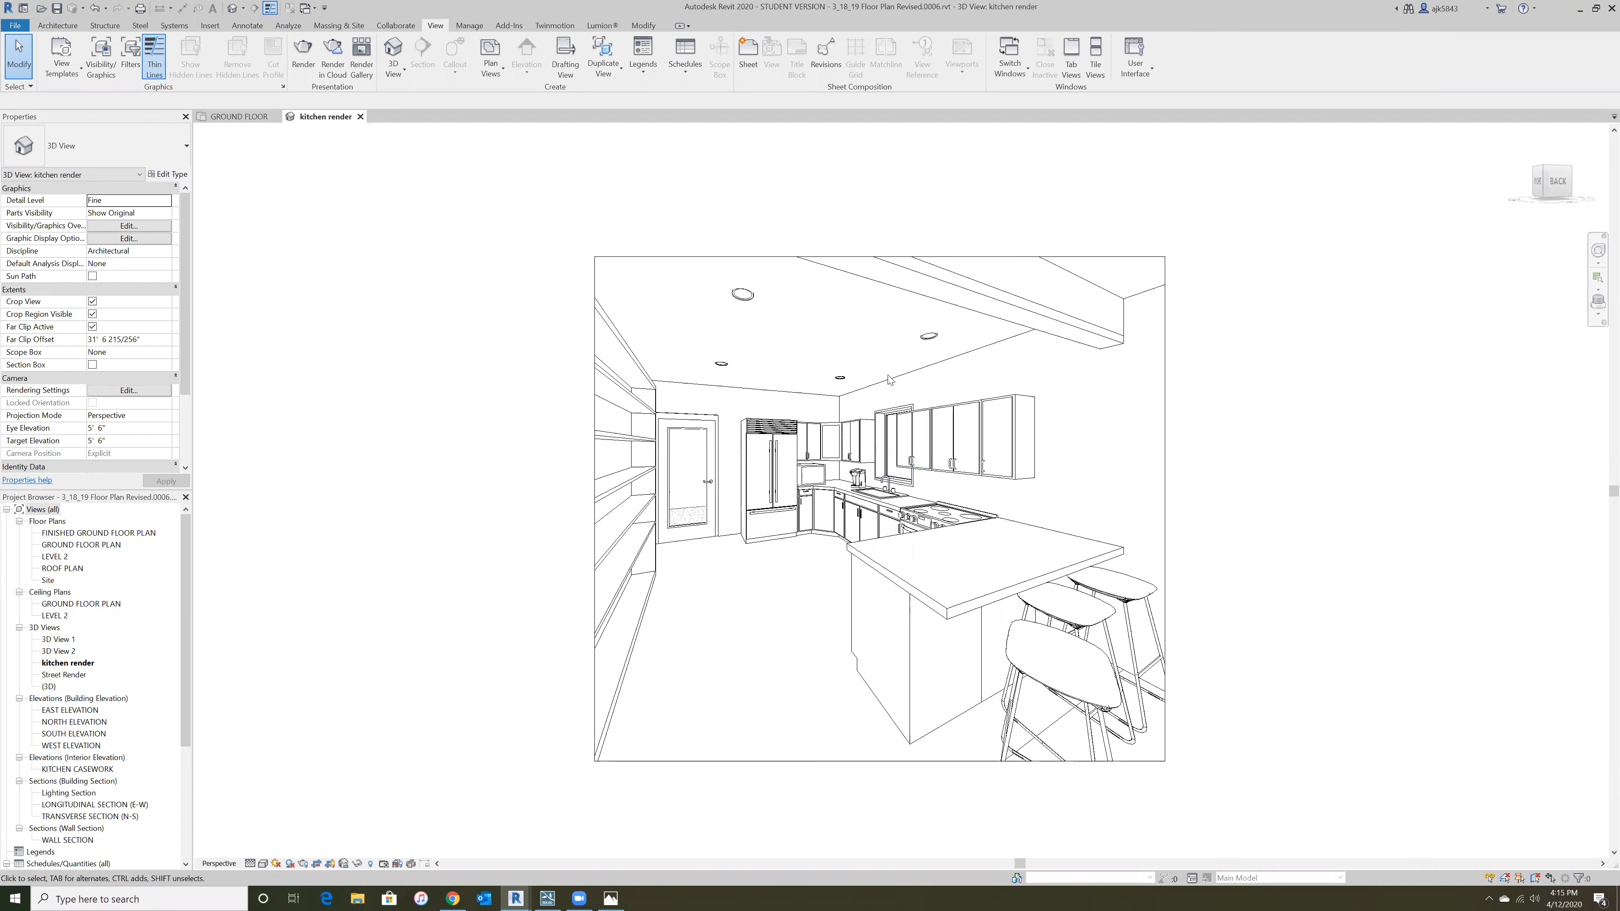
{"action": "scroll", "coordinate": [880, 393], "scroll_direction": "down", "scroll_amount": 1}
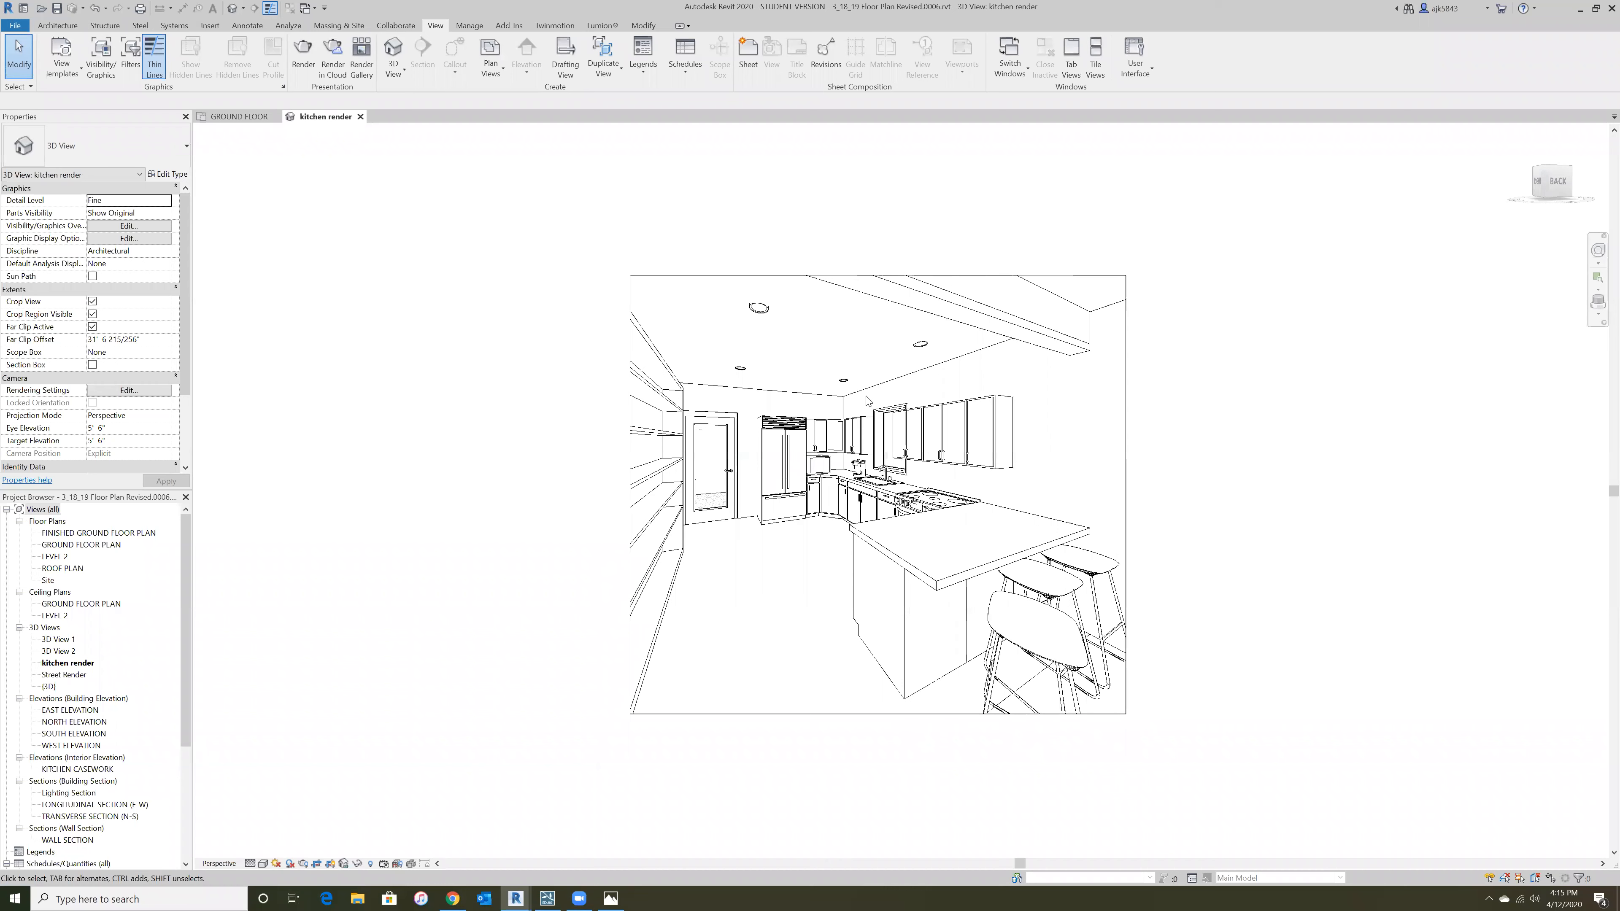
{"action": "left_click", "coordinate": [303, 56]}
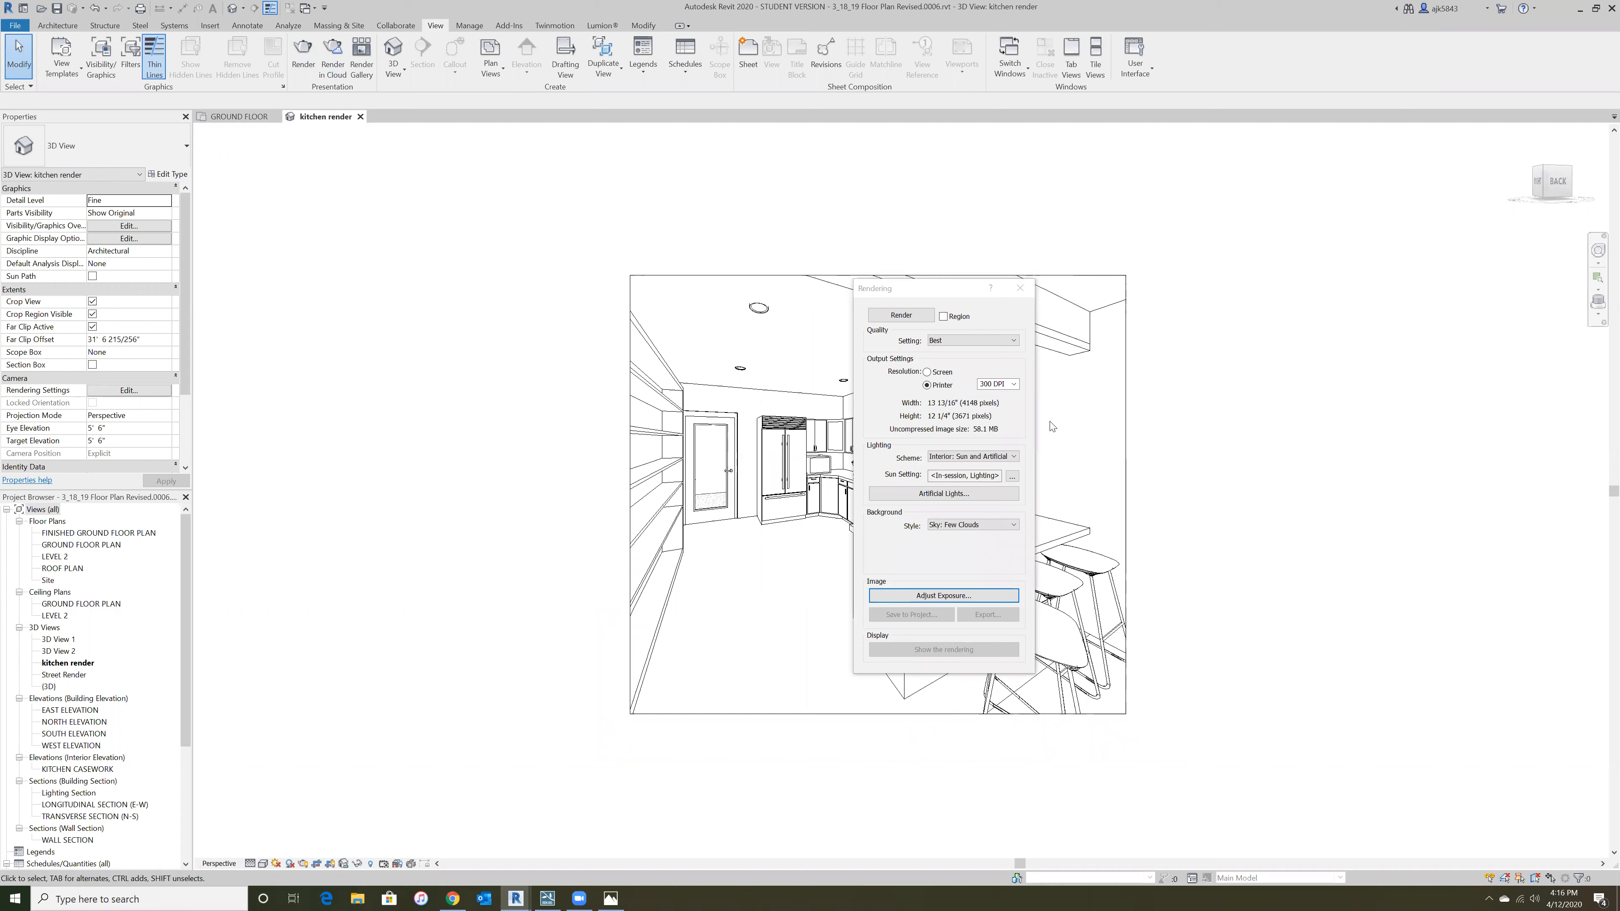
{"action": "left_click", "coordinate": [1026, 288]}
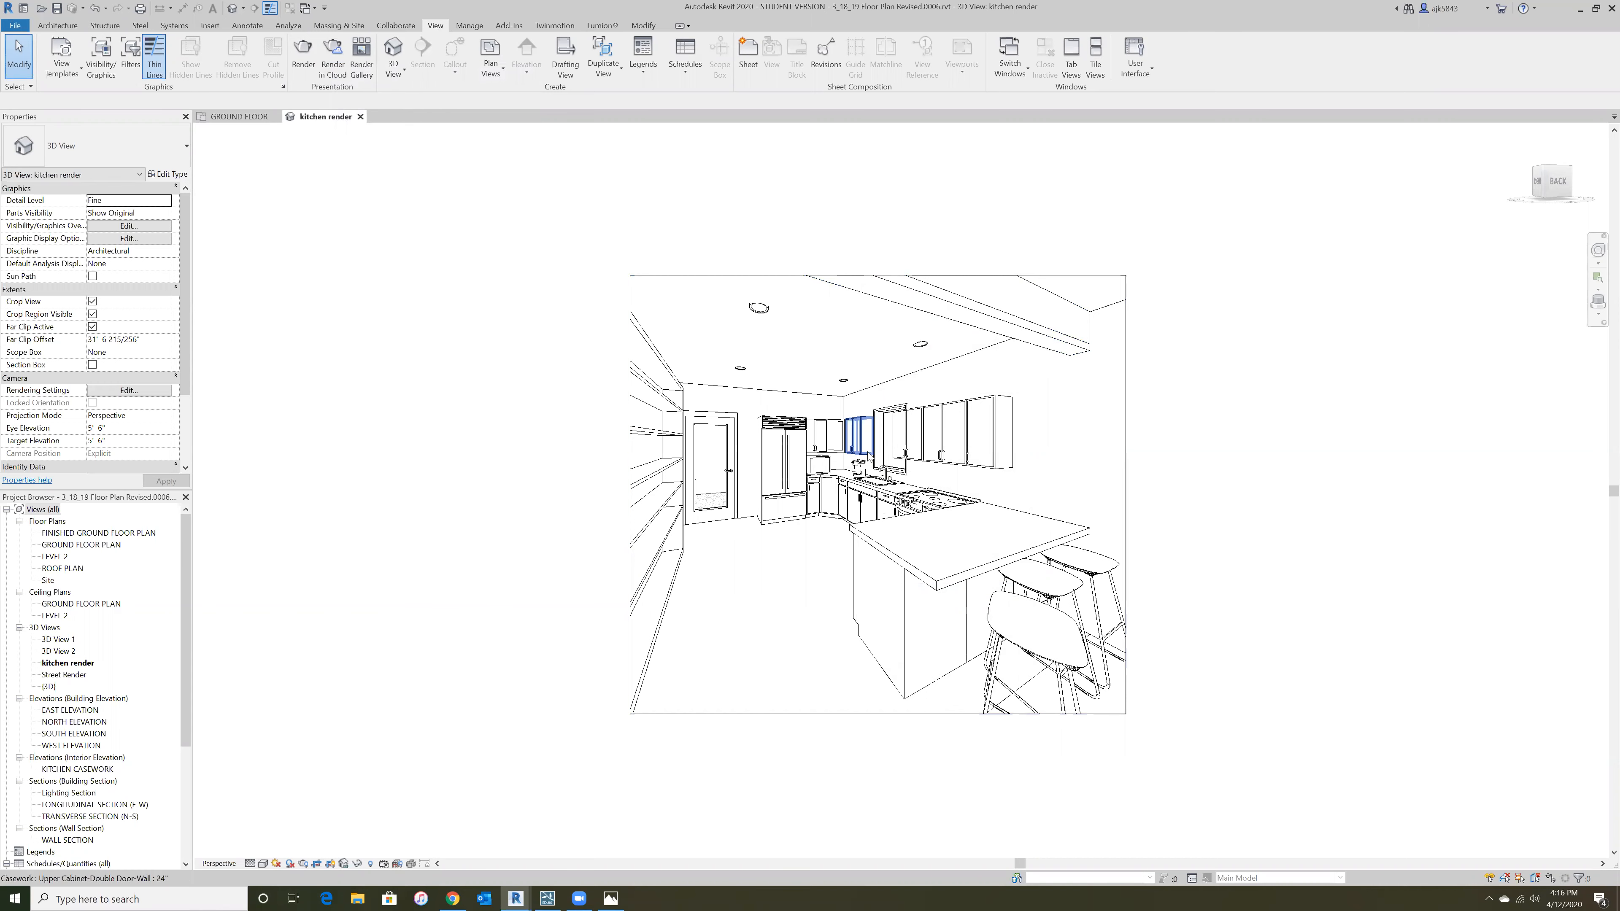
{"action": "scroll", "coordinate": [868, 453], "scroll_direction": "up", "scroll_amount": 1}
{"action": "scroll", "coordinate": [878, 500], "scroll_direction": "up", "scroll_amount": 1}
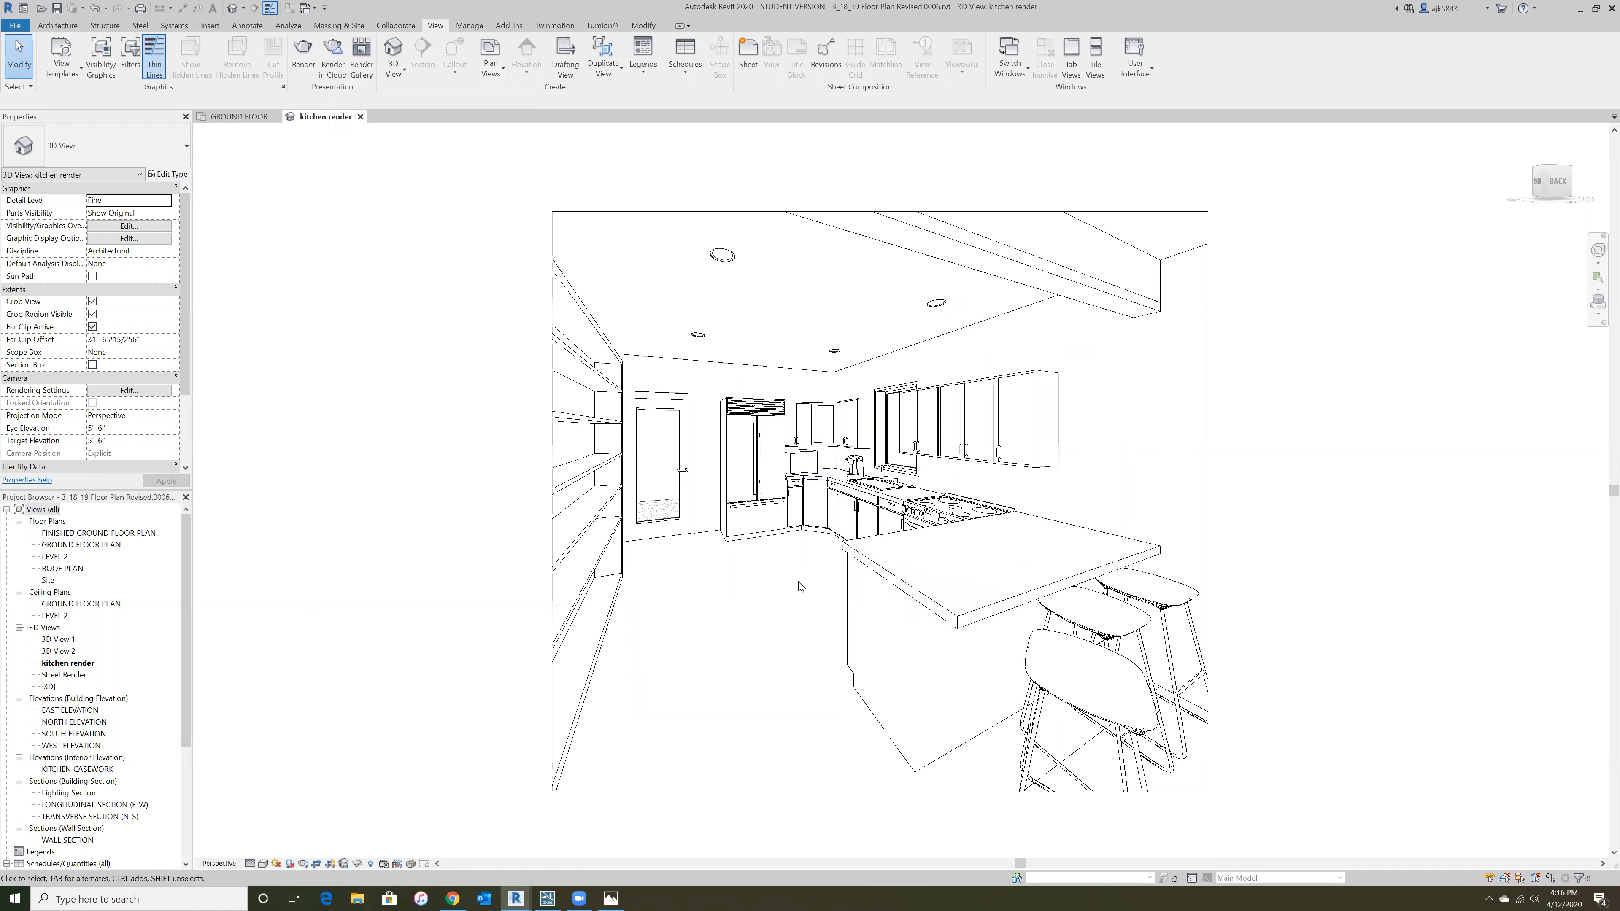
{"action": "scroll", "coordinate": [801, 587], "scroll_direction": "up", "scroll_amount": 1}
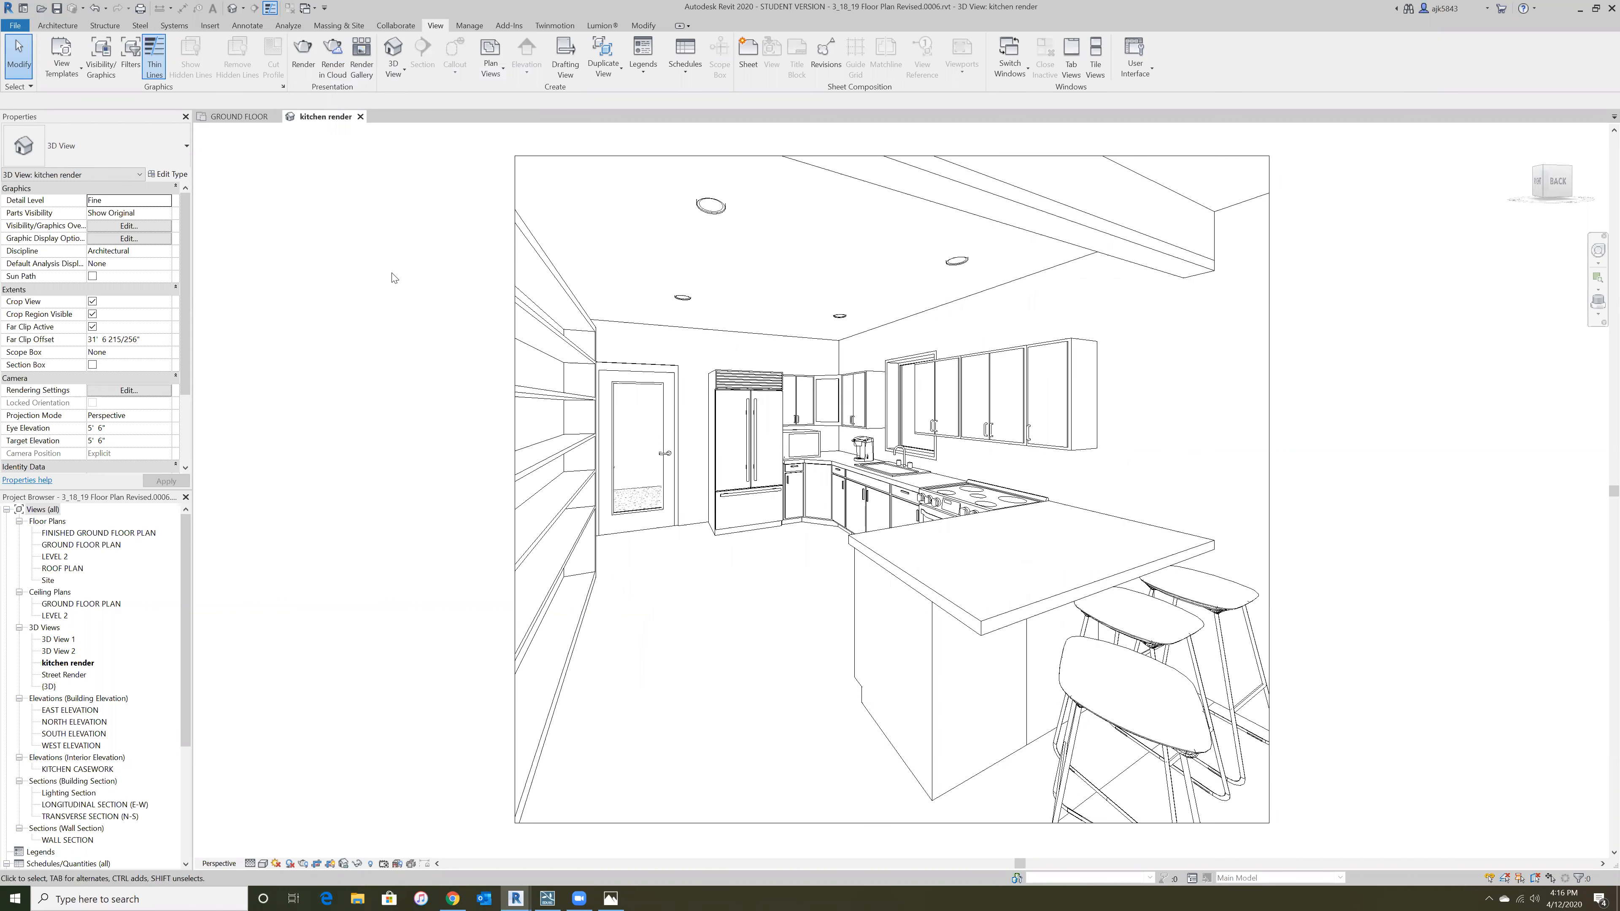
- Open the rendering settings for the kitchen view and choose Draft quality with Screen resolution
{"action": "left_click", "coordinate": [297, 61]}
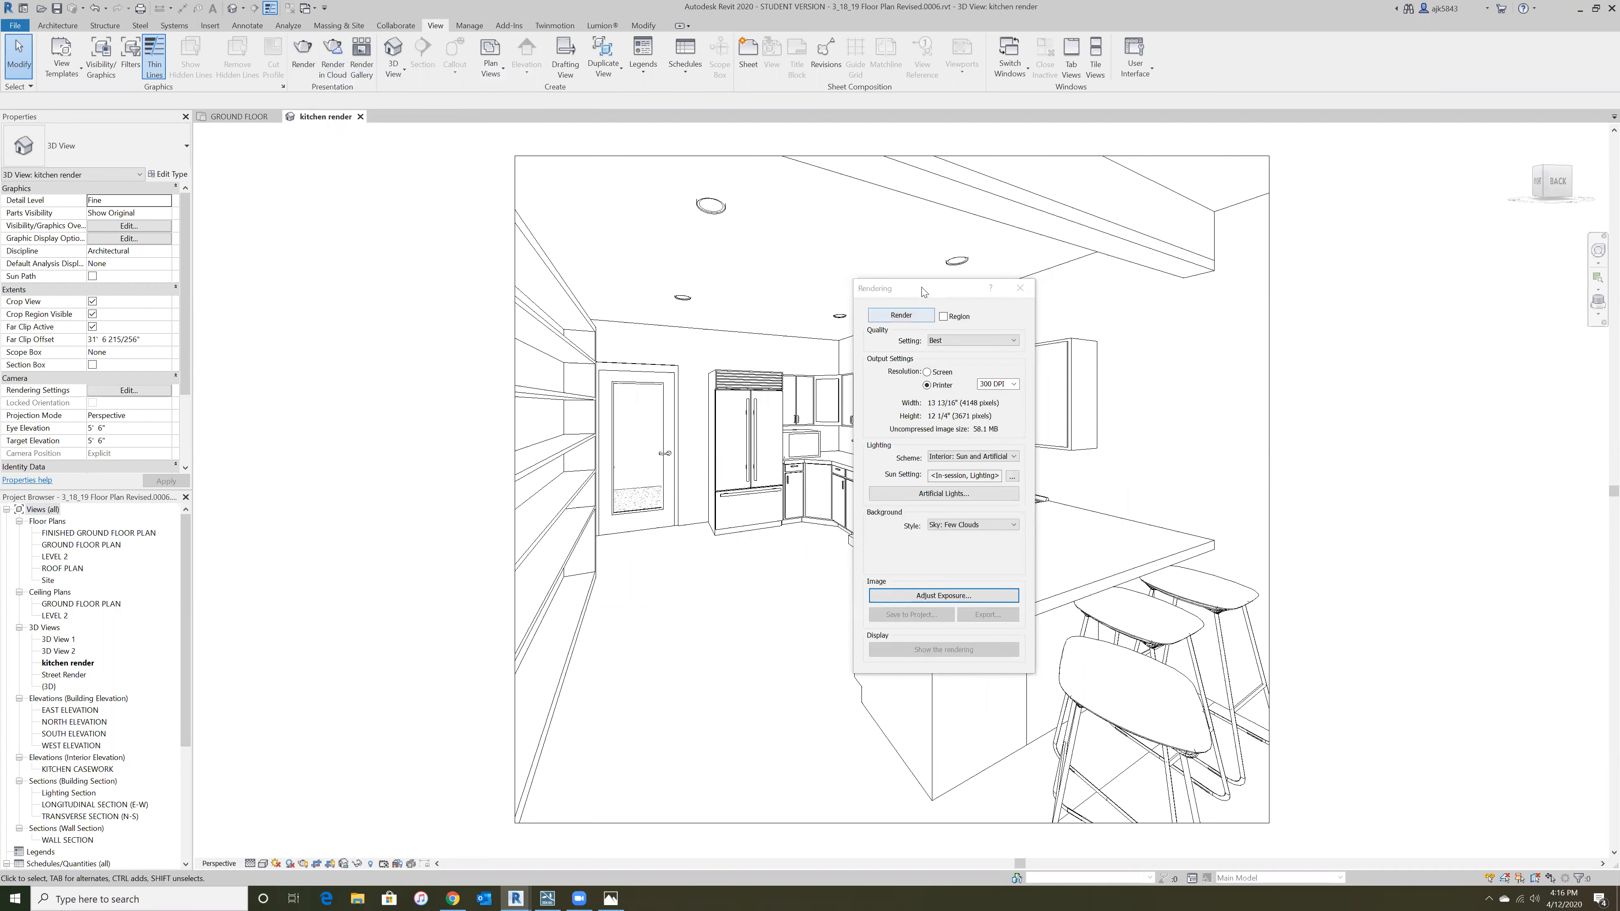
{"action": "left_click_drag", "start_coordinate": [927, 290], "coordinate": [1104, 285]}
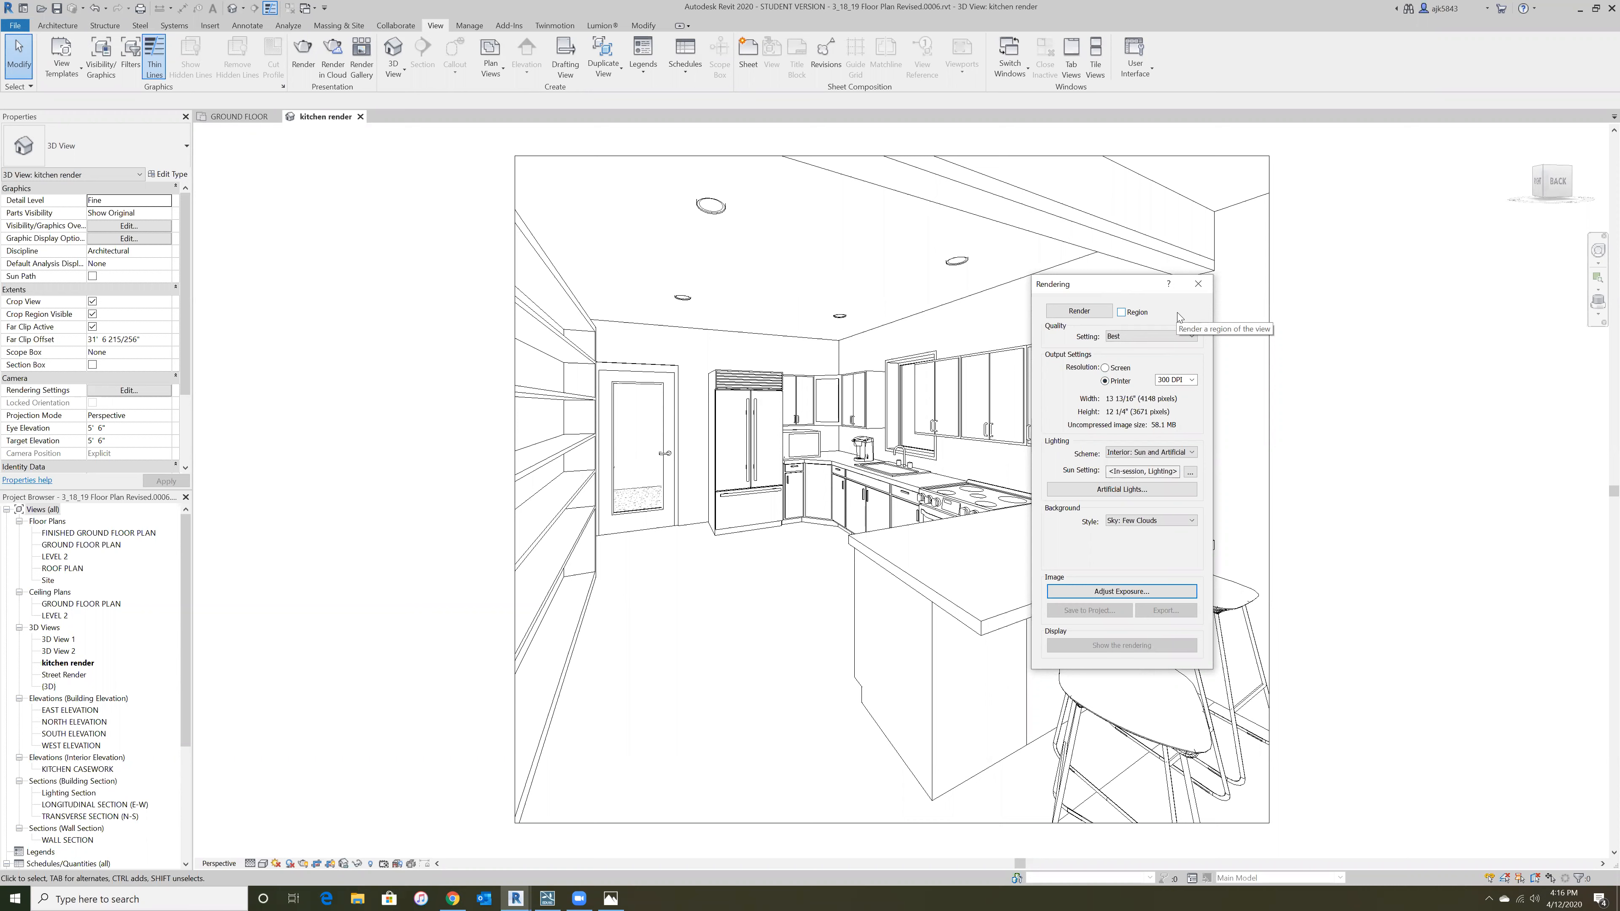
{"action": "left_click", "coordinate": [1167, 336]}
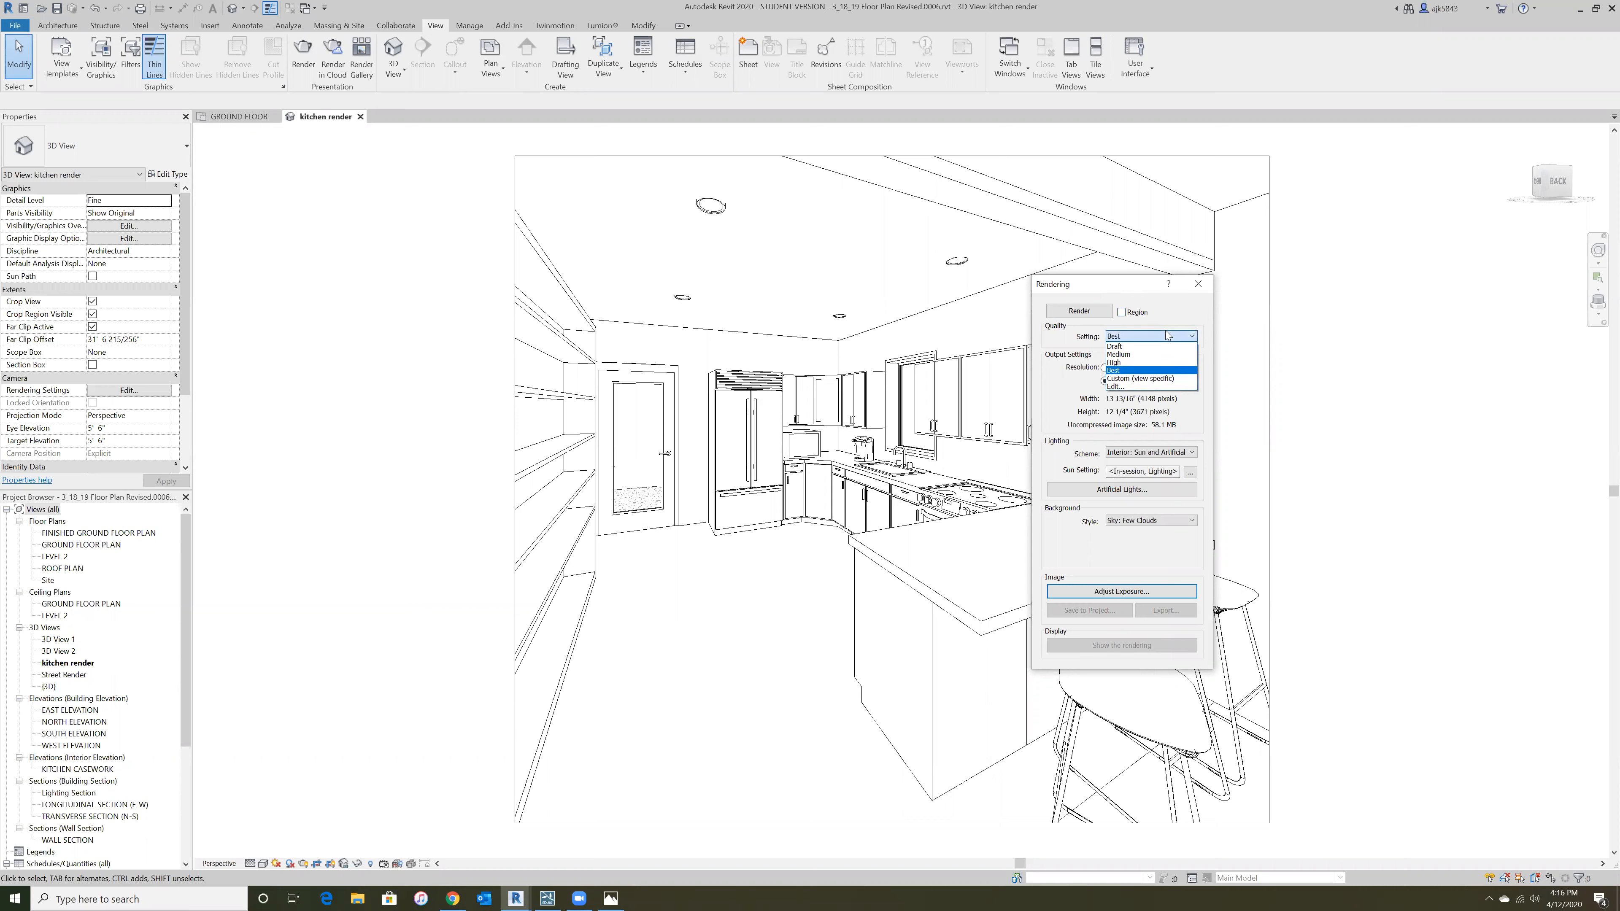
{"action": "left_click", "coordinate": [1123, 347]}
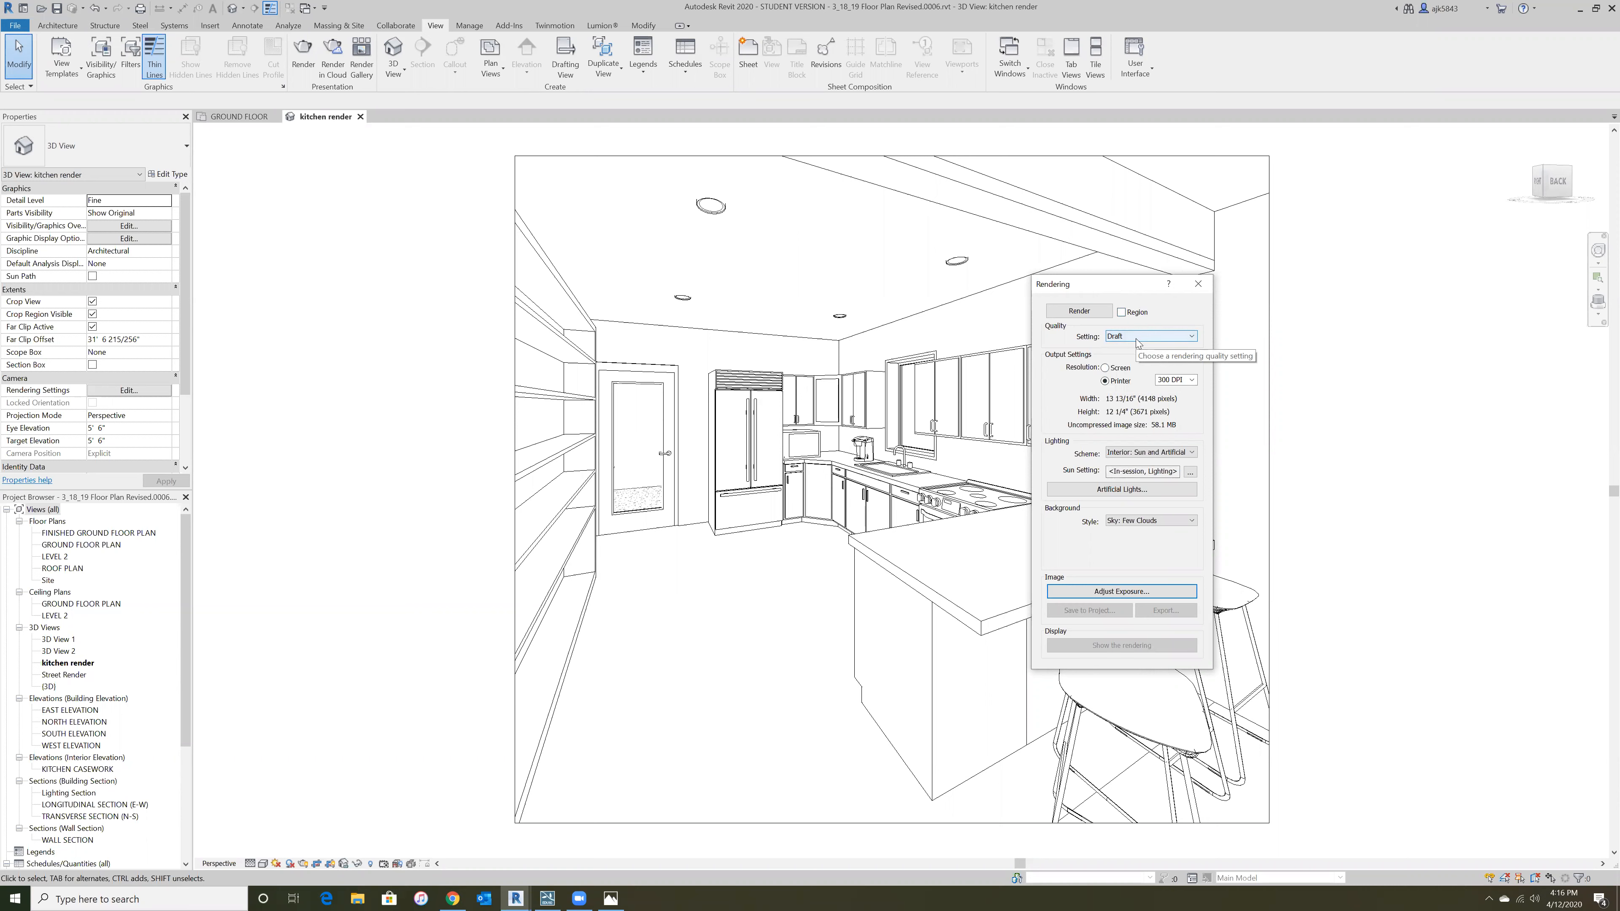
{"action": "left_click", "coordinate": [1105, 367]}
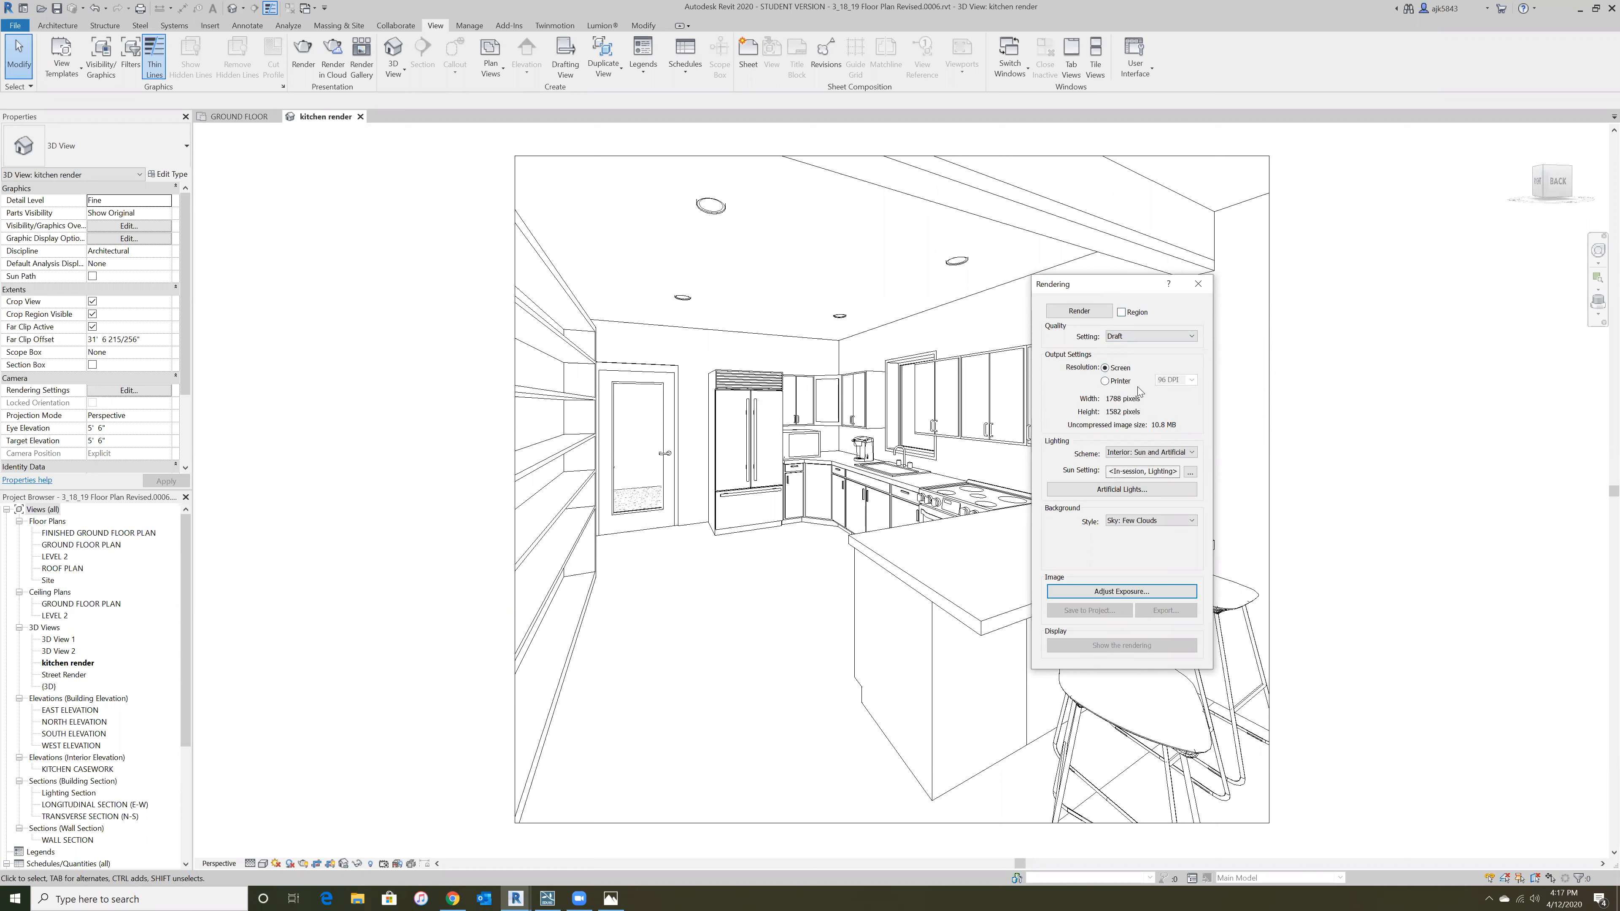
- Set the kitchen rendering's quality to Best and its output resolution to Printer at 300 DPI
{"action": "left_click", "coordinate": [1142, 337]}
{"action": "left_click", "coordinate": [1127, 377]}
{"action": "left_click", "coordinate": [1104, 381]}
{"action": "left_click", "coordinate": [1191, 381]}
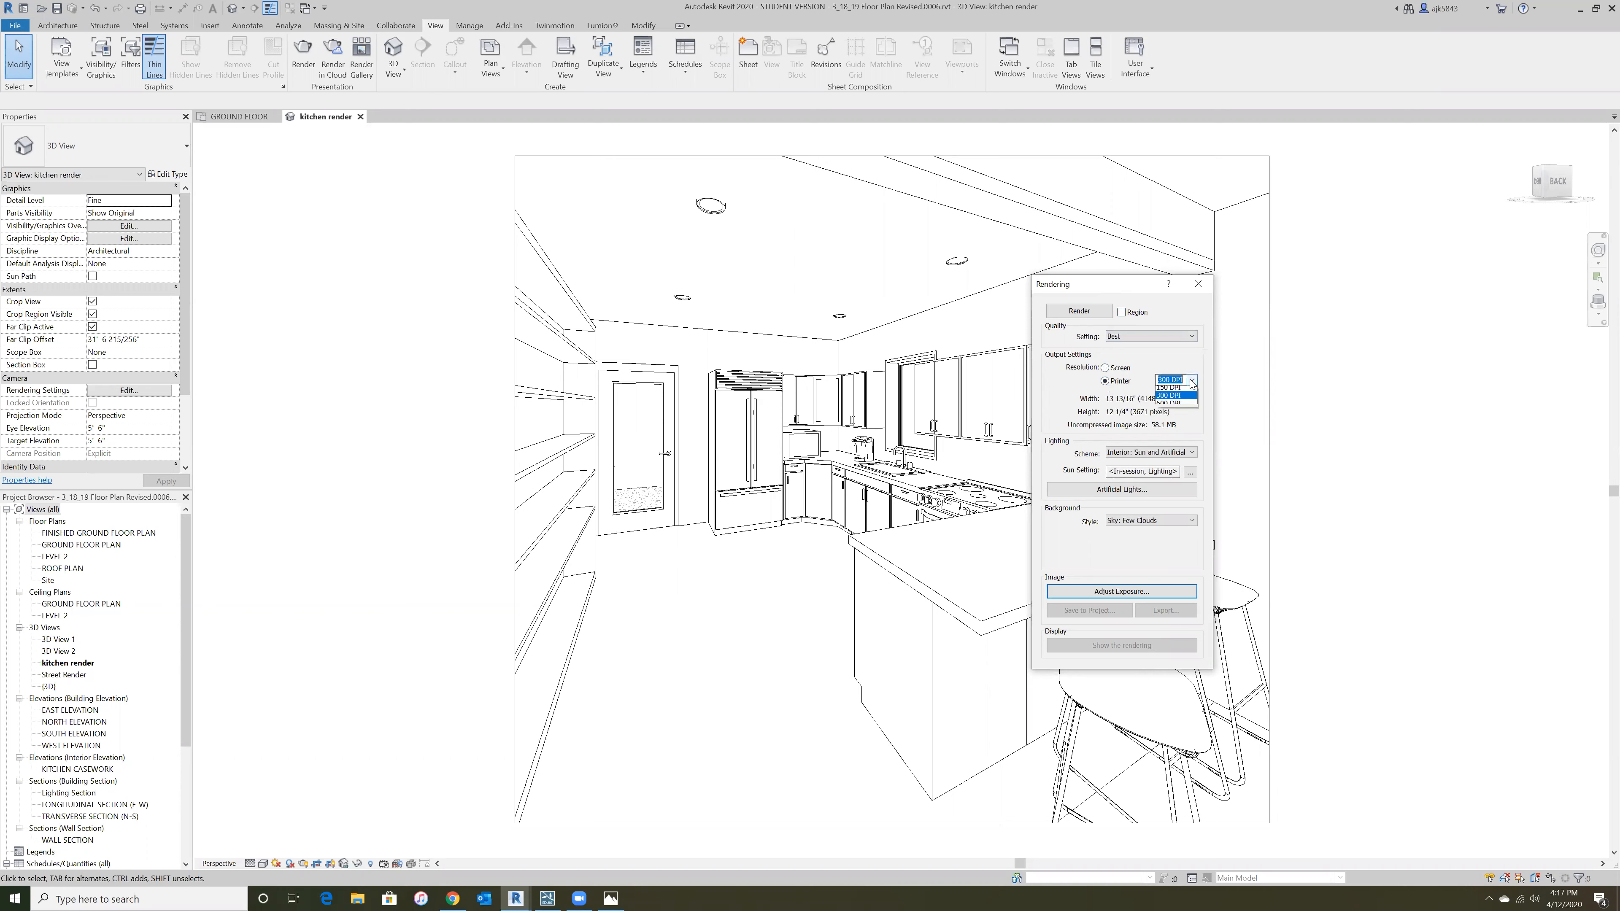
{"action": "left_click", "coordinate": [1174, 396]}
- Set the rendering's lighting scheme to Interior: Sun and Artificial and open its sun settings
{"action": "left_click", "coordinate": [1192, 452]}
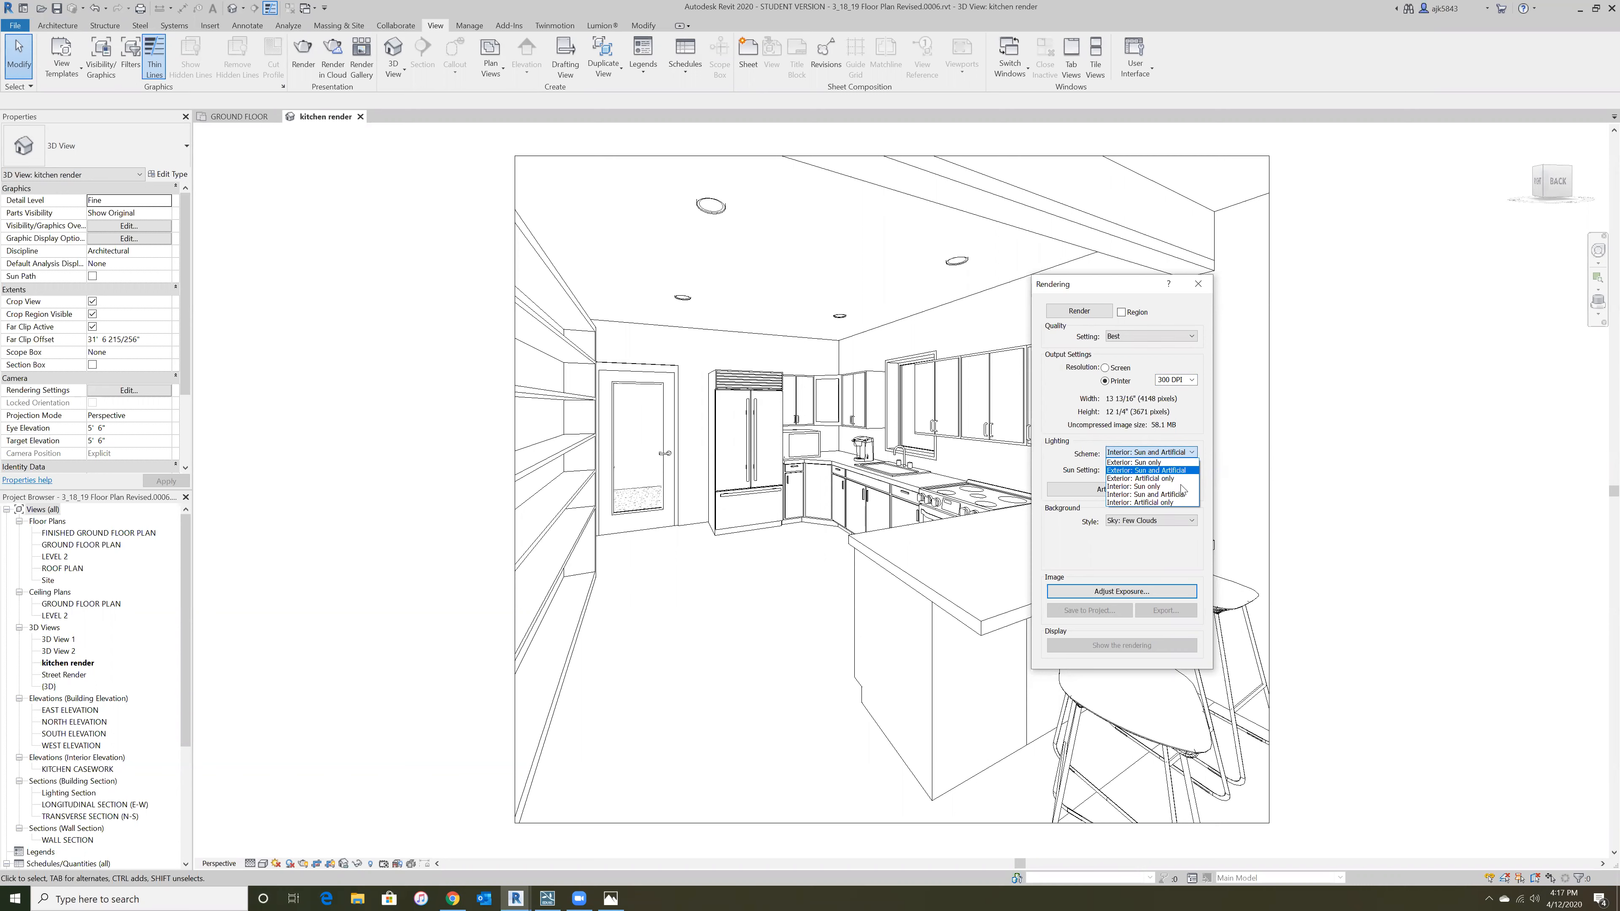
{"action": "left_click", "coordinate": [1153, 496]}
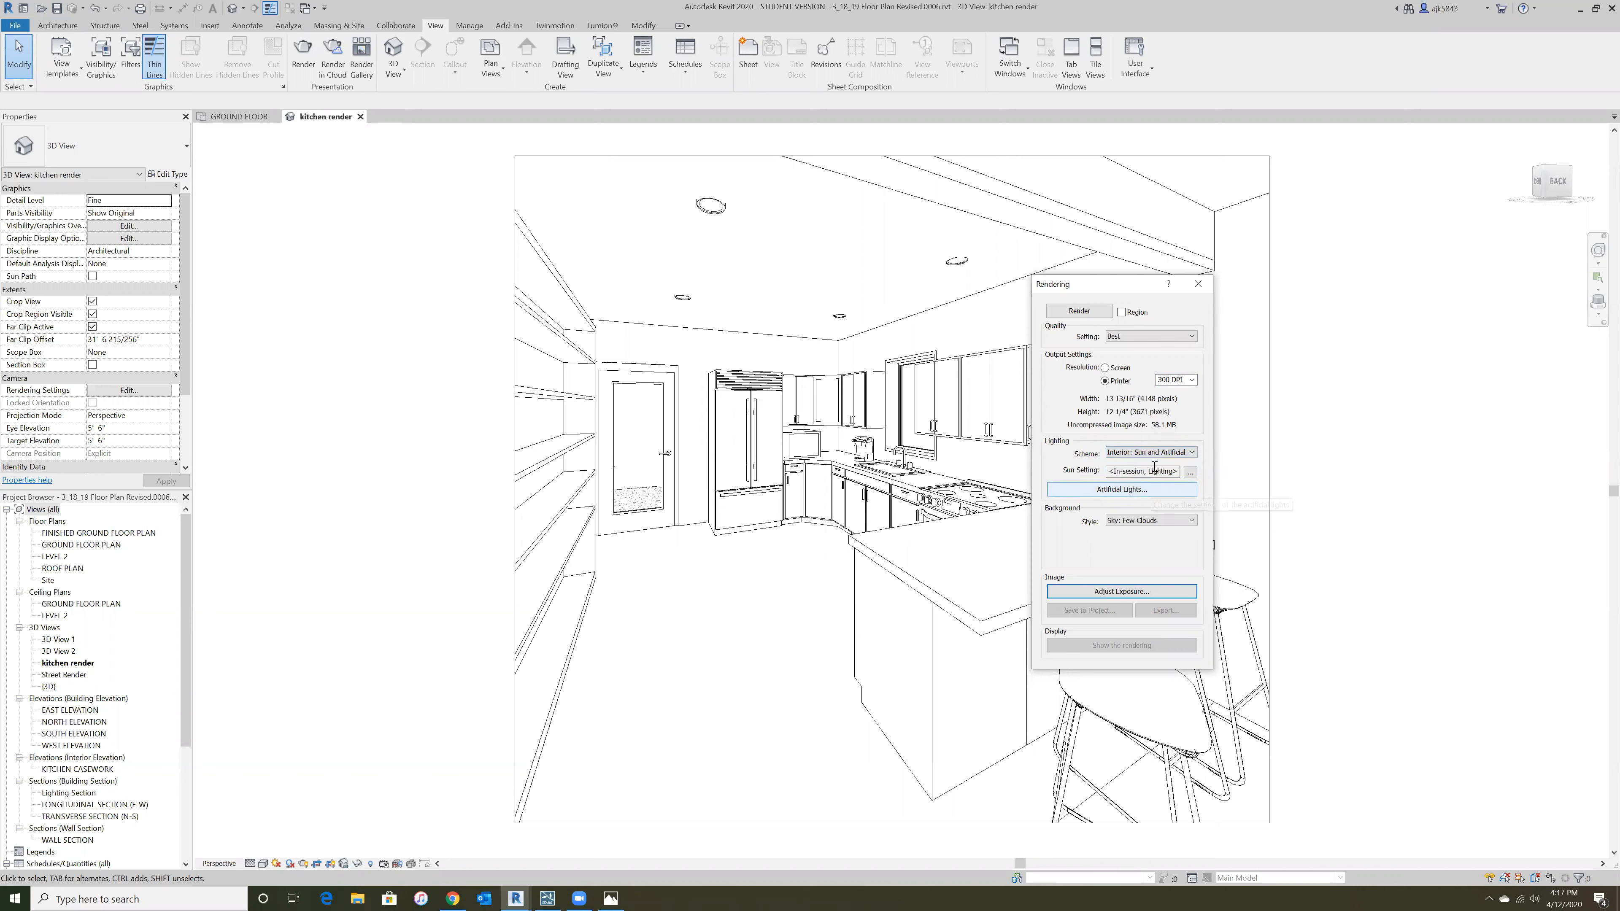
{"action": "left_click", "coordinate": [1190, 476]}
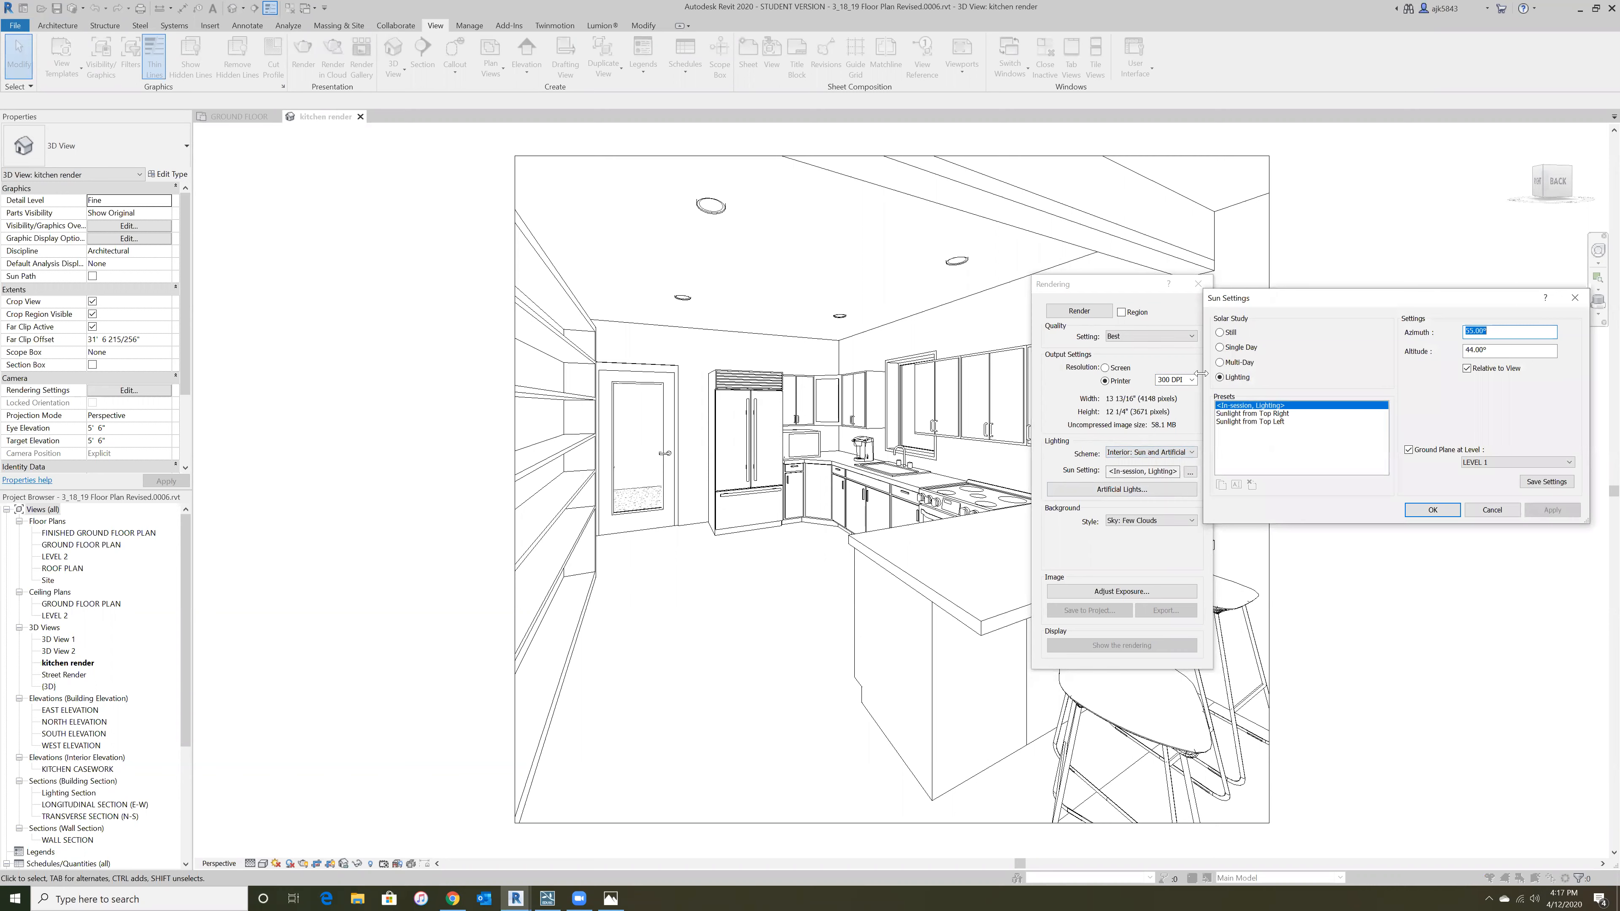
{"action": "left_click_drag", "start_coordinate": [1295, 301], "coordinate": [1304, 299]}
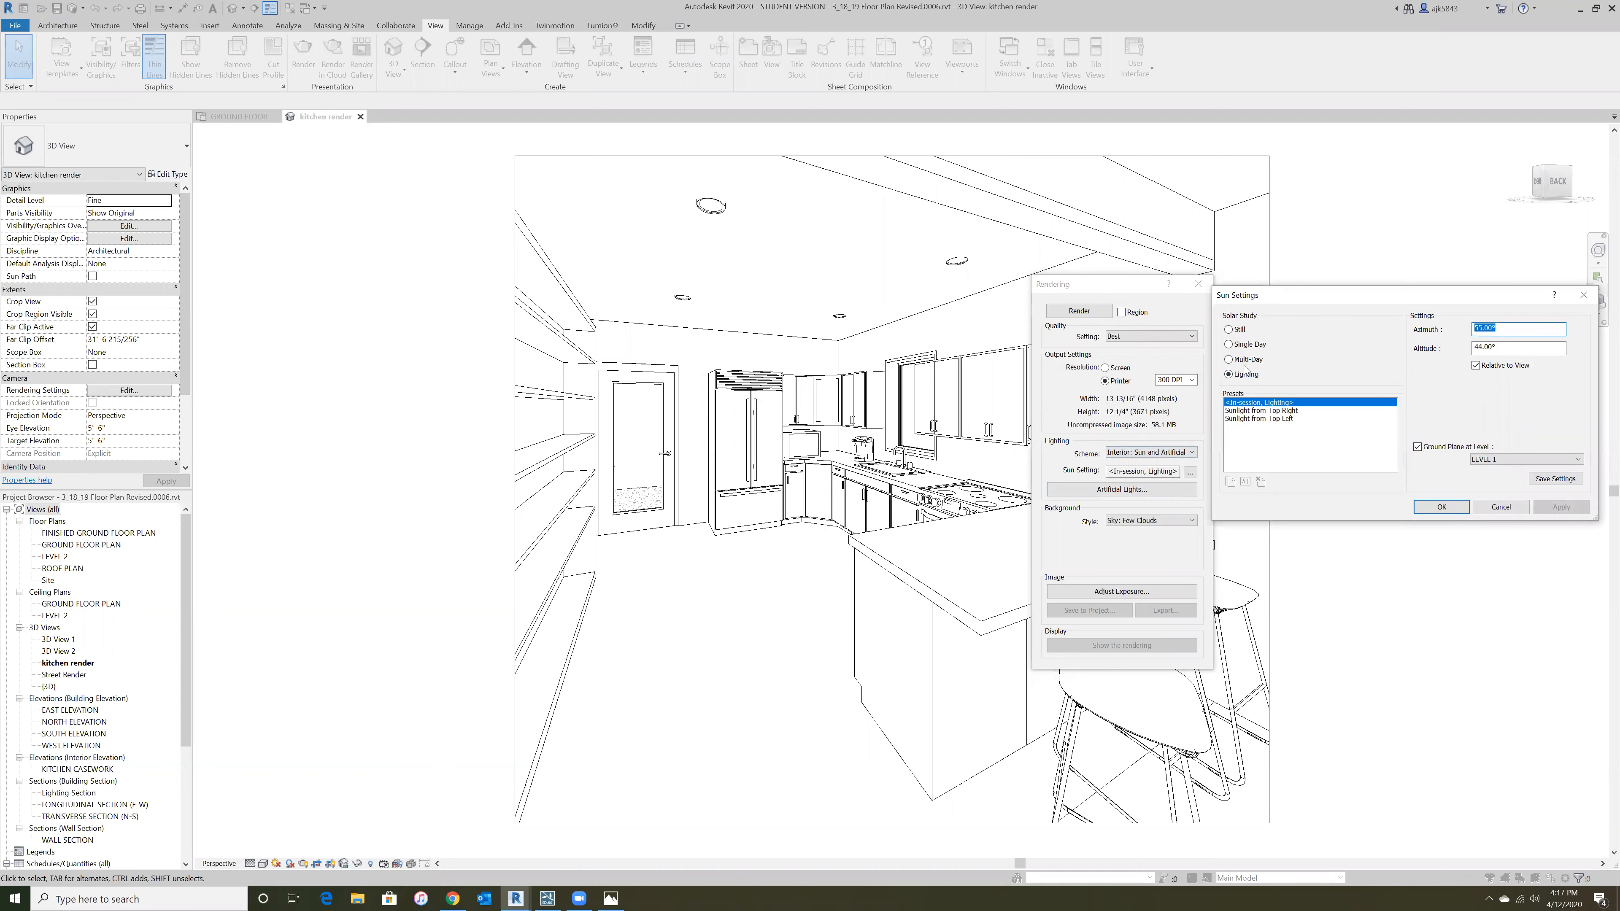
- Review the Still solar study options and the project's Location Weather and Site settings for the kitchen render
{"action": "left_click", "coordinate": [1228, 329]}
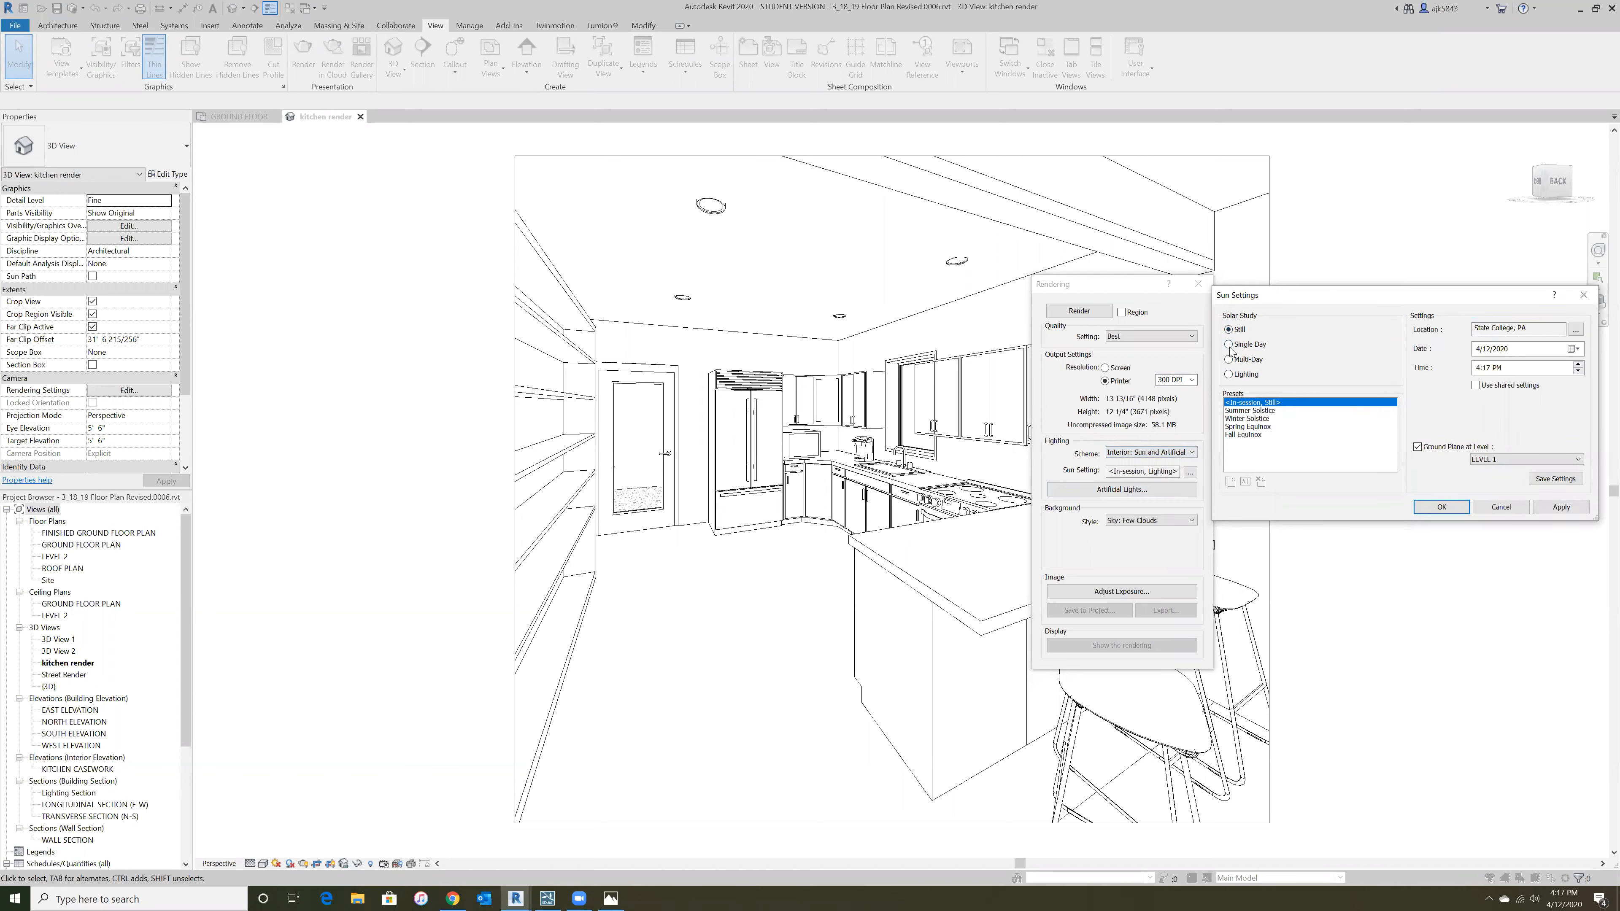
{"action": "left_click", "coordinate": [1577, 329]}
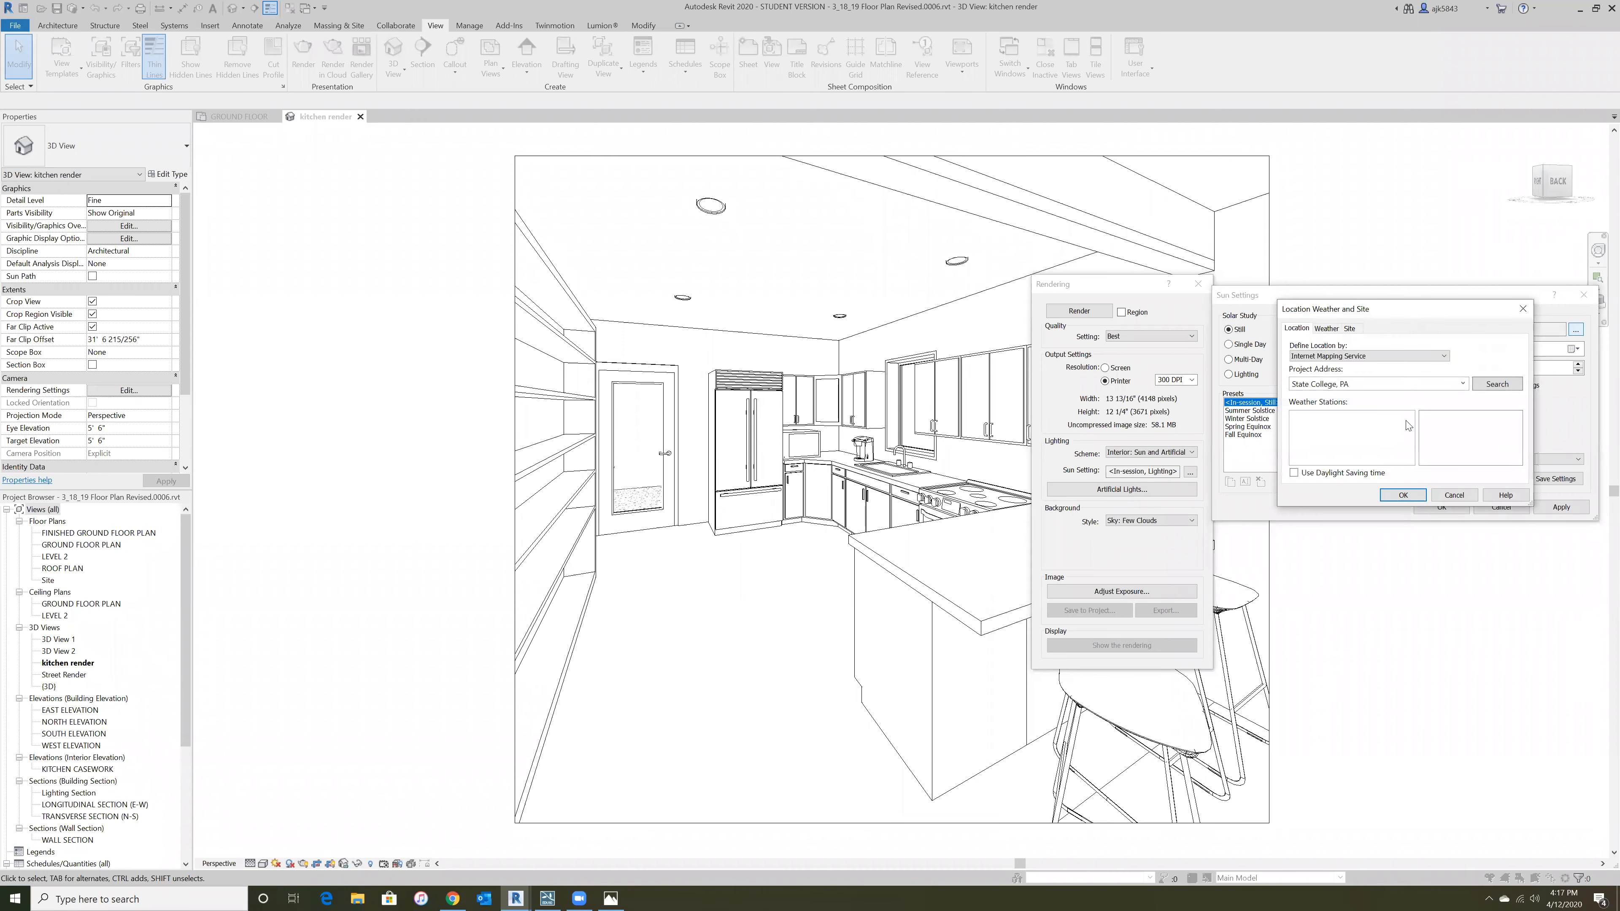
{"action": "left_click", "coordinate": [1522, 310]}
{"action": "left_click", "coordinate": [1584, 294]}
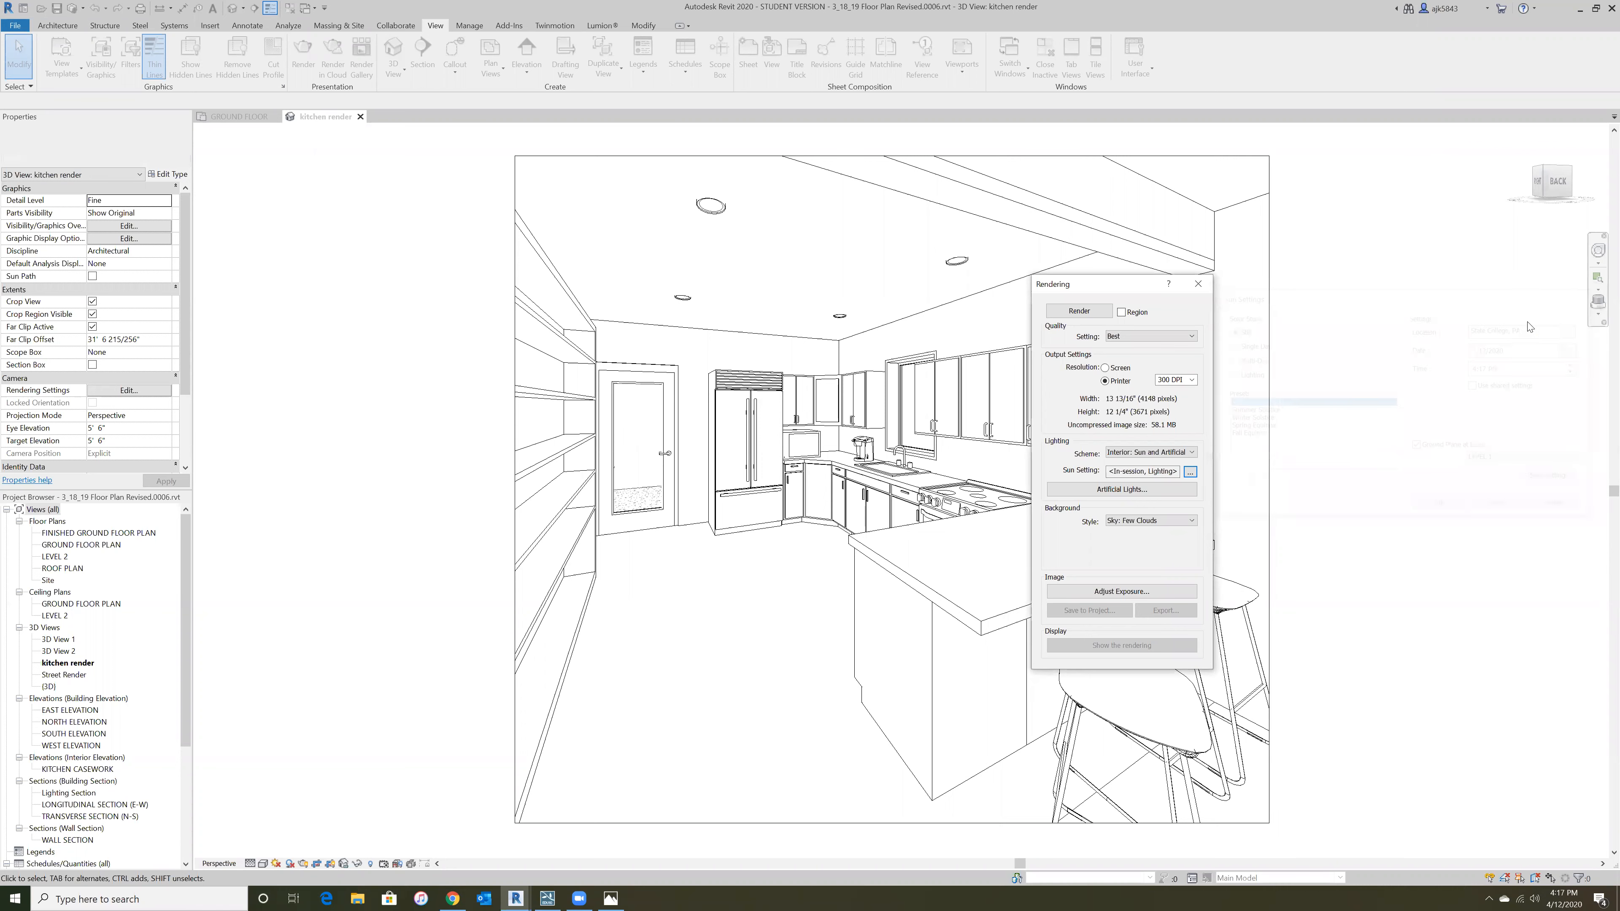
- Inspect the kitchen view's artificial lights by switching the ungrouped lights off and on and highlighting each downlight
{"action": "left_click", "coordinate": [1133, 491]}
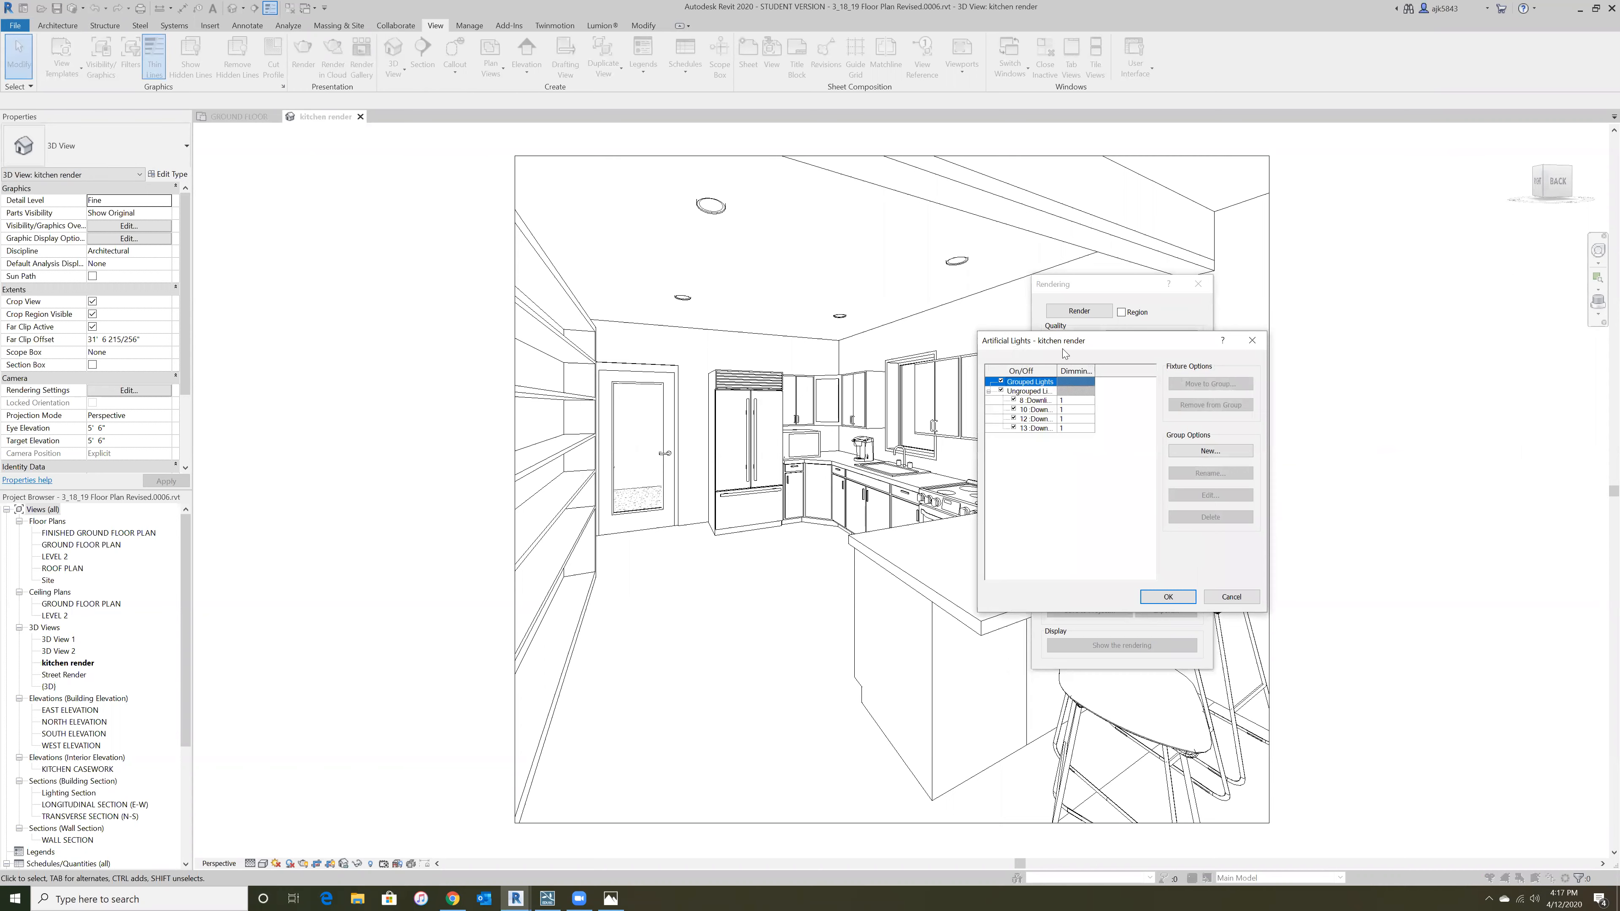
{"action": "left_click_drag", "start_coordinate": [1078, 343], "coordinate": [833, 335]}
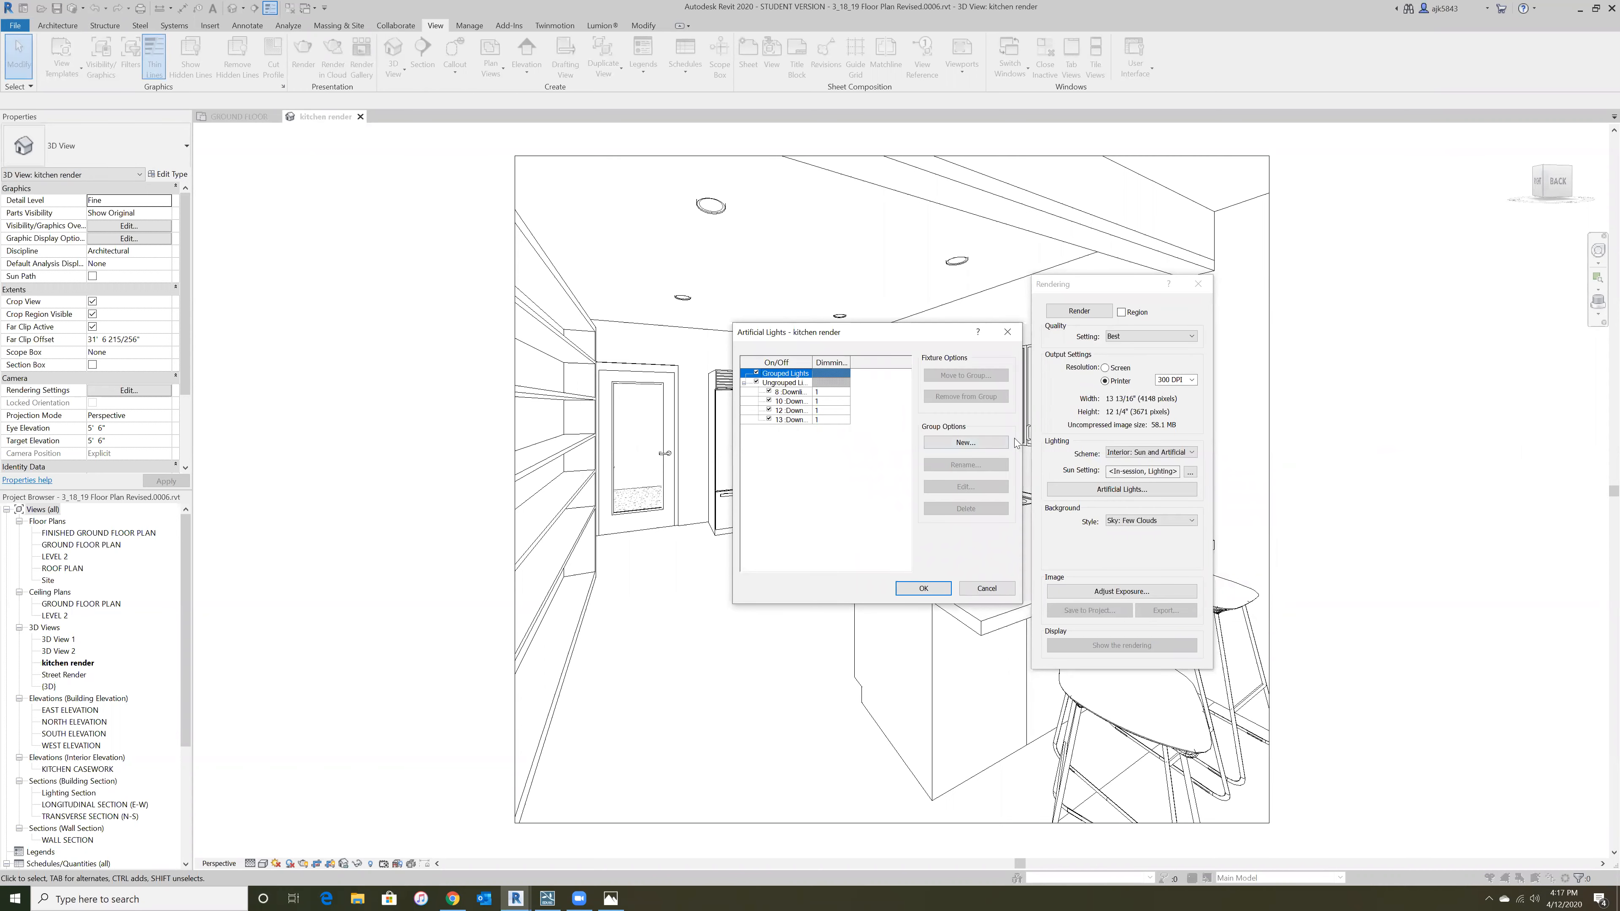
{"action": "left_click", "coordinate": [757, 382]}
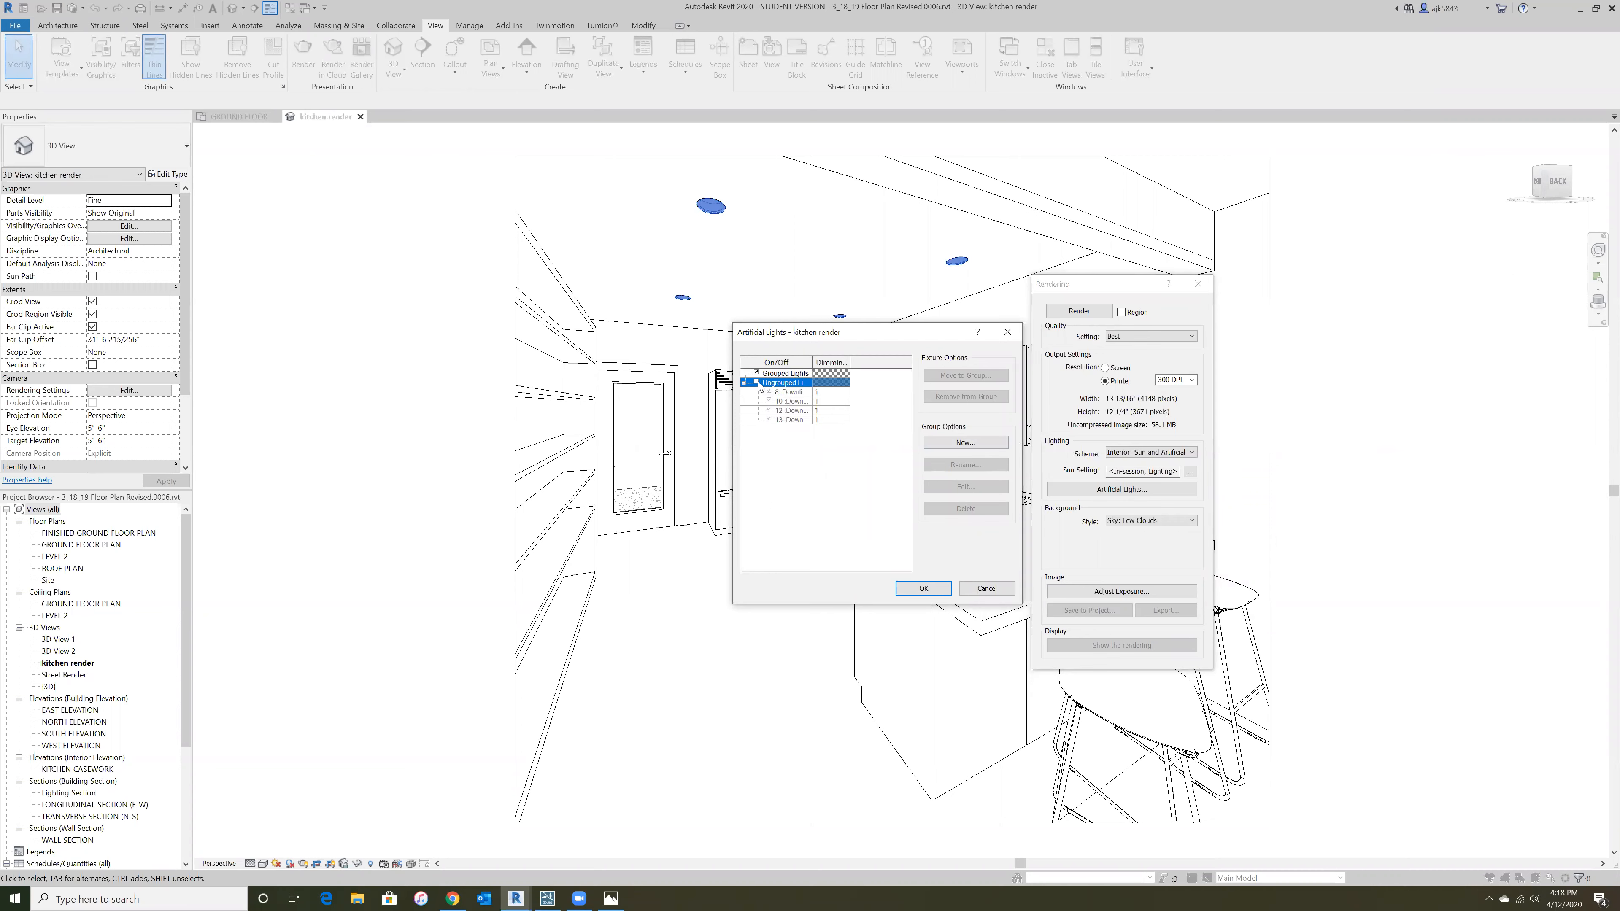
{"action": "left_click", "coordinate": [757, 382]}
{"action": "left_click", "coordinate": [792, 392]}
{"action": "left_click", "coordinate": [793, 401]}
{"action": "left_click", "coordinate": [794, 411]}
{"action": "left_click", "coordinate": [794, 420]}
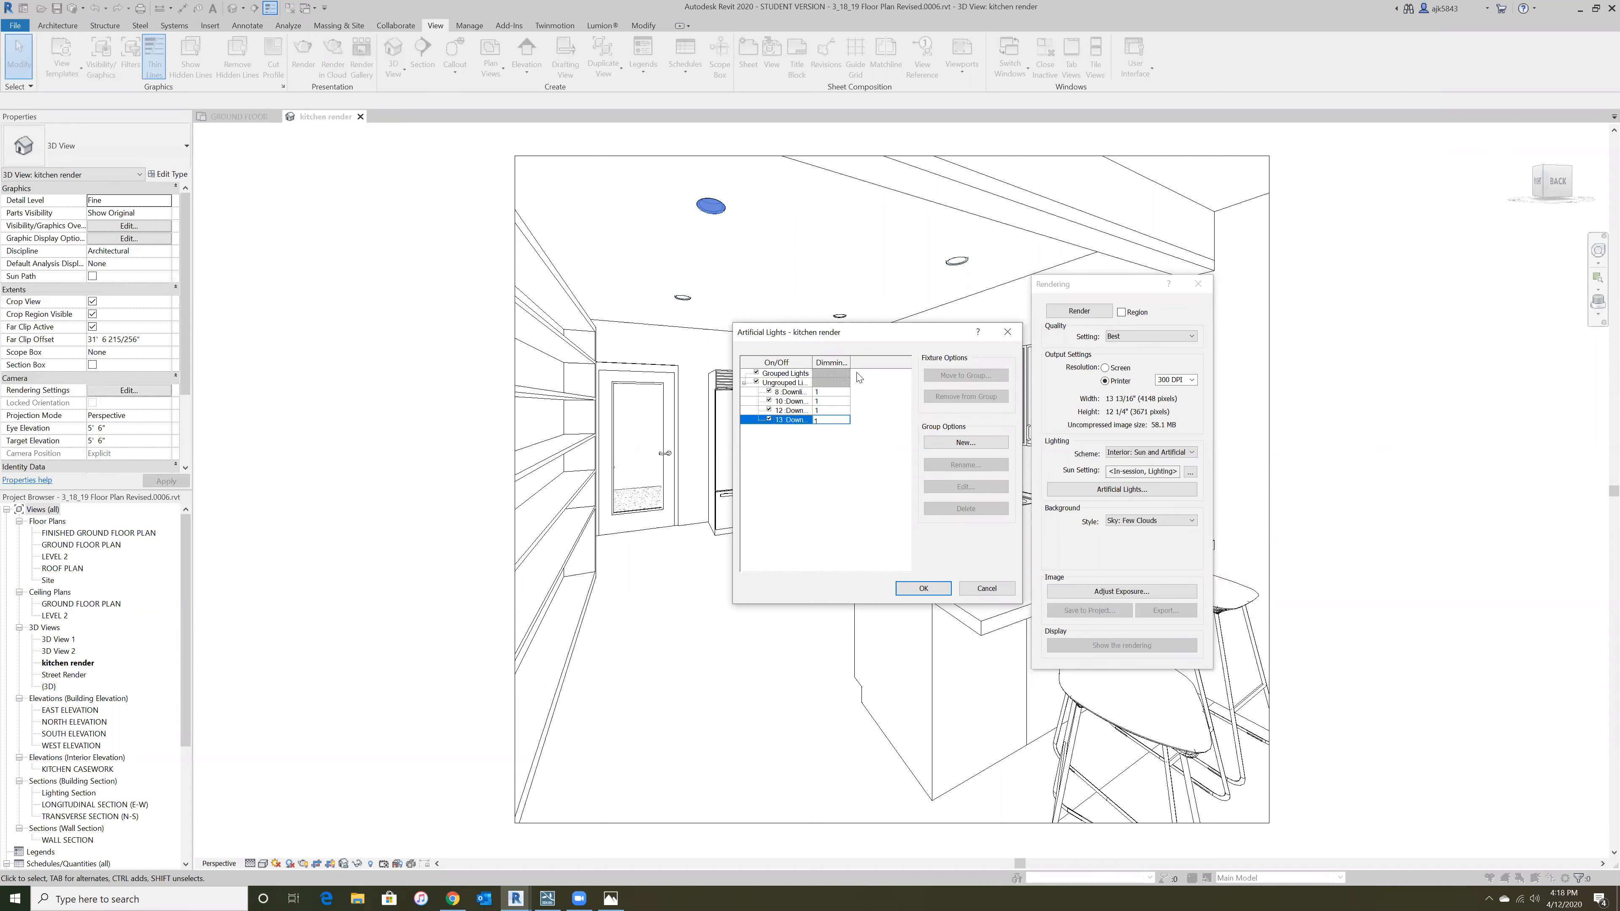
{"action": "left_click", "coordinate": [925, 589]}
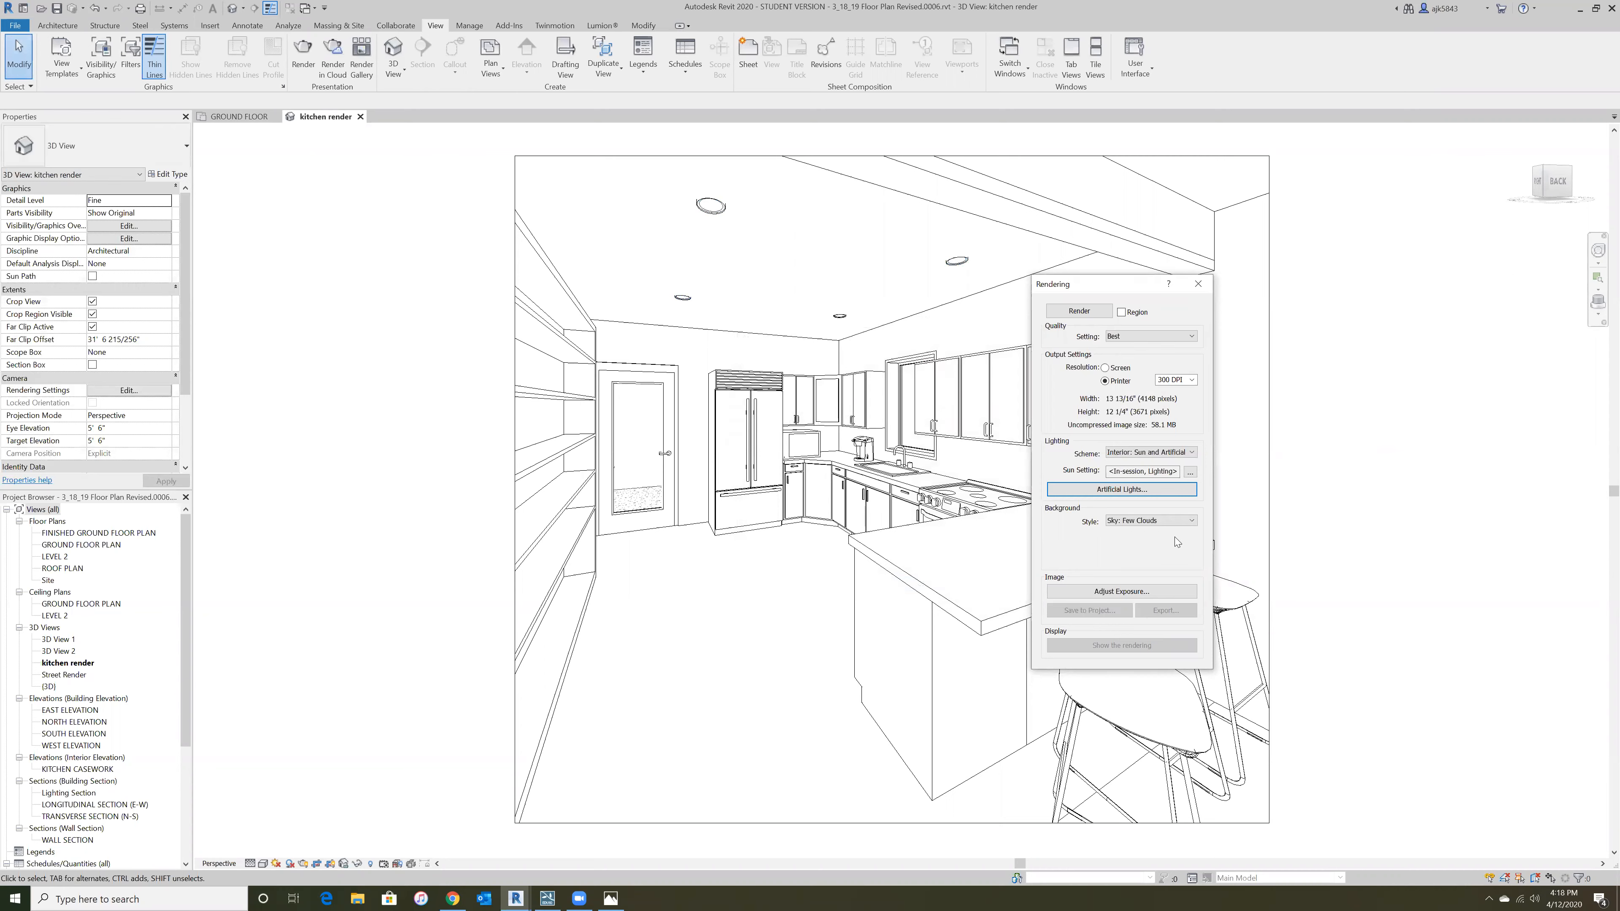
- Choose the Sky: Few Clouds background style for the kitchen rendering and accept the exposure control settings
{"action": "left_click", "coordinate": [1183, 521]}
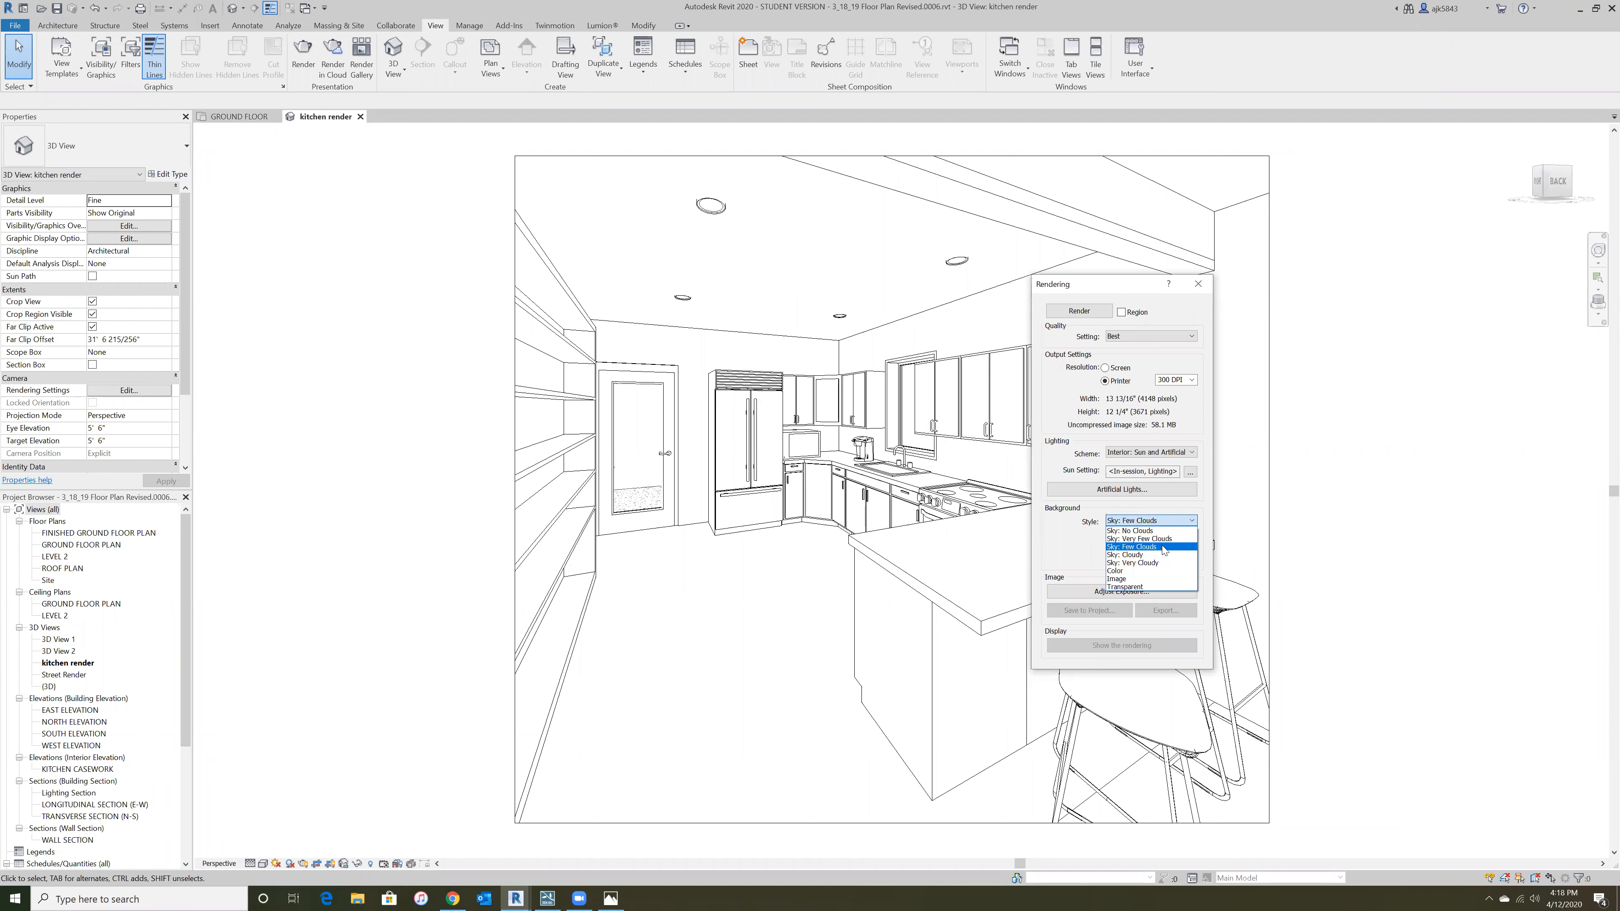
{"action": "left_click", "coordinate": [1163, 547]}
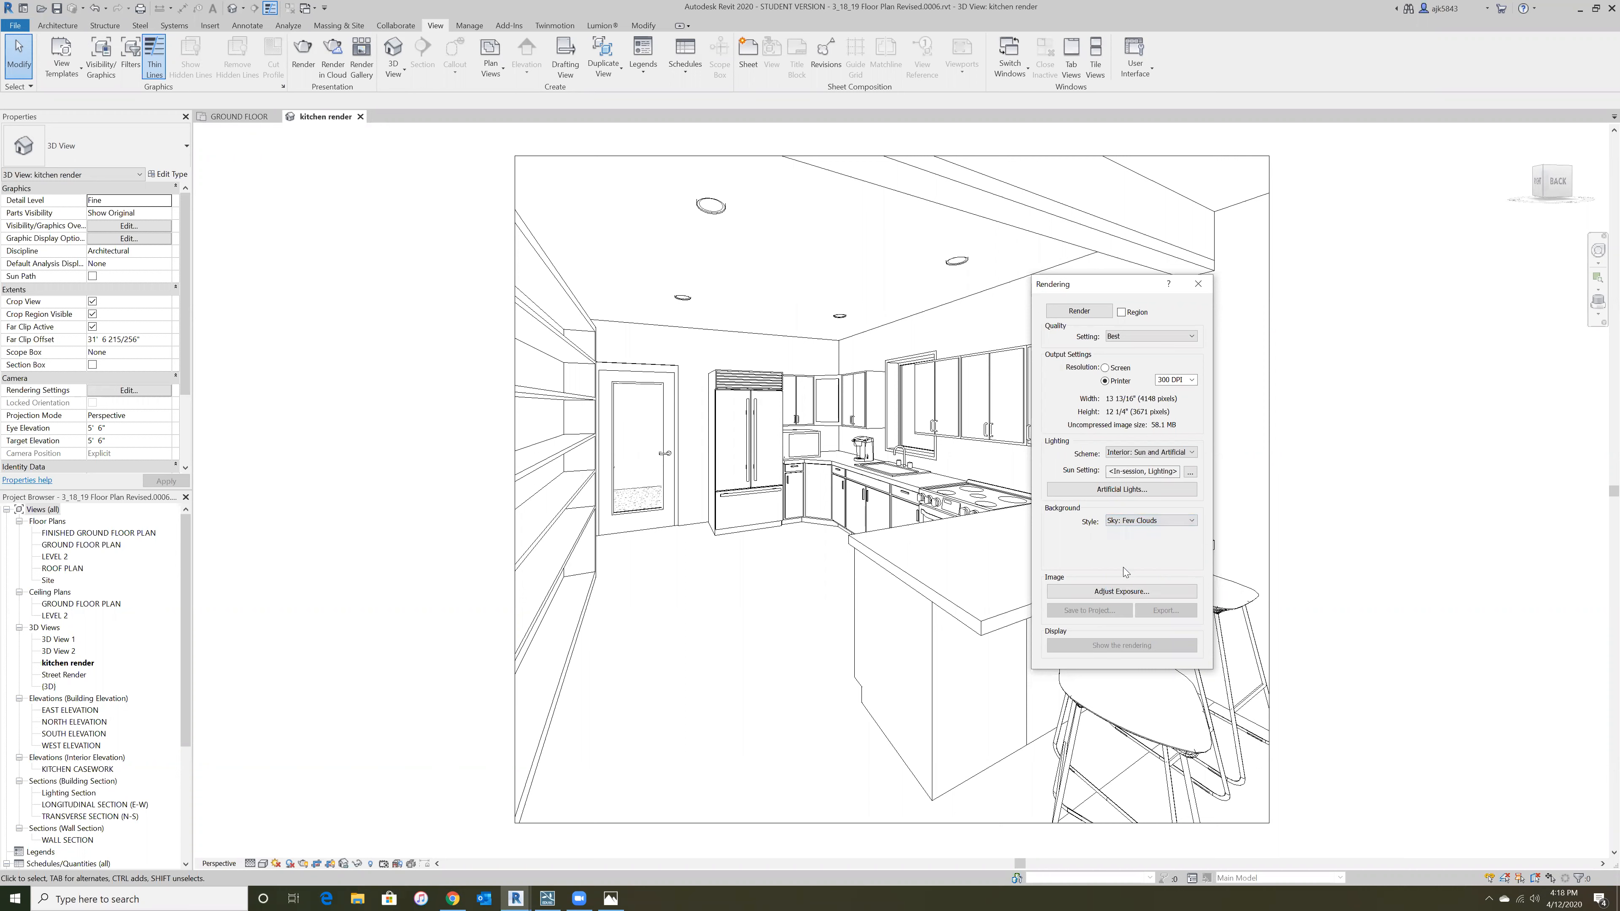
{"action": "left_click", "coordinate": [1178, 593]}
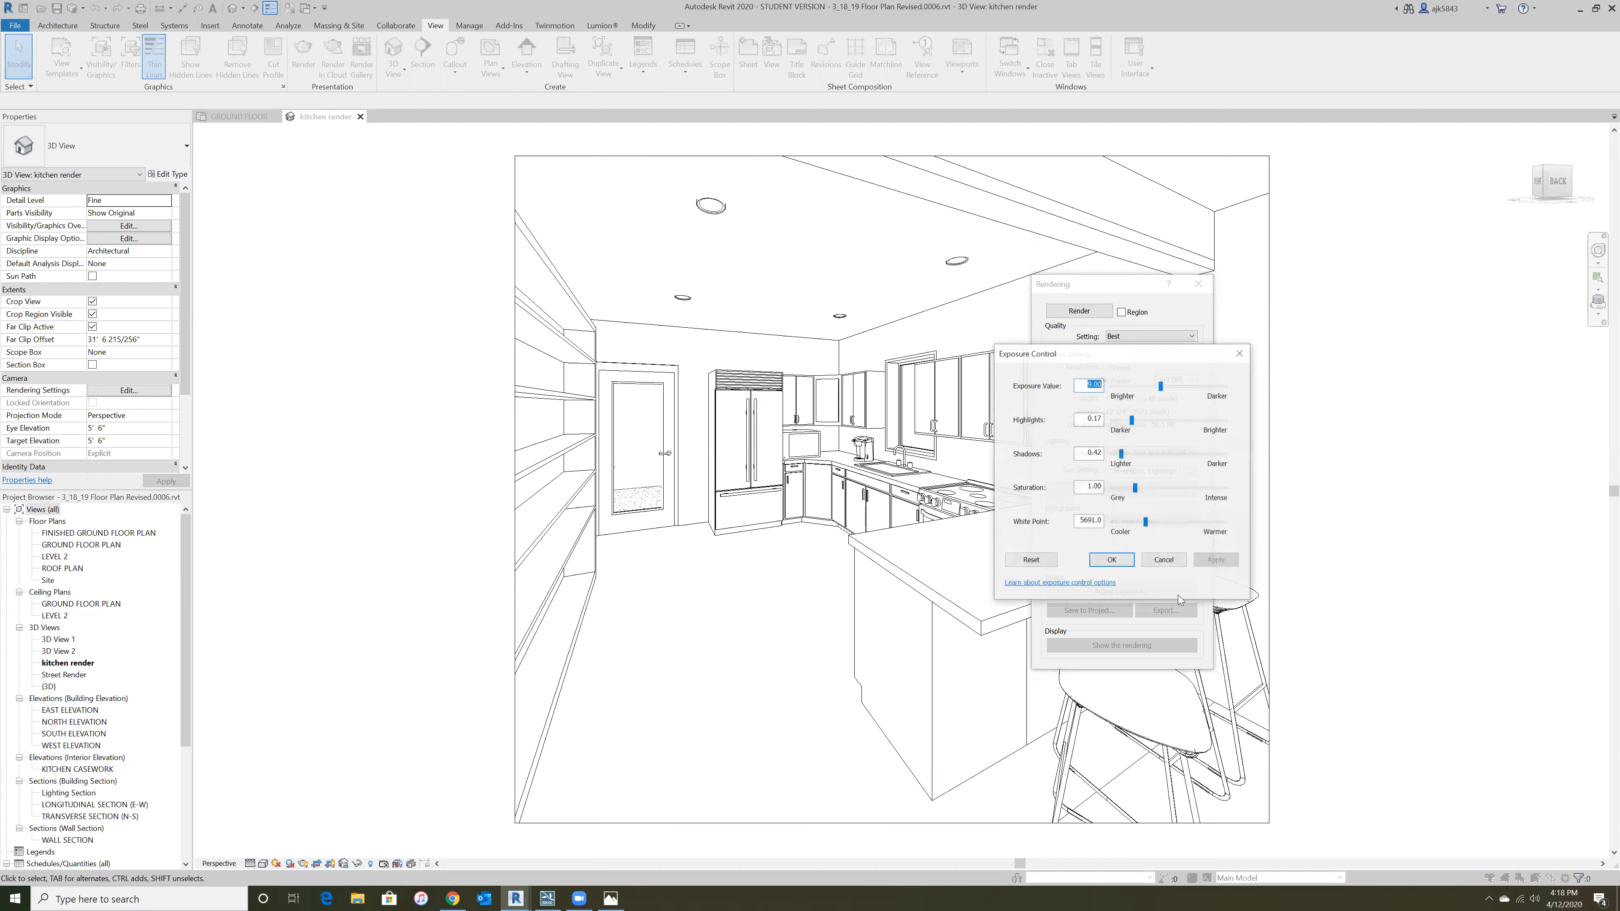
{"action": "left_click", "coordinate": [1116, 563]}
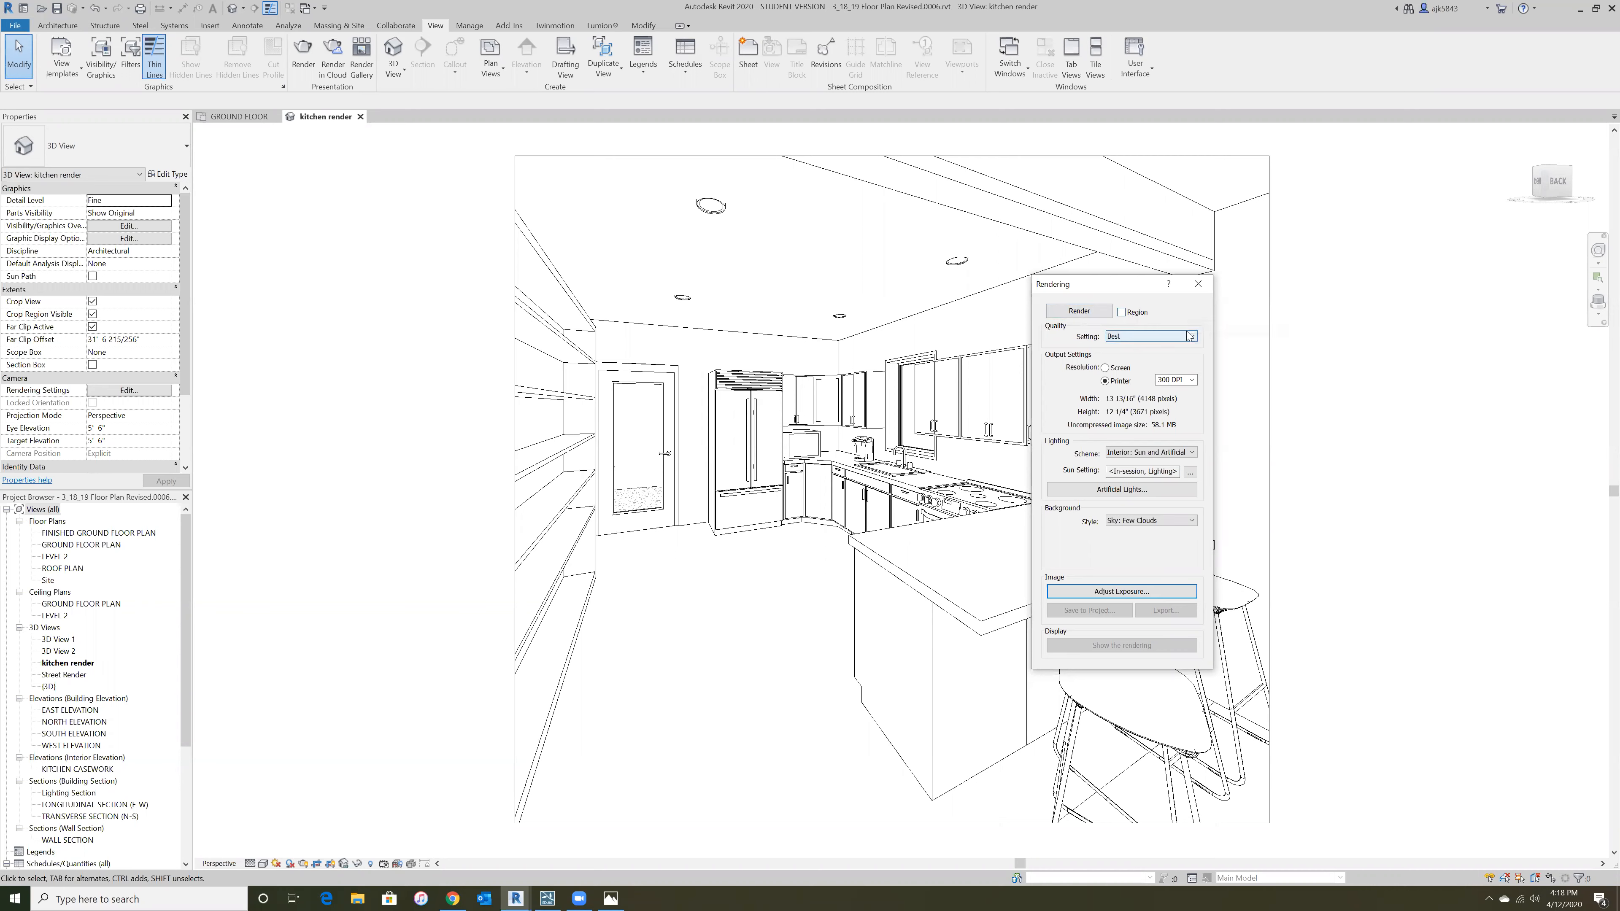
{"action": "left_click", "coordinate": [1200, 286]}
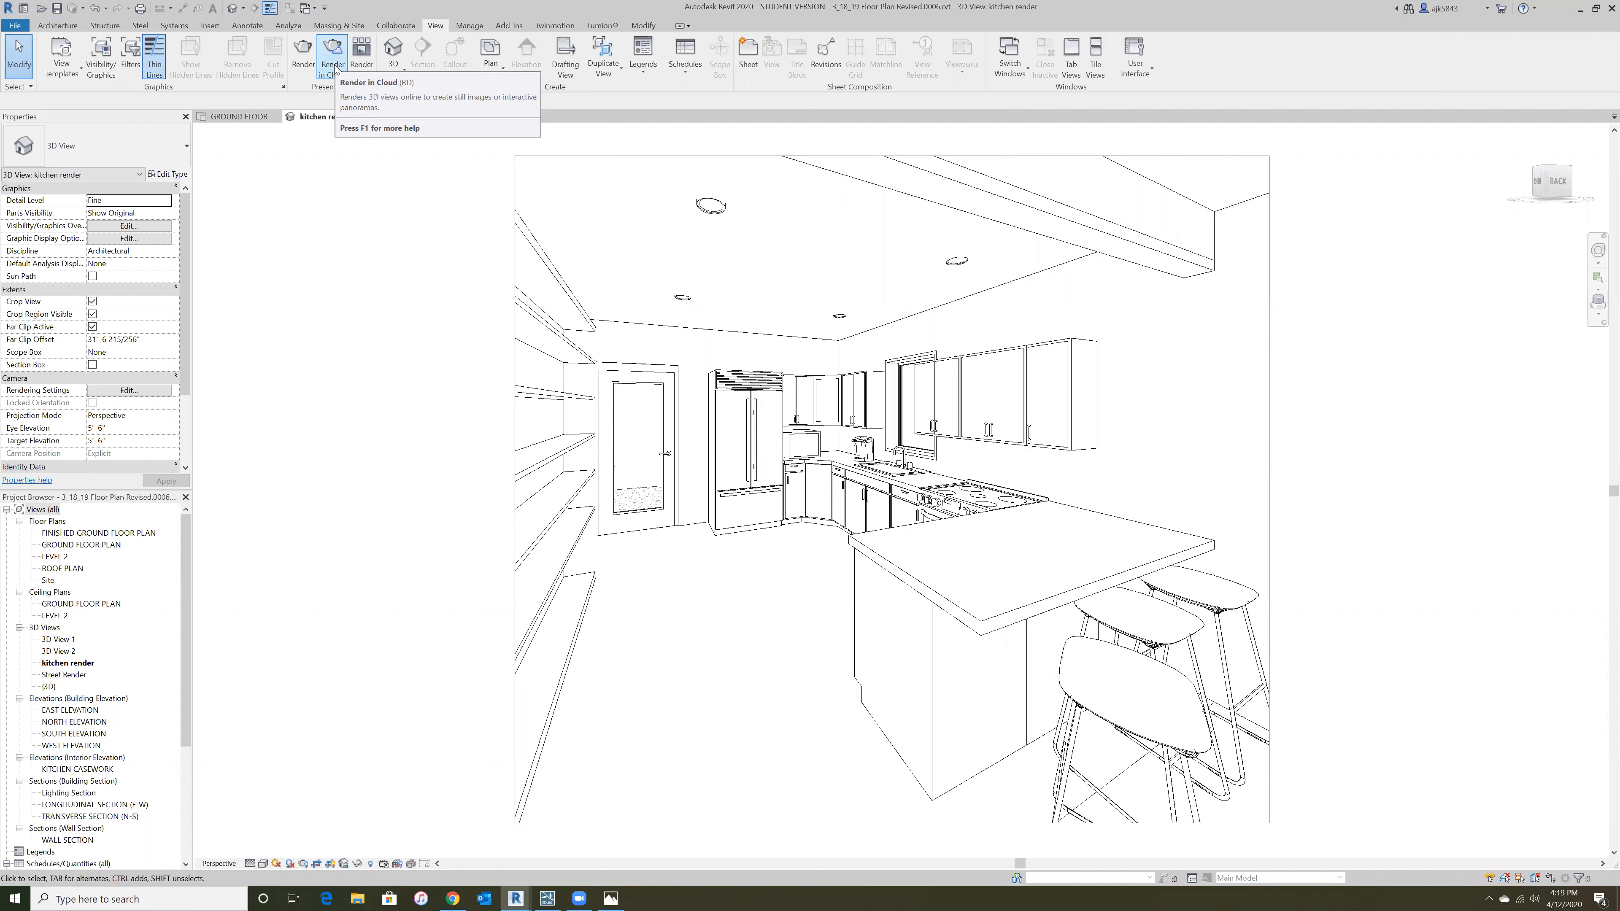
{"action": "left_click", "coordinate": [303, 54]}
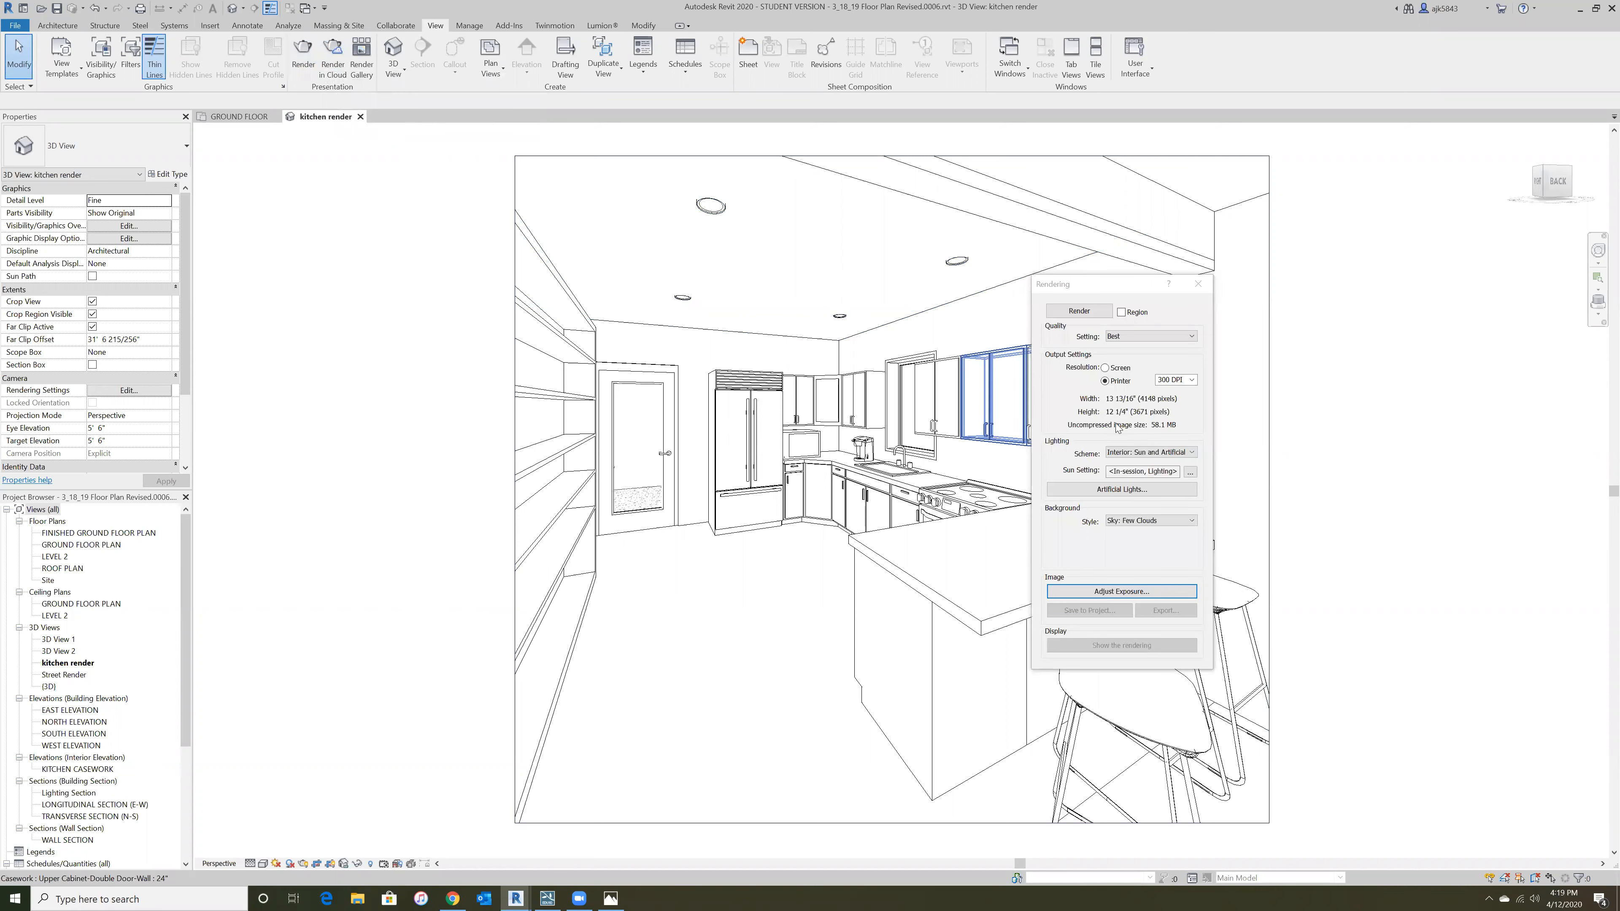
{"action": "left_click", "coordinate": [1198, 284]}
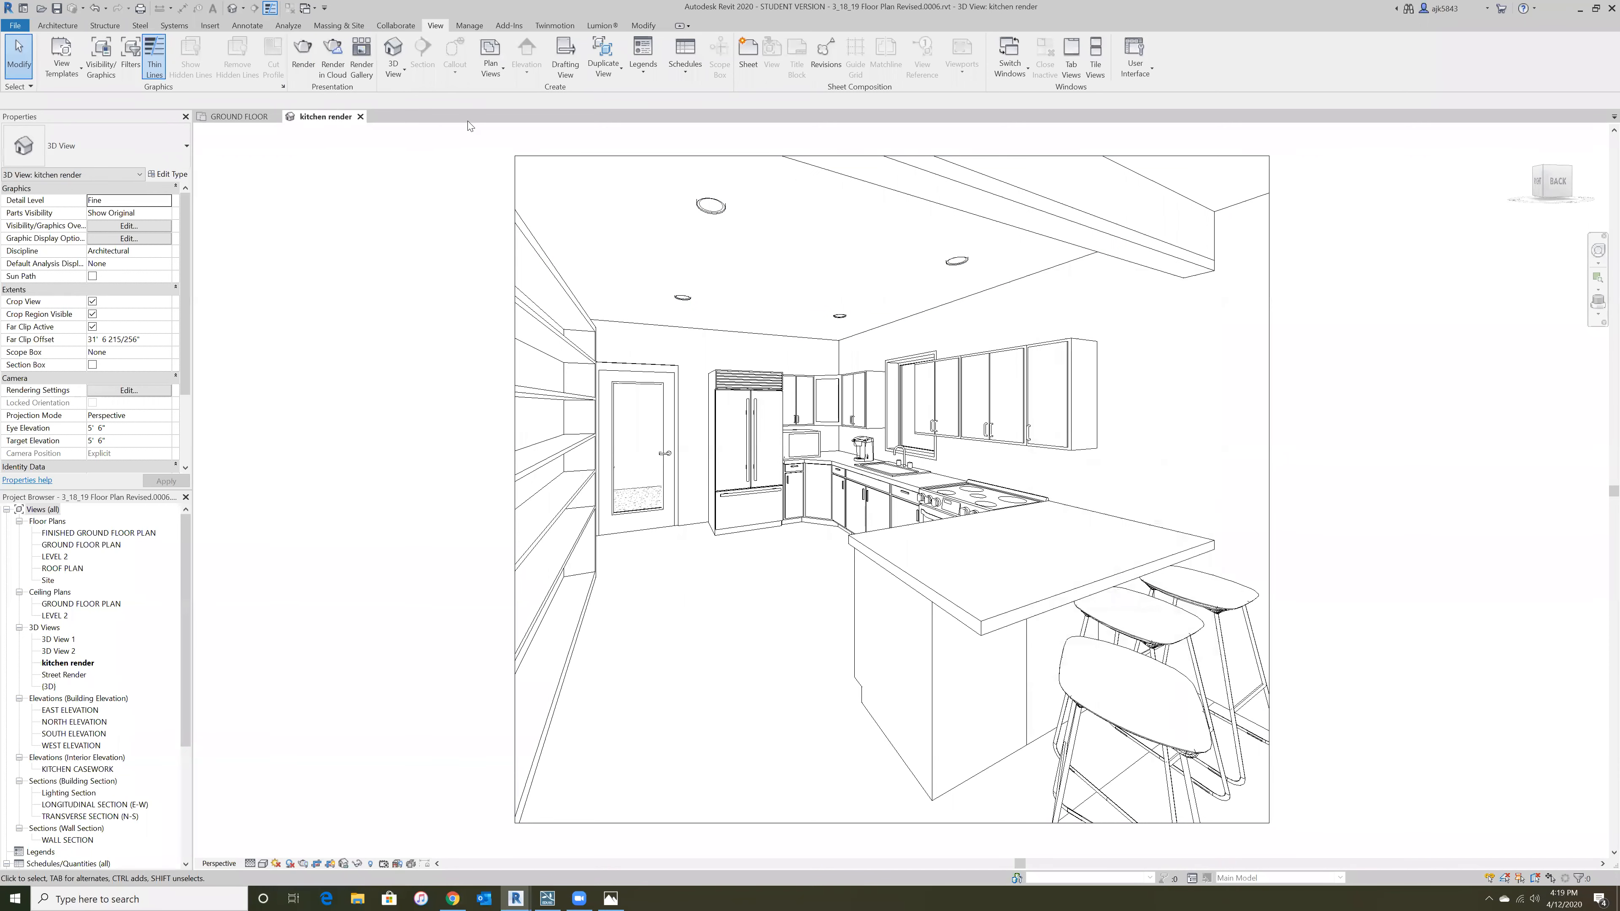
- Start a Render in Cloud setup for the kitchen render view with Still Image as the output type
{"action": "left_click", "coordinate": [334, 66]}
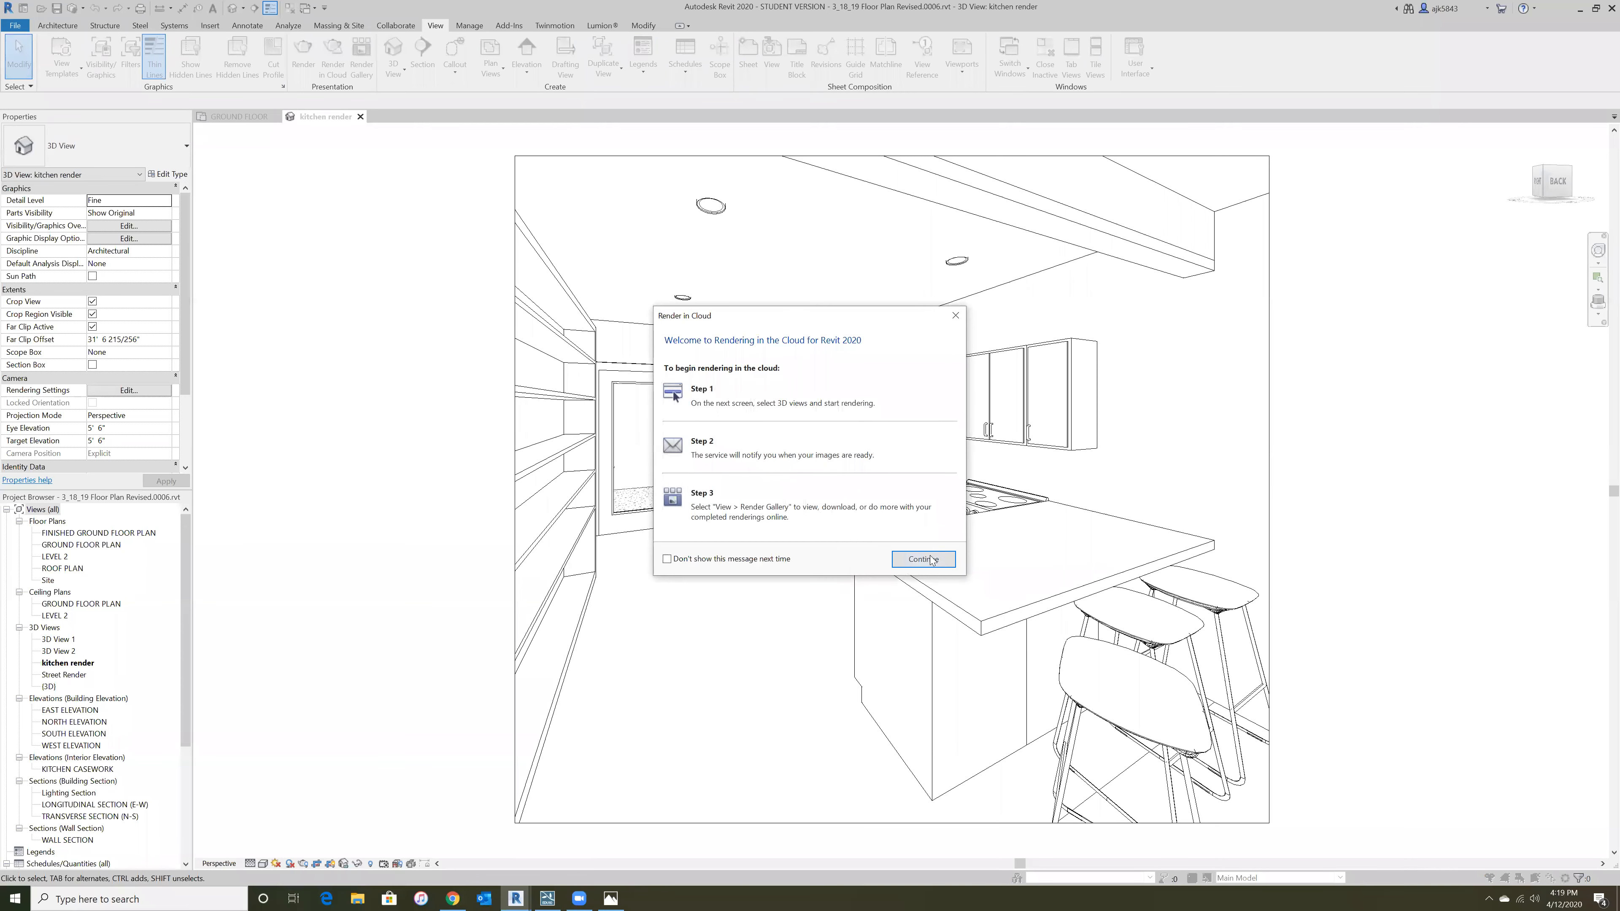
{"action": "left_click", "coordinate": [926, 559]}
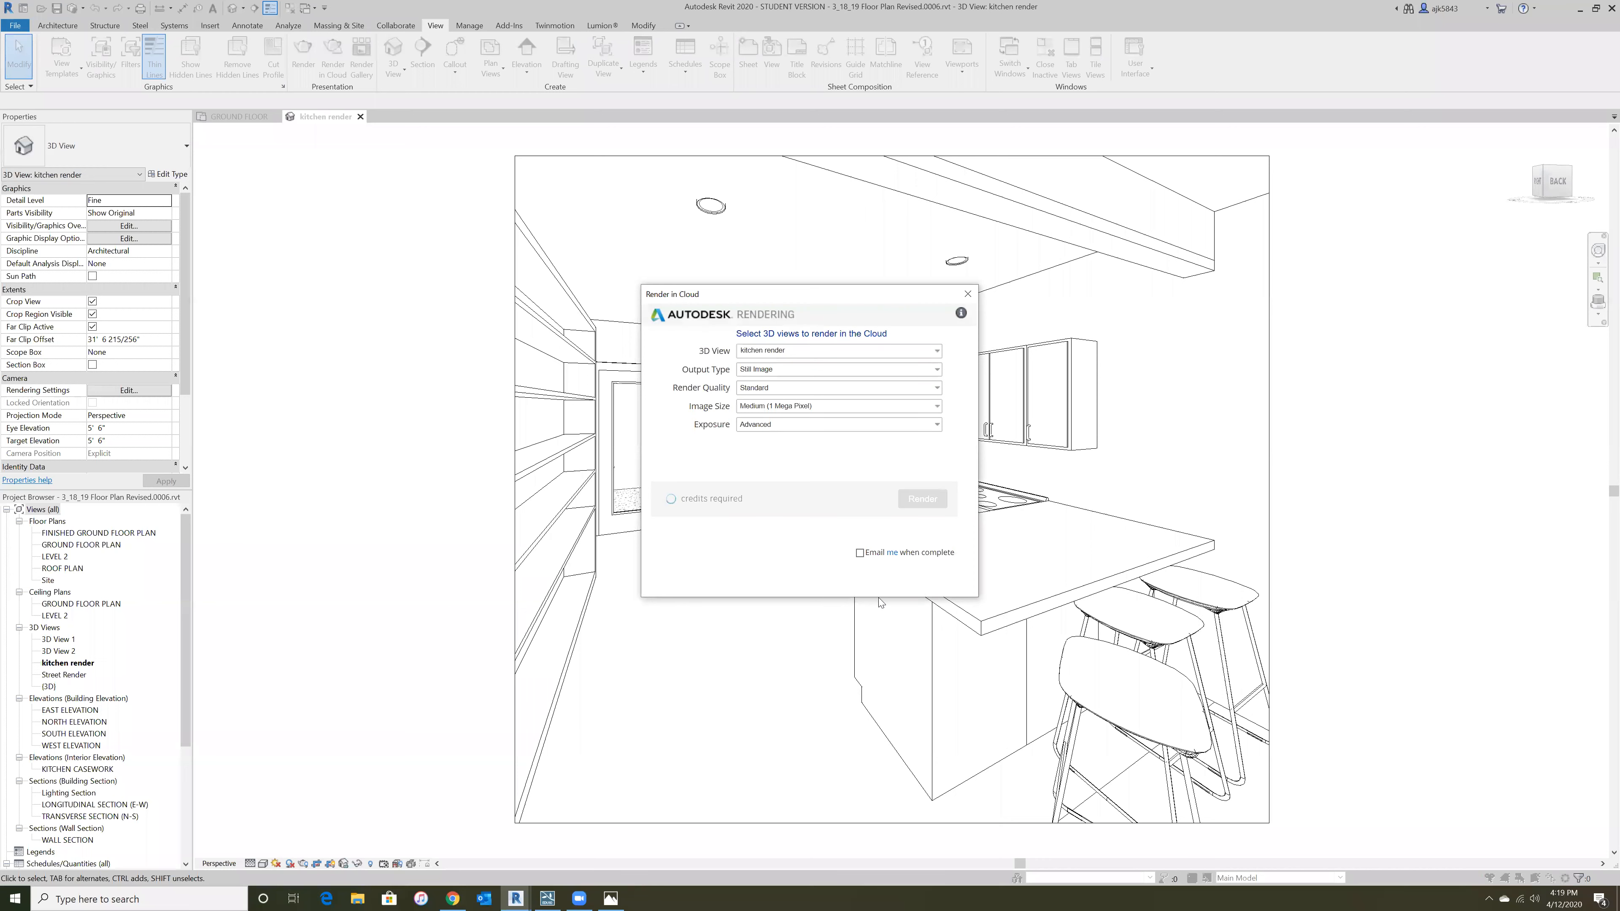
{"action": "left_click", "coordinate": [857, 356]}
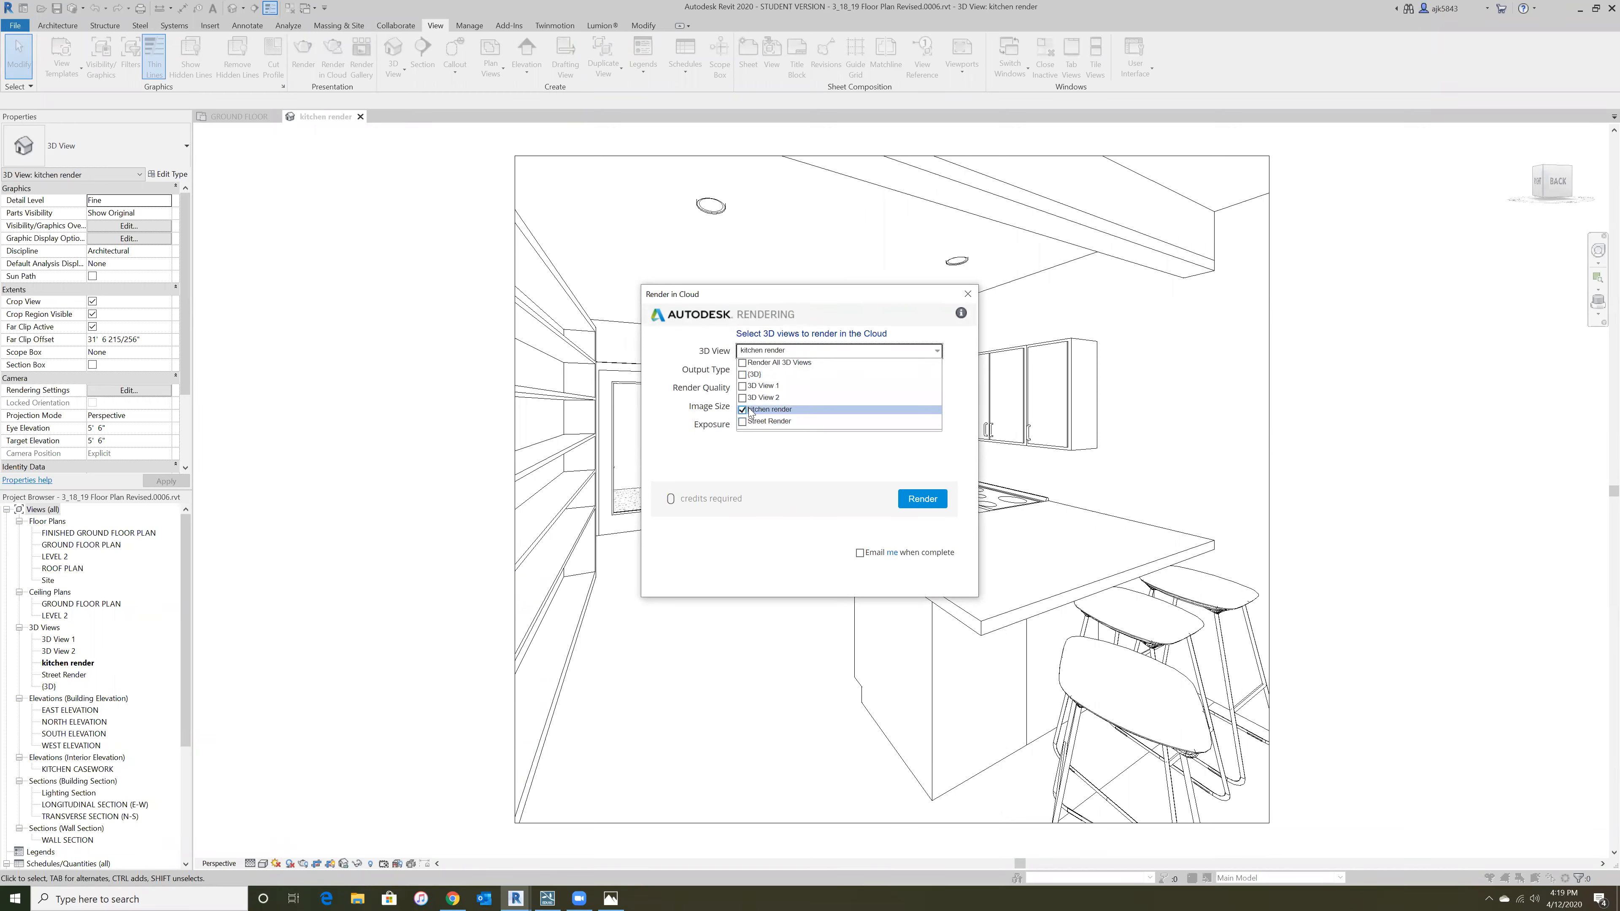
{"action": "left_click", "coordinate": [963, 361]}
{"action": "left_click", "coordinate": [926, 370]}
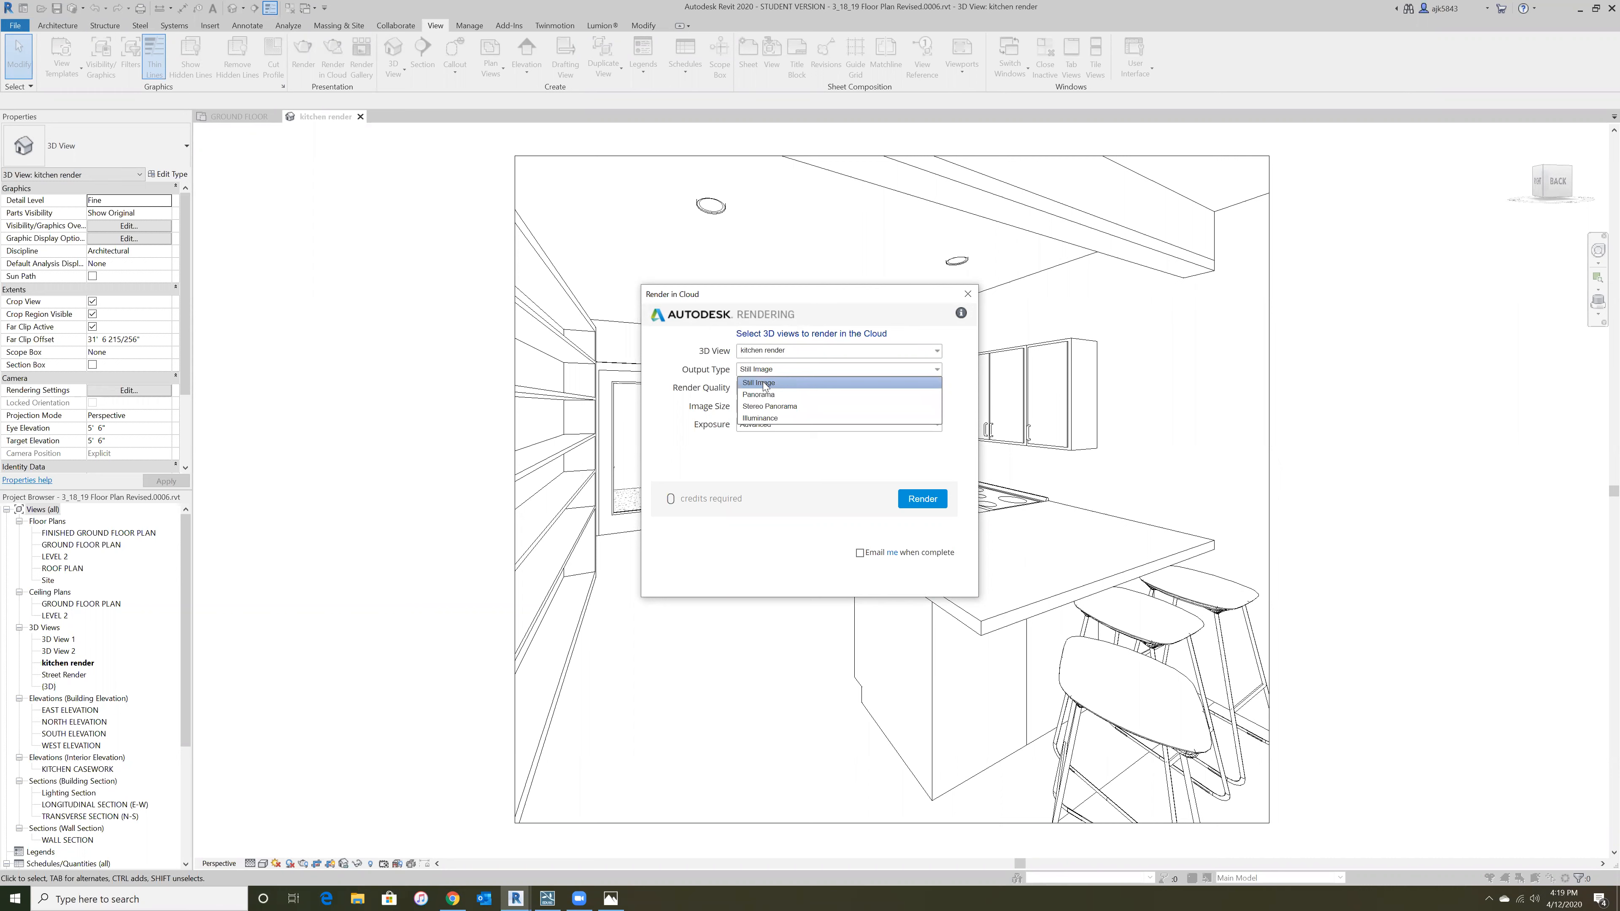
{"action": "left_click", "coordinate": [765, 383]}
- Configure the cloud render with Final quality, Maximum (16 Mega Pixel) image size and Advanced exposure, and exit without rendering
{"action": "left_click", "coordinate": [927, 389]}
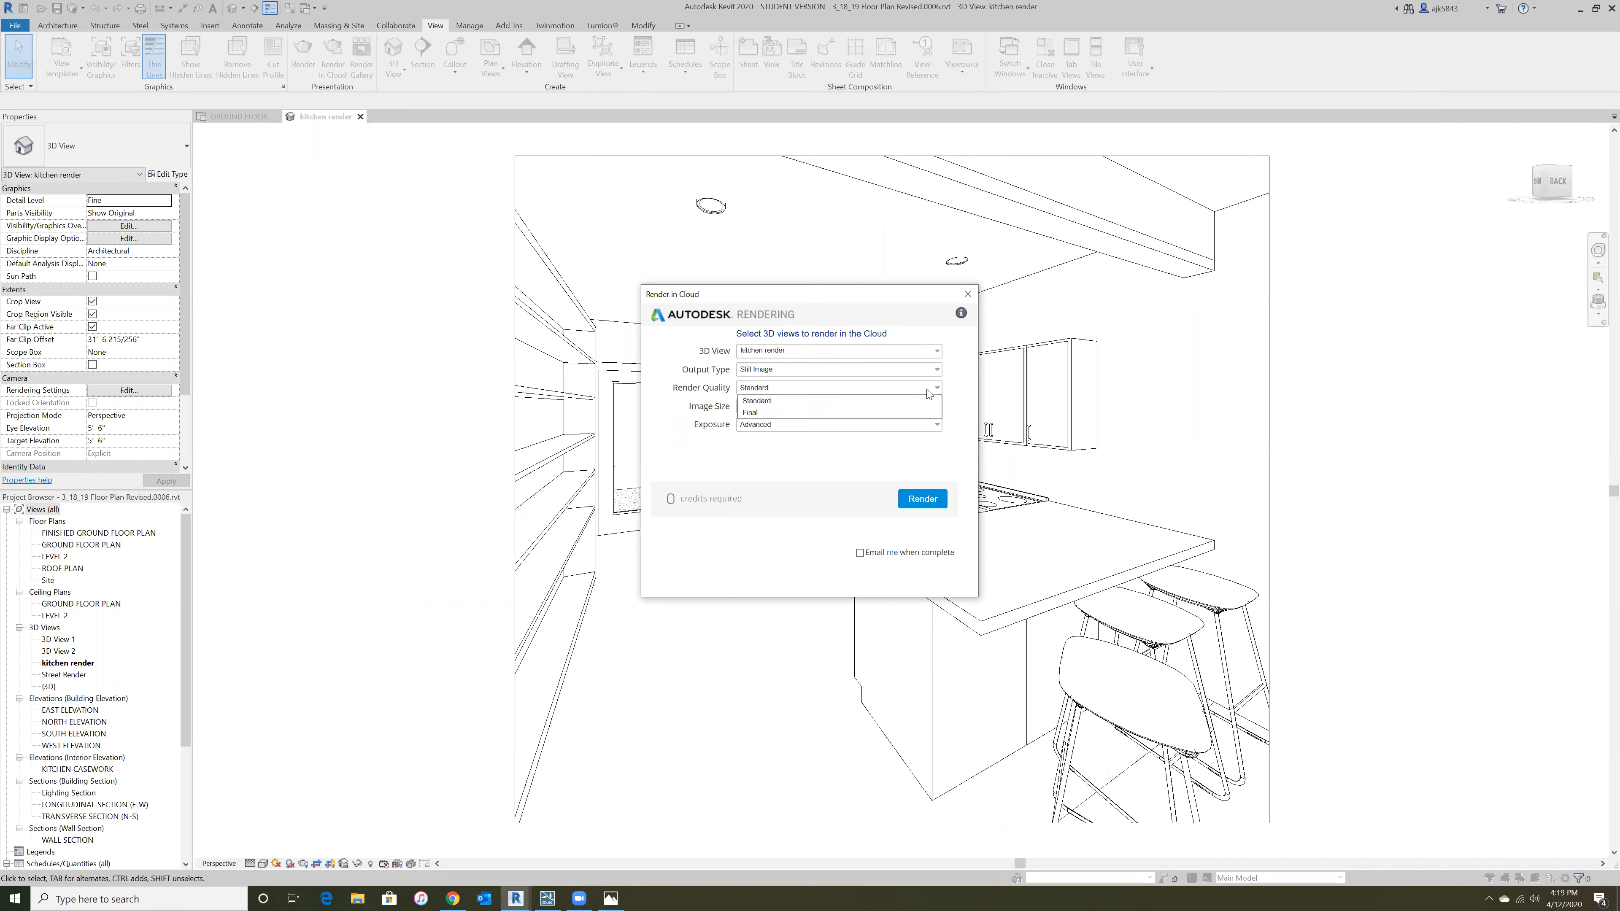
{"action": "left_click", "coordinate": [752, 413]}
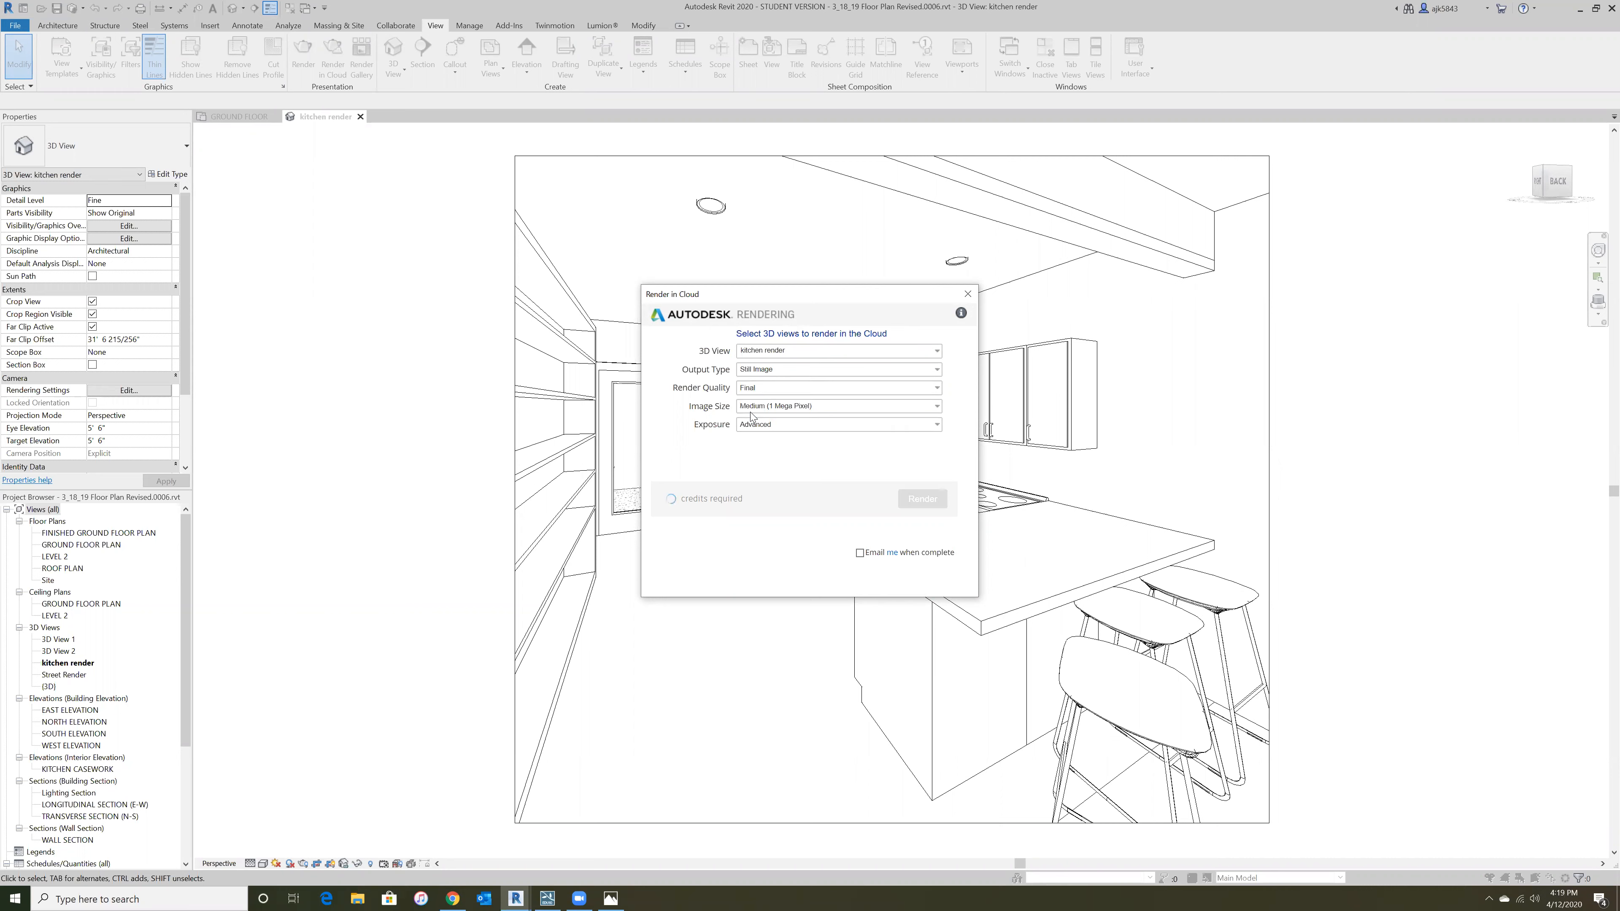
{"action": "left_click", "coordinate": [936, 406]}
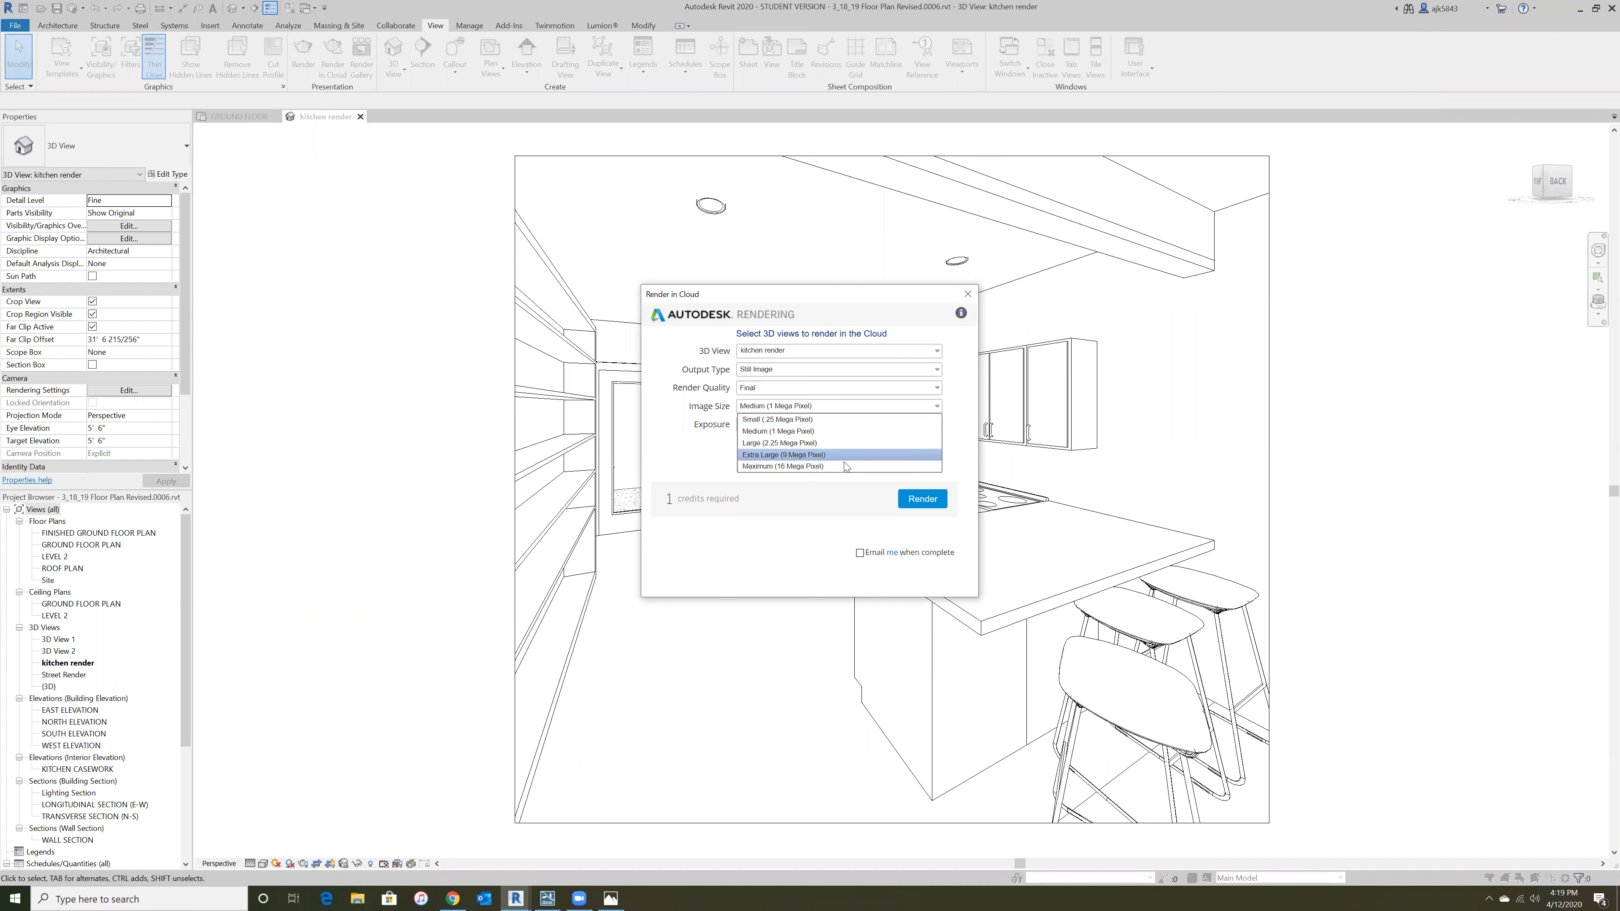
{"action": "left_click", "coordinate": [763, 463]}
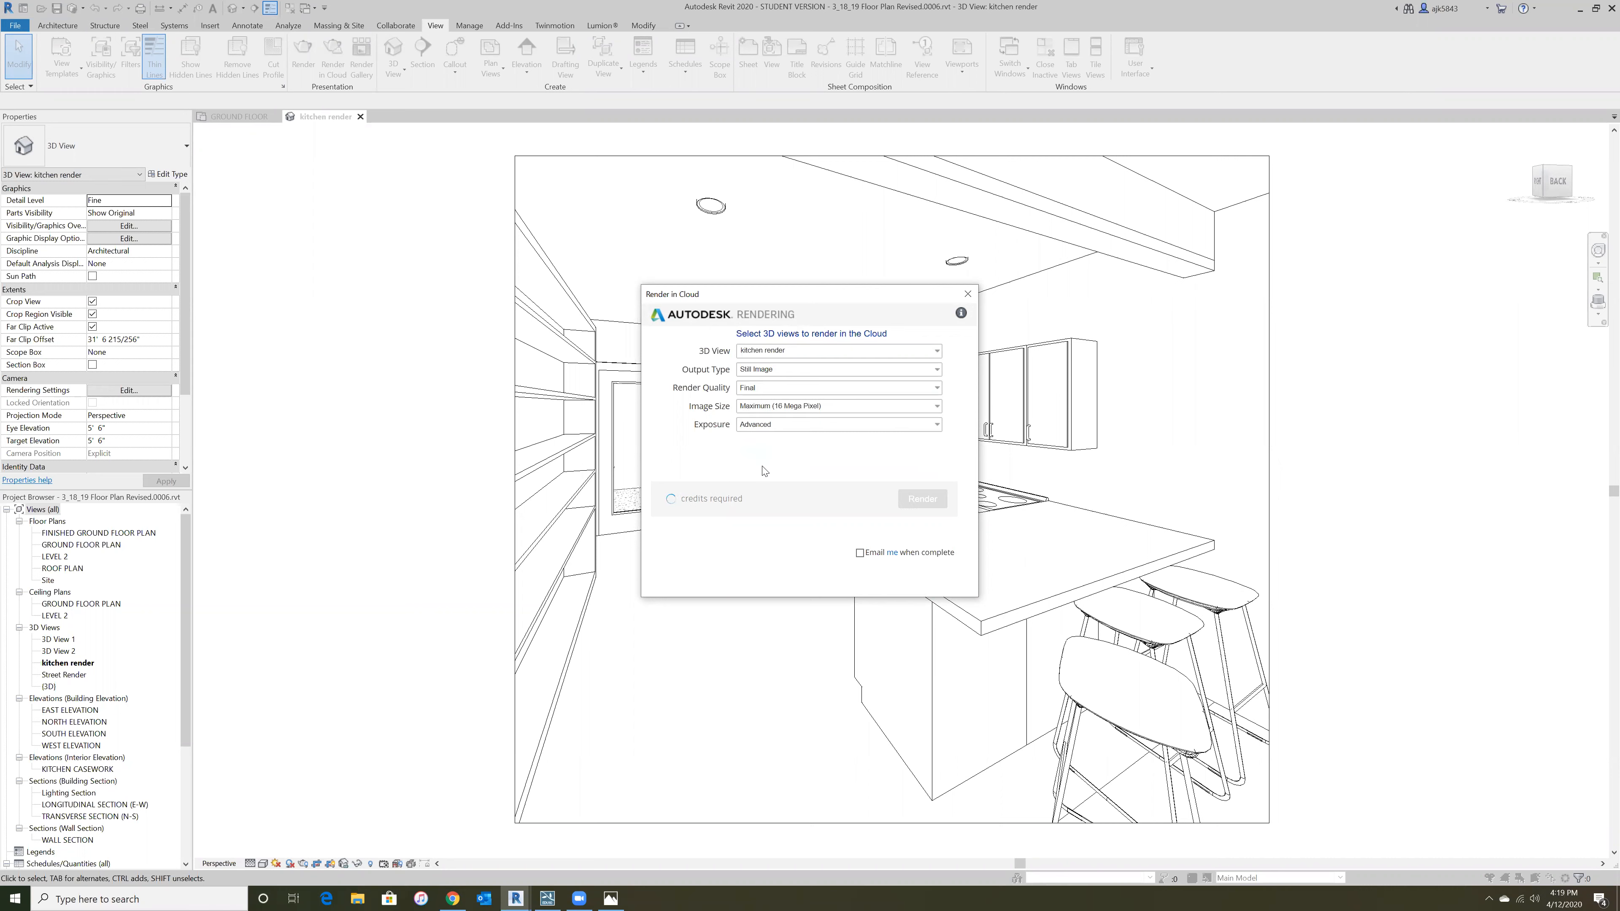
{"action": "left_click", "coordinate": [787, 425]}
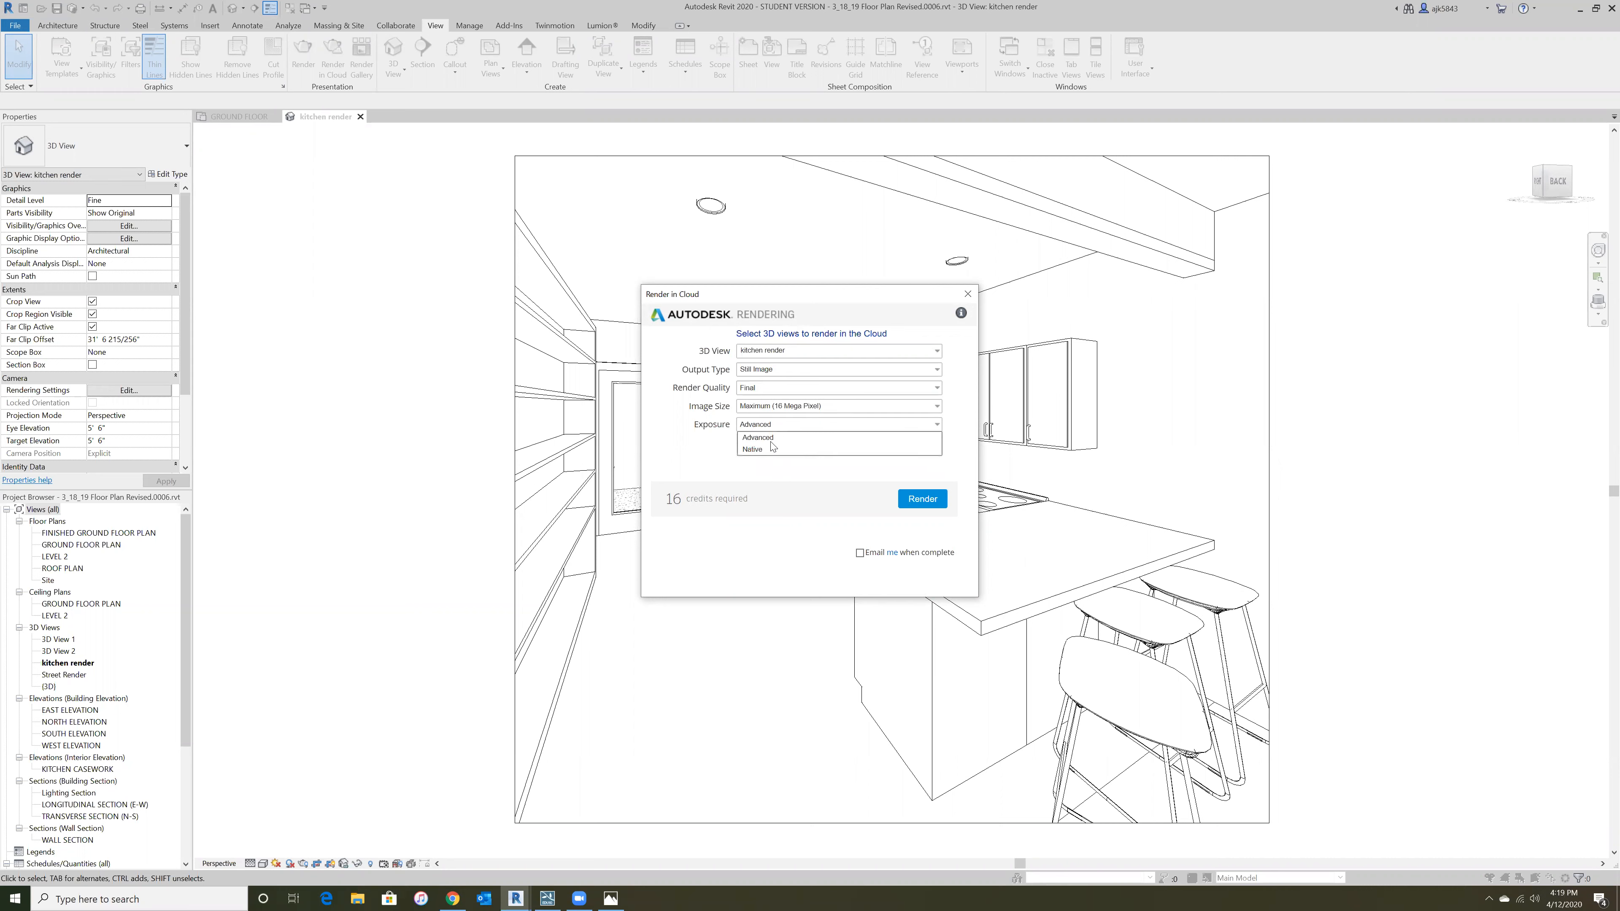
{"action": "left_click", "coordinate": [770, 438]}
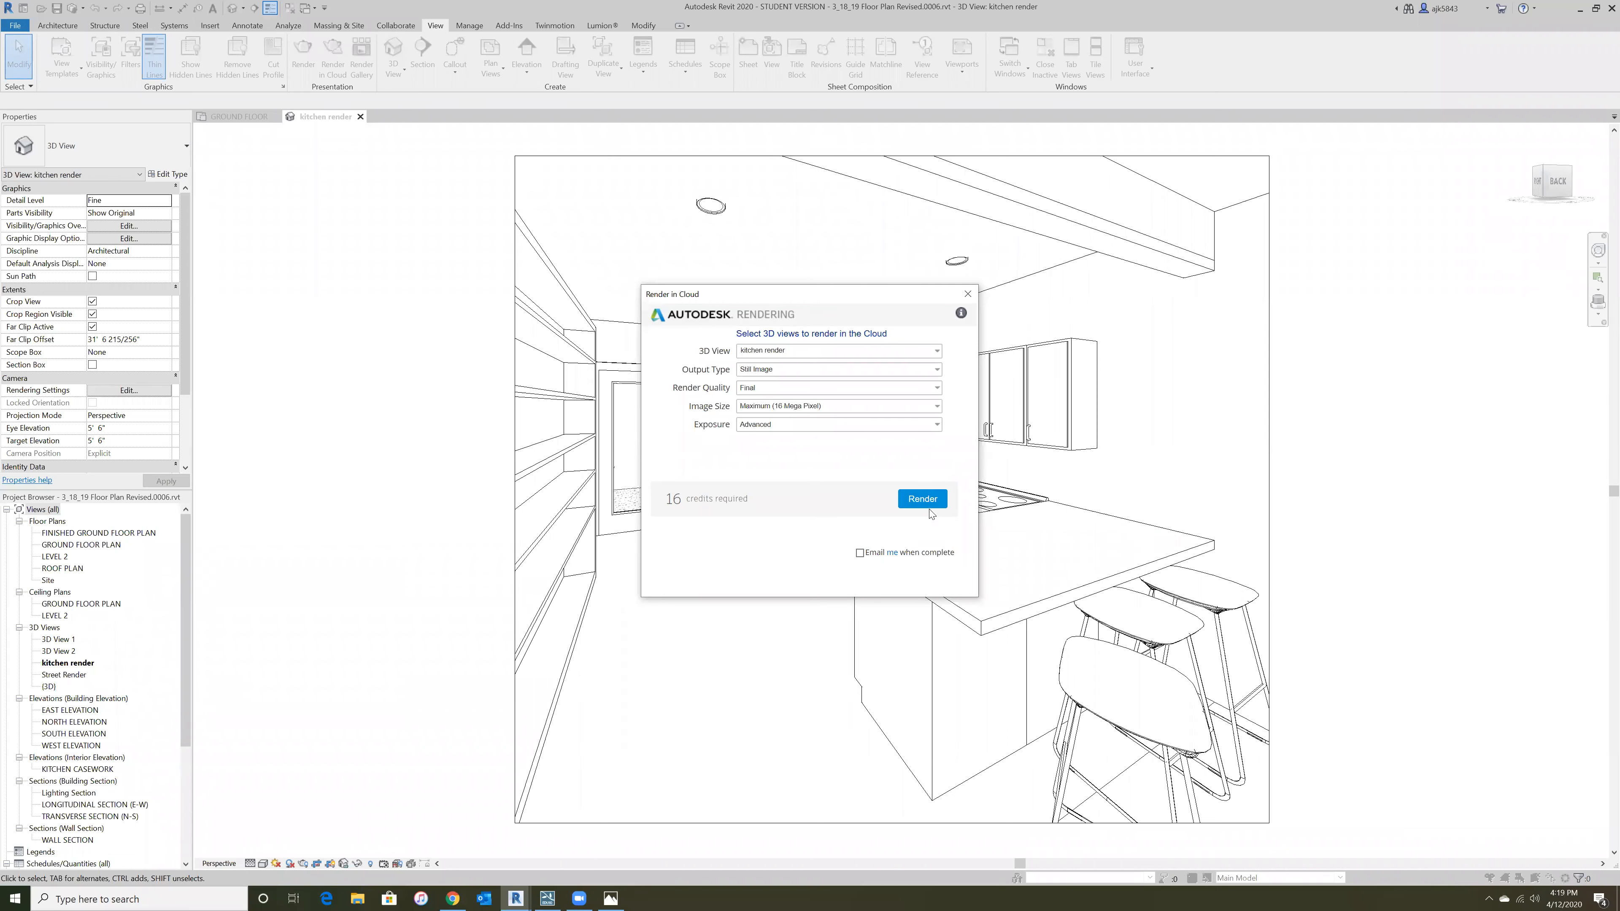
{"action": "left_click", "coordinate": [968, 294]}
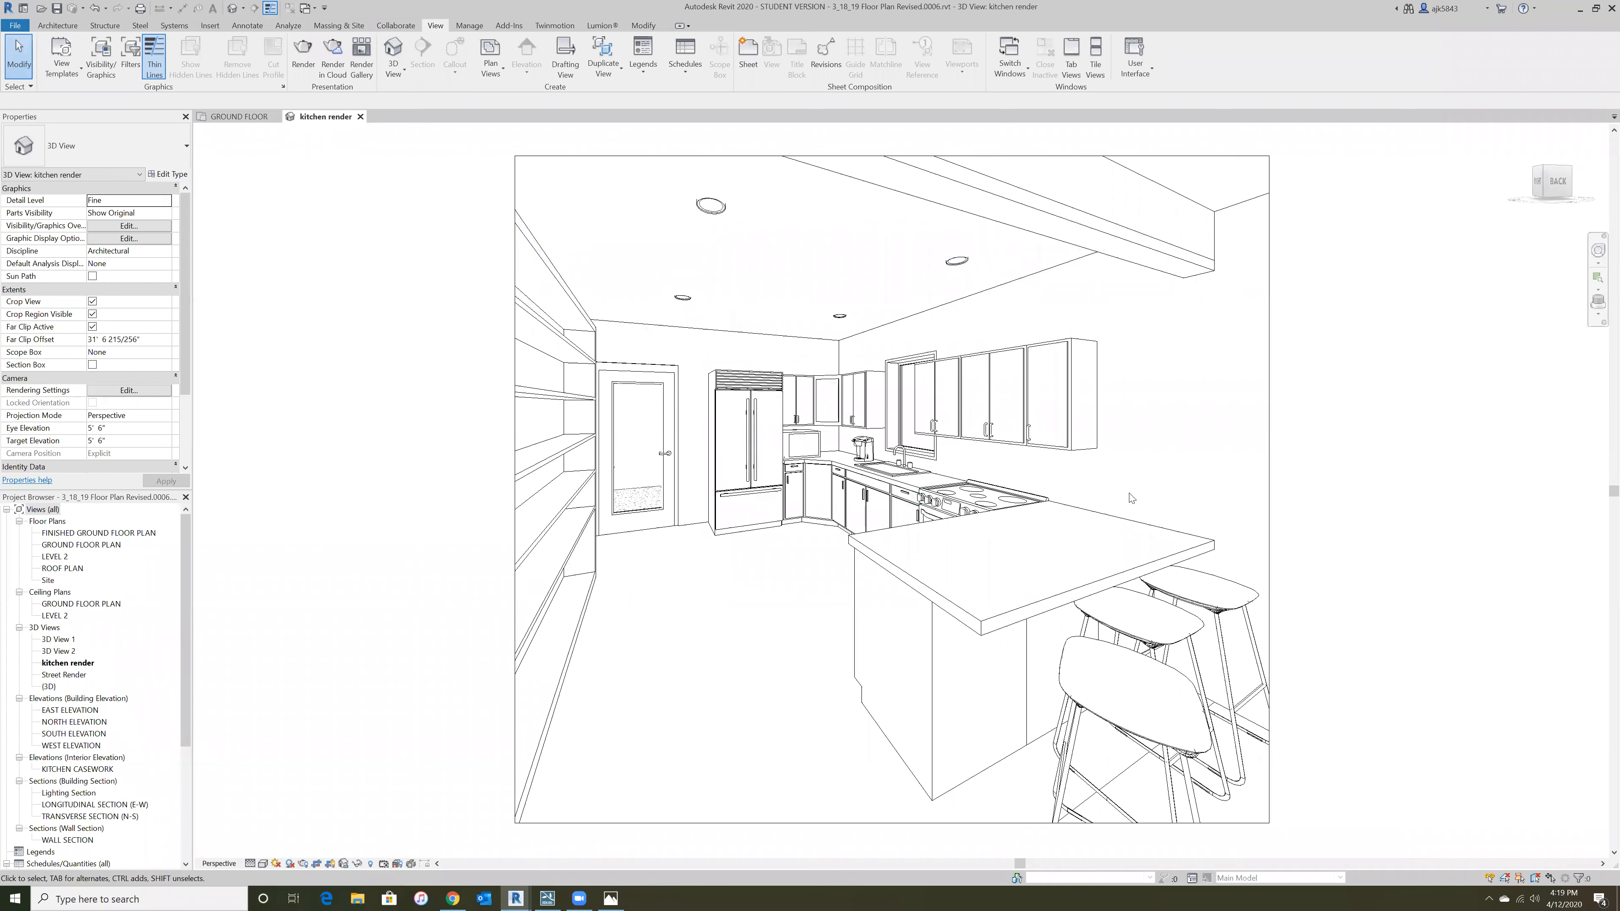
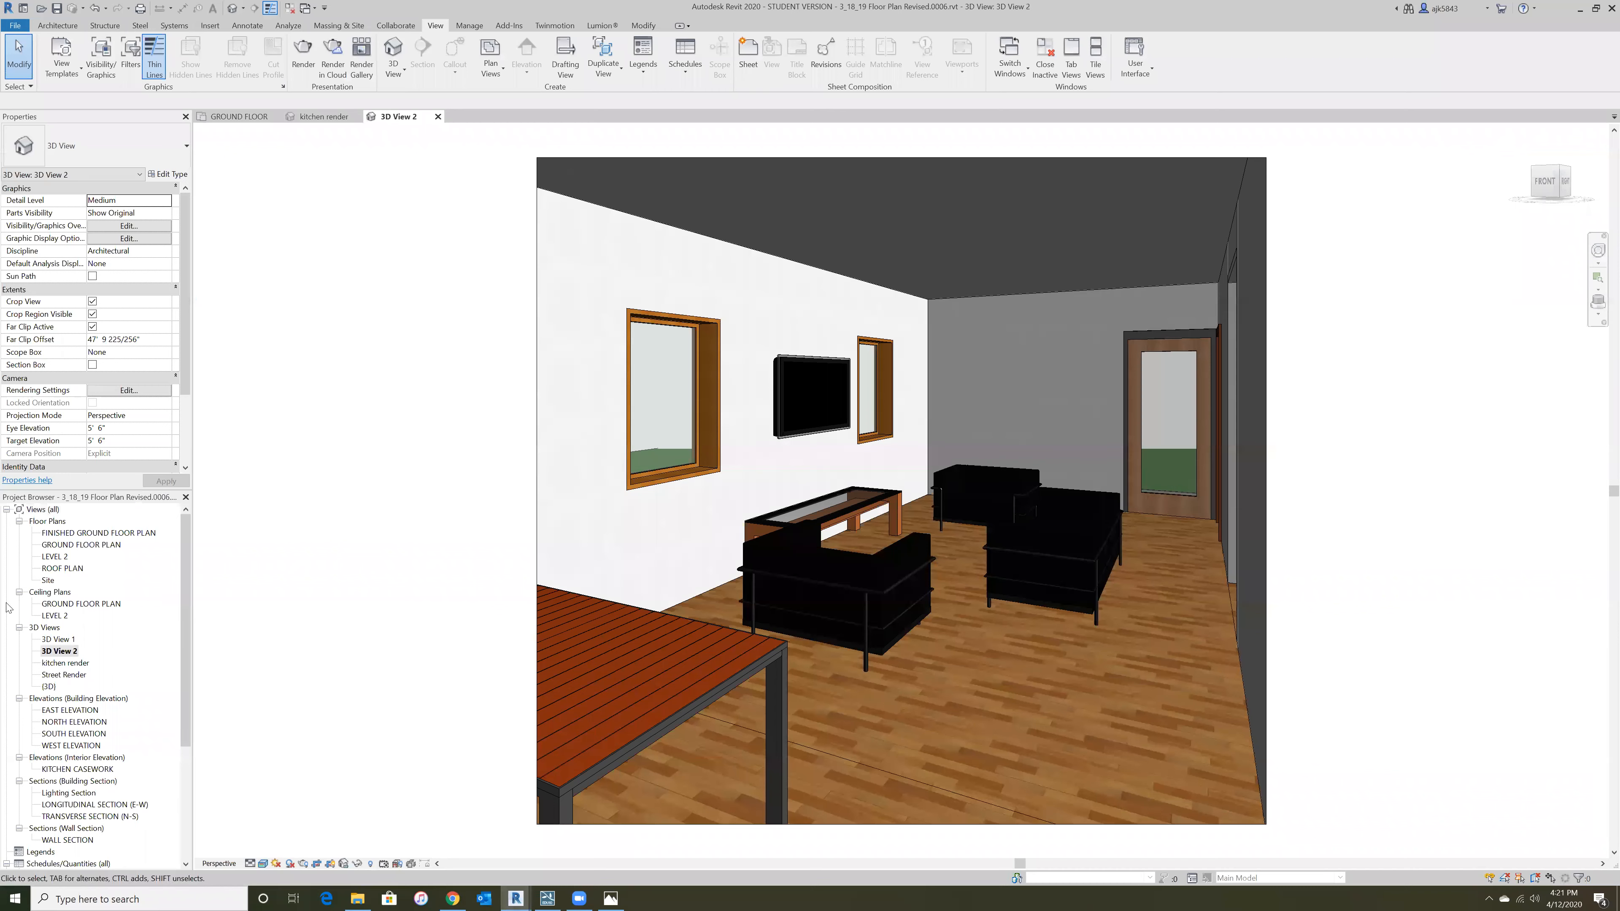
- Open 3D View 1 and compare it with the finished image LivingRoom_Render_Final.jpg from the Downloads folder
{"action": "double_click", "coordinate": [57, 638]}
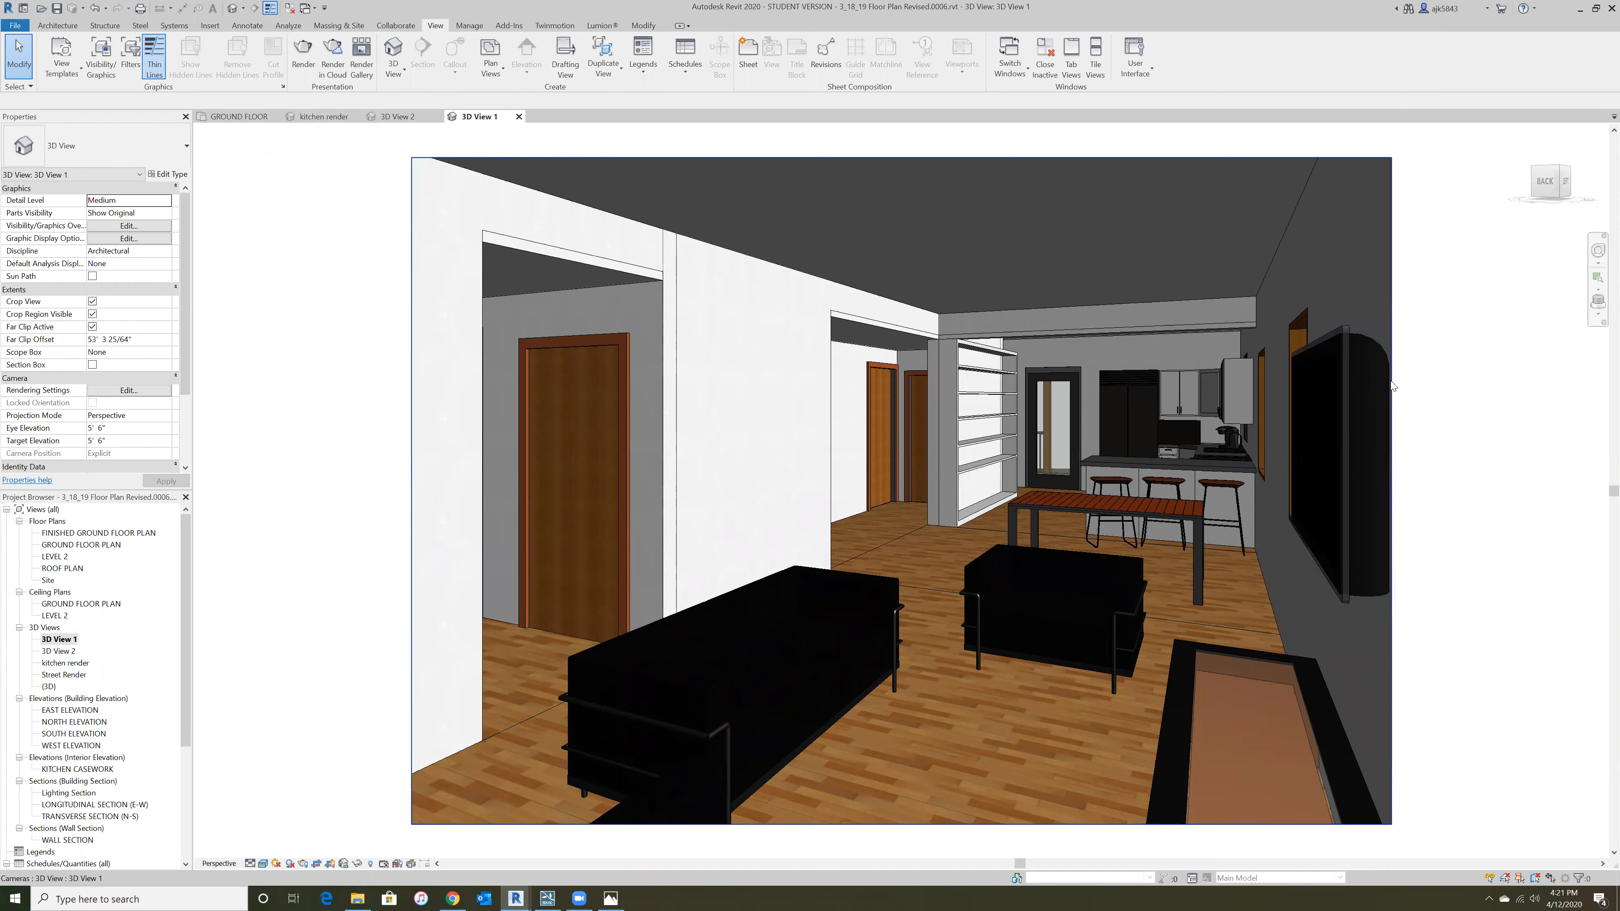
{"action": "left_click", "coordinate": [1581, 9]}
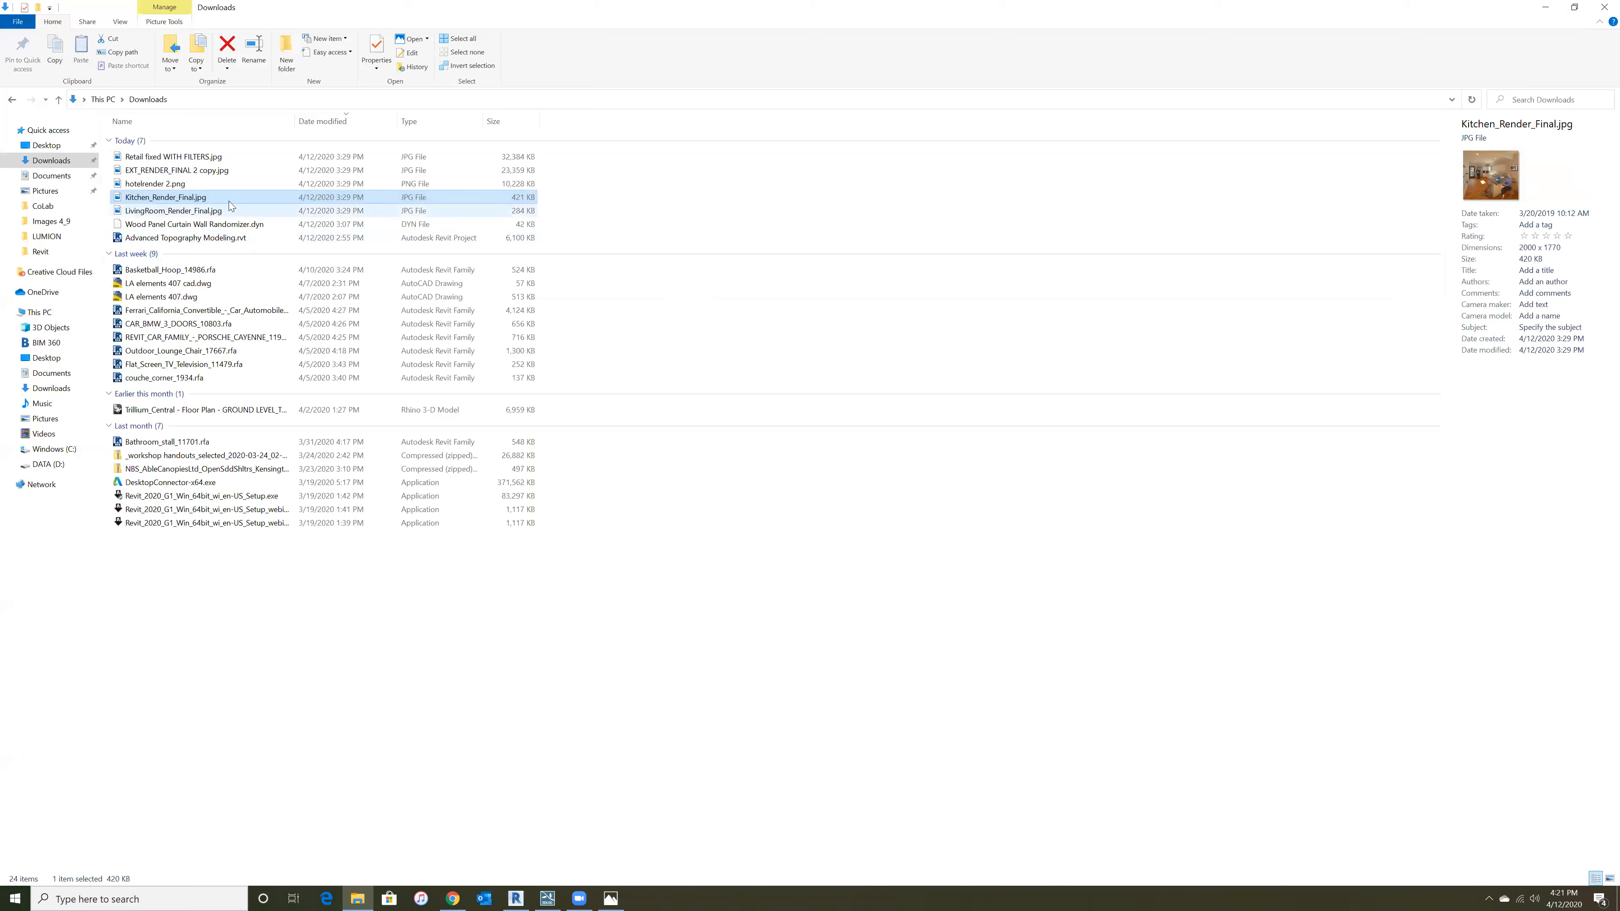
{"action": "double_click", "coordinate": [196, 212]}
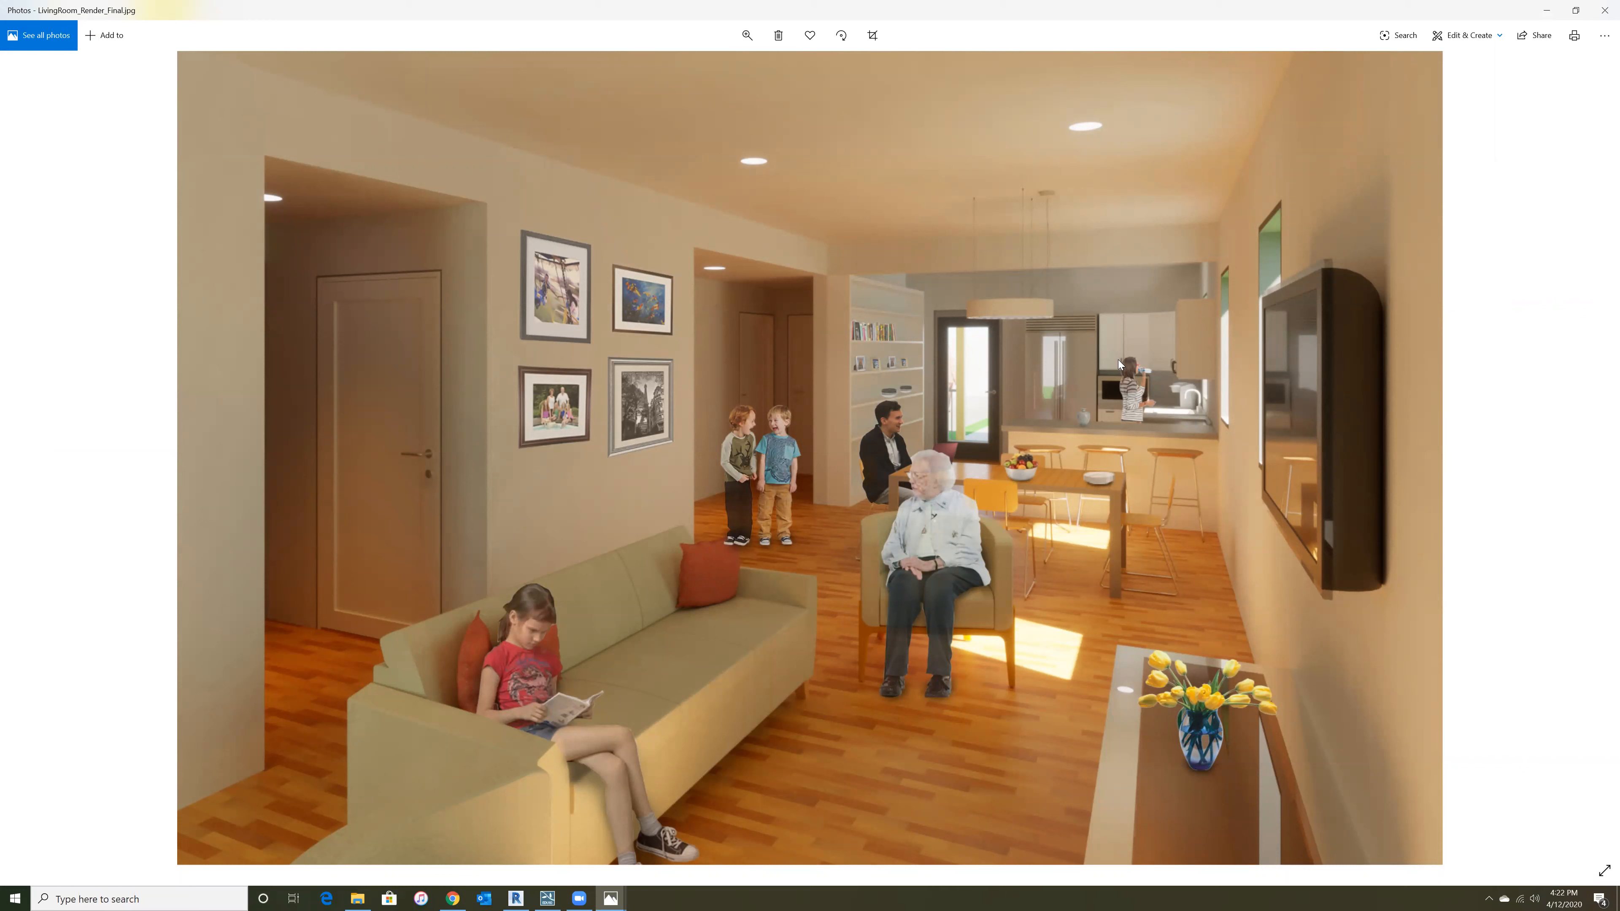
{"action": "left_click", "coordinate": [1602, 7]}
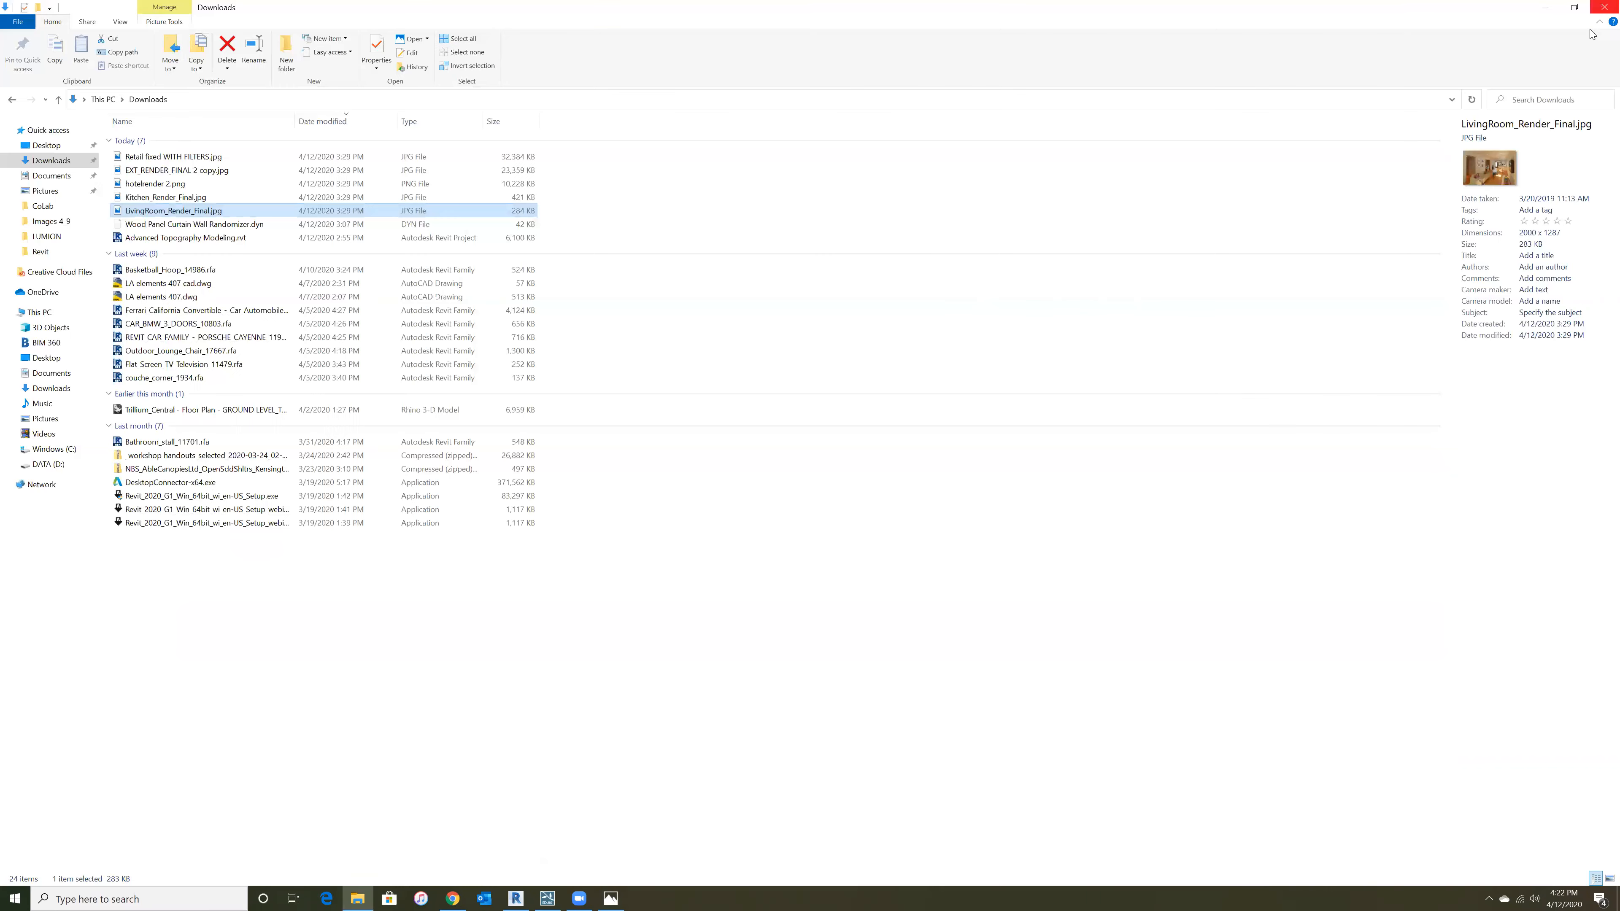
- Close the cloud rendering browser window, switch to Revit and close Dynamo without saving Wood Panel Curtain Wall Randomizer.dyn
{"action": "left_click", "coordinate": [1543, 6]}
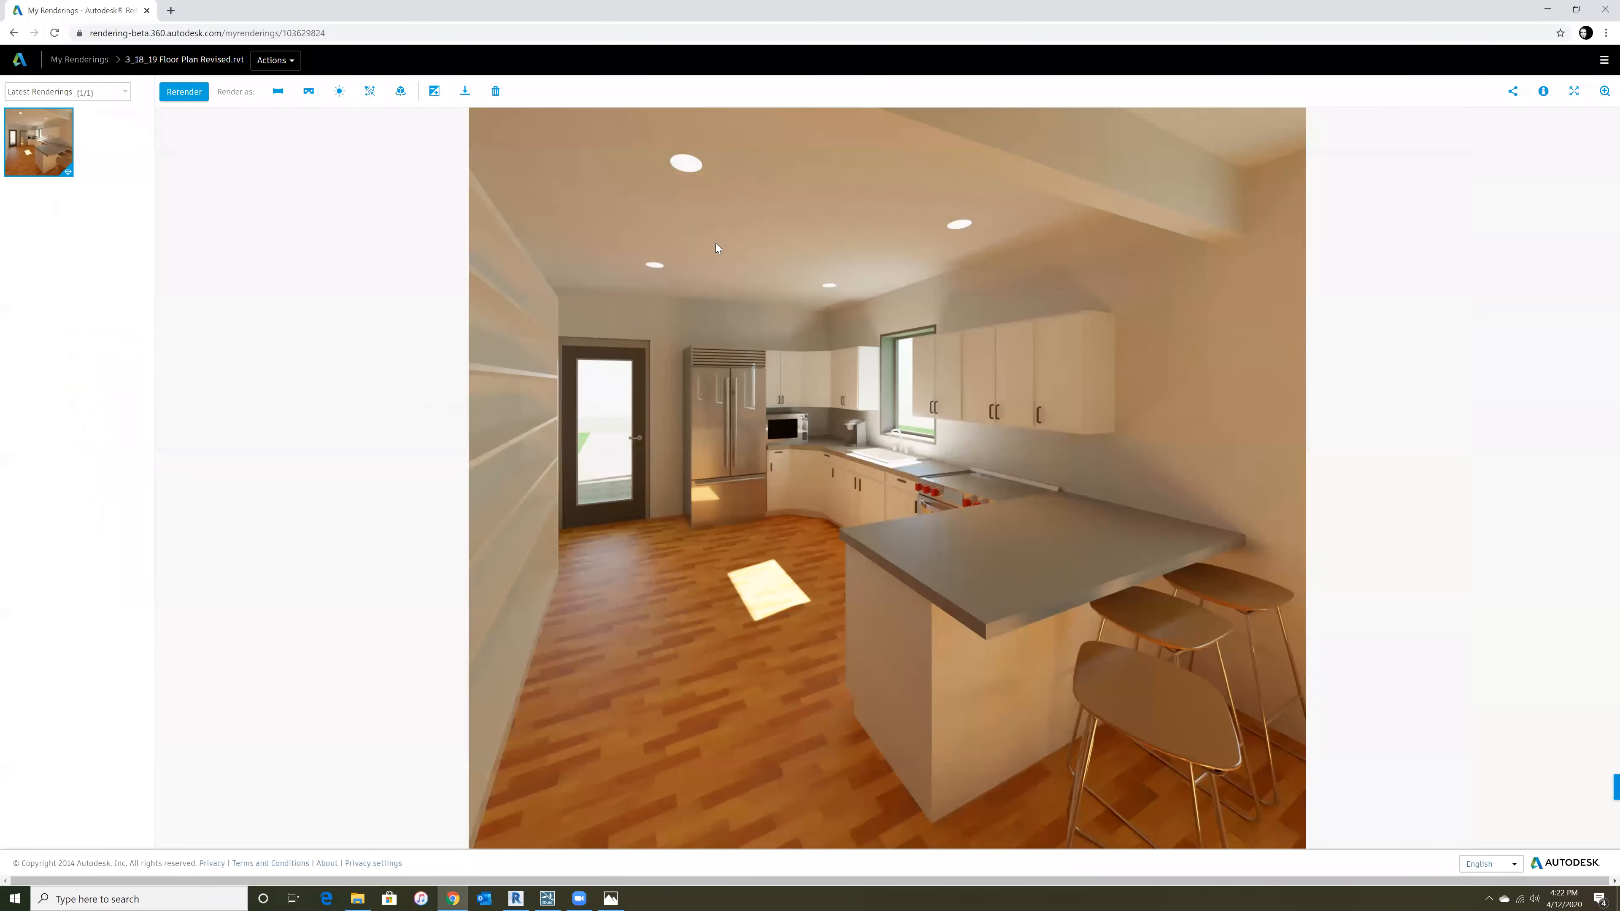
{"action": "left_click", "coordinate": [1602, 6]}
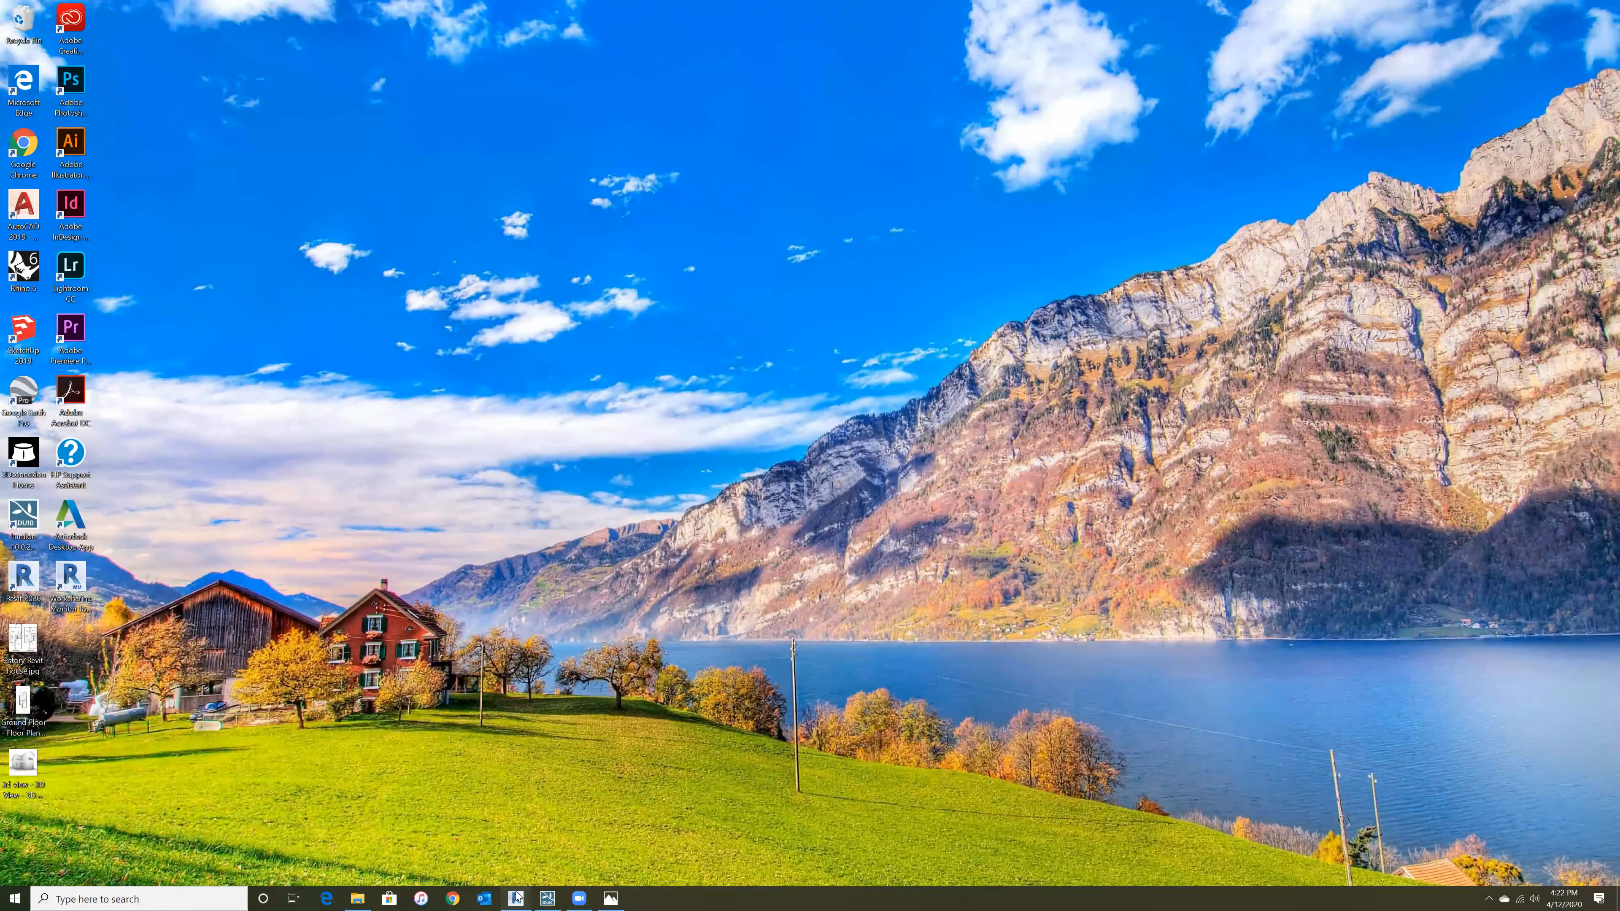
{"action": "left_click", "coordinate": [517, 896]}
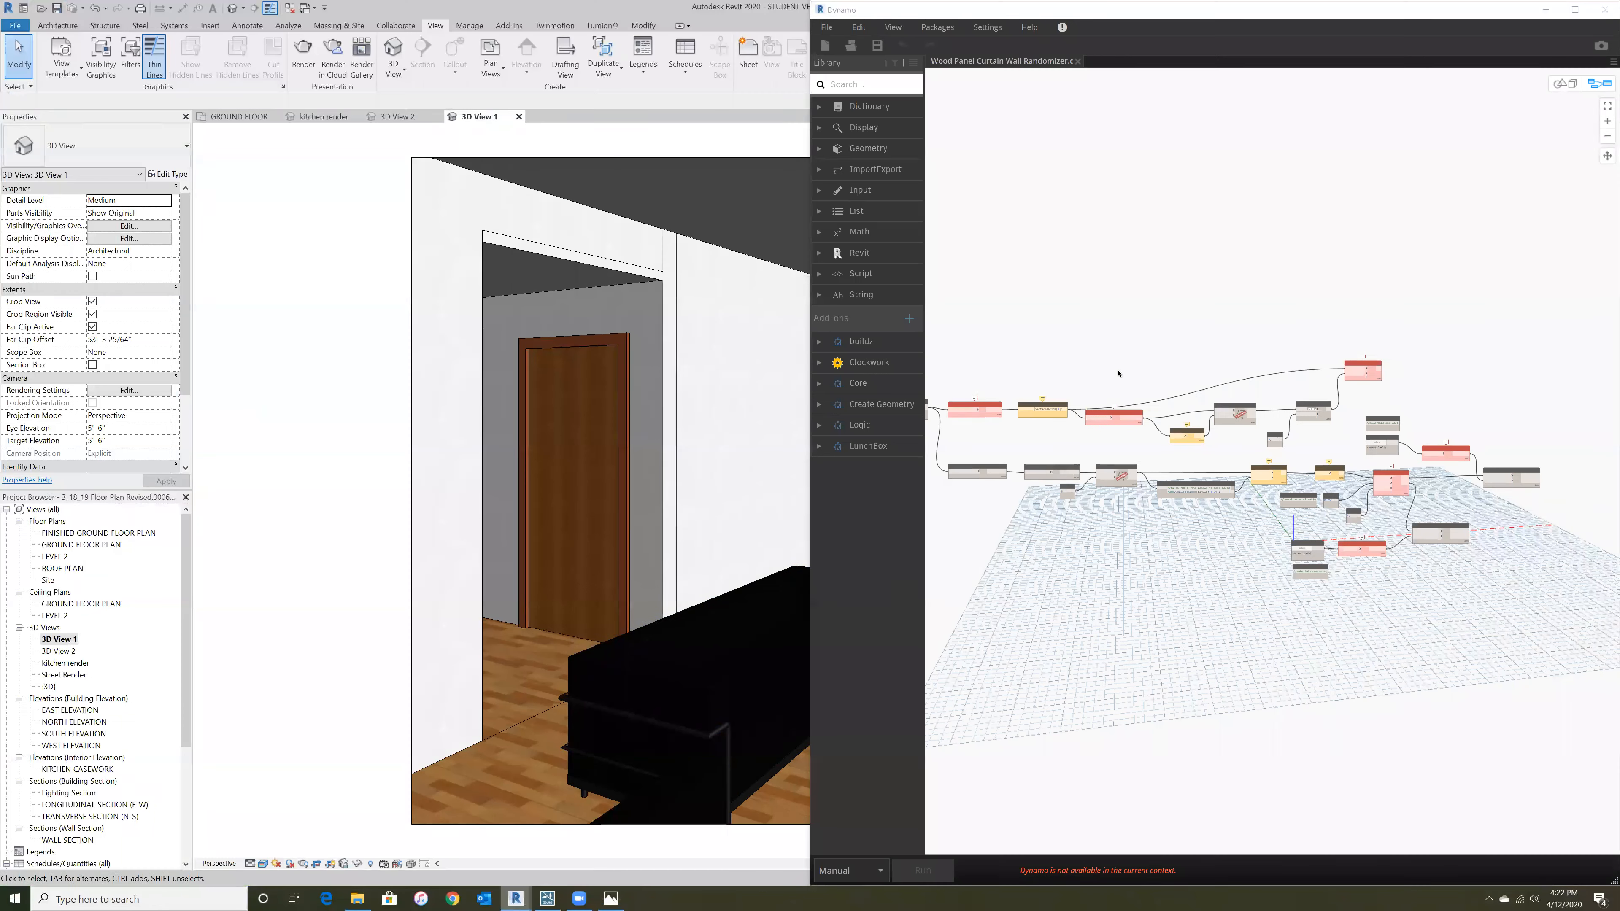
{"action": "left_click", "coordinate": [1602, 11]}
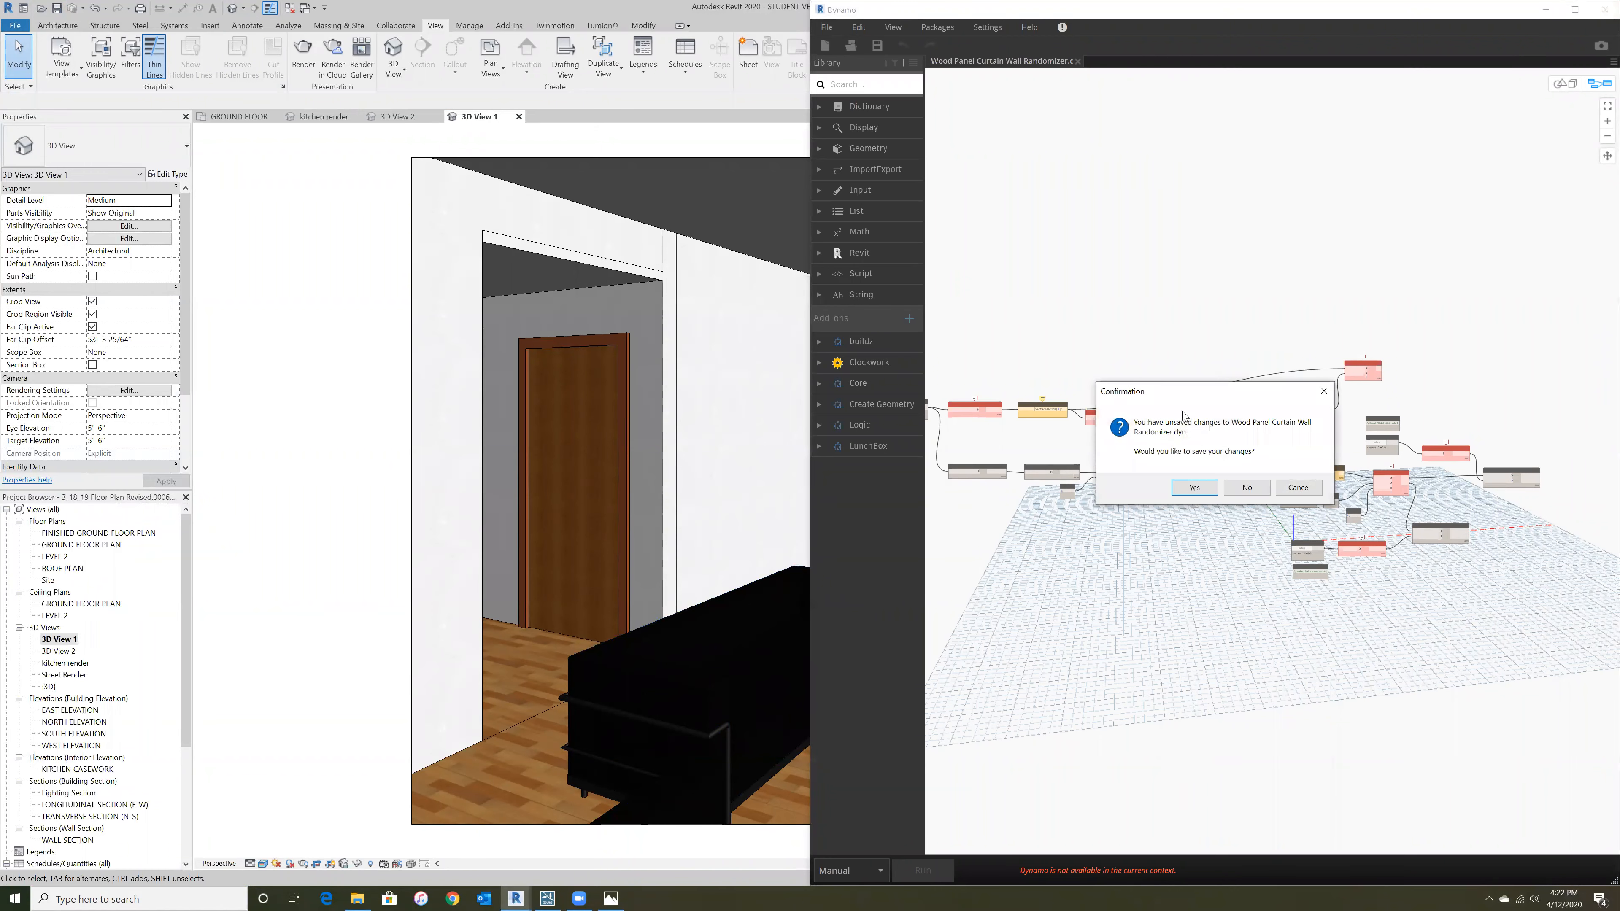
{"action": "left_click", "coordinate": [1261, 491]}
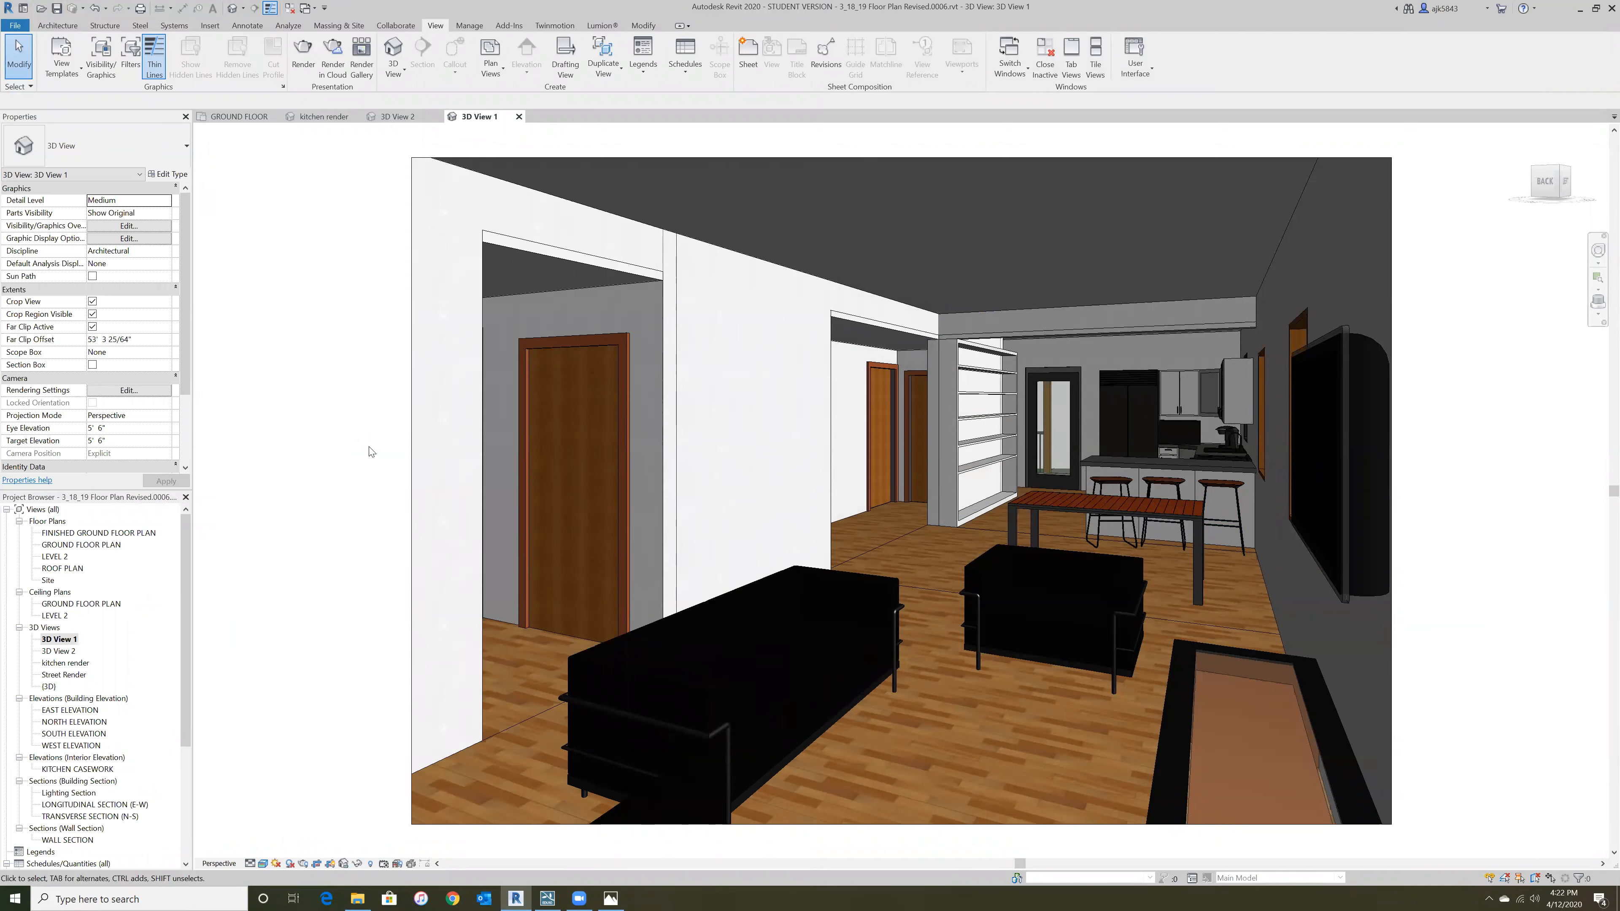
- Close the 3D View 1, 3D View 2 and kitchen render views, discarding the changes to 3_18_19 Floor Plan Revised.0006.rvt
{"action": "left_click", "coordinate": [518, 116]}
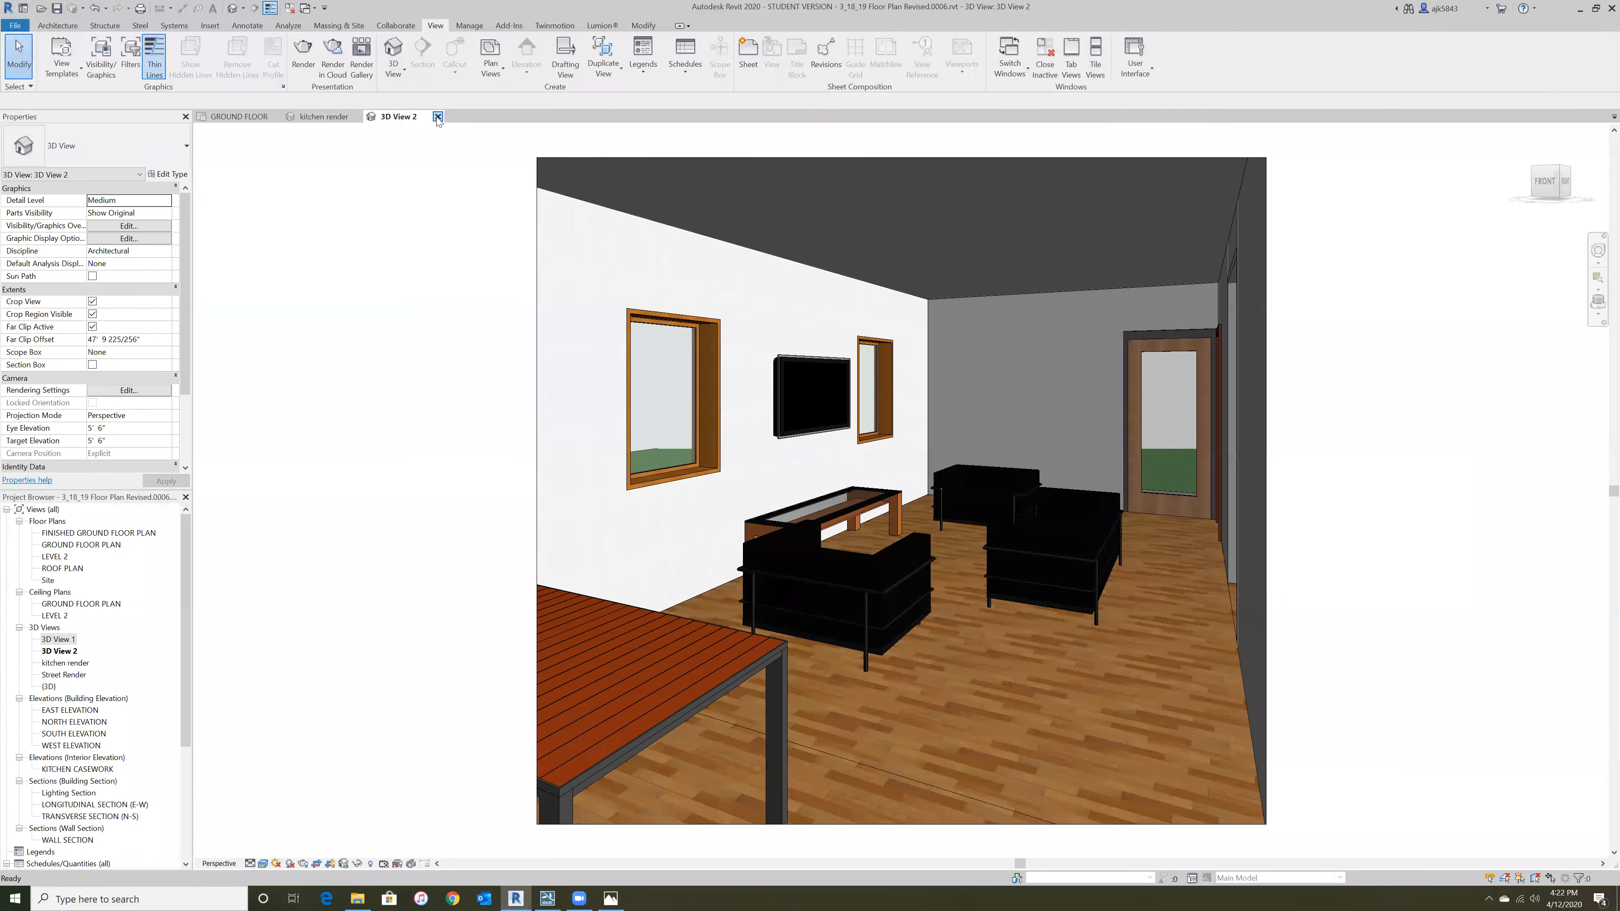
{"action": "left_click", "coordinate": [437, 116]}
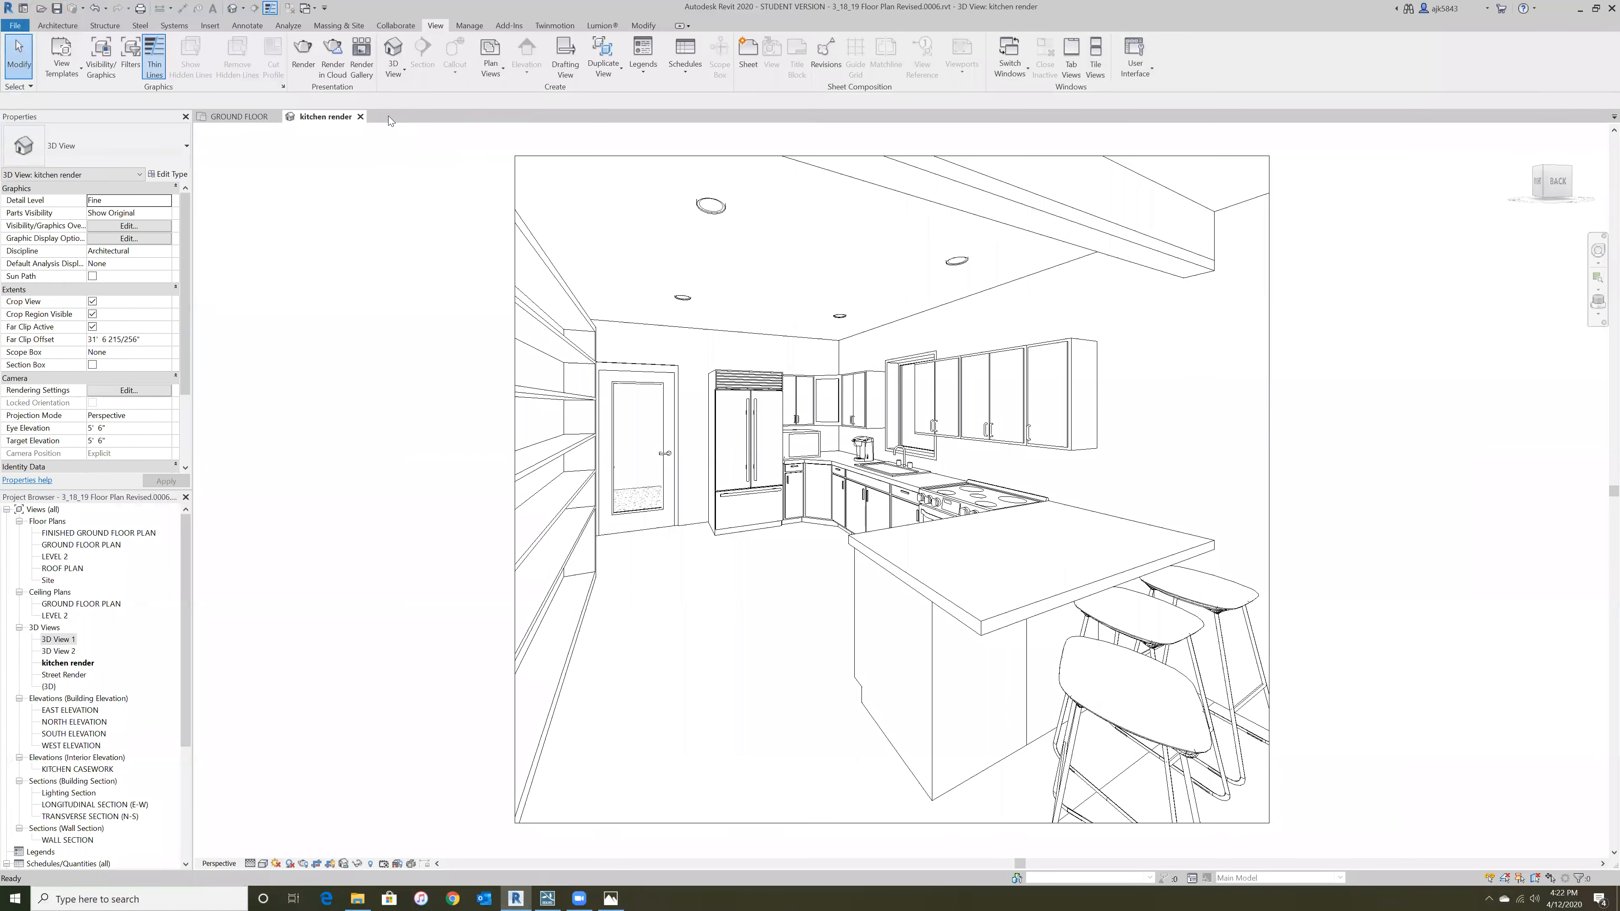
{"action": "left_click", "coordinate": [360, 117]}
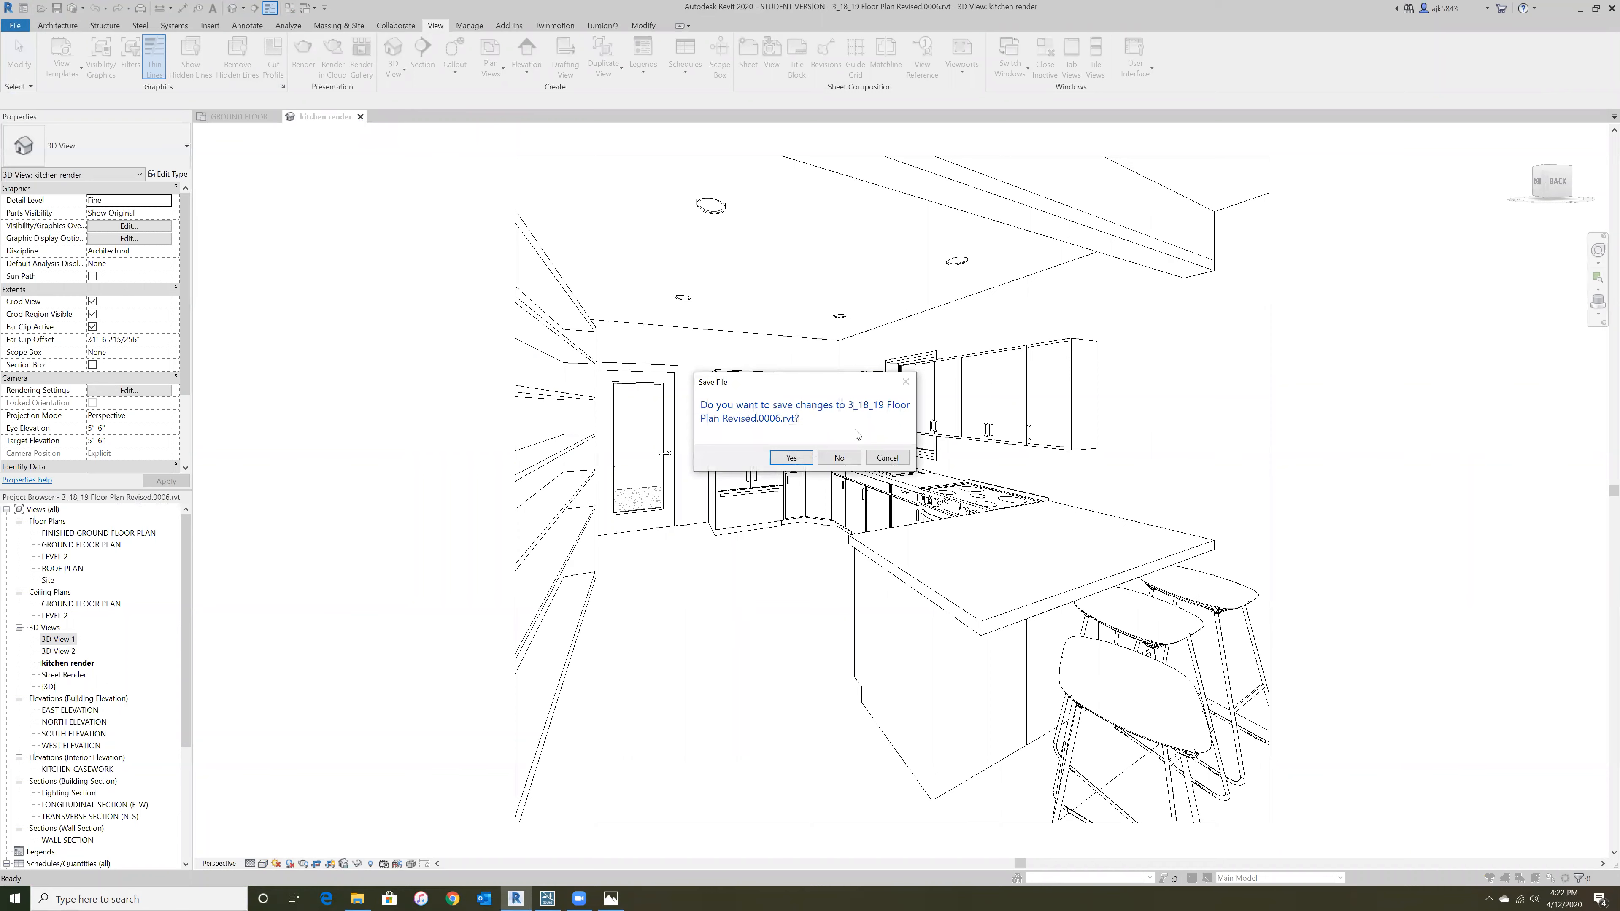
{"action": "left_click", "coordinate": [842, 456]}
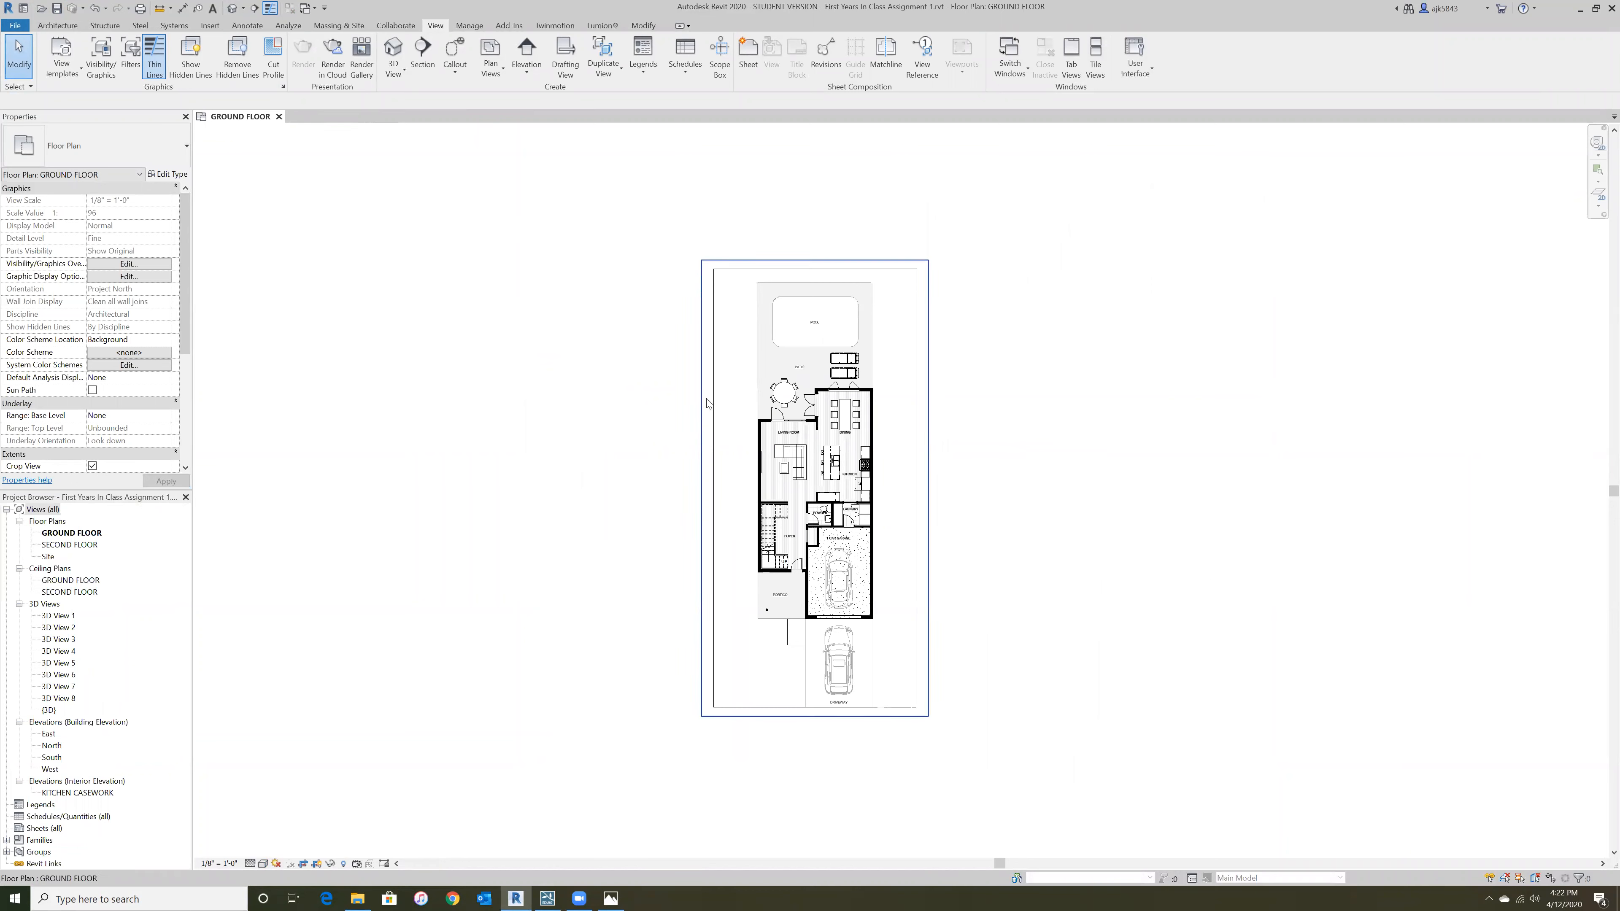
- Switch to Chrome, search the web for lumion, look at the lumion.com home page and close the browser
{"action": "left_click", "coordinate": [454, 898]}
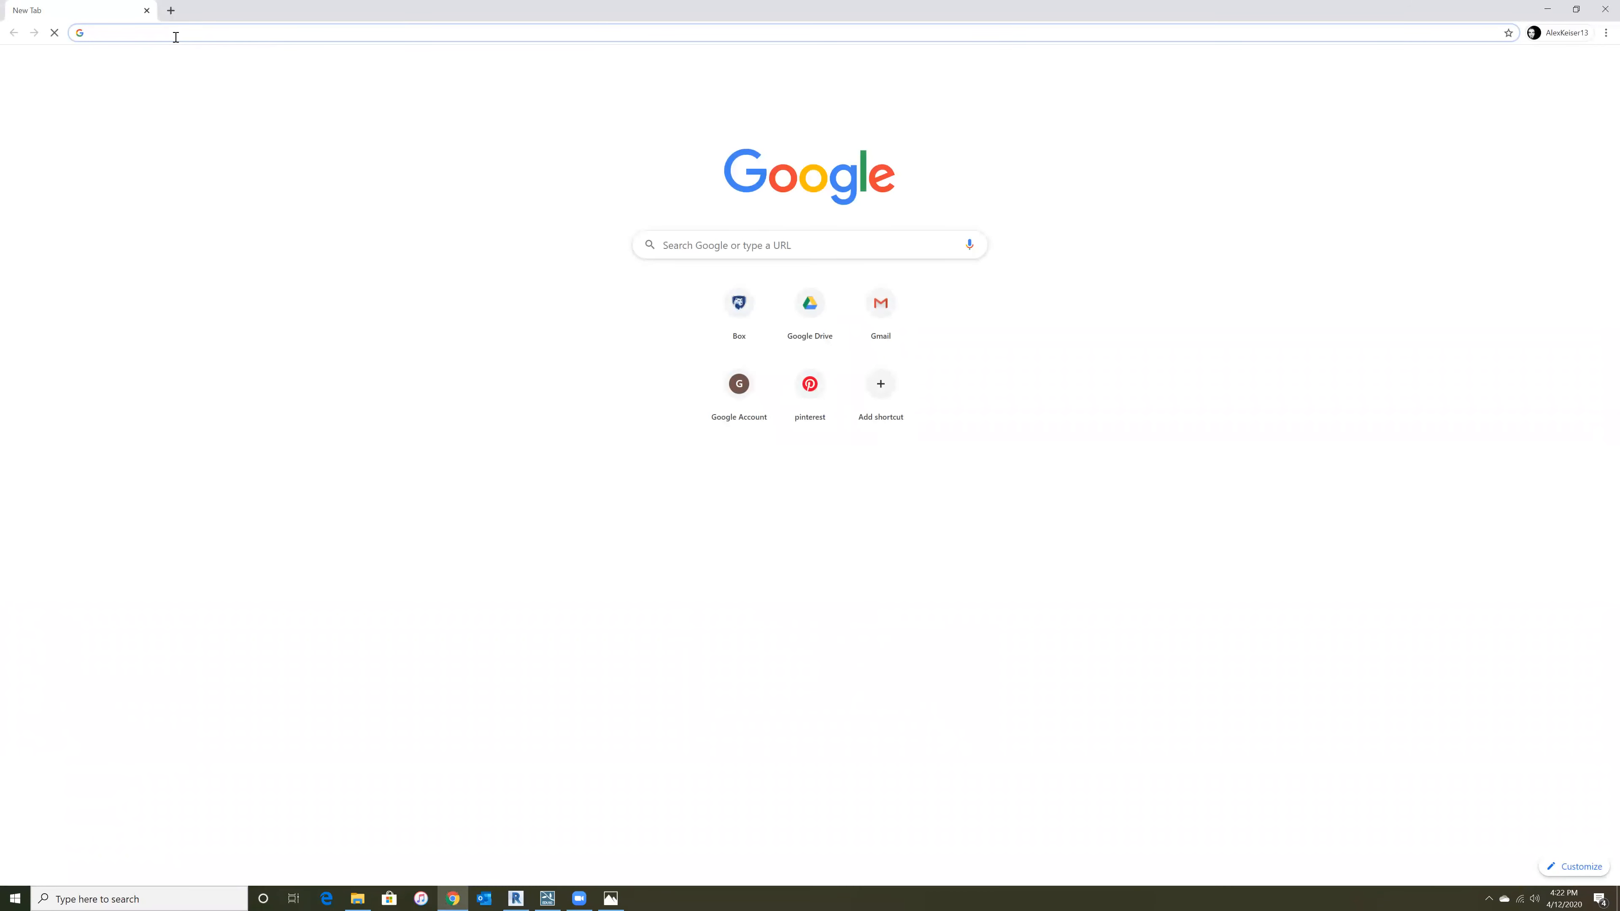
{"action": "type", "text": "lumion"}
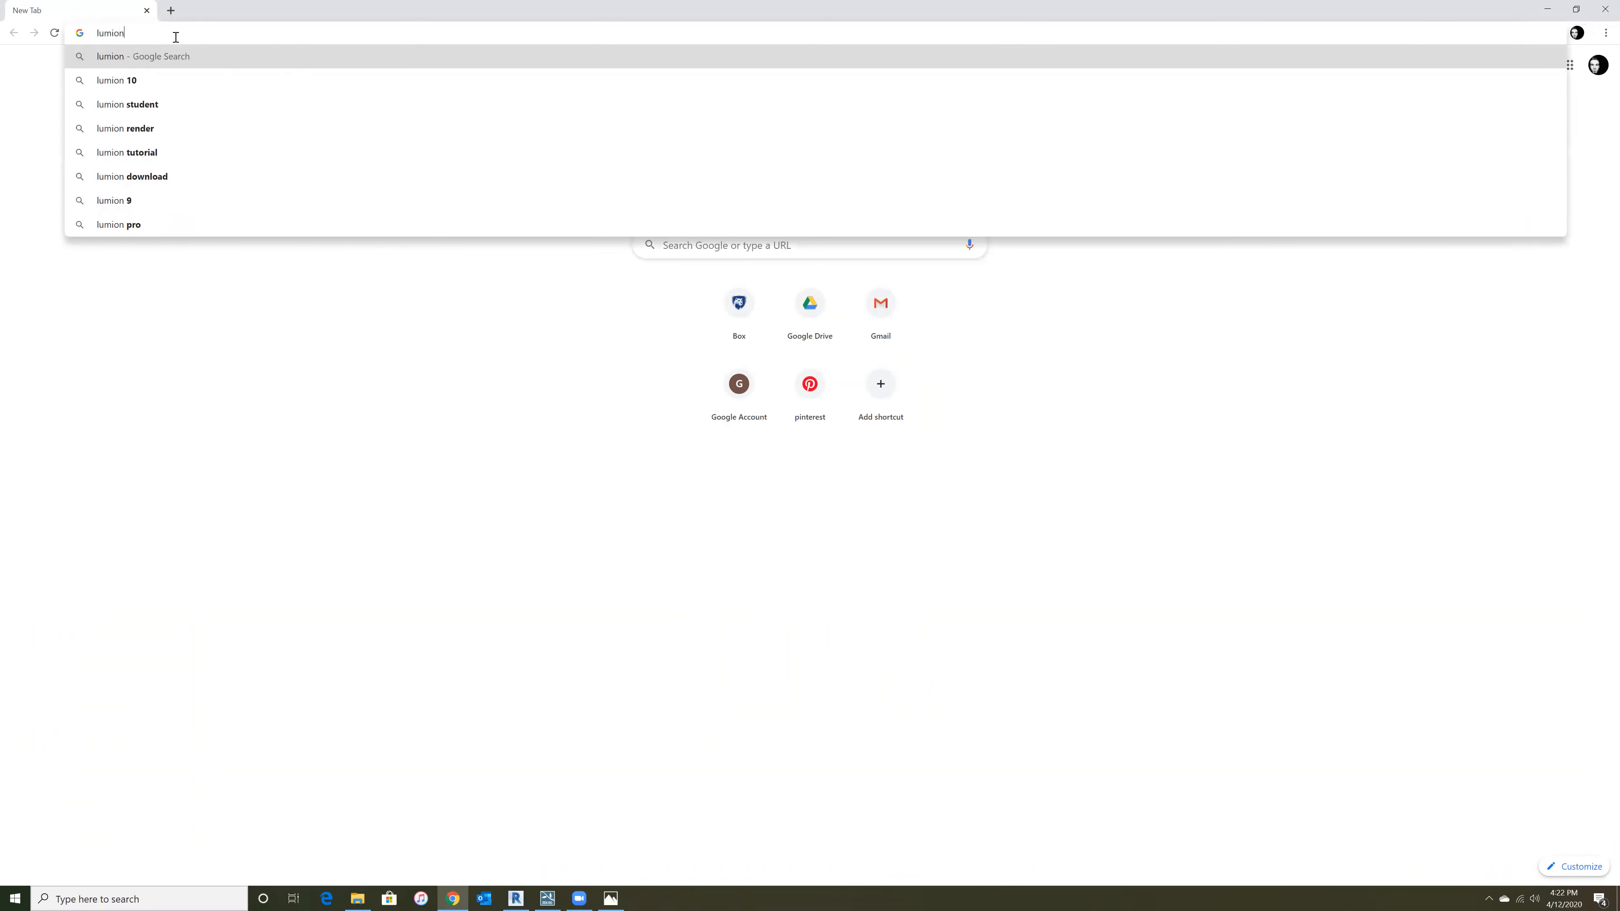
{"action": "key", "text": "Return"}
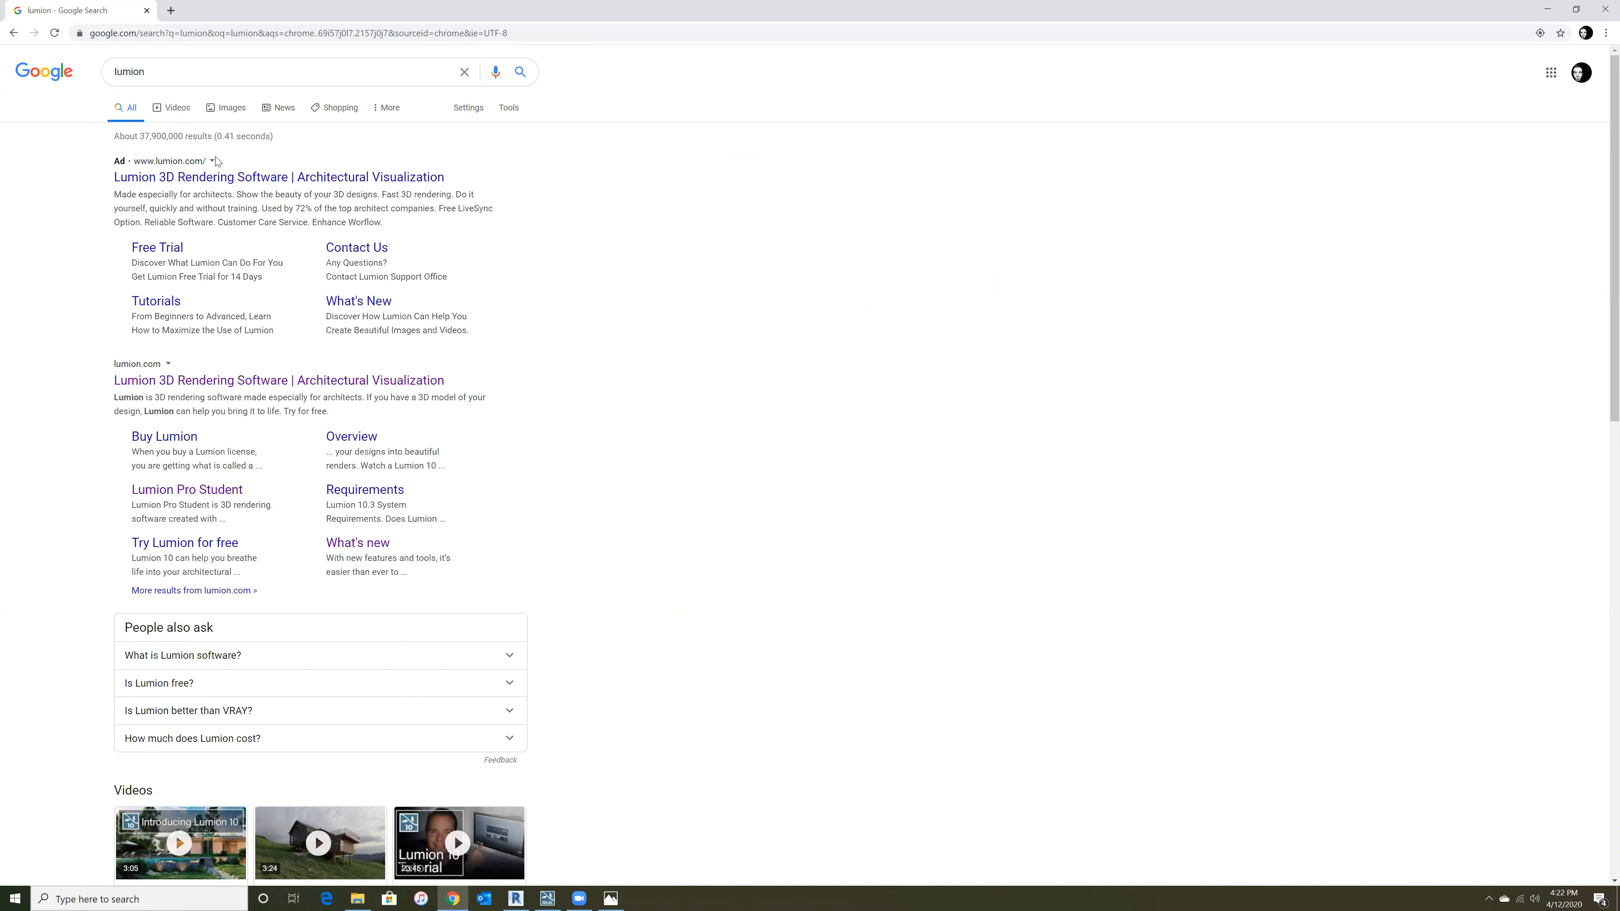
{"action": "left_click", "coordinate": [217, 383]}
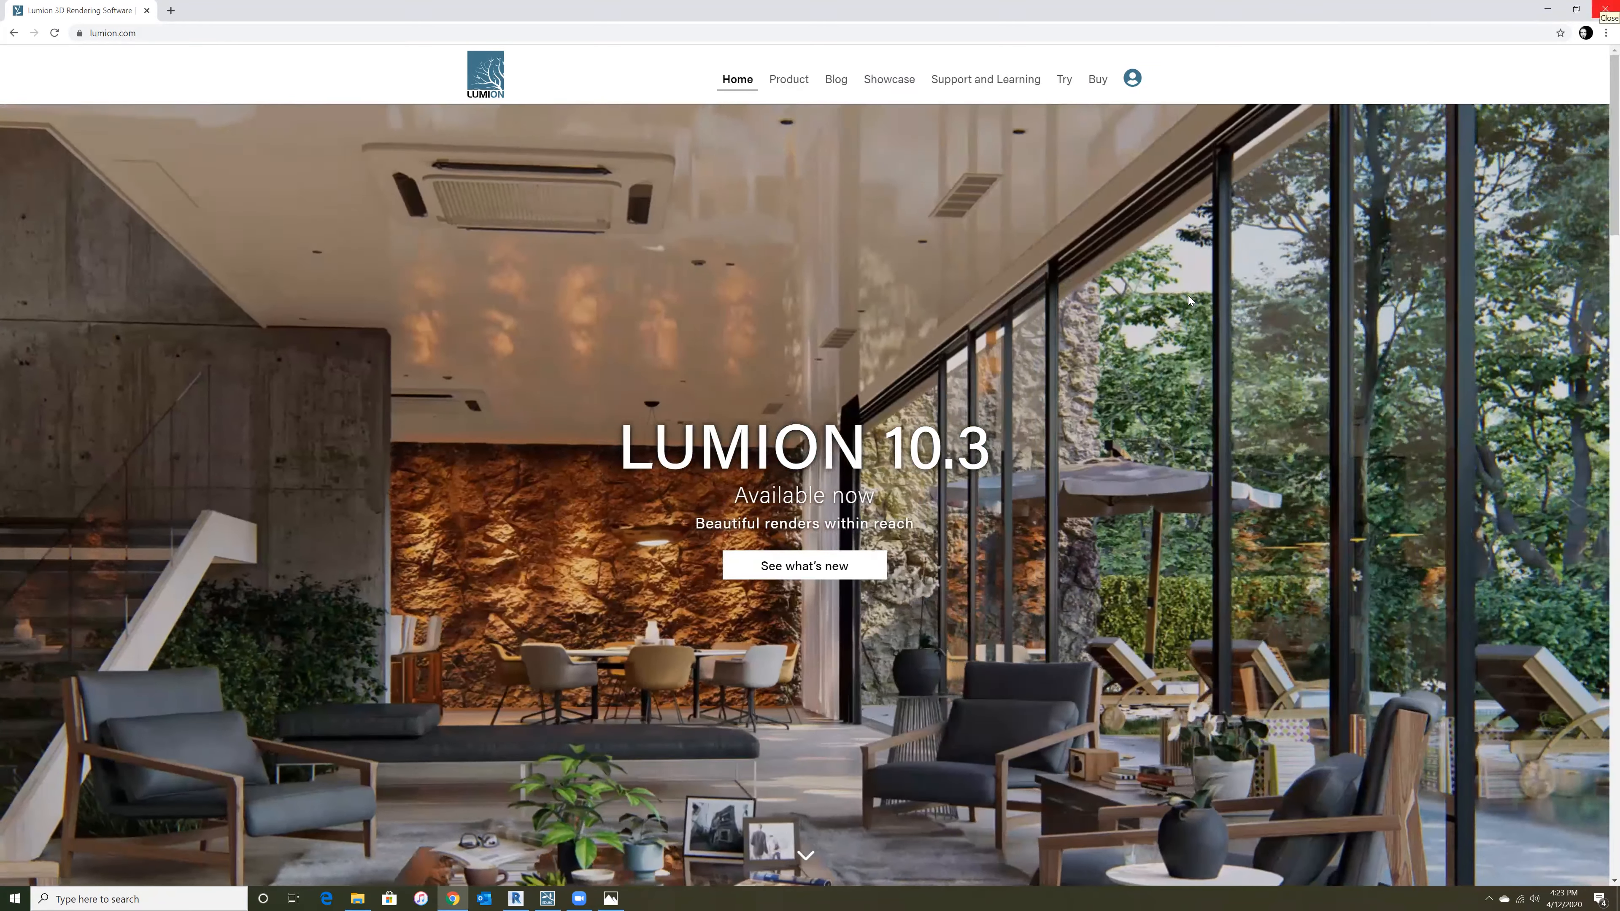
{"action": "left_click", "coordinate": [1603, 8]}
- Open the {3D} view of First Years In Class Assignment 1 and start Lumion LiveSync for the house model
{"action": "scroll", "coordinate": [845, 490], "scroll_direction": "up", "scroll_amount": 1}
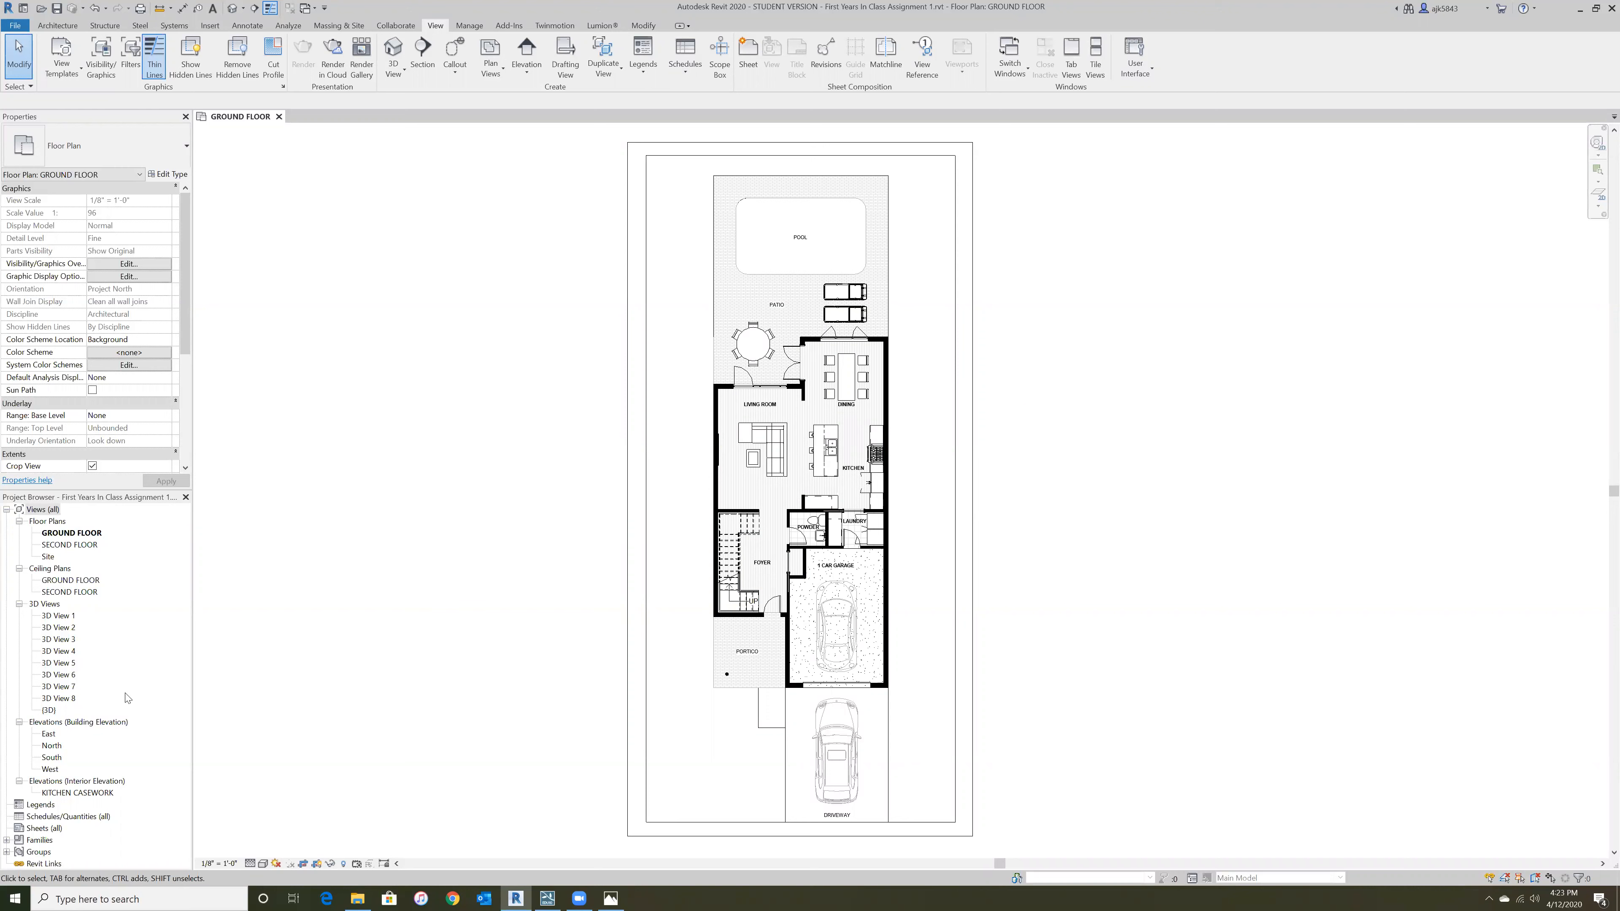
{"action": "double_click", "coordinate": [50, 711]}
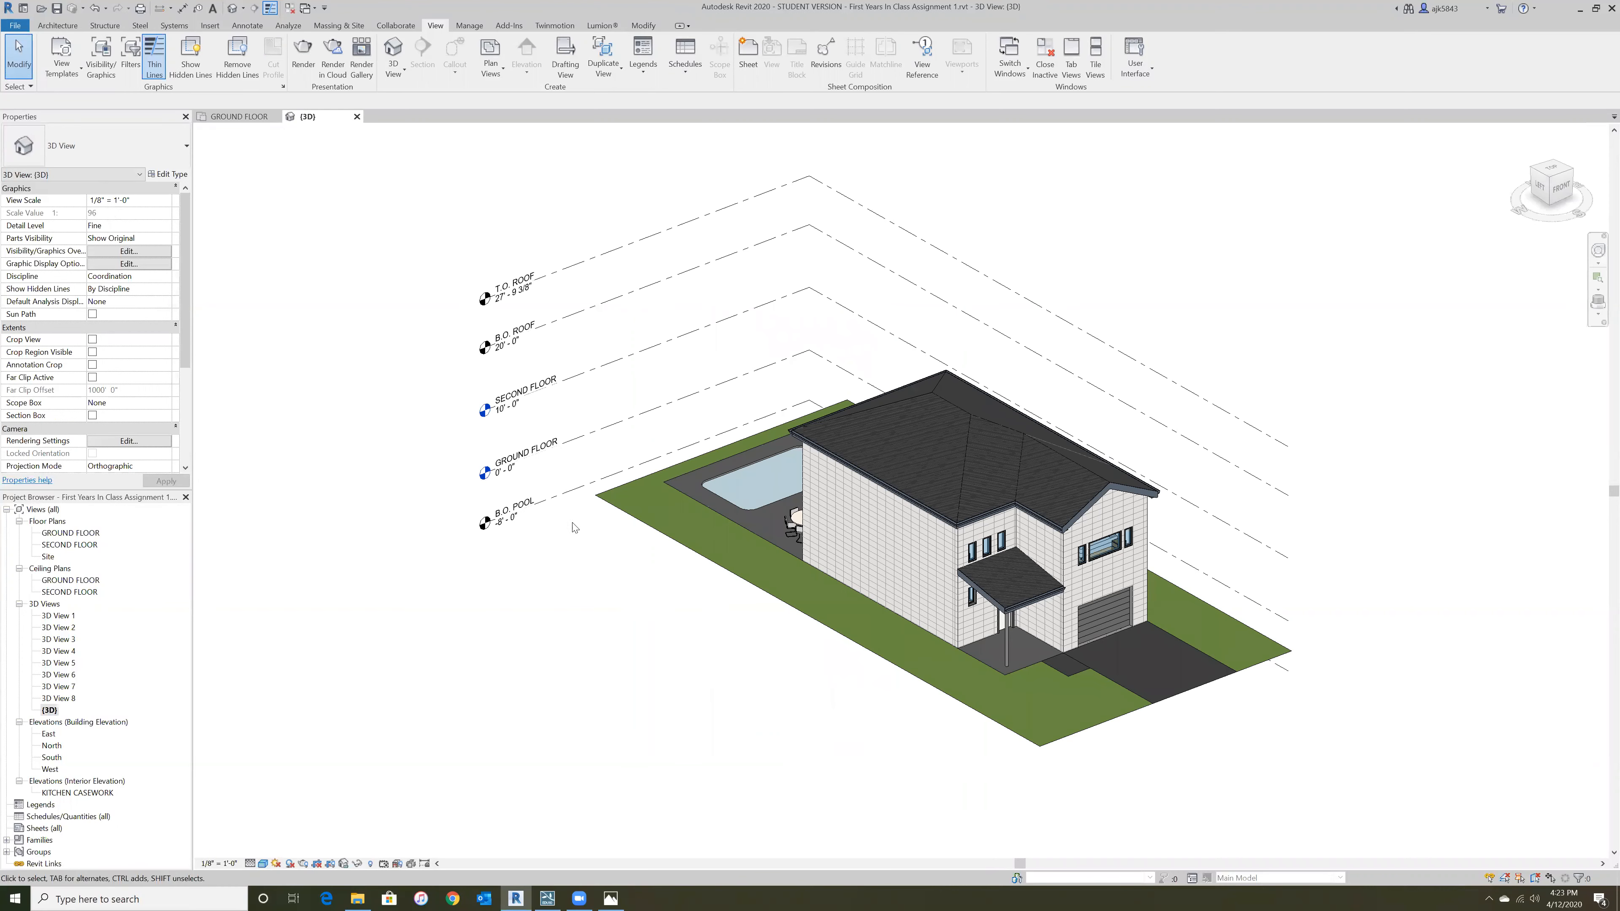
{"action": "scroll", "coordinate": [548, 451], "scroll_direction": "down", "scroll_amount": 2}
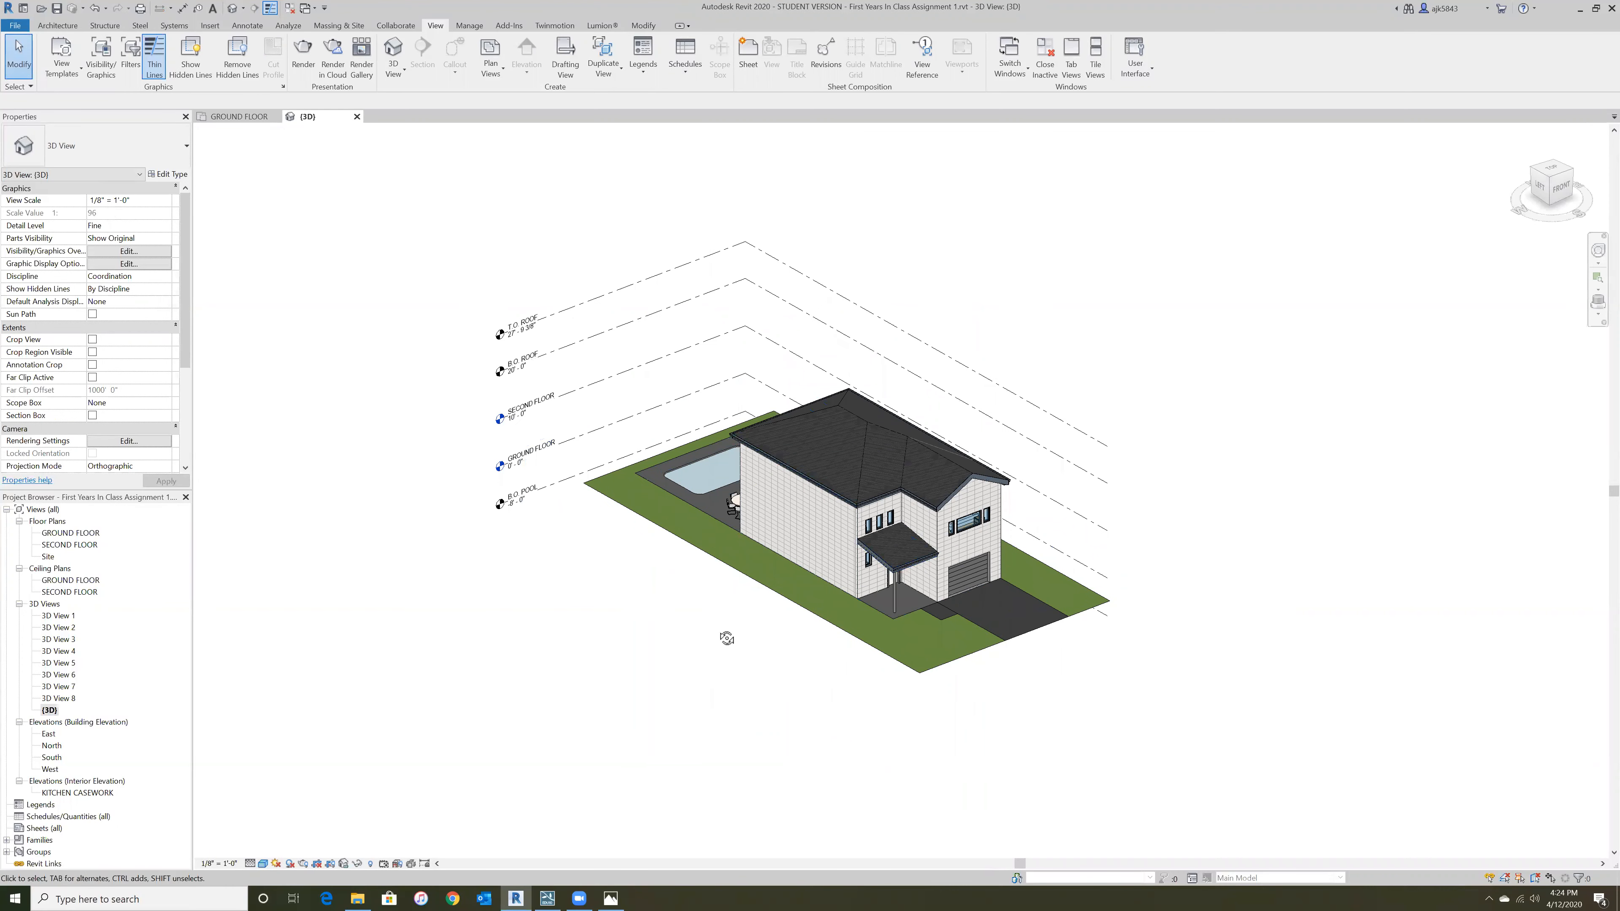
{"action": "middle_click_drag", "start_coordinate": [724, 640], "coordinate": [770, 632], "text": "shift"}
{"action": "scroll", "coordinate": [913, 510], "scroll_direction": "up", "scroll_amount": 4}
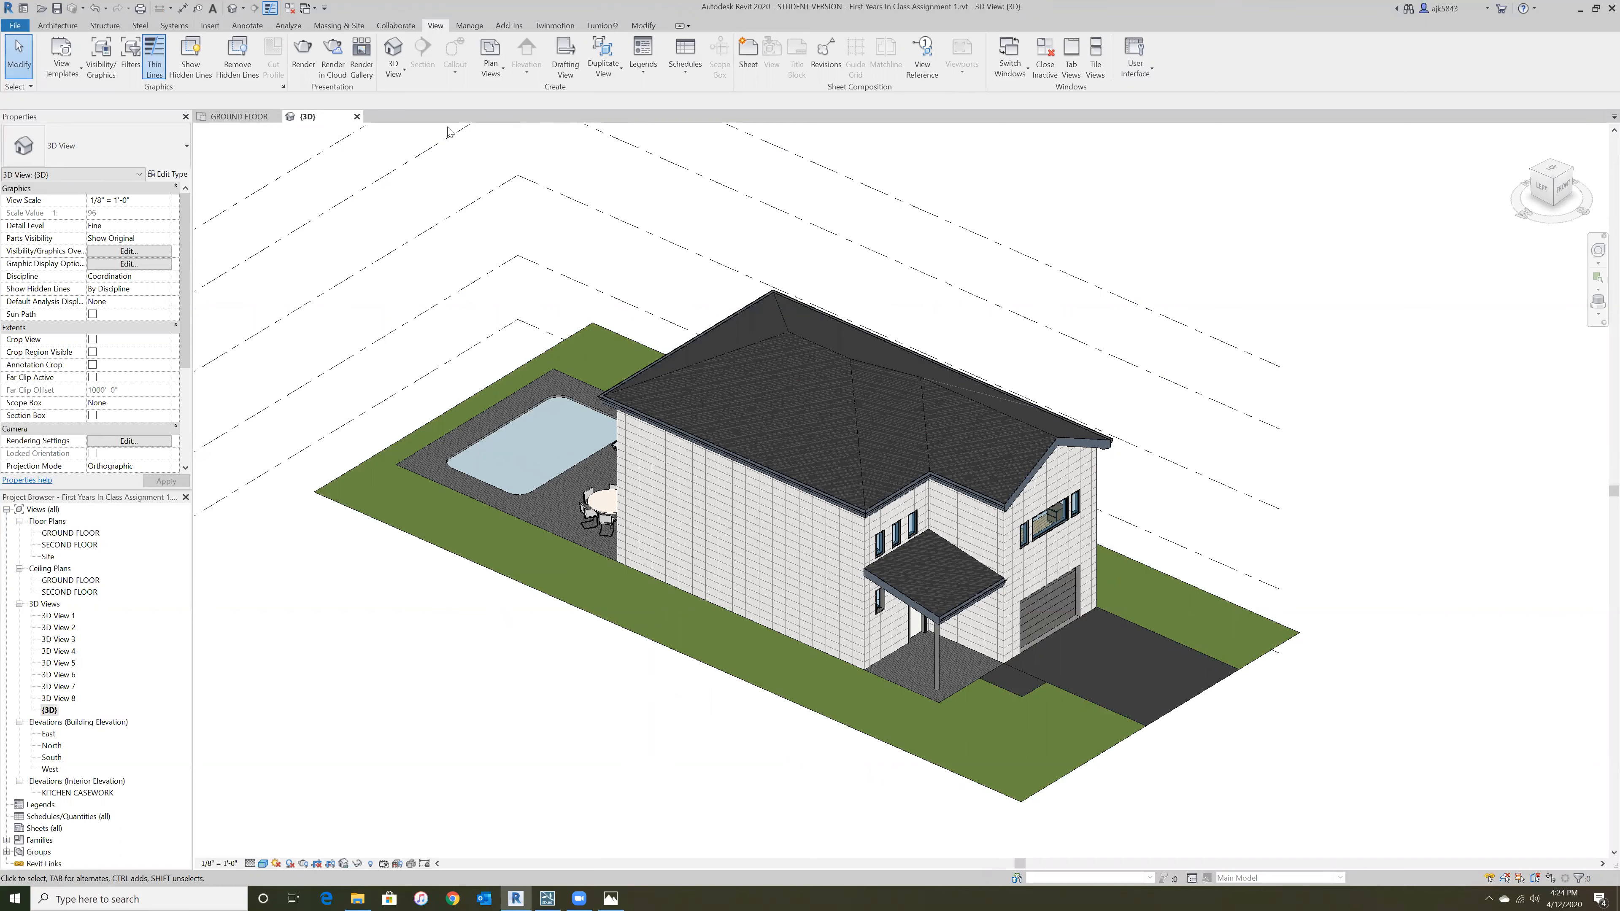
{"action": "left_click", "coordinate": [603, 27]}
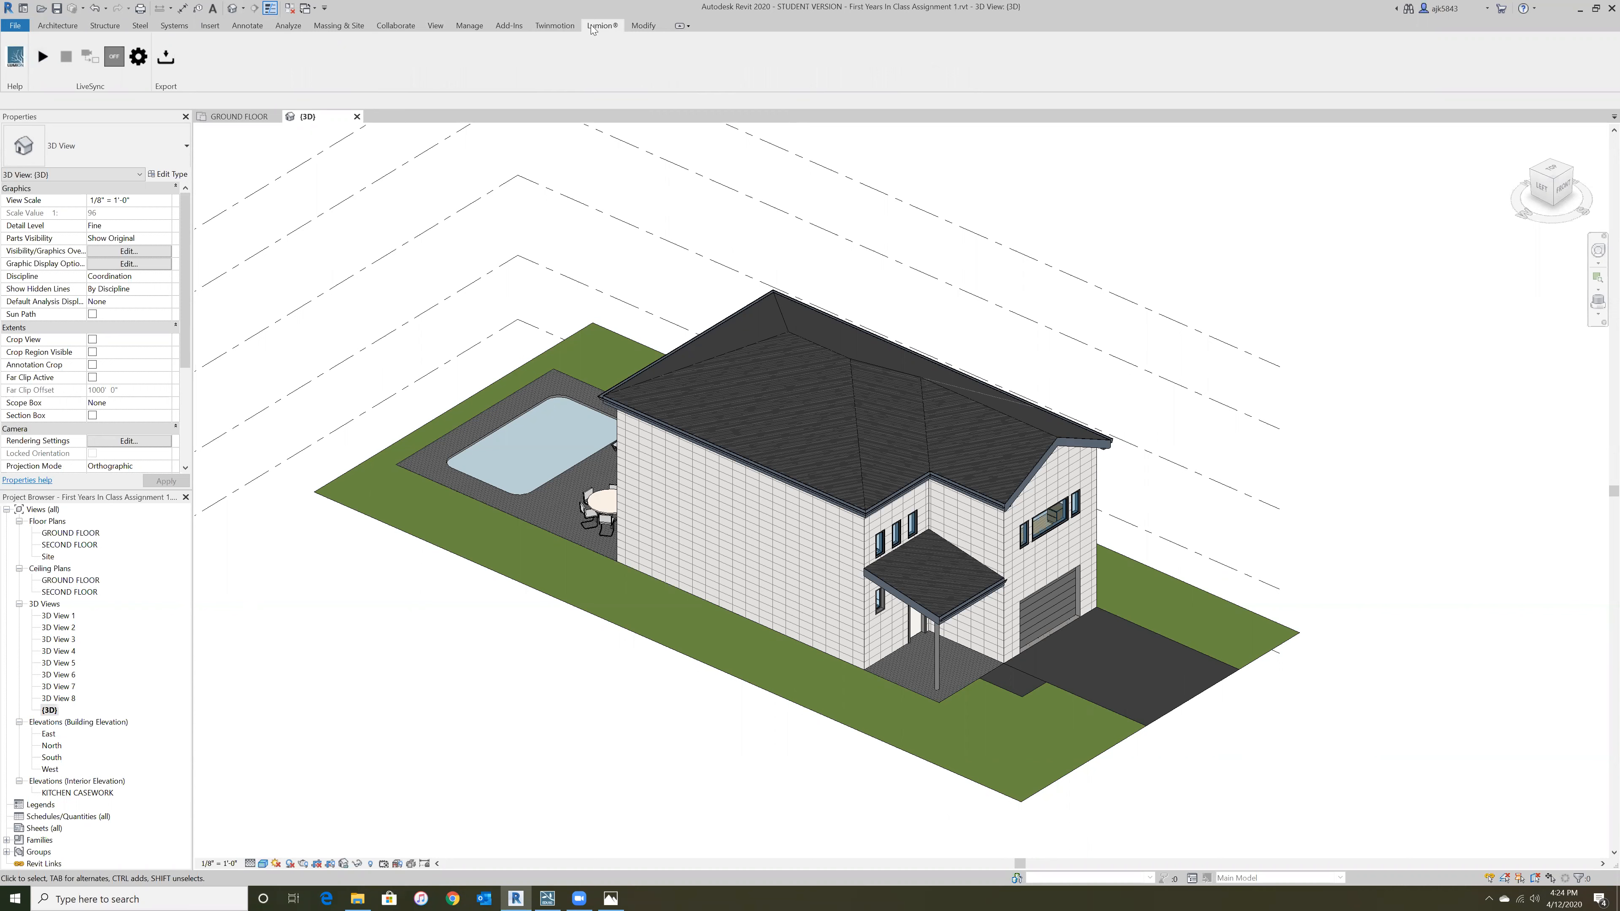
{"action": "left_click", "coordinate": [46, 58]}
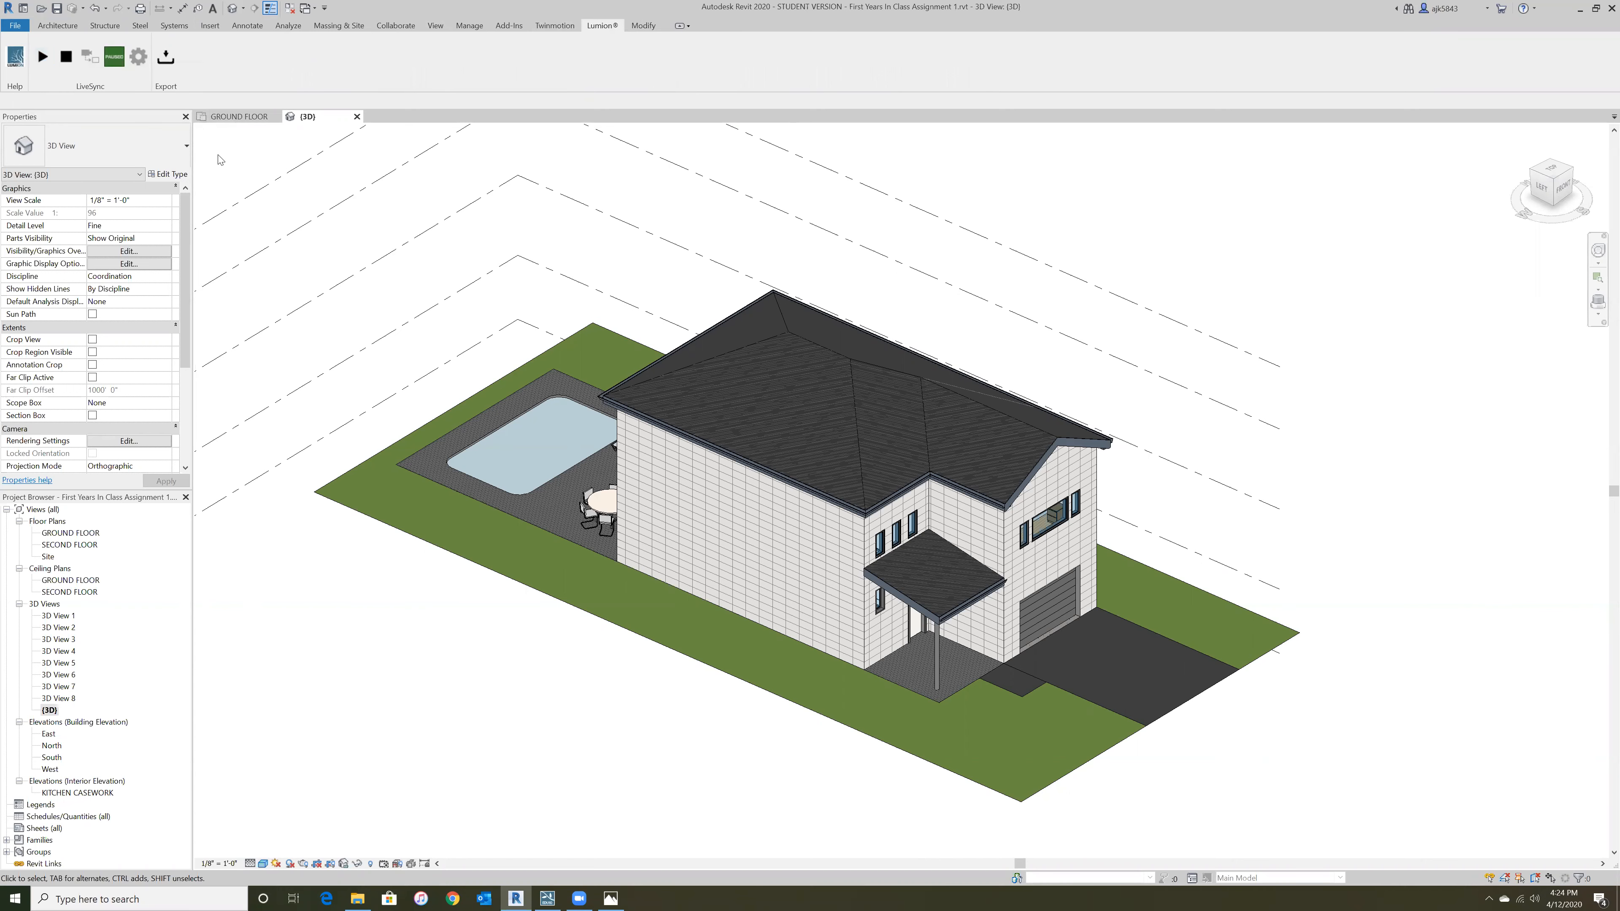
- Switch to Lumion Pro Student and examine the synced house and its site from farther away
{"action": "scroll", "coordinate": [539, 658], "scroll_direction": "down", "scroll_amount": 5}
{"action": "middle_click_drag", "start_coordinate": [539, 658], "coordinate": [484, 601], "text": "shift"}
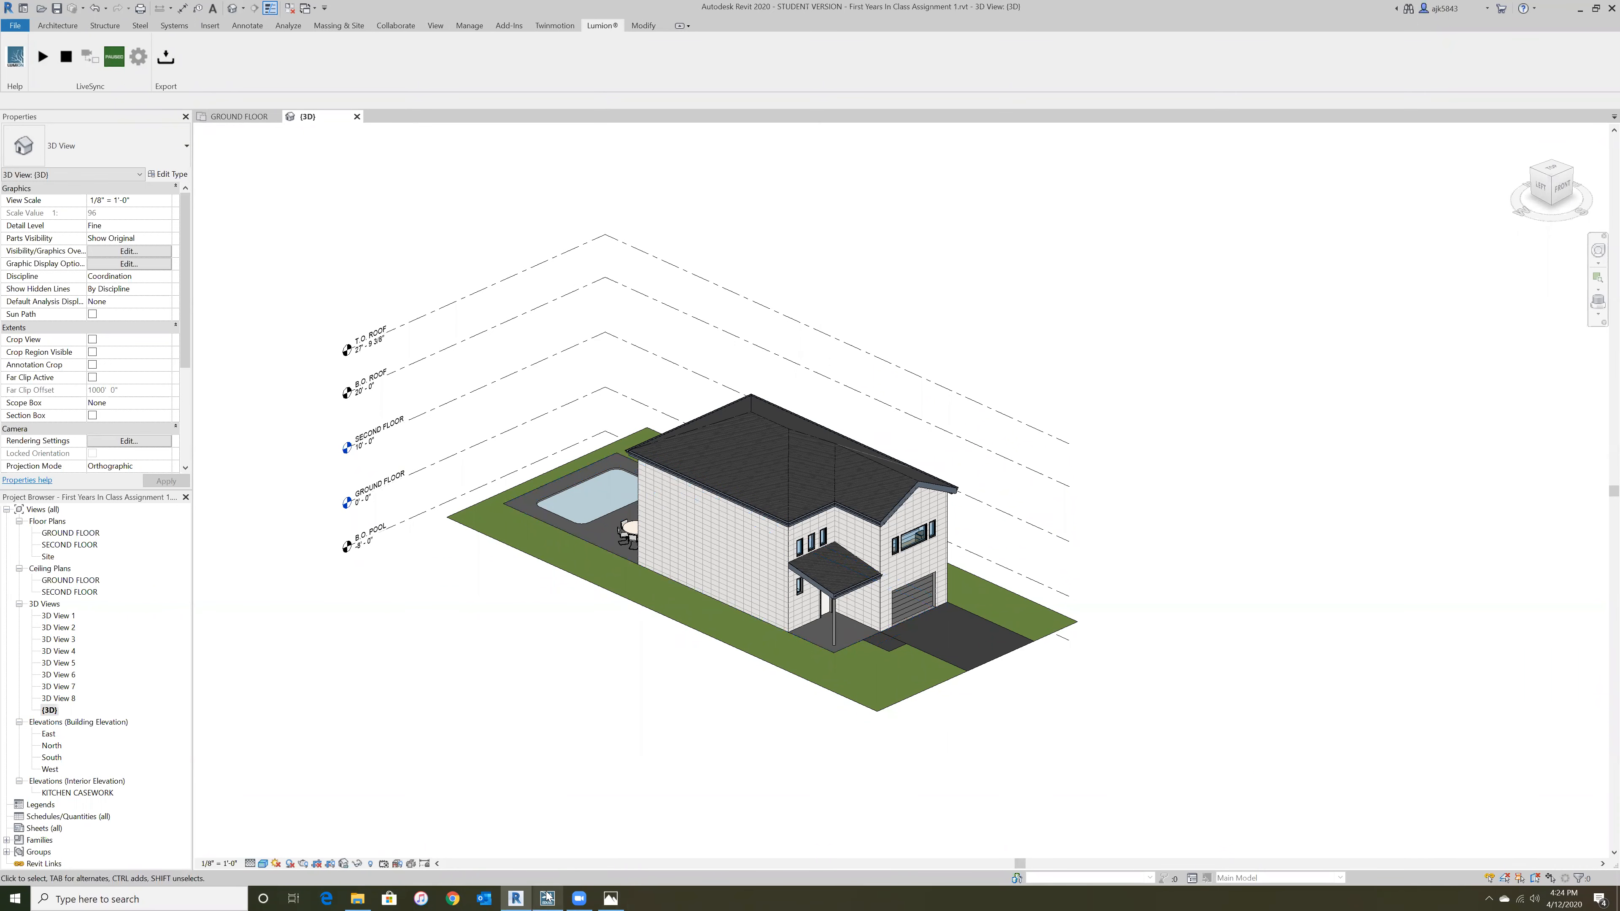
{"action": "mouse_move", "coordinate": [547, 897]}
{"action": "left_click", "coordinate": [547, 898]}
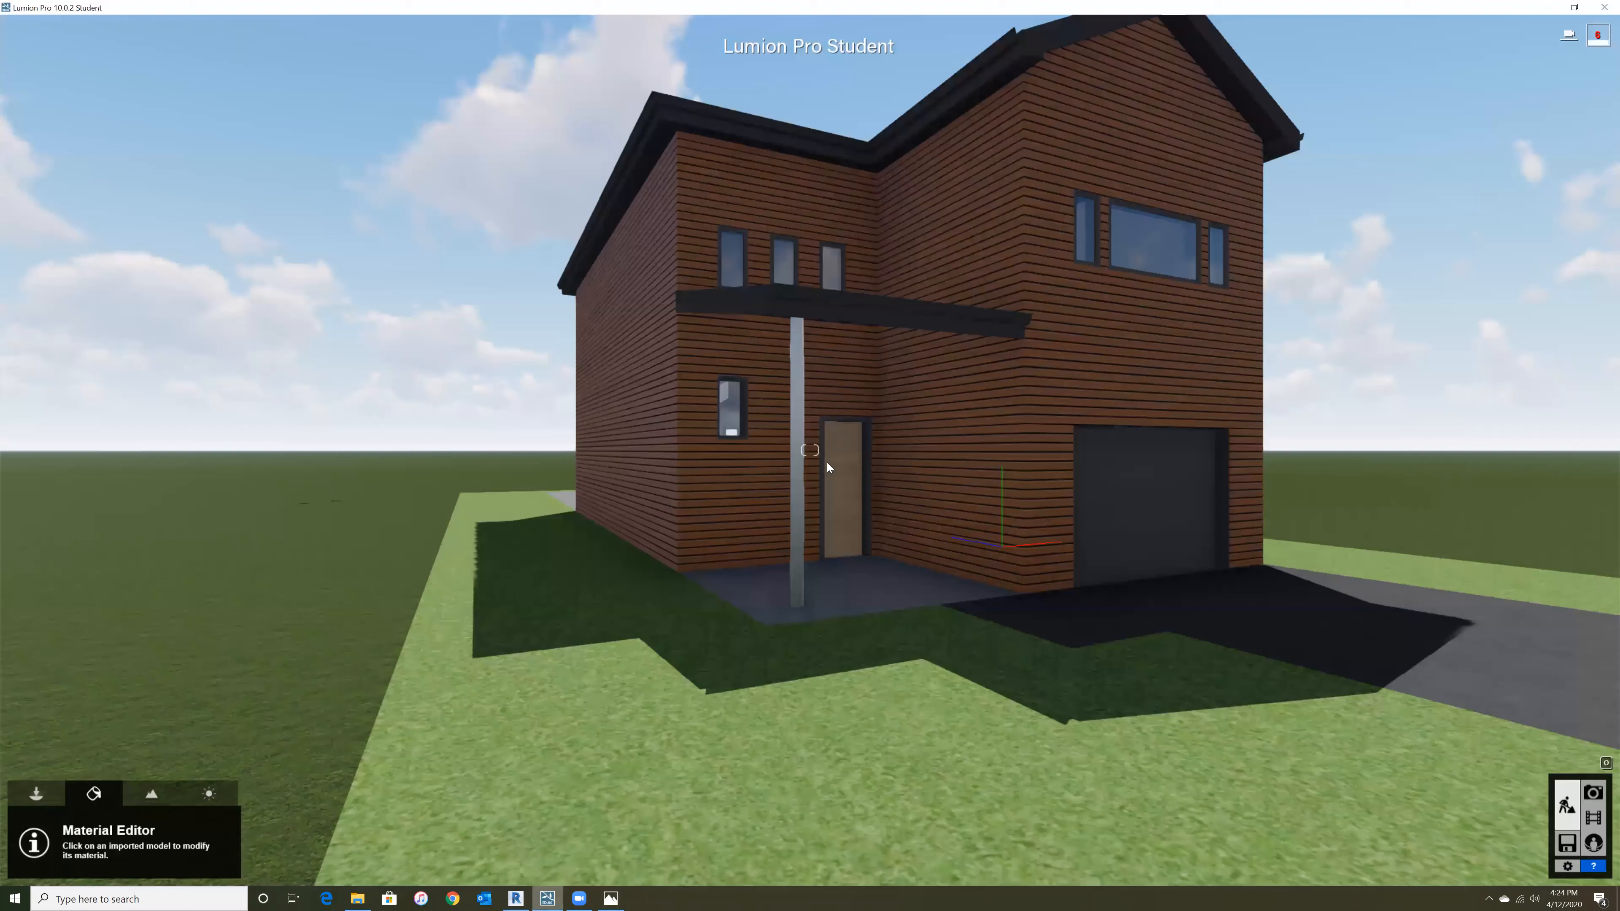
{"action": "scroll", "coordinate": [774, 544], "scroll_direction": "down", "scroll_amount": 5}
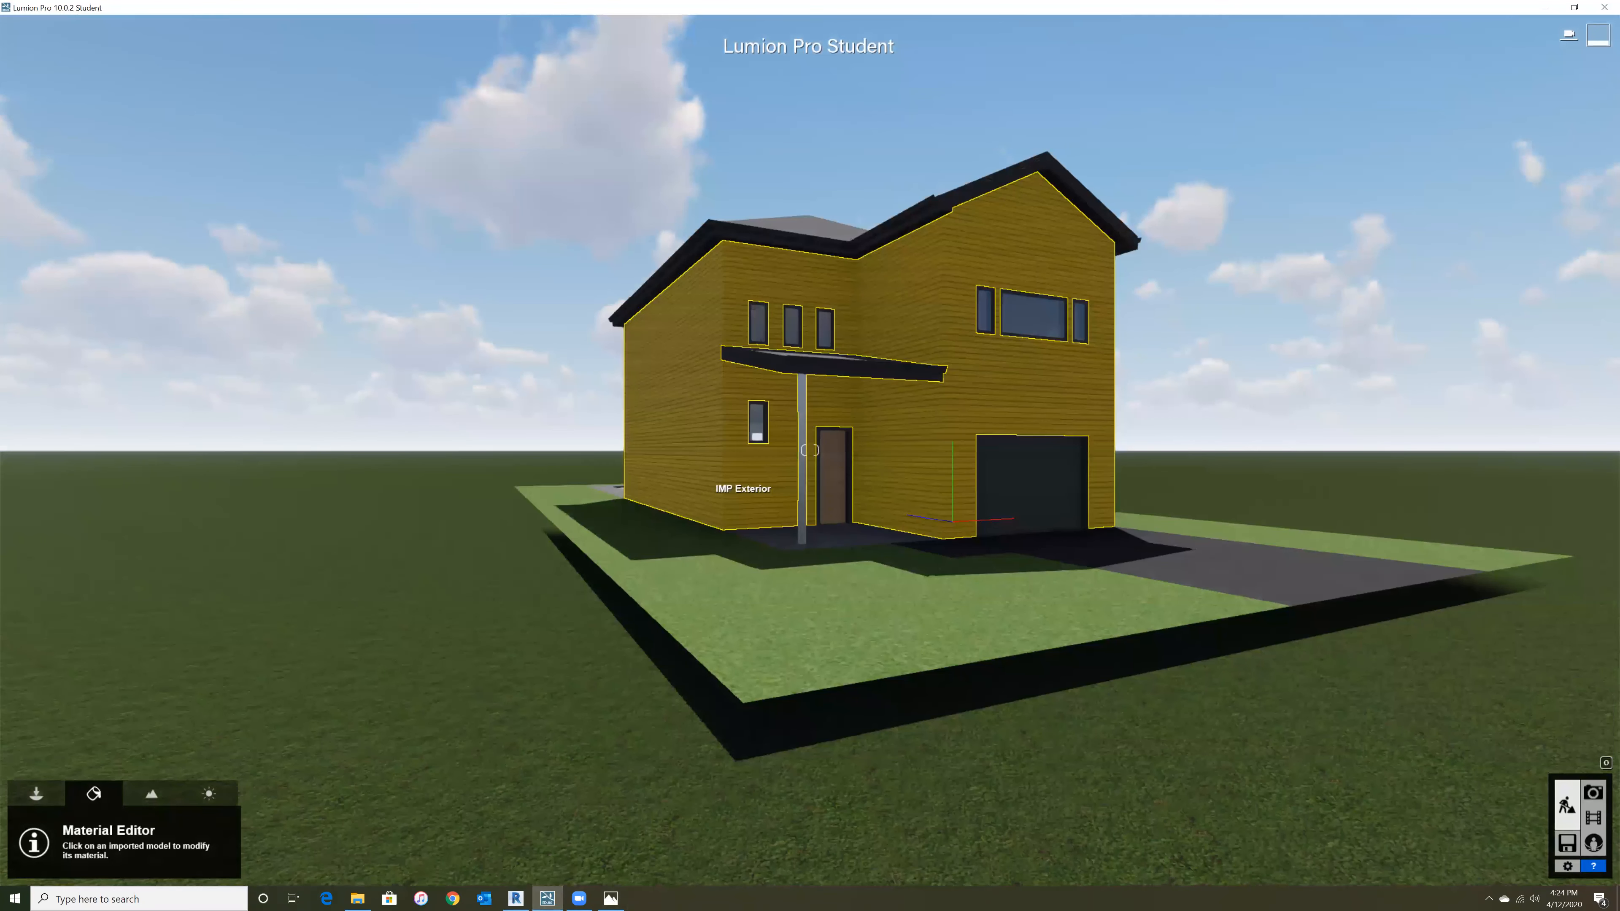
{"action": "scroll", "coordinate": [972, 524], "scroll_direction": "down", "scroll_amount": 5}
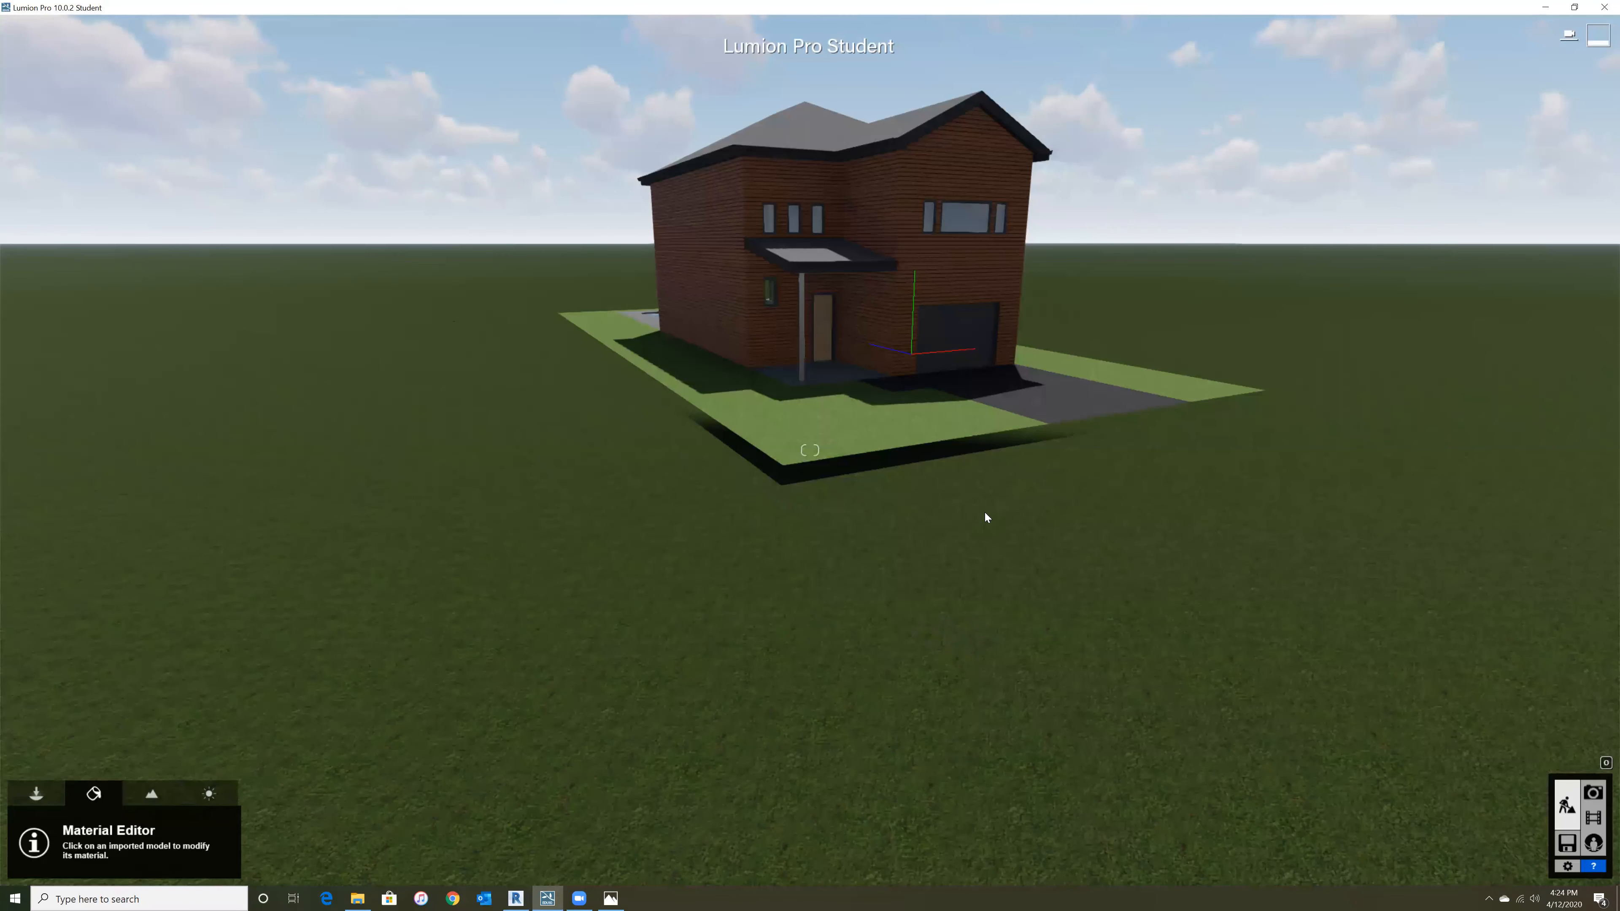
{"action": "scroll", "coordinate": [999, 502], "scroll_direction": "down", "scroll_amount": 5}
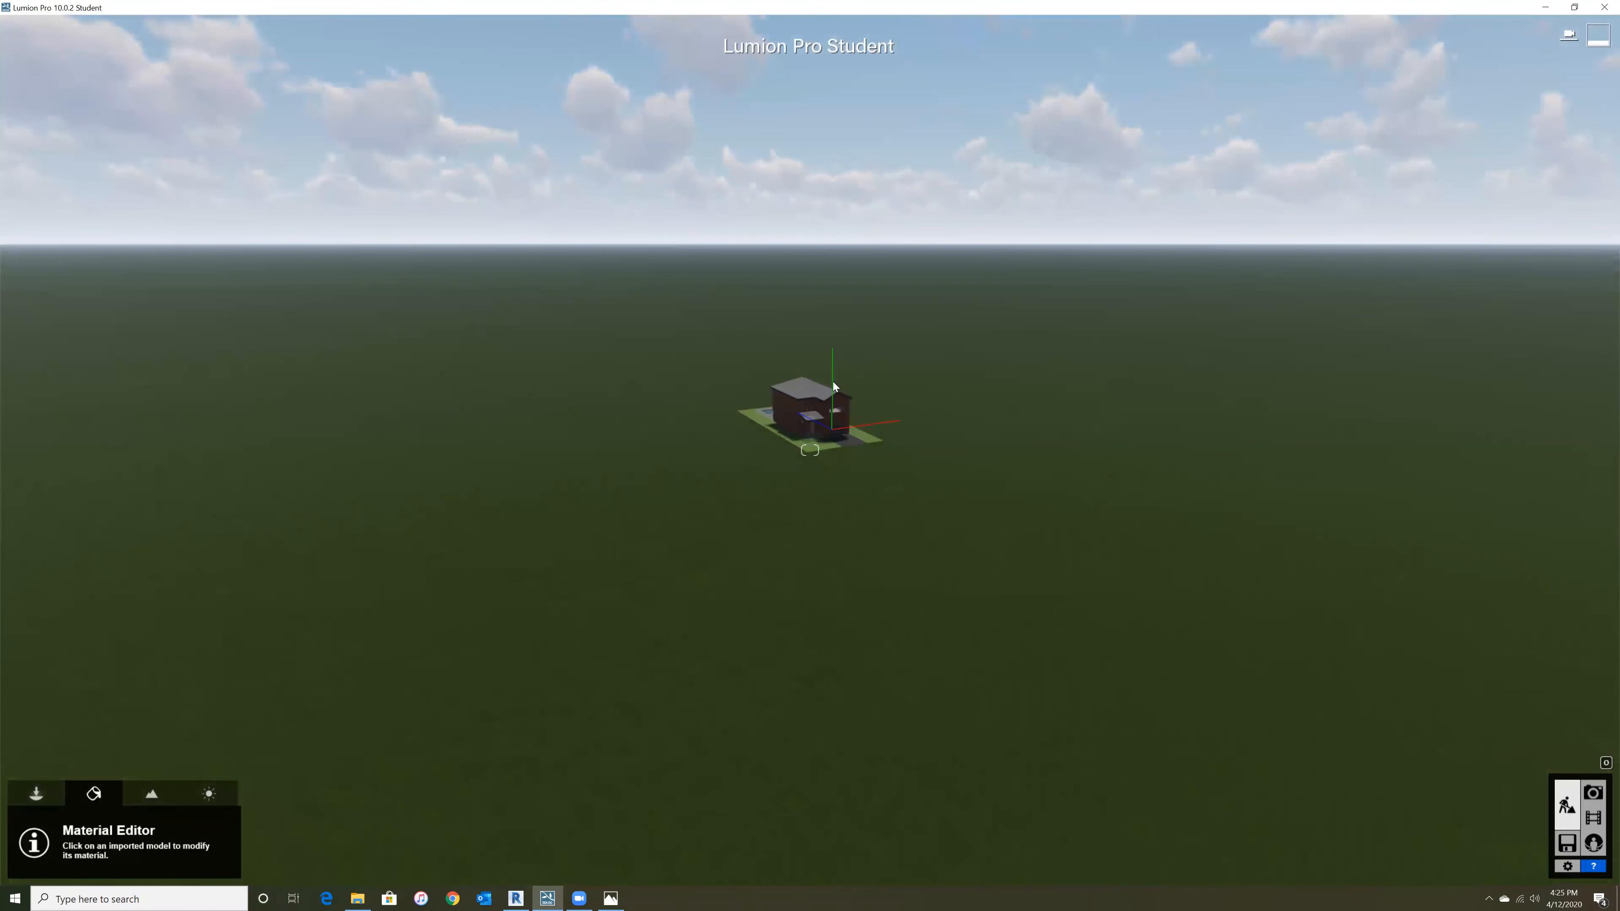
{"action": "key", "text": "w"}
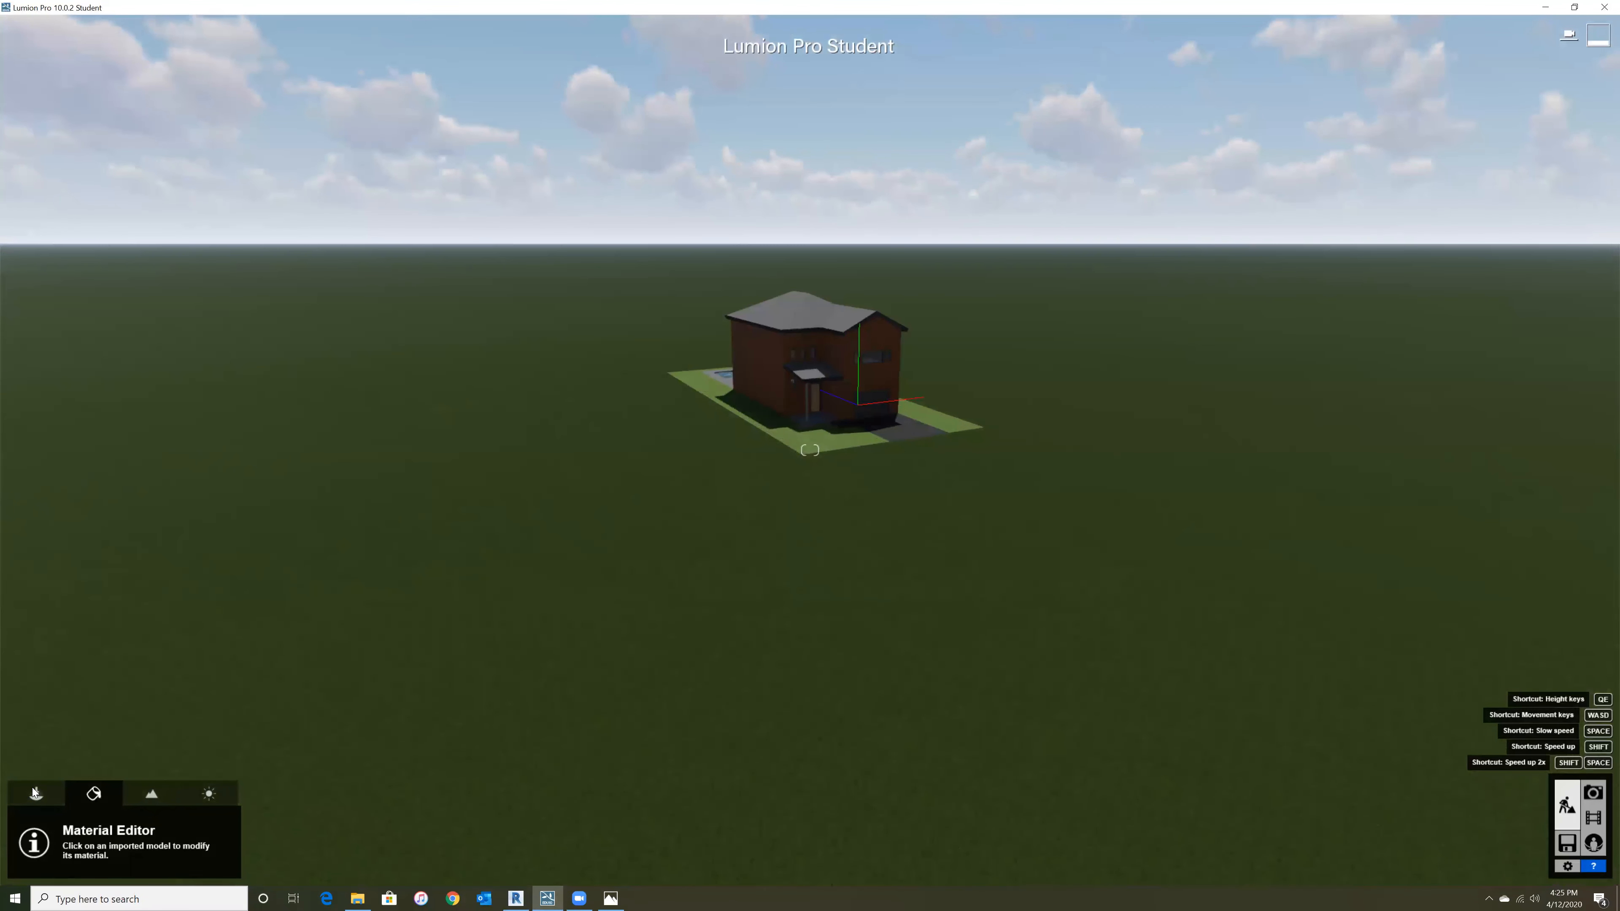
- Select the imported house model in Lumion's Objects mode and view it against the surrounding landscape
{"action": "left_click", "coordinate": [35, 792]}
{"action": "left_click", "coordinate": [753, 358]}
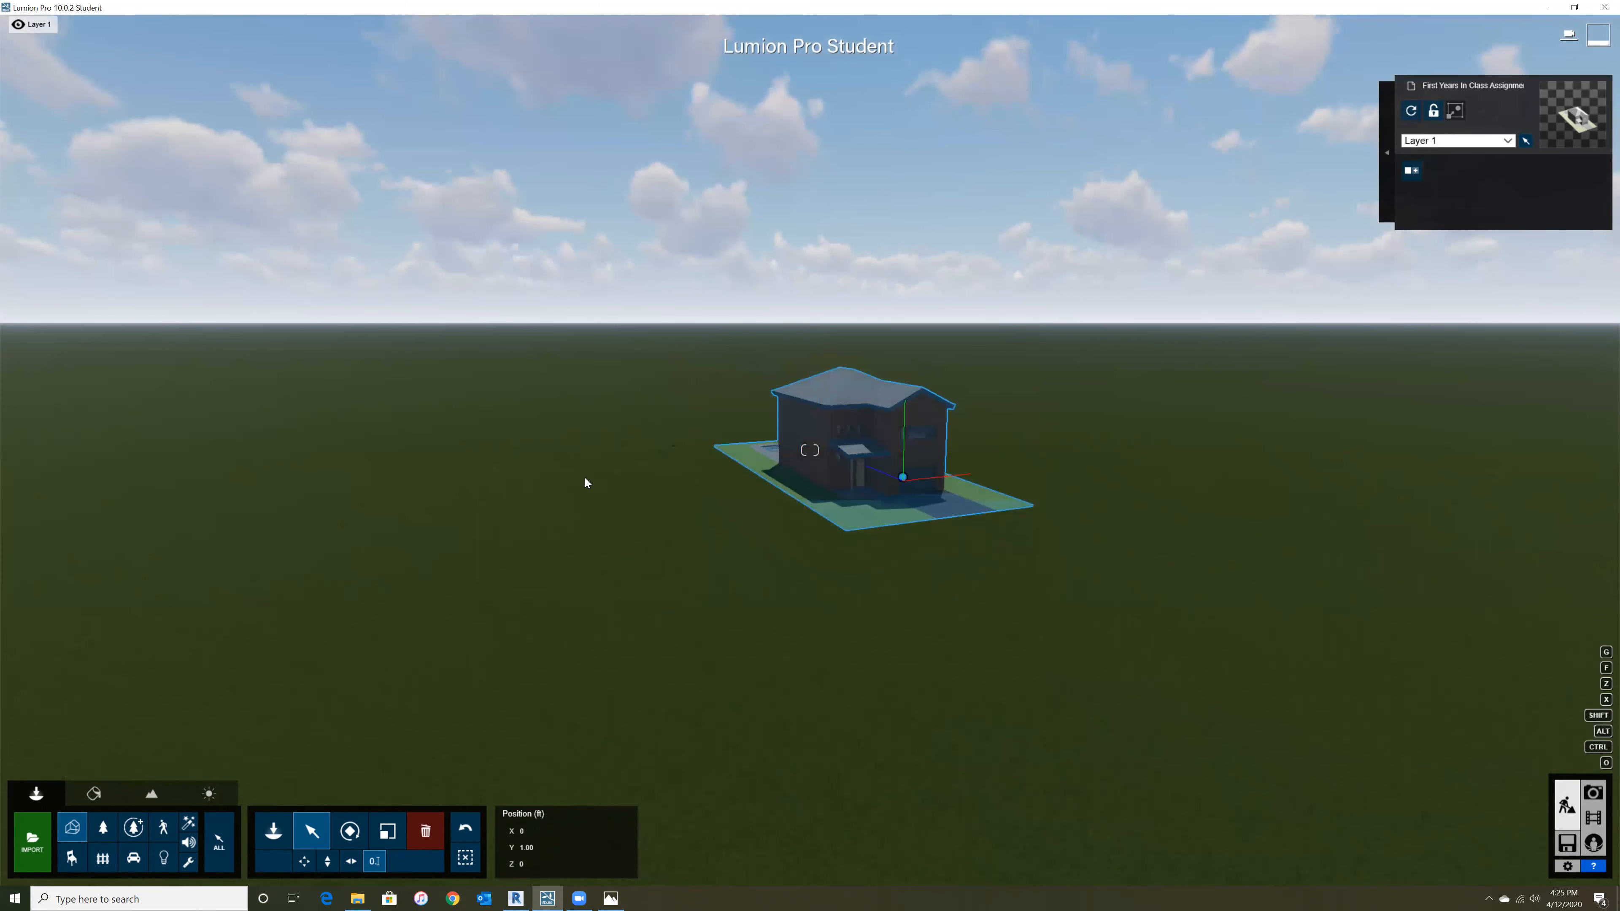
{"action": "scroll", "coordinate": [593, 472], "scroll_direction": "up", "scroll_amount": 1}
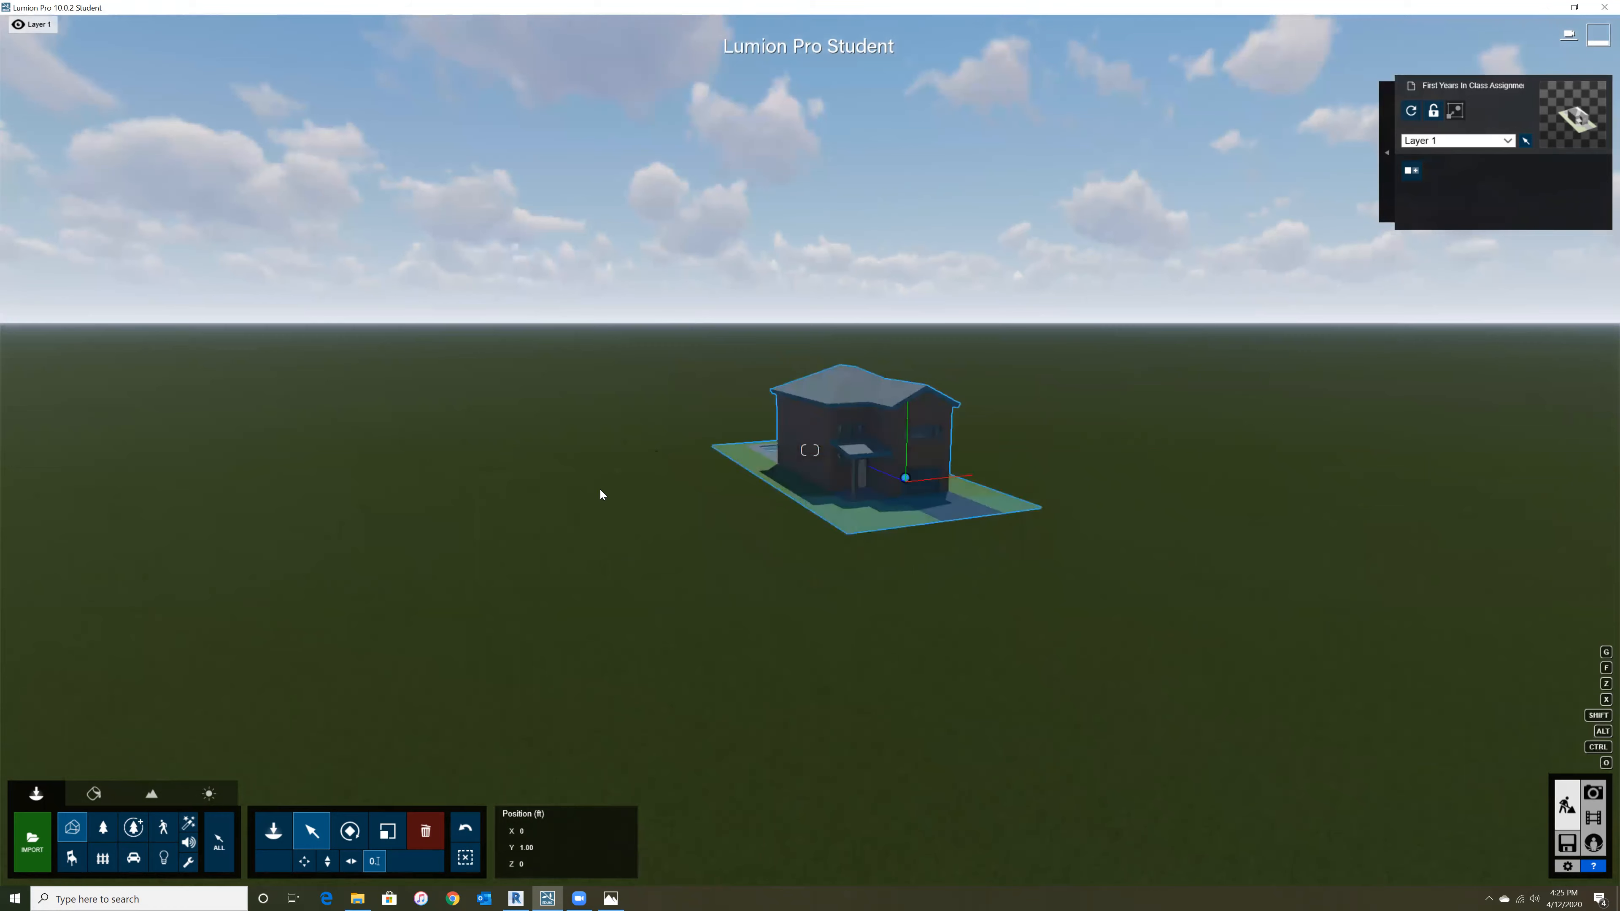
{"action": "right_click_drag", "start_coordinate": [657, 450], "coordinate": [518, 374]}
{"action": "key", "text": "w"}
{"action": "key", "text": "w"}
{"action": "right_click_drag", "start_coordinate": [640, 506], "coordinate": [646, 503]}
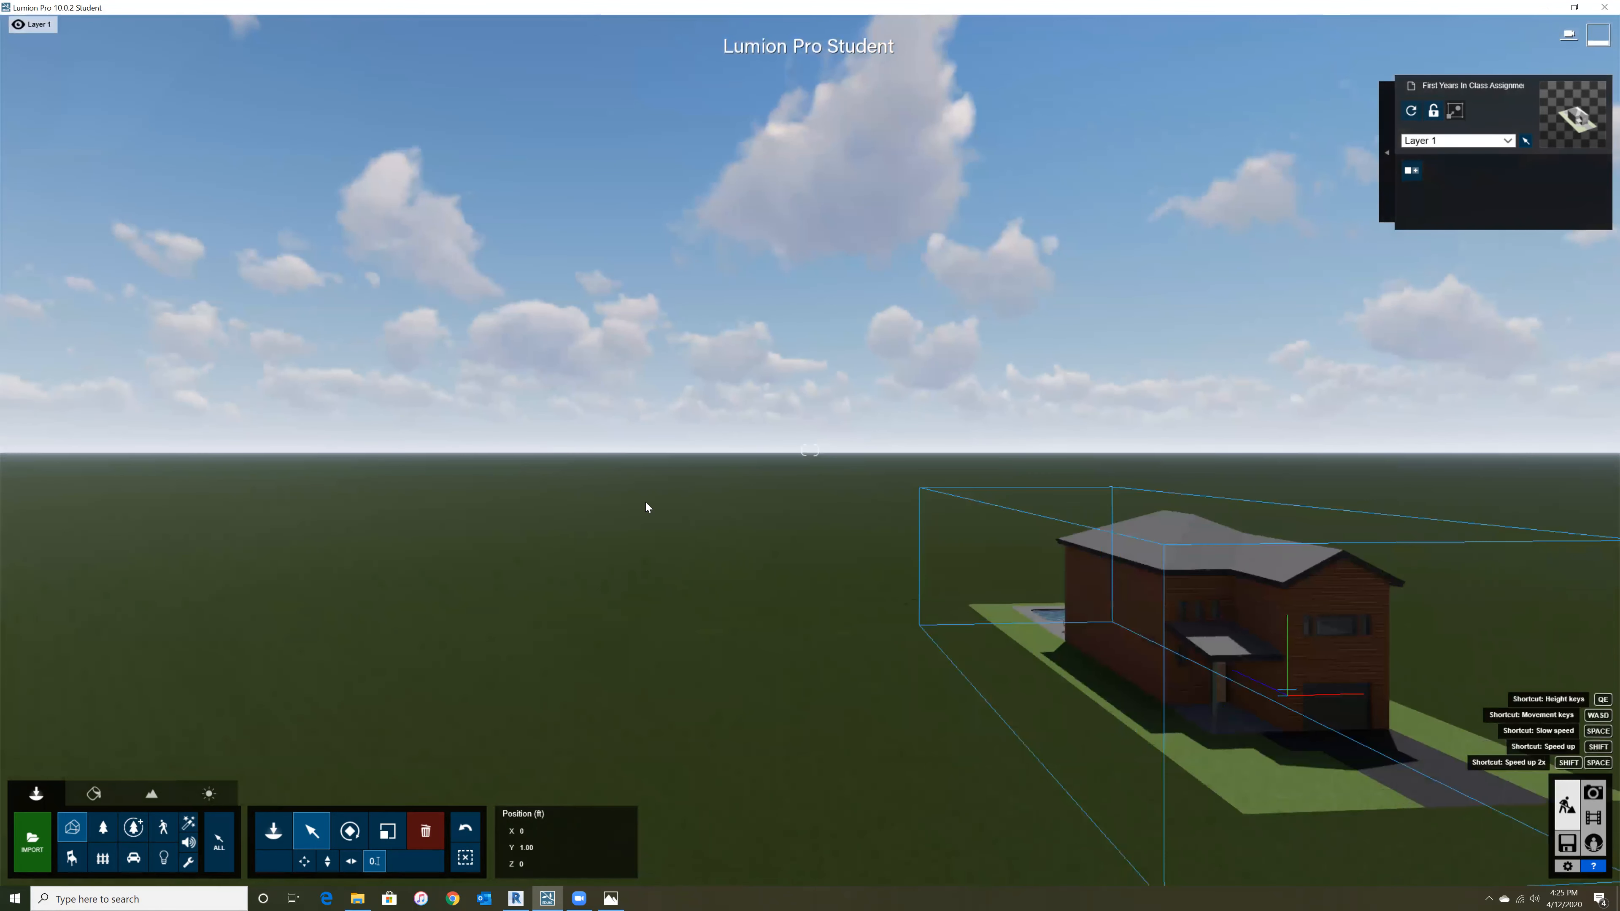
{"action": "scroll", "coordinate": [639, 489], "scroll_direction": "up", "scroll_amount": 1}
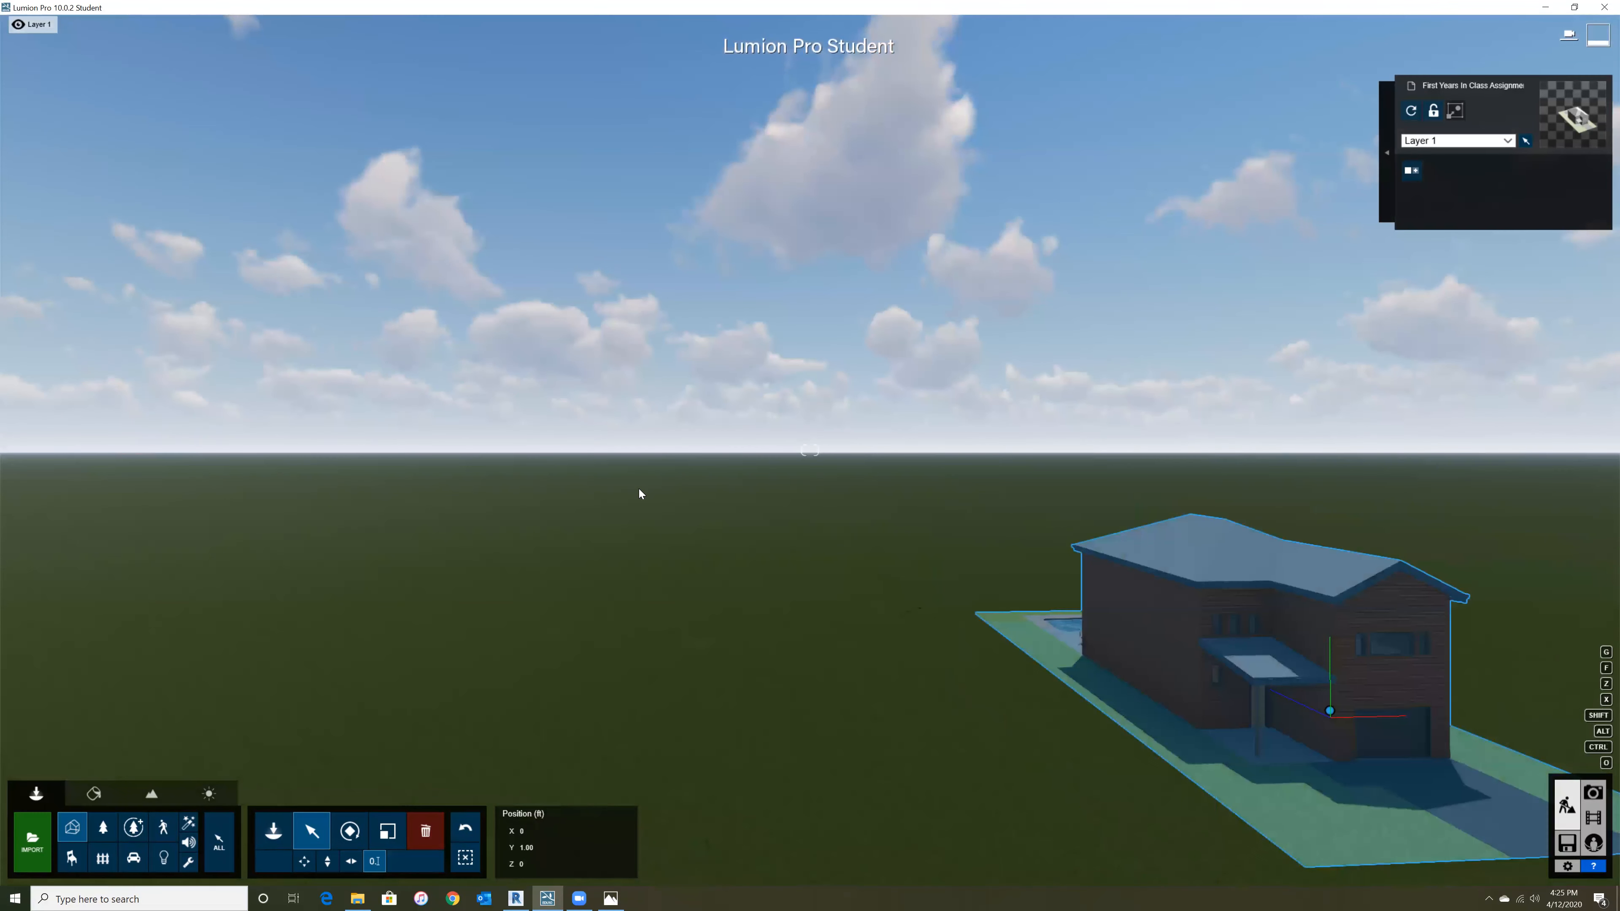
- Fly the camera around to the back of the house and examine the pool, patio furniture and rear facade
{"action": "right_click_drag", "start_coordinate": [916, 609], "coordinate": [949, 618]}
{"action": "key", "text": "w"}
{"action": "key", "text": "w"}
{"action": "key", "text": "a"}
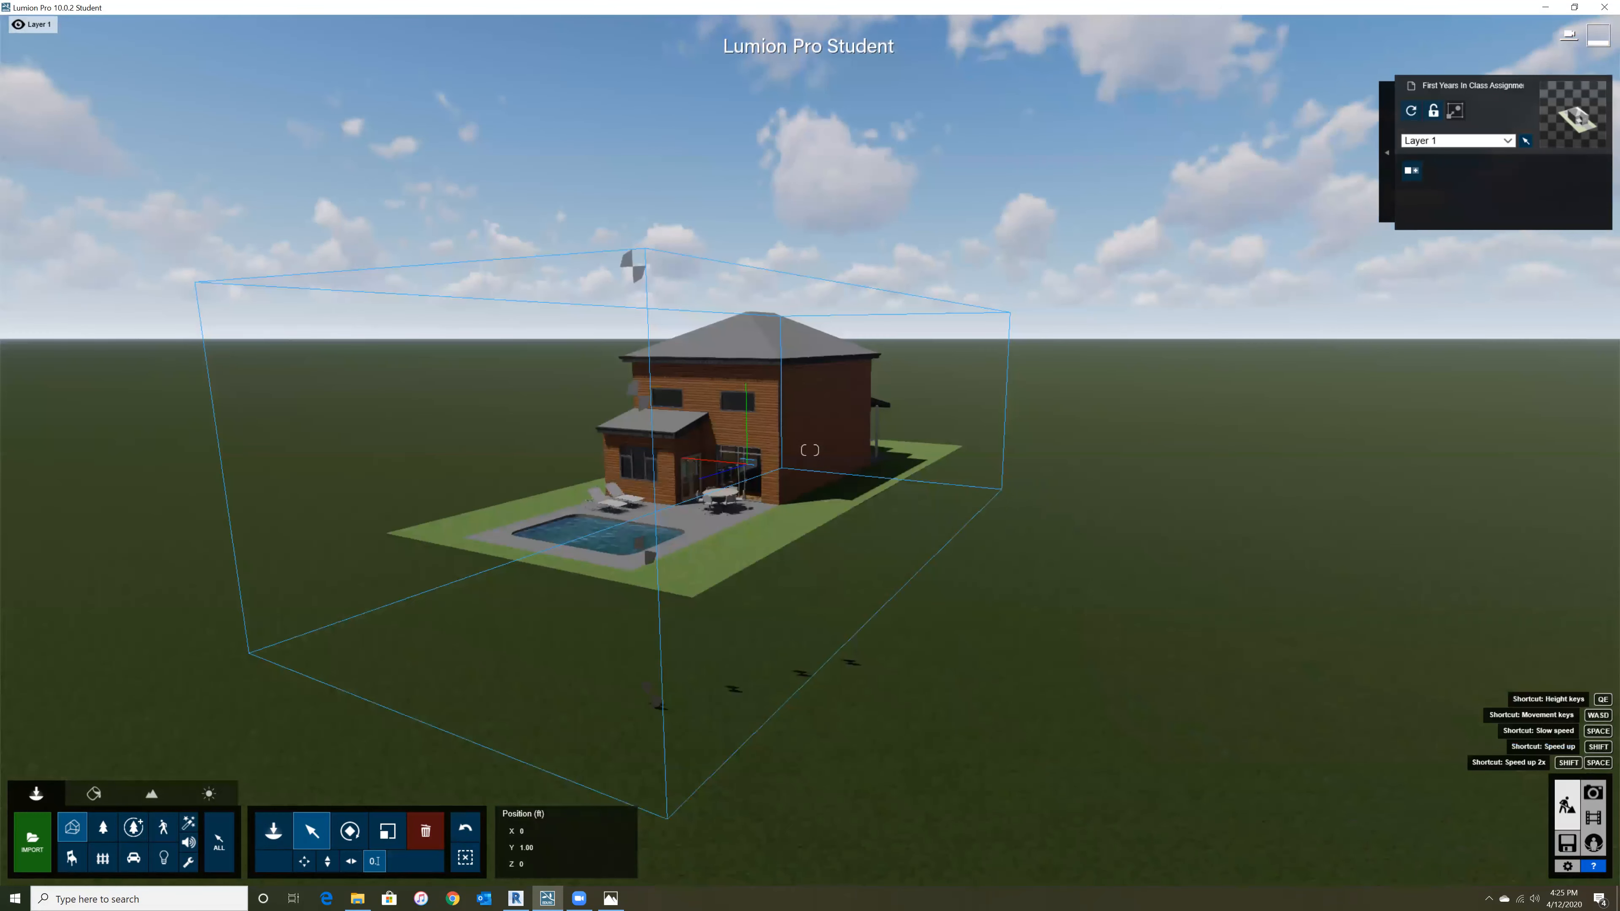
{"action": "key", "text": "w"}
{"action": "key", "text": "a"}
{"action": "right_click_drag", "start_coordinate": [948, 619], "coordinate": [777, 546]}
{"action": "key", "text": "d"}
{"action": "key", "text": "w"}
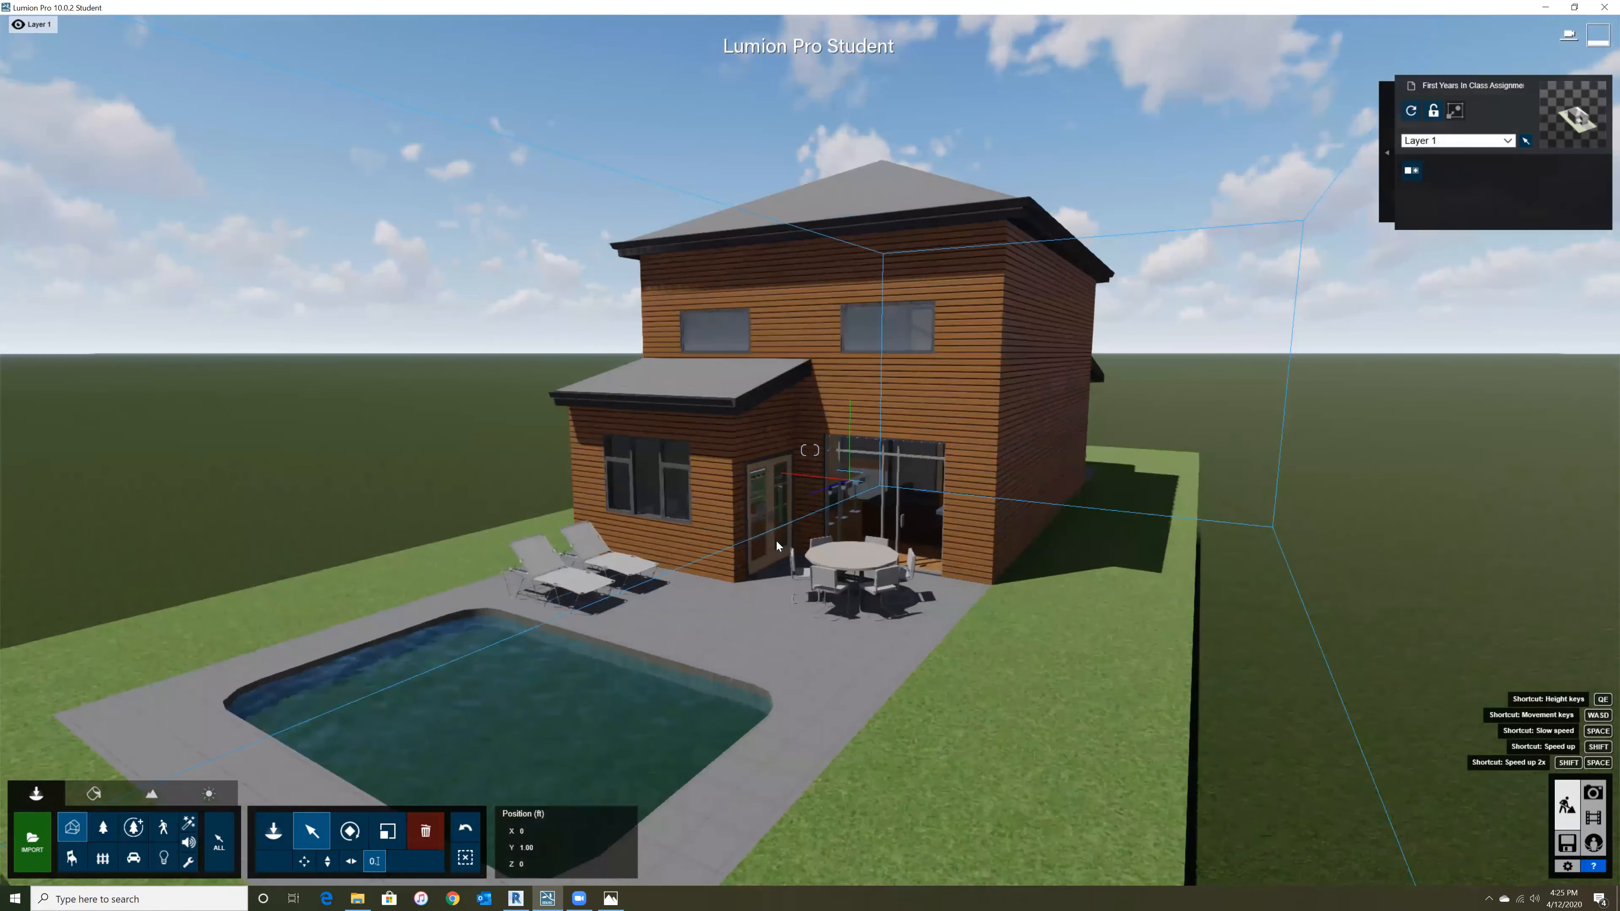
{"action": "key", "text": "w"}
{"action": "left_click", "coordinate": [939, 476]}
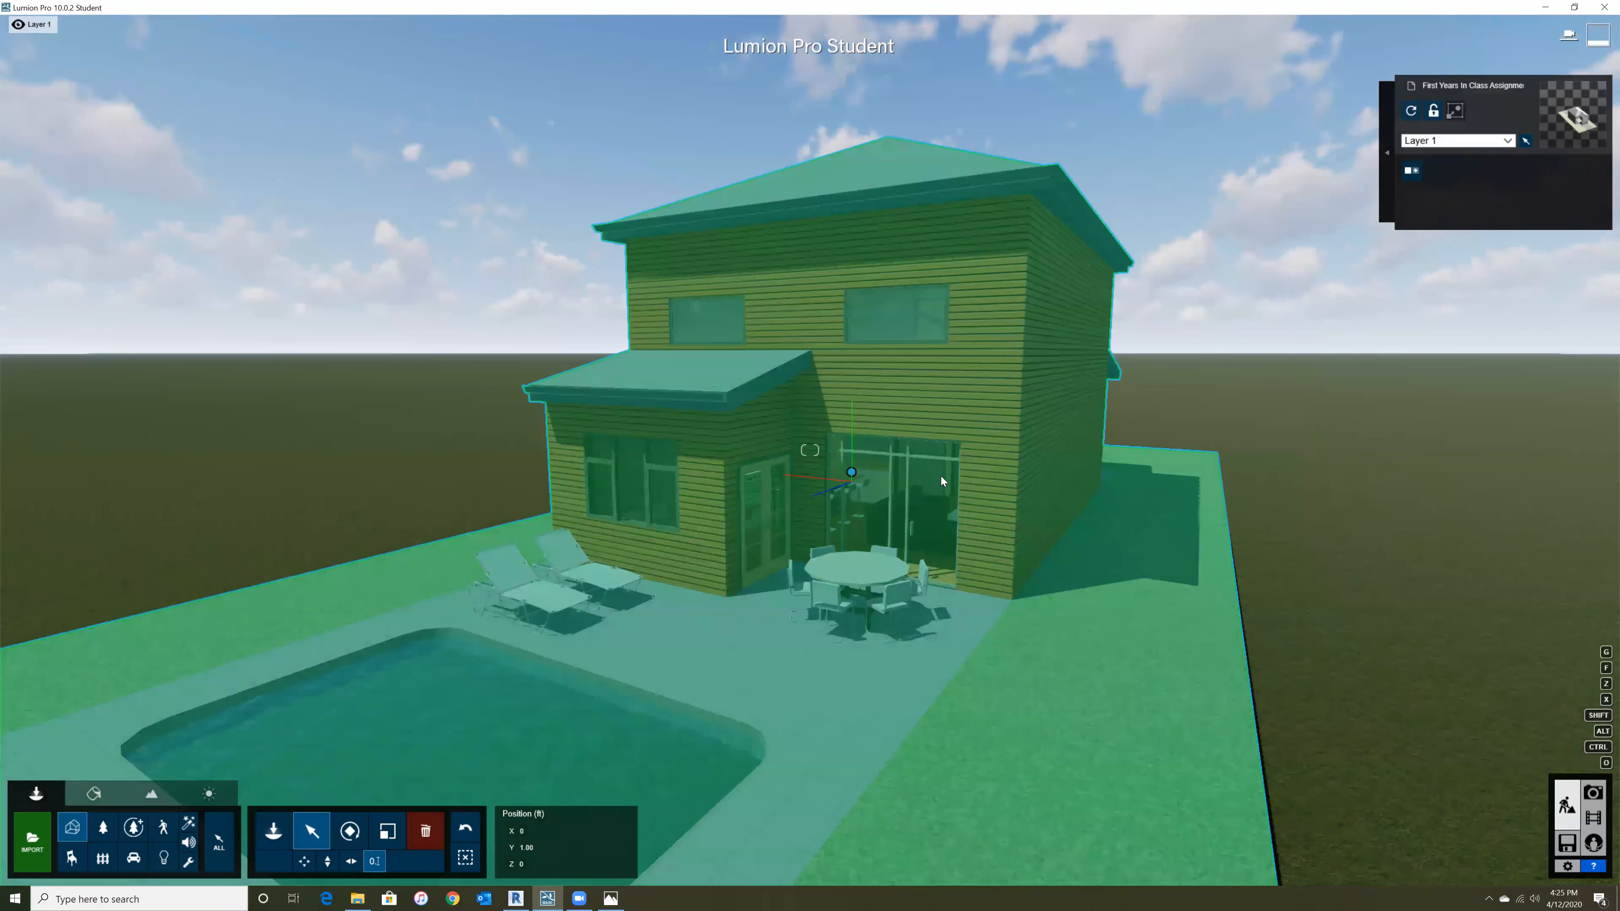
{"action": "key", "text": "e"}
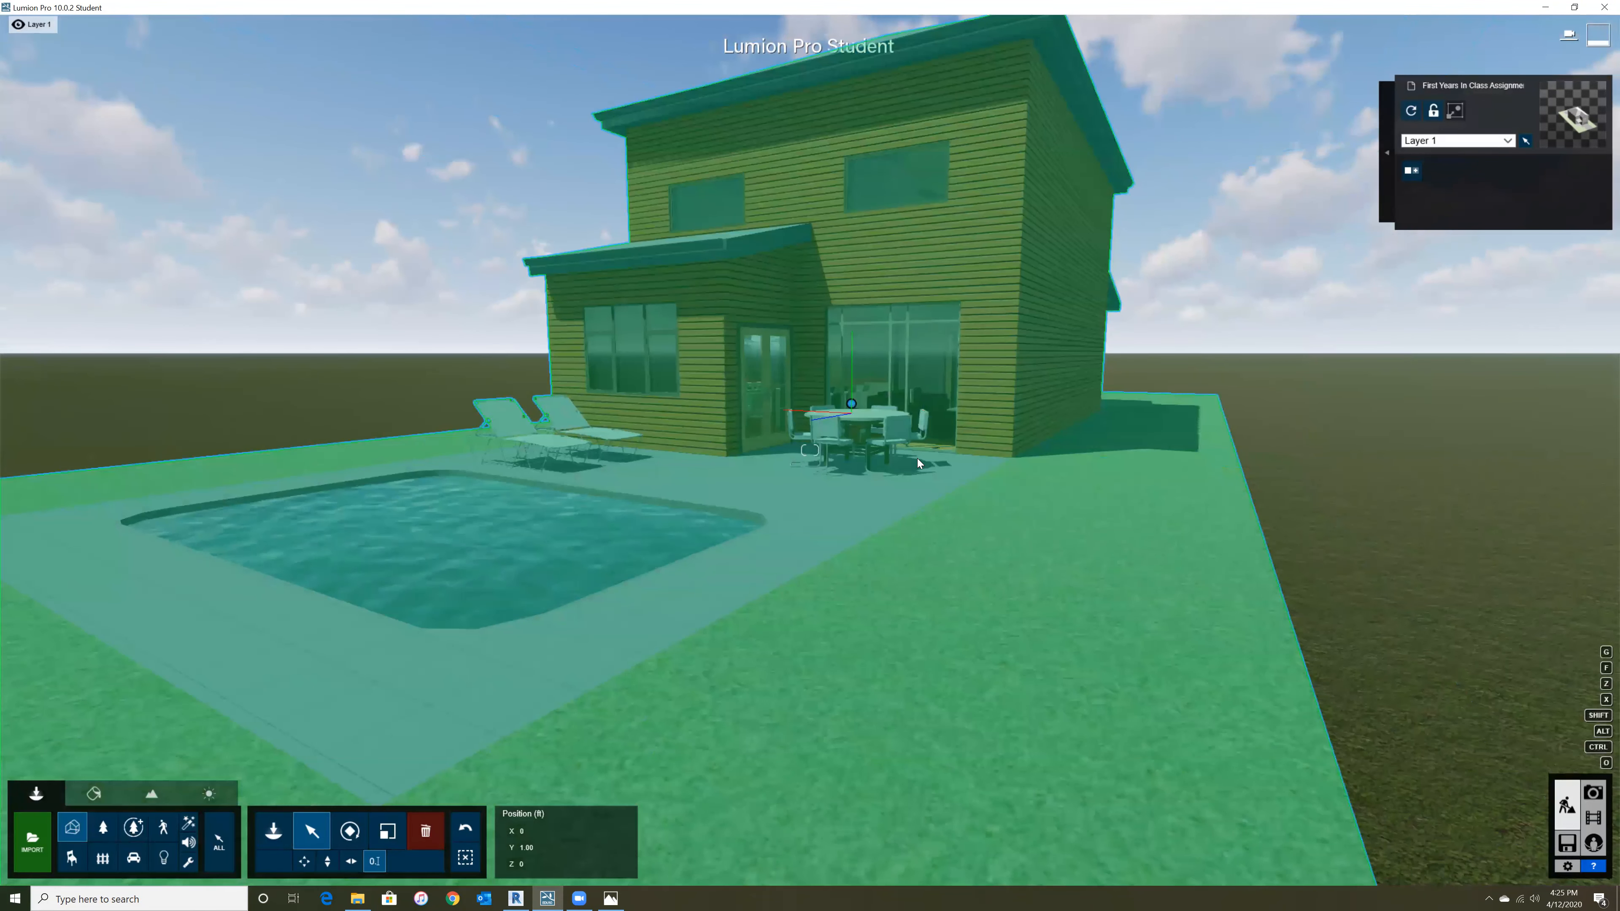
{"action": "key", "text": "a"}
{"action": "right_click_drag", "start_coordinate": [918, 458], "coordinate": [871, 375]}
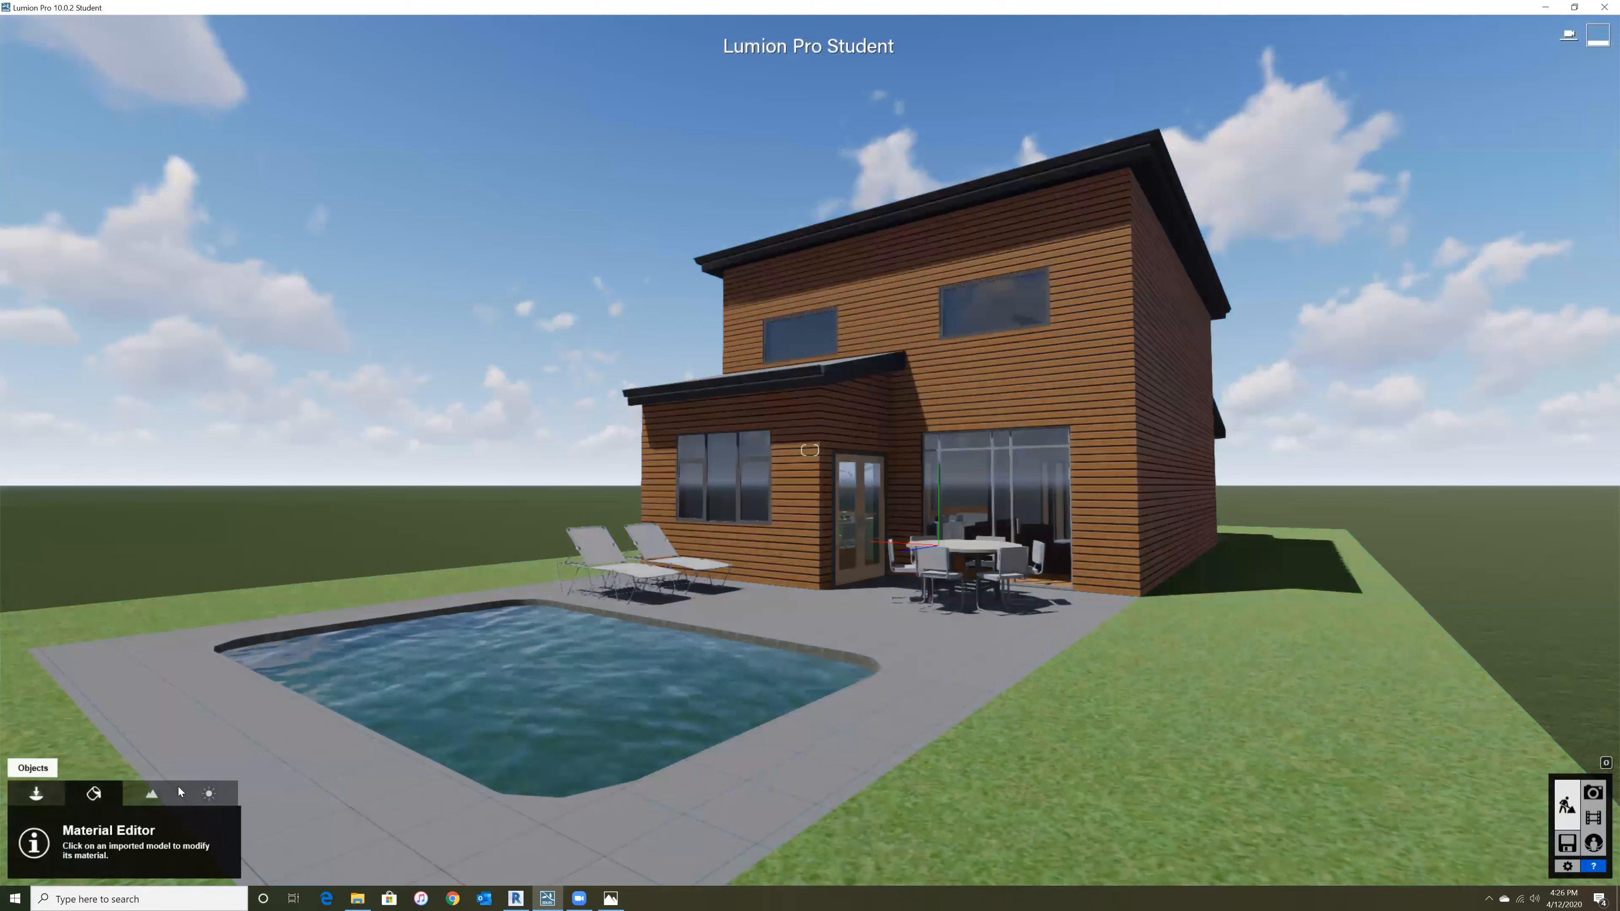
- Switch to Landscape mode and look over the available landscape presets, keeping the current one
{"action": "left_click", "coordinate": [154, 793]}
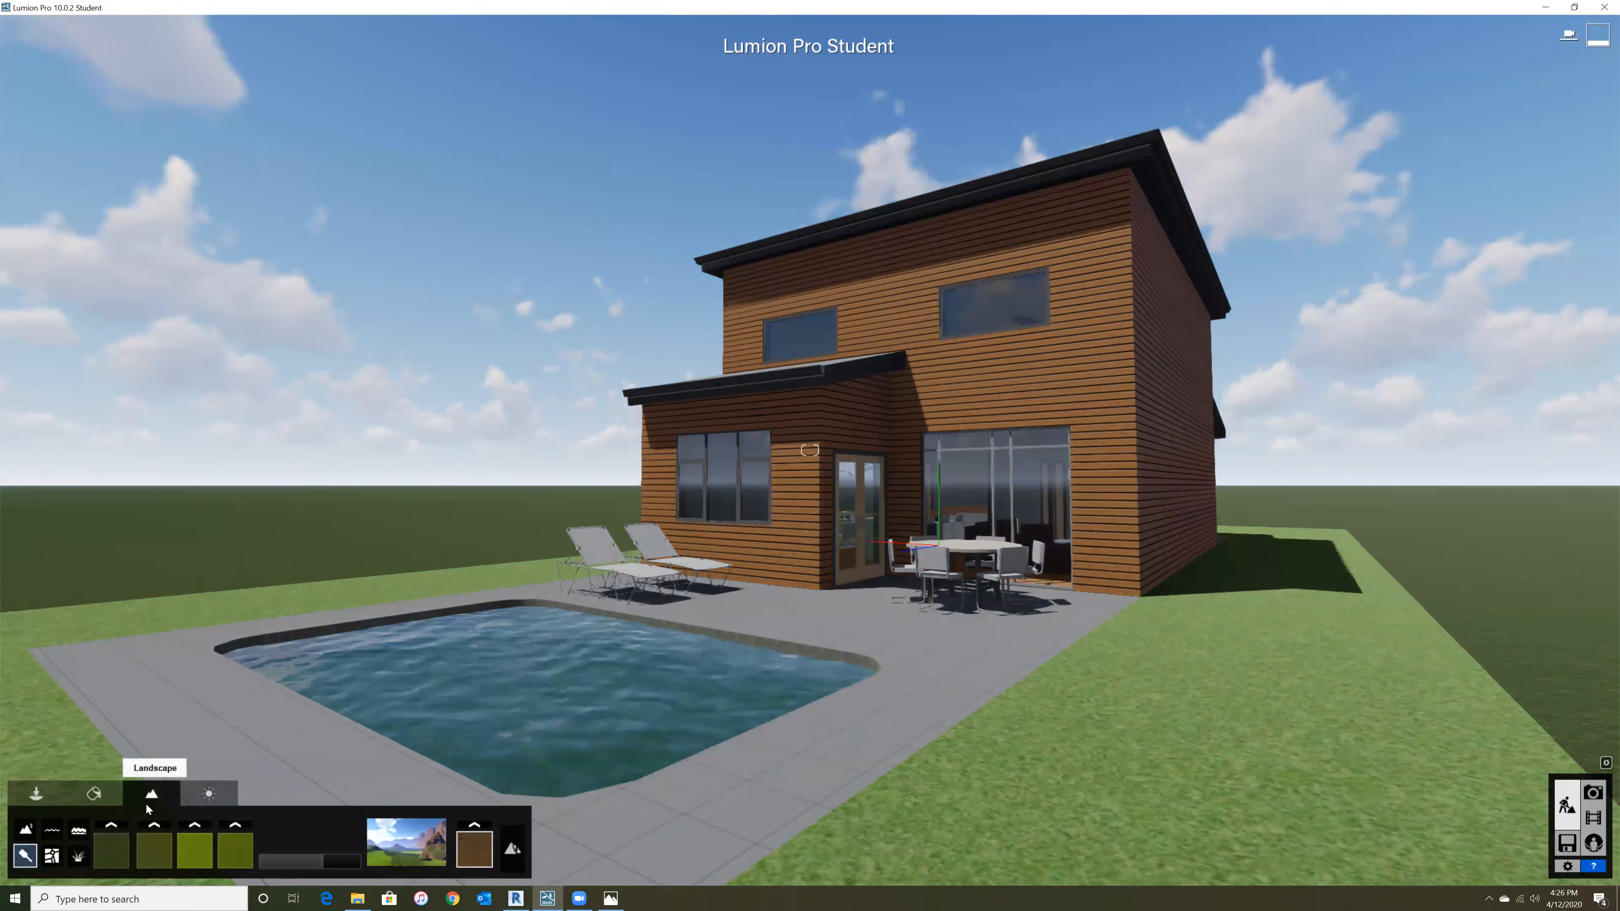
{"action": "left_click", "coordinate": [400, 849]}
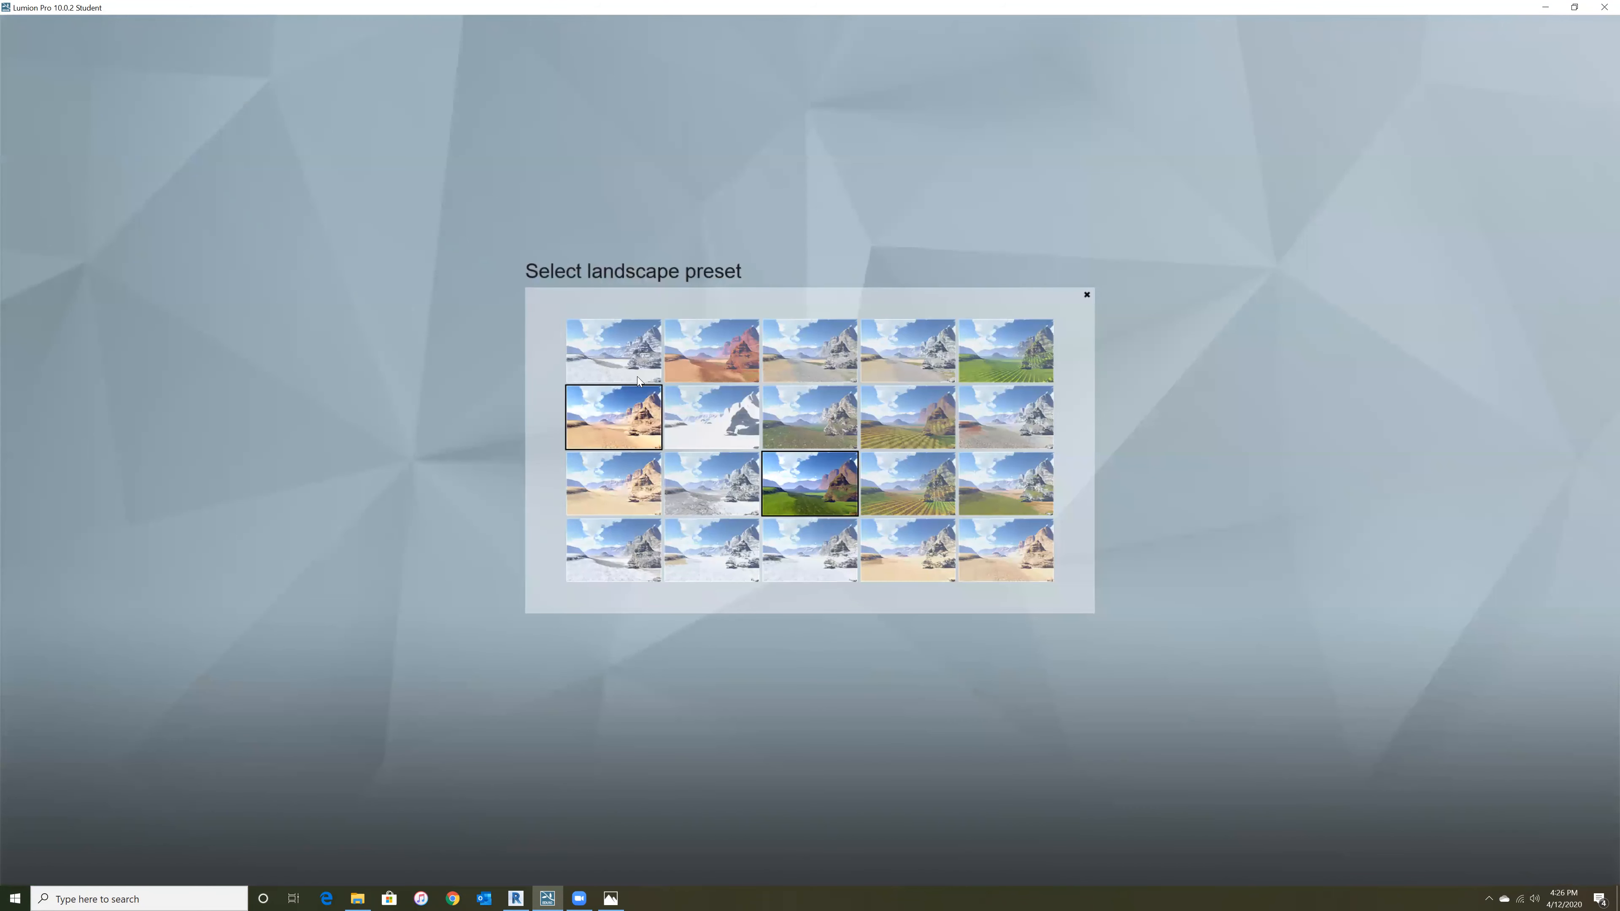
{"action": "left_click", "coordinate": [1086, 295]}
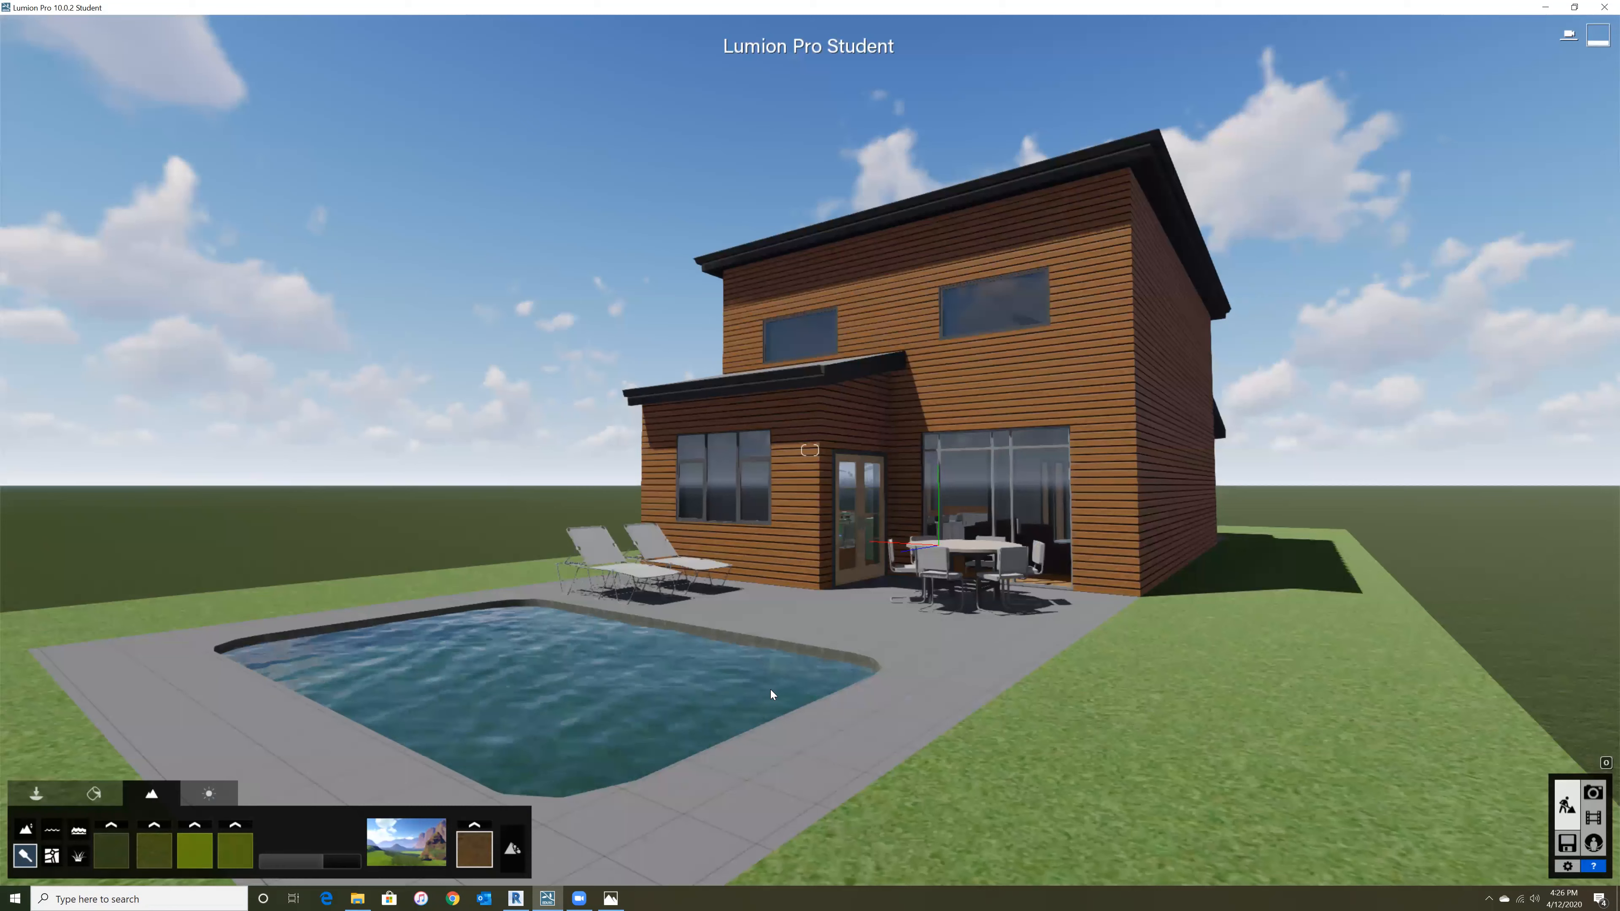
- Raise a mound of terrain on the open ground beside the pool using a smaller height brush
{"action": "key", "text": "q"}
{"action": "right_click_drag", "start_coordinate": [810, 568], "coordinate": [799, 709]}
{"action": "key", "text": "s"}
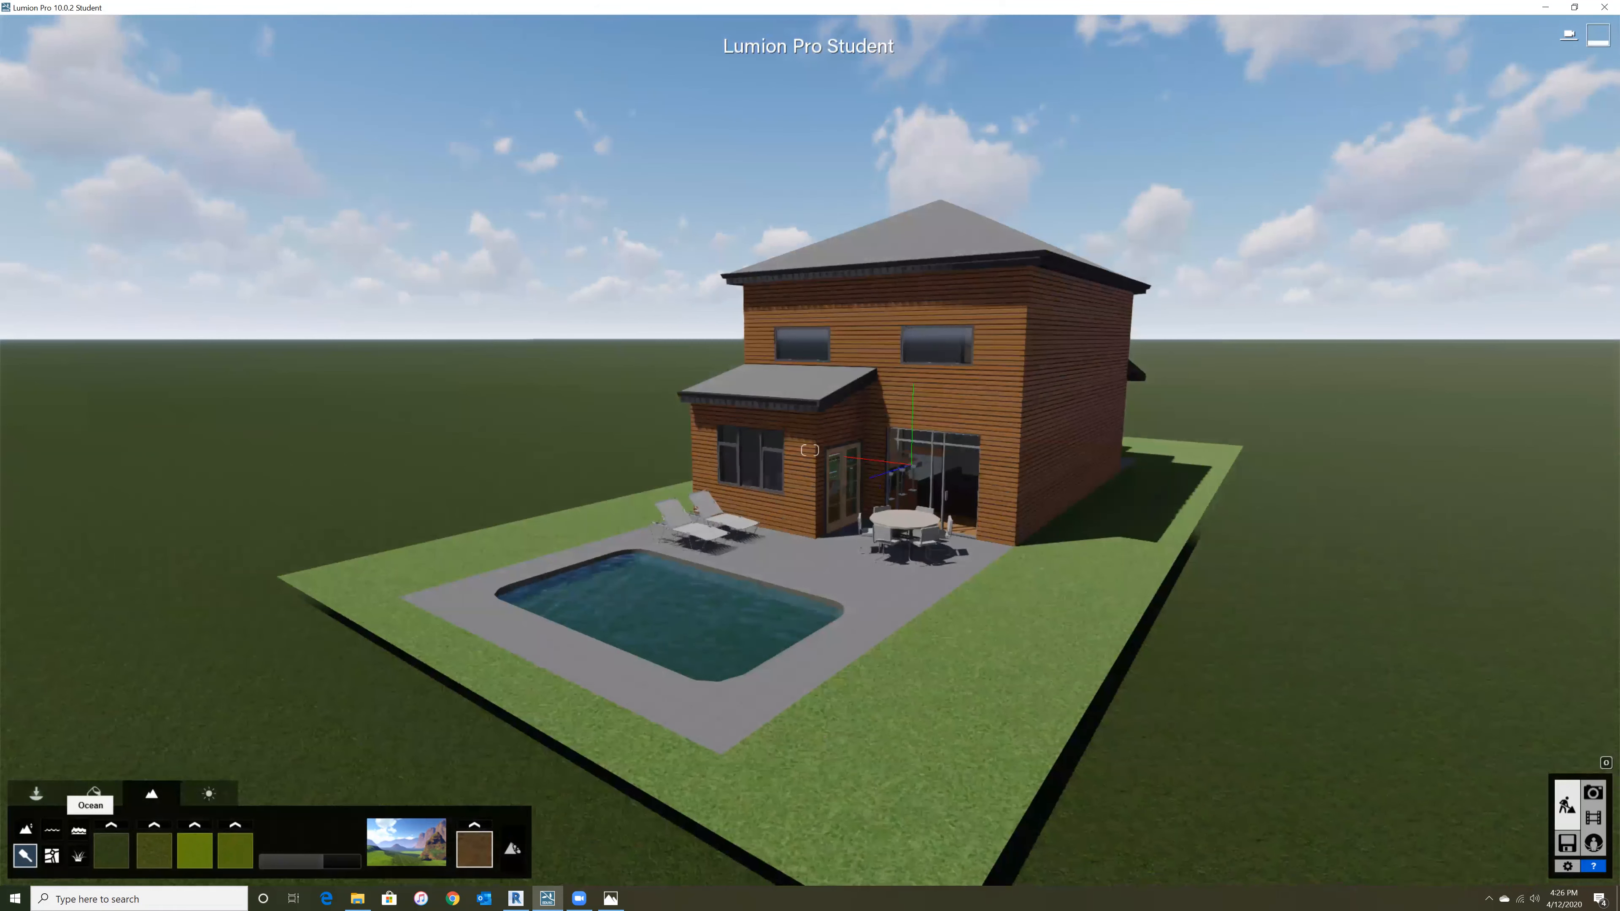
{"action": "right_click_drag", "start_coordinate": [644, 749], "coordinate": [536, 734]}
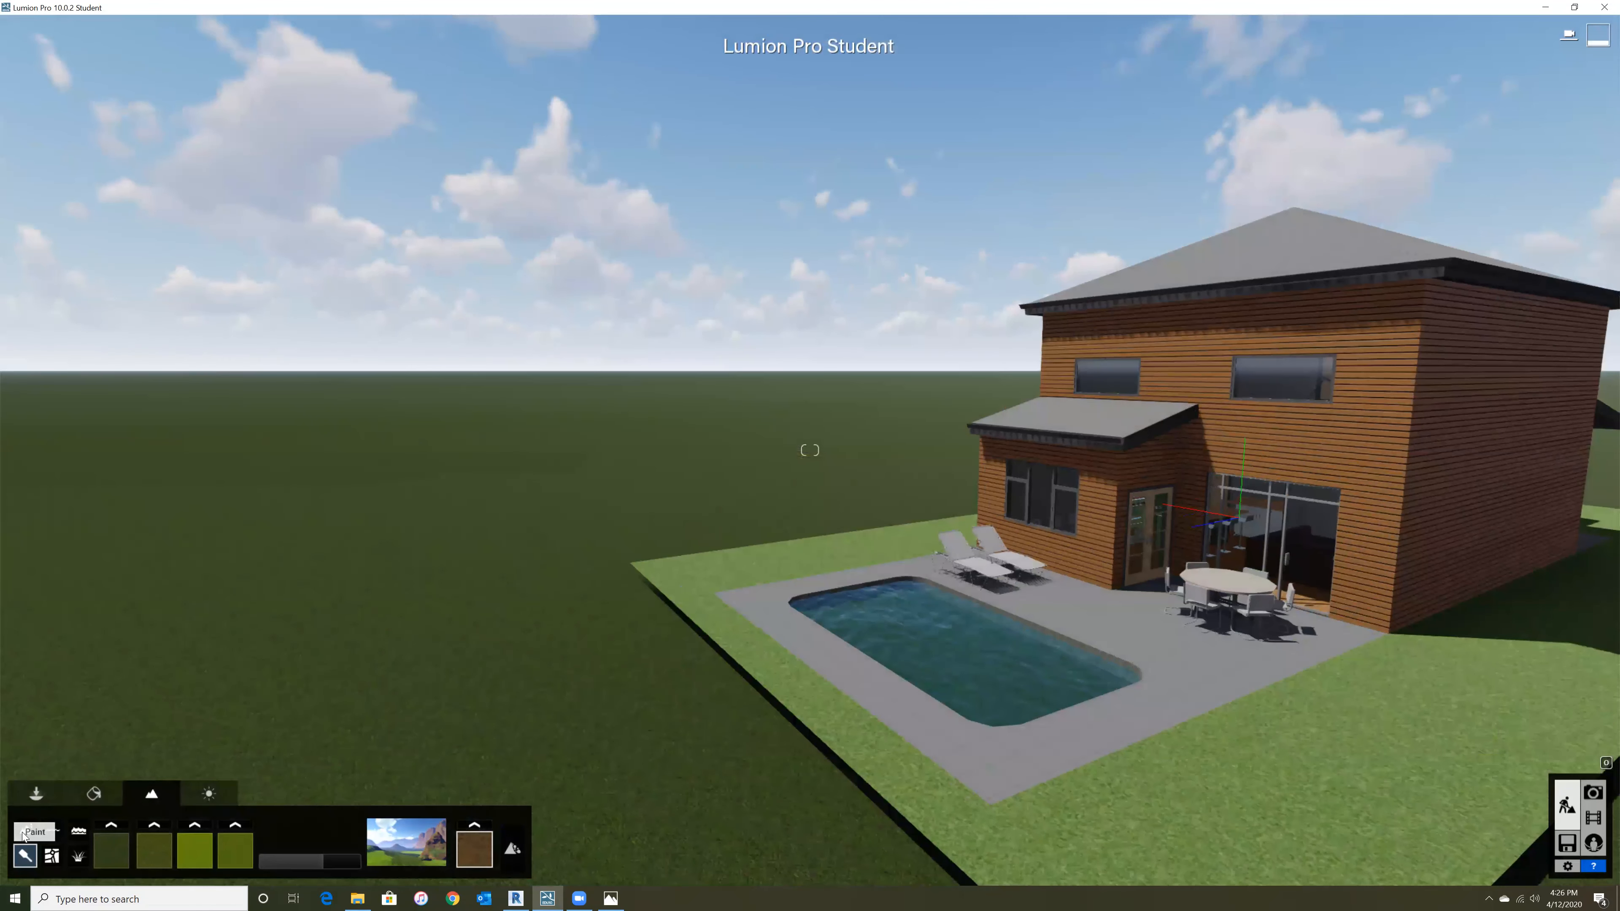
{"action": "left_click", "coordinate": [25, 829]}
{"action": "left_click", "coordinate": [120, 841]}
{"action": "left_click", "coordinate": [406, 808]}
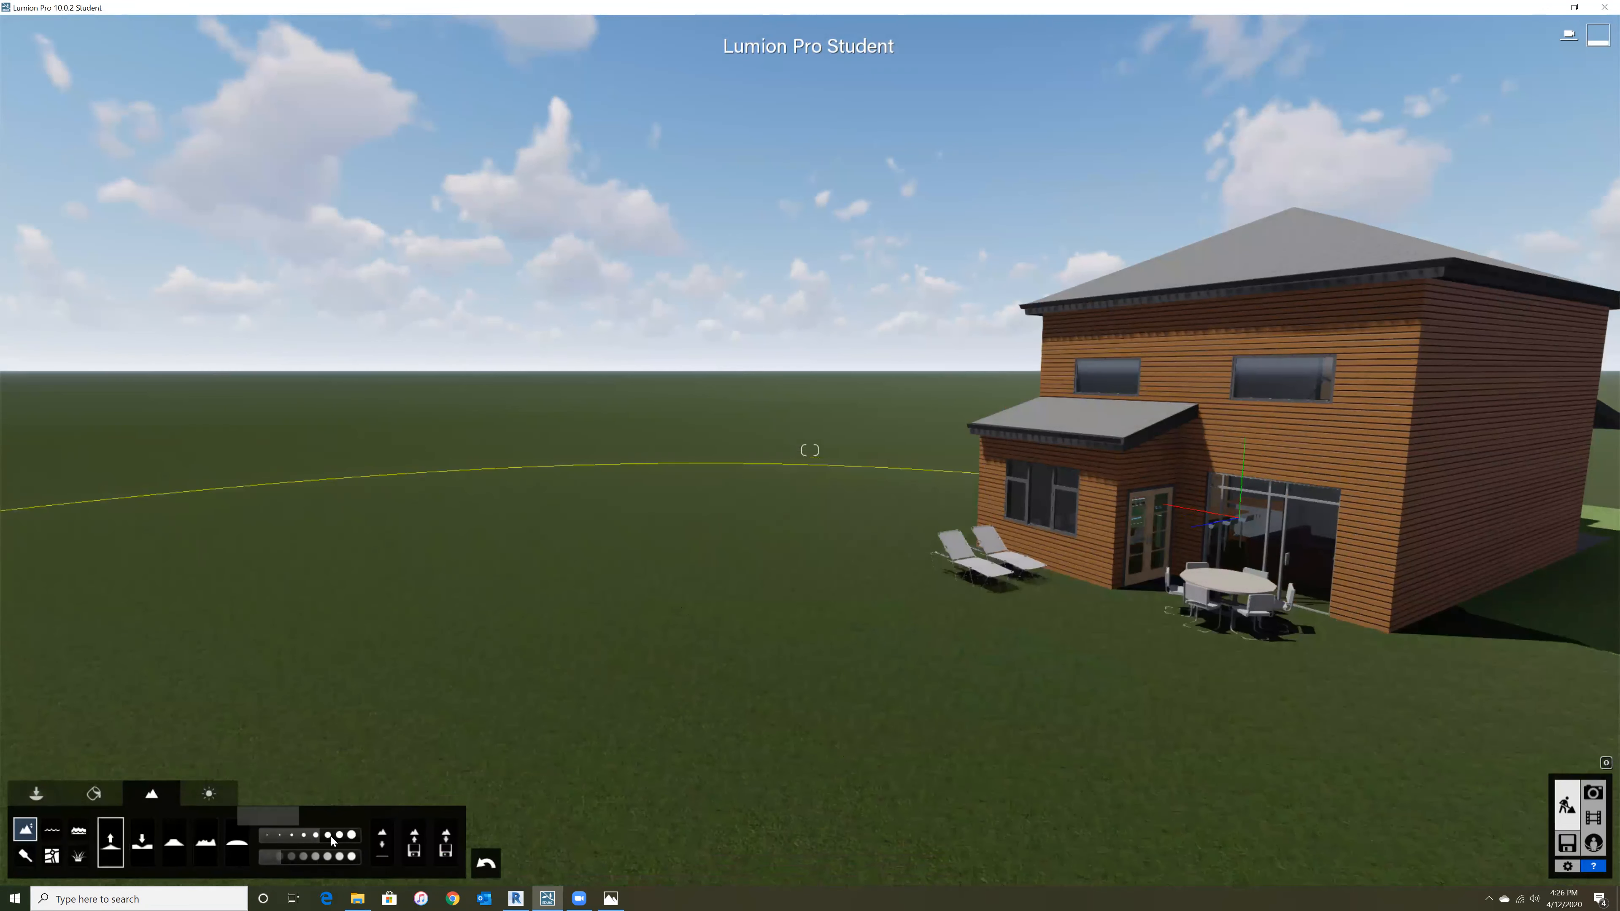
{"action": "left_click", "coordinate": [284, 835]}
{"action": "left_click", "coordinate": [396, 503]}
{"action": "mouse_move", "coordinate": [396, 503]}
{"action": "left_mouse_down"}
{"action": "mouse_move", "coordinate": [625, 623]}
{"action": "mouse_move", "coordinate": [581, 581]}
{"action": "left_mouse_up"}
{"action": "right_click_drag", "start_coordinate": [549, 597], "coordinate": [421, 584]}
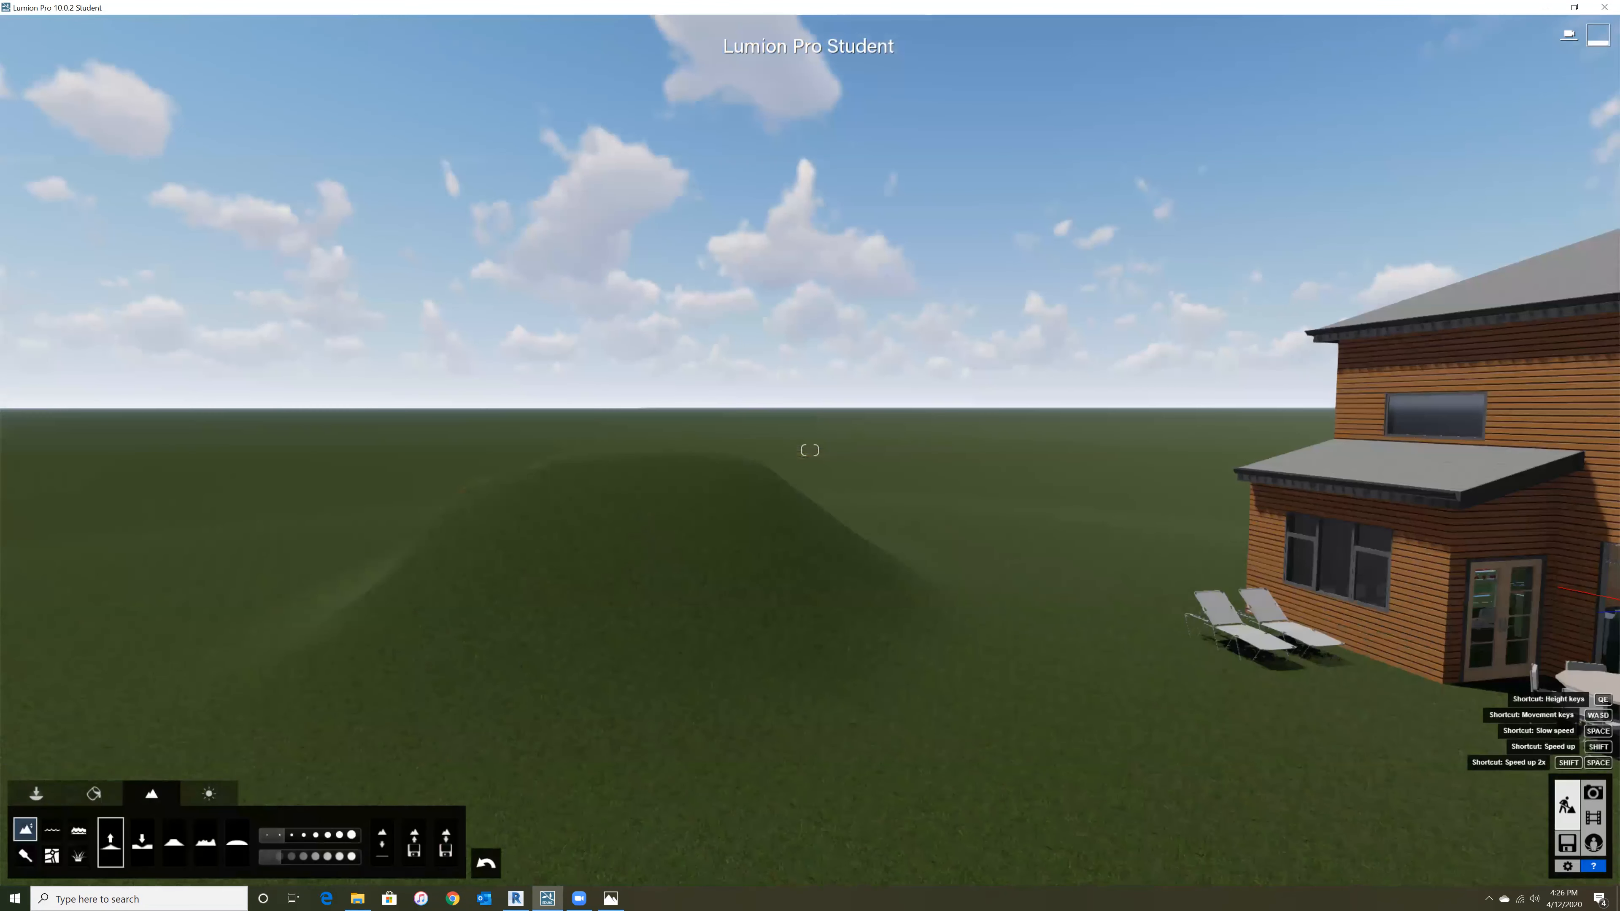
- Undo the terrain mound and bring the whole house and site into view from the rear corner
{"action": "left_click", "coordinate": [483, 869]}
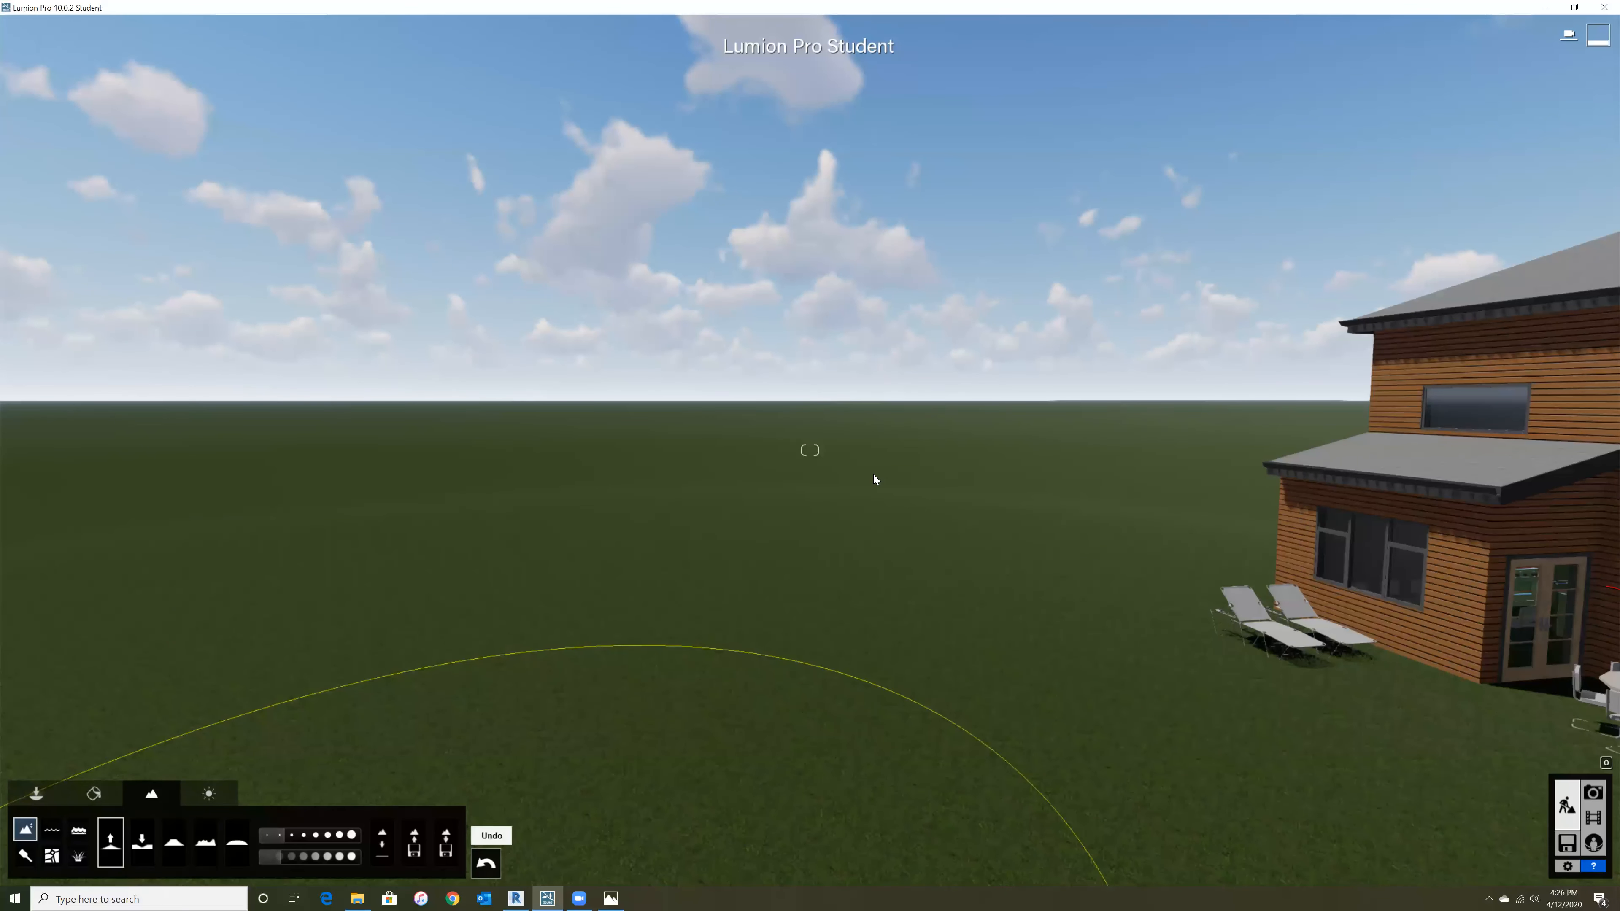
{"action": "right_click_drag", "start_coordinate": [890, 522], "coordinate": [1100, 572]}
{"action": "key", "text": "s"}
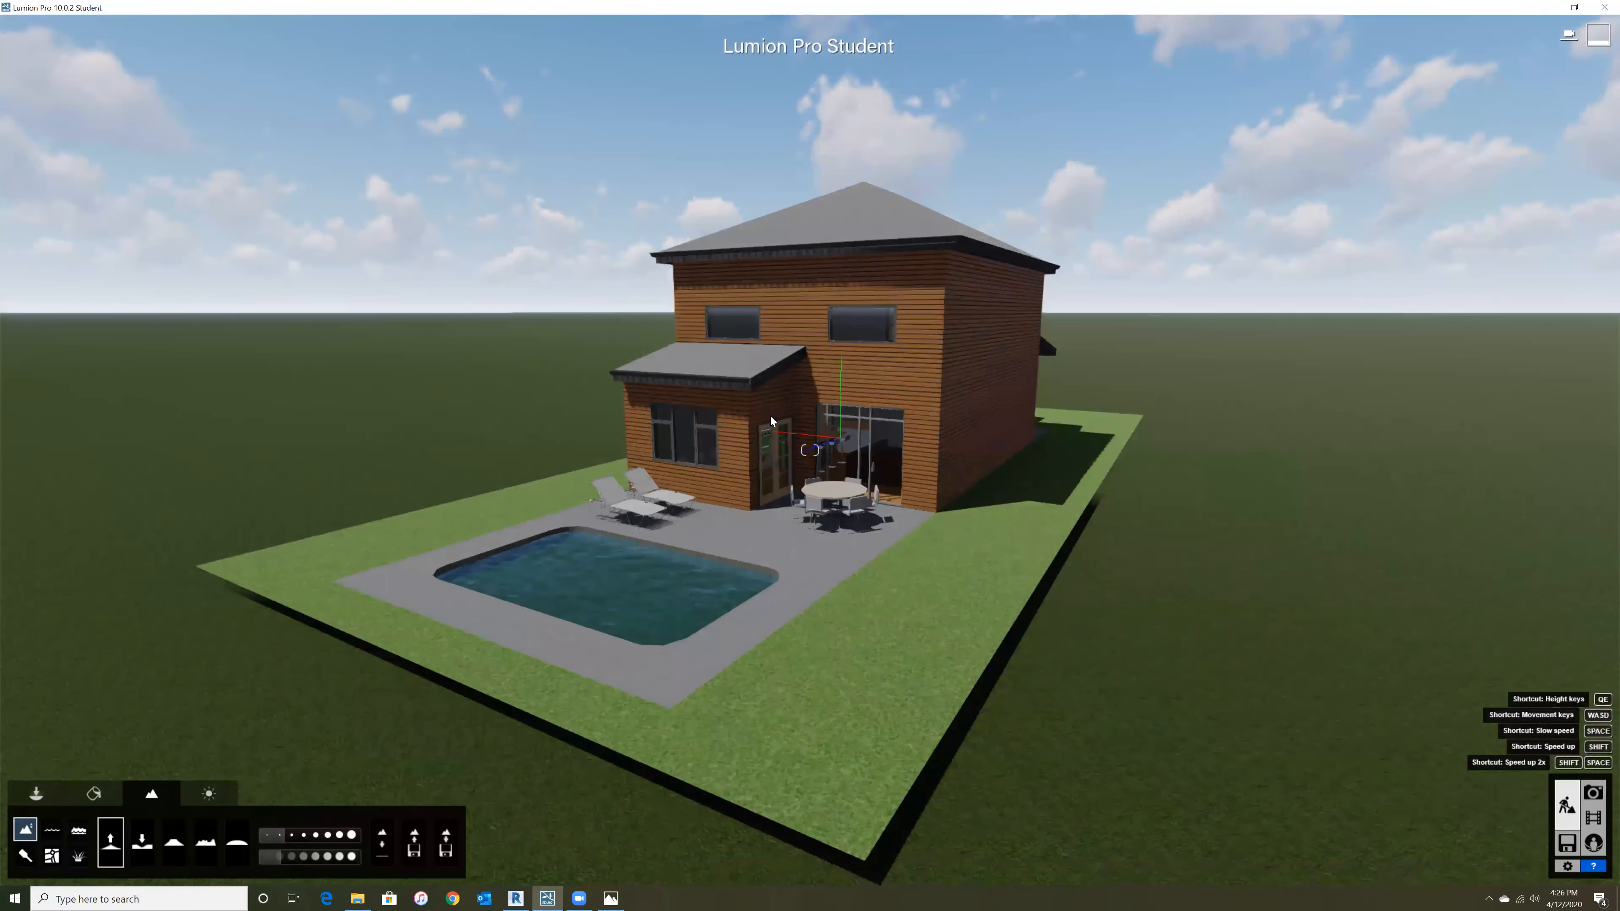
{"action": "key", "text": "s"}
{"action": "key", "text": "d"}
{"action": "right_click_drag", "start_coordinate": [770, 421], "coordinate": [702, 421]}
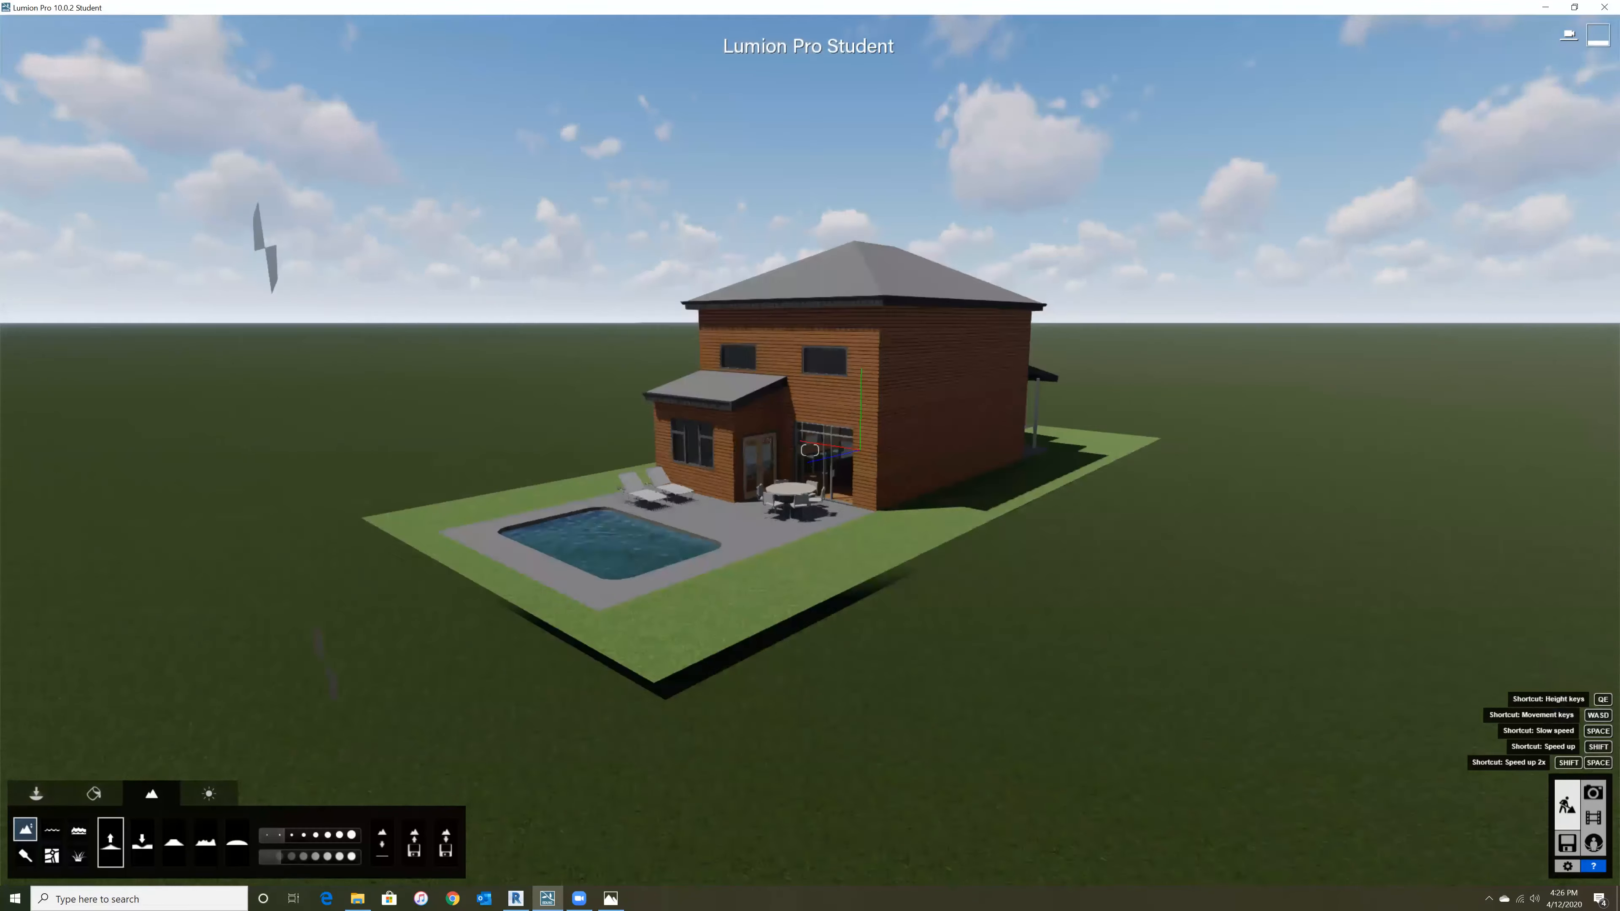
{"action": "key", "text": "w"}
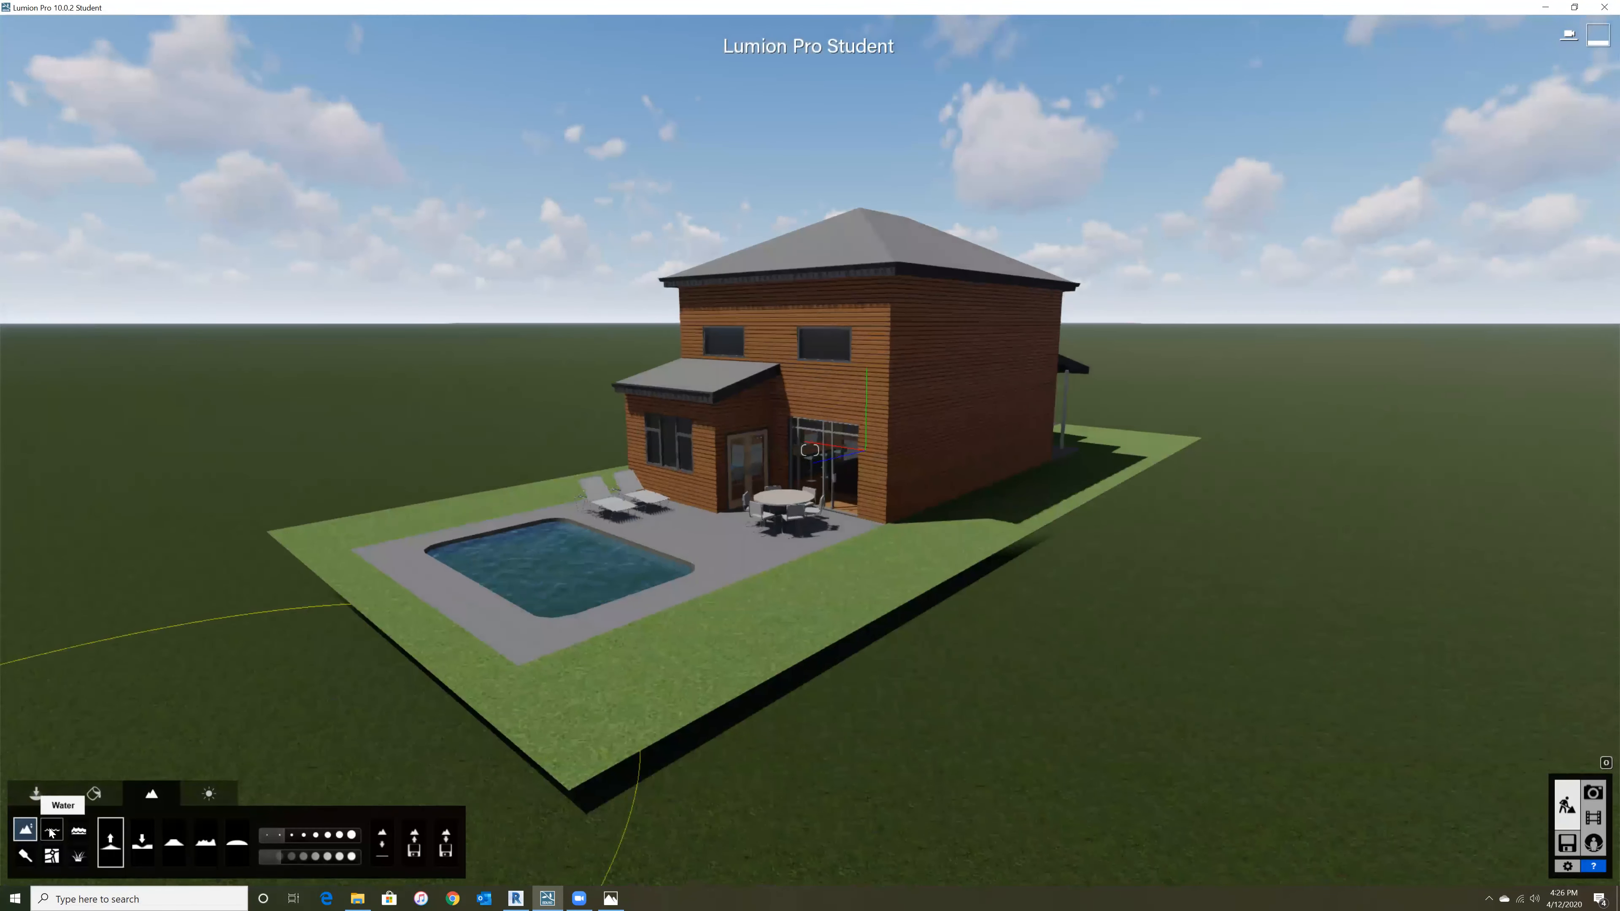
- Look at the landscape Water options and the Paint options, picking the third ground texture
{"action": "left_click", "coordinate": [51, 830]}
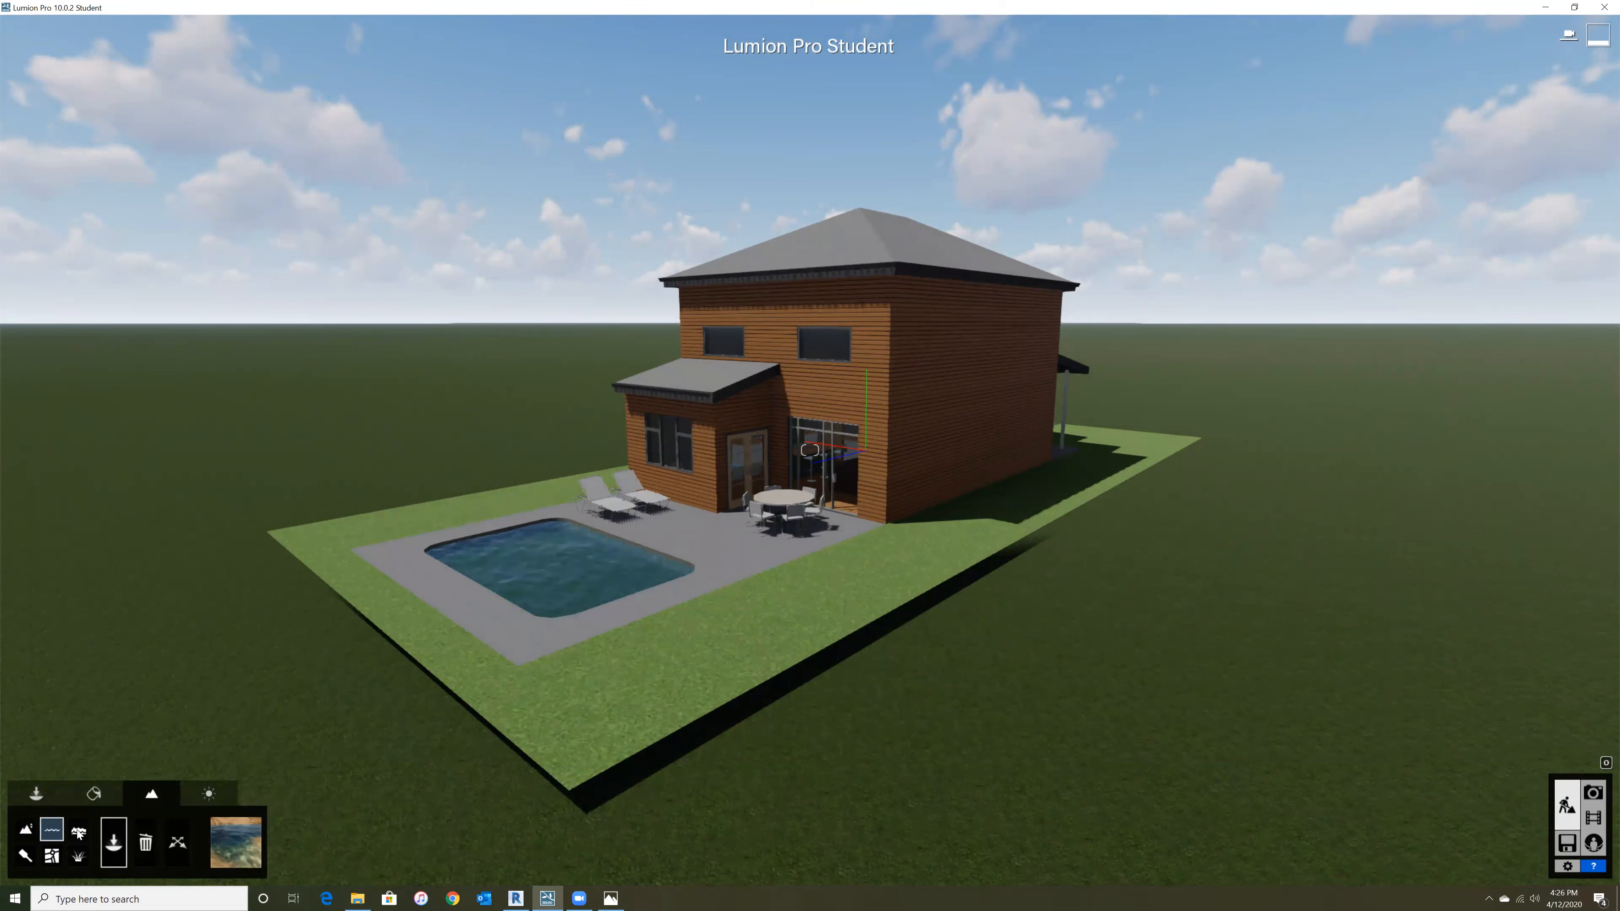
{"action": "left_click", "coordinate": [25, 855]}
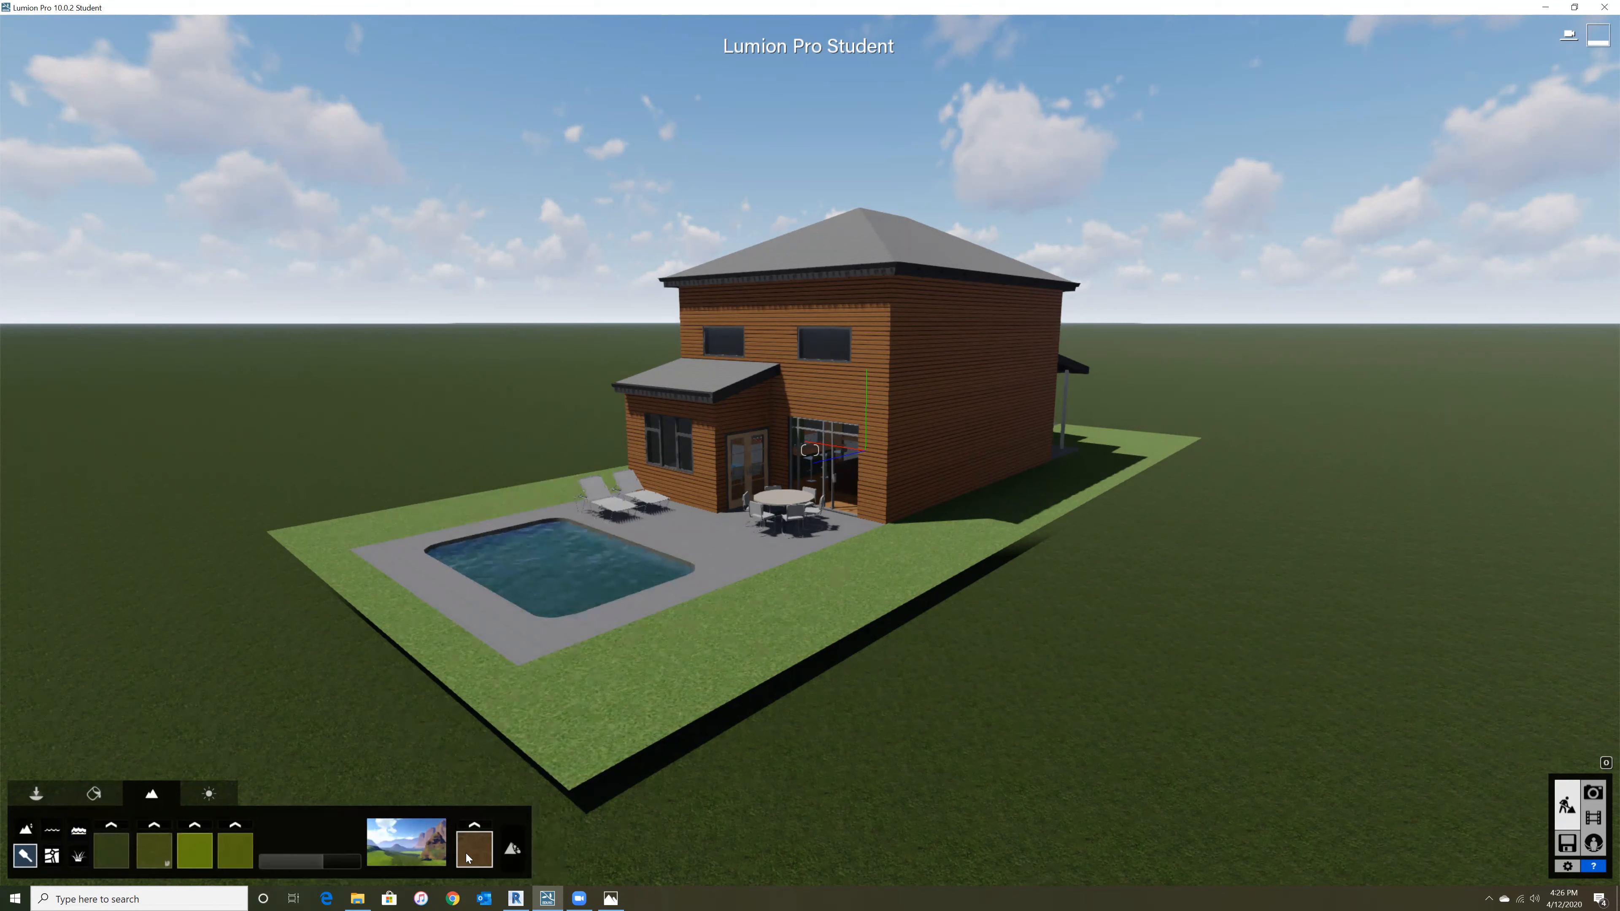
{"action": "left_click", "coordinate": [196, 854]}
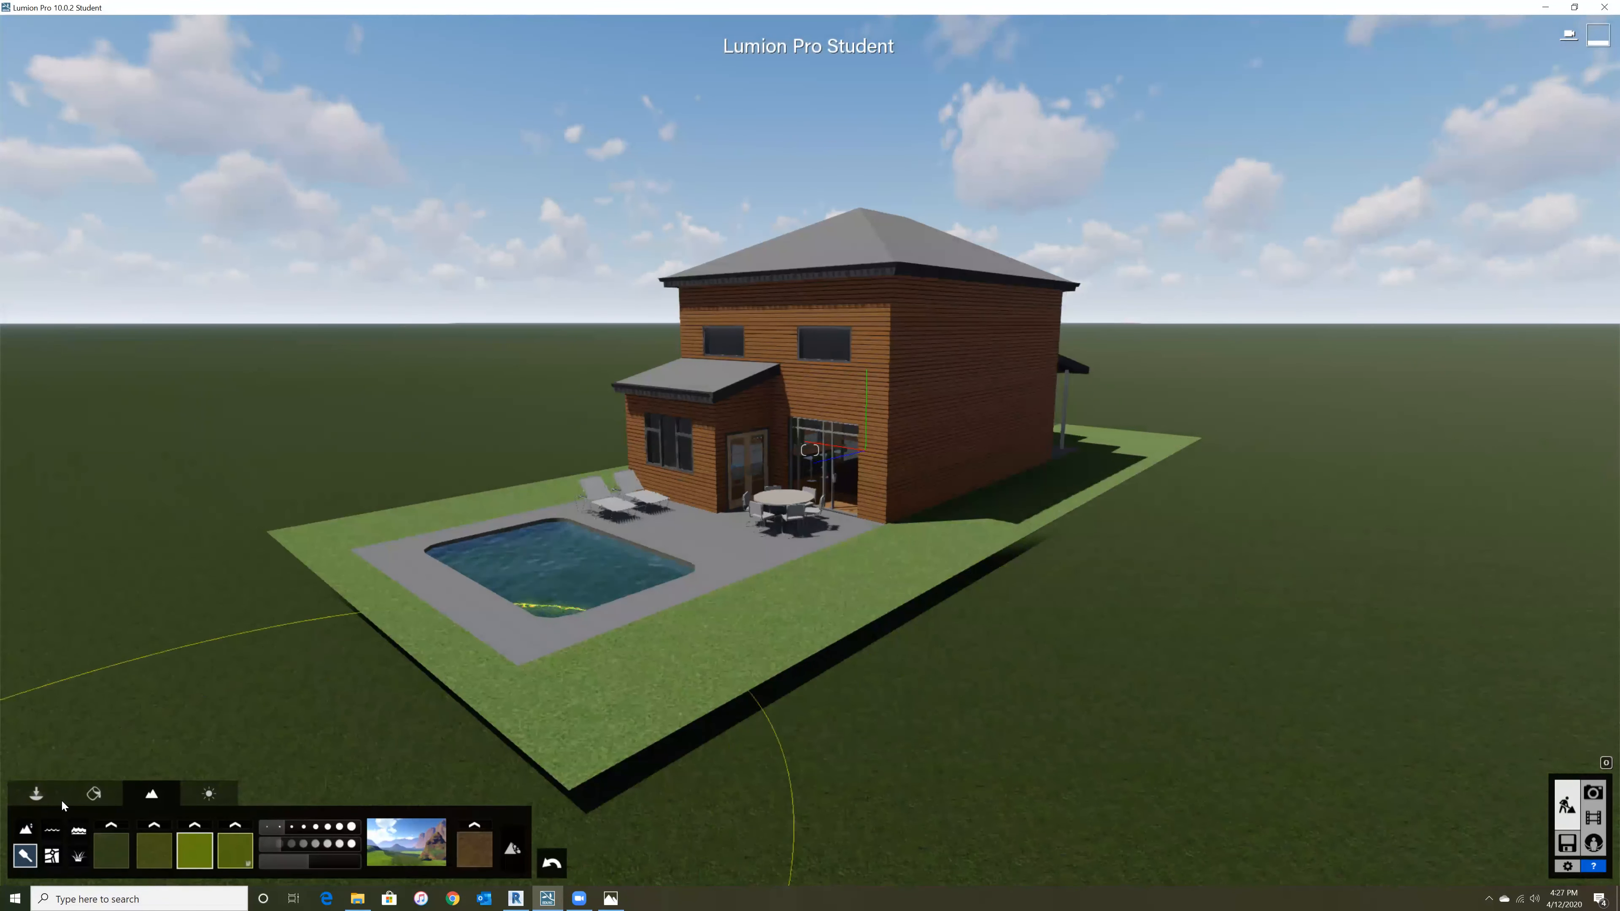
- Select the imported house model in Objects mode and set its Y position to 0 ft
{"action": "left_click", "coordinate": [37, 796]}
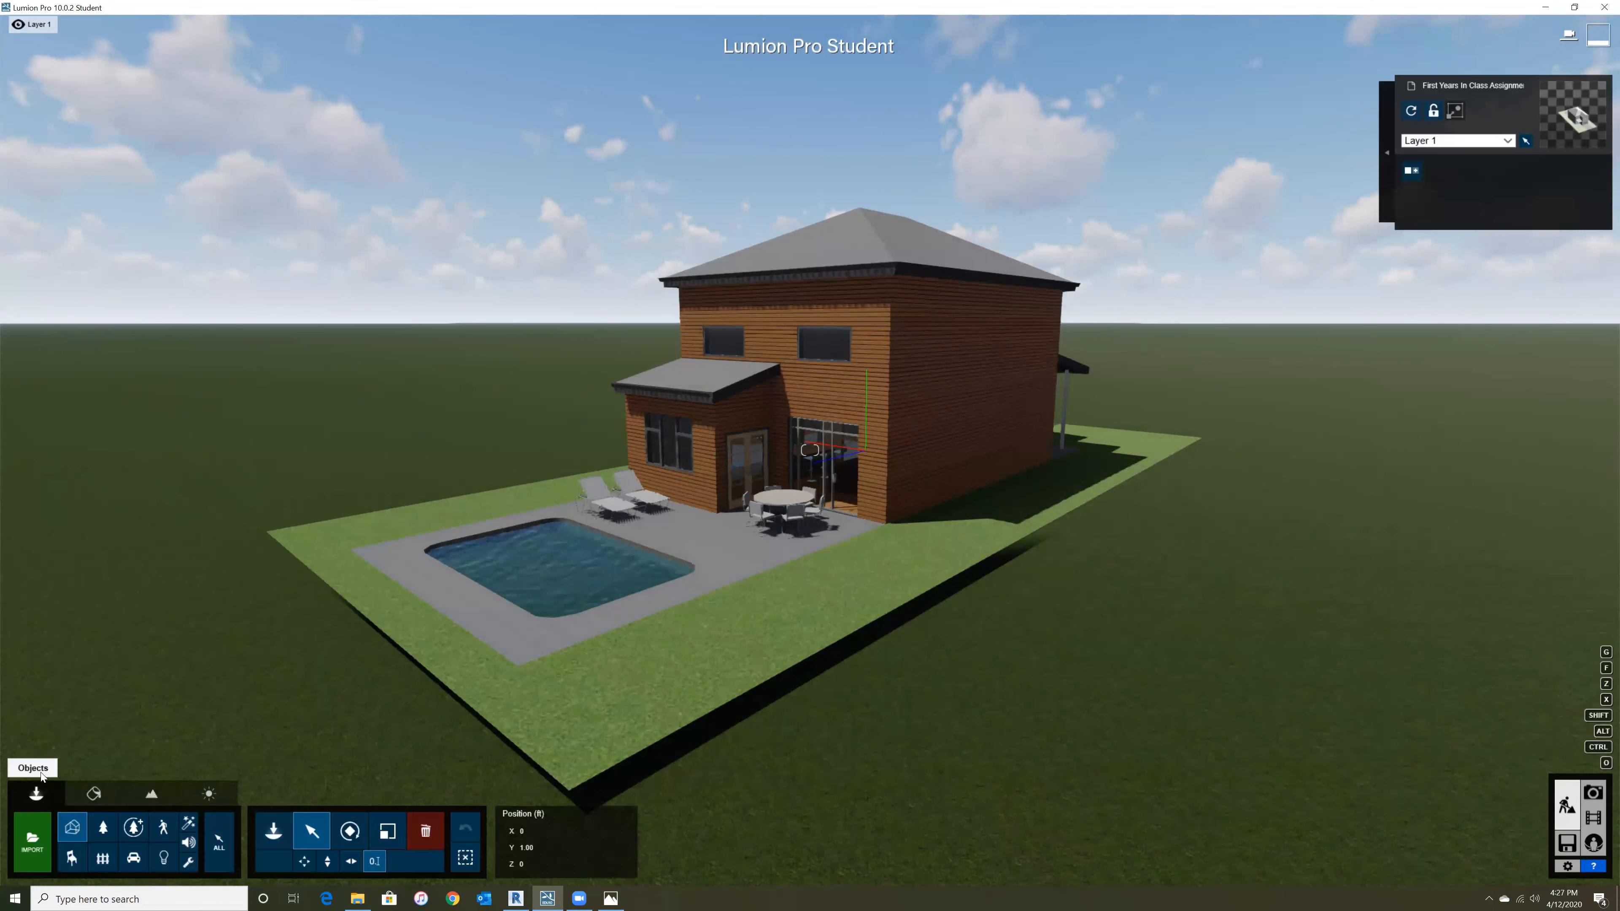
{"action": "left_click", "coordinate": [488, 655]}
{"action": "right_click_drag", "start_coordinate": [488, 654], "coordinate": [542, 646]}
{"action": "key", "text": "a"}
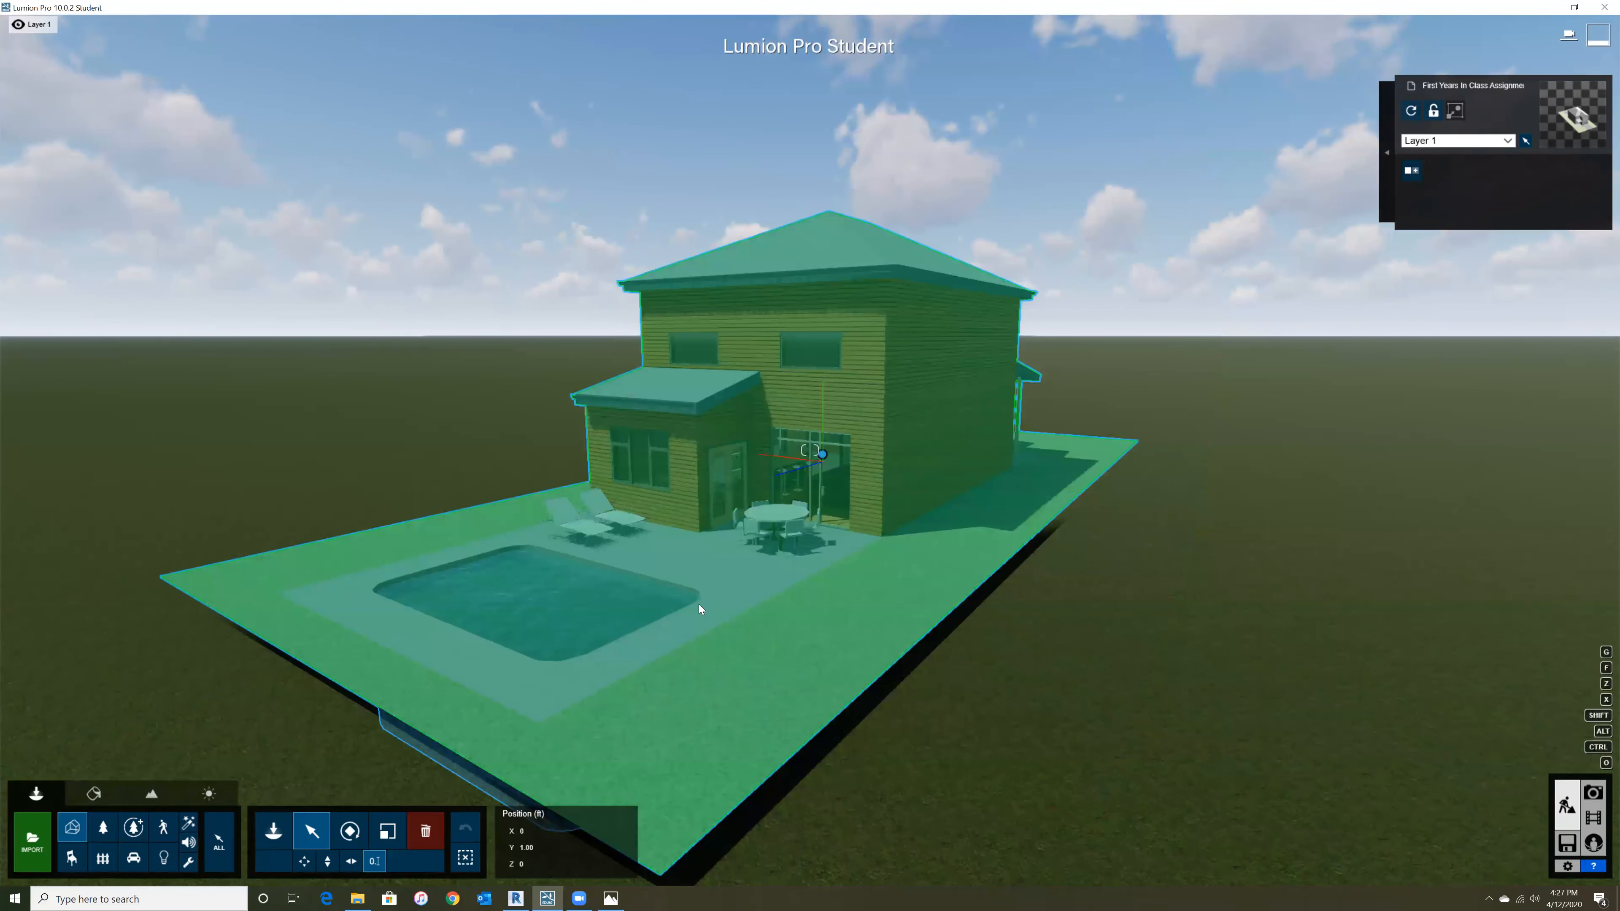
{"action": "left_click", "coordinate": [1110, 810]}
{"action": "left_click", "coordinate": [503, 847]}
{"action": "left_click", "coordinate": [554, 848]}
{"action": "type", "text": "0"}
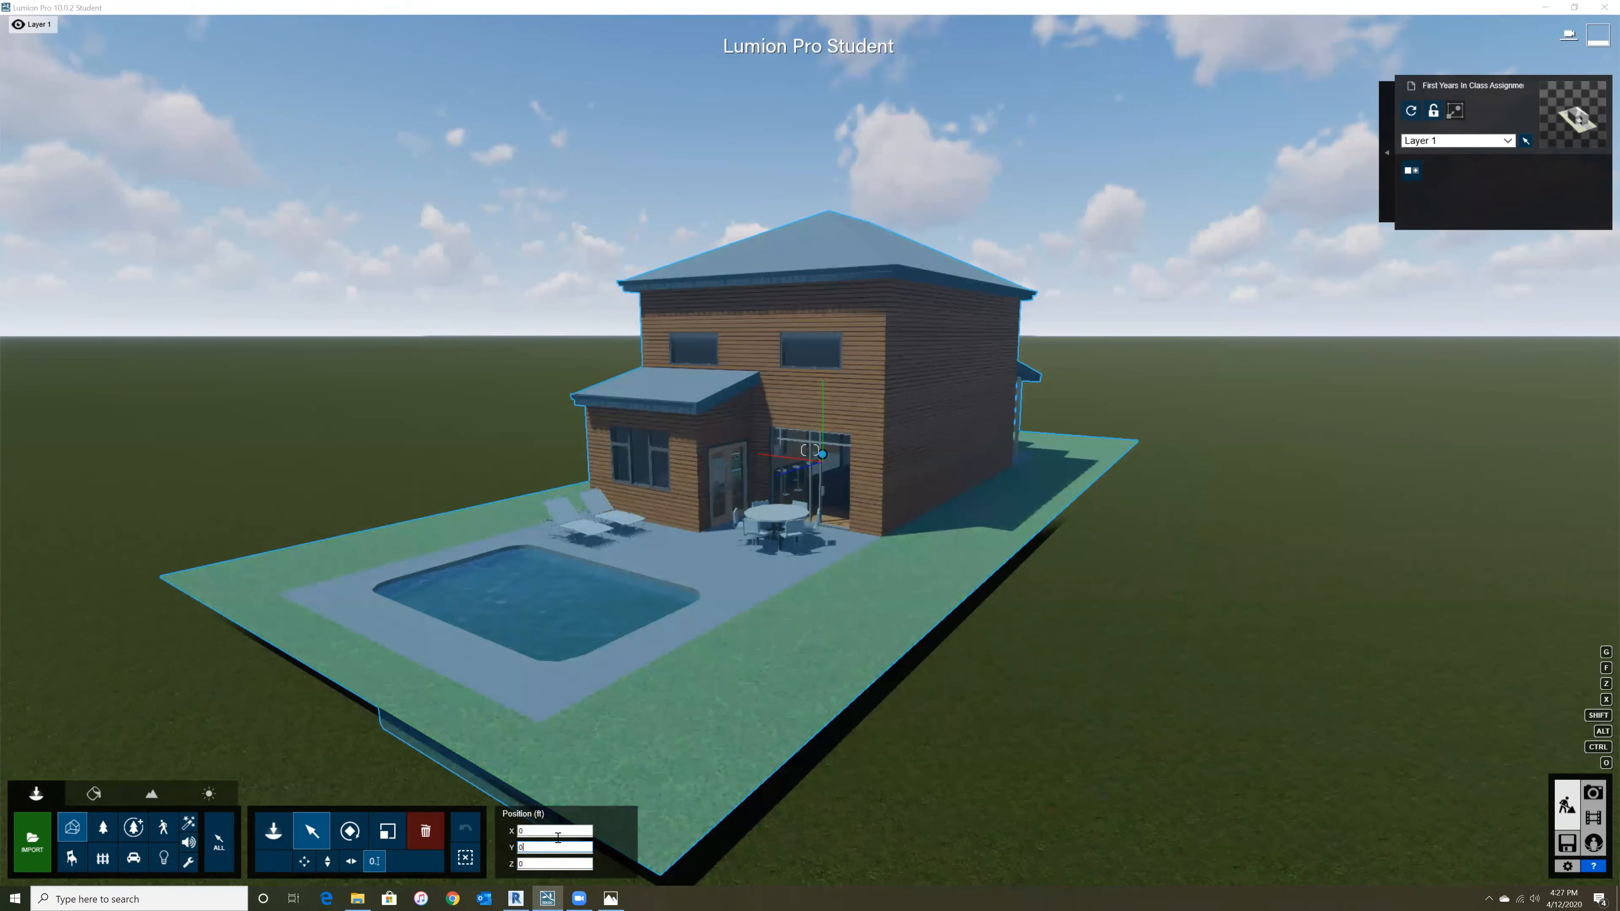
{"action": "key", "text": "Return"}
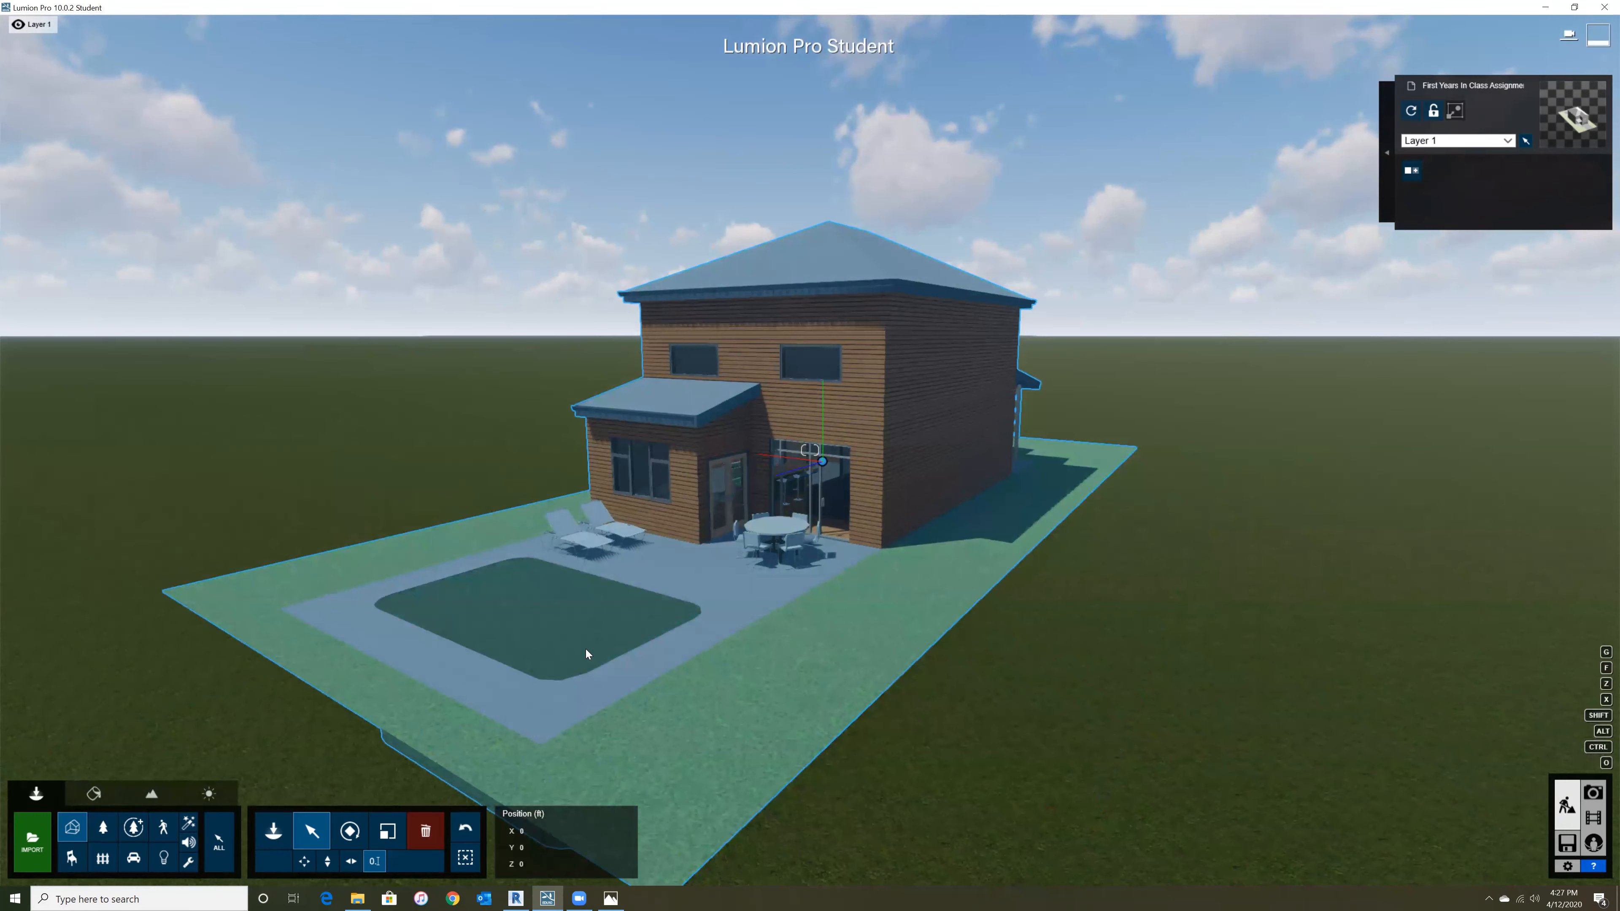
- Set the house model's Y position to 1 ft
{"action": "left_click", "coordinate": [538, 847]}
{"action": "left_click", "coordinate": [535, 847]}
{"action": "key", "text": "Return"}
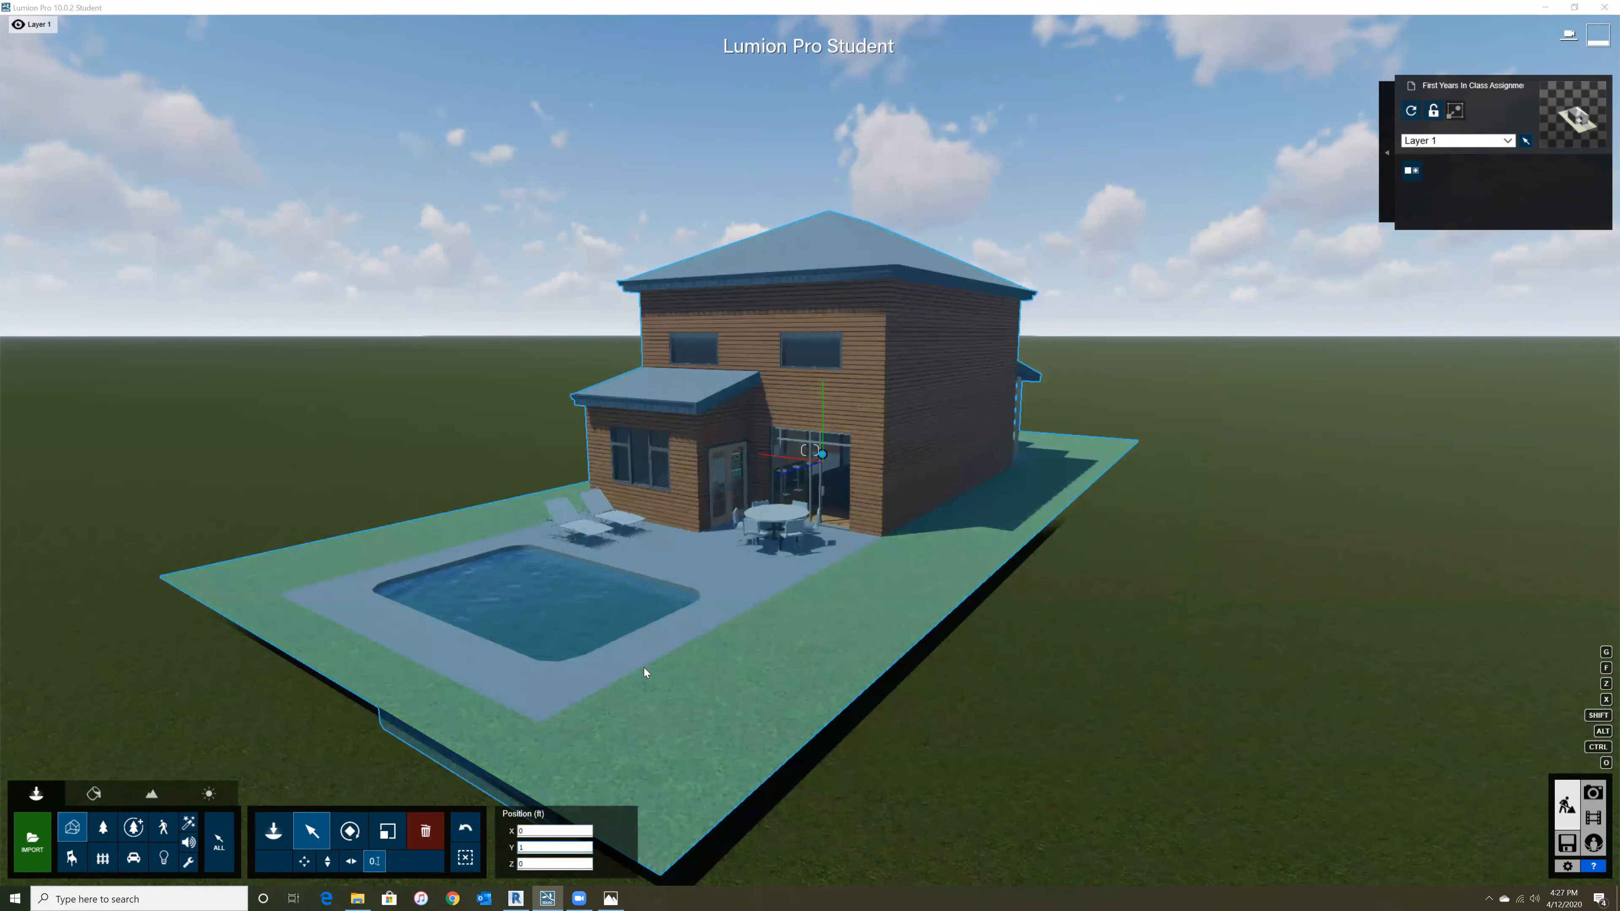
- Fly the camera closer to examine the pool water, patio and rear facade from high and low viewpoints
{"action": "right_click_drag", "start_coordinate": [822, 455], "coordinate": [650, 527]}
{"action": "key", "text": "w"}
{"action": "right_click_drag", "start_coordinate": [810, 450], "coordinate": [919, 712]}
{"action": "key", "text": "w"}
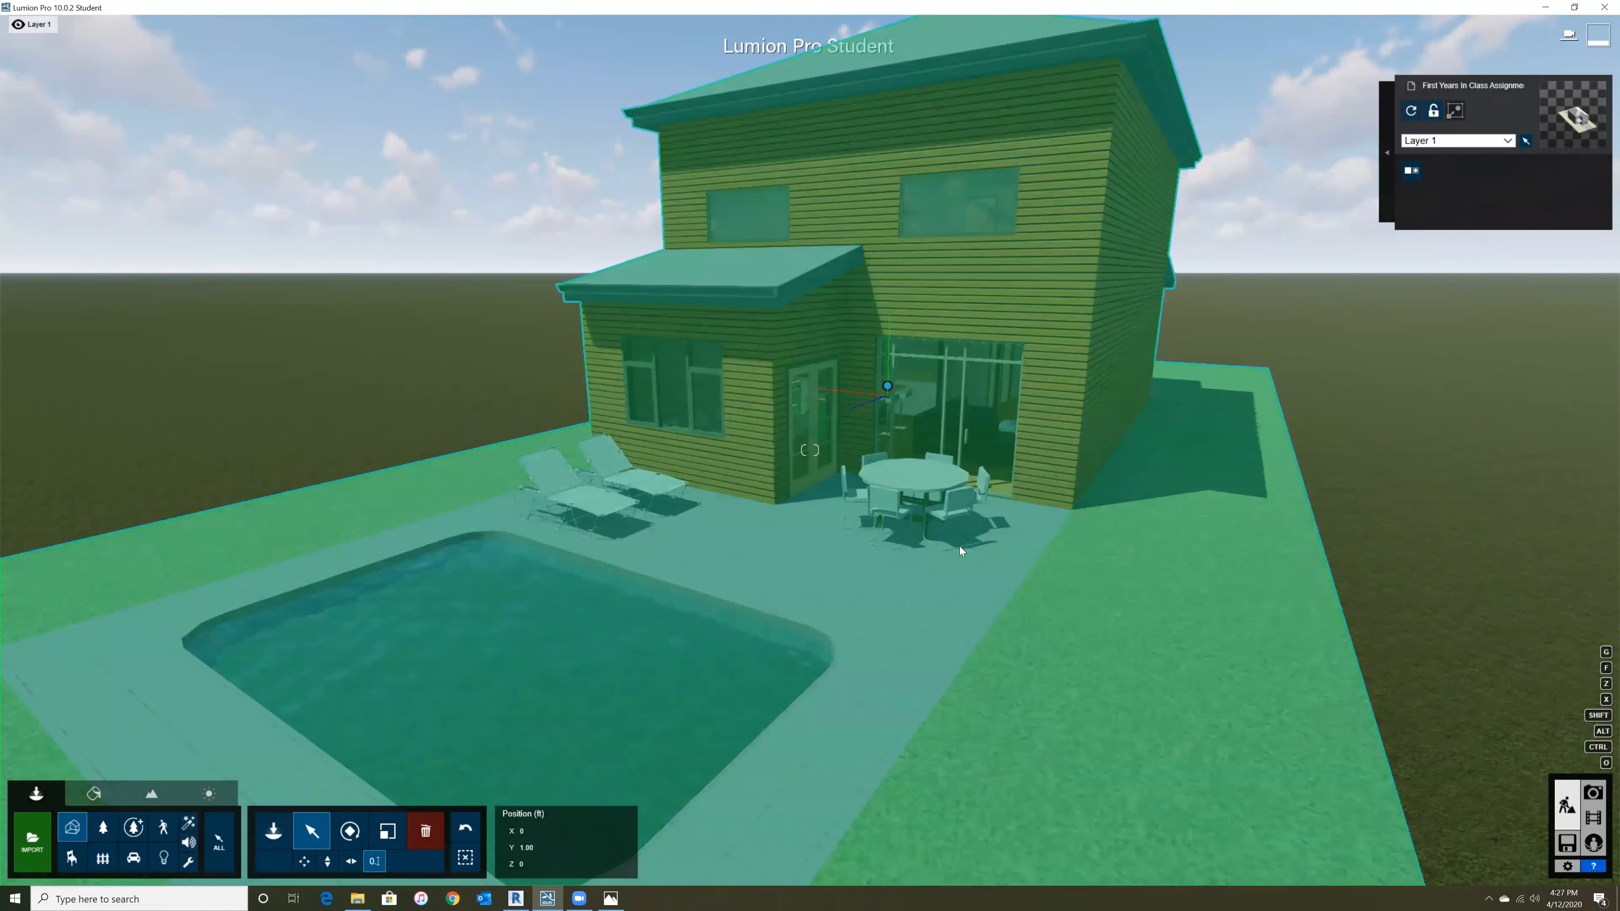
{"action": "key", "text": "e"}
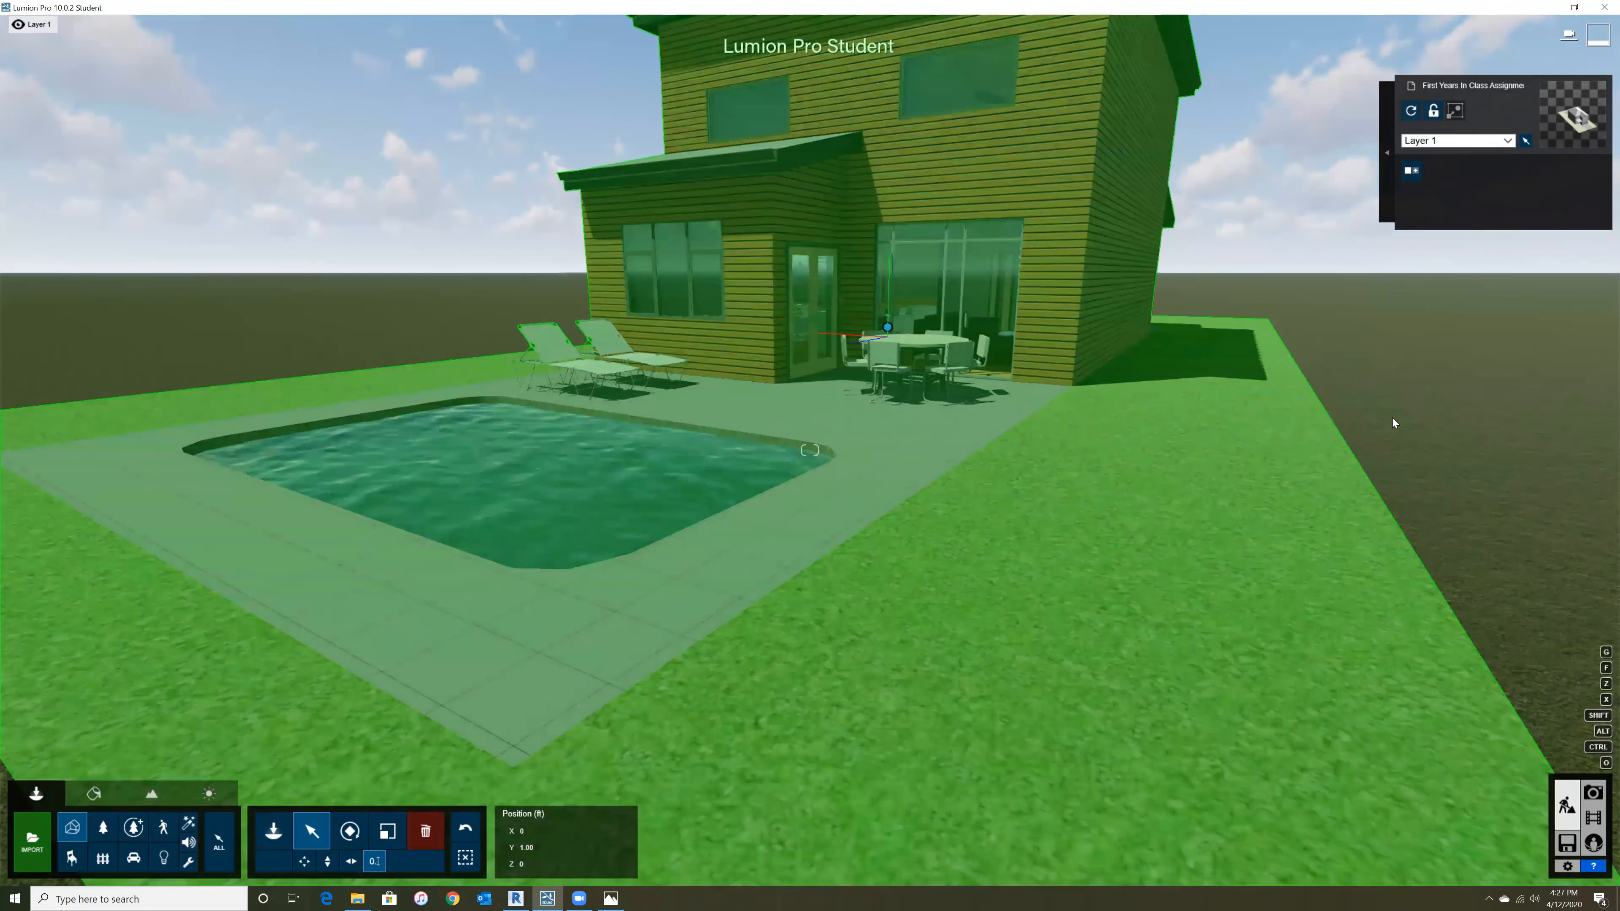
{"action": "key", "text": "e"}
{"action": "key", "text": "w"}
{"action": "key", "text": "e"}
{"action": "key", "text": "e"}
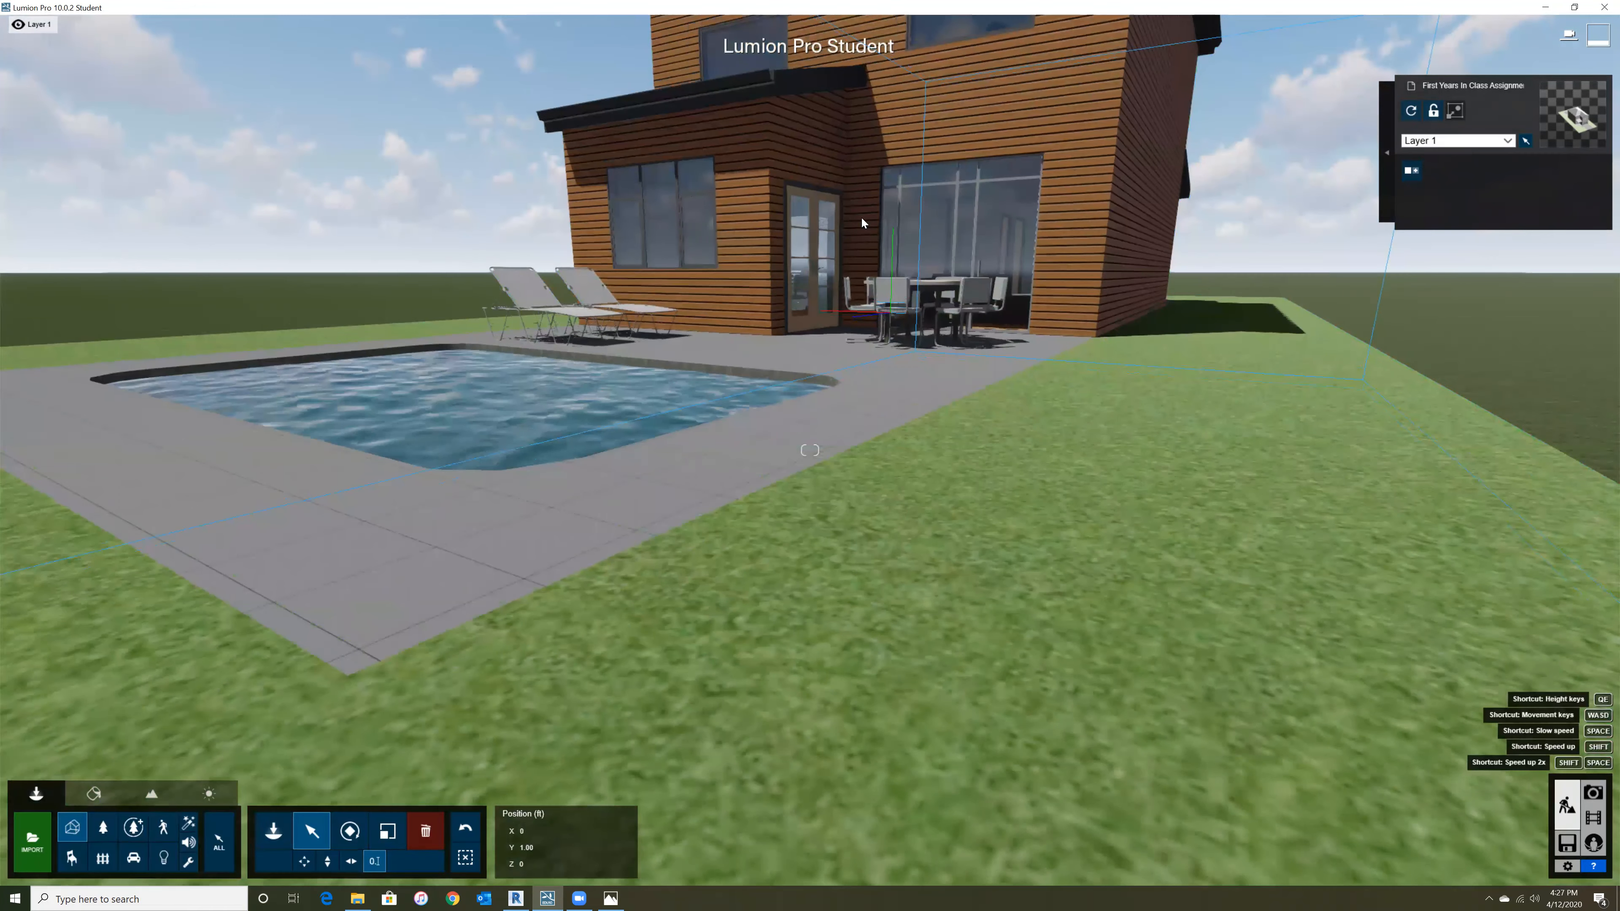
{"action": "key", "text": "q"}
{"action": "right_click_drag", "start_coordinate": [887, 390], "coordinate": [844, 239]}
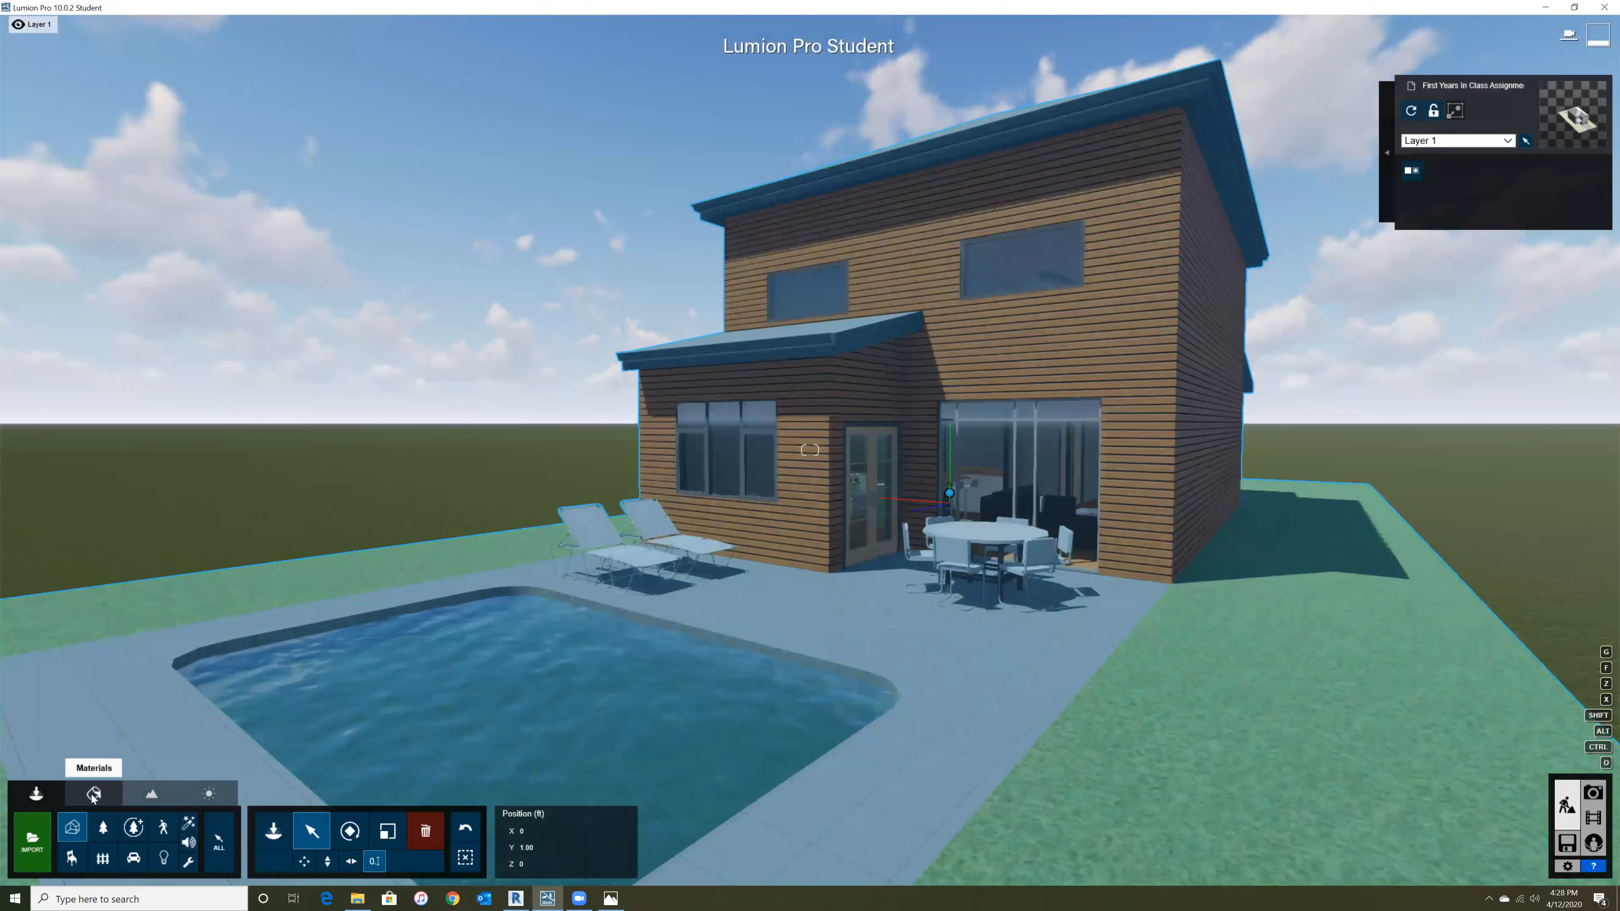
- Open the material of the house's exterior wood siding in the Material Editor
{"action": "left_click", "coordinate": [92, 794]}
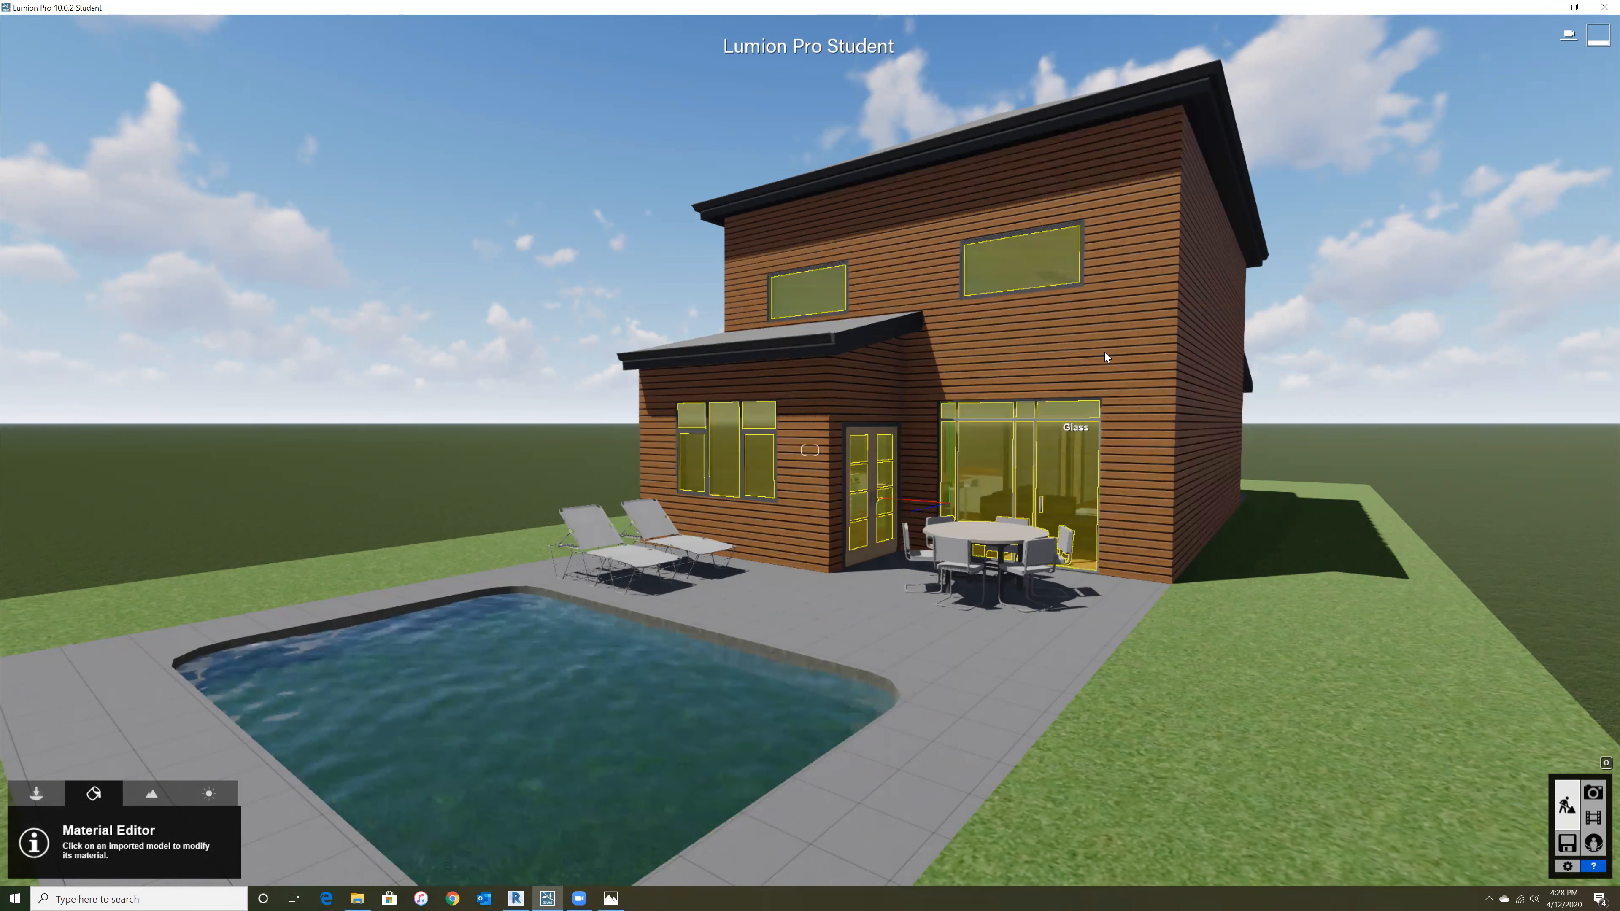
{"action": "key", "text": "q"}
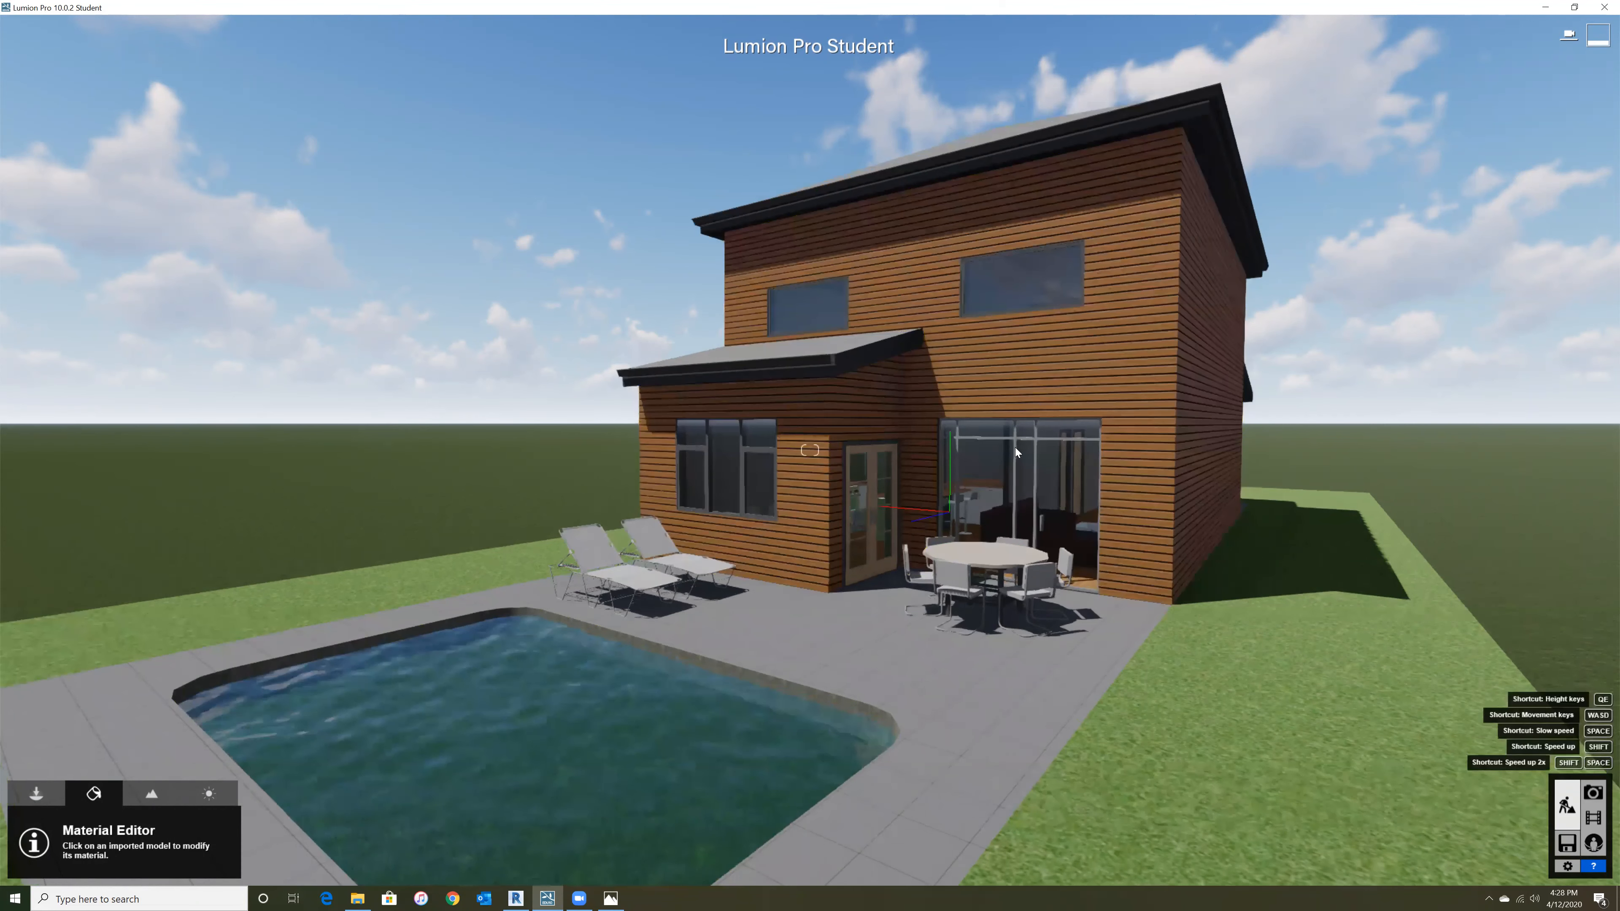
{"action": "right_click_drag", "start_coordinate": [1015, 447], "coordinate": [1017, 460]}
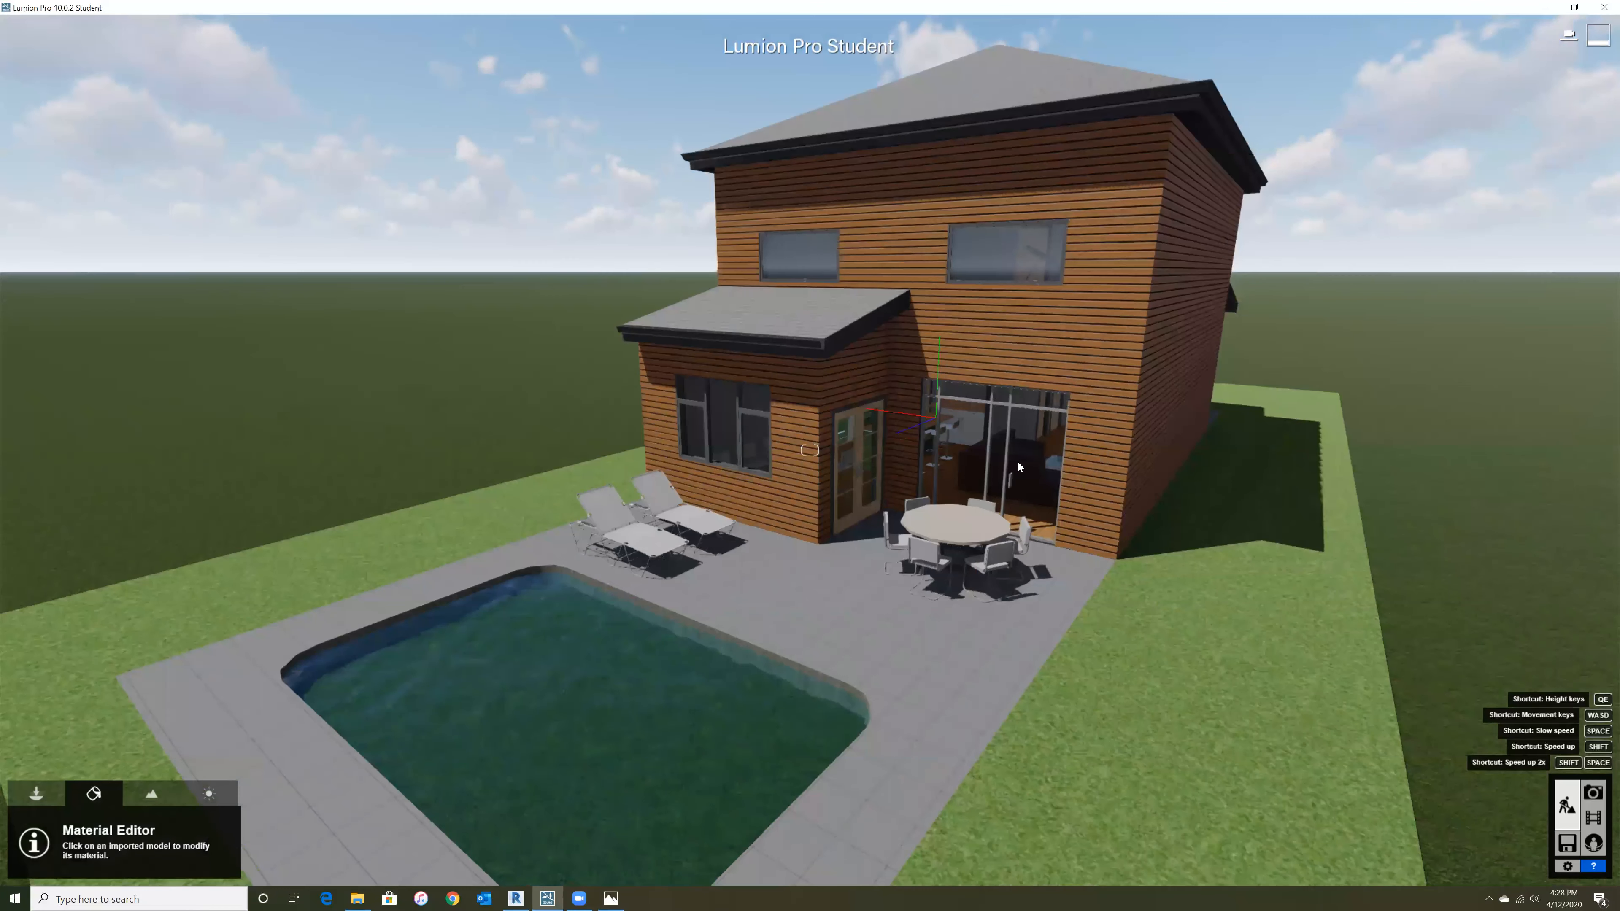
{"action": "right_click_drag", "start_coordinate": [1089, 224], "coordinate": [1091, 231]}
{"action": "left_click", "coordinate": [1088, 224]}
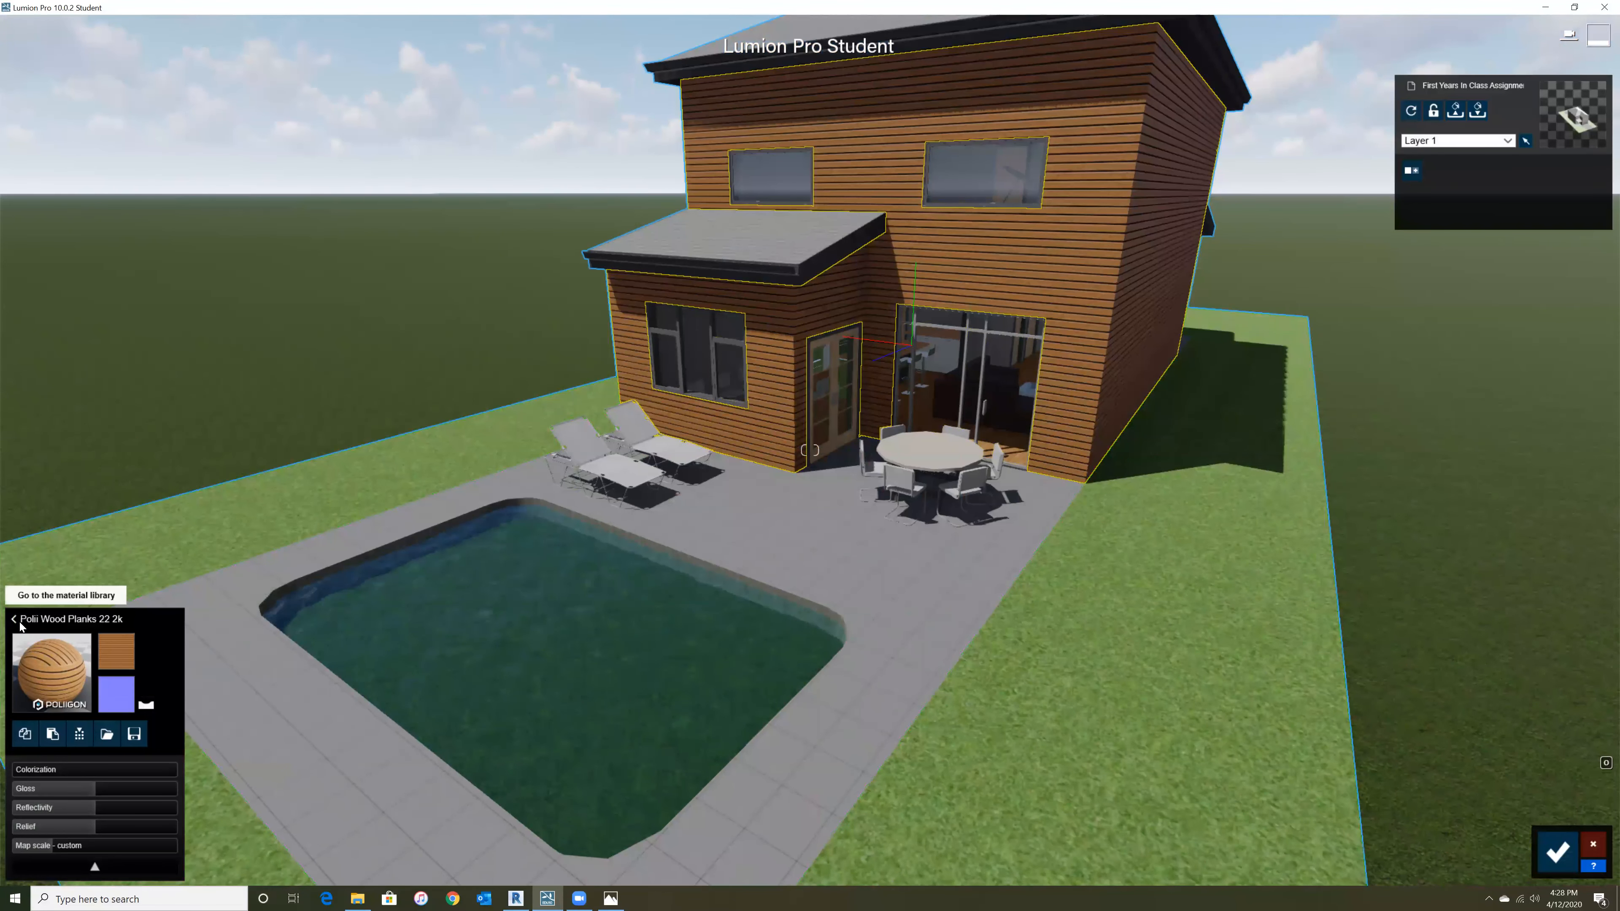
- Open the material library for the siding and look through the Various and Indoor material categories
{"action": "left_click", "coordinate": [14, 619]}
{"action": "left_click", "coordinate": [242, 434]}
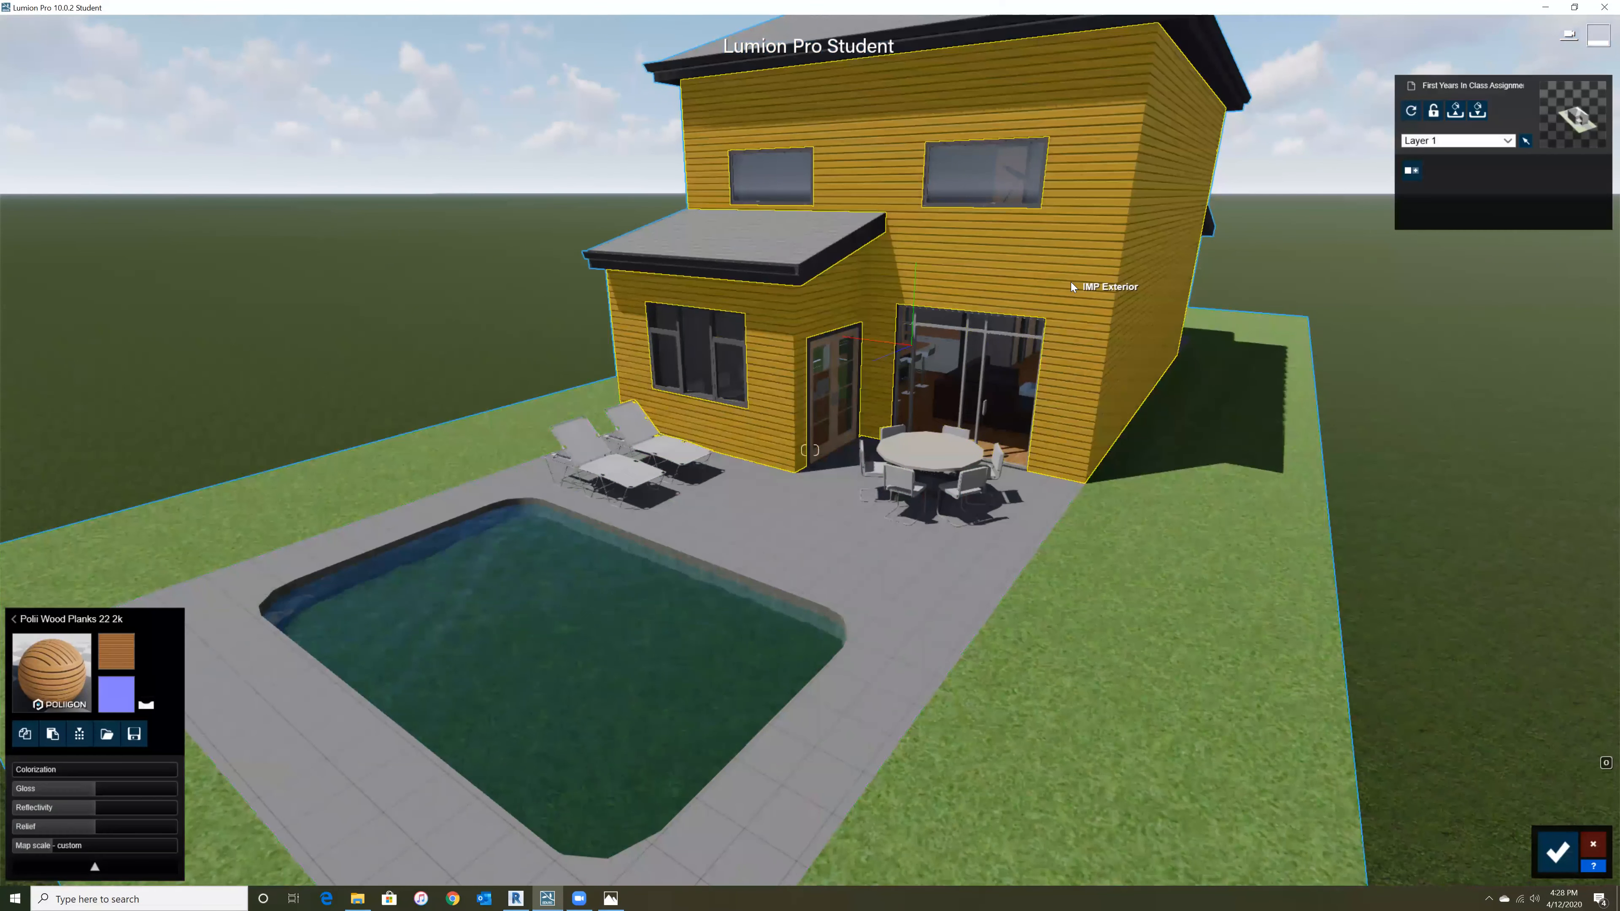
{"action": "left_click", "coordinate": [13, 619]}
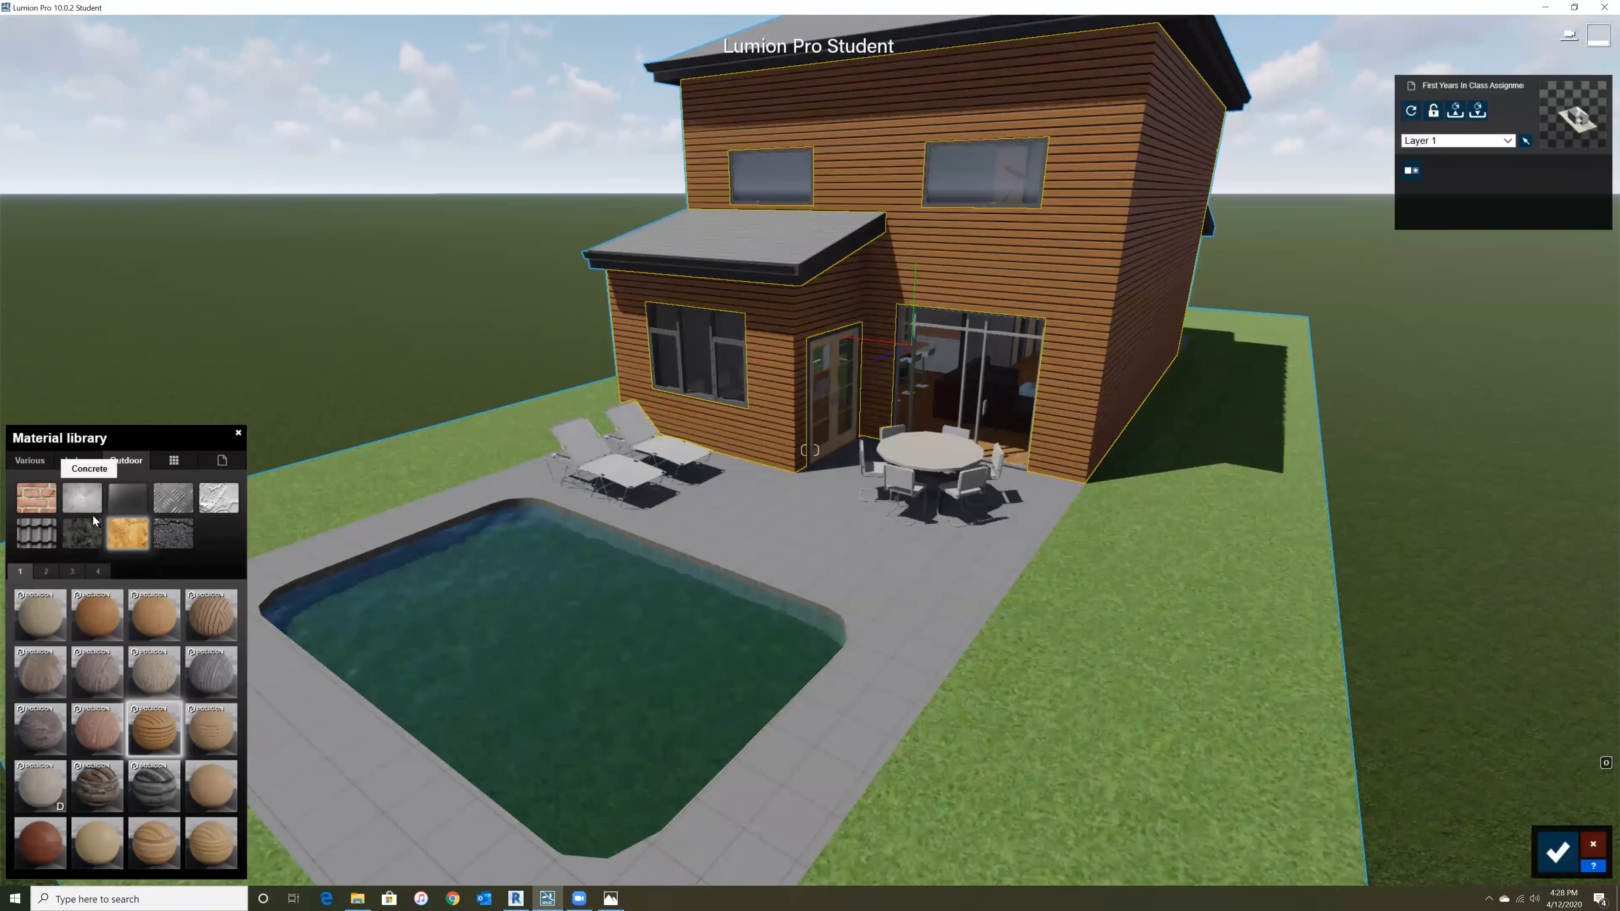
{"action": "left_click", "coordinate": [38, 464]}
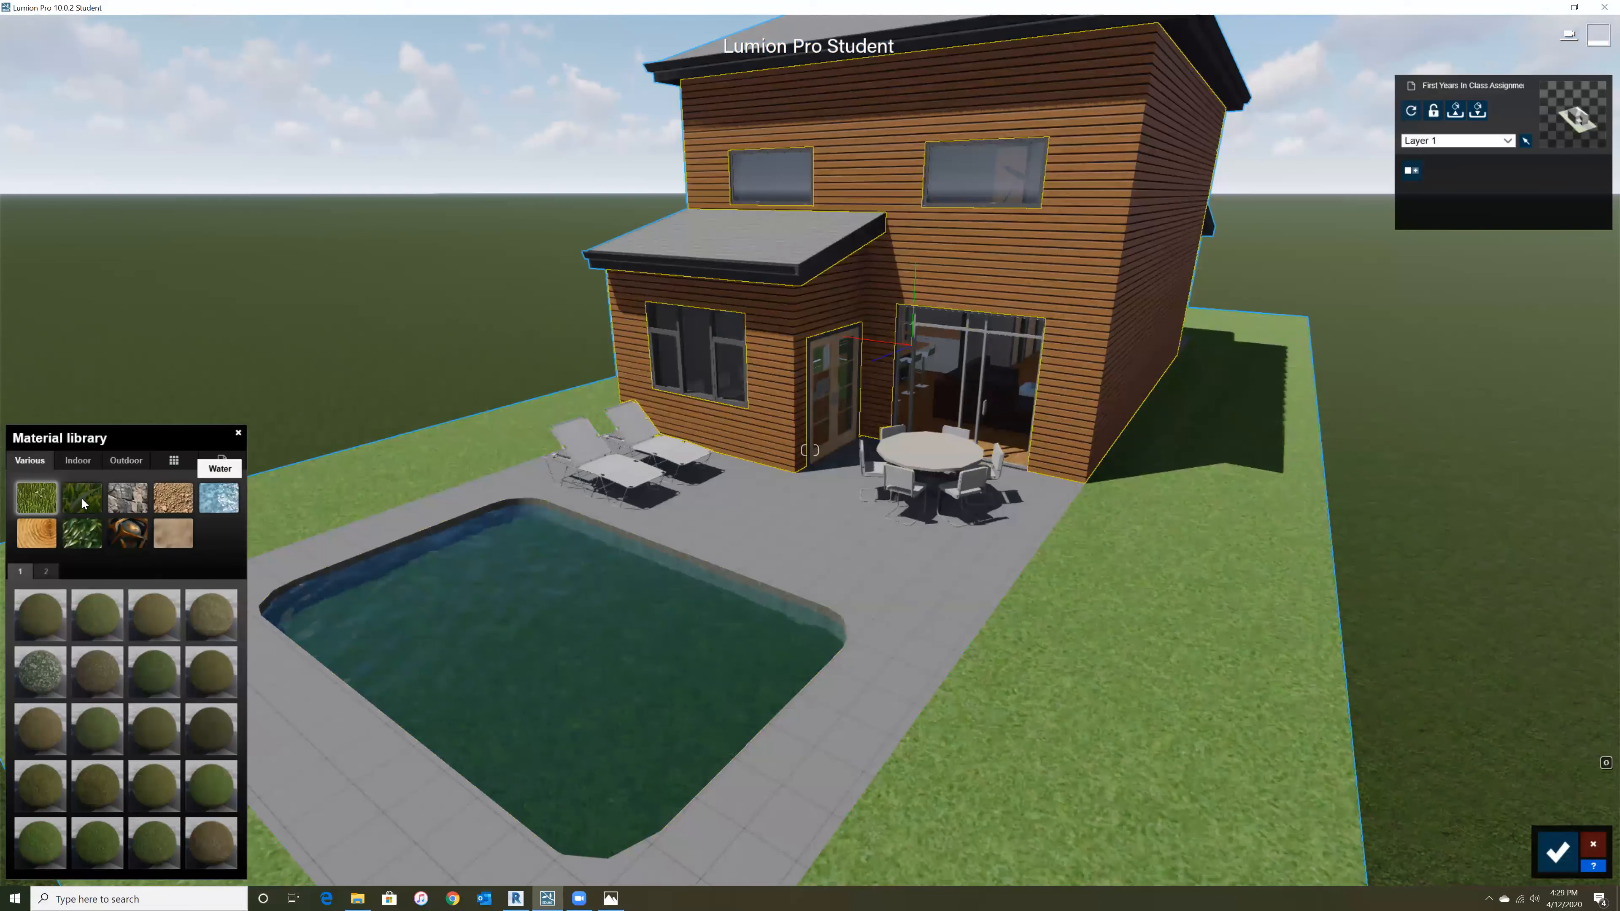
{"action": "left_click", "coordinate": [86, 462]}
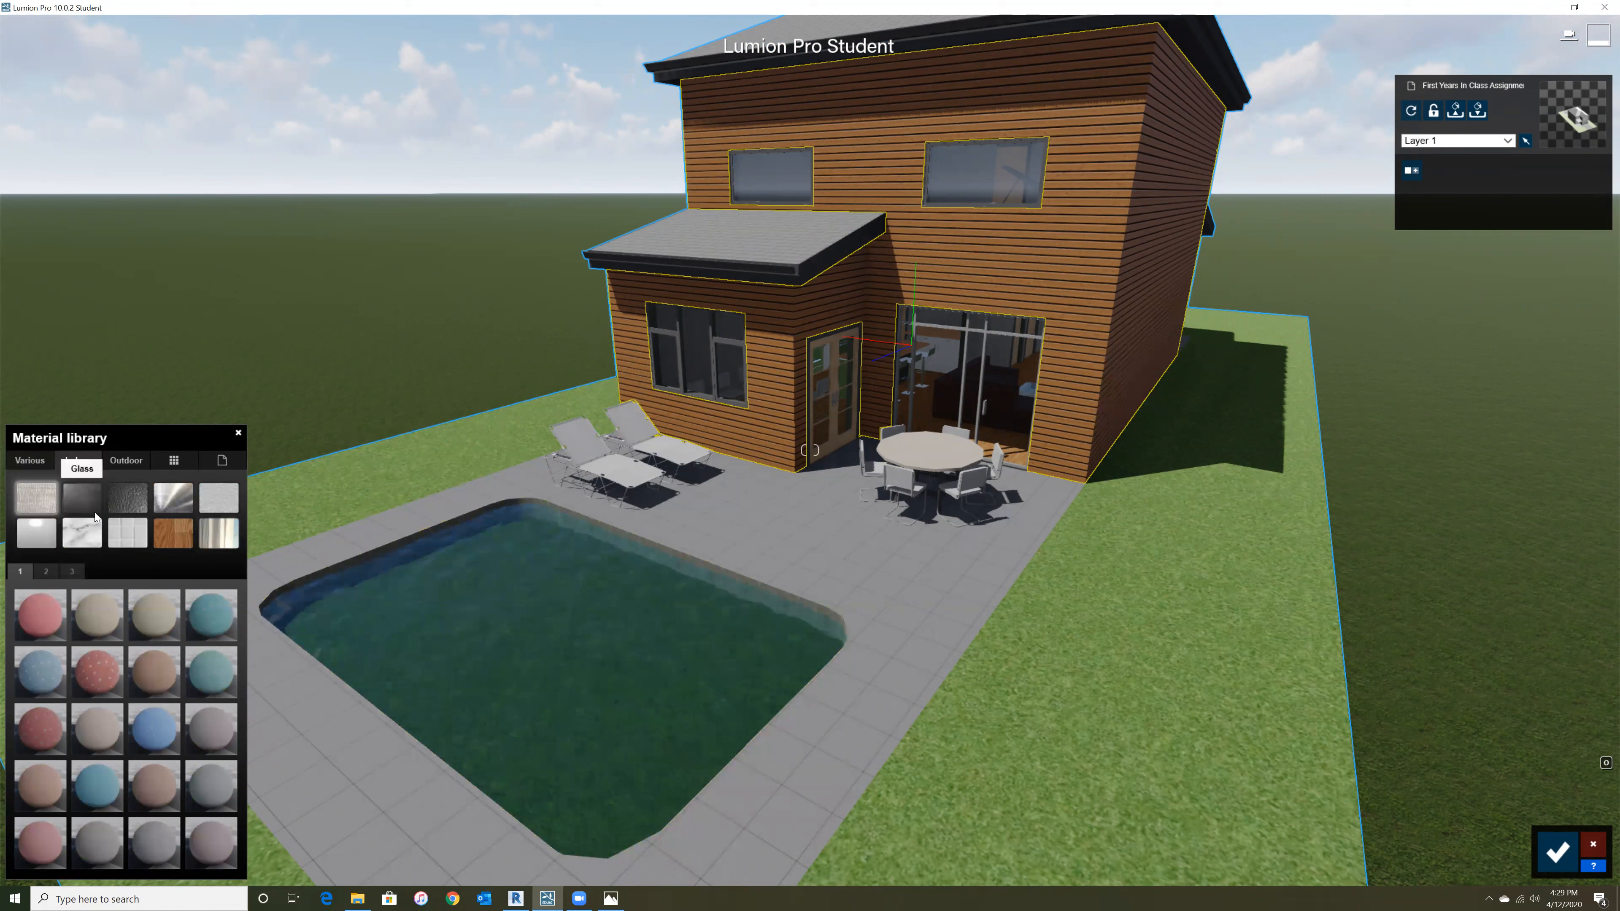
- Try a striped wood and a knotty wood from the outdoor wood materials on the house siding
{"action": "left_click", "coordinate": [125, 461]}
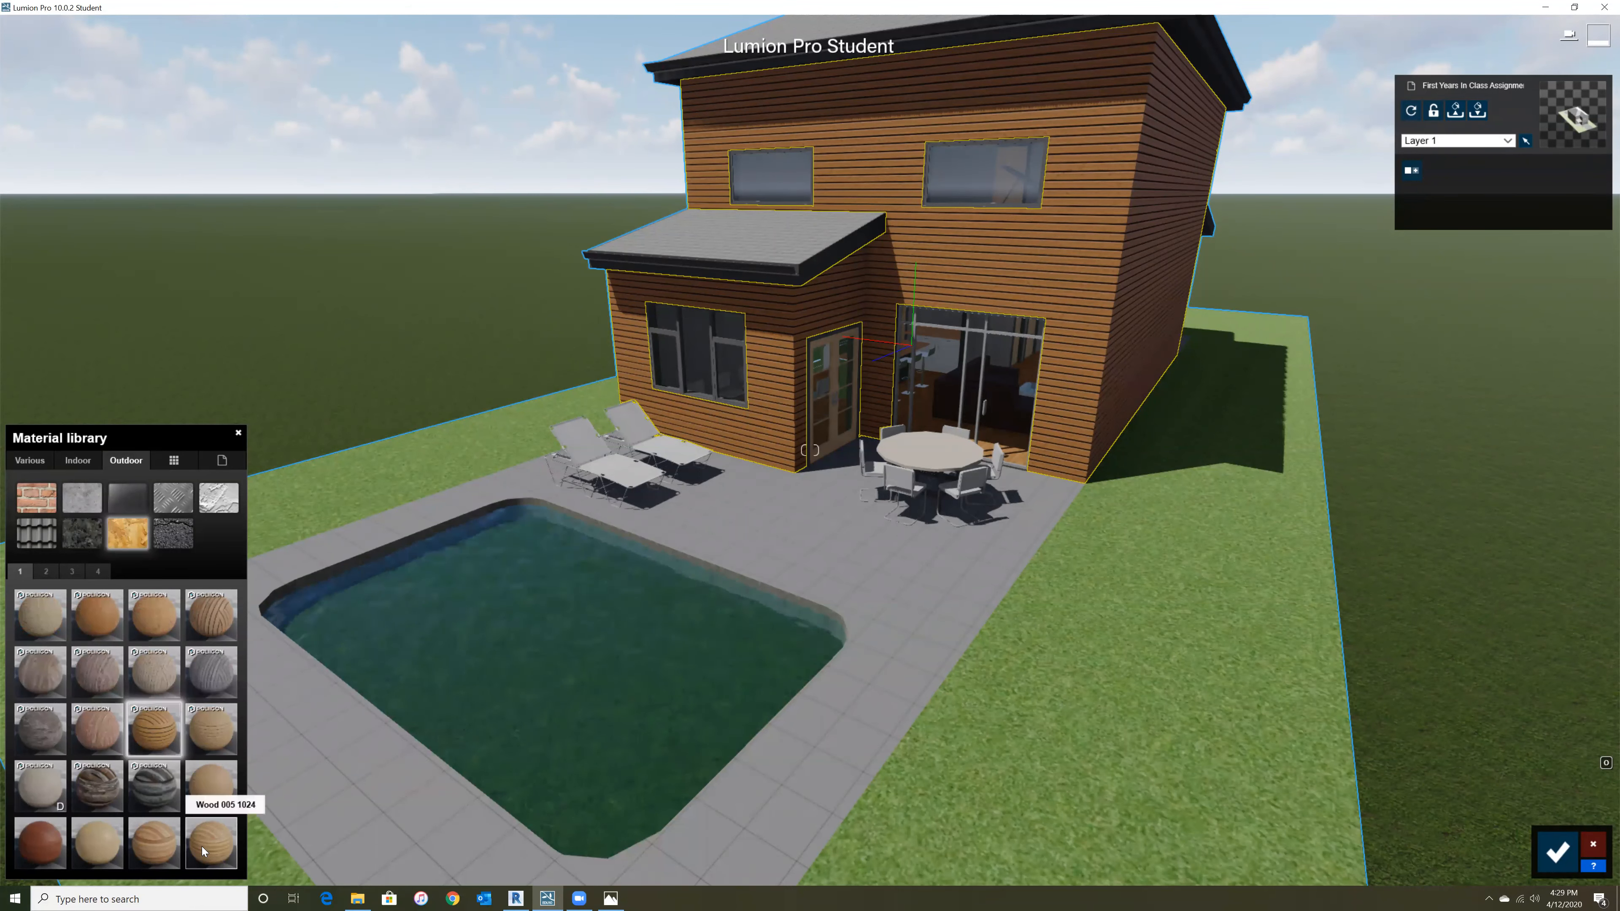
{"action": "left_click", "coordinate": [159, 845]}
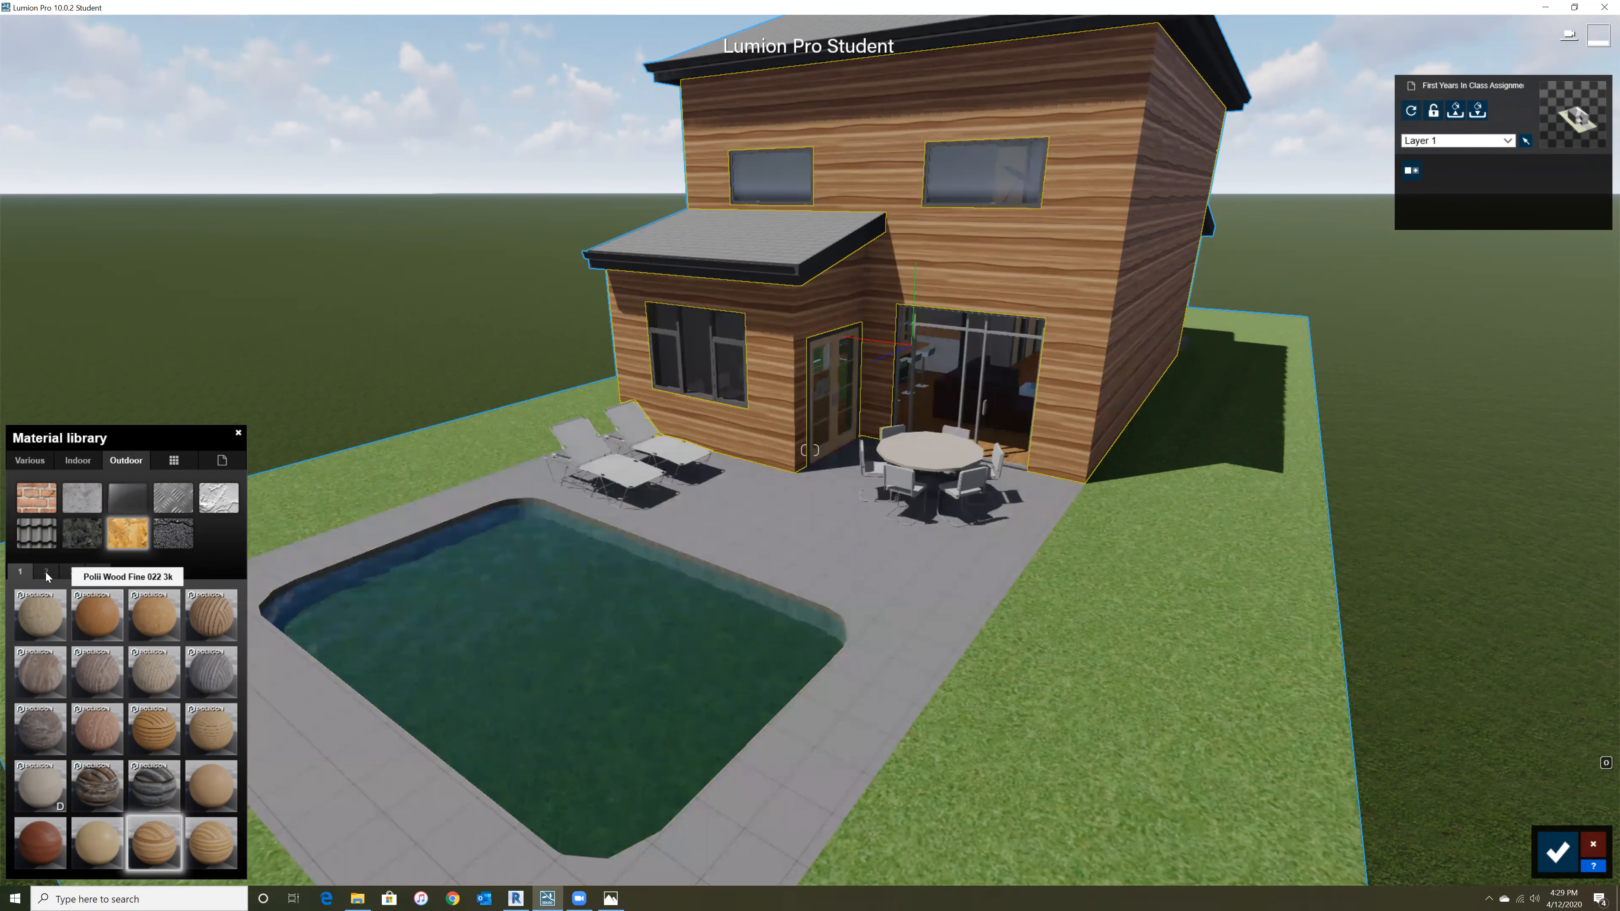
{"action": "left_click", "coordinate": [45, 572]}
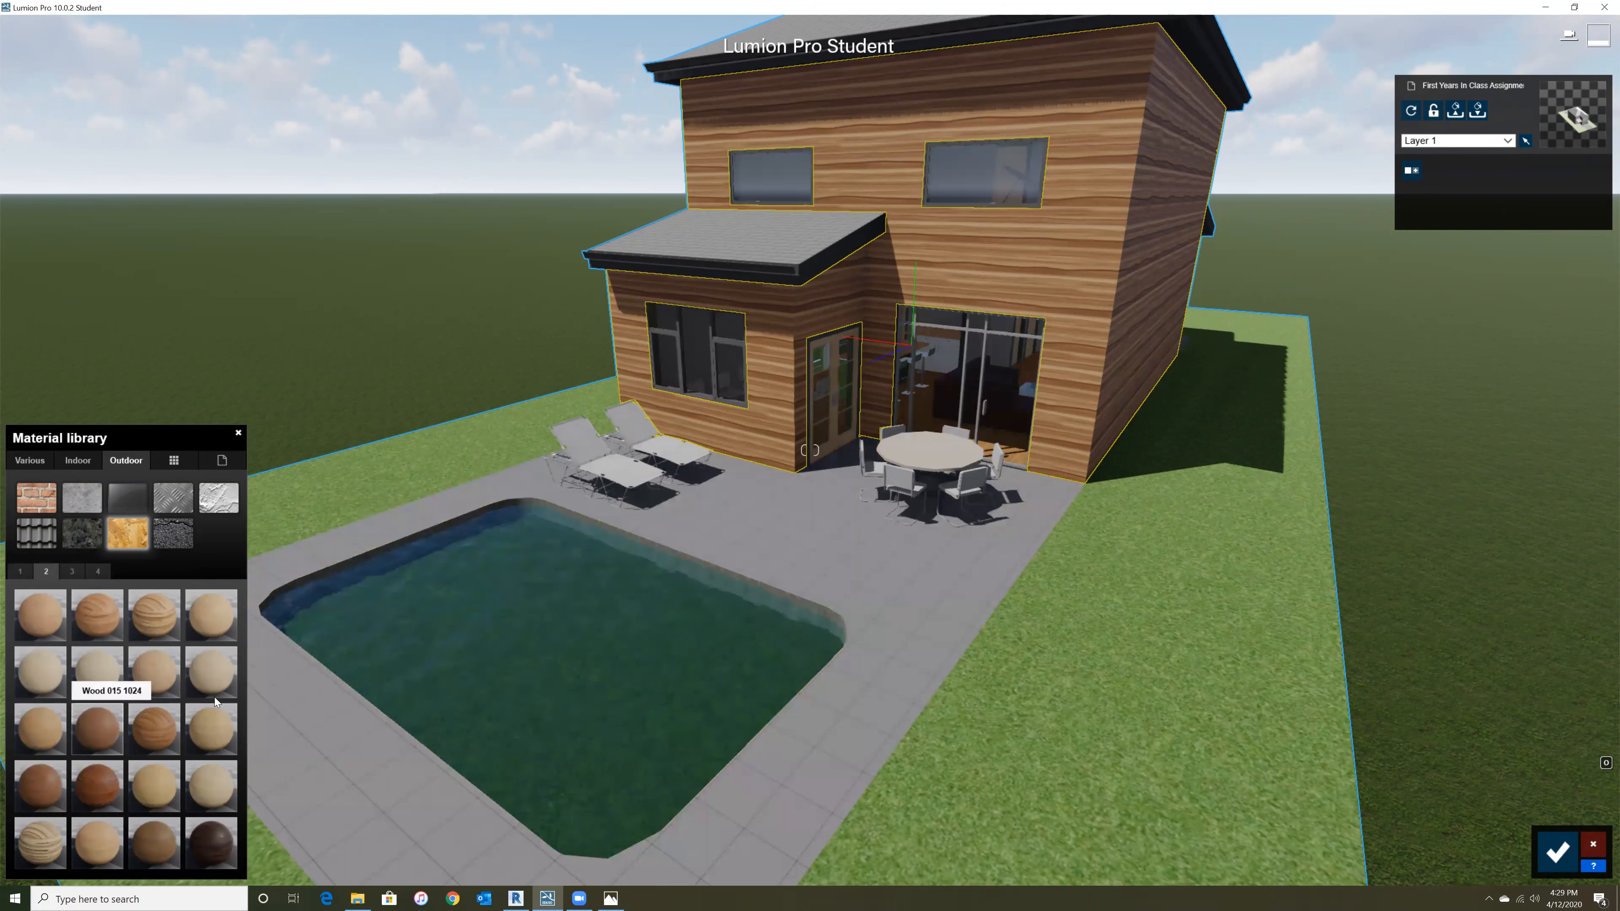
{"action": "left_click", "coordinate": [70, 571]}
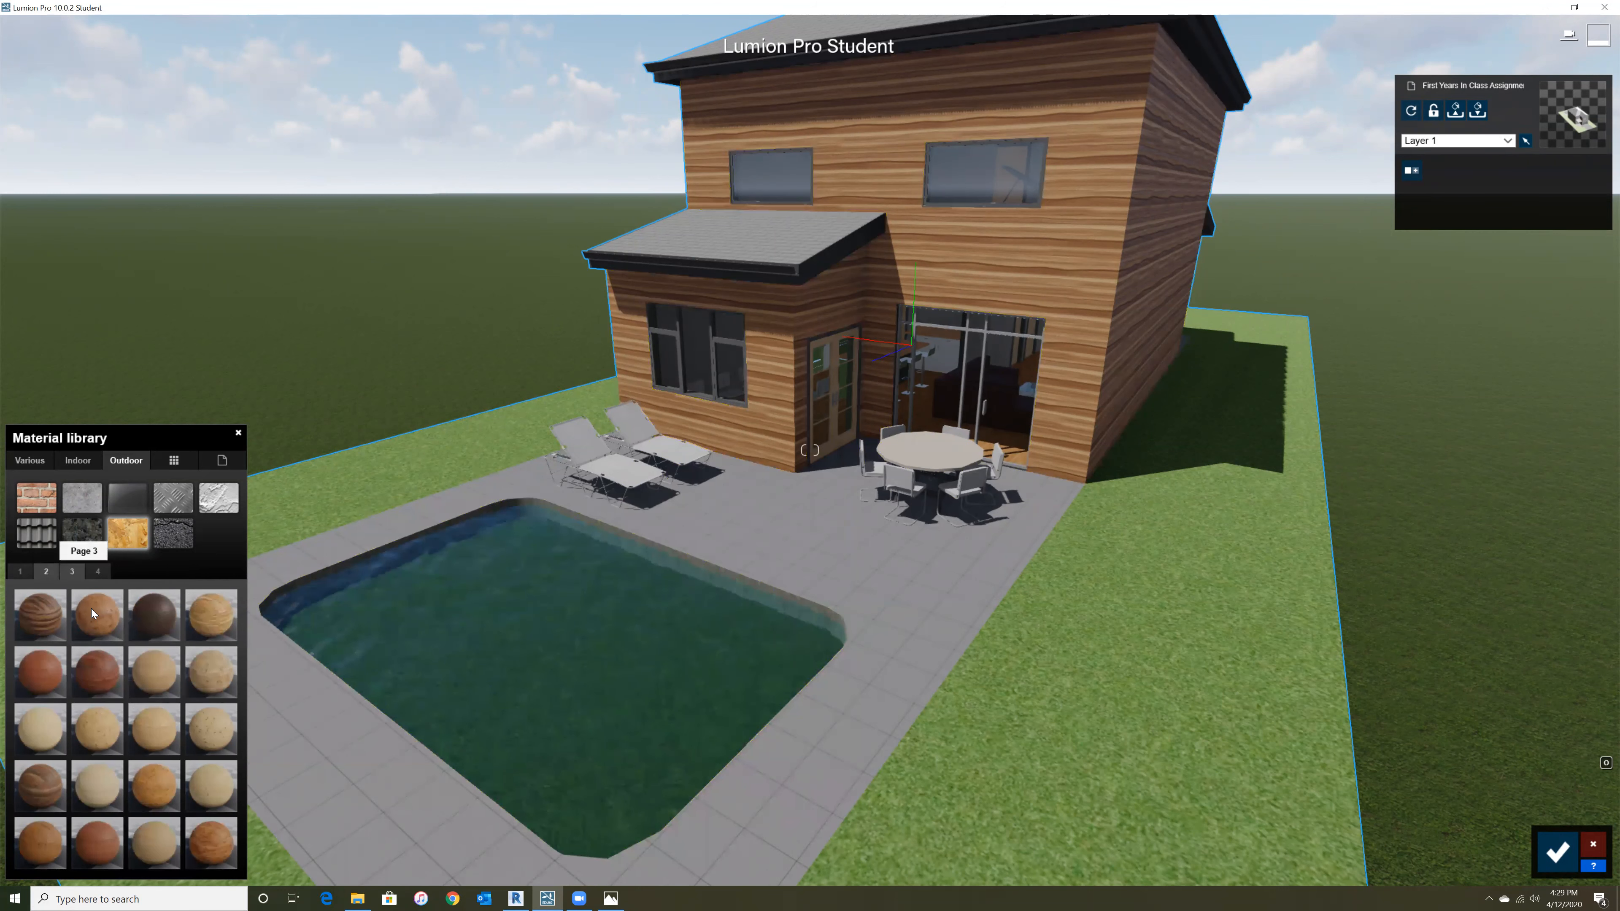
{"action": "left_click", "coordinate": [882, 297]}
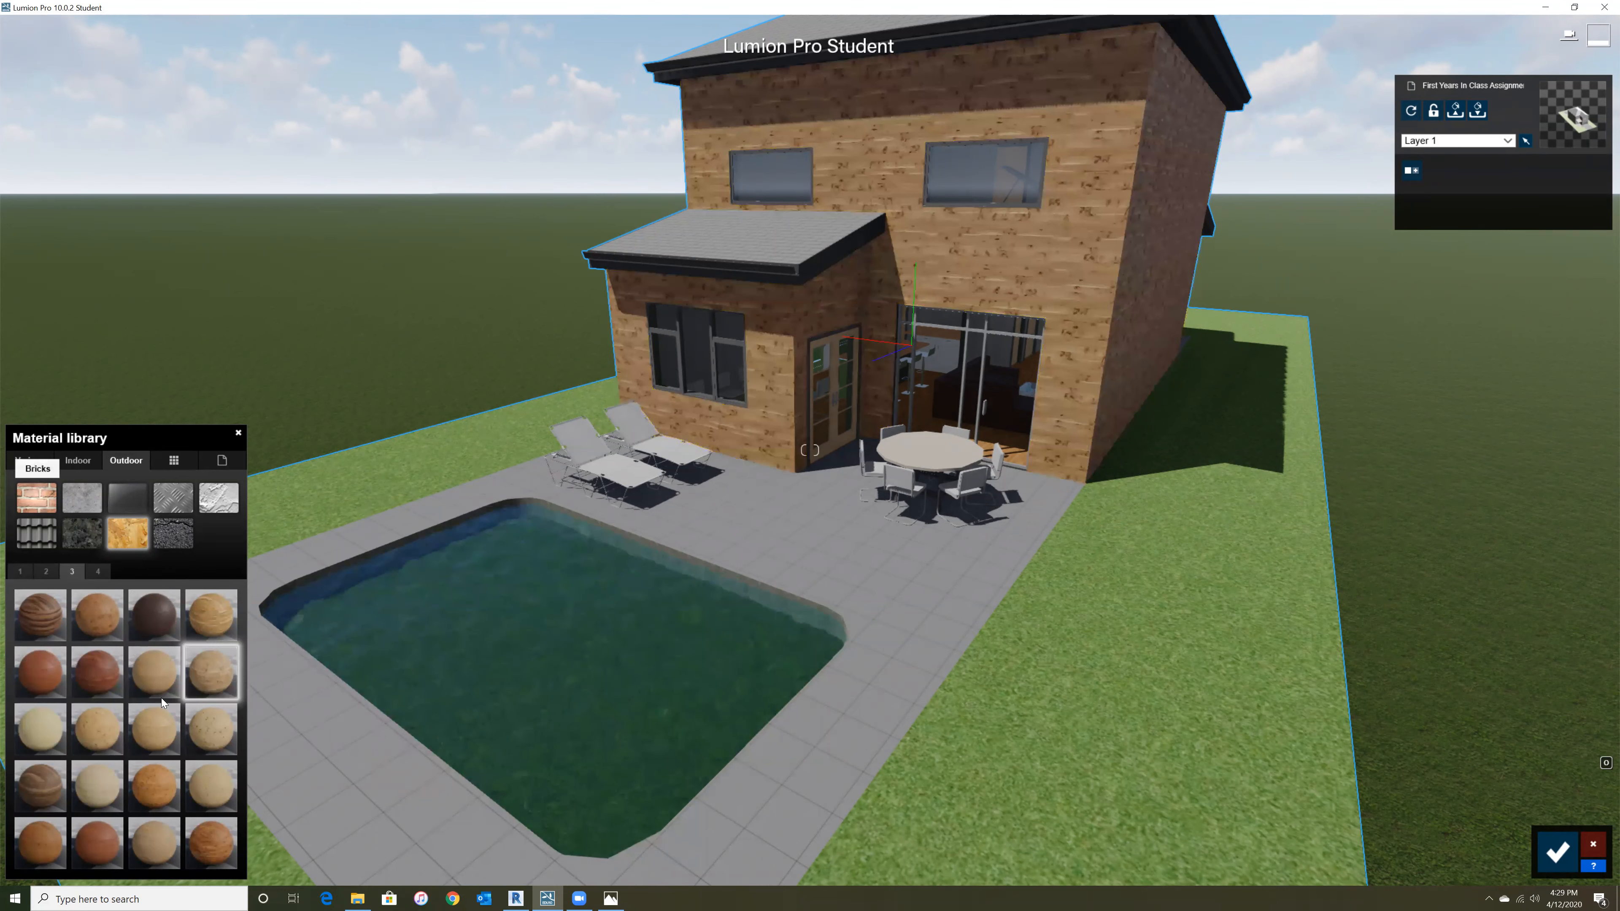
- Try a red brick and a stone block on the siding, ending with the outdoor brick material Bricks 005a 1024x512
{"action": "left_click", "coordinate": [37, 498]}
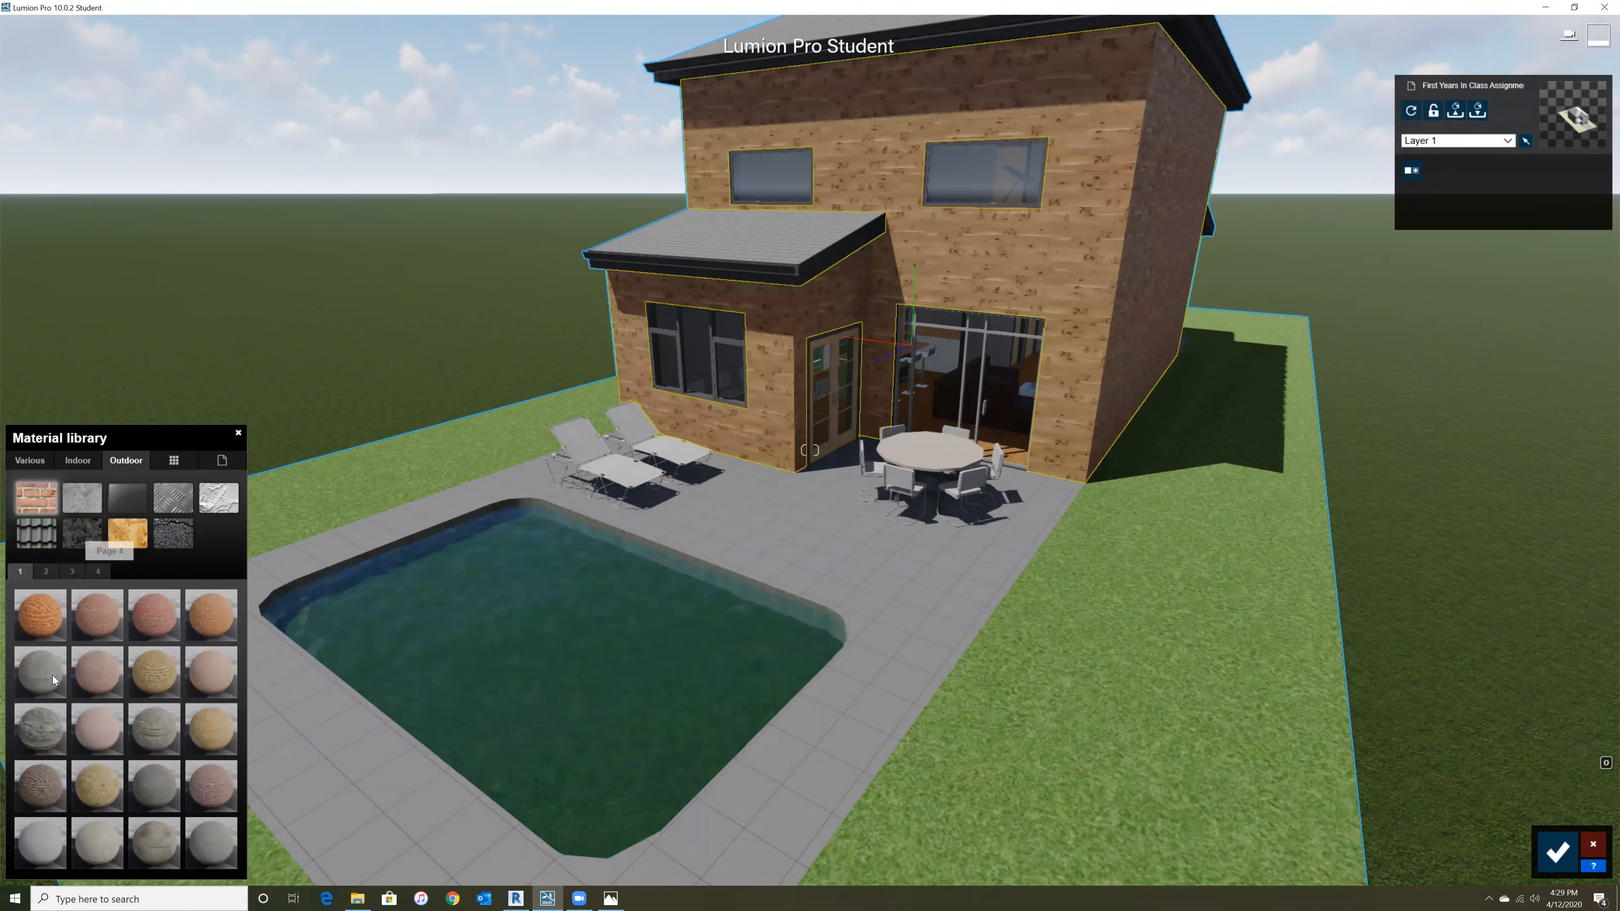
{"action": "left_click", "coordinate": [96, 614]}
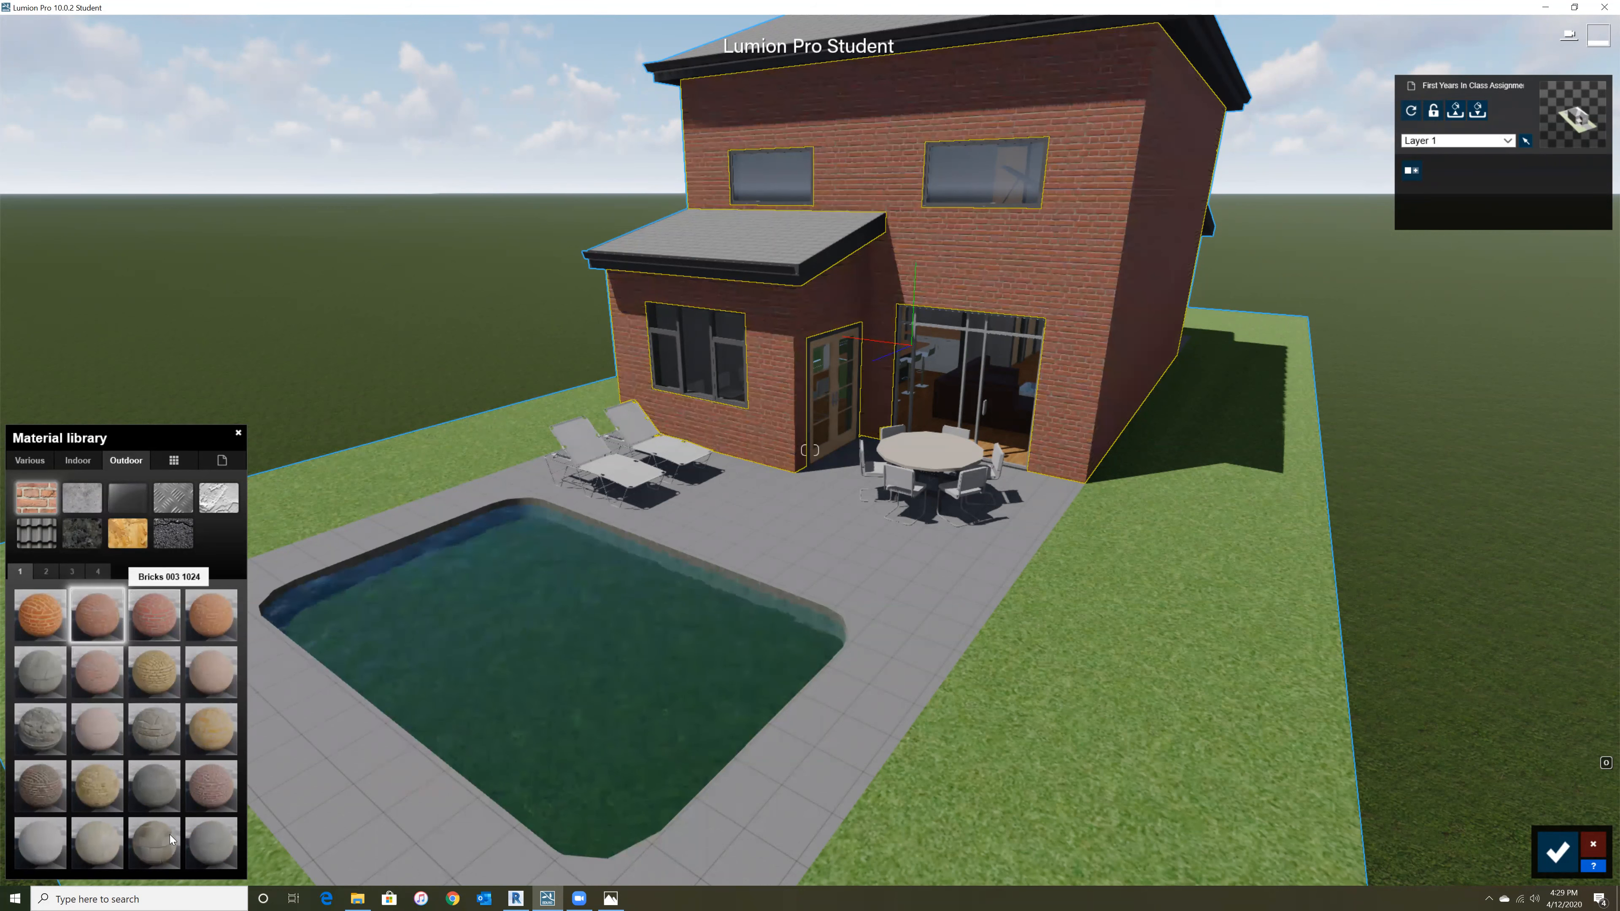
{"action": "left_click", "coordinate": [159, 853]}
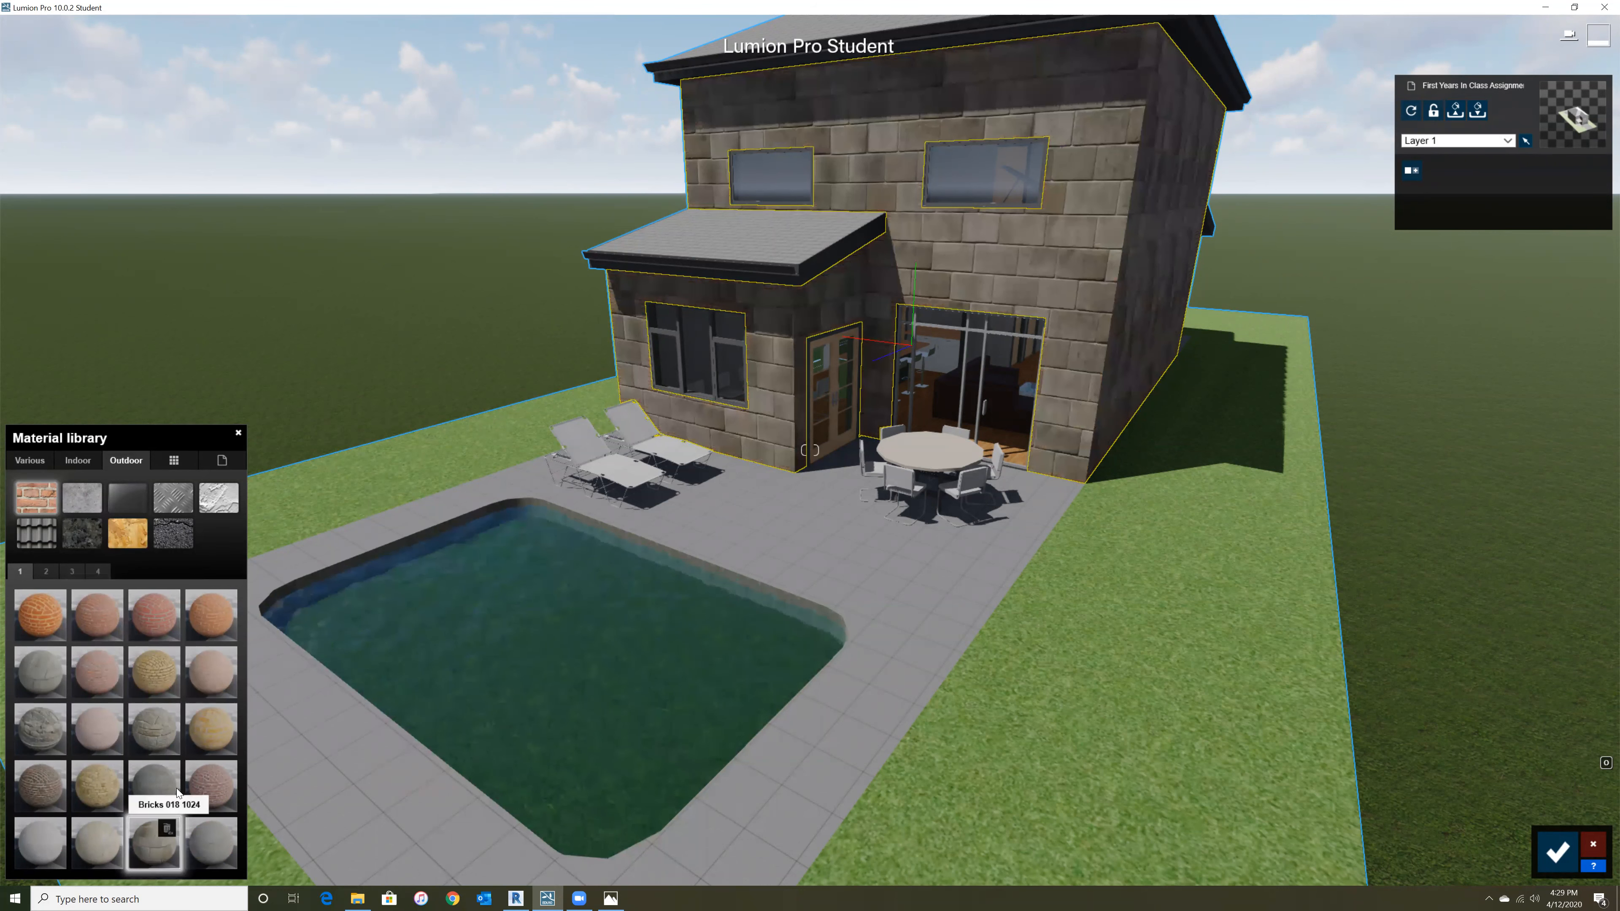
{"action": "left_click", "coordinate": [54, 675]}
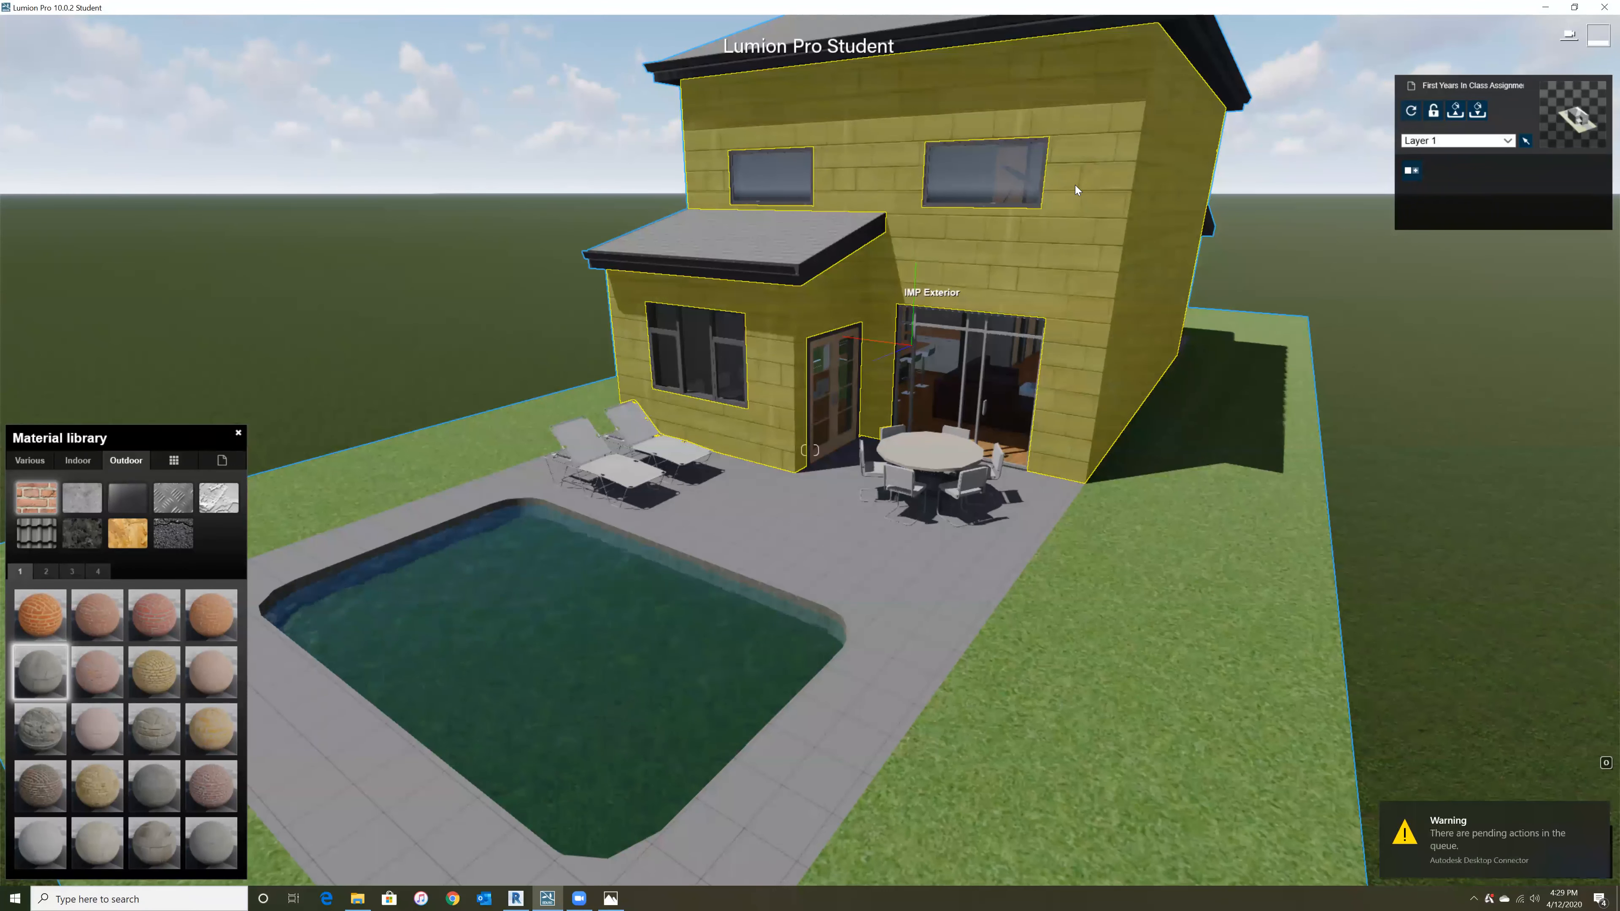
- Set the map scale of the siding's Bricks 005a material to about 1.4 and save the material changes
{"action": "left_click", "coordinate": [44, 680]}
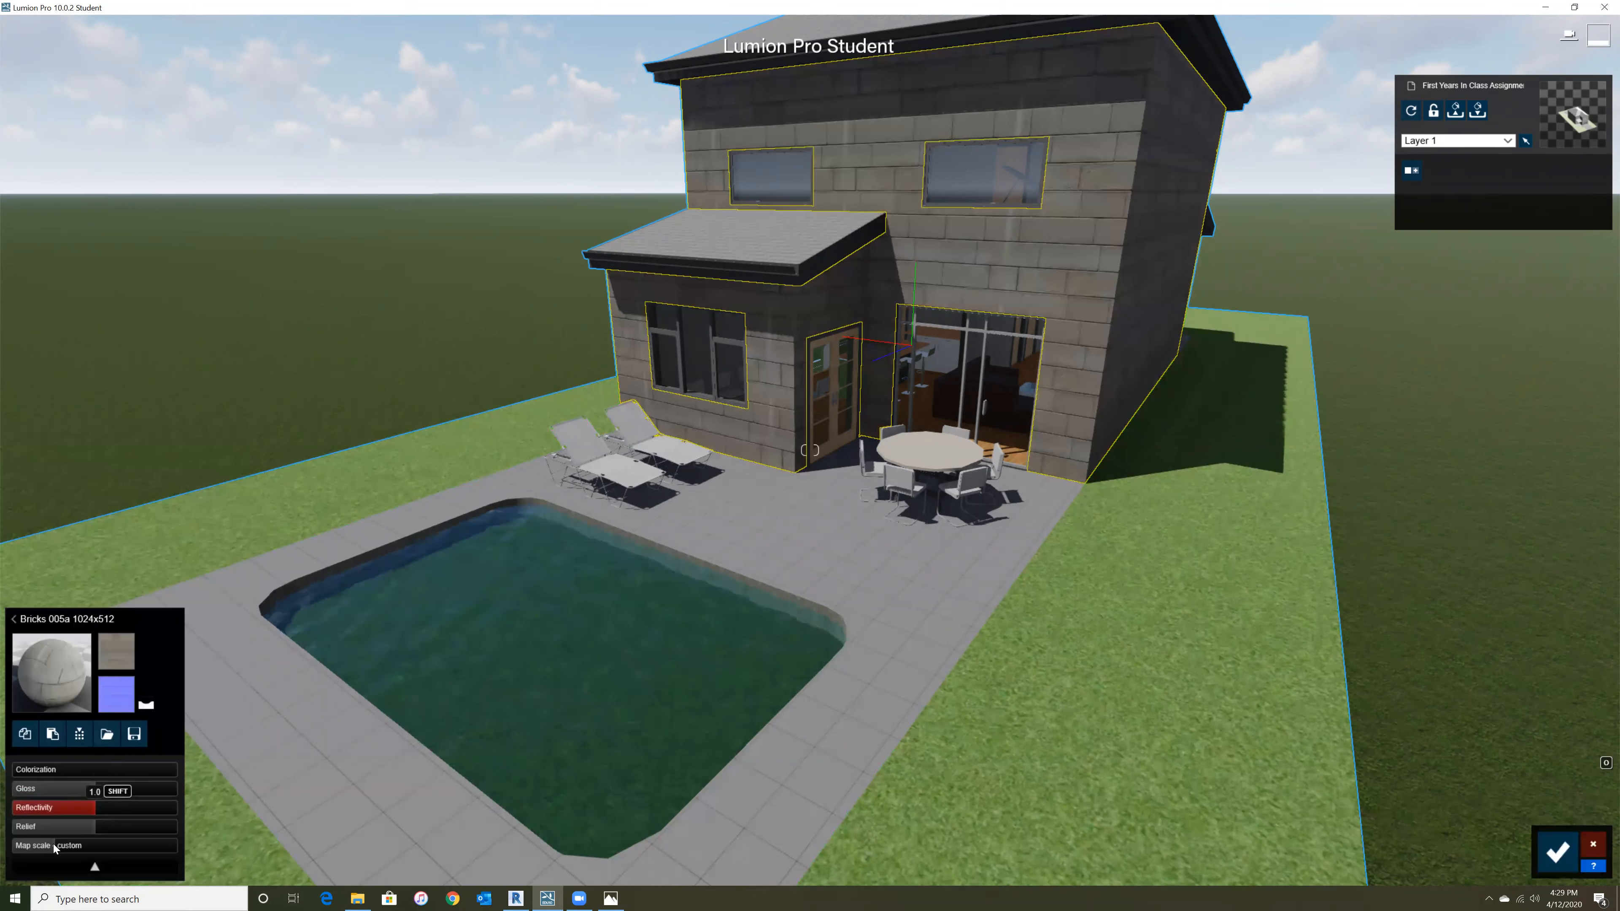
{"action": "left_click_drag", "start_coordinate": [55, 850], "coordinate": [53, 847]}
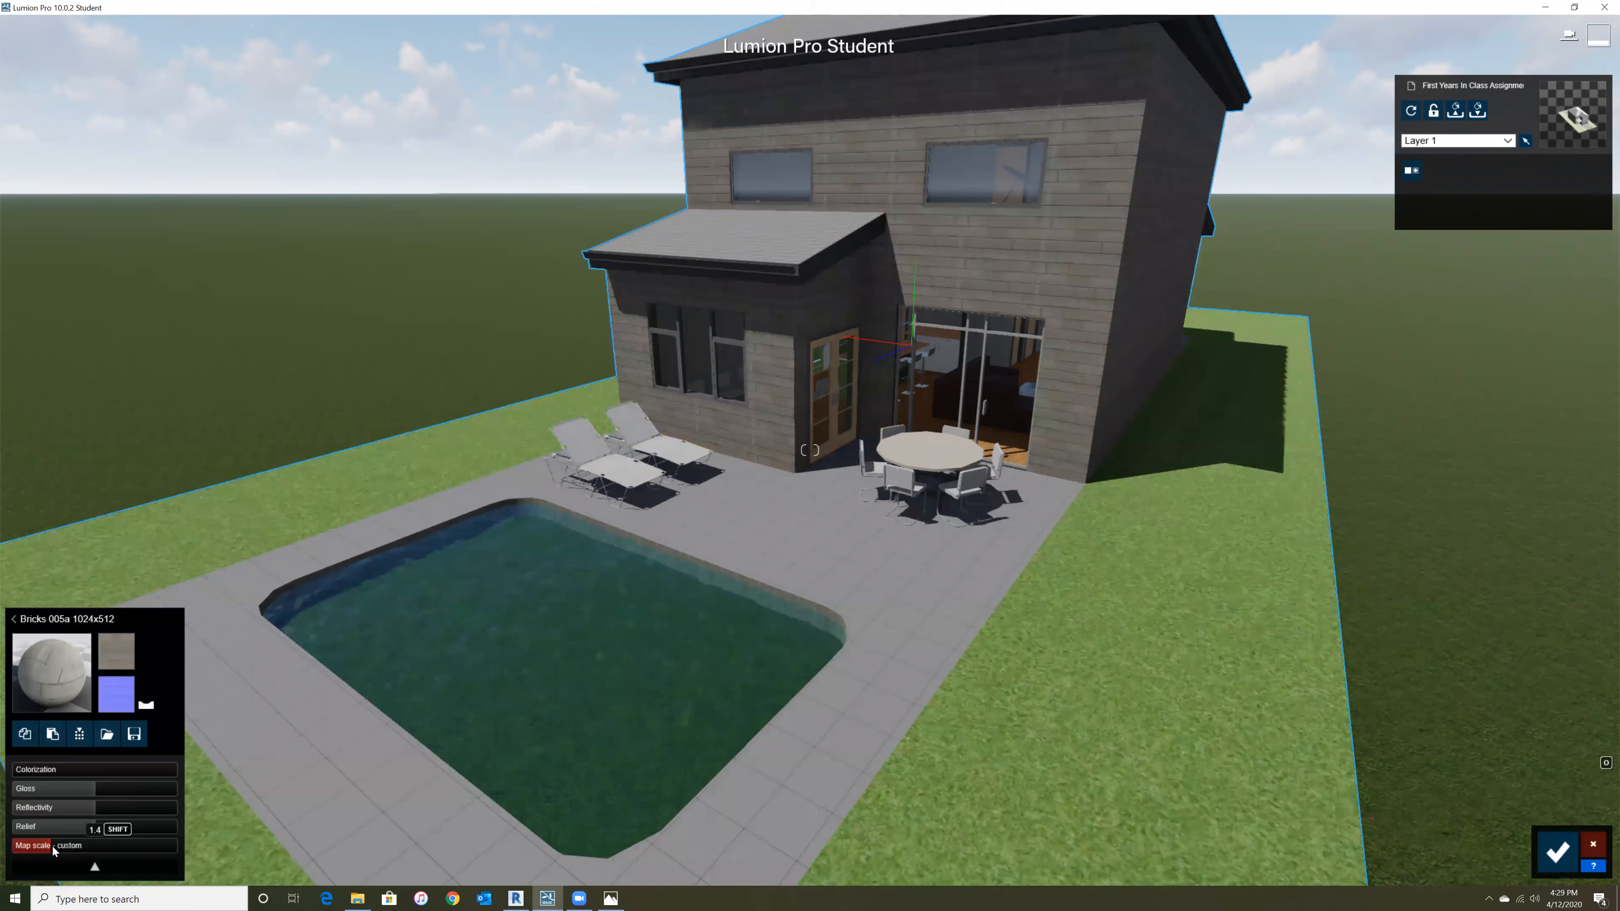
{"action": "mouse_move", "coordinate": [53, 845]}
{"action": "left_mouse_down"}
{"action": "mouse_move", "coordinate": [72, 849]}
{"action": "mouse_move", "coordinate": [49, 850]}
{"action": "left_mouse_up"}
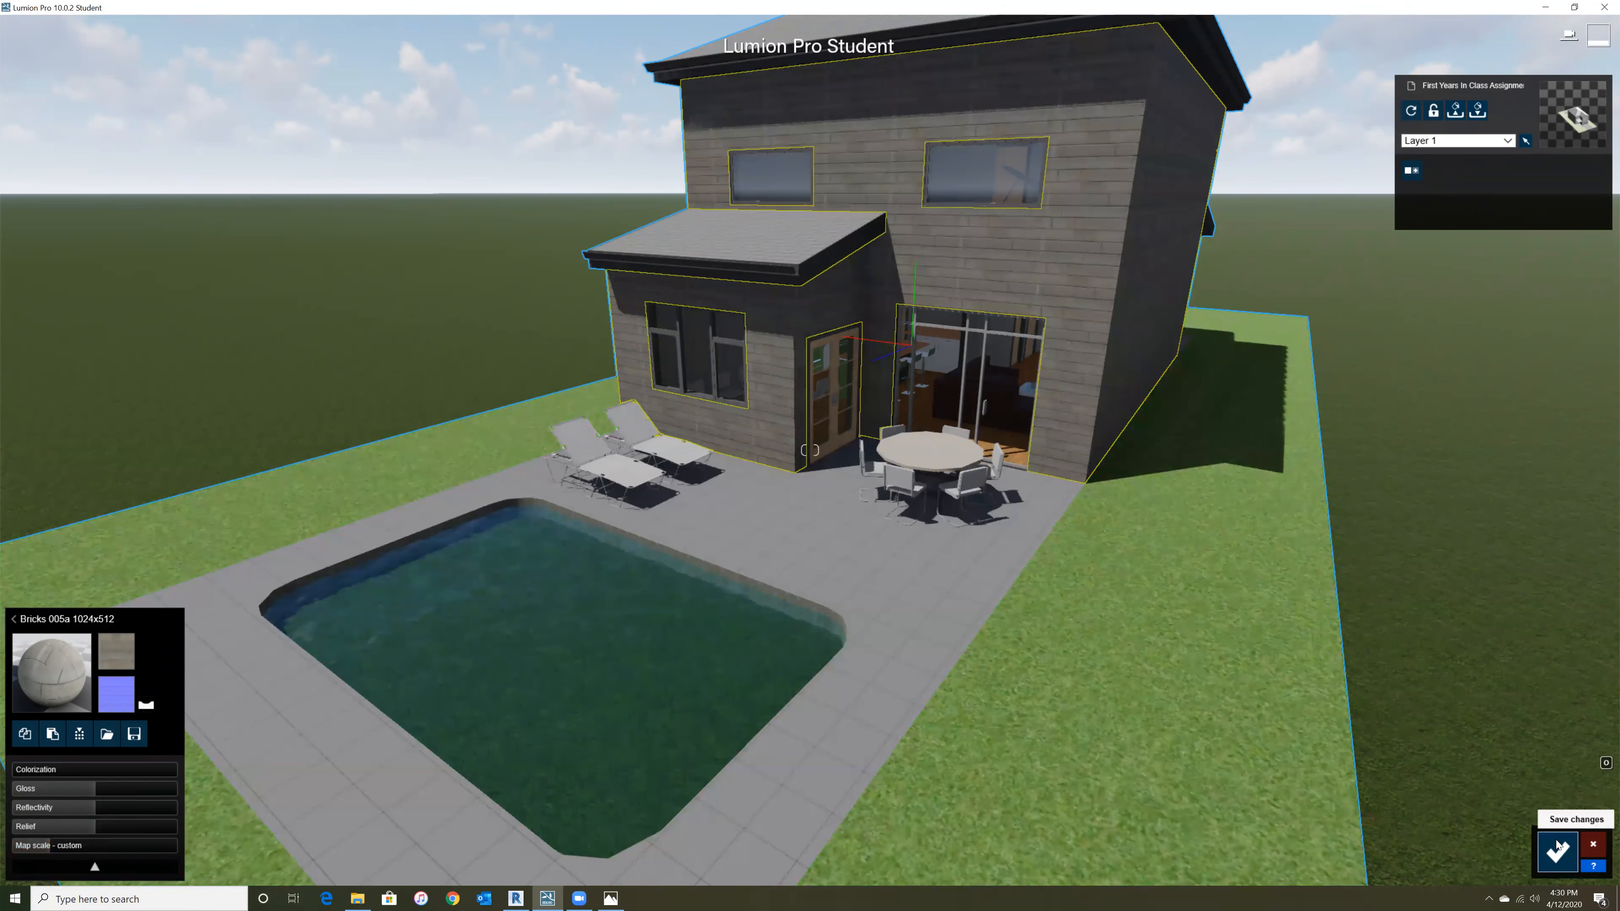
{"action": "left_click", "coordinate": [1556, 855]}
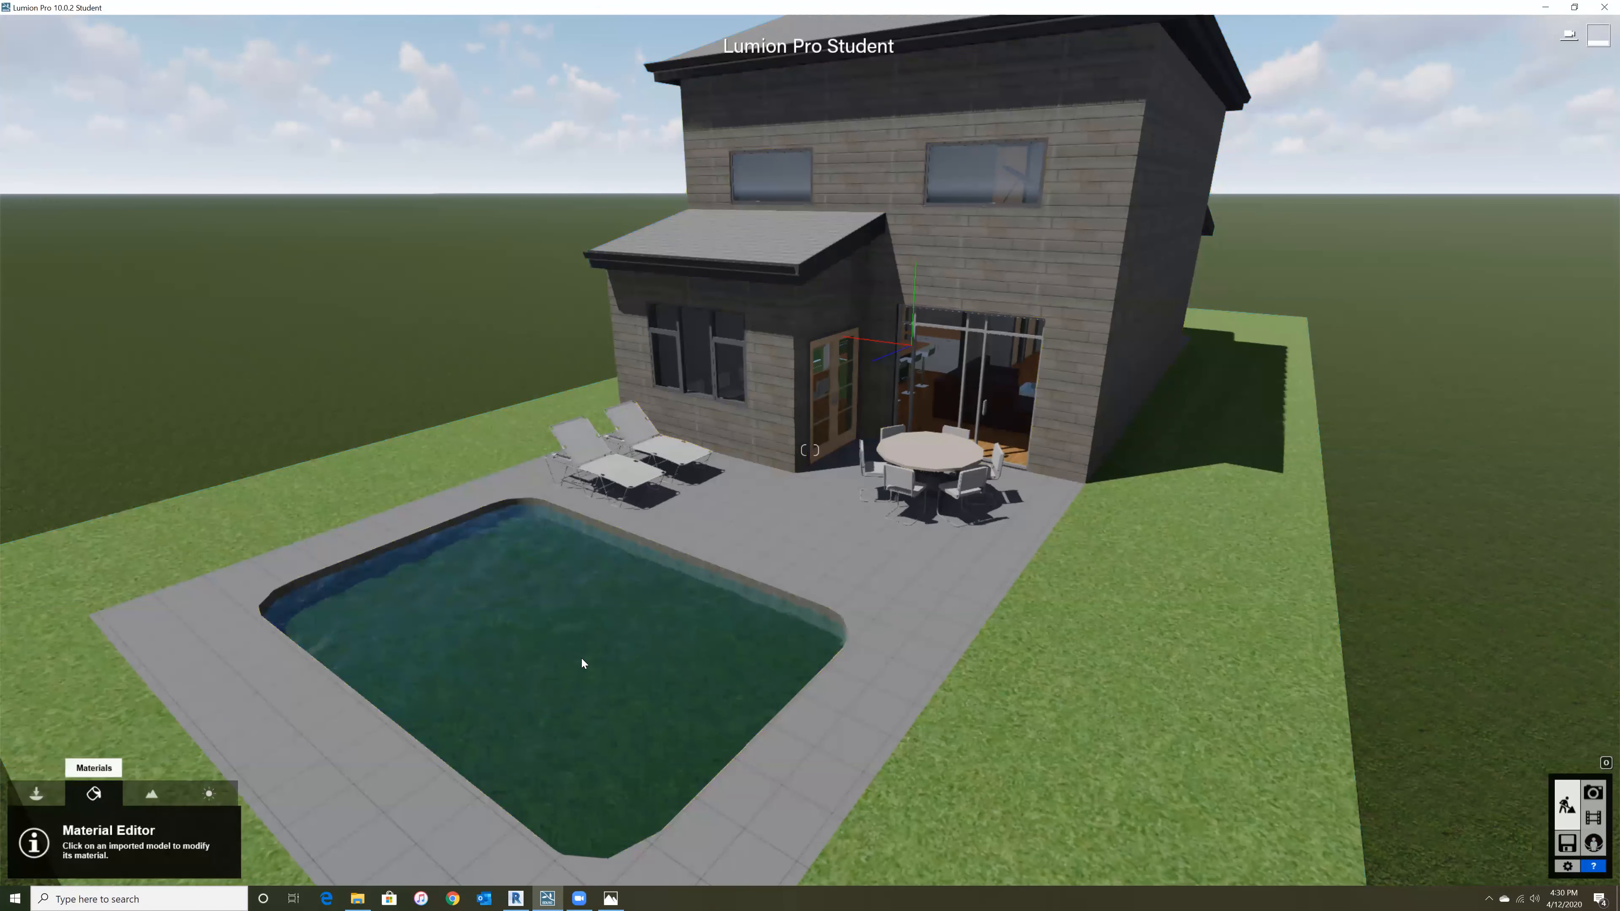
- Apply an orange indoor fabric to the Linen, White material of the patio loungers and chairs
{"action": "left_click", "coordinate": [625, 642]}
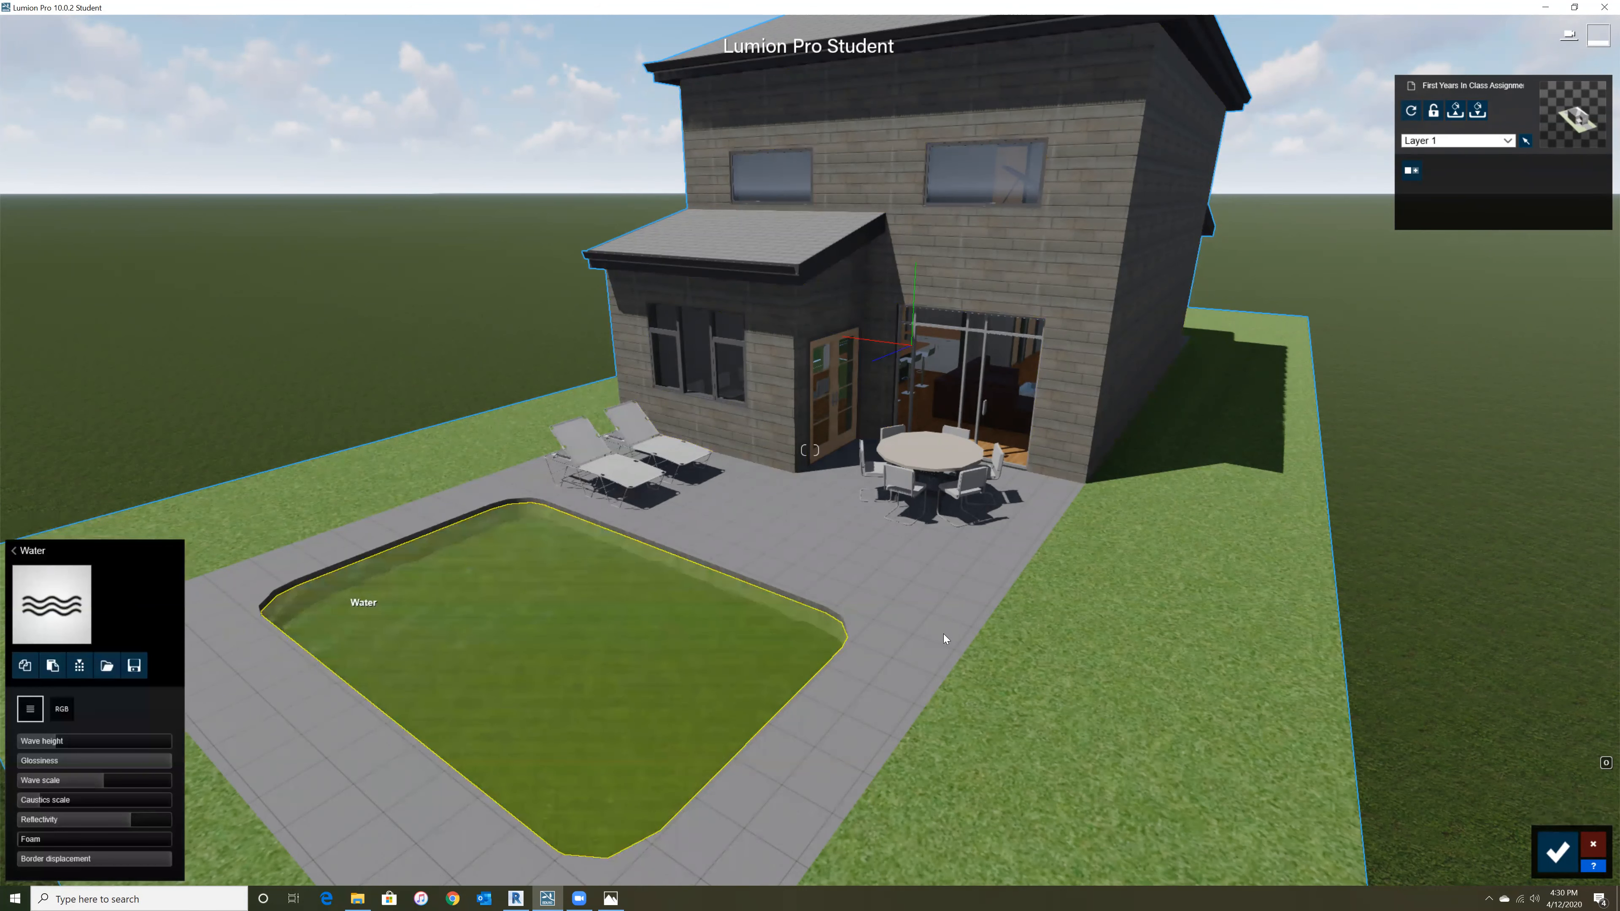
{"action": "left_click", "coordinate": [15, 552]}
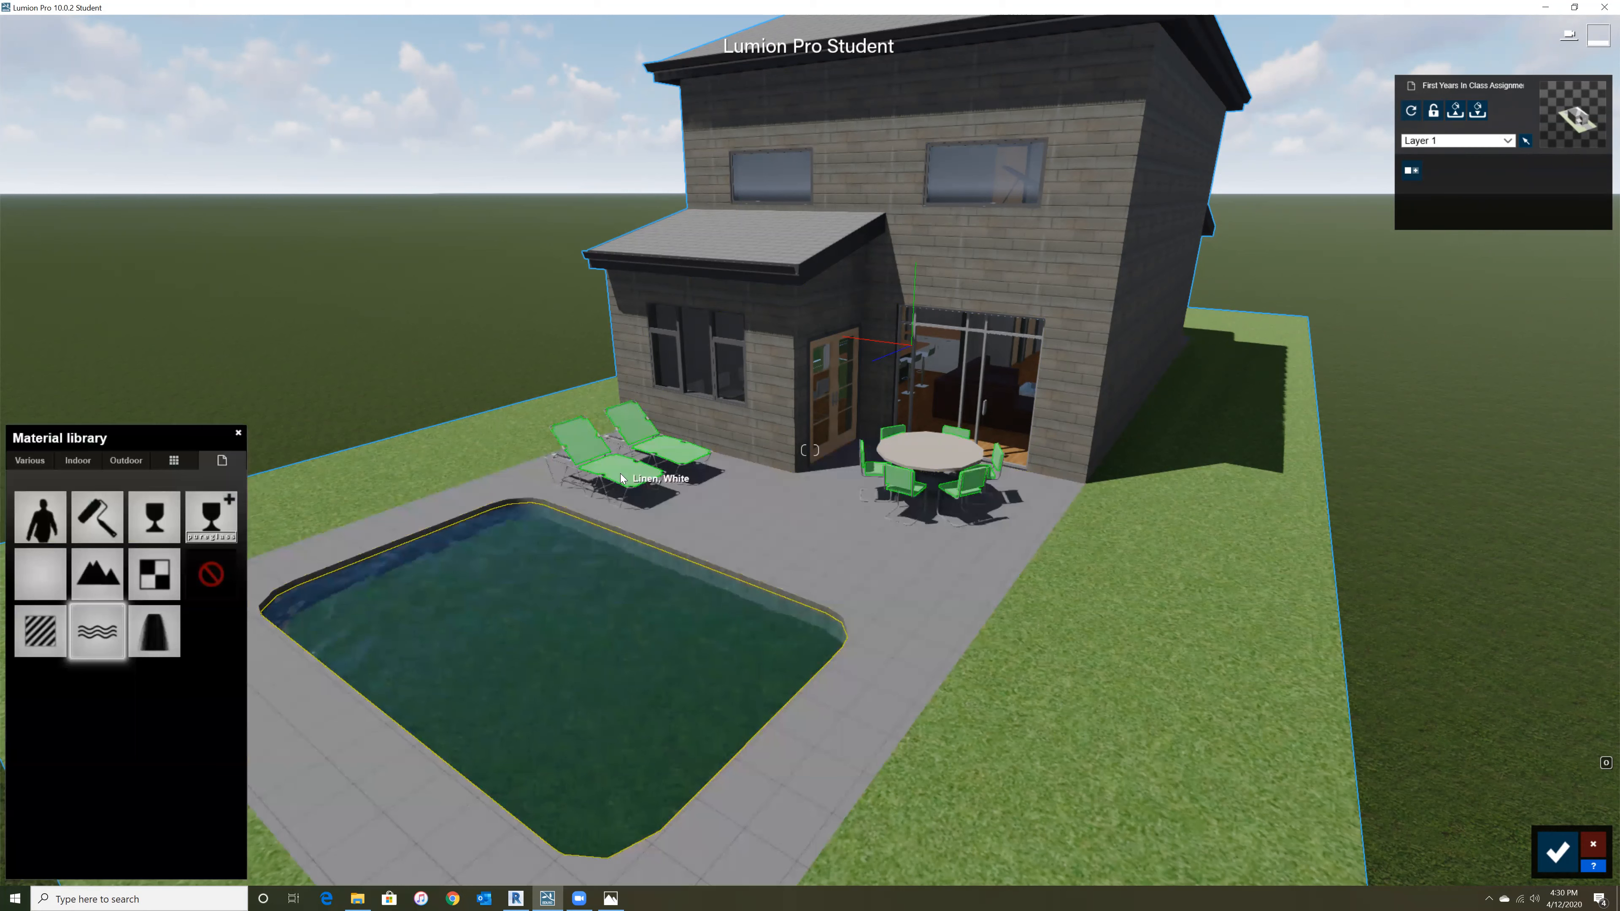
{"action": "left_click", "coordinate": [76, 462]}
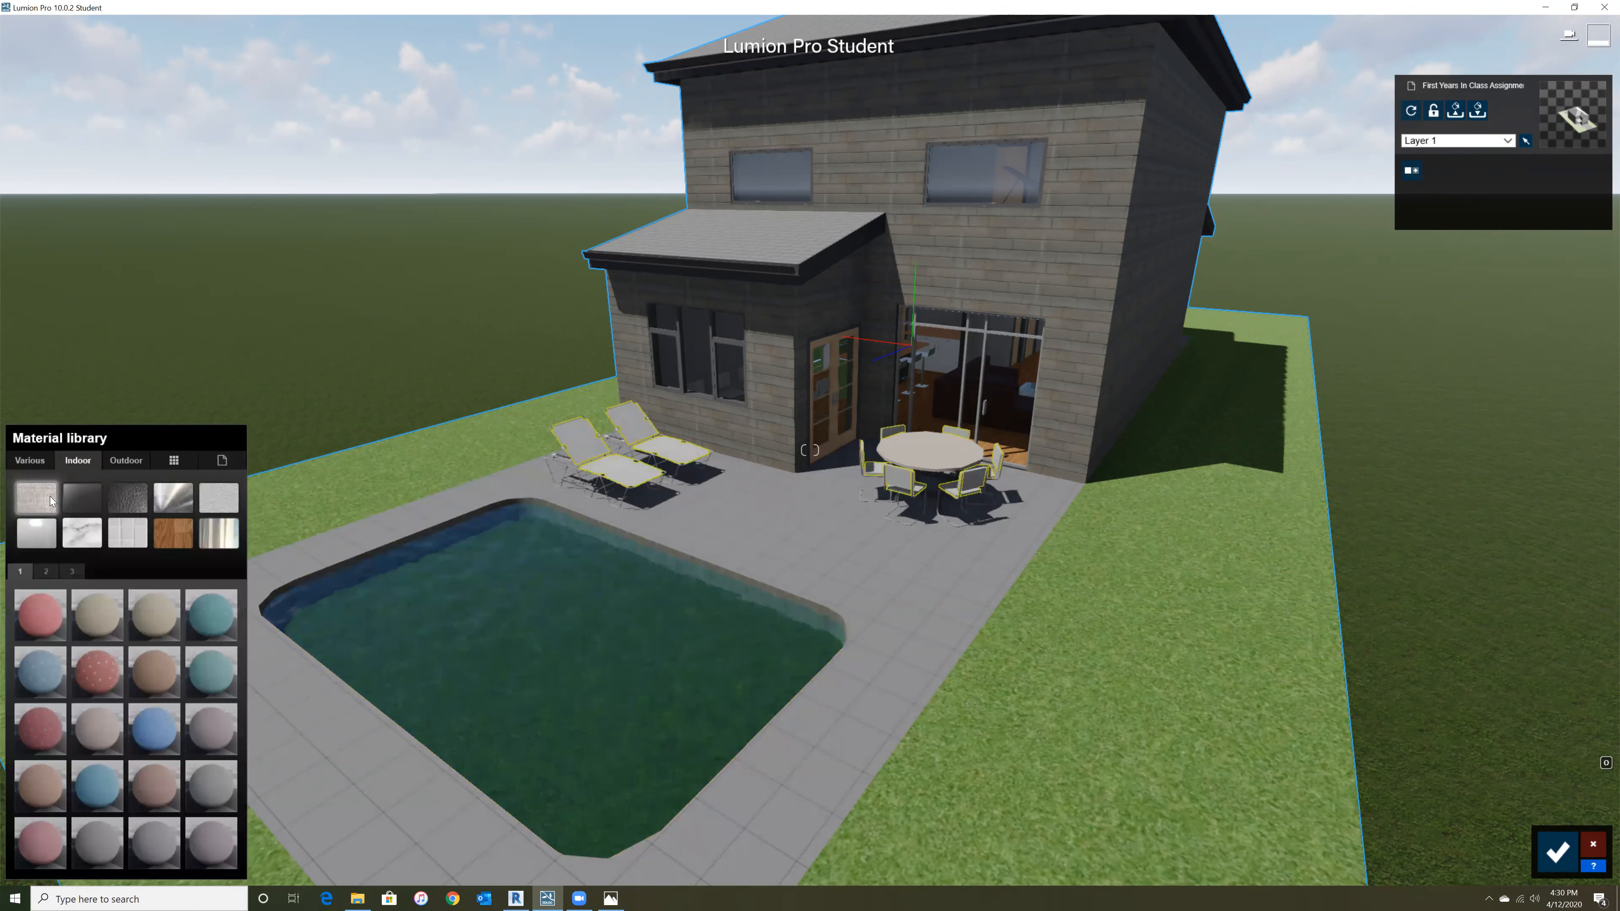
{"action": "left_click", "coordinate": [622, 461]}
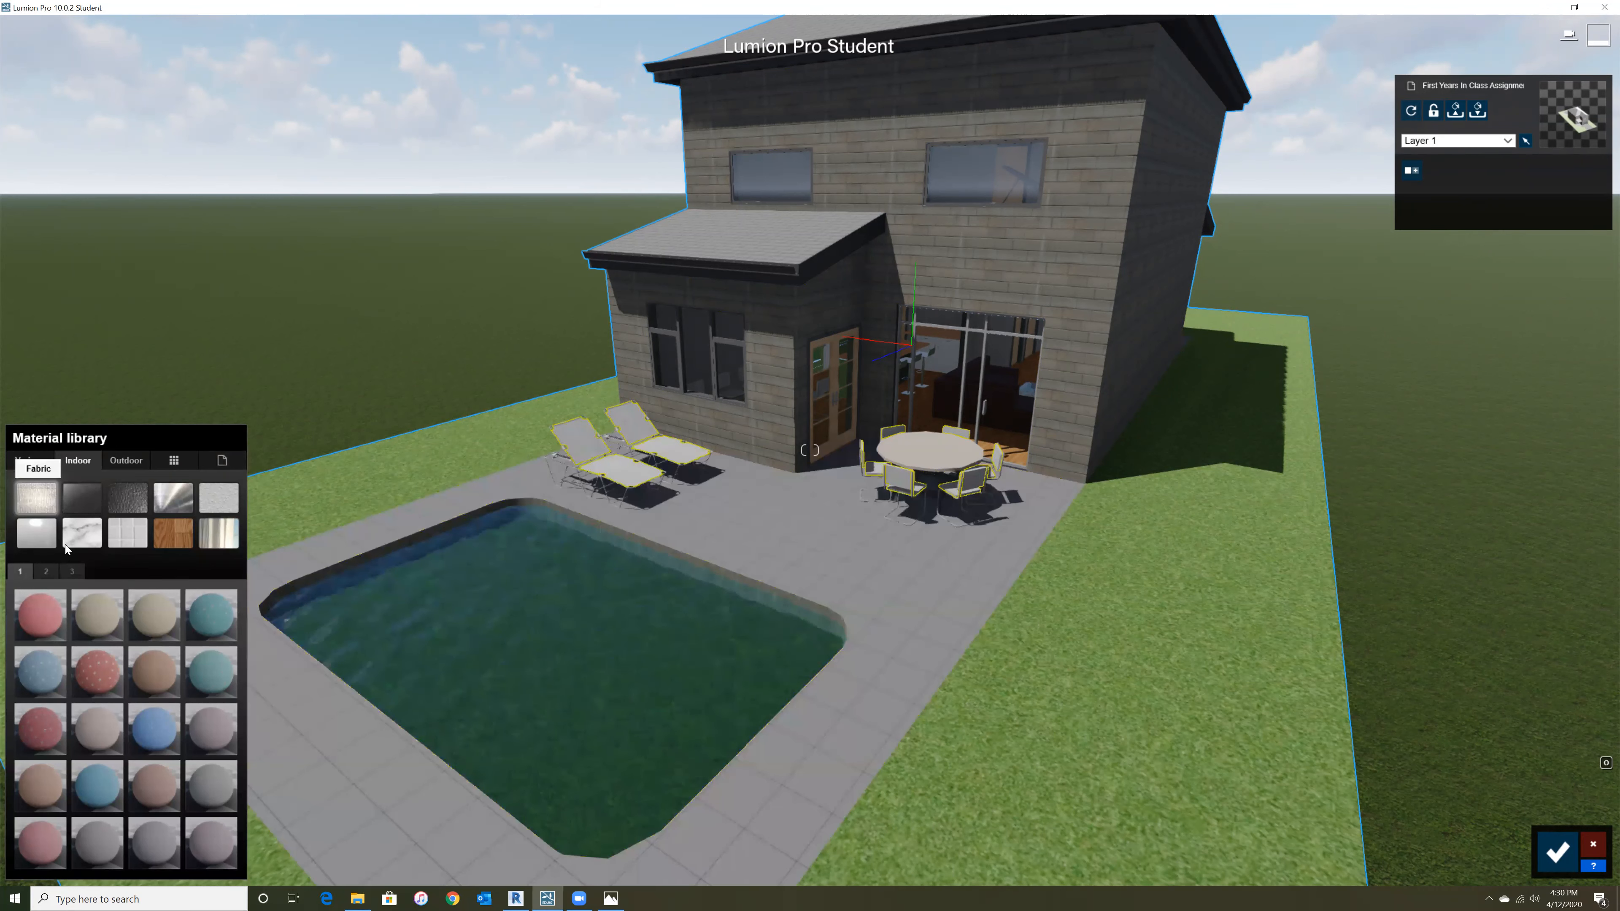
{"action": "left_click", "coordinate": [46, 571]}
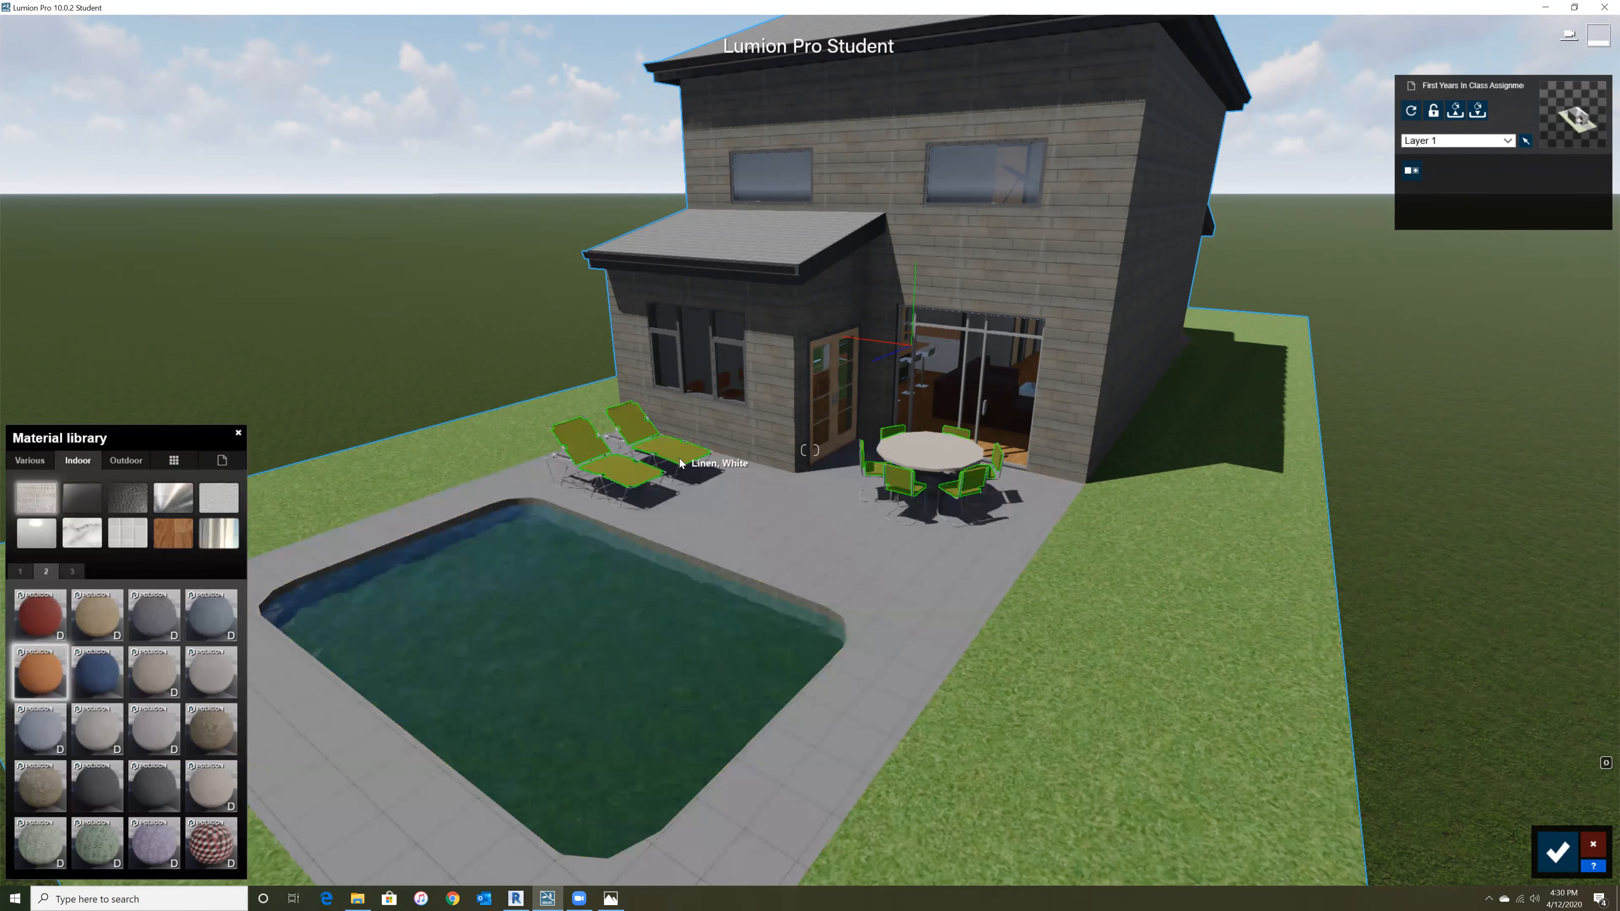
{"action": "left_click", "coordinate": [708, 468]}
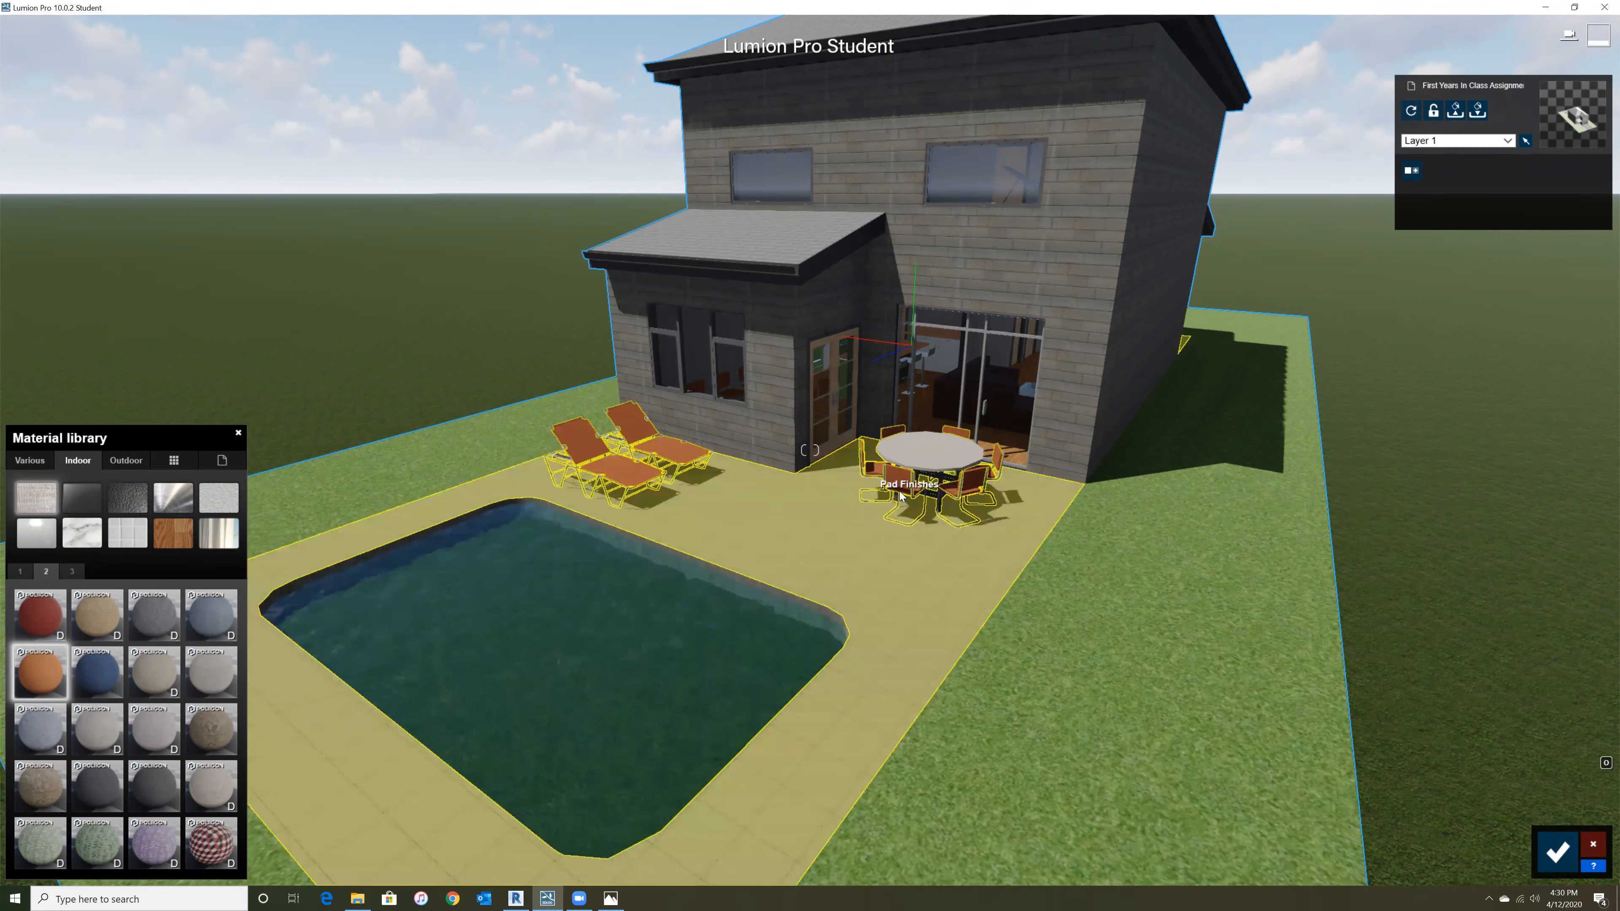
- Replace the fabric of the patio loungers and chairs with the dark blue indoor fabric and save the changes
{"action": "left_click", "coordinate": [278, 622]}
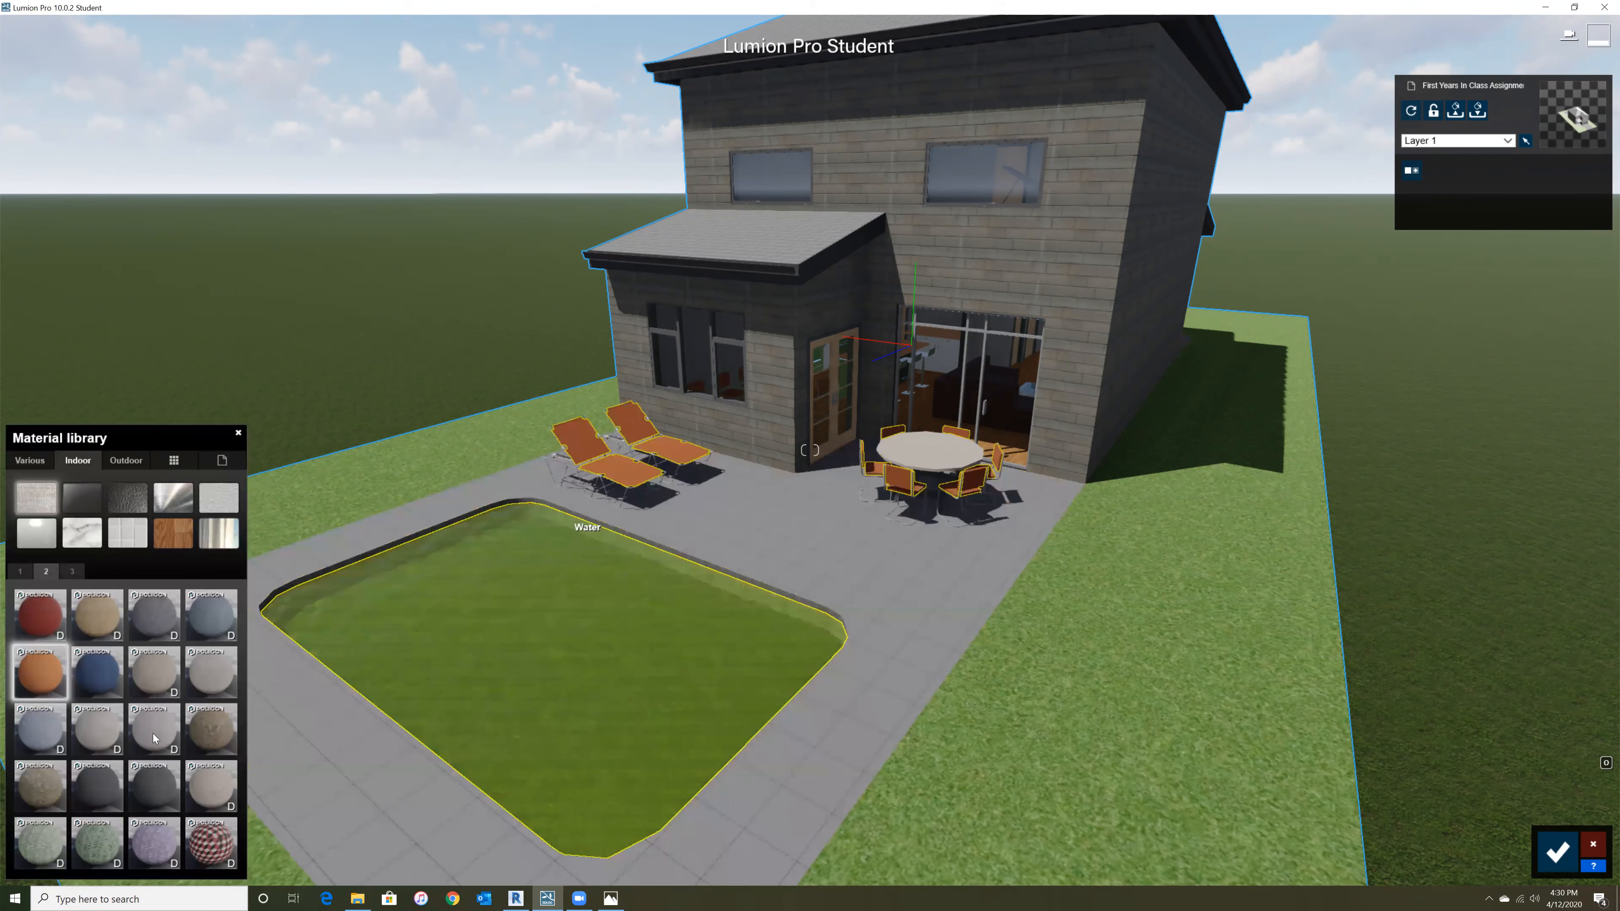
{"action": "left_click", "coordinate": [968, 485]}
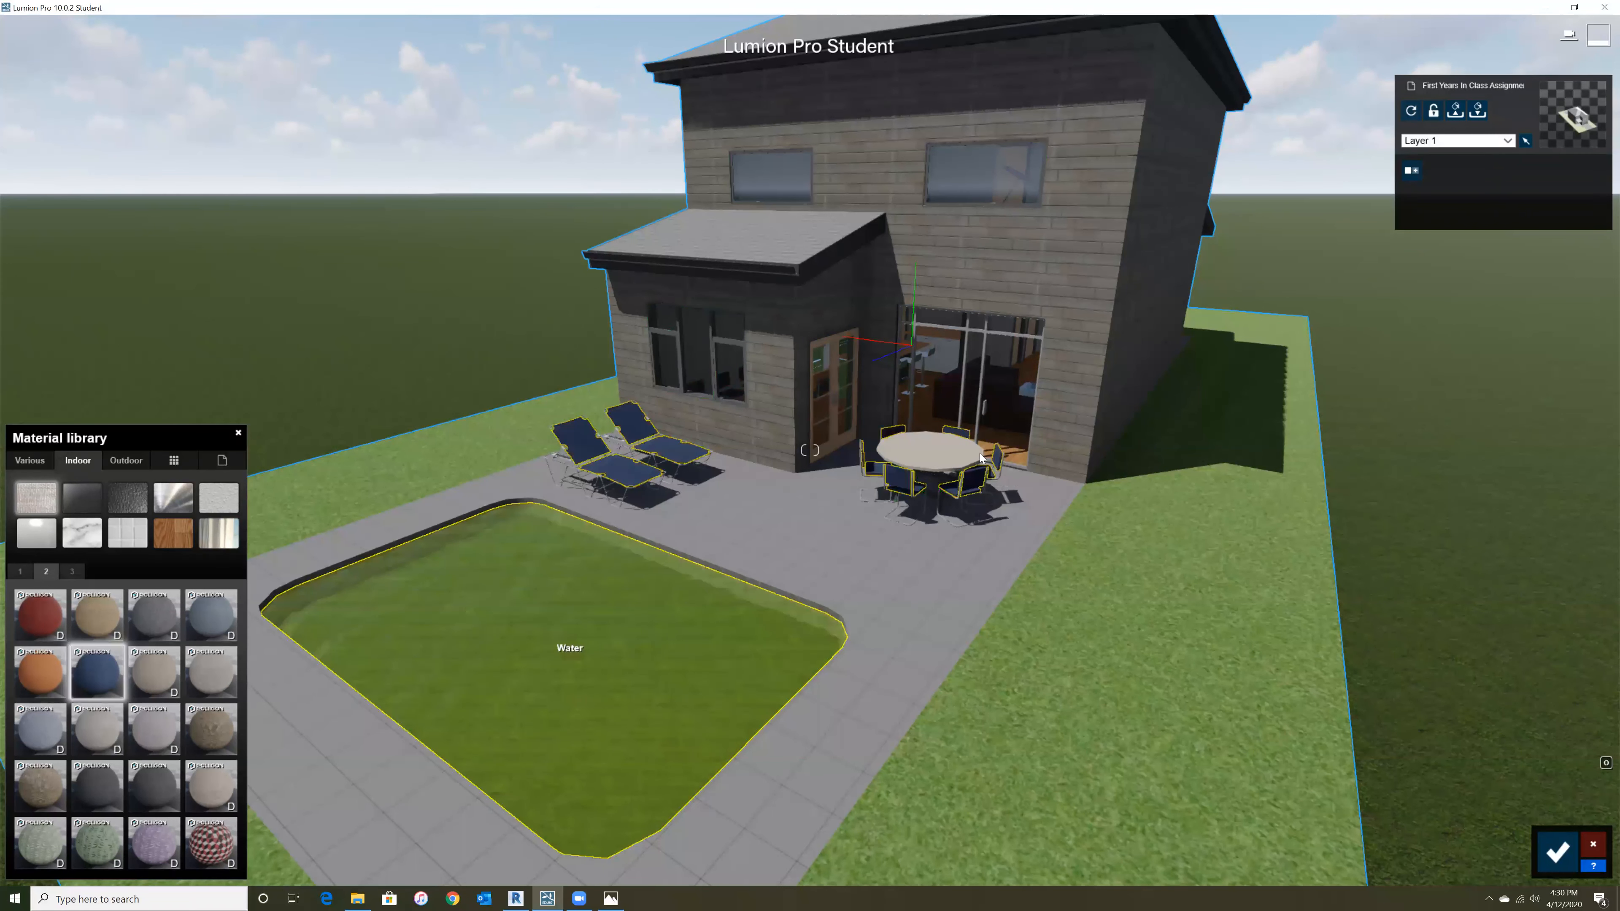
{"action": "left_click", "coordinate": [1559, 852]}
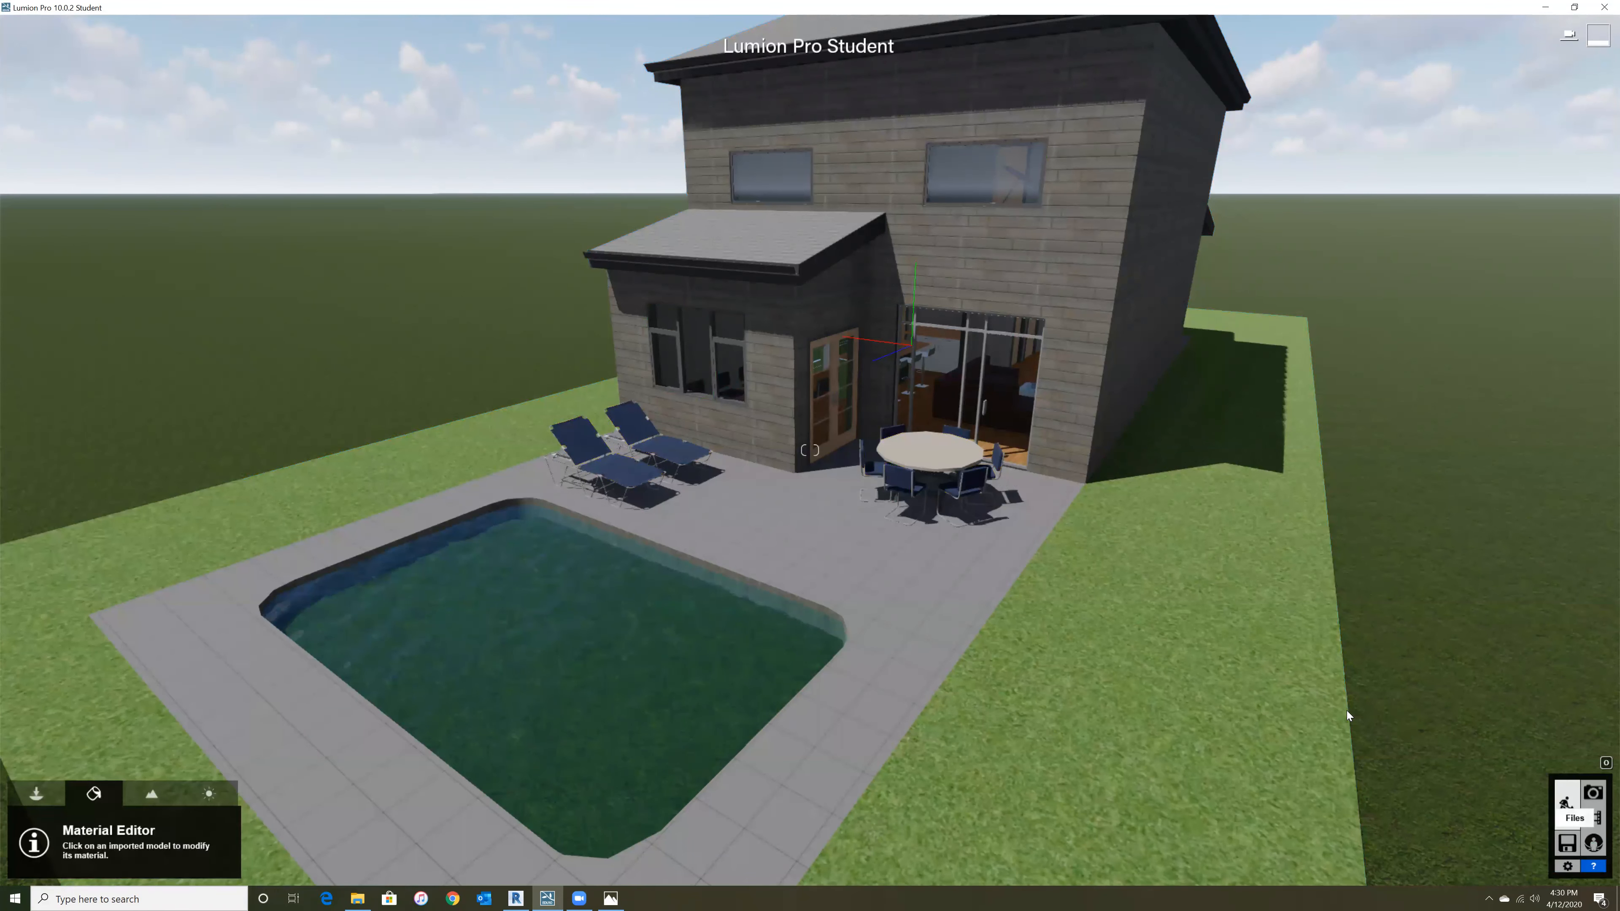
- Change the house siding to the outdoor wood material Polii Wood Planks 22 2k and save the change
{"action": "left_click", "coordinate": [1092, 289]}
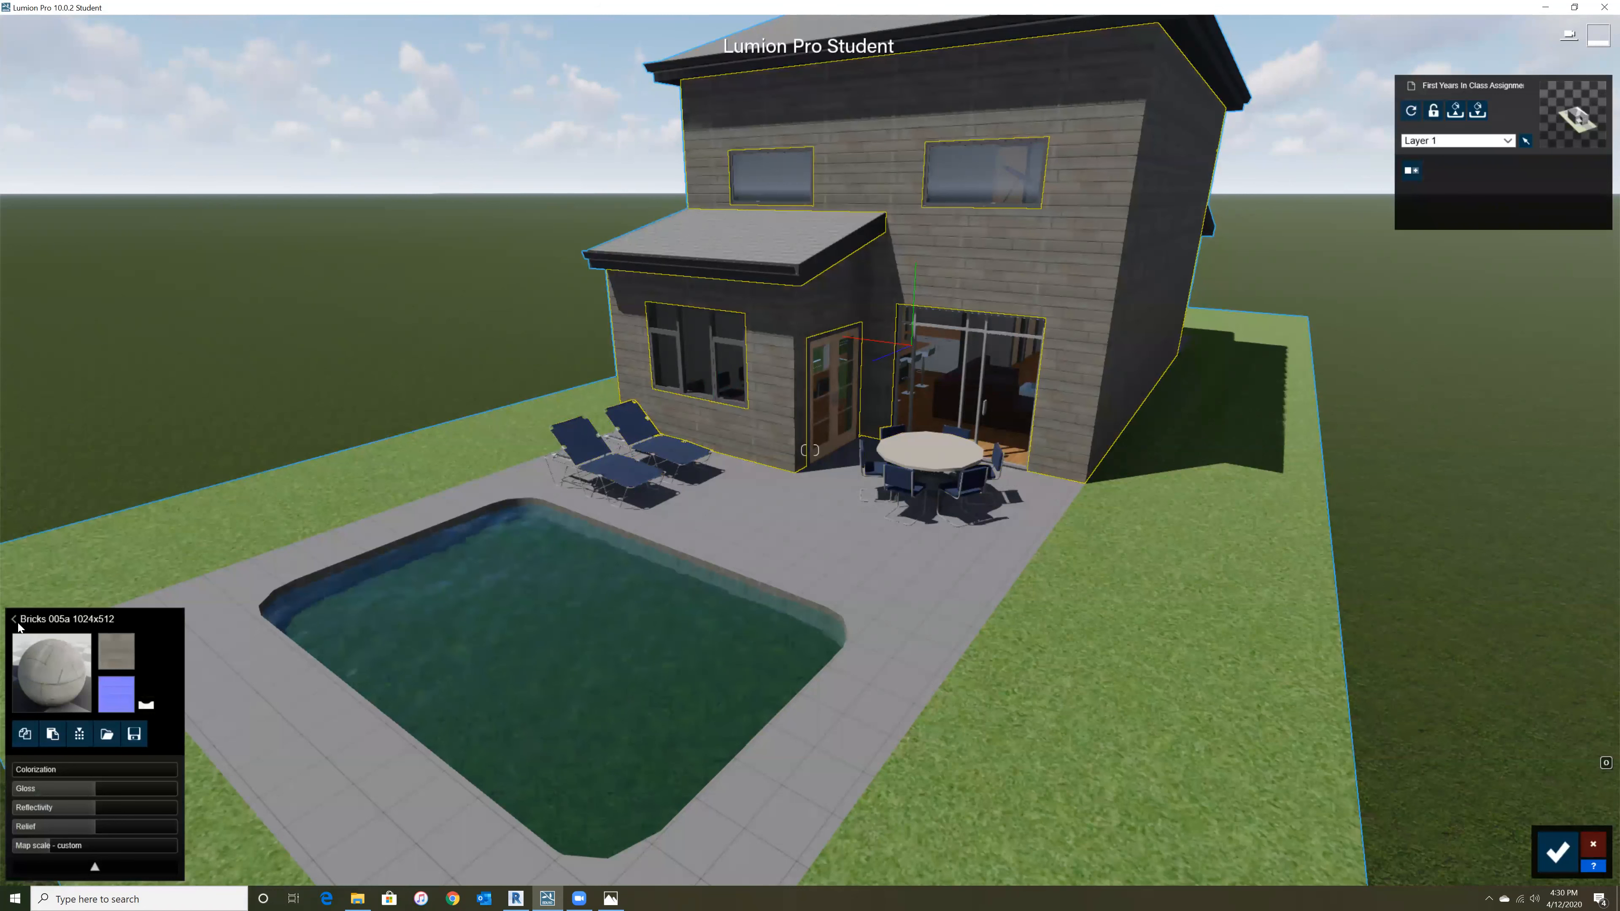
{"action": "left_click", "coordinate": [18, 622]}
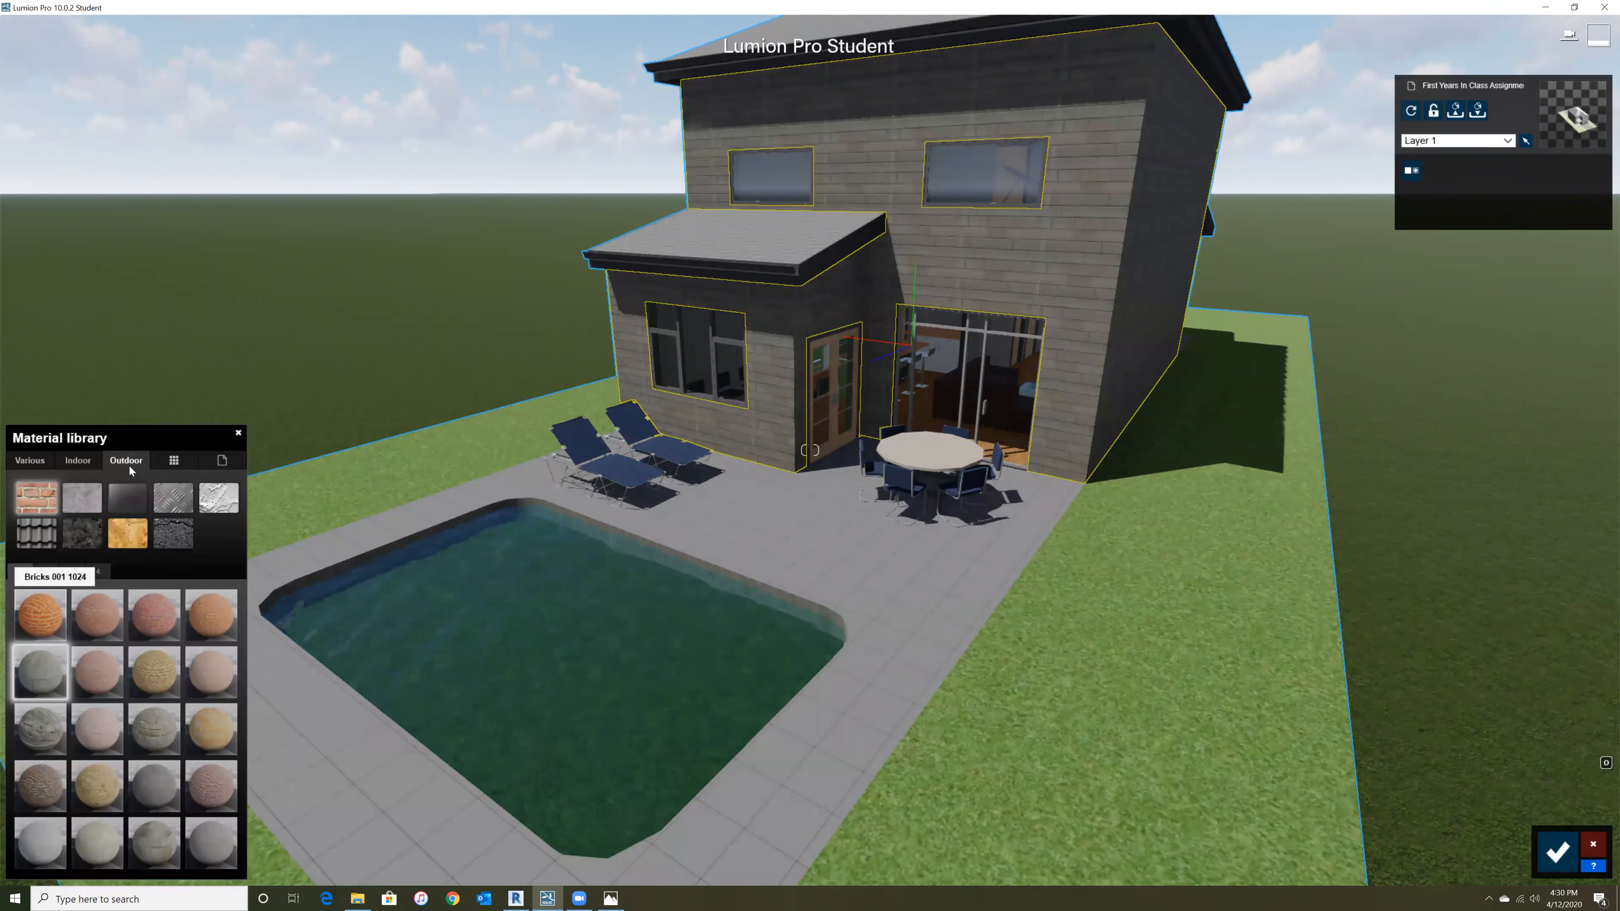
{"action": "left_click", "coordinate": [127, 533]}
{"action": "left_click", "coordinate": [156, 740]}
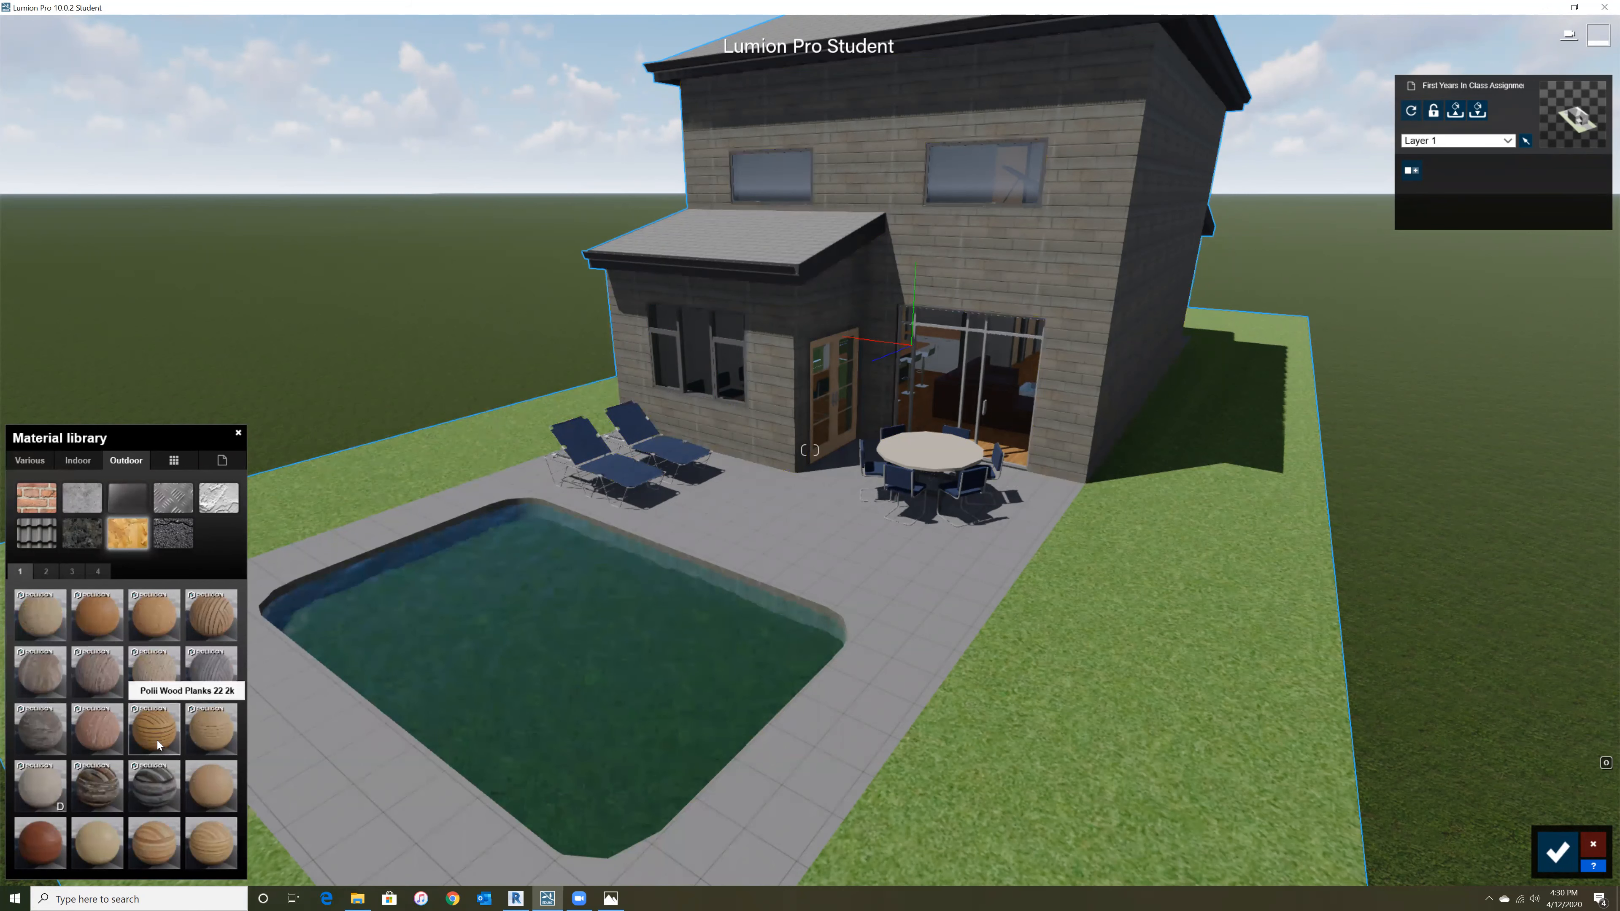
{"action": "left_click", "coordinate": [1594, 847]}
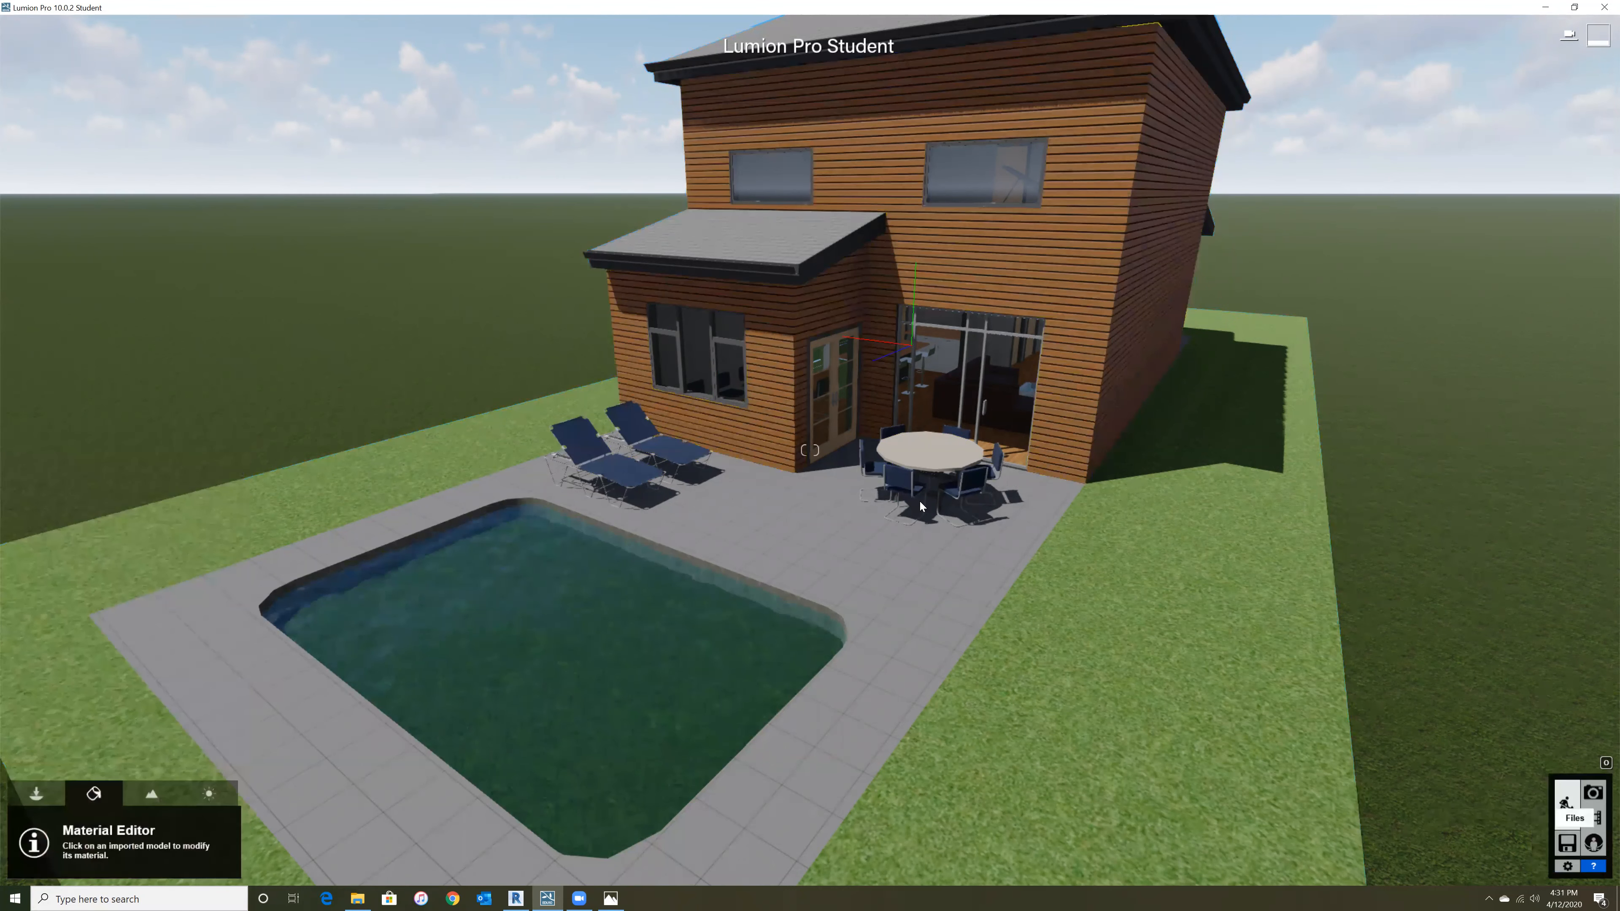
- Open the indoor object library for placing and examine its seating and table models
{"action": "key", "text": "w"}
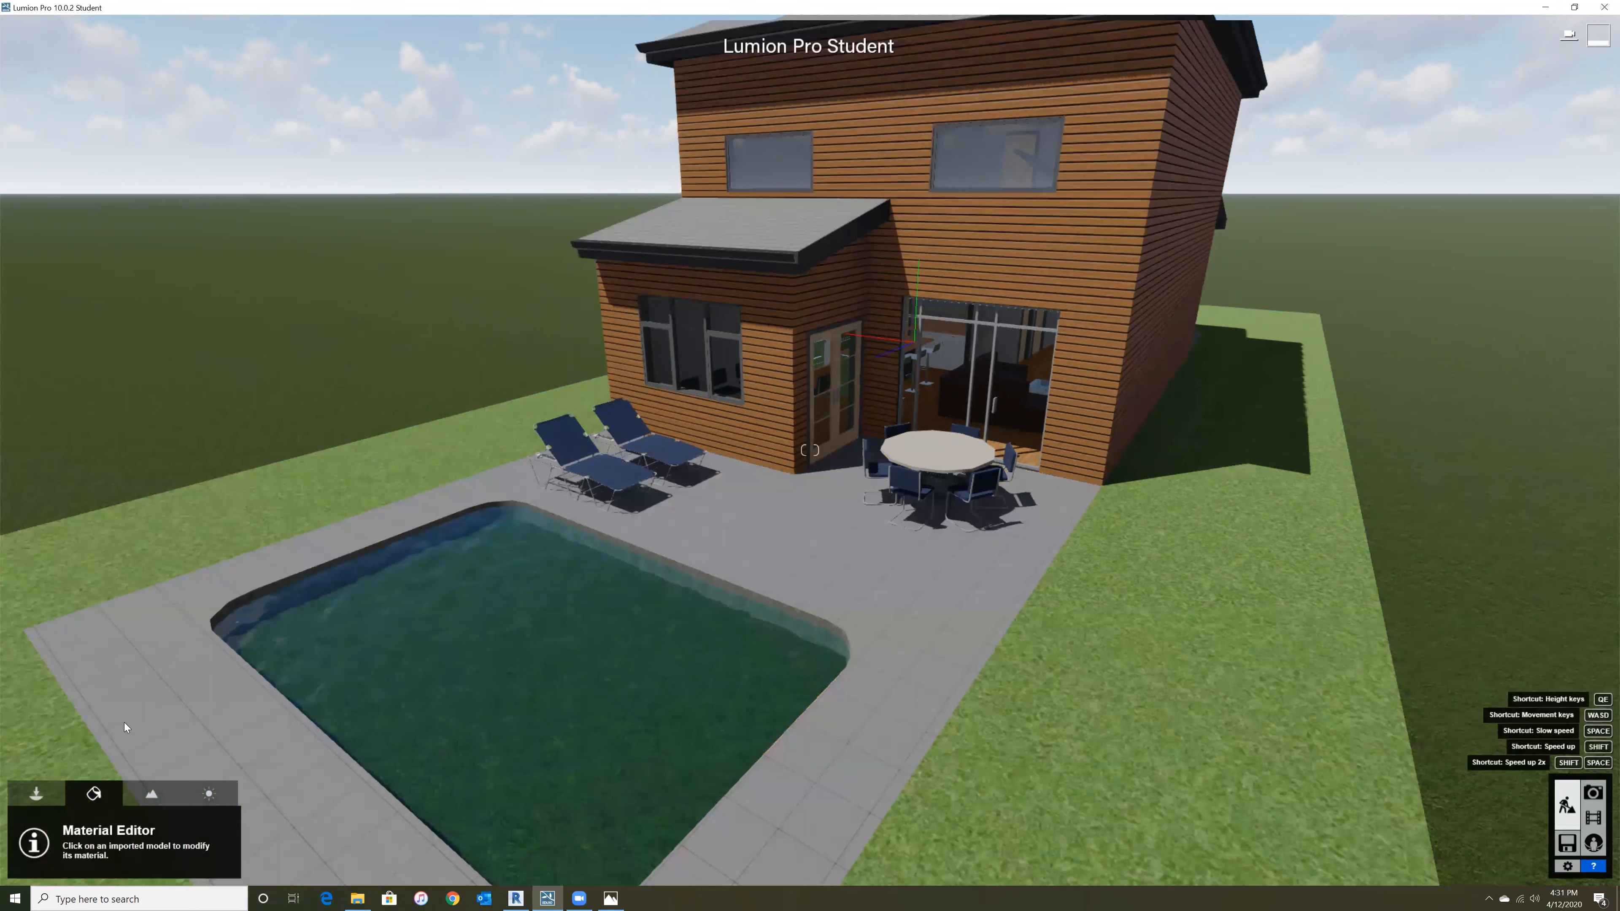
{"action": "left_click", "coordinate": [156, 799]}
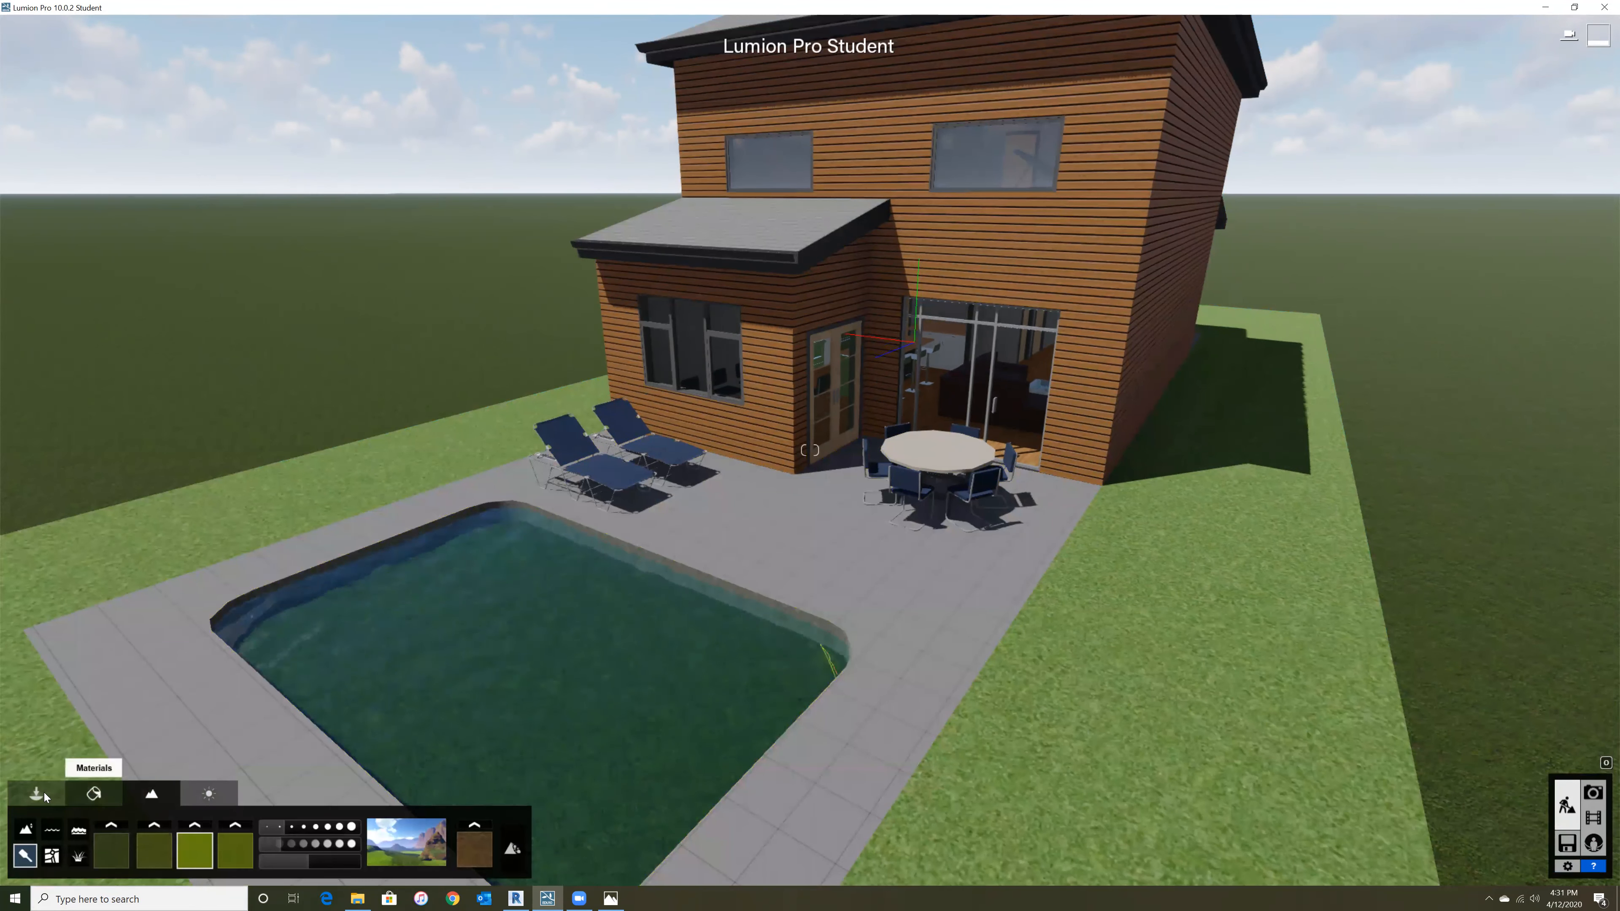
{"action": "left_click", "coordinate": [39, 795]}
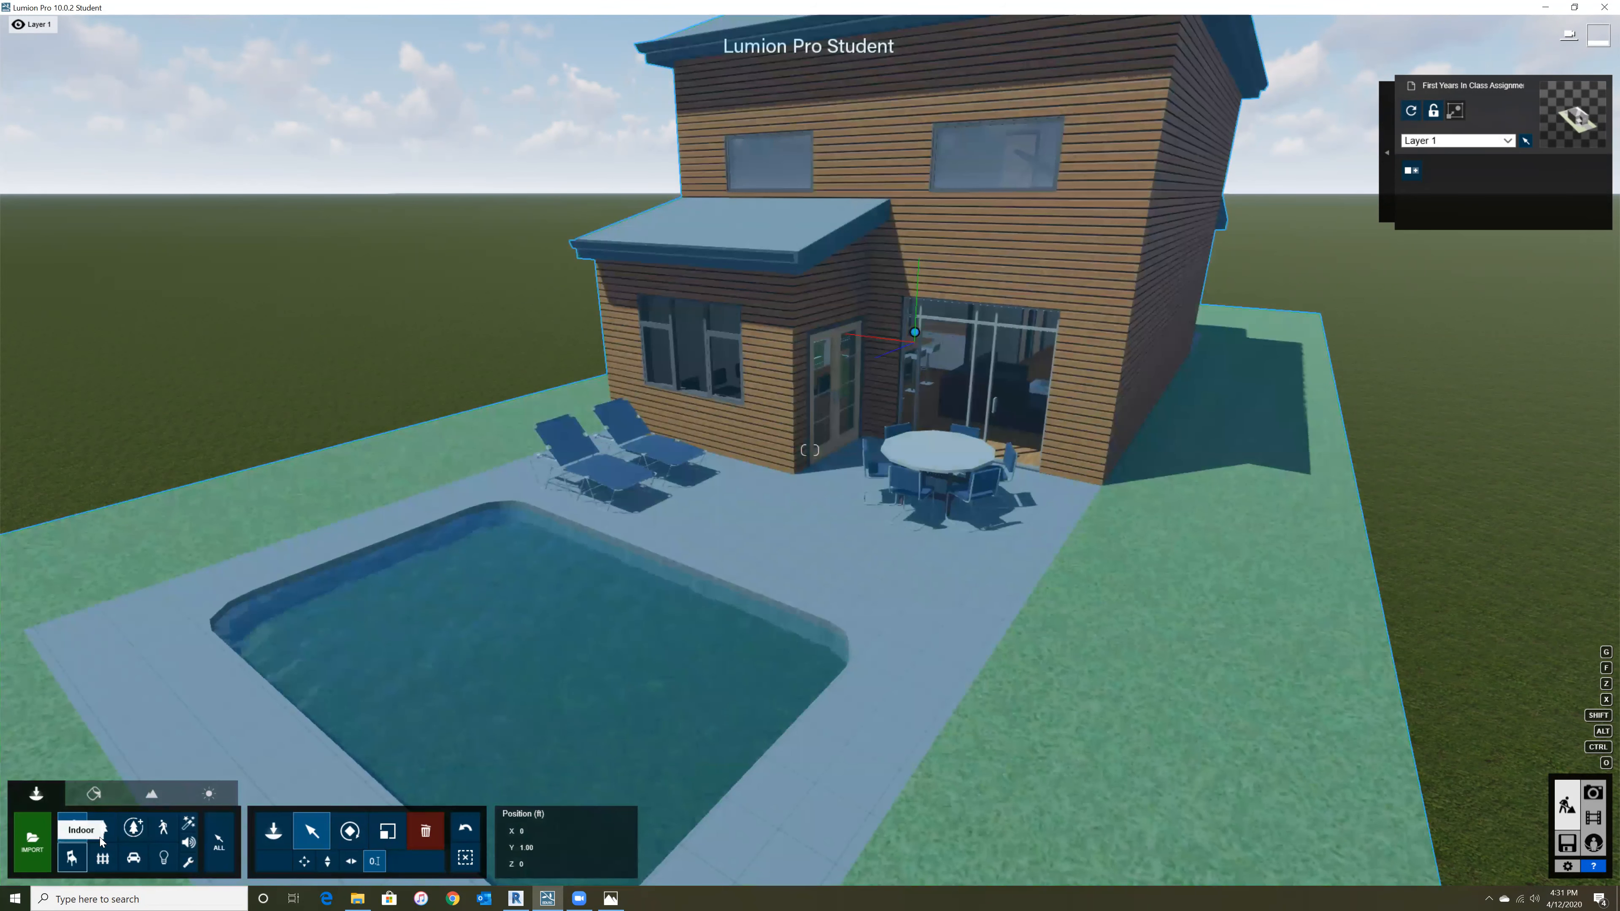
{"action": "left_click", "coordinate": [72, 860]}
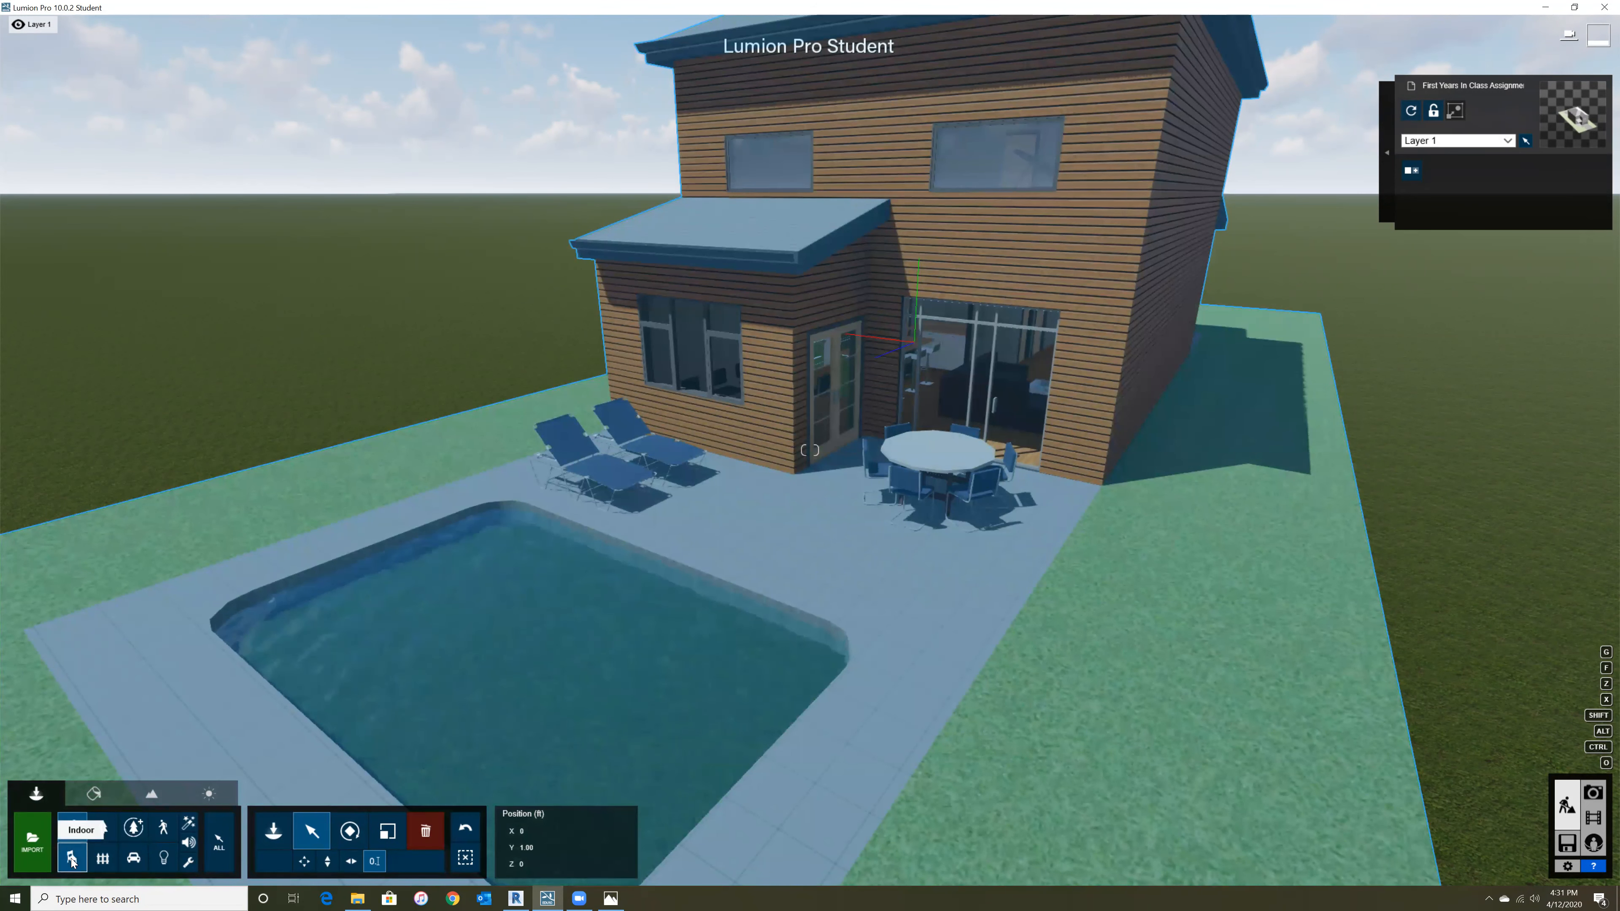
{"action": "left_click", "coordinate": [274, 831]}
{"action": "left_click", "coordinate": [55, 792]}
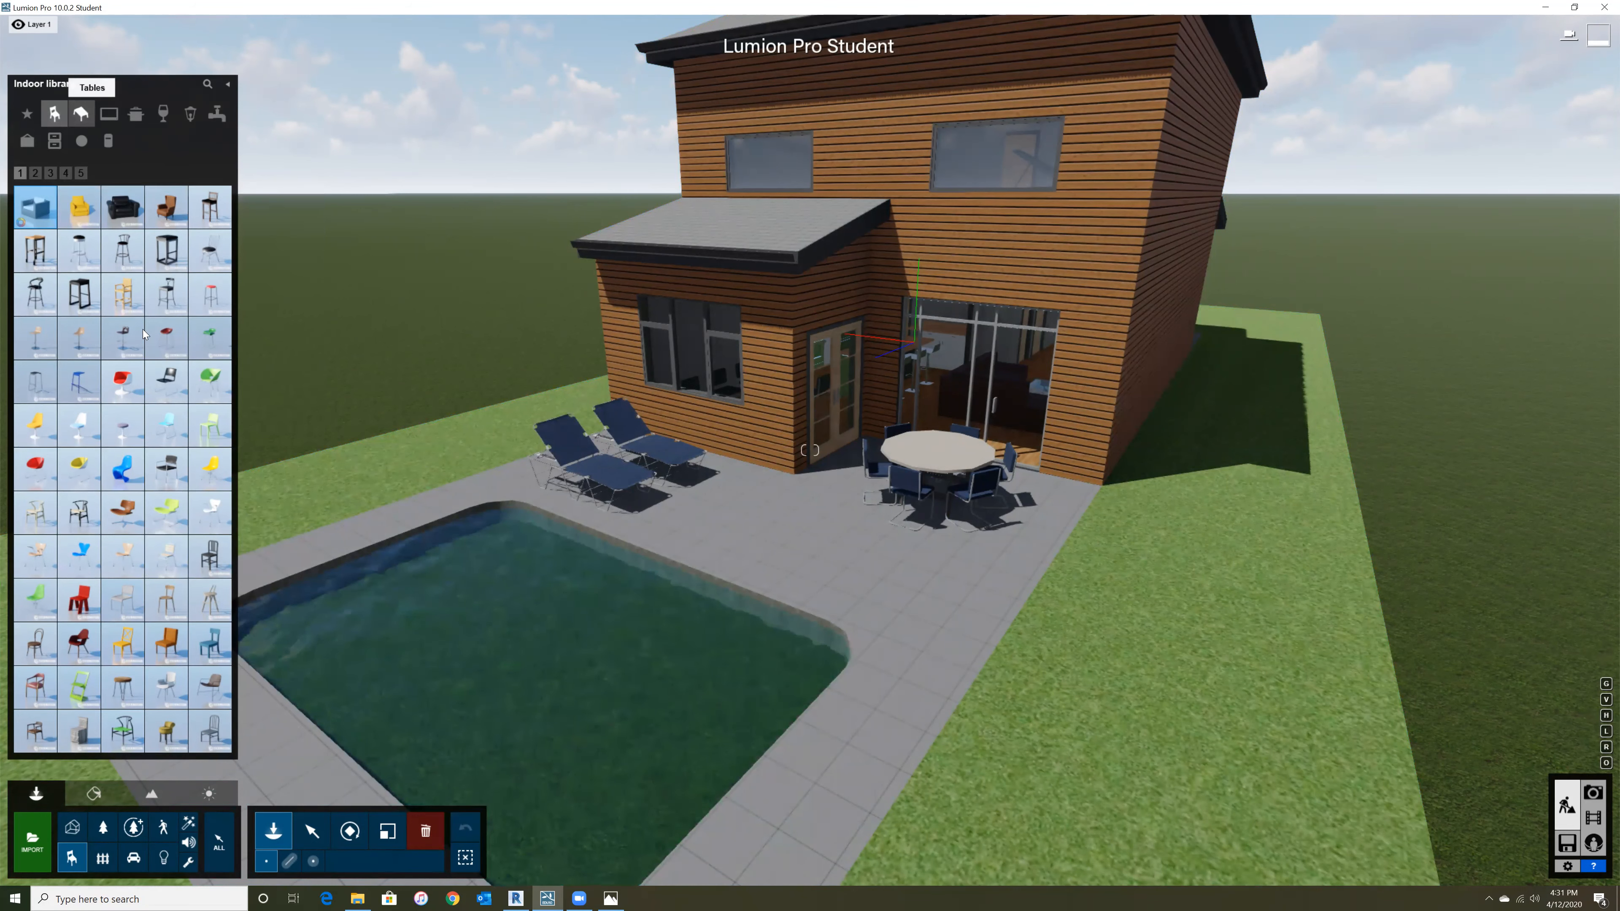
{"action": "left_click", "coordinate": [83, 116]}
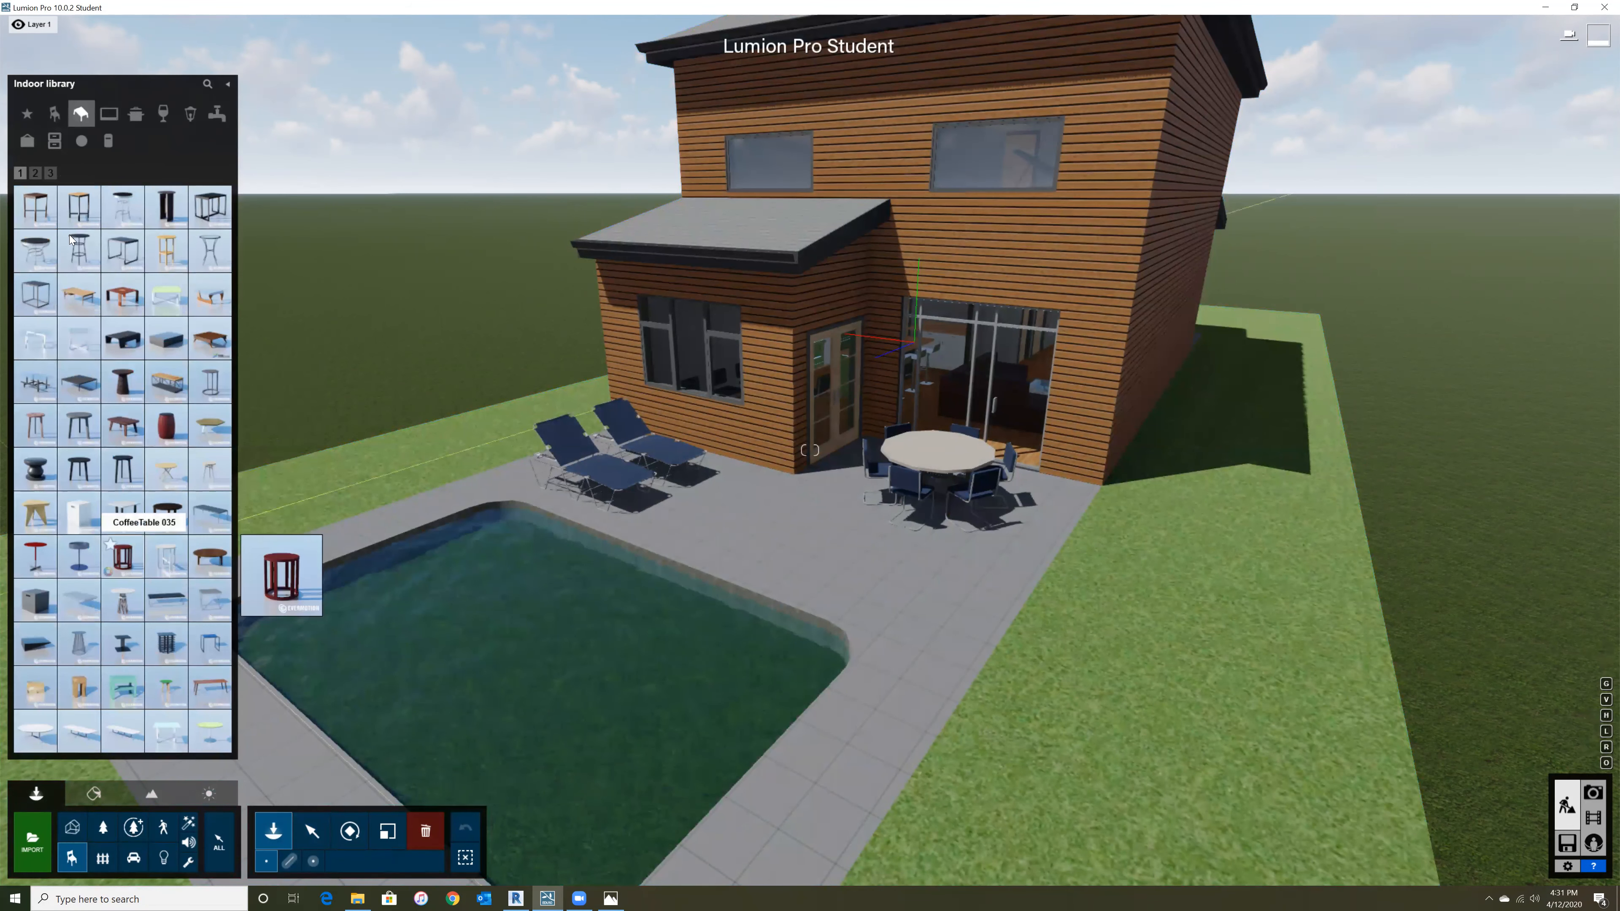
- Examine the indoor library's electronics, kitchen, food and drink, lamp, storage and vending machine categories
{"action": "left_click", "coordinate": [110, 115]}
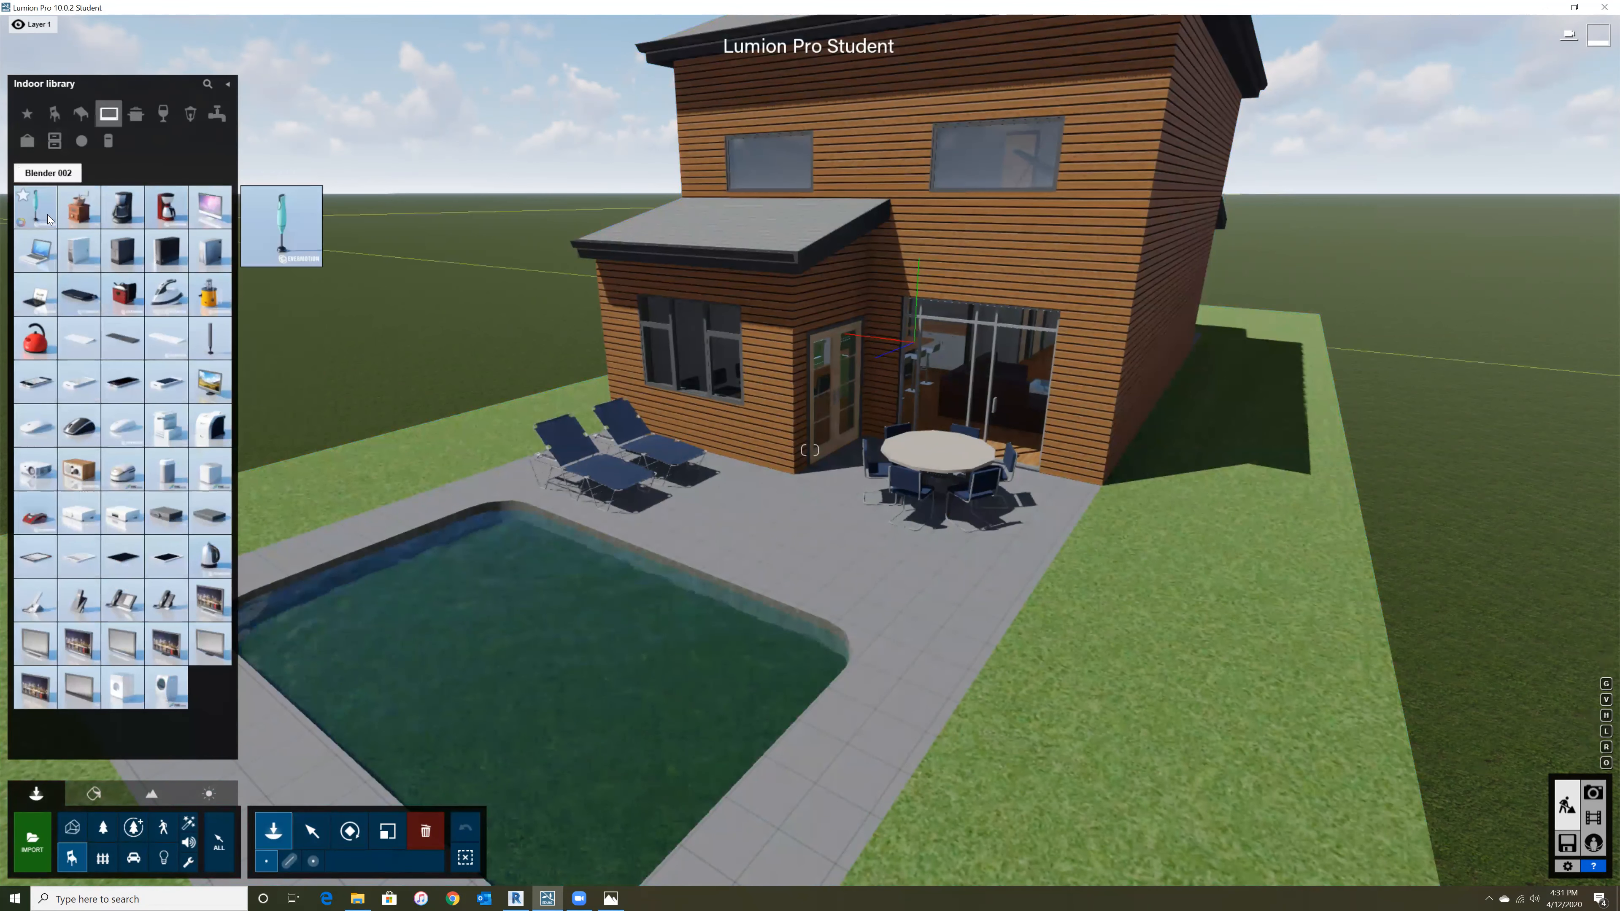
{"action": "mouse_move", "coordinate": [83, 434]}
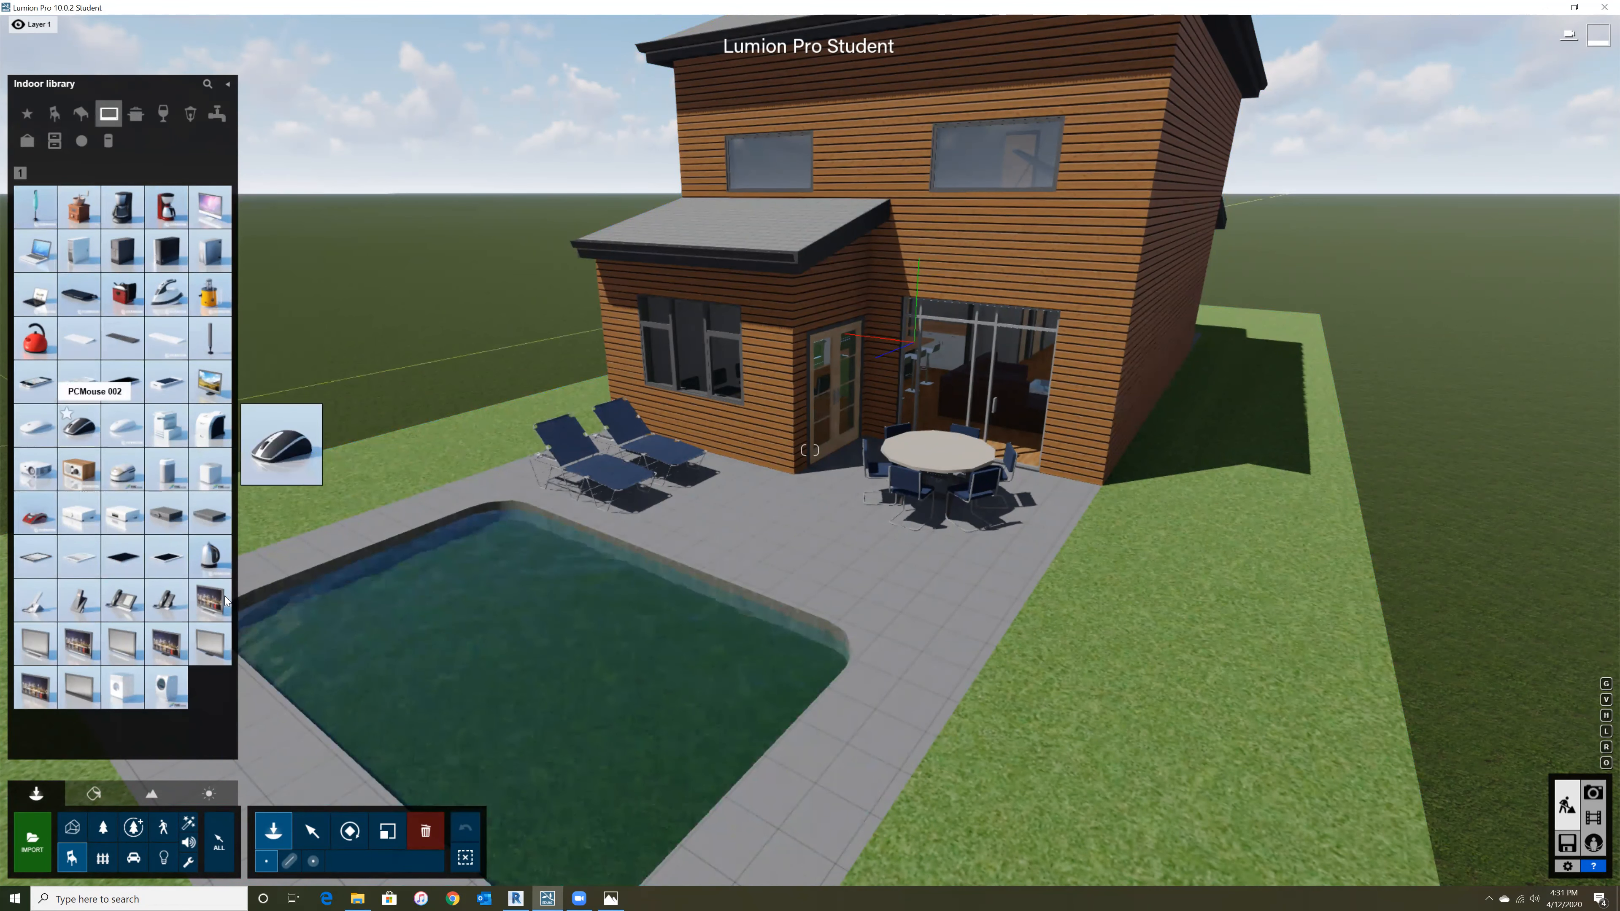
{"action": "left_click", "coordinate": [135, 115]}
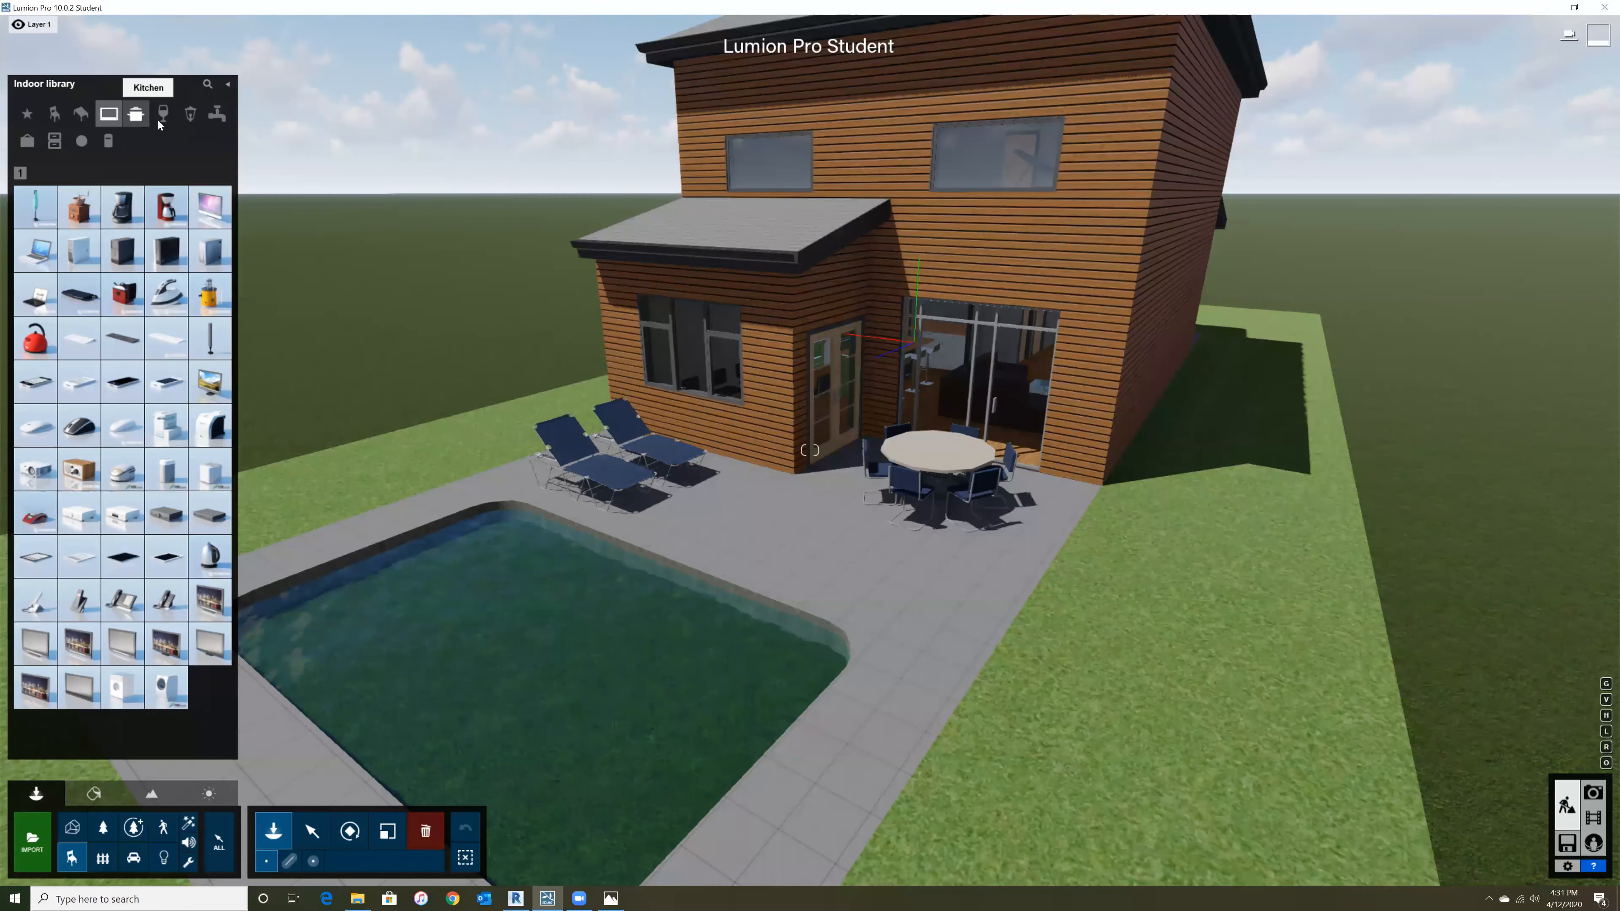
{"action": "left_click", "coordinate": [163, 118]}
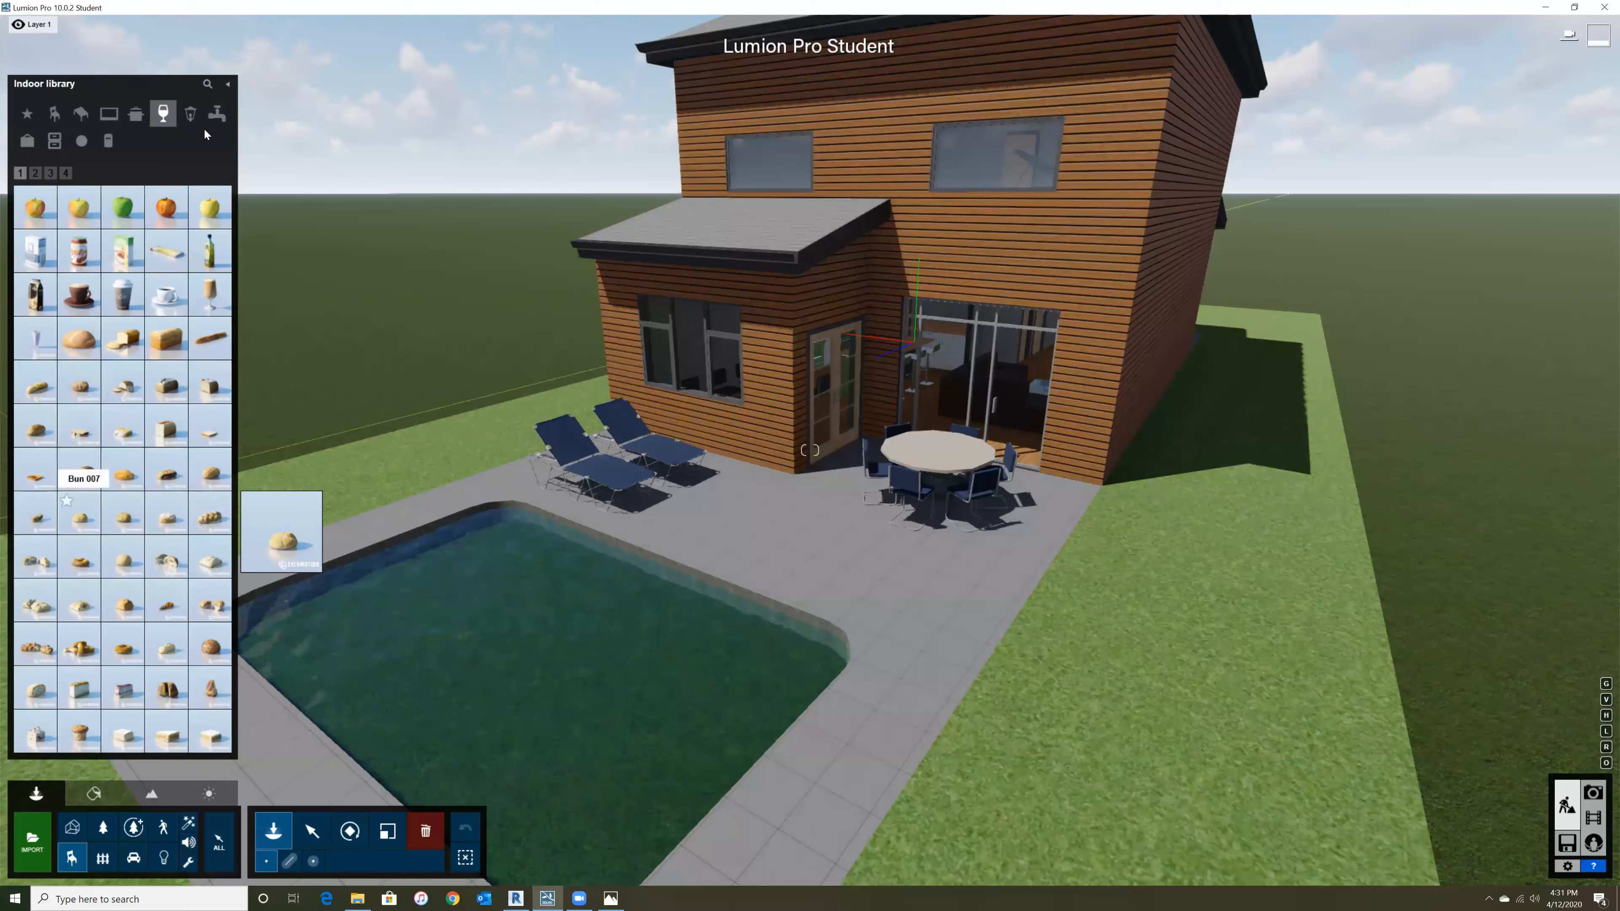
{"action": "left_click", "coordinate": [190, 114]}
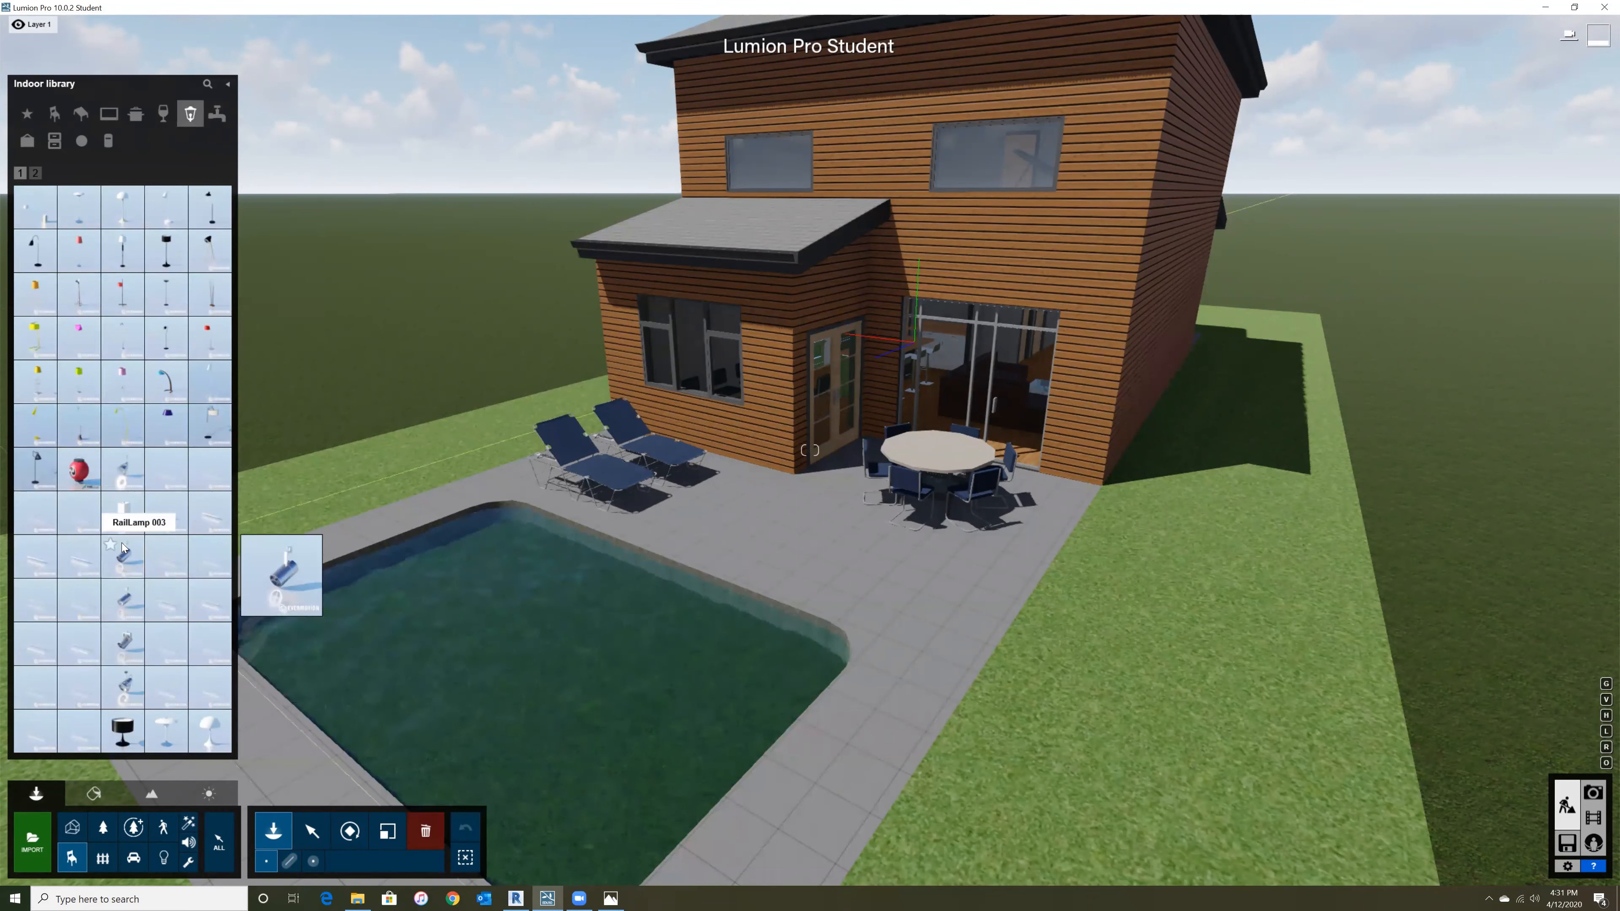
{"action": "left_click", "coordinate": [54, 143]}
{"action": "left_click", "coordinate": [55, 143]}
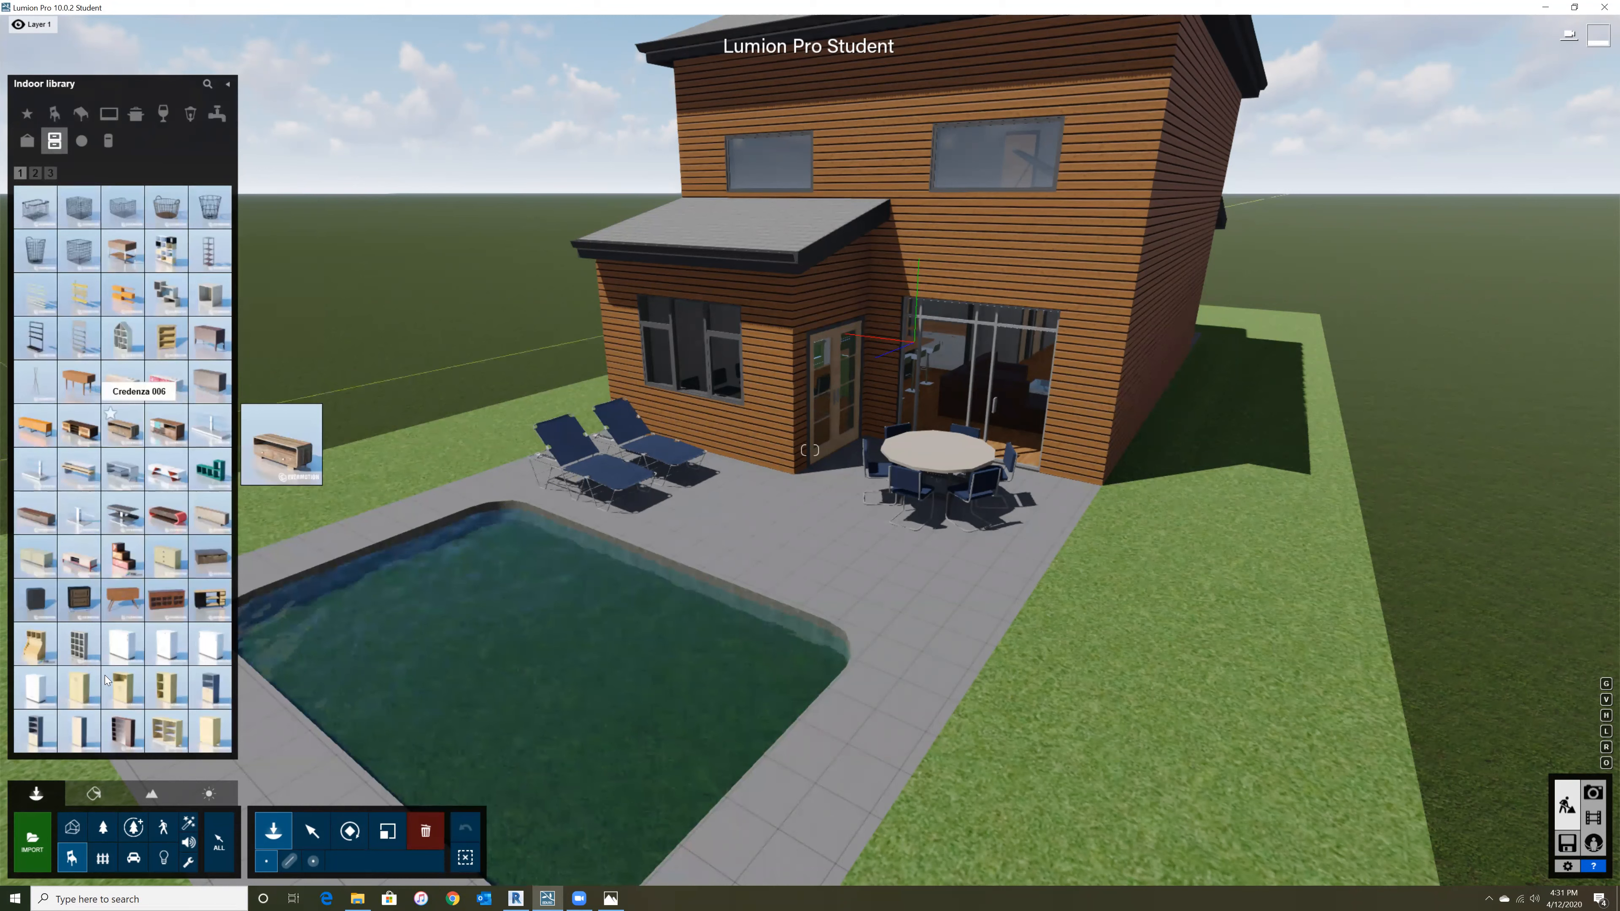
{"action": "left_click", "coordinate": [107, 141]}
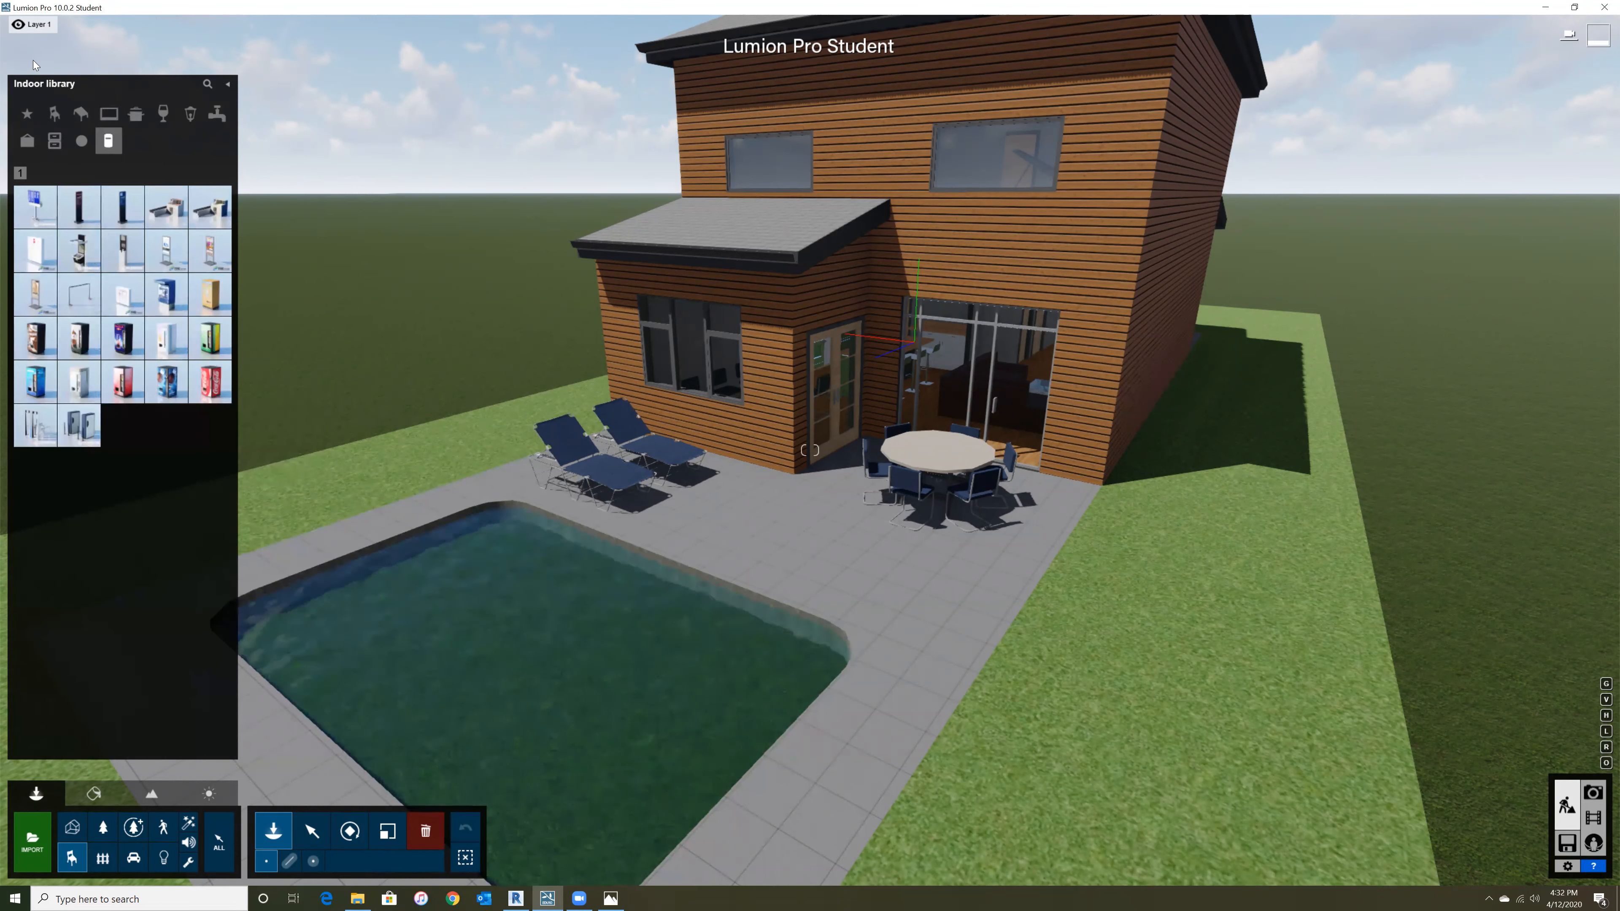
- Place a ThickGrass1V2 RT clump from the nature library on the lawn beside the pool patio
{"action": "left_click", "coordinate": [105, 828]}
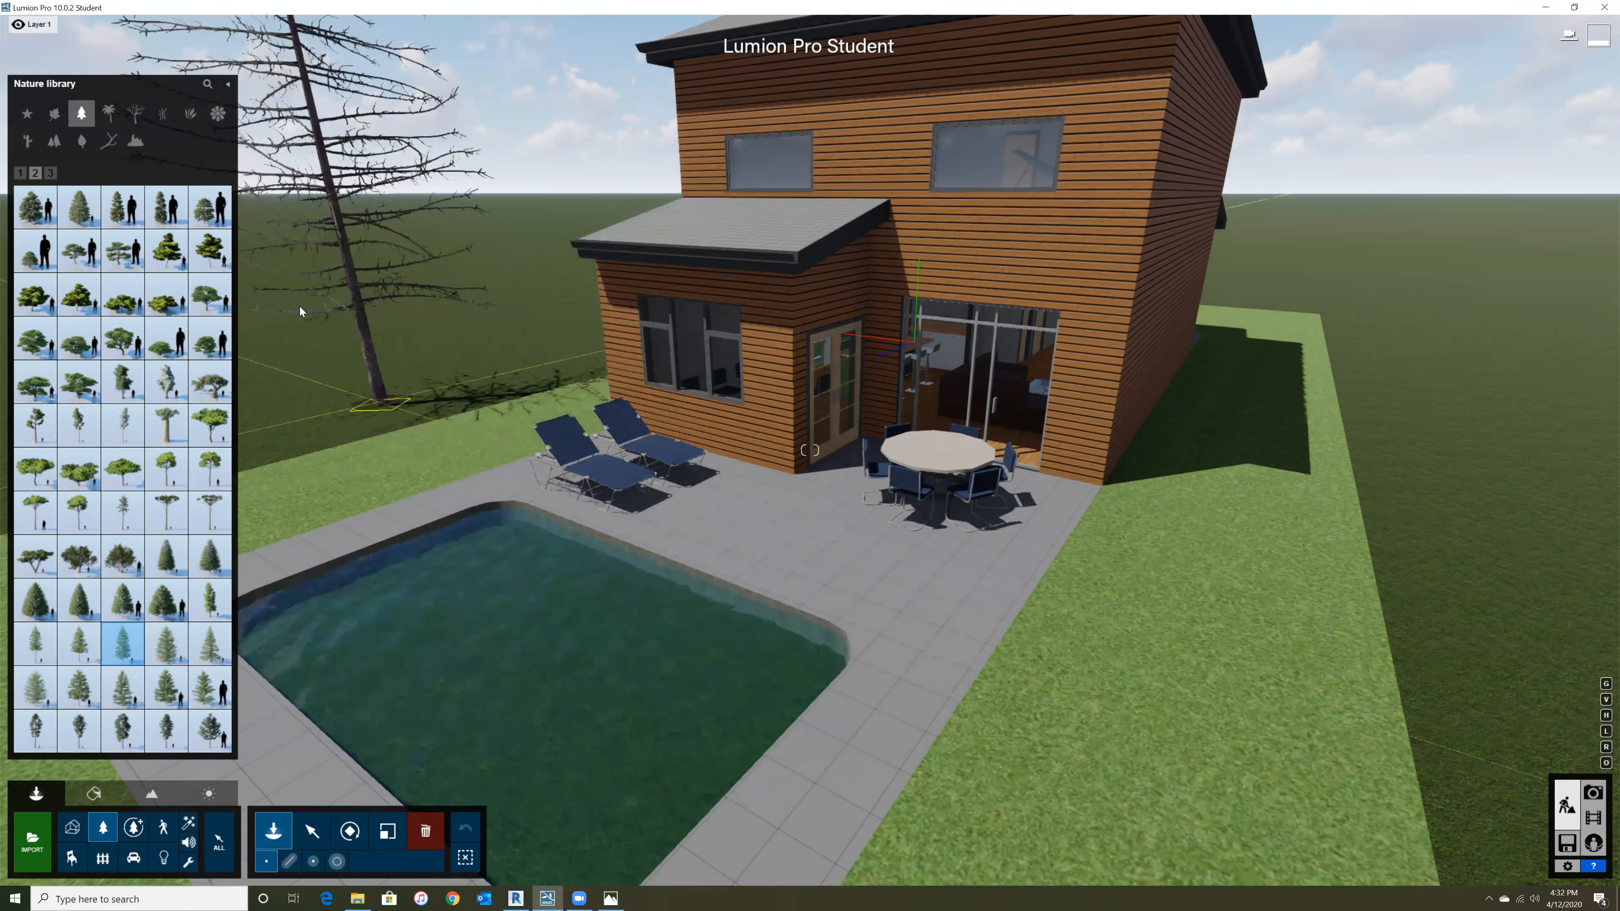
{"action": "left_click", "coordinate": [162, 118]}
{"action": "left_click", "coordinate": [165, 600]}
{"action": "left_click", "coordinate": [1082, 659]}
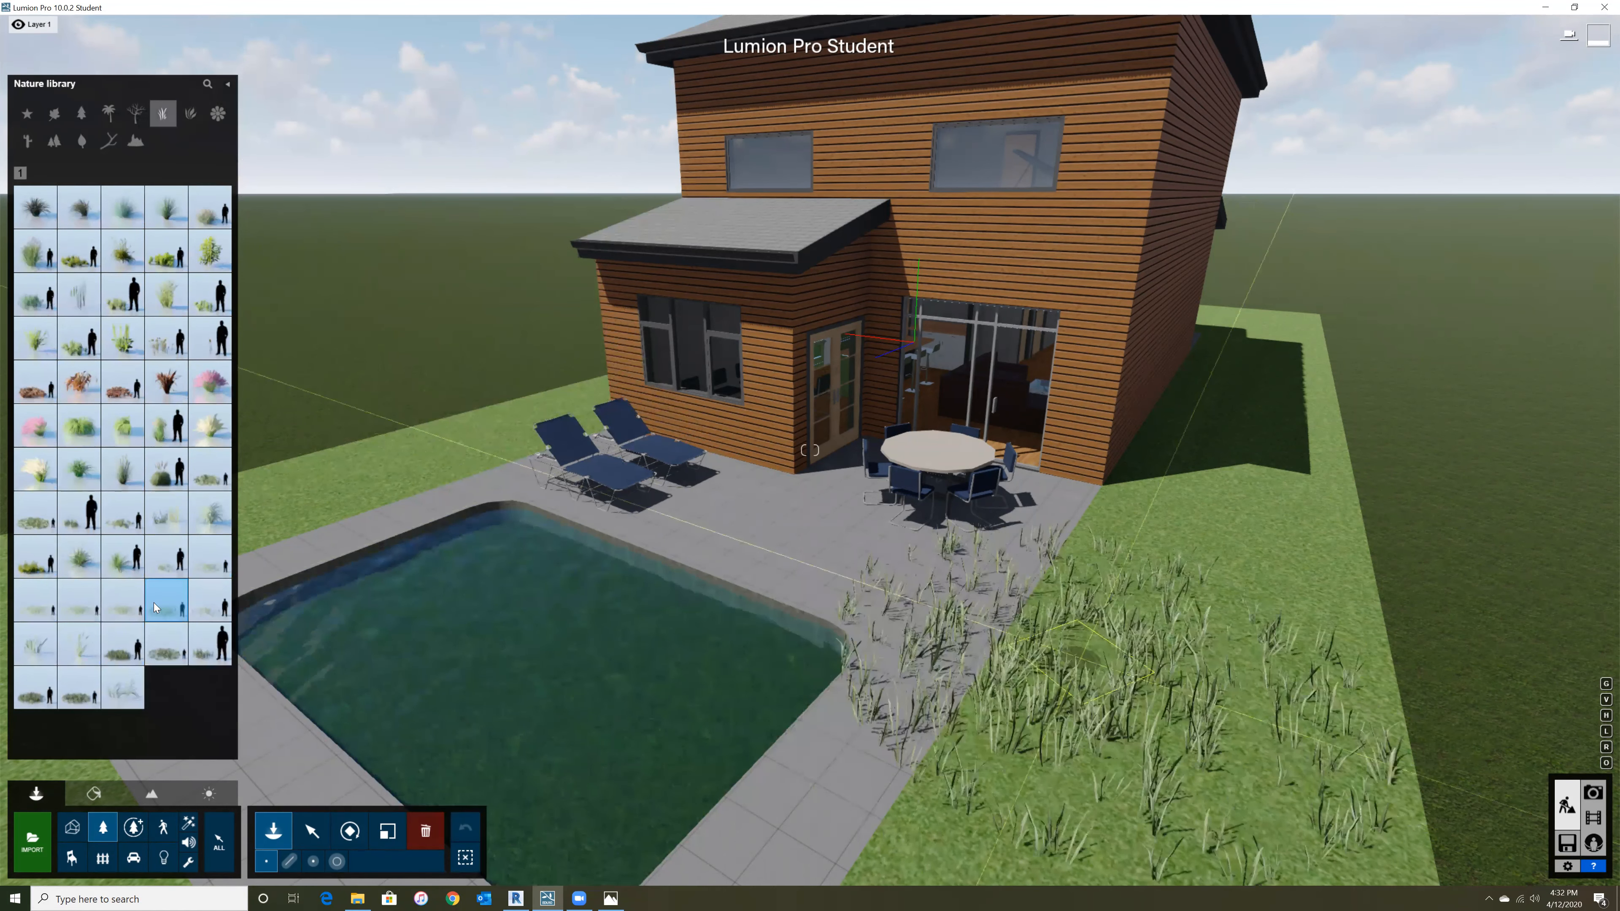
{"action": "left_click", "coordinate": [175, 564]}
{"action": "left_click", "coordinate": [1045, 705]}
- Select the placed thick grass clump and examine it from close up and from farther back with the house
{"action": "key", "text": "e"}
{"action": "right_click_drag", "start_coordinate": [1104, 670], "coordinate": [1157, 587]}
{"action": "key", "text": "e"}
{"action": "key", "text": "w"}
{"action": "key", "text": "w"}
{"action": "key", "text": "d"}
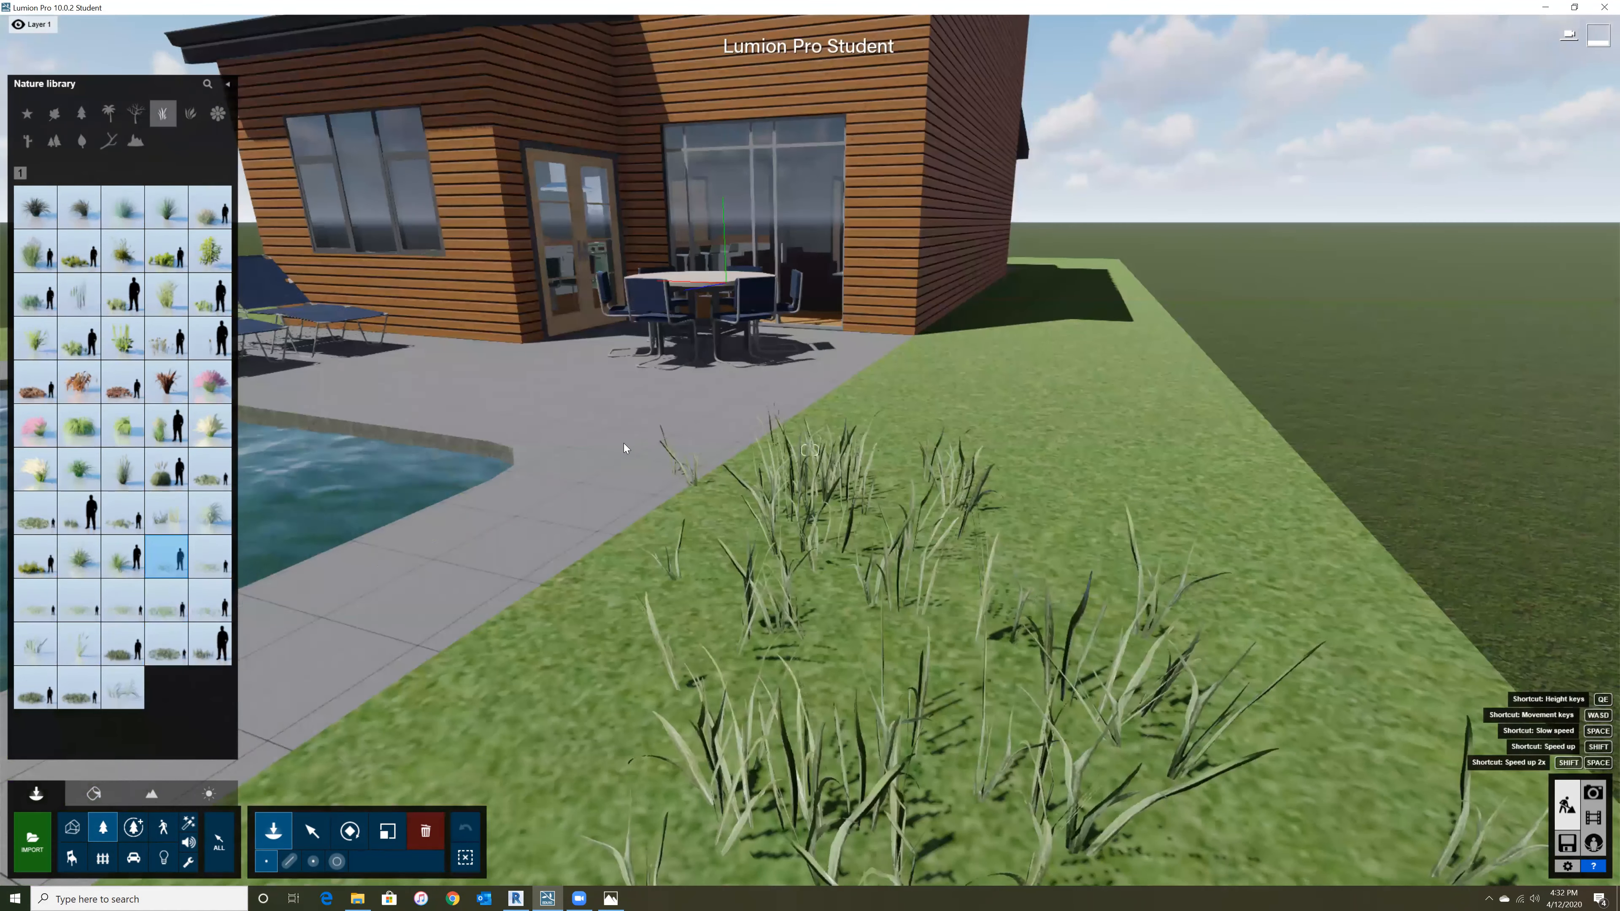
{"action": "left_click", "coordinate": [328, 840]}
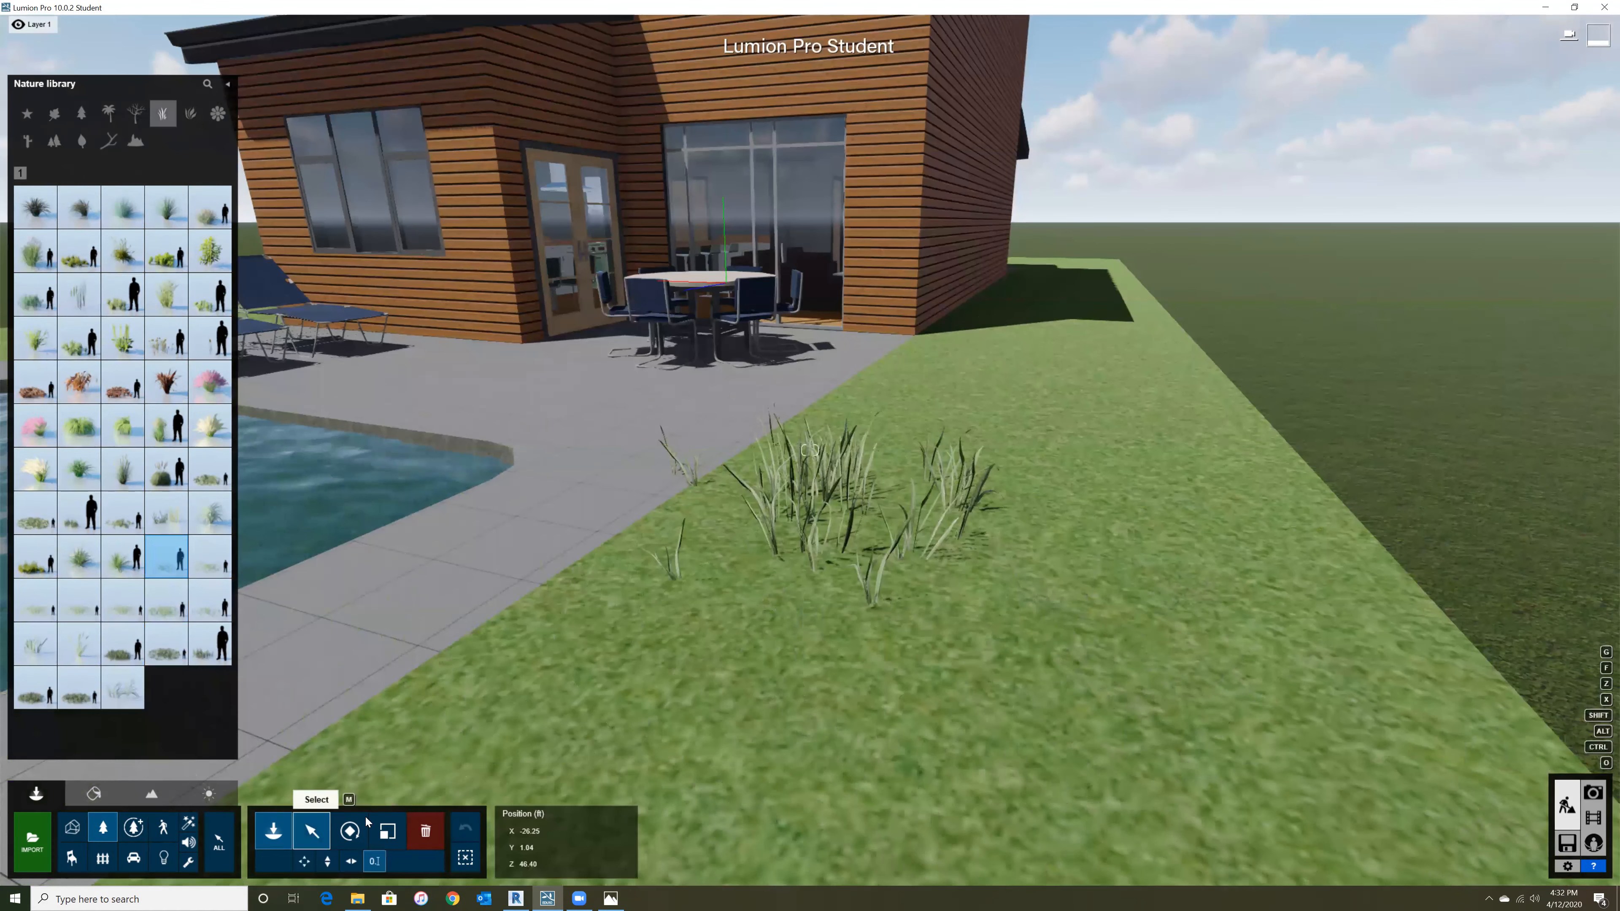
{"action": "left_click", "coordinate": [974, 550]}
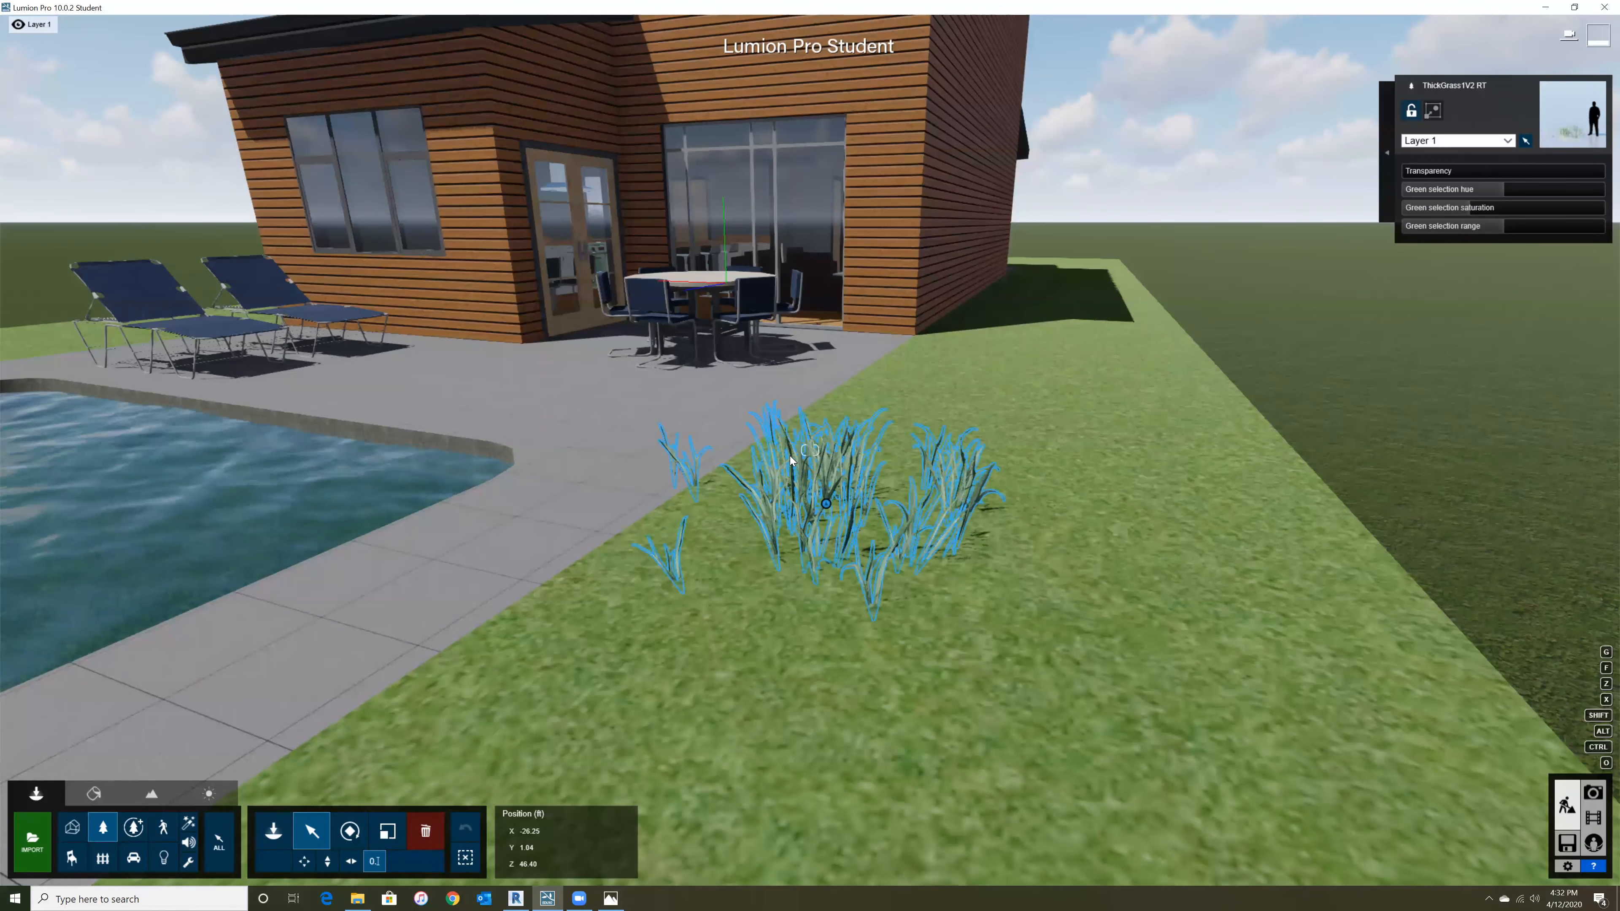
{"action": "right_click_drag", "start_coordinate": [826, 503], "coordinate": [755, 402]}
{"action": "key", "text": "s"}
{"action": "right_click_drag", "start_coordinate": [813, 490], "coordinate": [780, 480]}
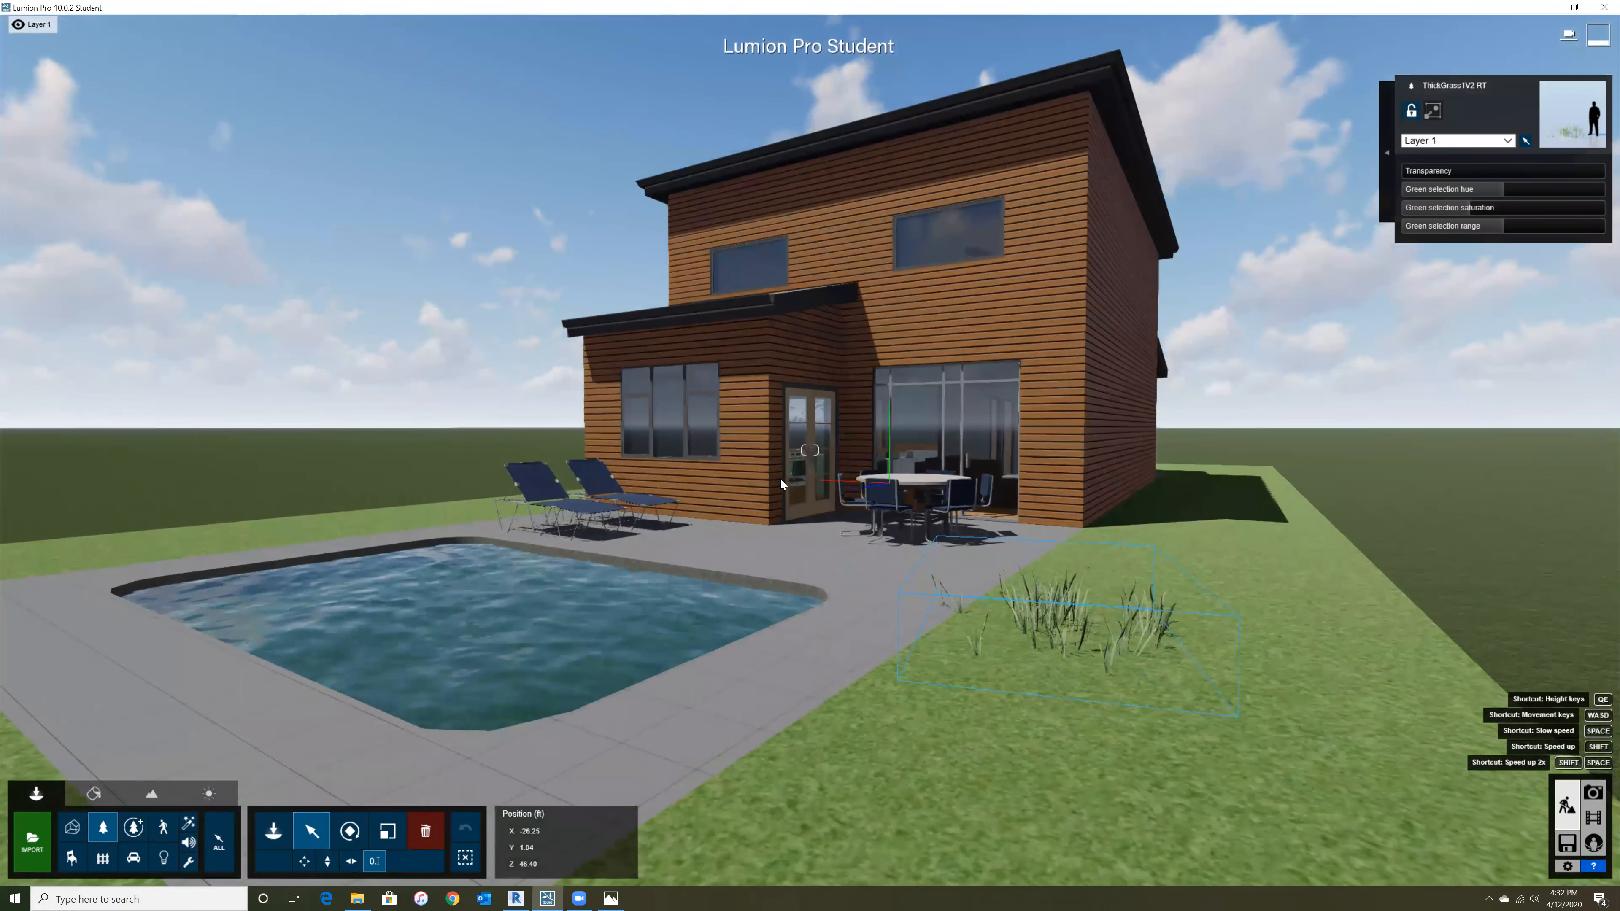
{"action": "left_click", "coordinate": [1048, 649]}
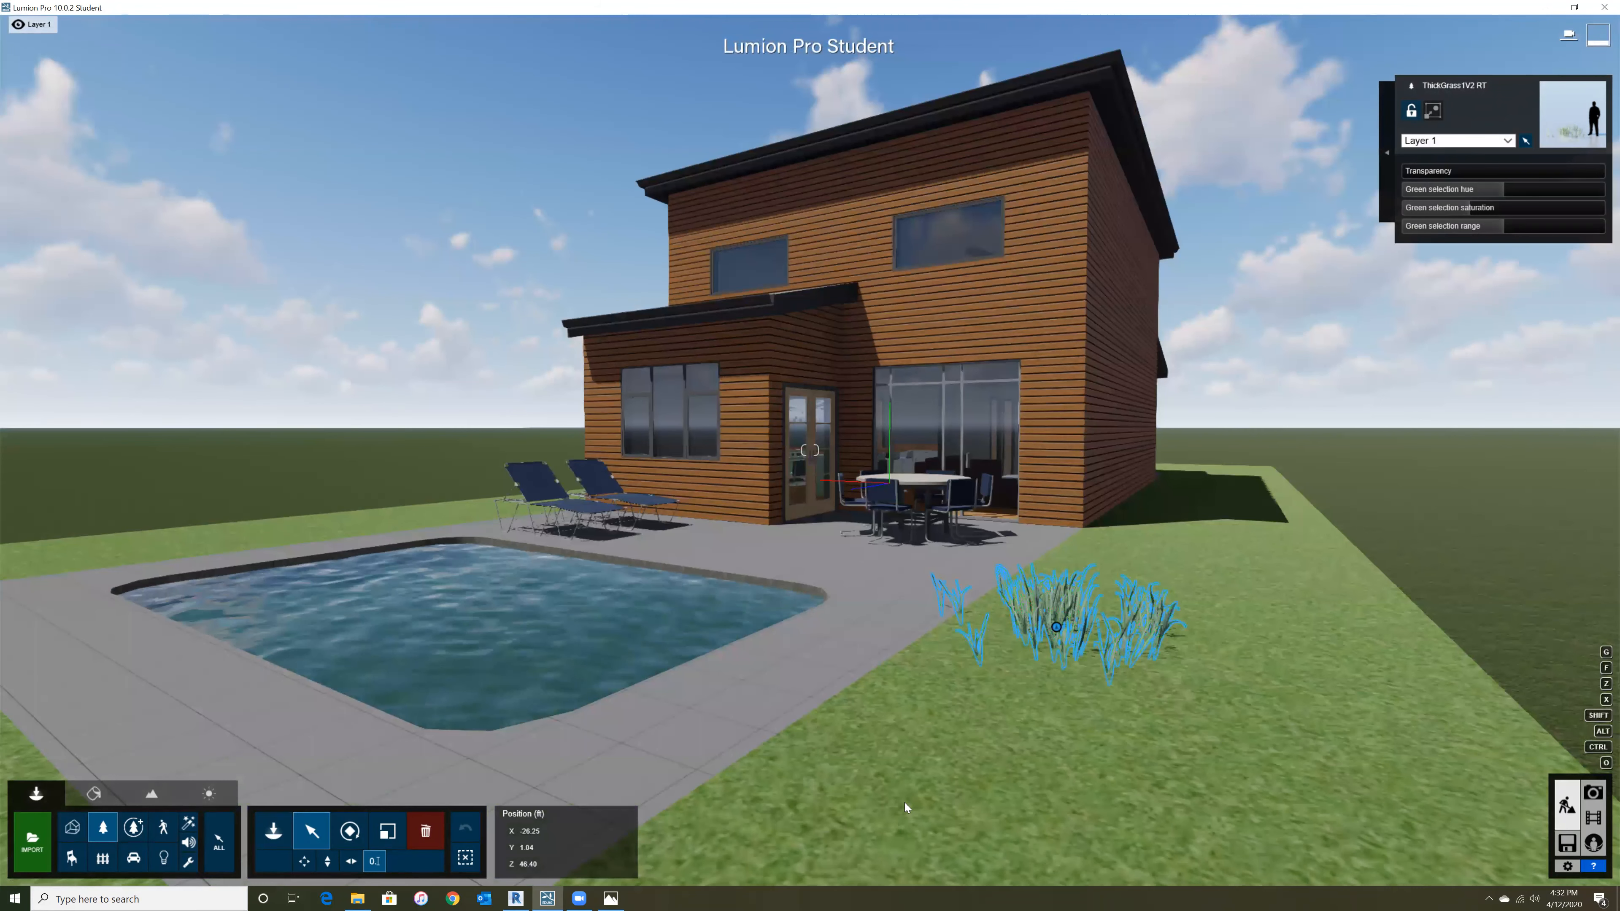
- Change the lawn's Grass material to the 3D grass Clean Cut Grass and save the change
{"action": "left_click", "coordinate": [100, 796]}
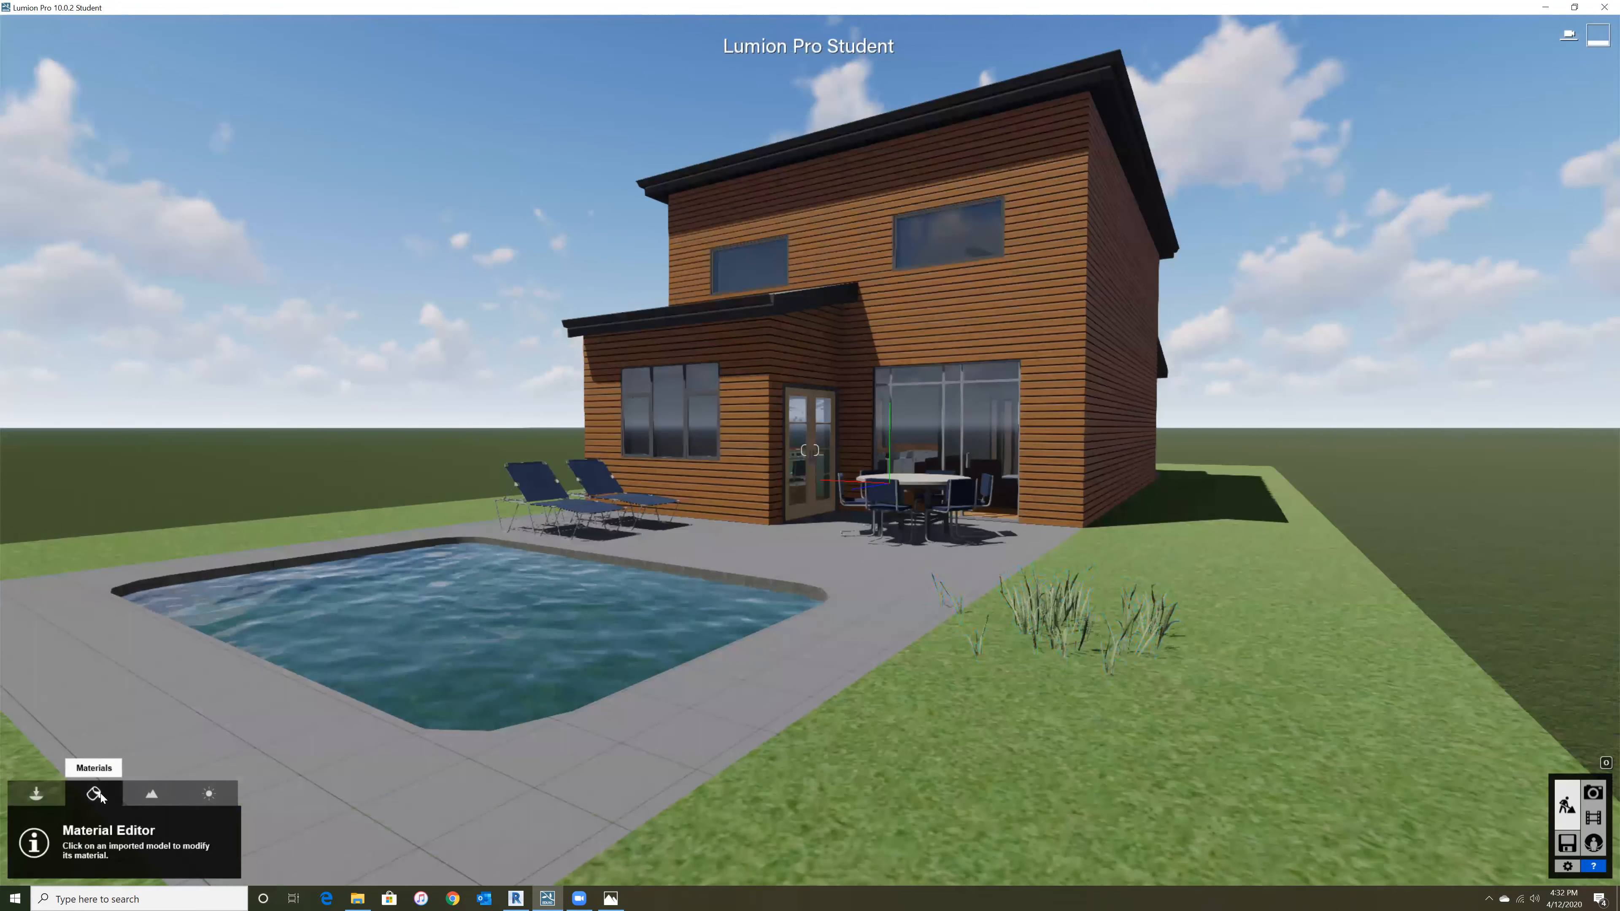
{"action": "left_click", "coordinate": [1249, 716]}
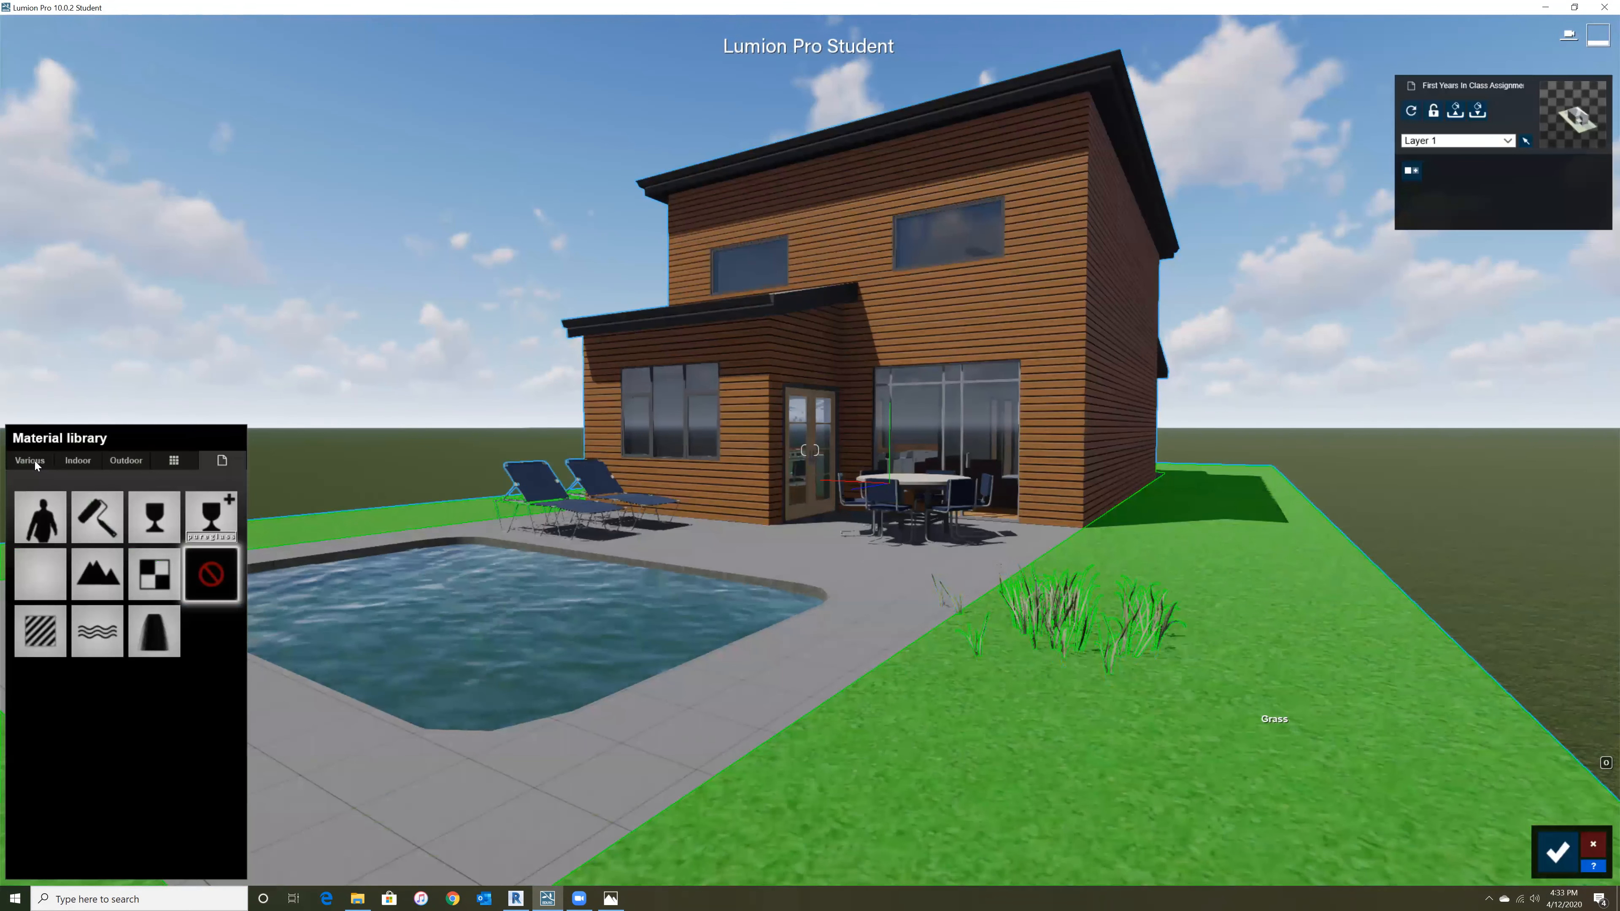
{"action": "left_click", "coordinate": [36, 466]}
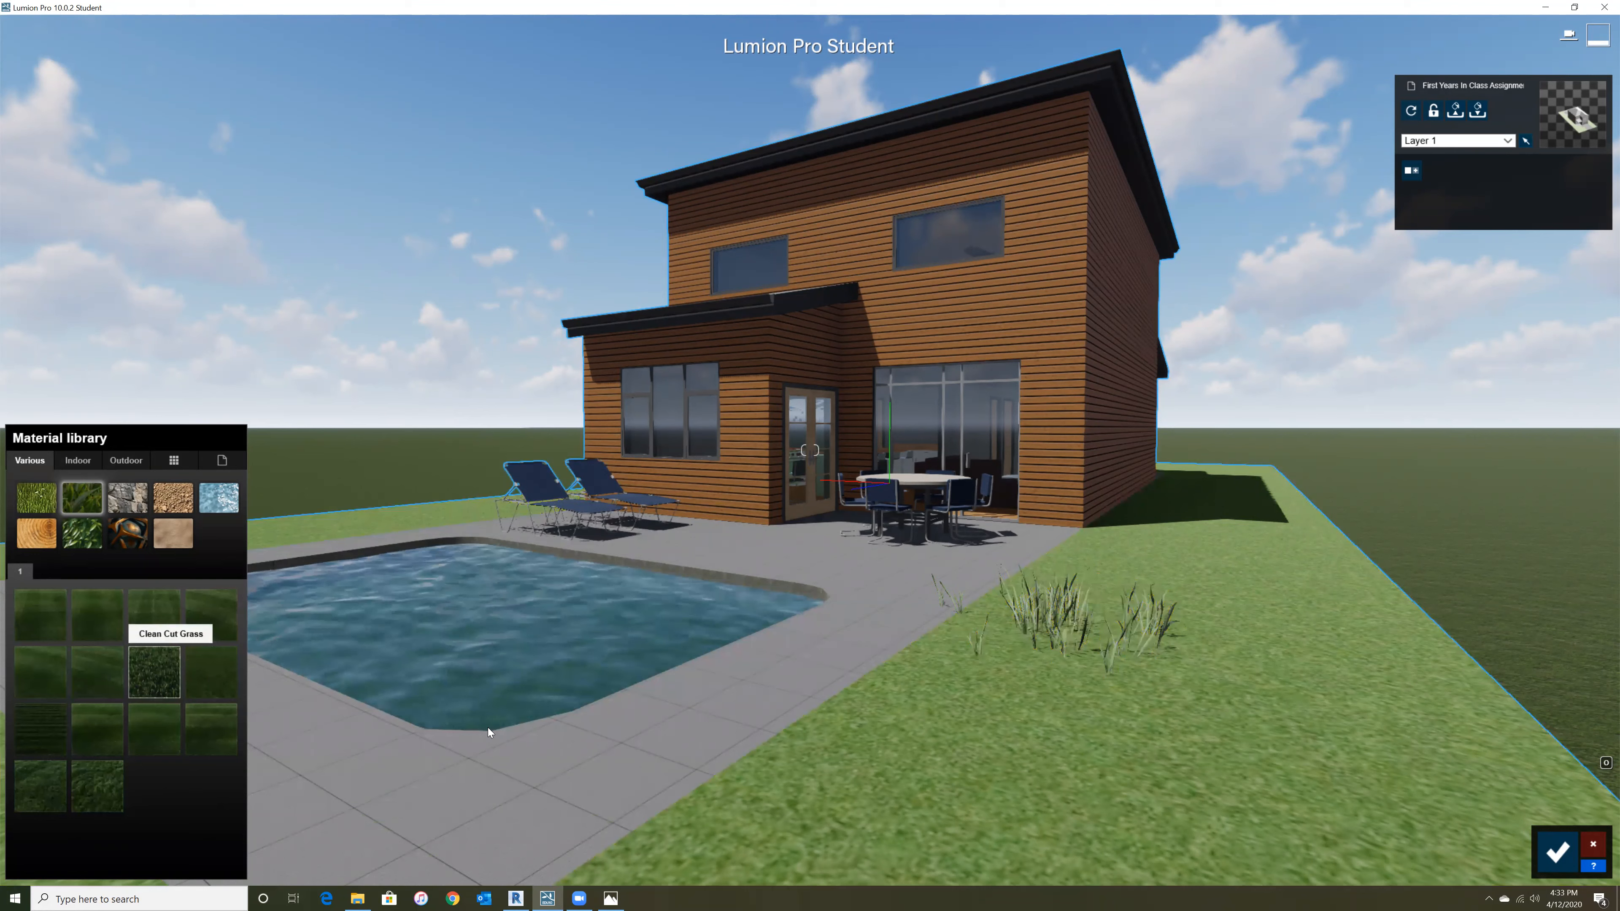
{"action": "left_click", "coordinate": [1125, 692]}
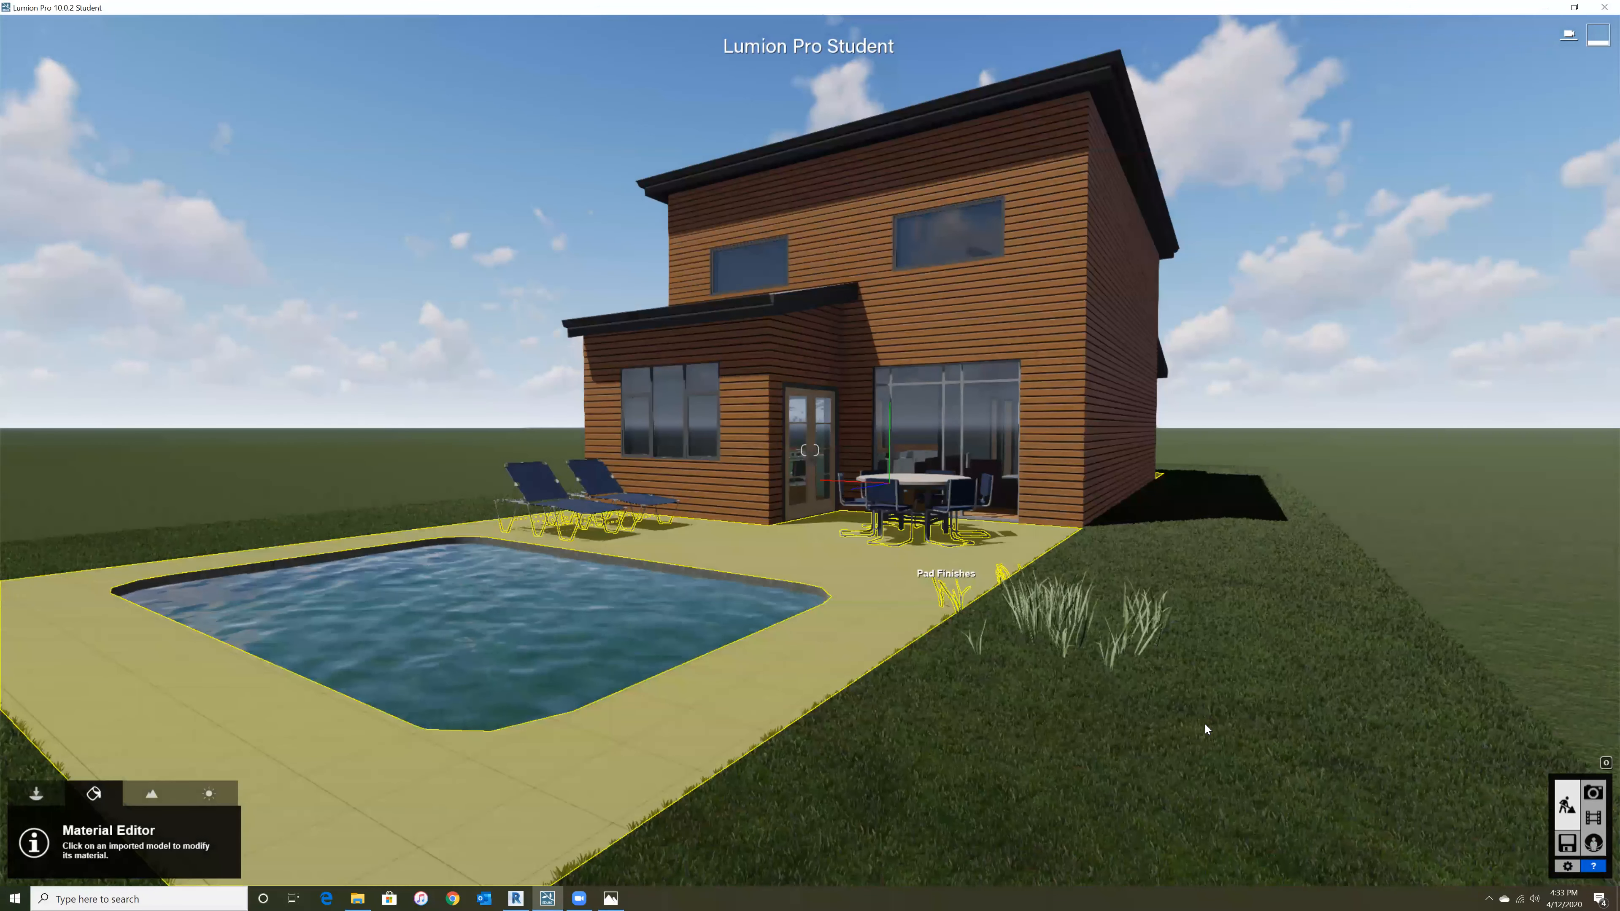
- Set the lawn's grass length to about 0.2 and map rotation to about 0.3, raise its curliness slightly, and save the material changes
{"action": "key", "text": "e"}
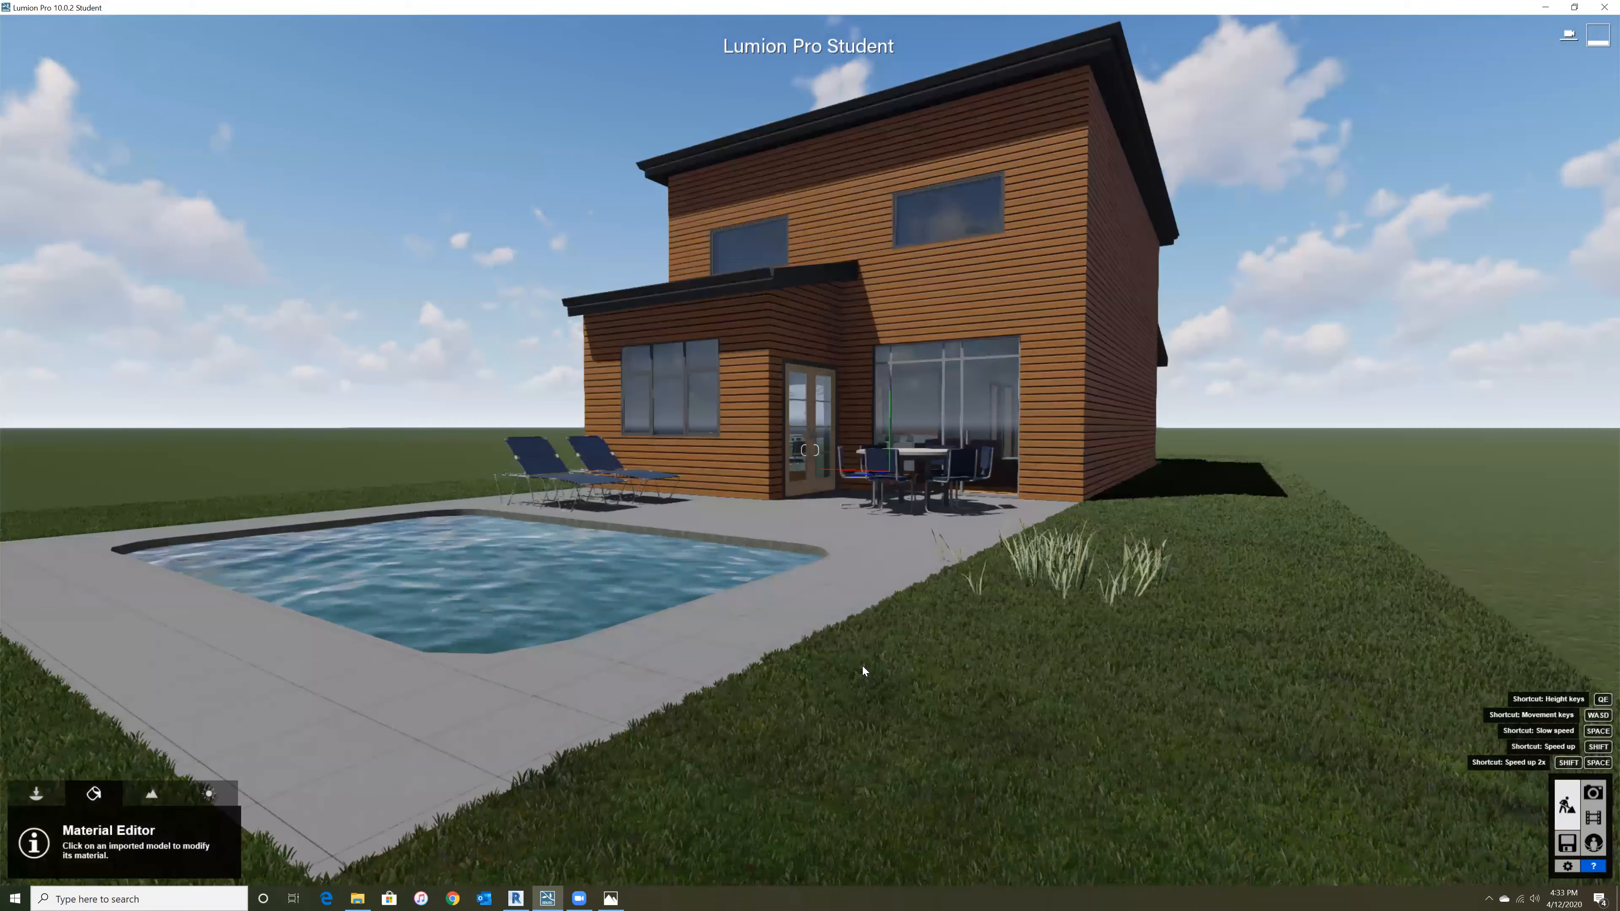
{"action": "key", "text": "e"}
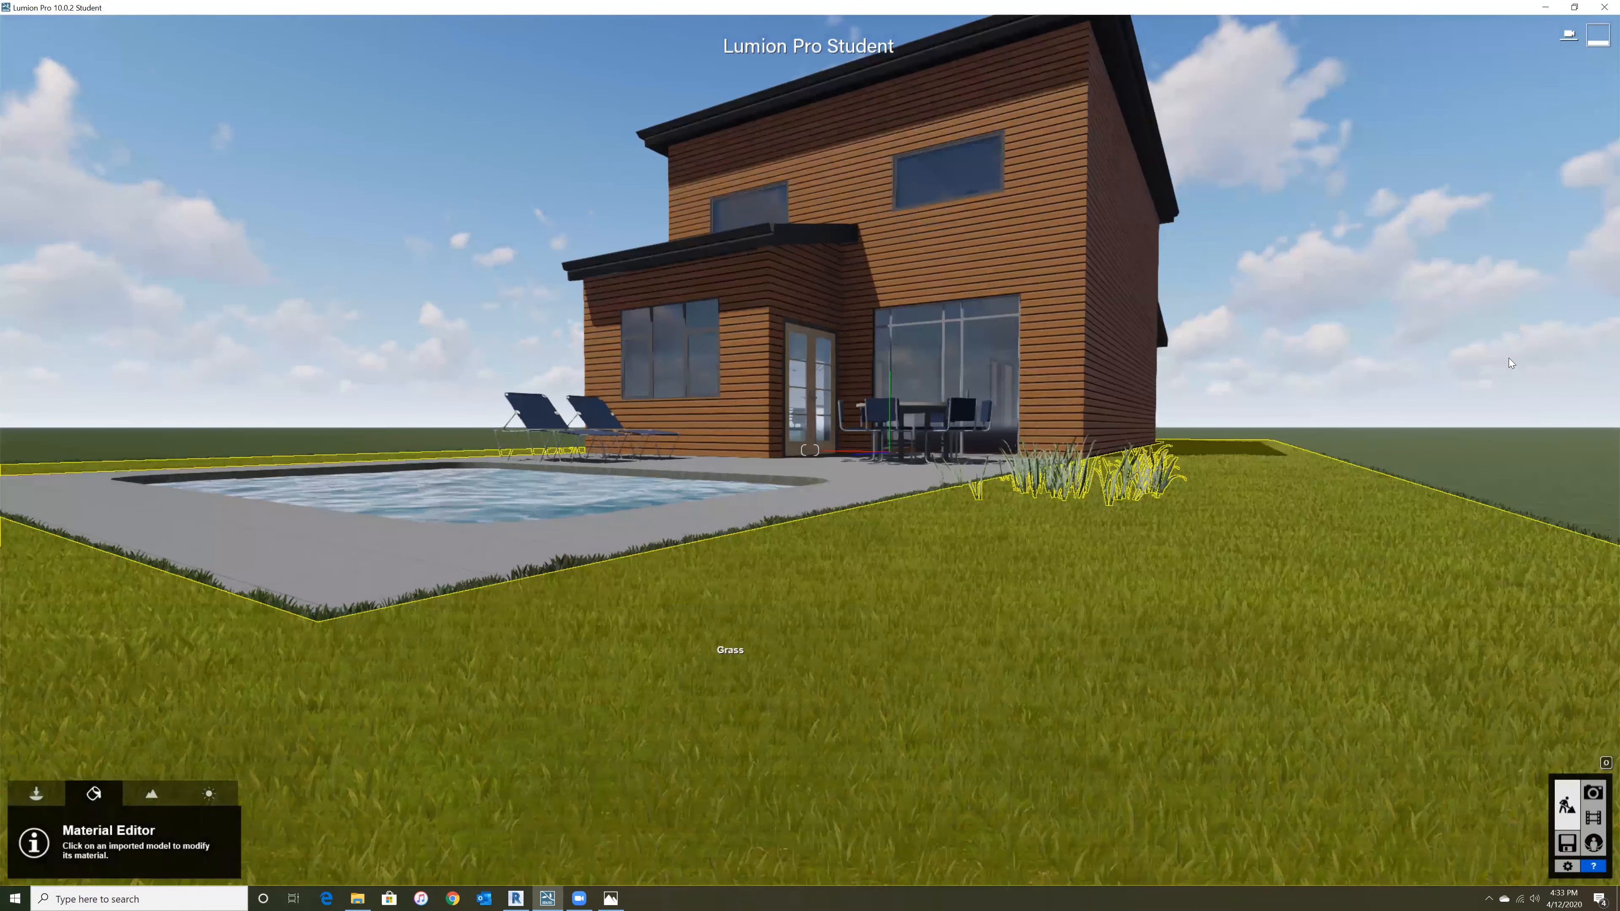
{"action": "key", "text": "e"}
{"action": "key", "text": "e"}
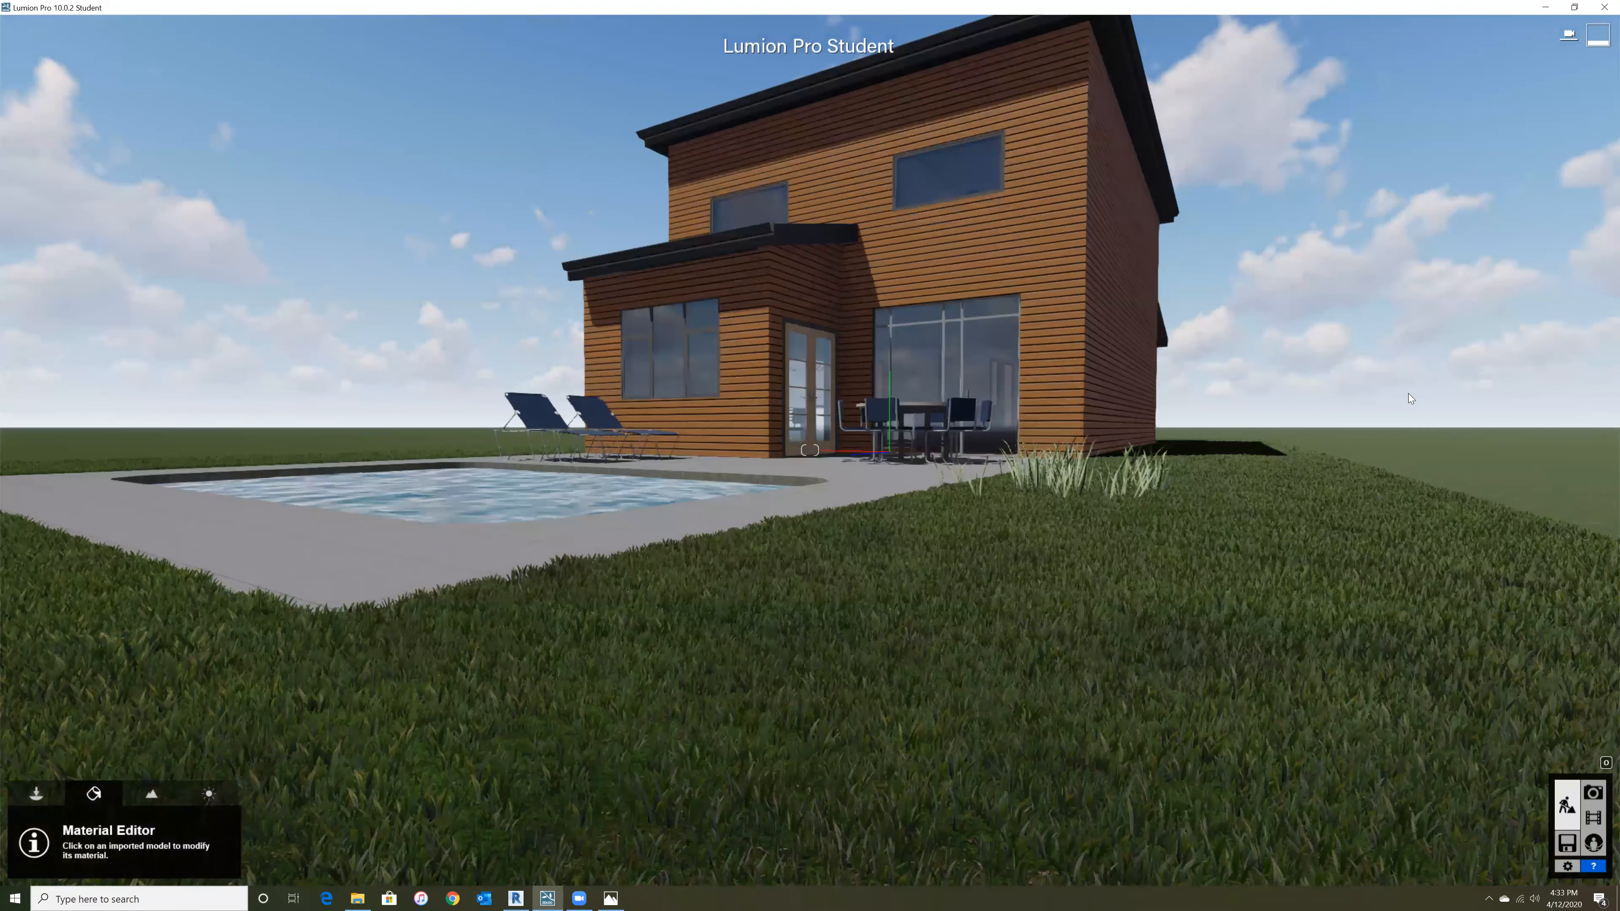
{"action": "left_click", "coordinate": [419, 722]}
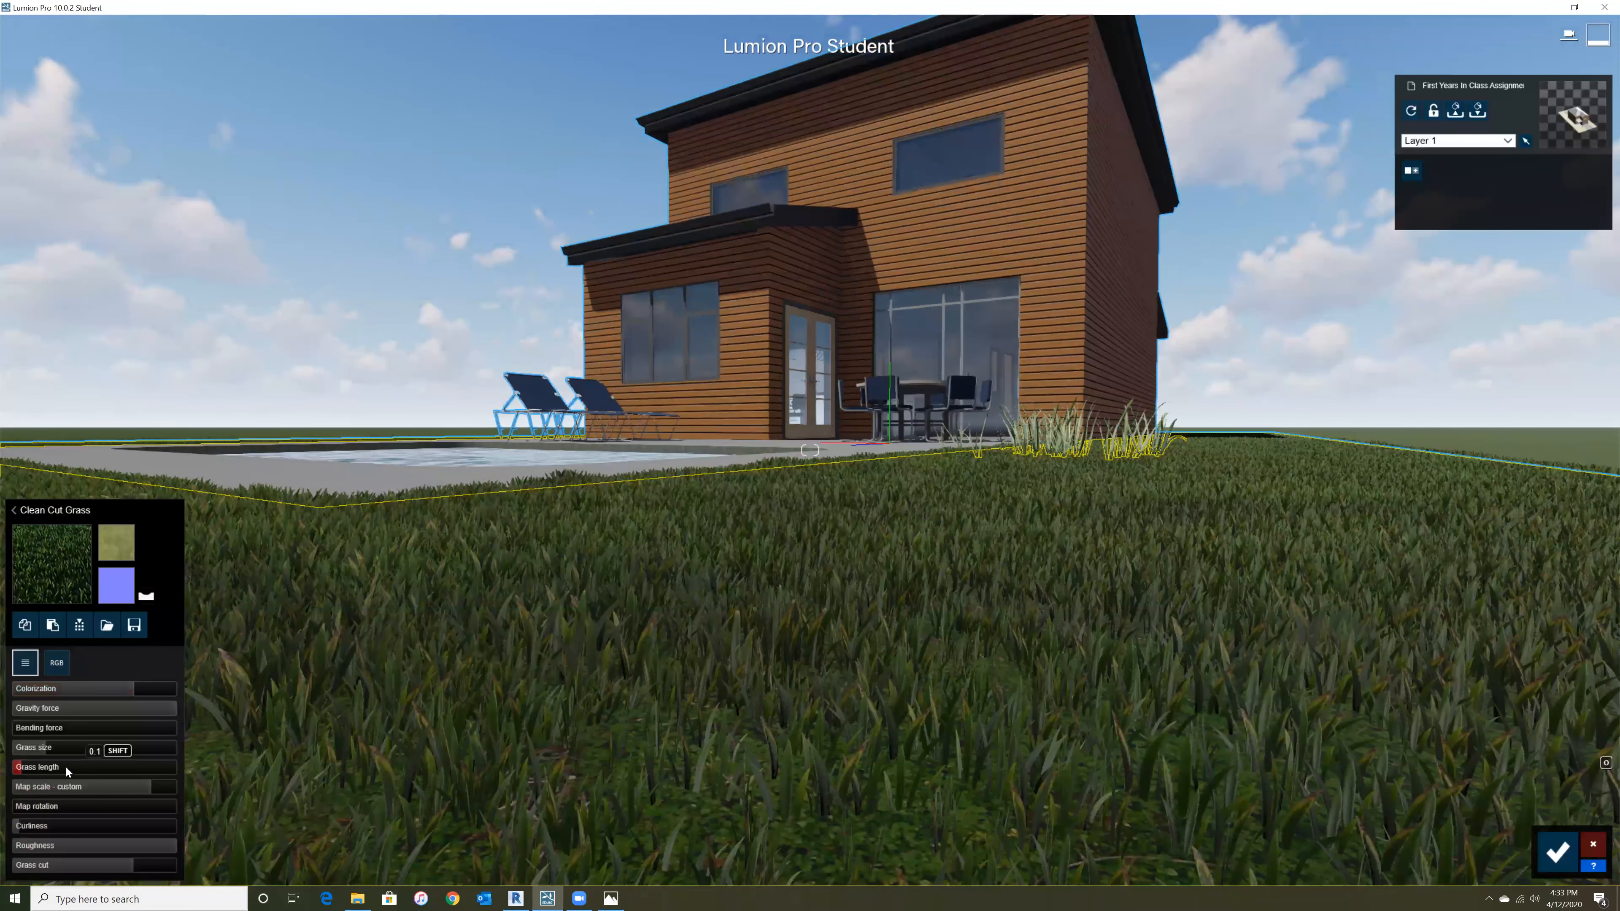
{"action": "left_click", "coordinate": [44, 768]}
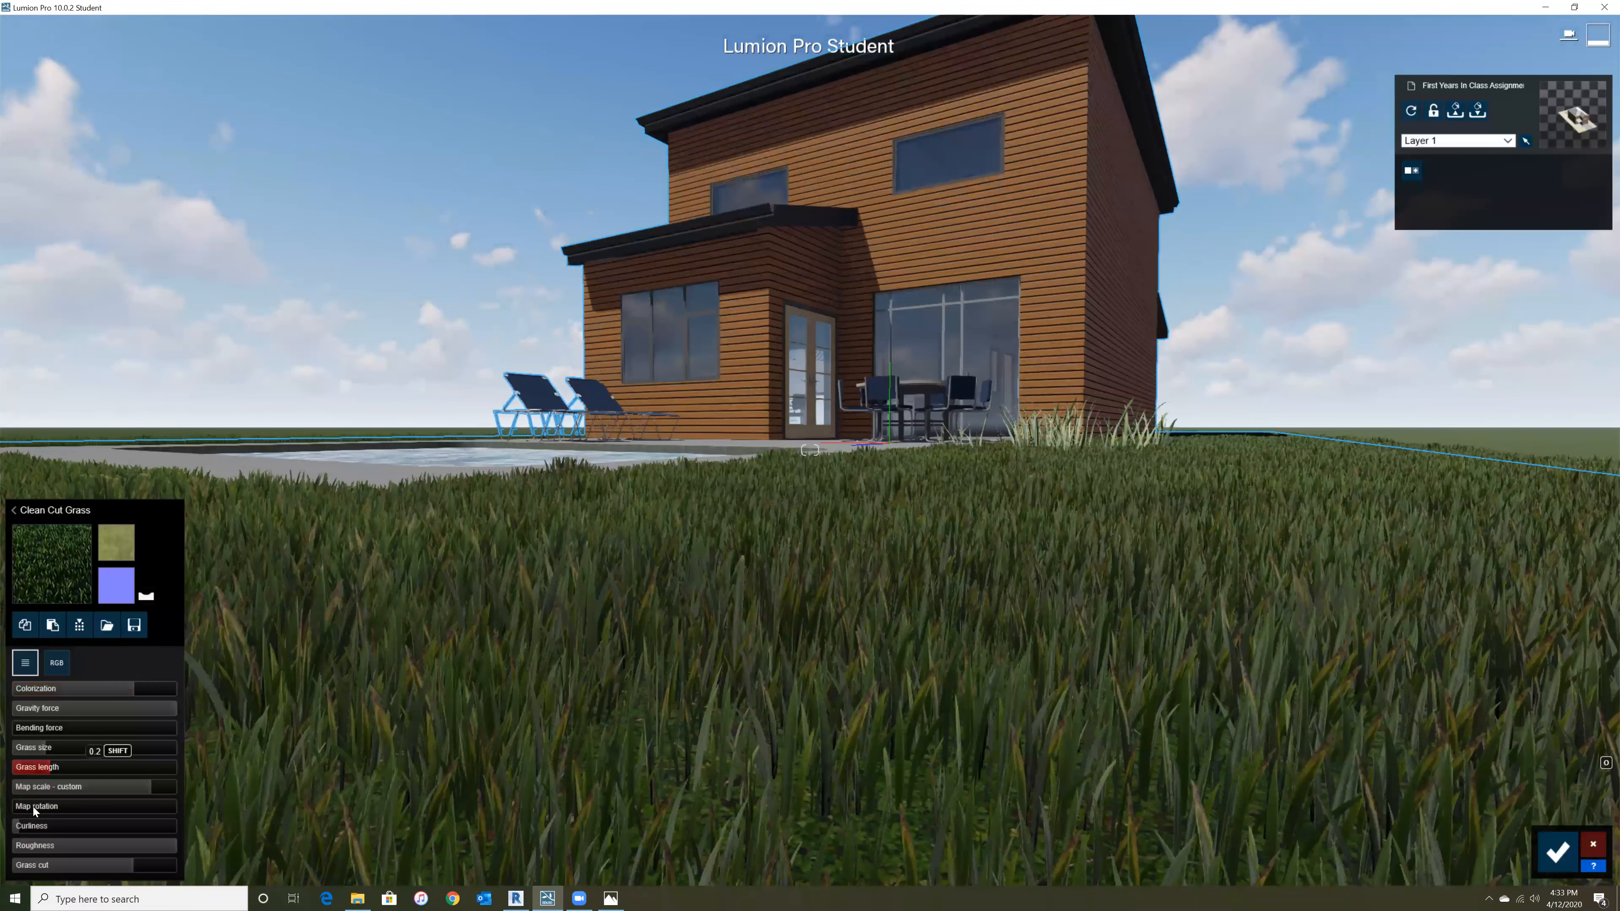
{"action": "left_click", "coordinate": [60, 807]}
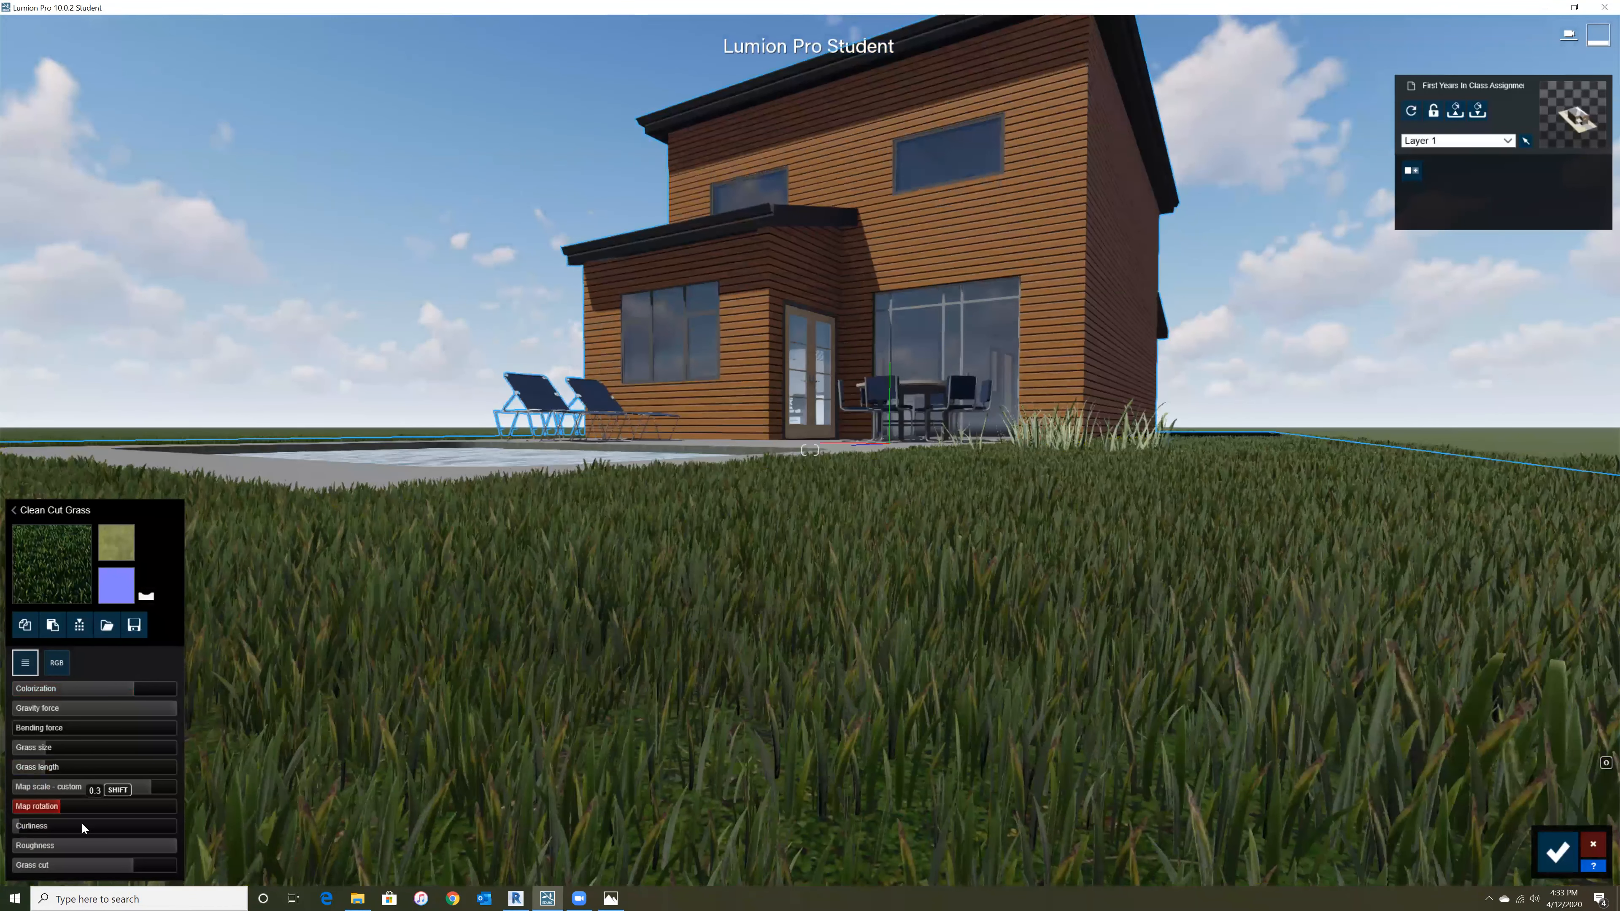
{"action": "left_click", "coordinate": [40, 823]}
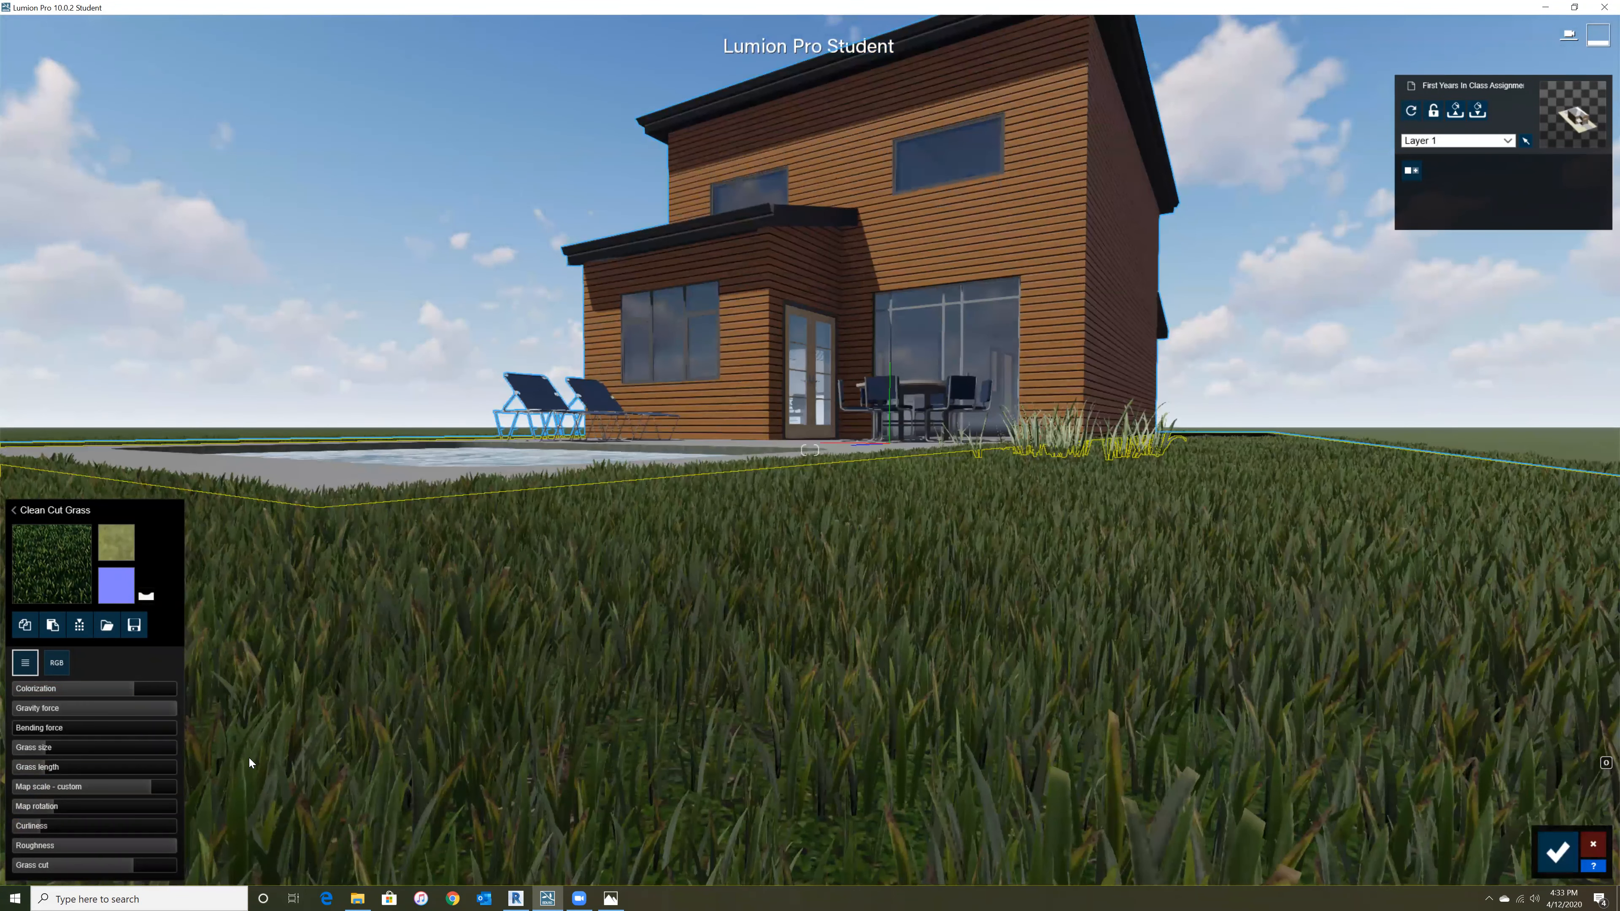
{"action": "key", "text": "q"}
{"action": "key", "text": "s"}
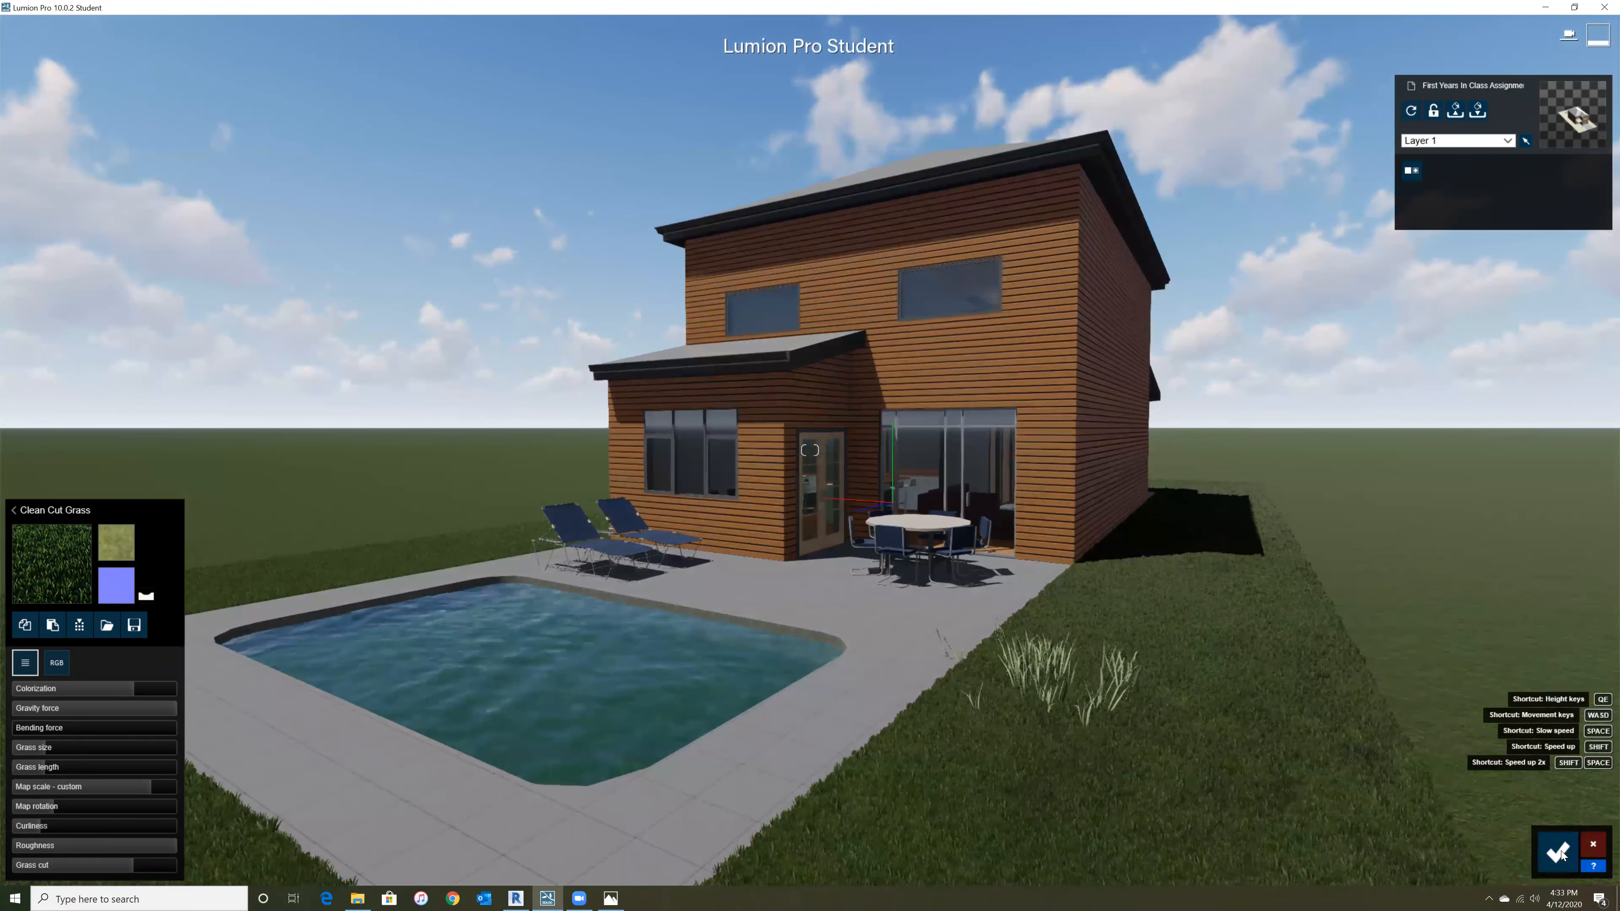
{"action": "left_click", "coordinate": [1560, 854]}
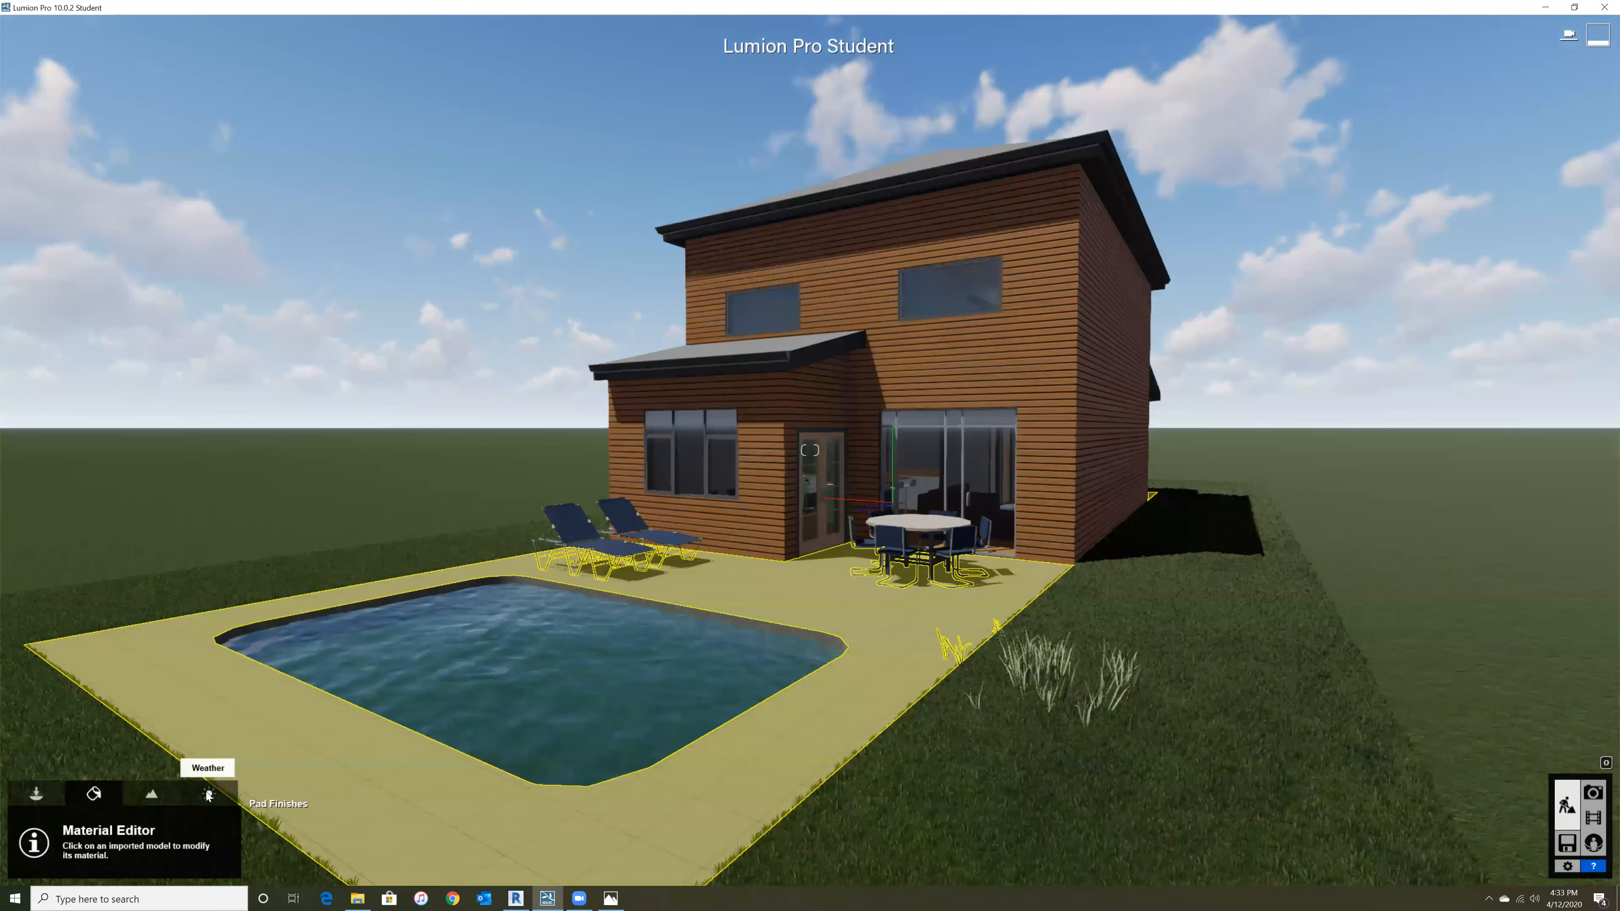
- Open the weather settings and turn the sun direction to about south-southwest so the front of the house is sunlit
{"action": "left_click", "coordinate": [208, 793]}
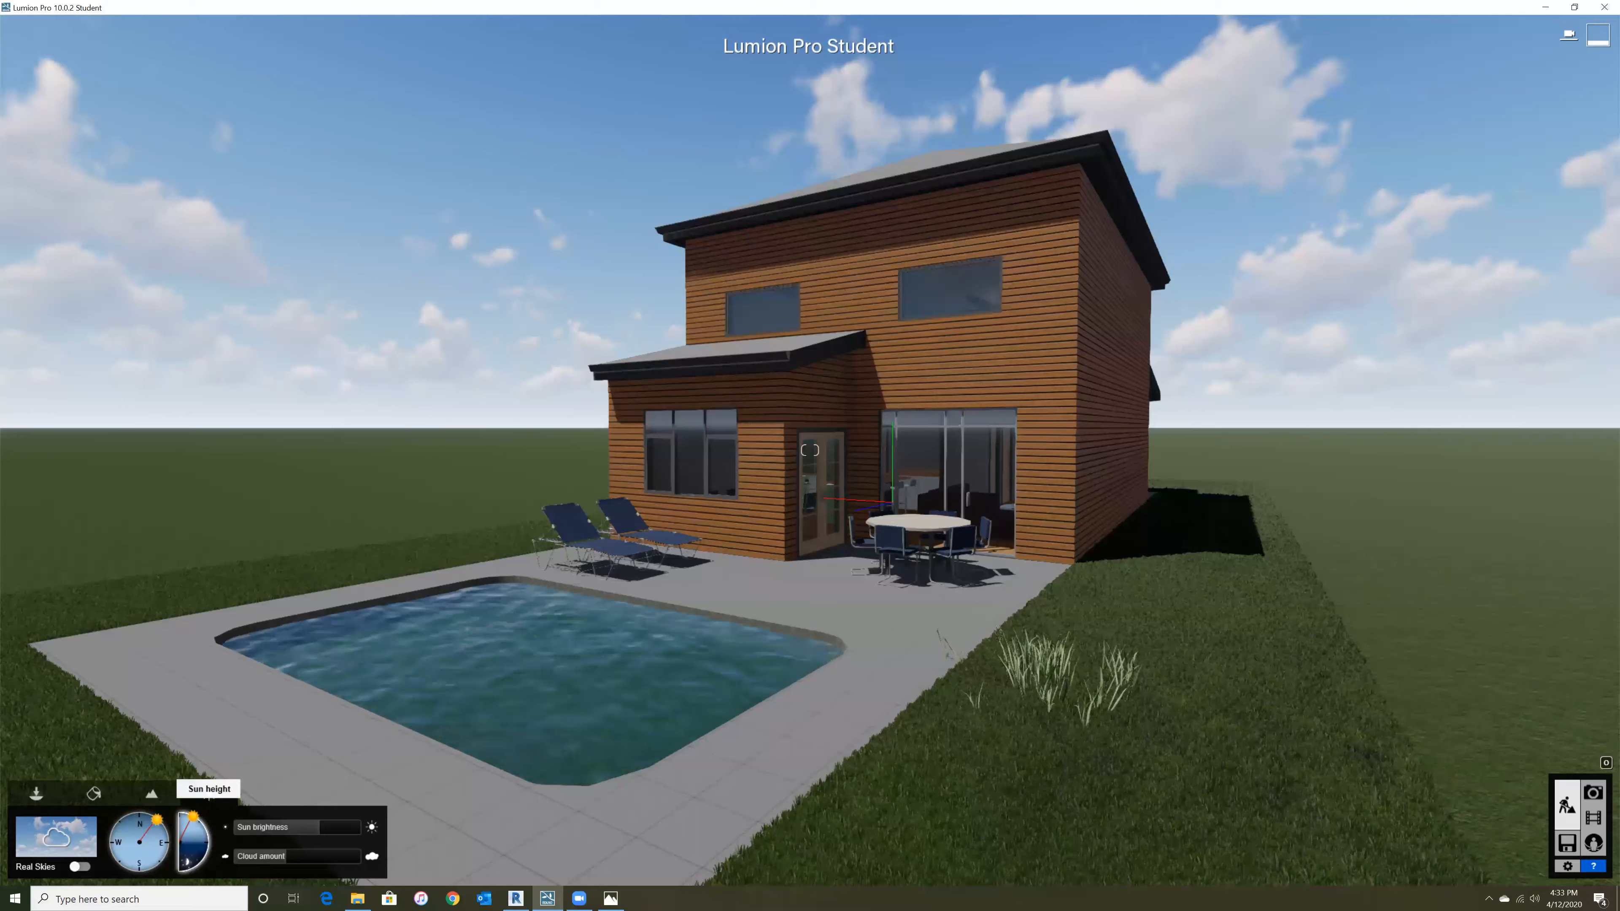
{"action": "key", "text": "d"}
{"action": "key", "text": "d"}
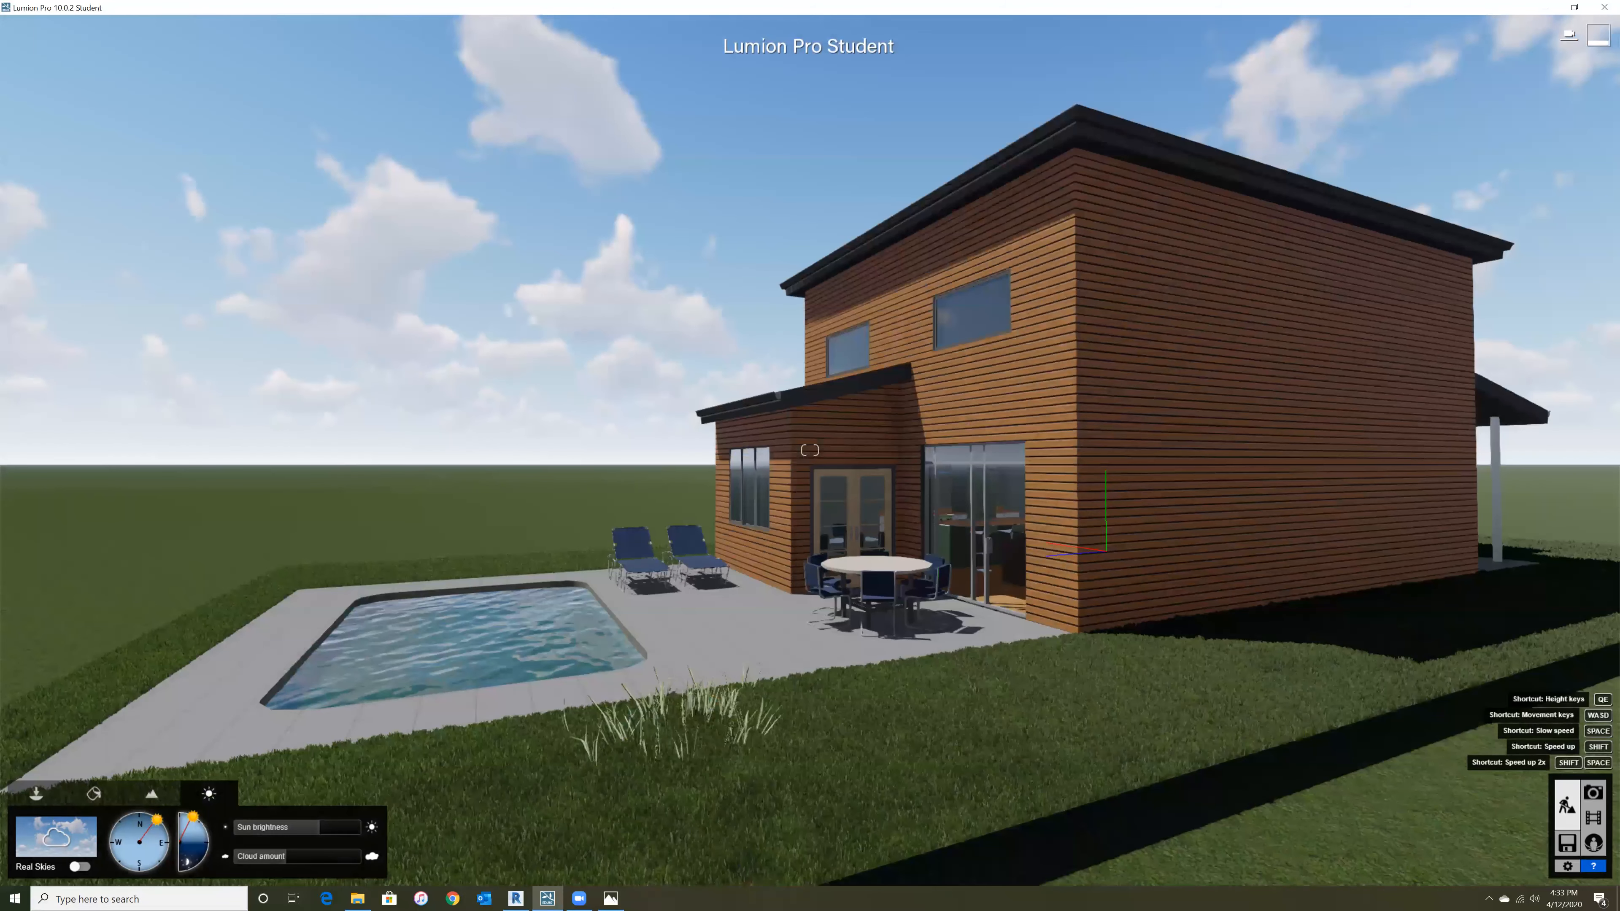
{"action": "key", "text": "d"}
{"action": "key", "text": "q"}
{"action": "right_click_drag", "start_coordinate": [471, 655], "coordinate": [426, 642]}
{"action": "key", "text": "s"}
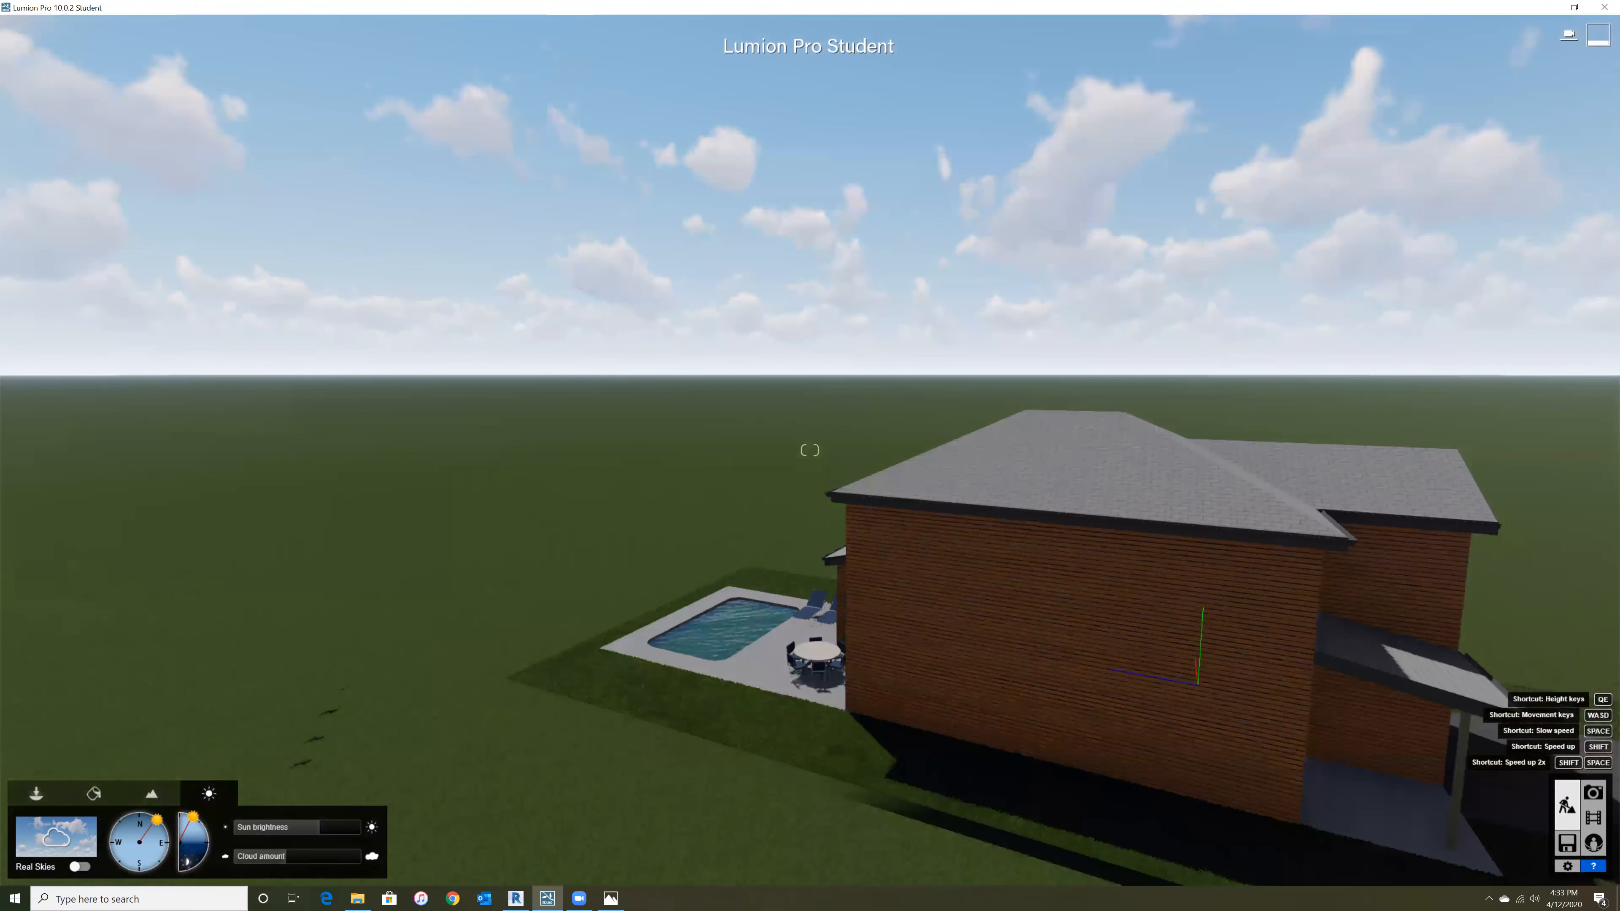
{"action": "key", "text": "s"}
{"action": "right_click_drag", "start_coordinate": [427, 642], "coordinate": [334, 675]}
{"action": "key", "text": "d"}
{"action": "key", "text": "d"}
{"action": "key", "text": "d"}
{"action": "key", "text": "s"}
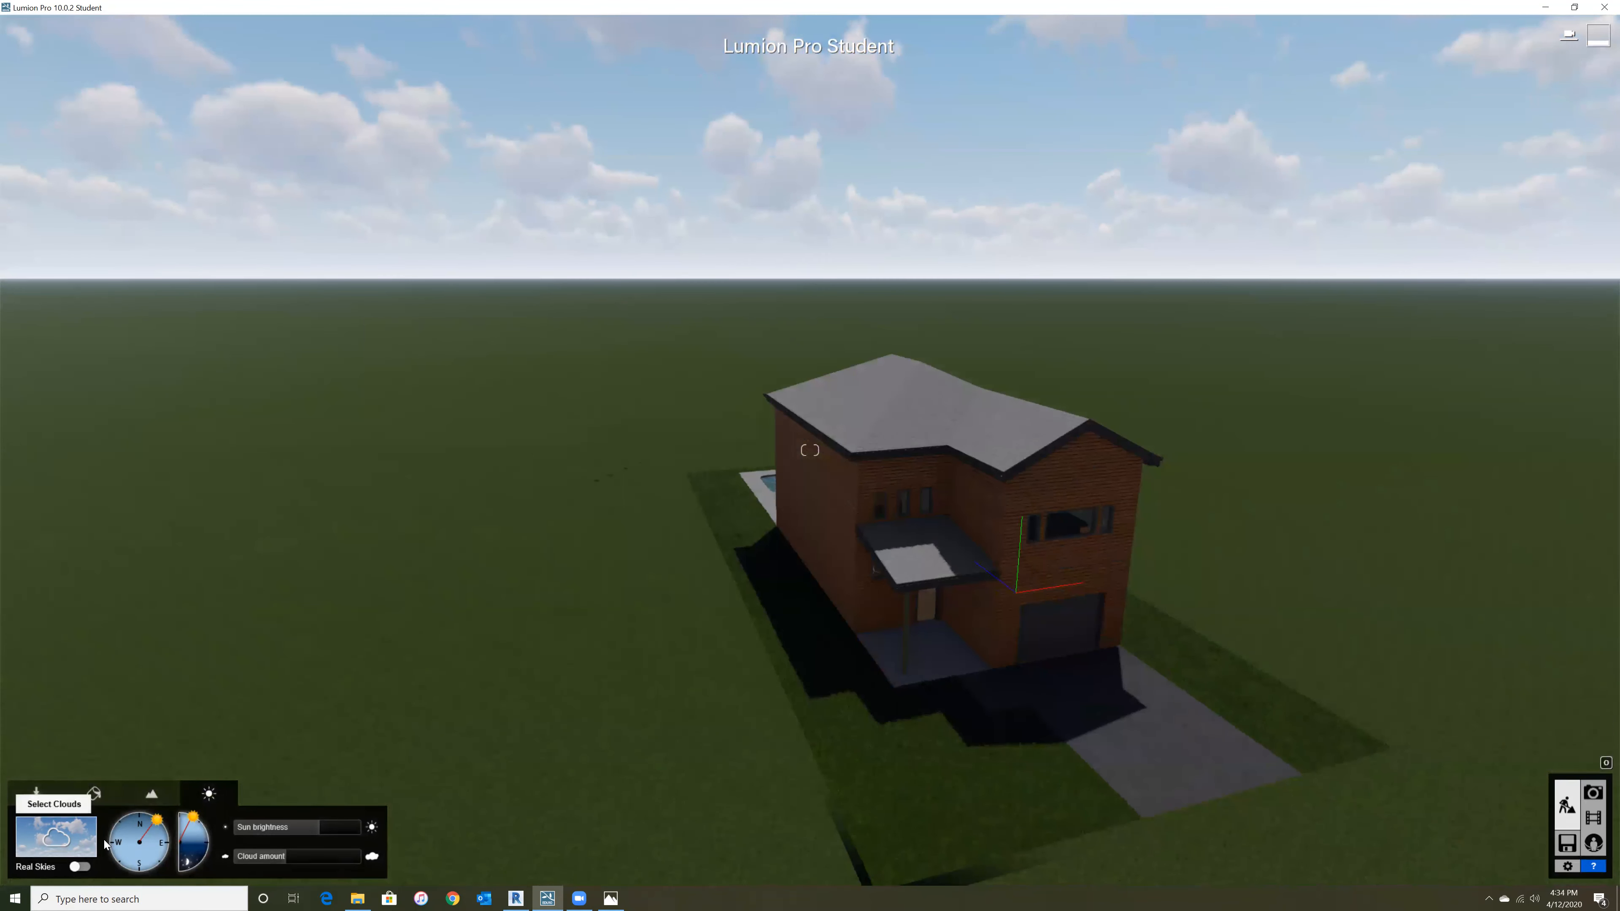
{"action": "mouse_move", "coordinate": [124, 825]}
{"action": "left_mouse_down"}
{"action": "mouse_move", "coordinate": [153, 828]}
{"action": "mouse_move", "coordinate": [146, 869]}
{"action": "mouse_move", "coordinate": [126, 868]}
{"action": "mouse_move", "coordinate": [203, 827]}
{"action": "mouse_move", "coordinate": [210, 800]}
{"action": "left_mouse_up"}
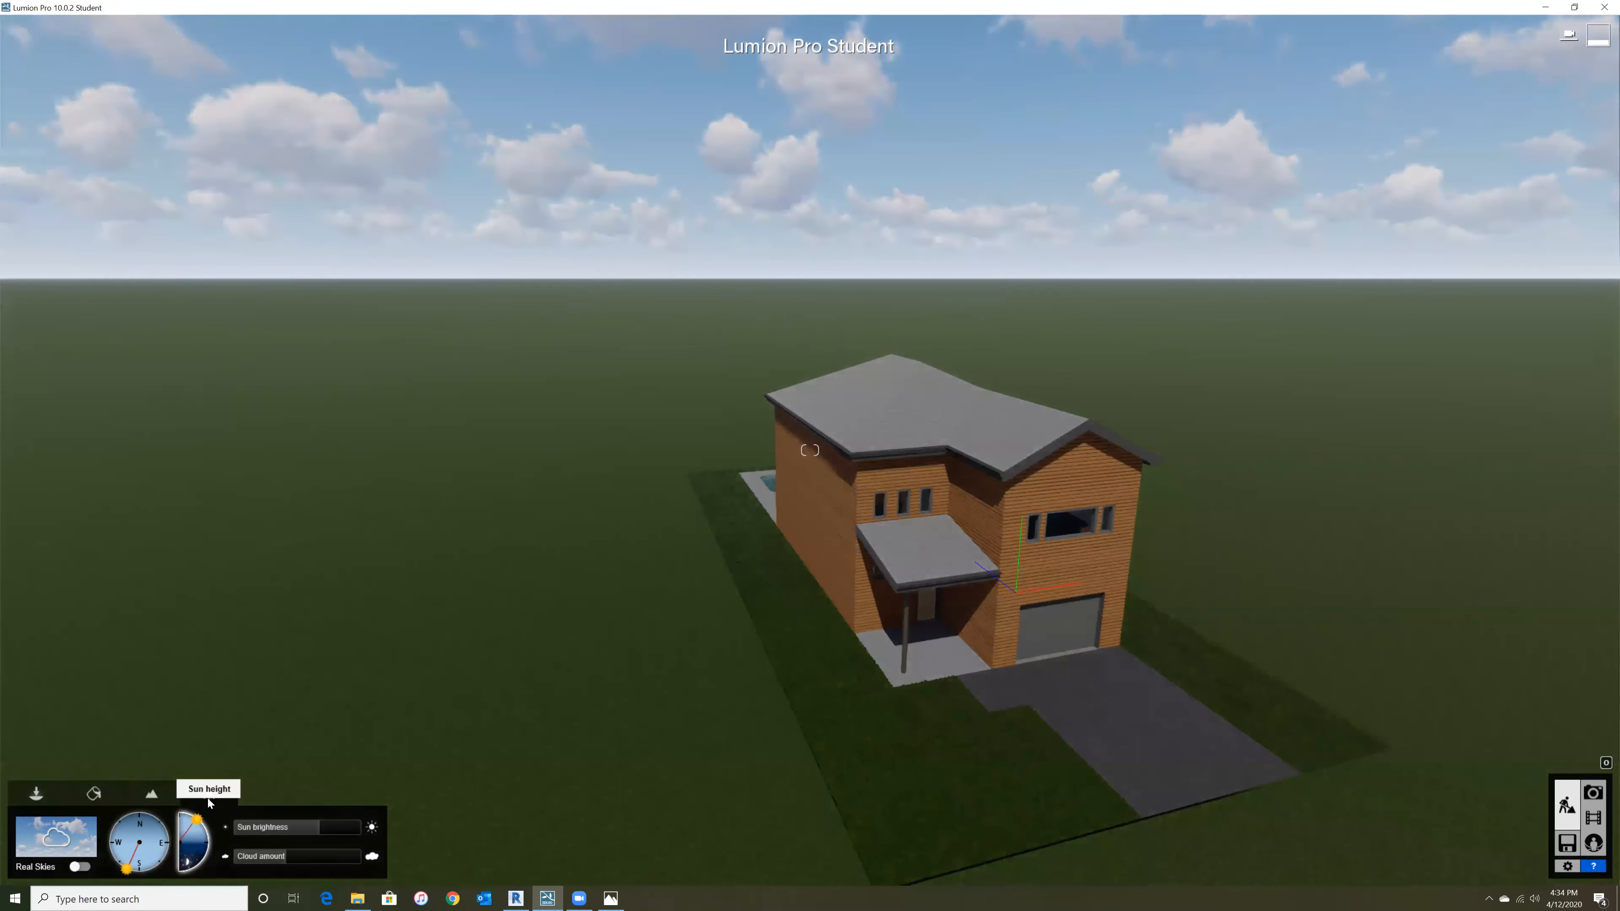
- Examine the rear of the house, the pool patio and the lawn under the new sun direction
{"action": "left_click", "coordinate": [90, 798]}
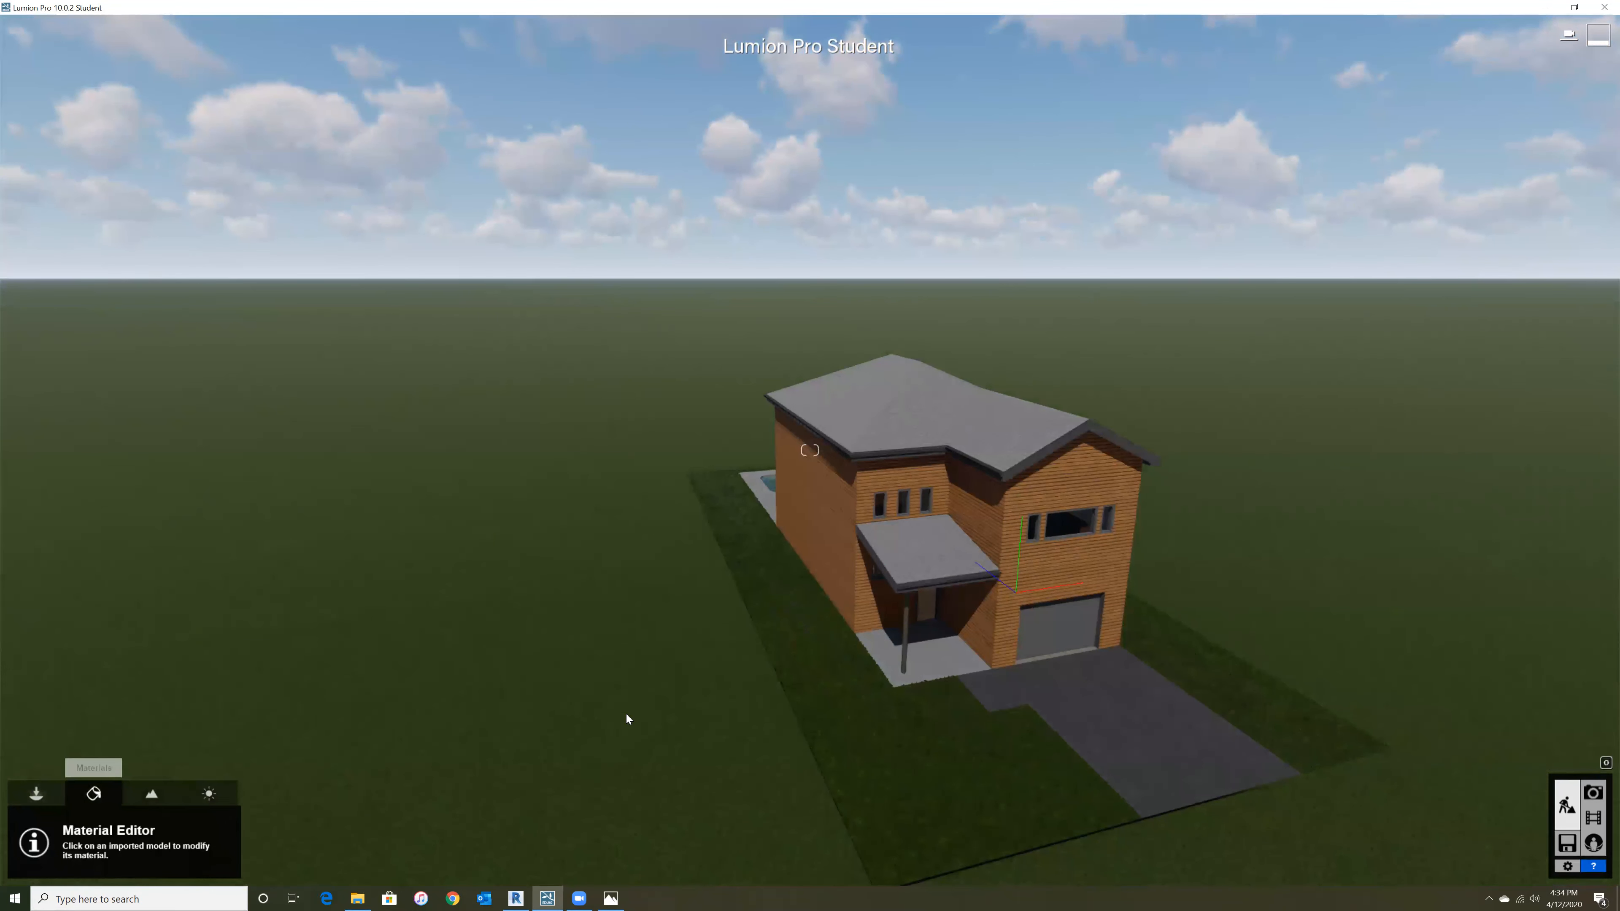
{"action": "right_click_drag", "start_coordinate": [809, 450], "coordinate": [820, 523]}
{"action": "key", "text": "w"}
{"action": "right_click_drag", "start_coordinate": [810, 450], "coordinate": [809, 450]}
{"action": "key", "text": "a"}
{"action": "right_click_drag", "start_coordinate": [669, 594], "coordinate": [739, 603]}
{"action": "key", "text": "q"}
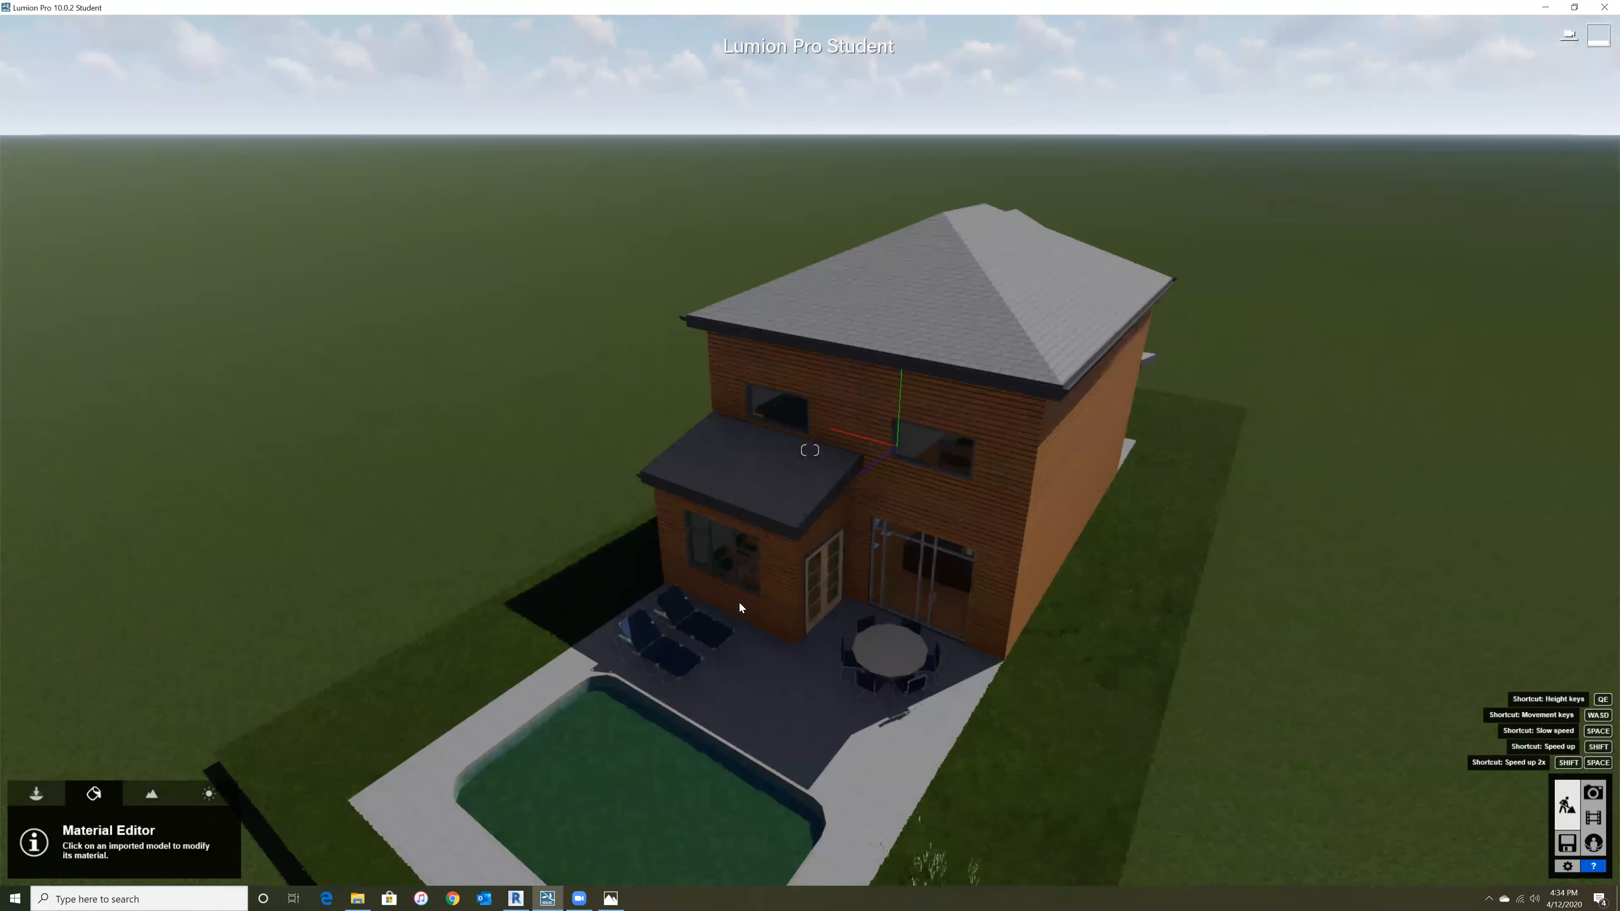
{"action": "key", "text": "e"}
{"action": "key", "text": "e"}
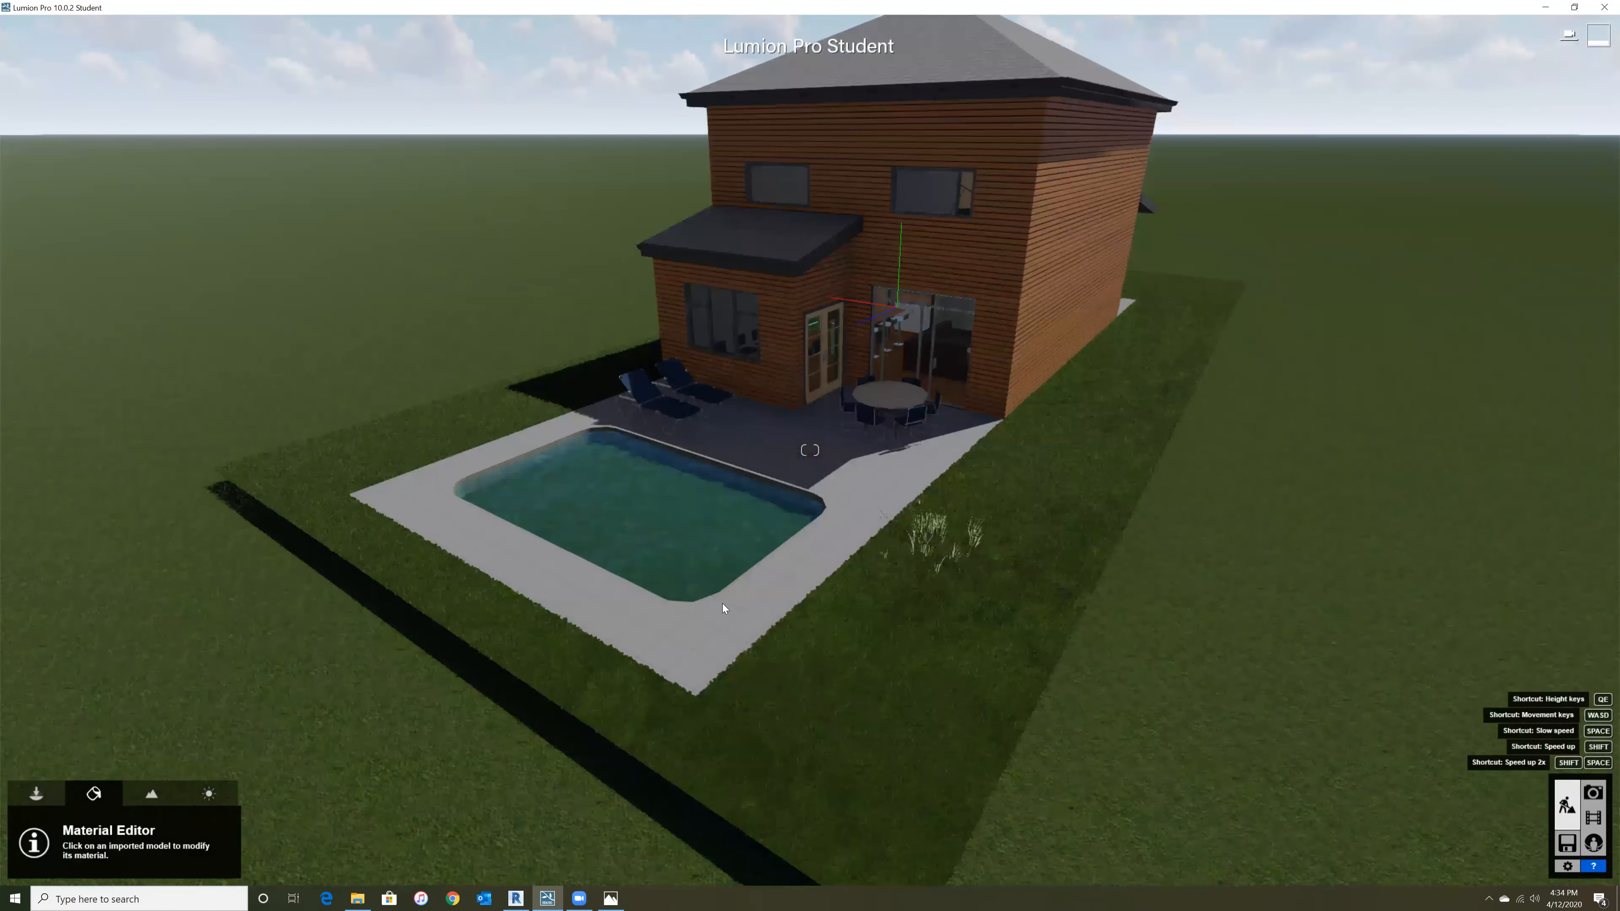
{"action": "key", "text": "e"}
{"action": "key", "text": "e"}
{"action": "right_click_drag", "start_coordinate": [740, 602], "coordinate": [764, 552]}
{"action": "key", "text": "w"}
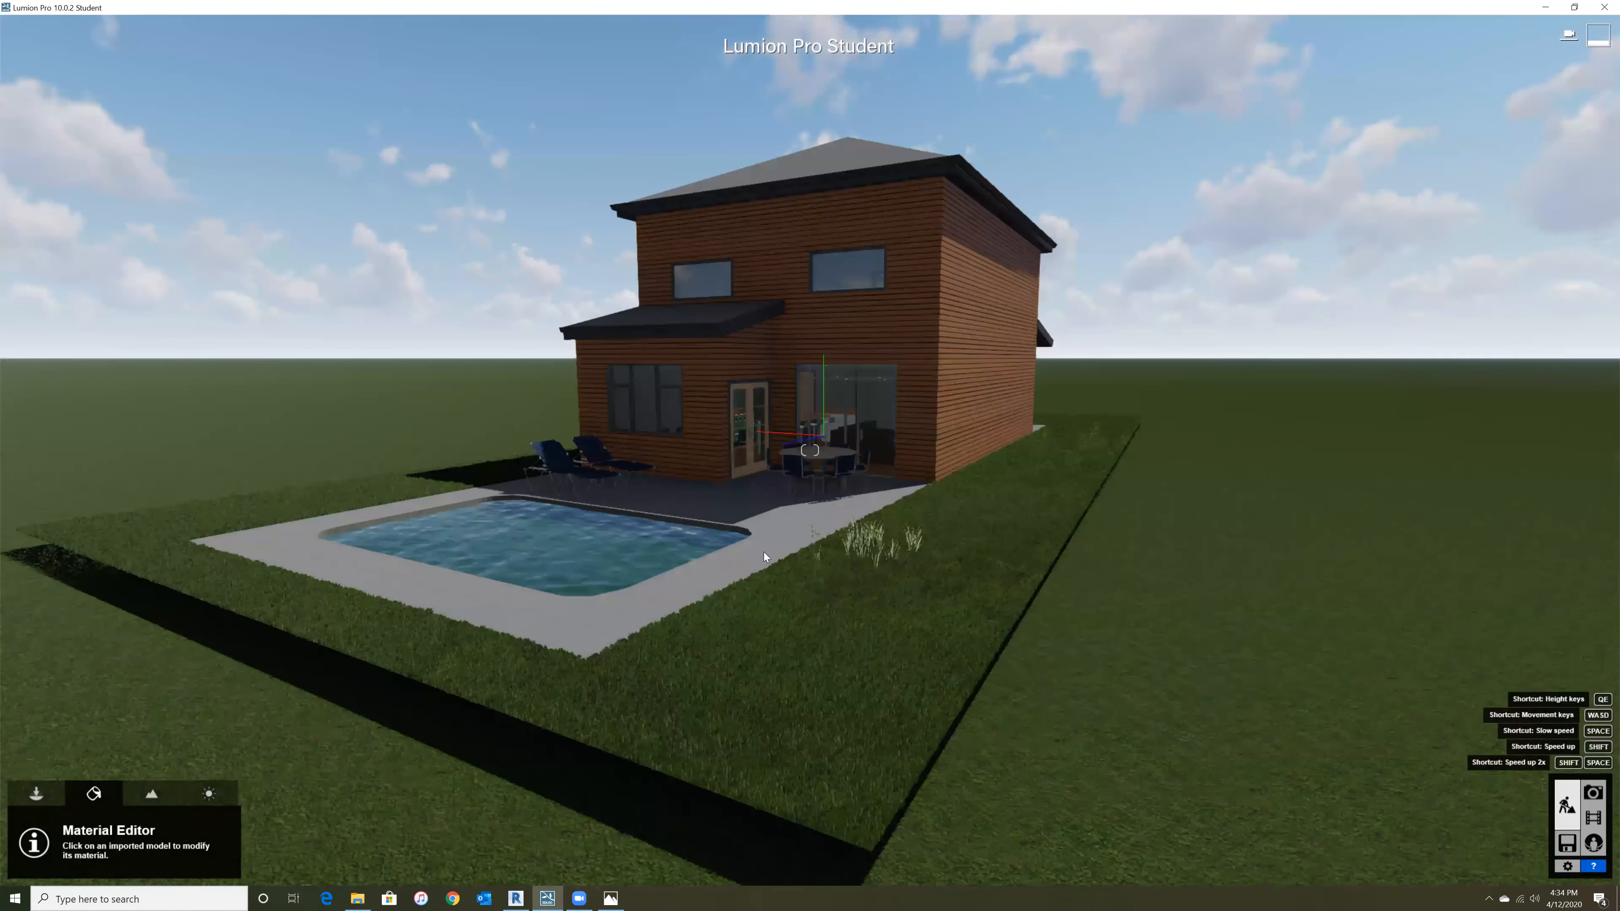
{"action": "key", "text": "w"}
{"action": "right_click_drag", "start_coordinate": [910, 636], "coordinate": [910, 624]}
{"action": "key", "text": "a"}
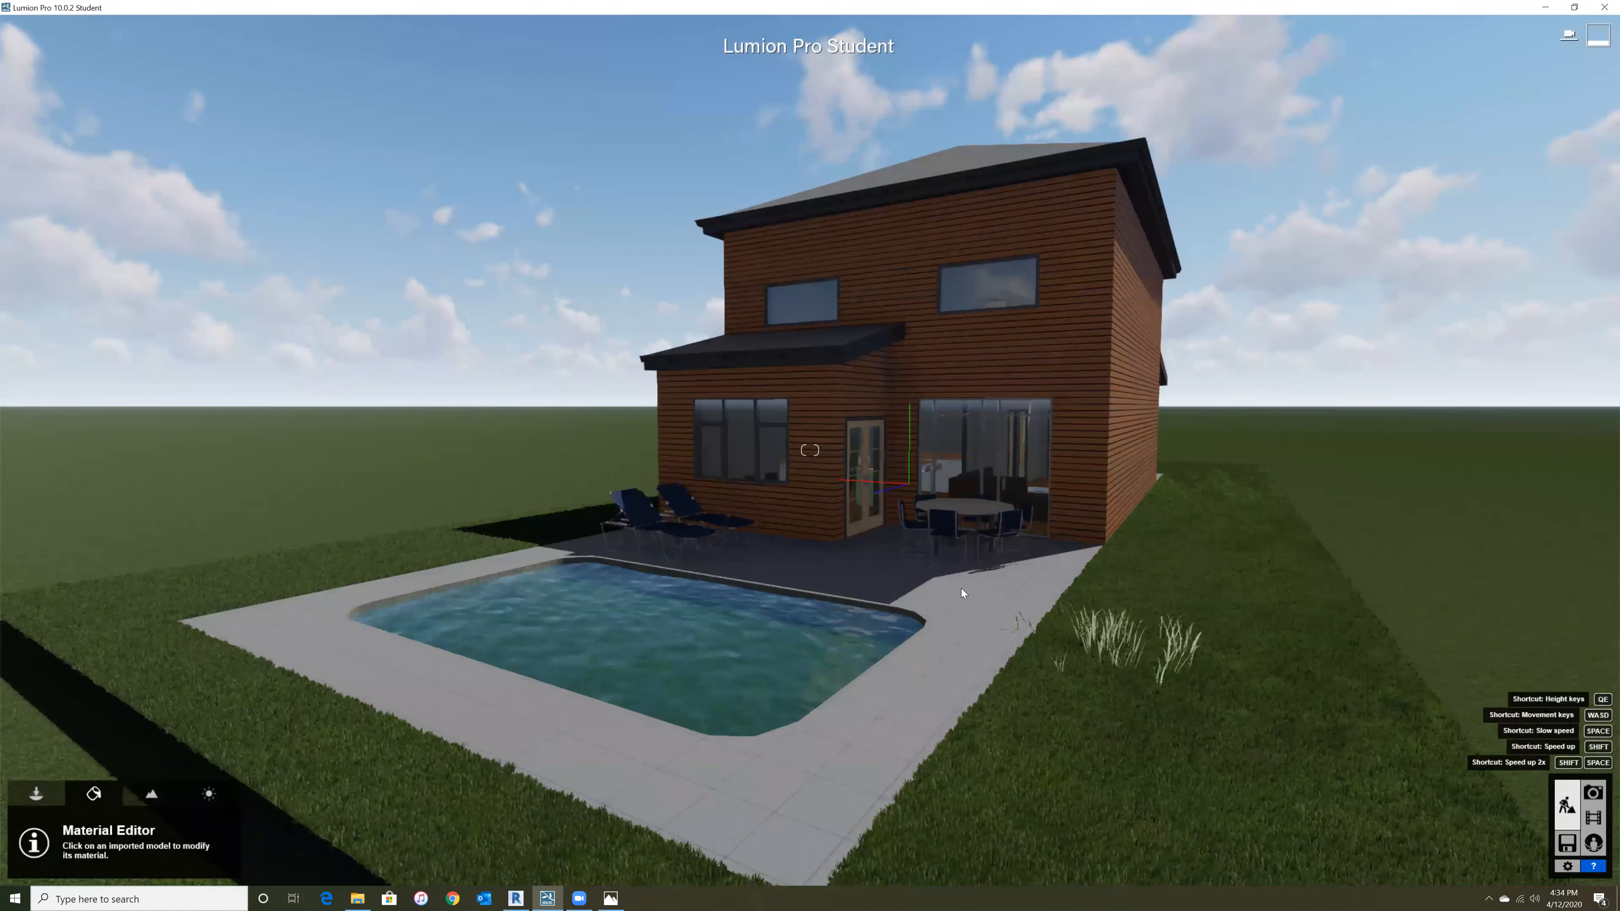
{"action": "key", "text": "w"}
{"action": "key", "text": "d"}
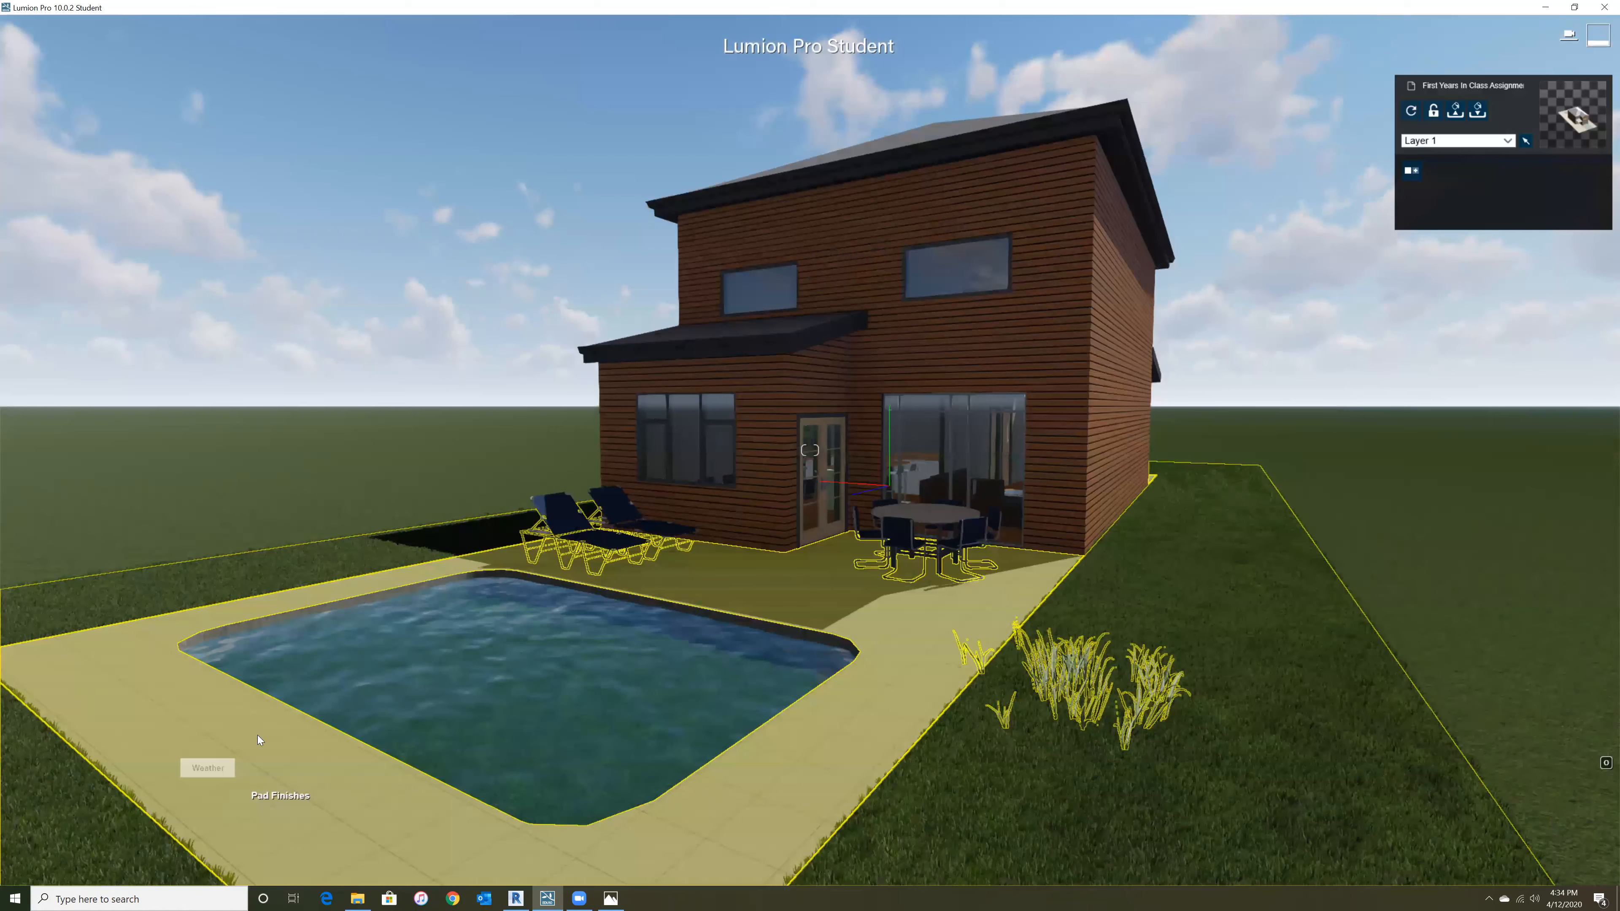
{"action": "left_click", "coordinate": [257, 736]}
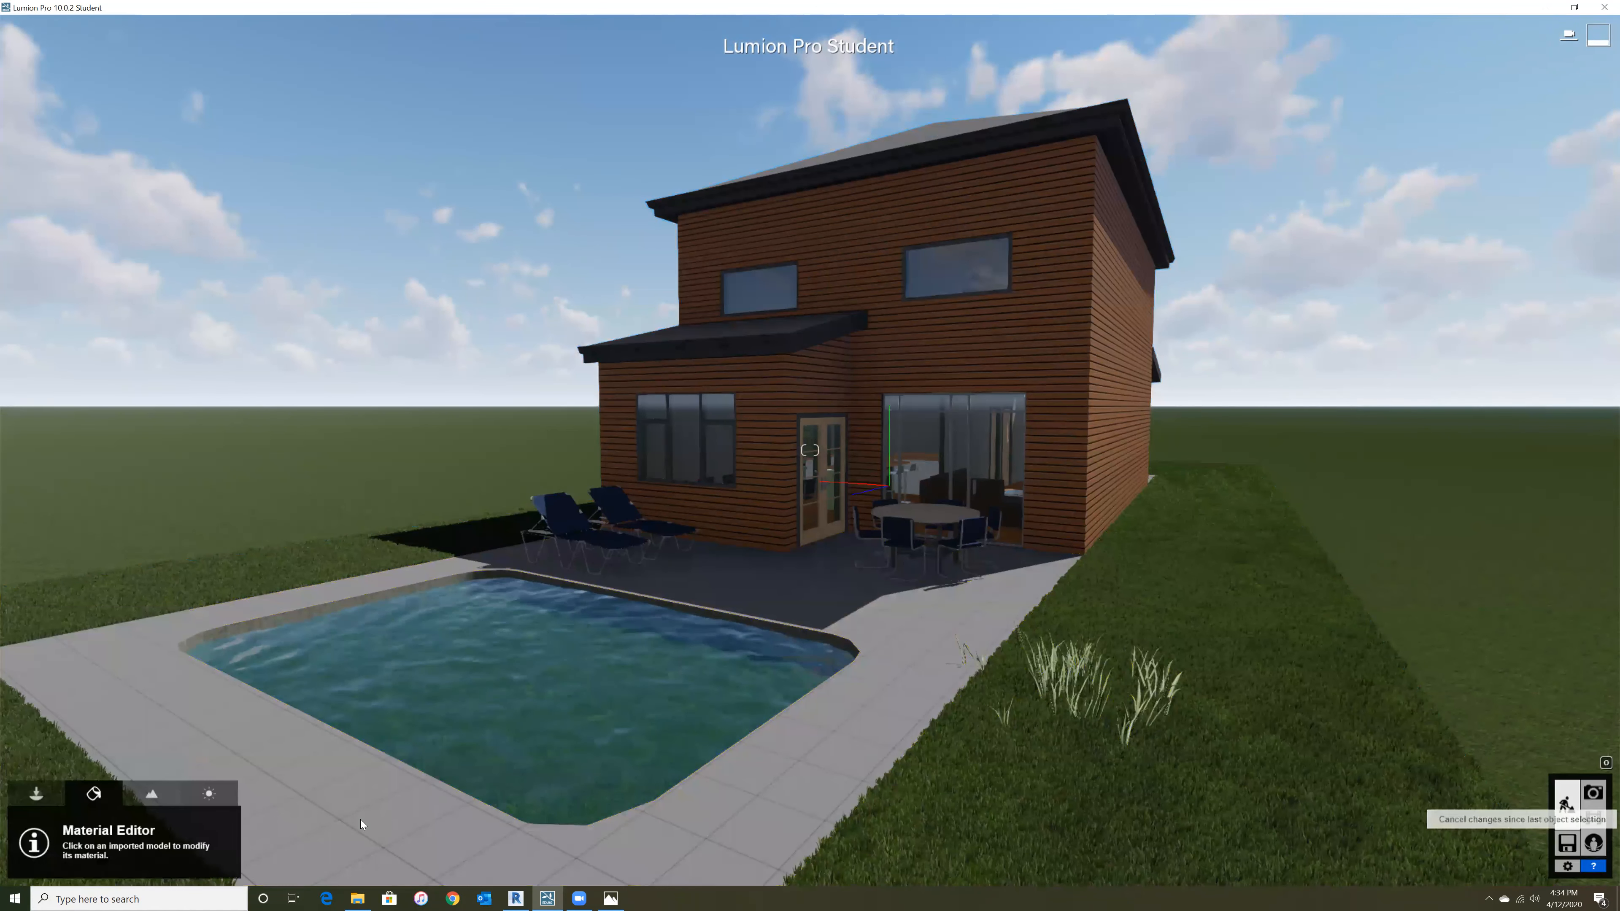
- Shift the sun direction slightly farther west and raise the sun height a little to brighten the pool patio
{"action": "left_click", "coordinate": [212, 799]}
{"action": "left_click_drag", "start_coordinate": [131, 856], "coordinate": [121, 866]}
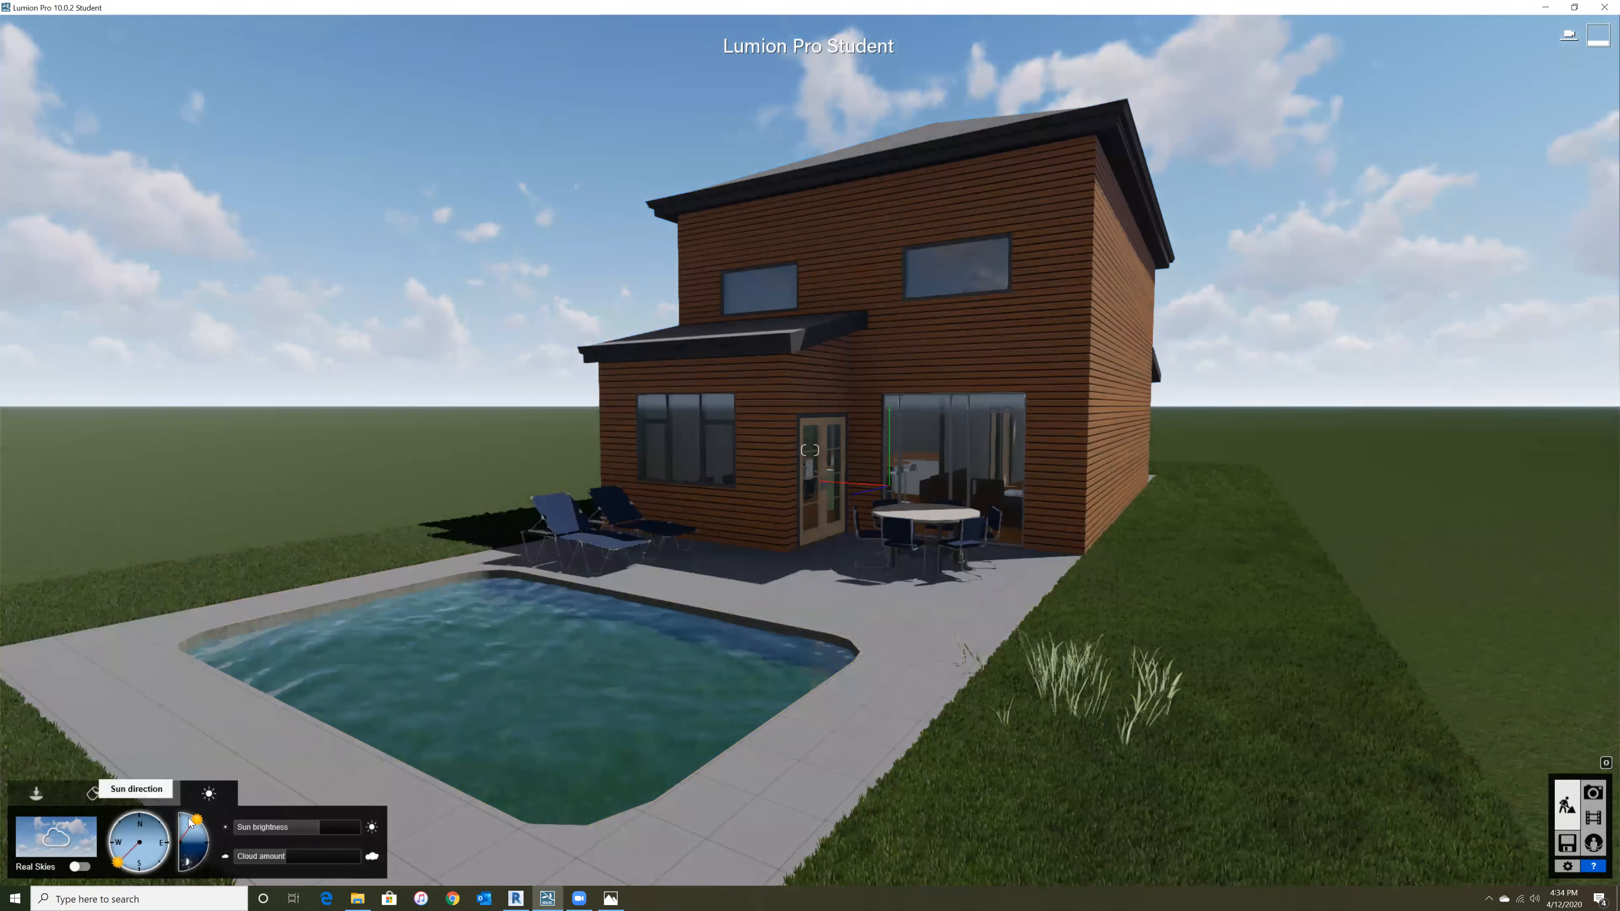
{"action": "left_click_drag", "start_coordinate": [198, 824], "coordinate": [194, 819]}
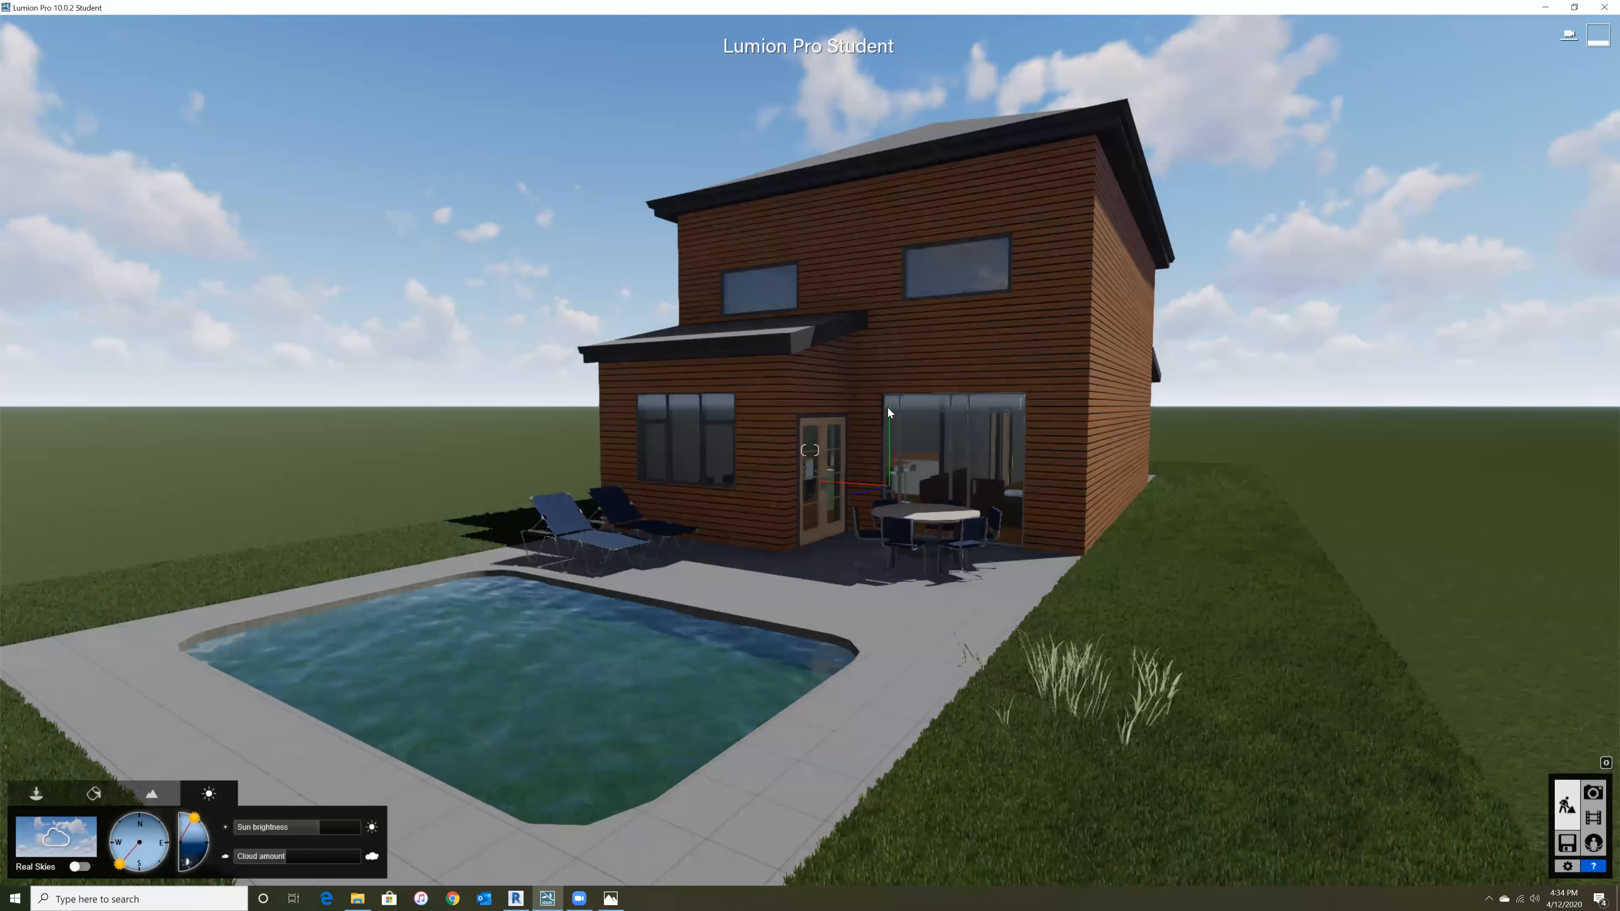
- Switch to Photo mode and frame the rear of the house with the pool in the foreground
{"action": "right_click_drag", "start_coordinate": [809, 450], "coordinate": [849, 460]}
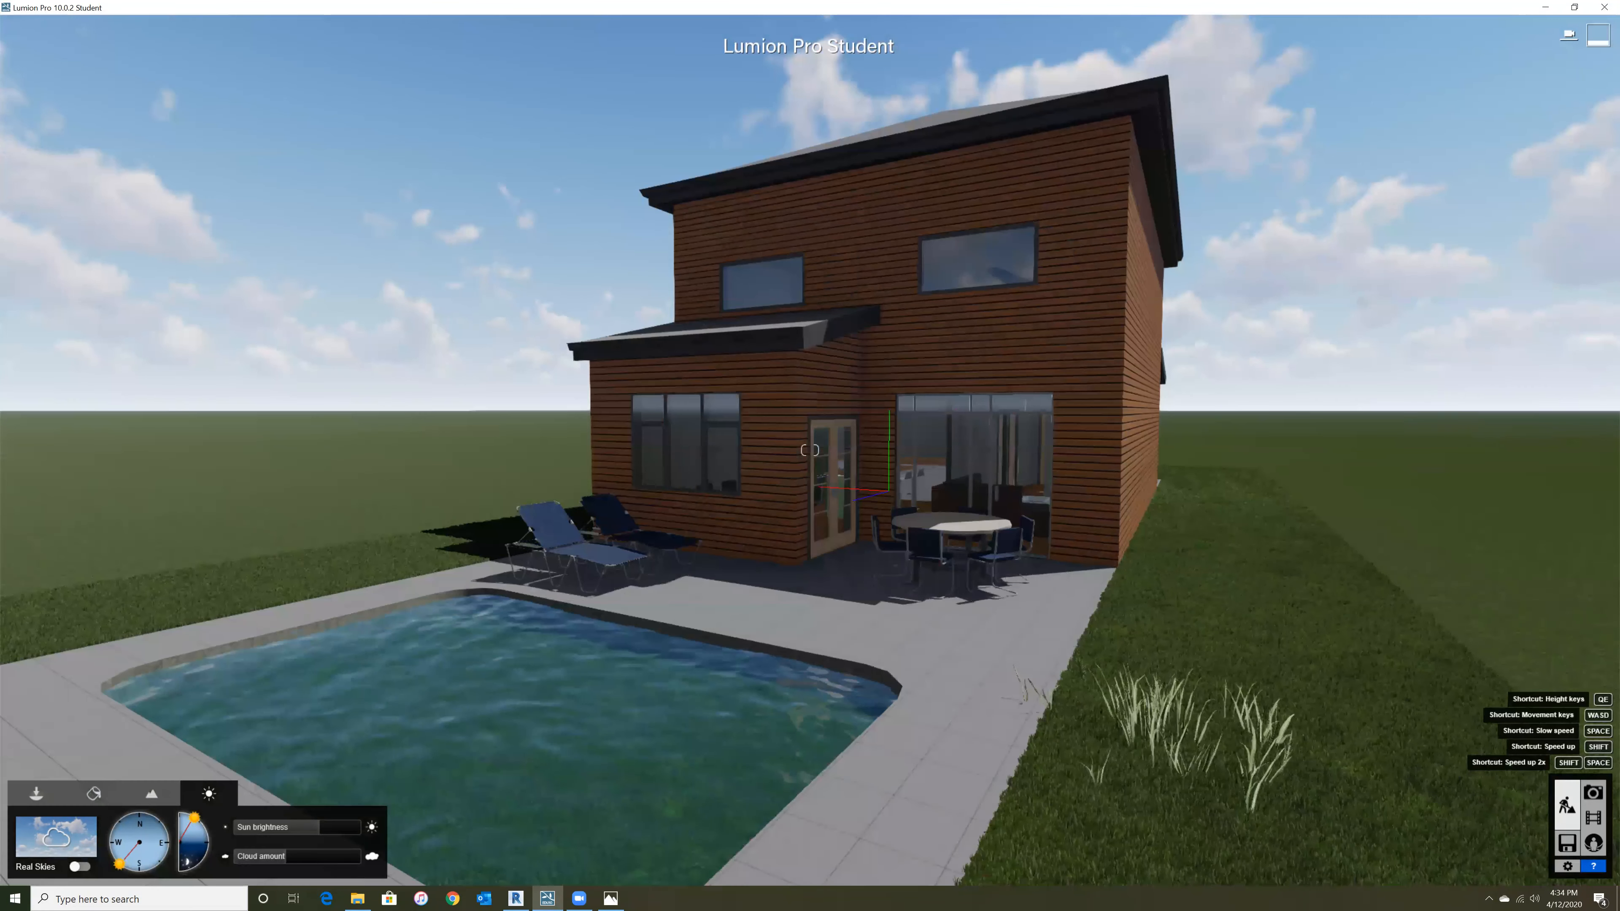
{"action": "left_click", "coordinate": [1594, 794]}
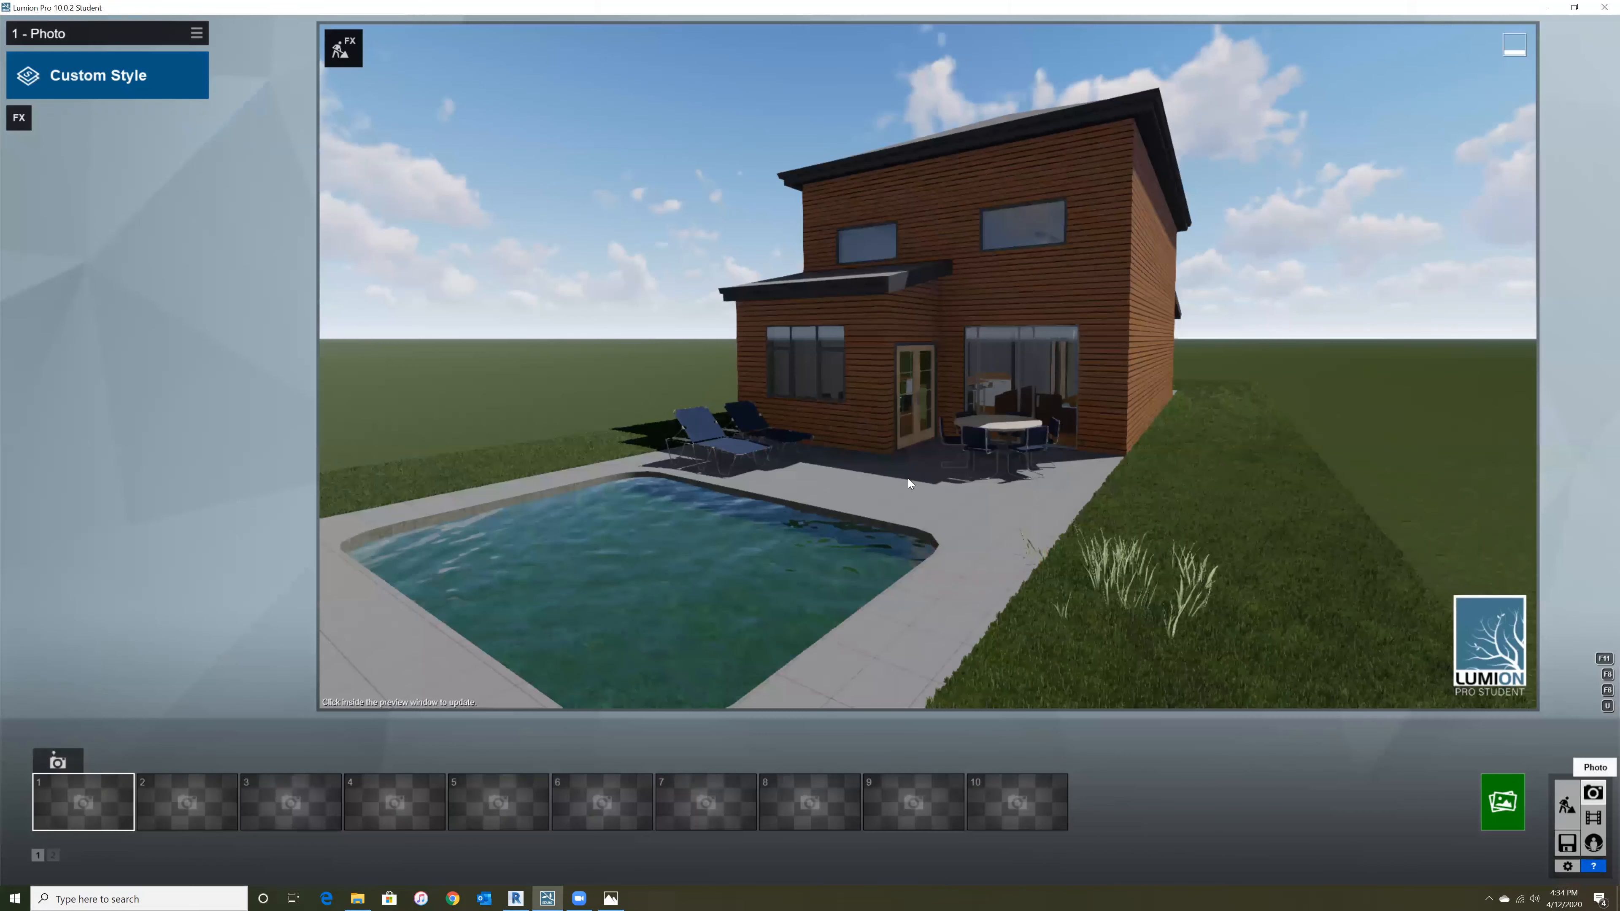
{"action": "right_click_drag", "start_coordinate": [927, 365], "coordinate": [829, 345]}
{"action": "right_click_drag", "start_coordinate": [927, 366], "coordinate": [1004, 382]}
{"action": "right_click_drag", "start_coordinate": [974, 318], "coordinate": [1002, 303]}
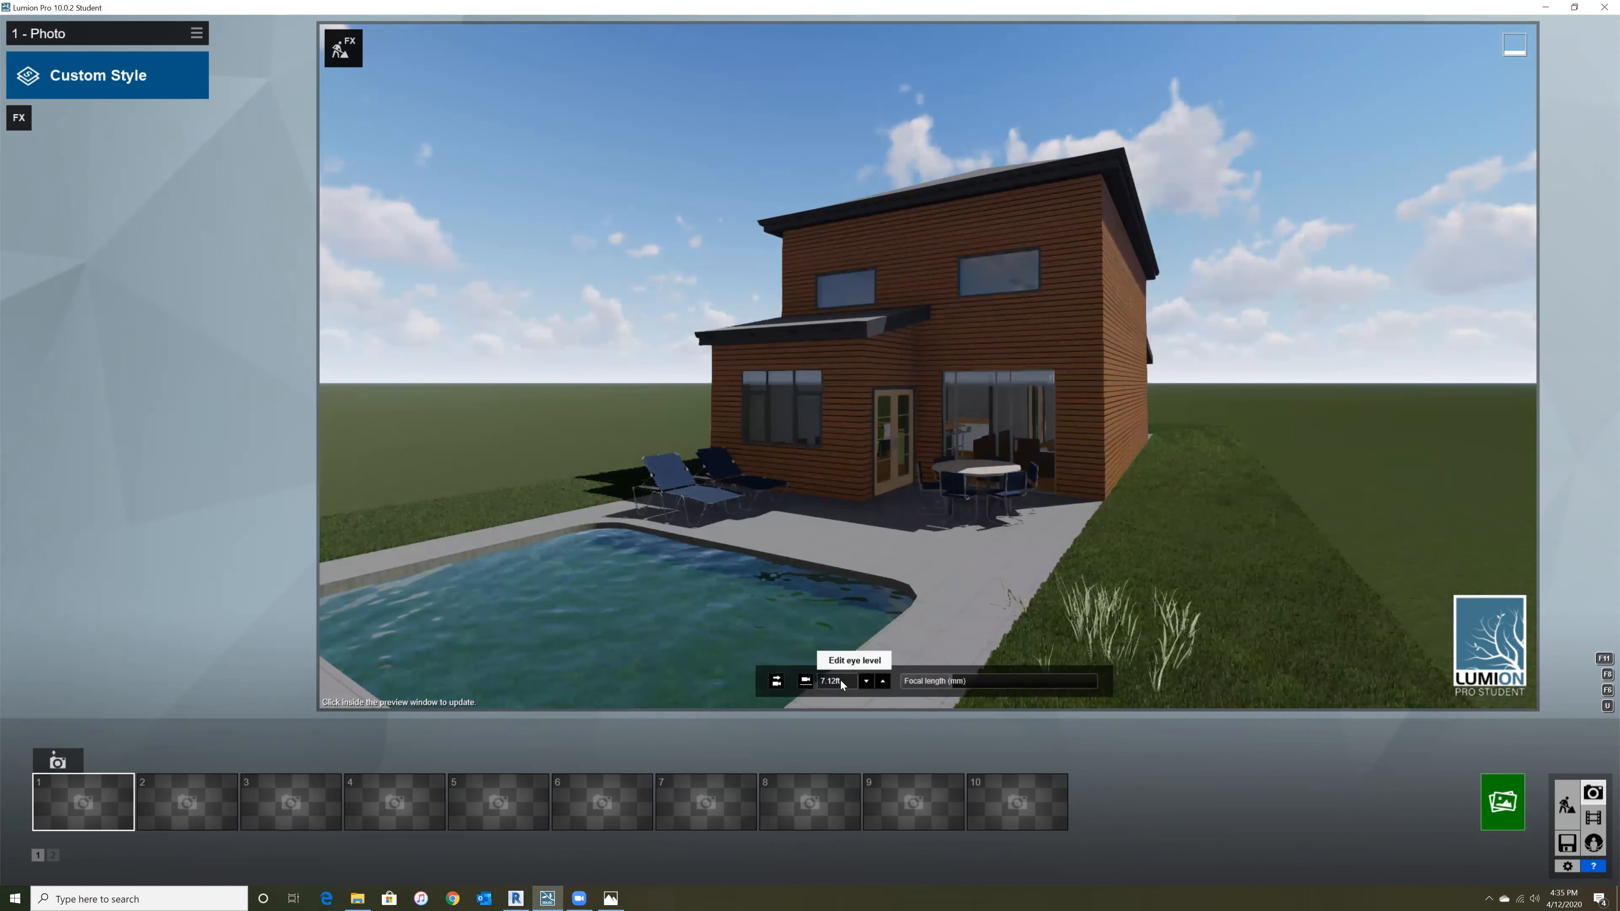
- Level the photo camera horizontally, set its eye level to 5.5 ft and shorten the focal length slightly
{"action": "left_click", "coordinate": [777, 681]}
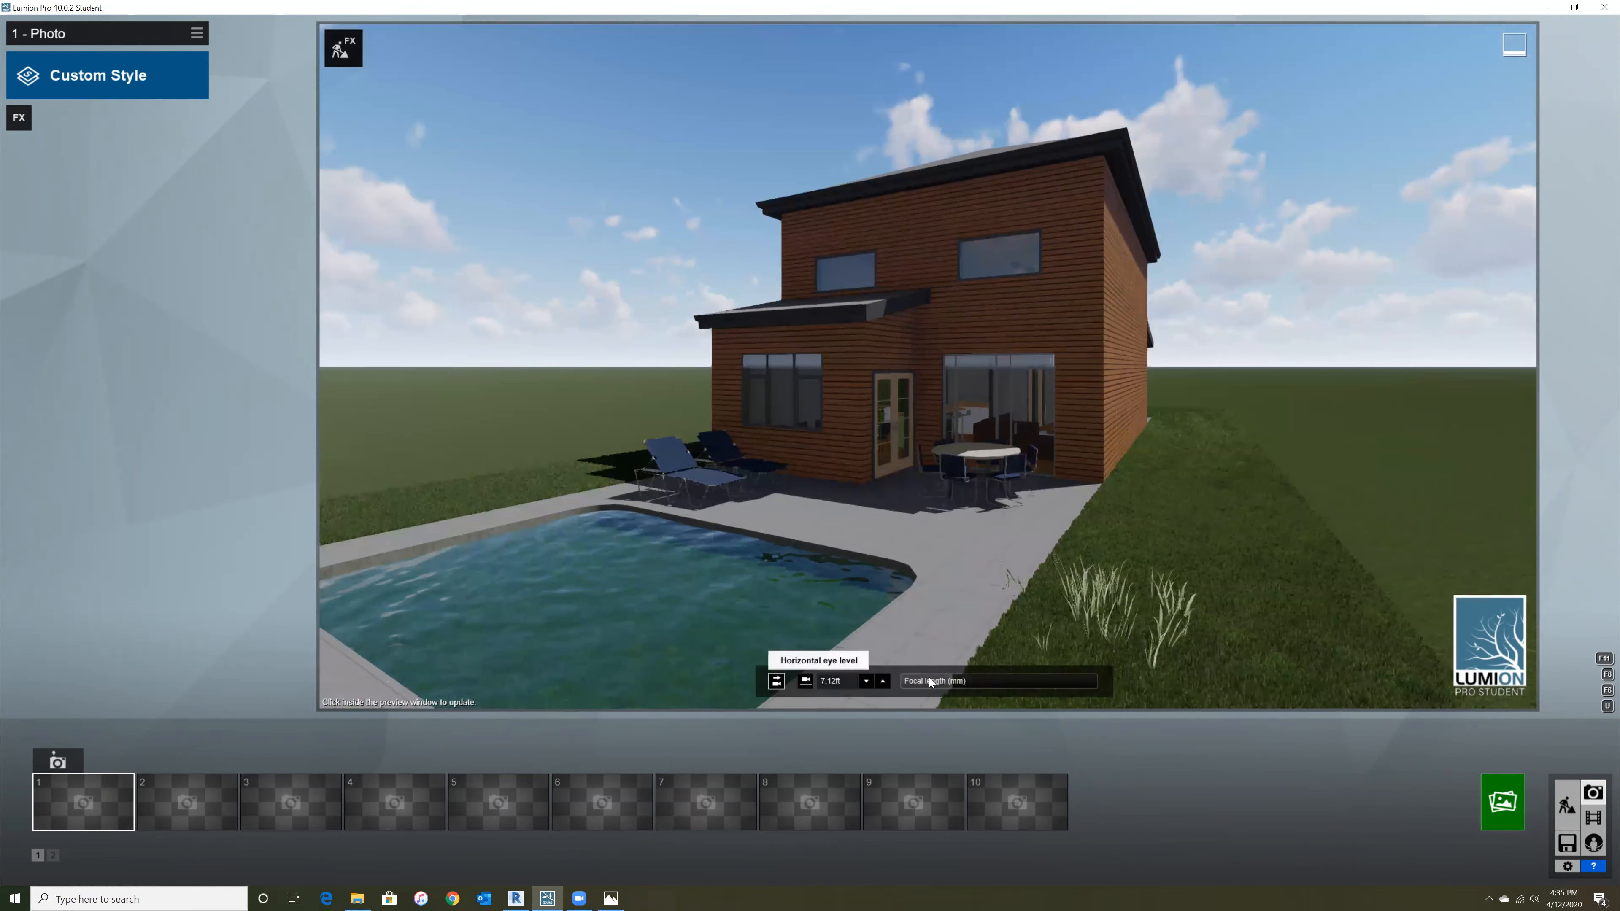
{"action": "left_click", "coordinate": [842, 681]}
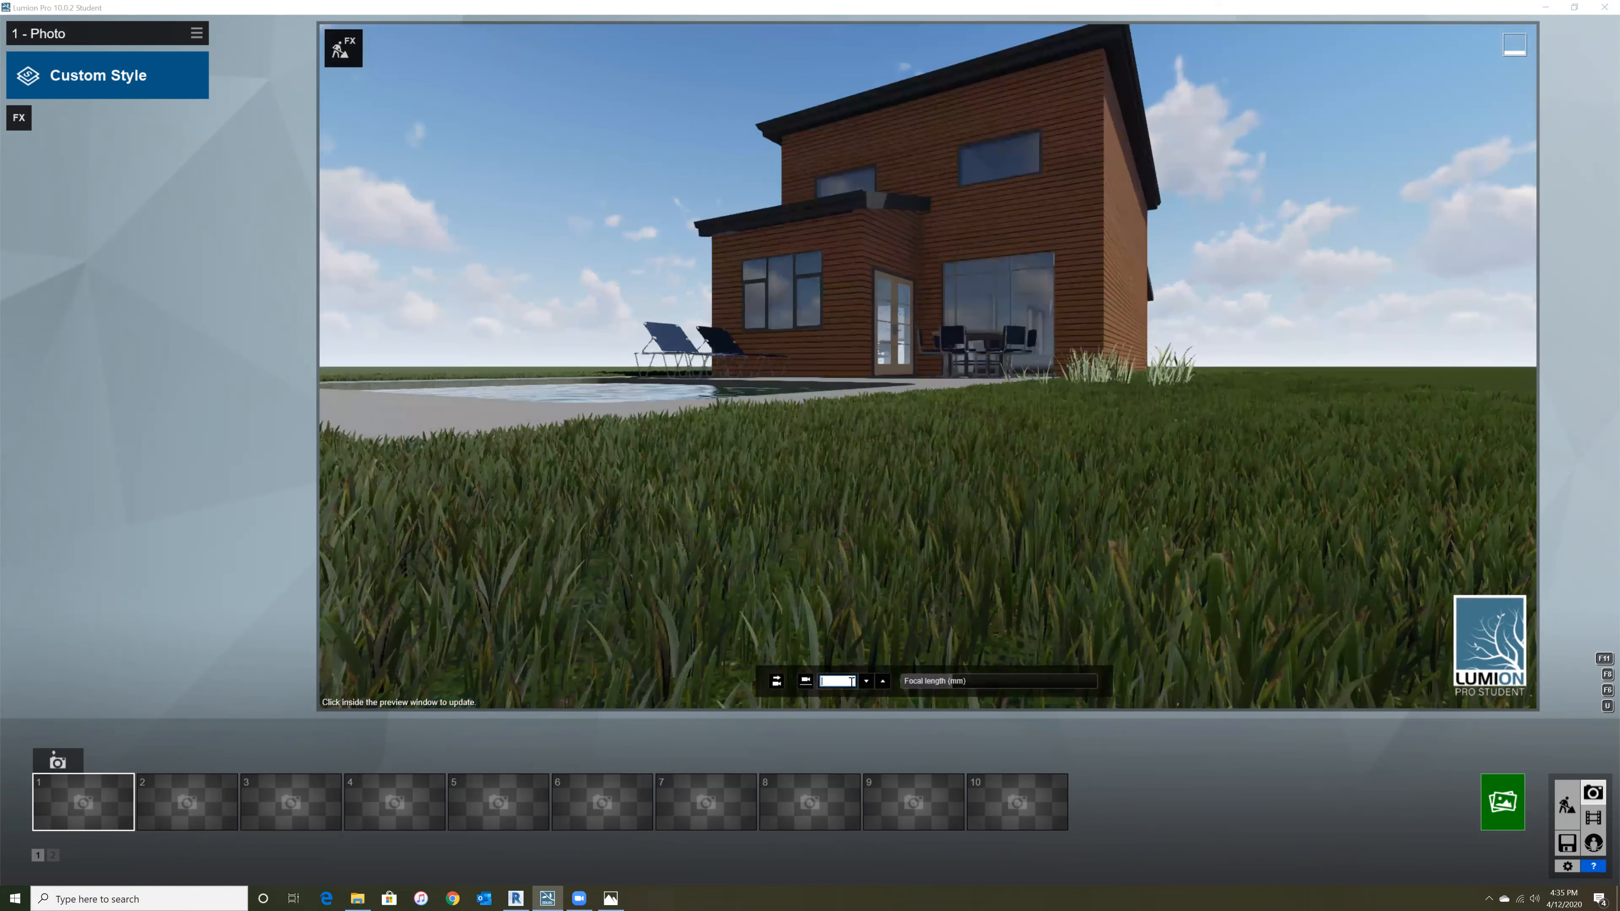
{"action": "type", "text": "5."}
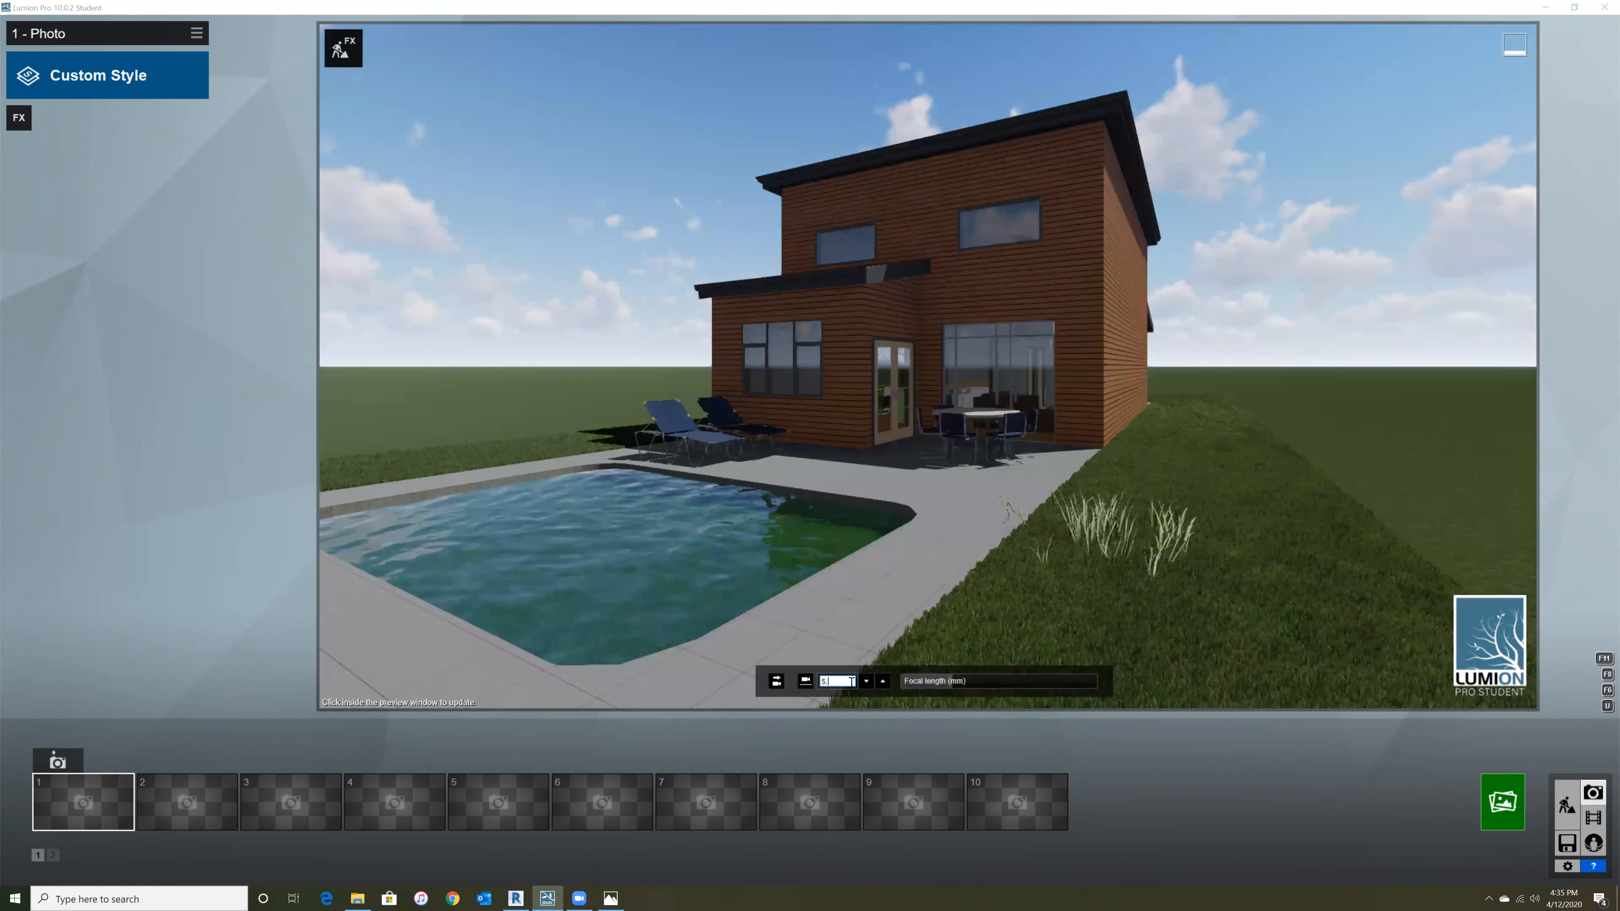
{"action": "type", "text": "5"}
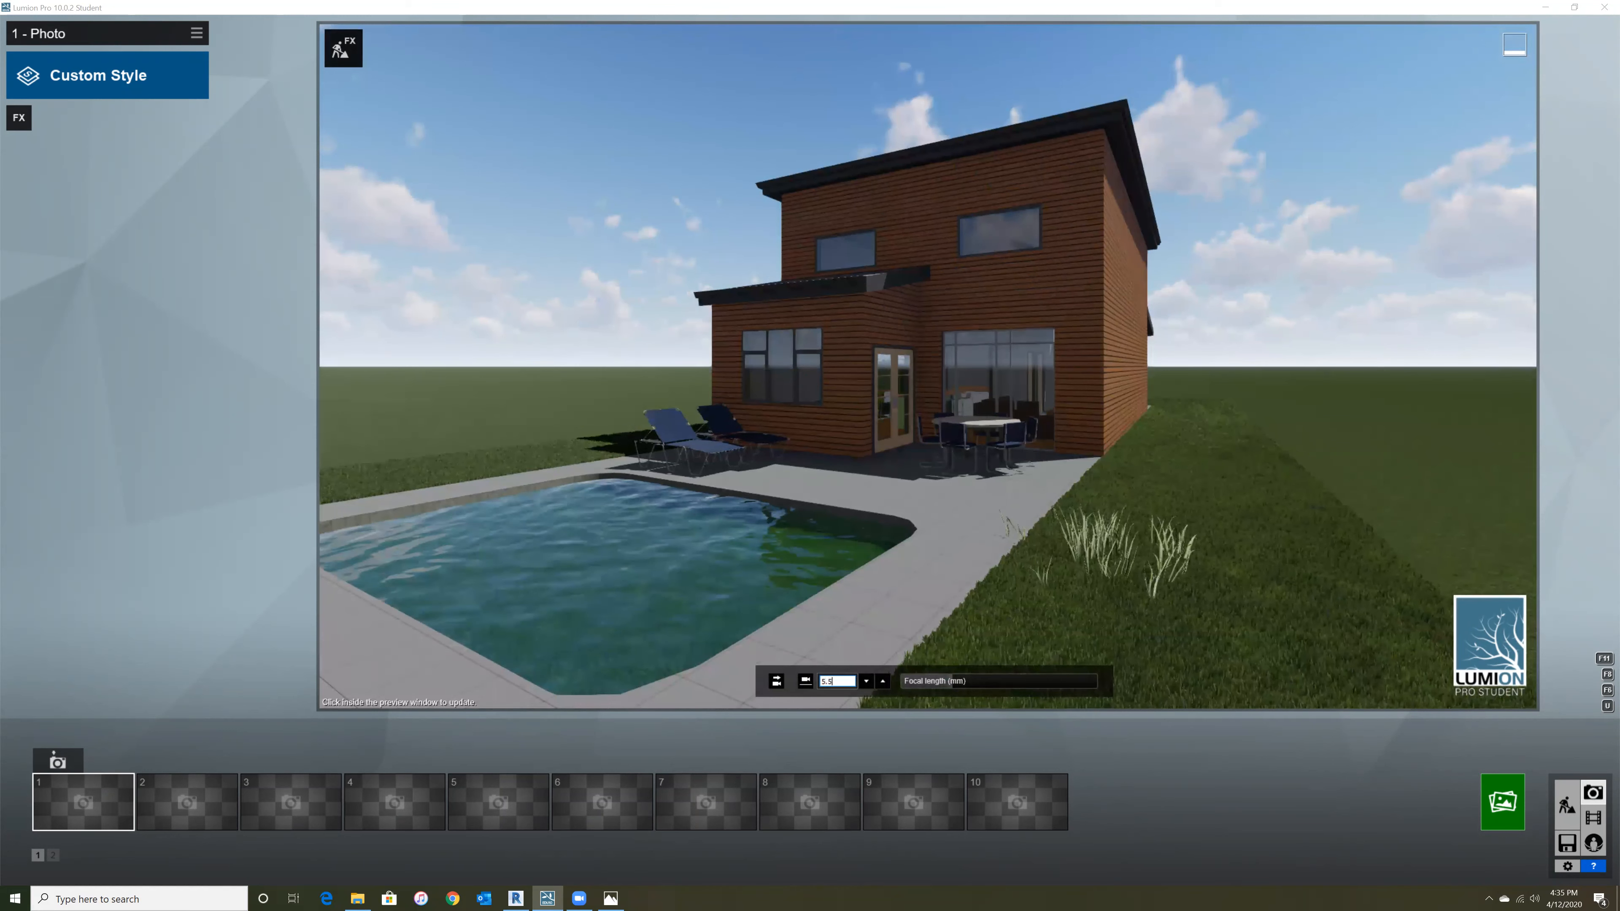
{"action": "right_click_drag", "start_coordinate": [910, 632], "coordinate": [910, 634]}
{"action": "mouse_move", "coordinate": [950, 682]}
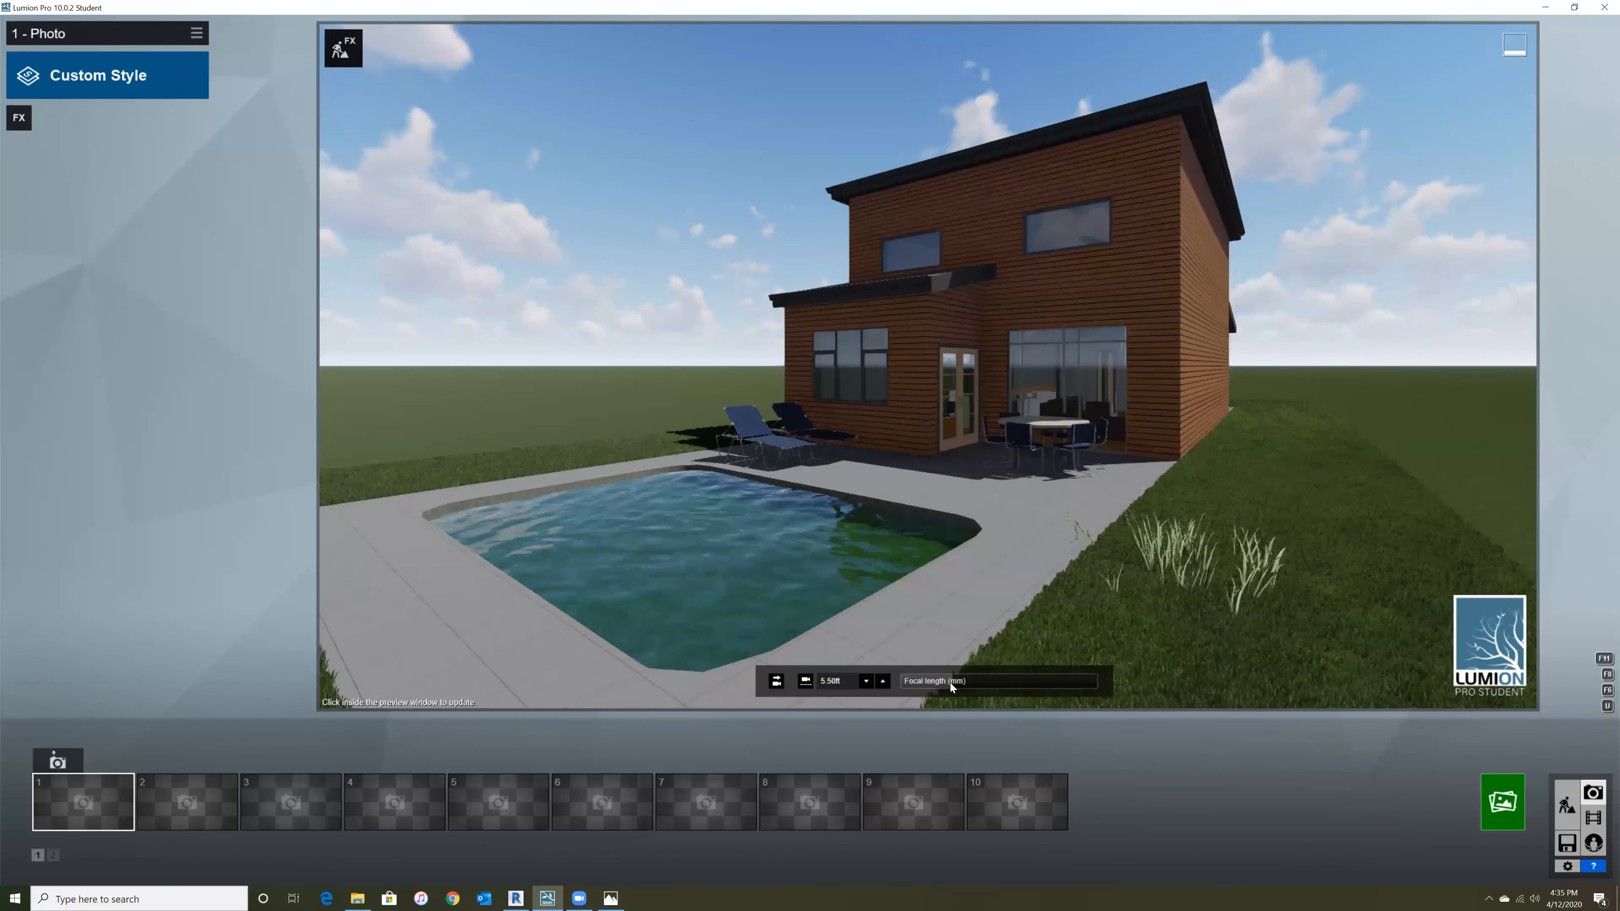
{"action": "left_click_drag", "start_coordinate": [963, 680], "coordinate": [948, 680]}
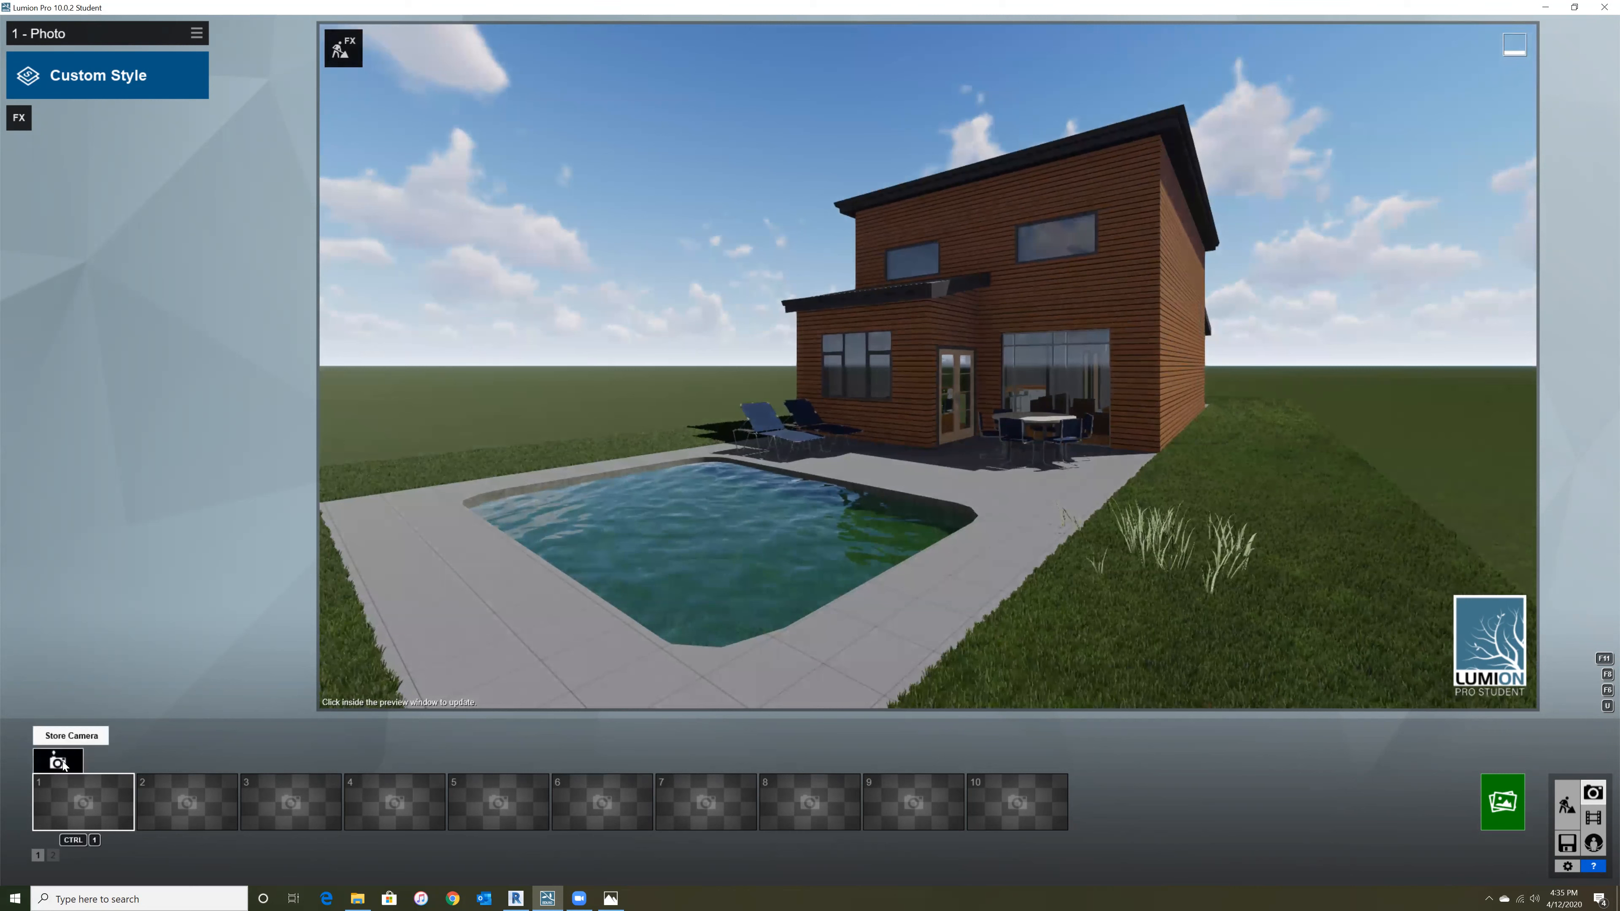
- Store the current camera view in slot 1 of the first photo set and apply the Realistic style to it
{"action": "left_click", "coordinate": [53, 855]}
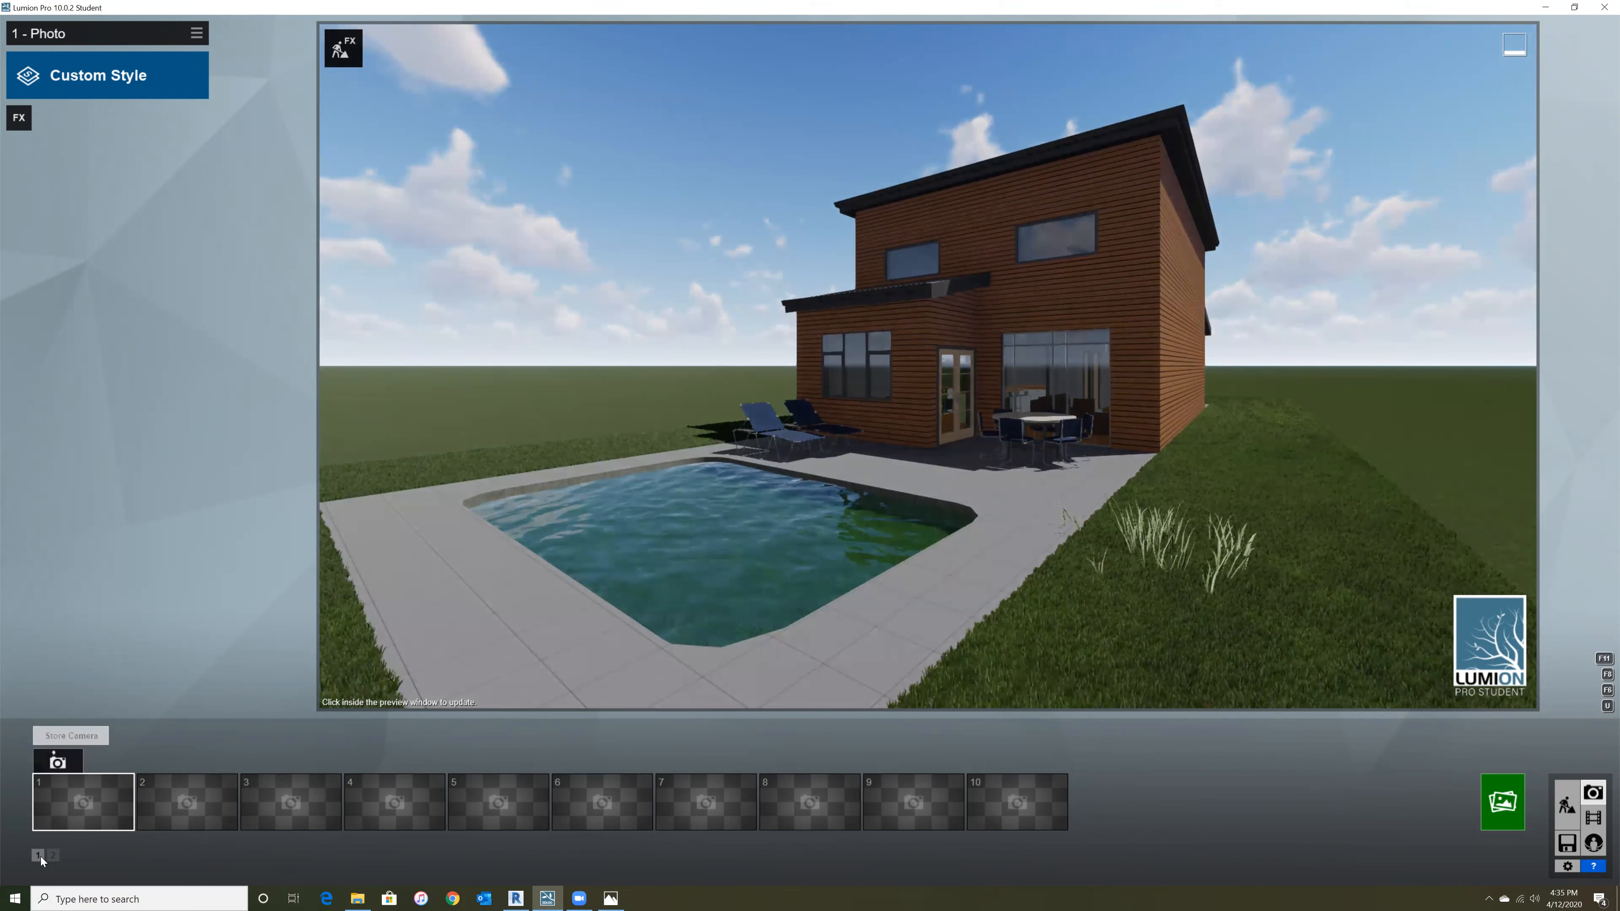
{"action": "left_click", "coordinate": [41, 856]}
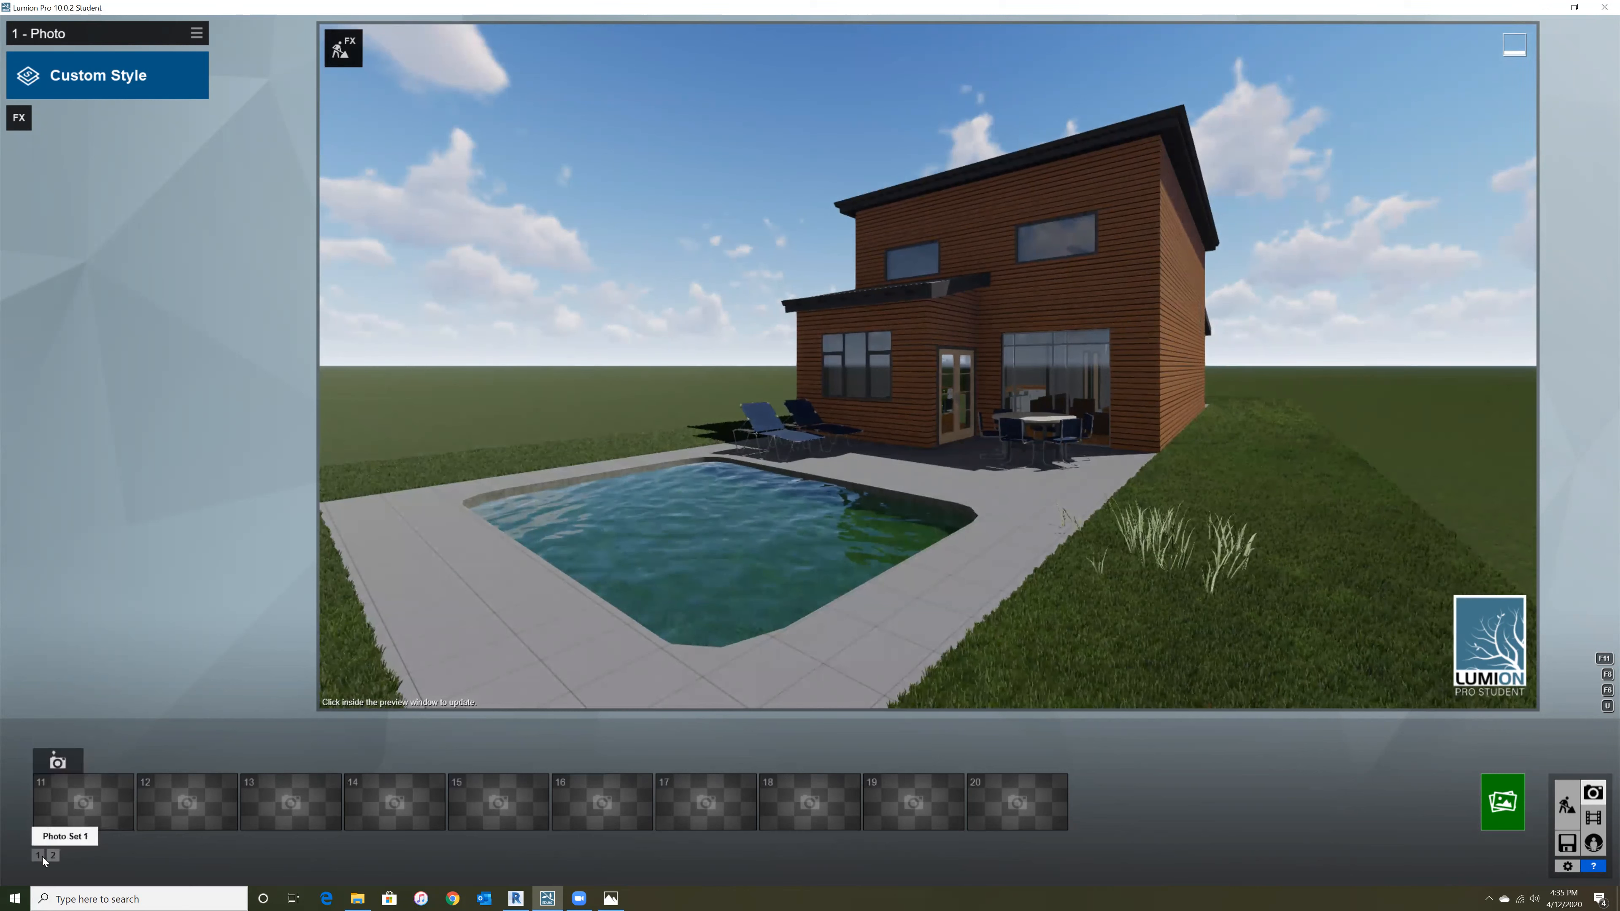
{"action": "left_click", "coordinate": [59, 760]}
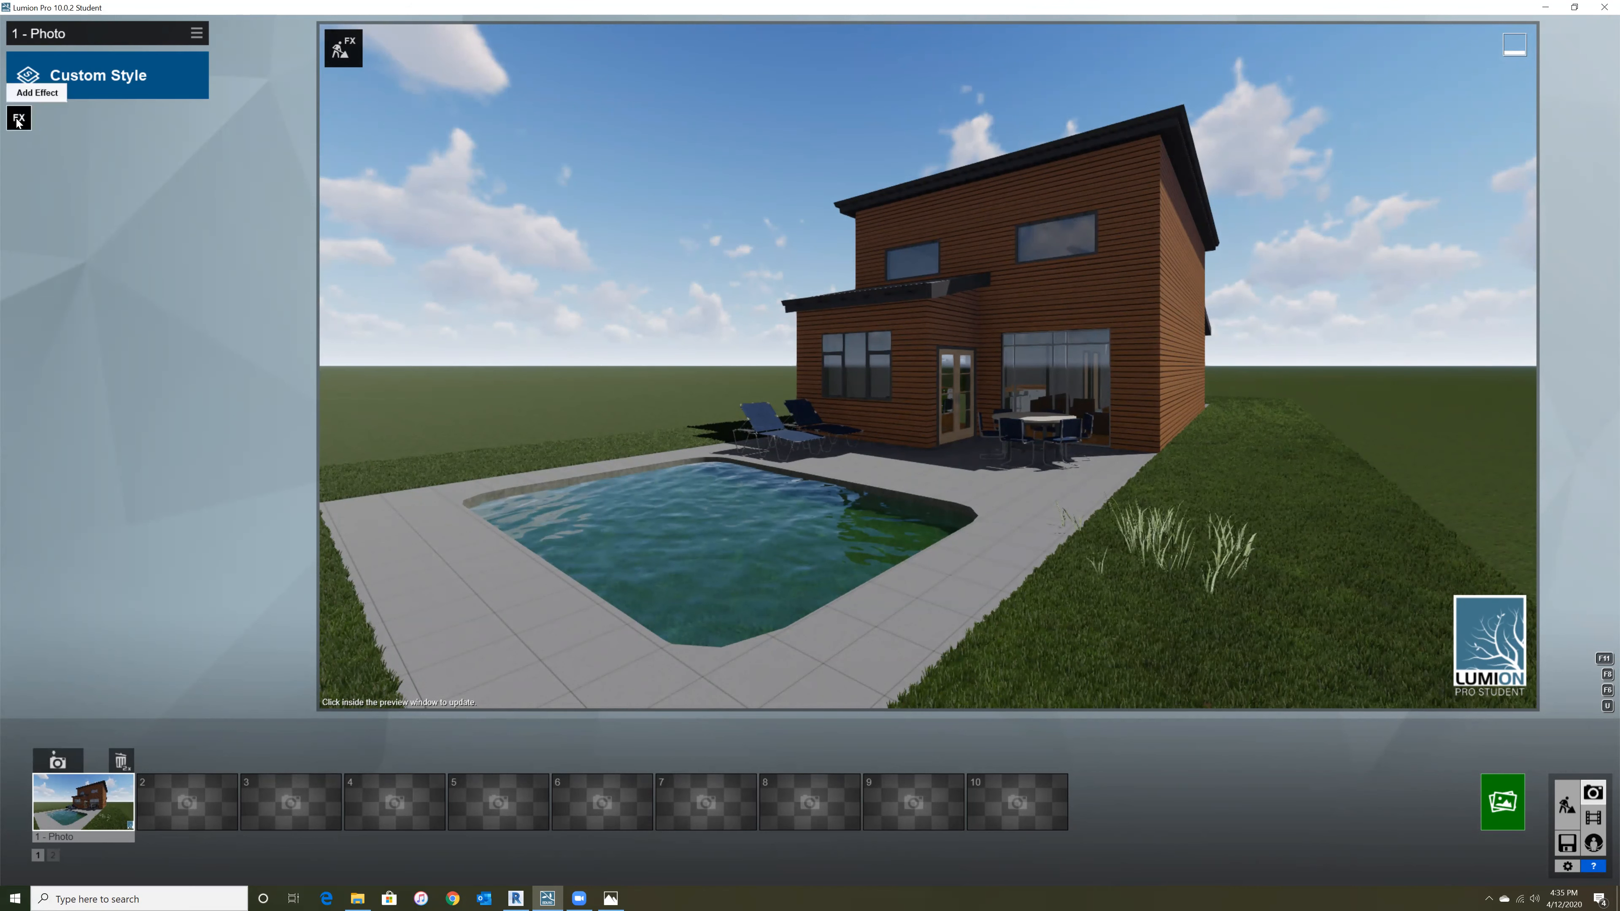
{"action": "left_click", "coordinate": [84, 77]}
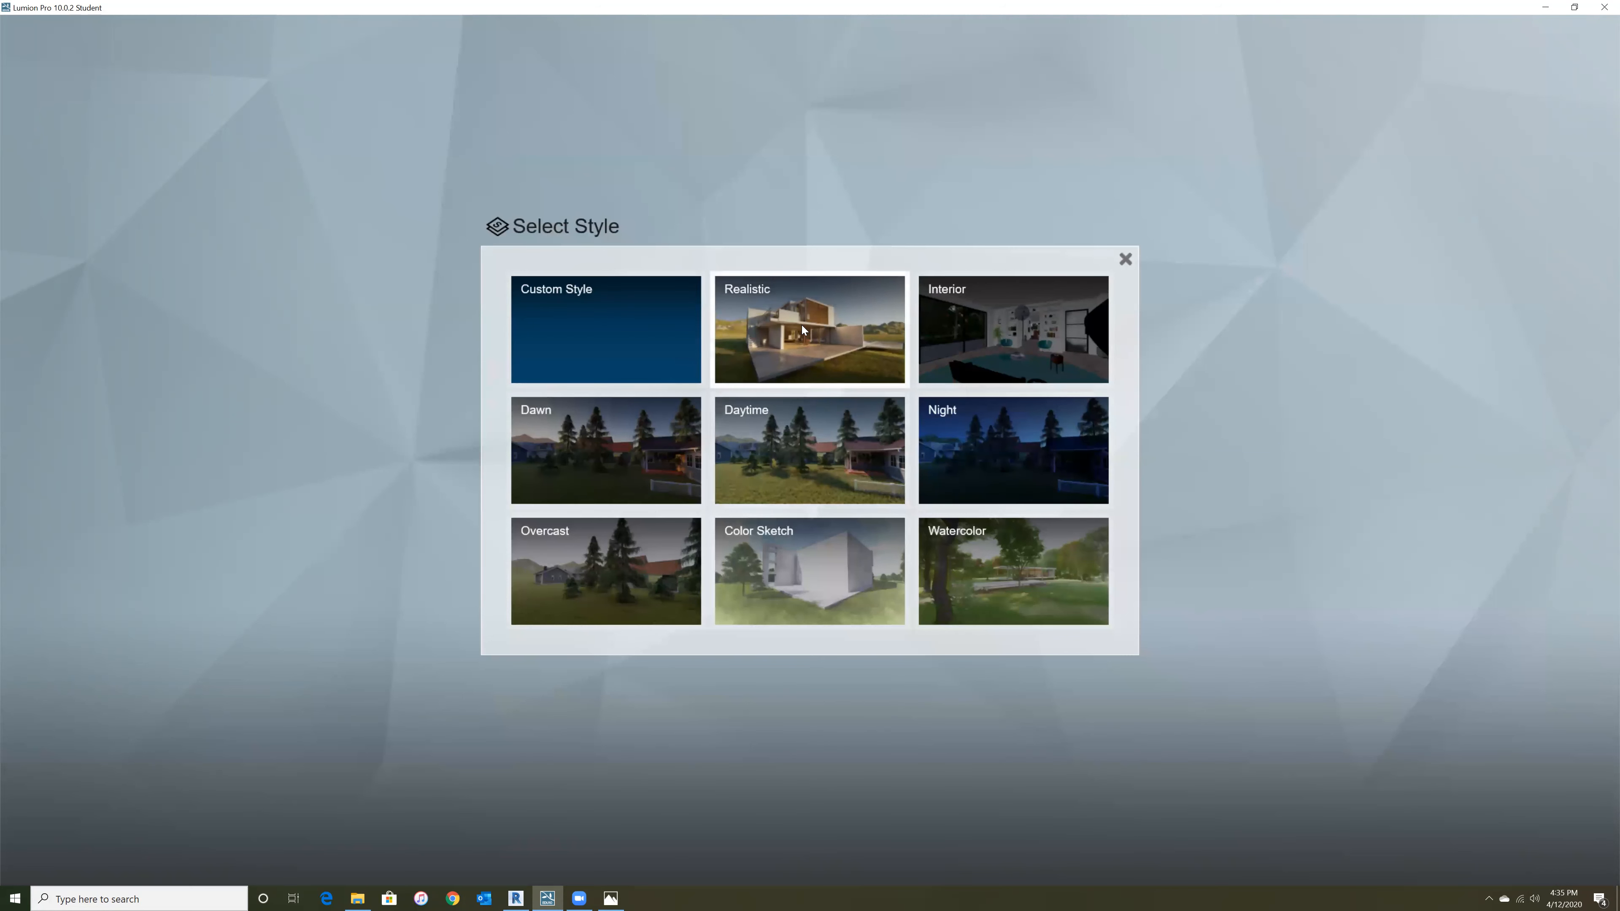
{"action": "left_click", "coordinate": [813, 315]}
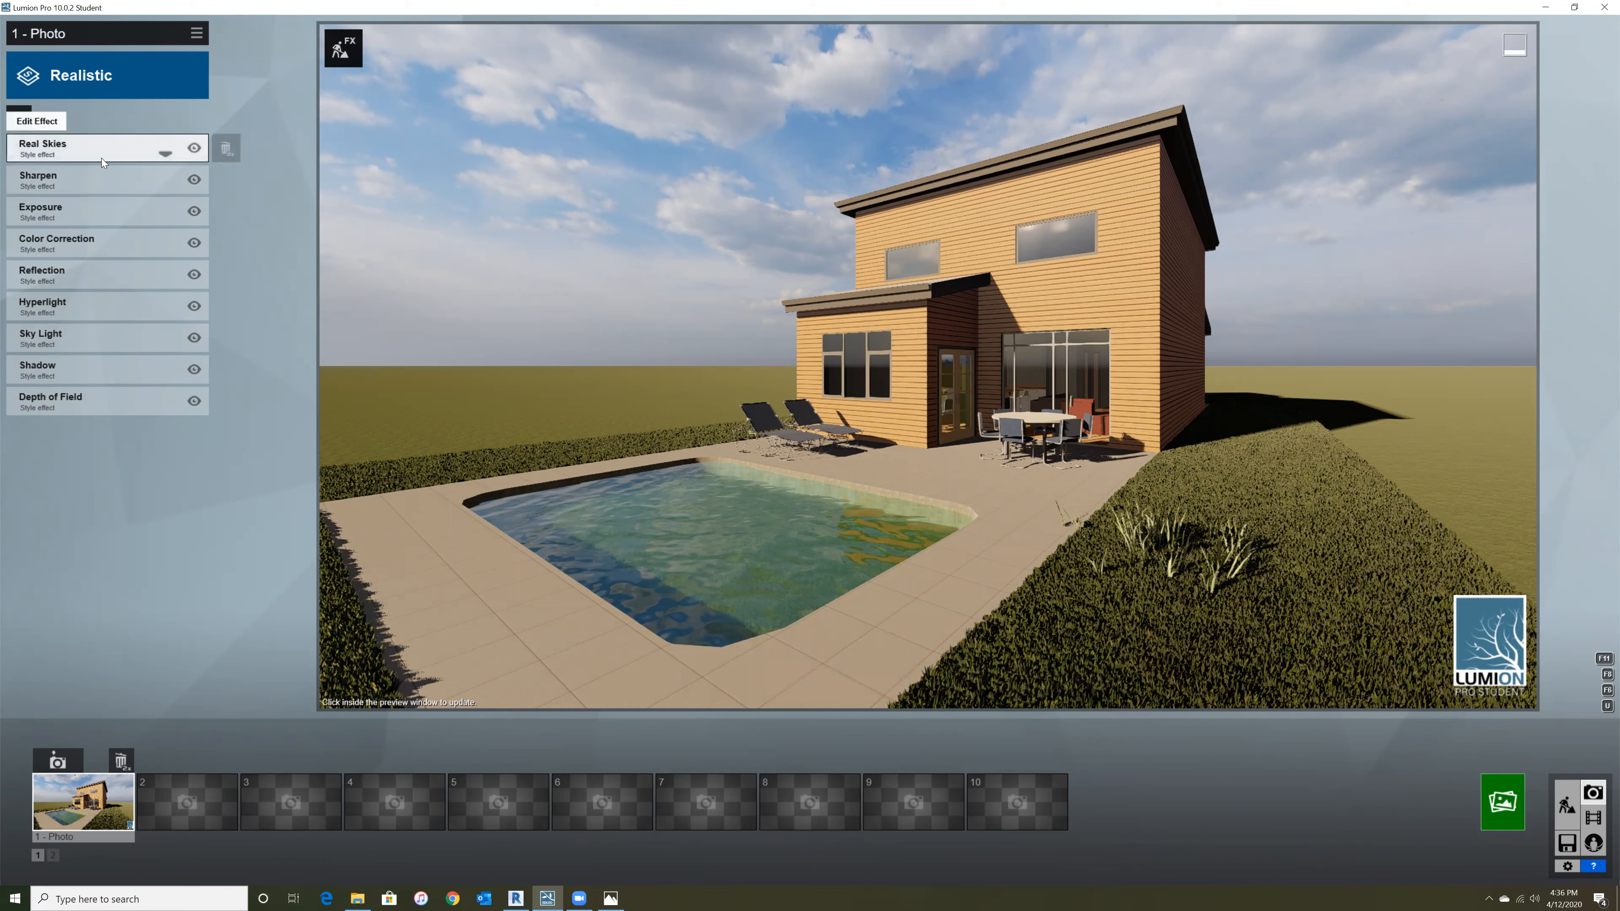
- Look through the Cloudy skies for the Real Skies effect and rotate its heading to light the side of the house
{"action": "left_click", "coordinate": [103, 143]}
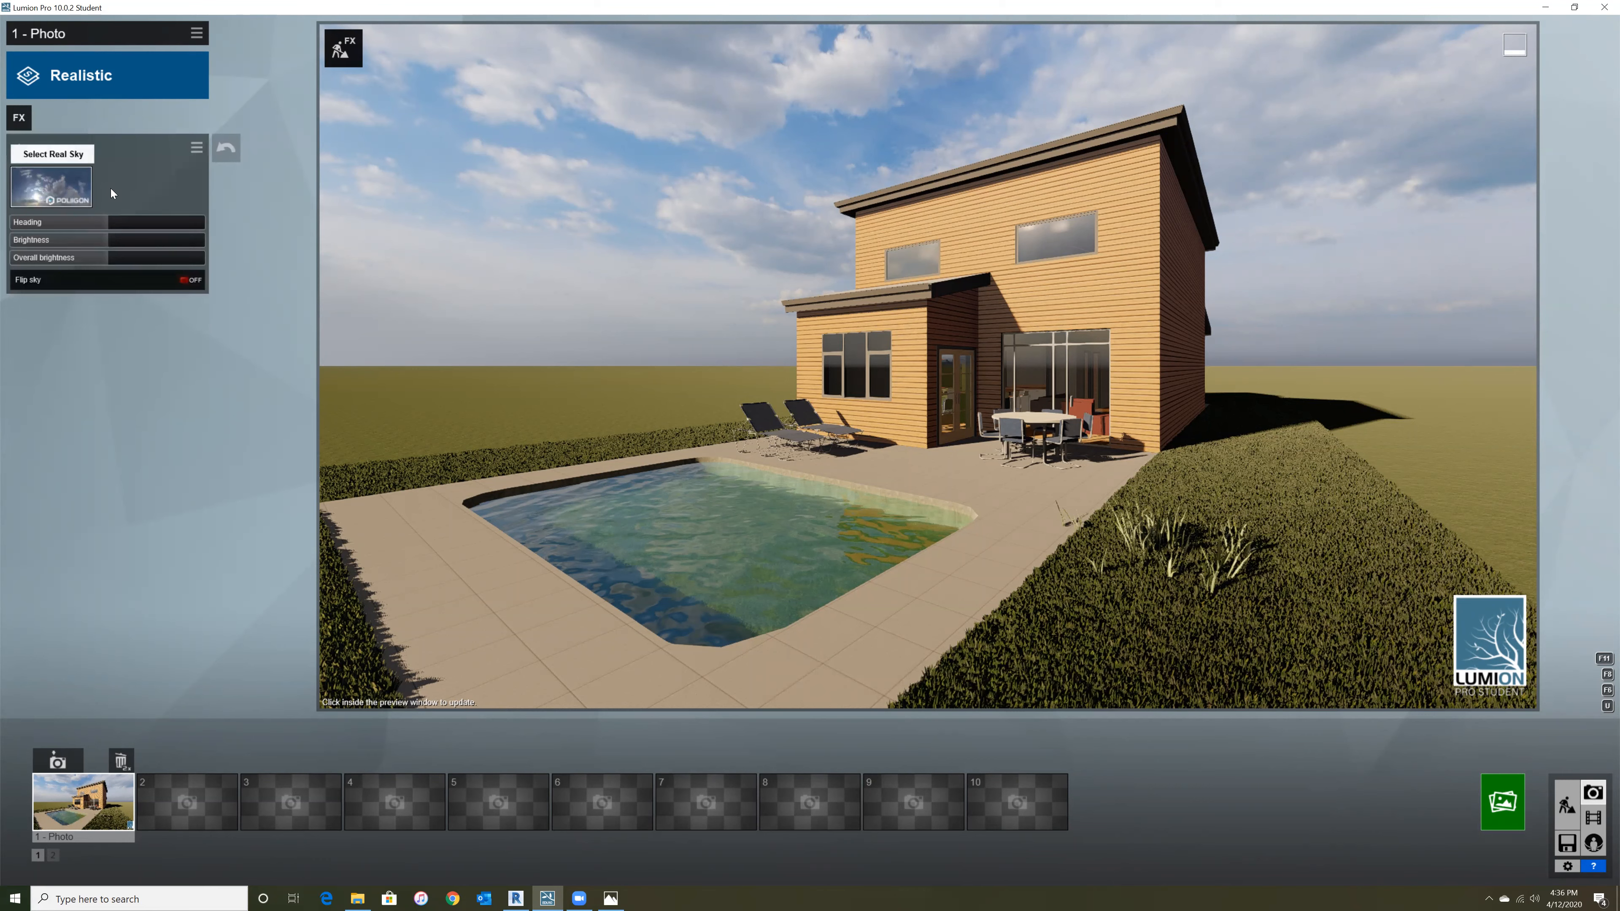
{"action": "left_click", "coordinate": [75, 181]}
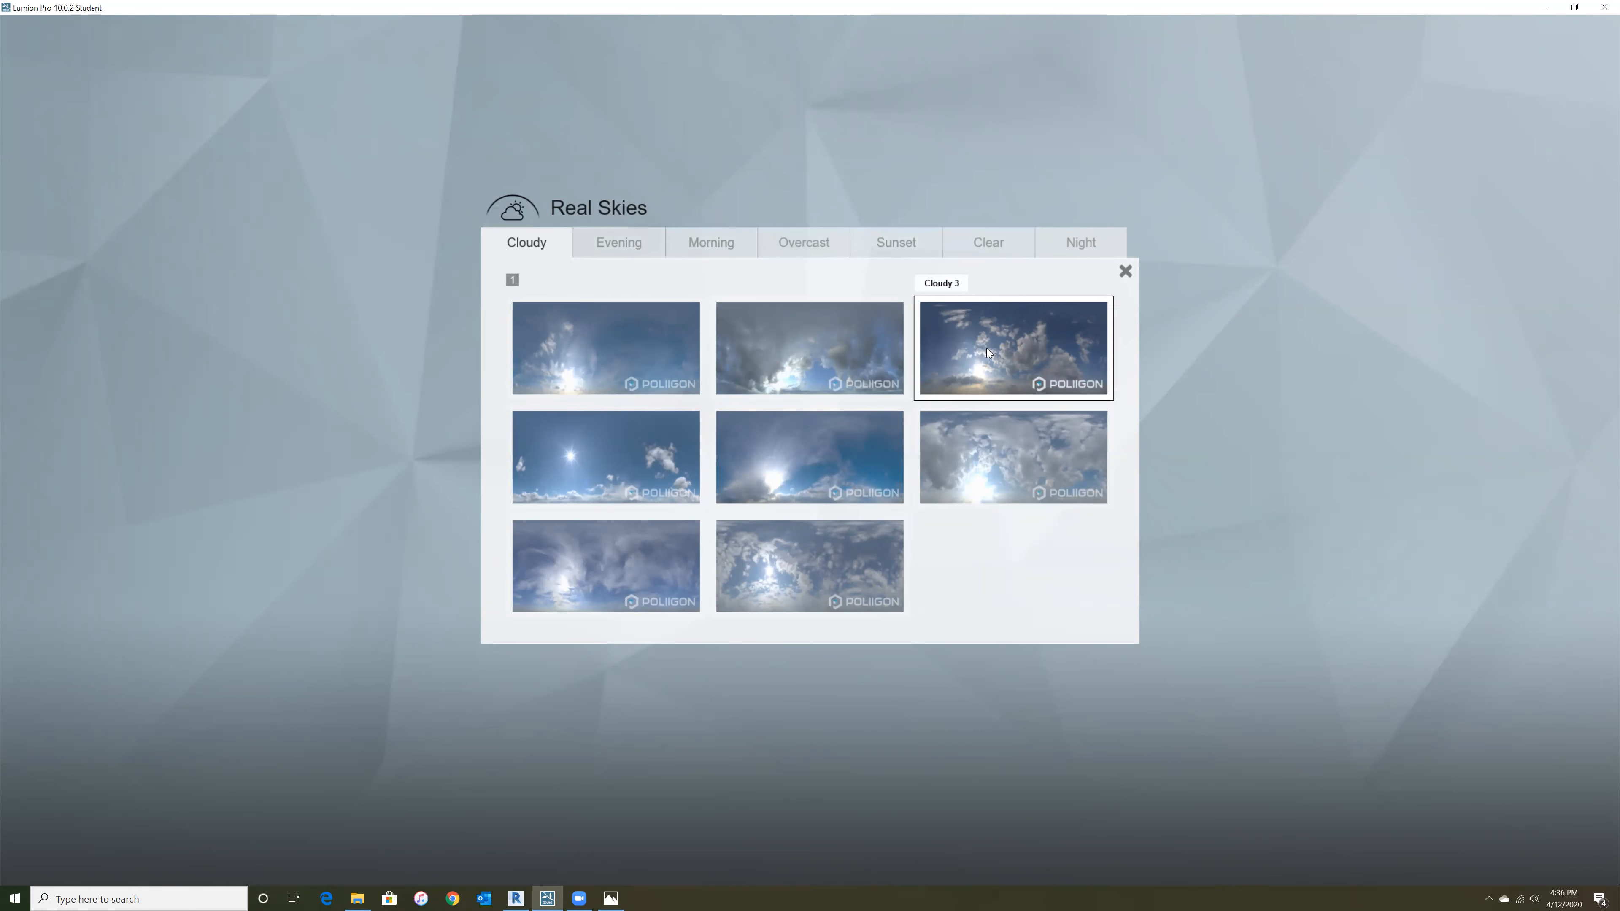
{"action": "left_click", "coordinate": [181, 231]}
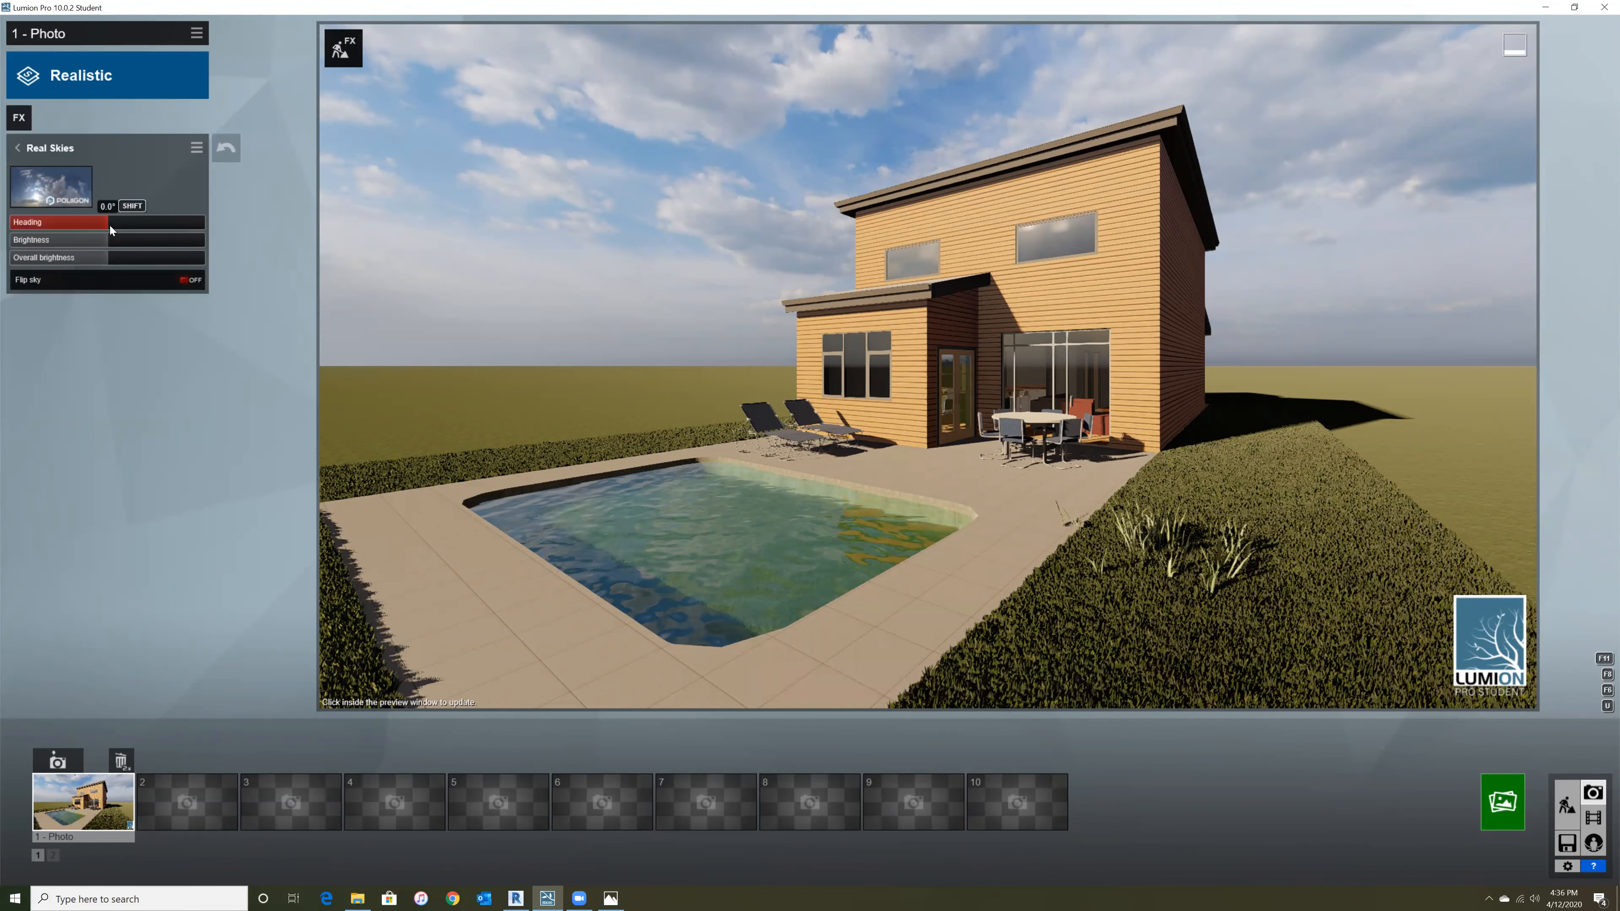
{"action": "left_click_drag", "start_coordinate": [86, 221], "coordinate": [210, 226]}
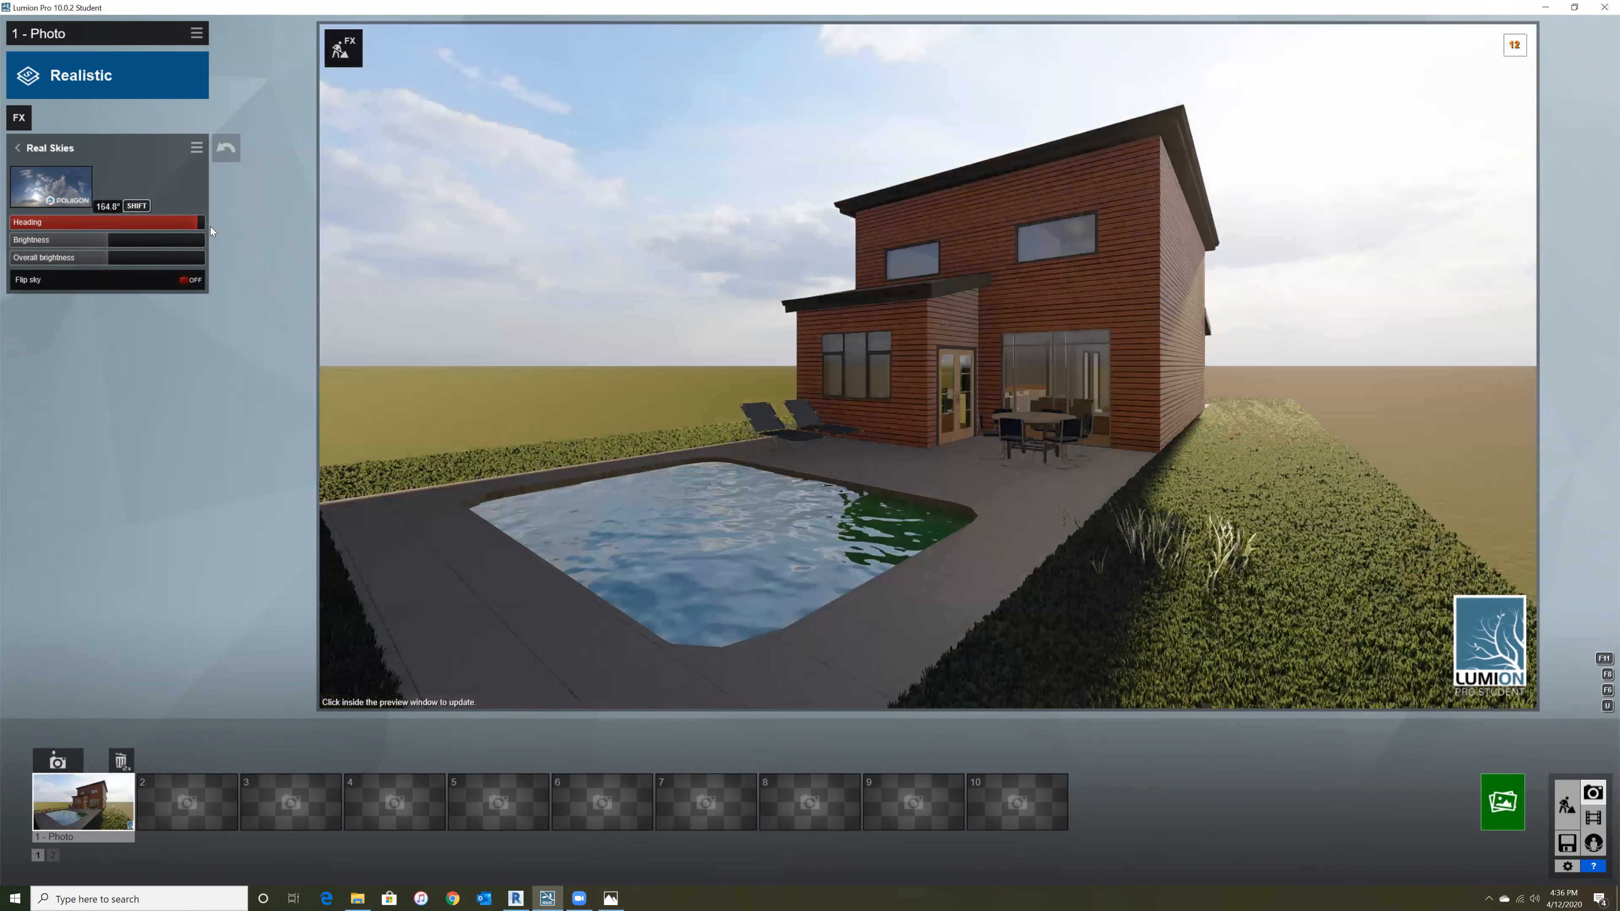
{"action": "left_click", "coordinate": [16, 226]}
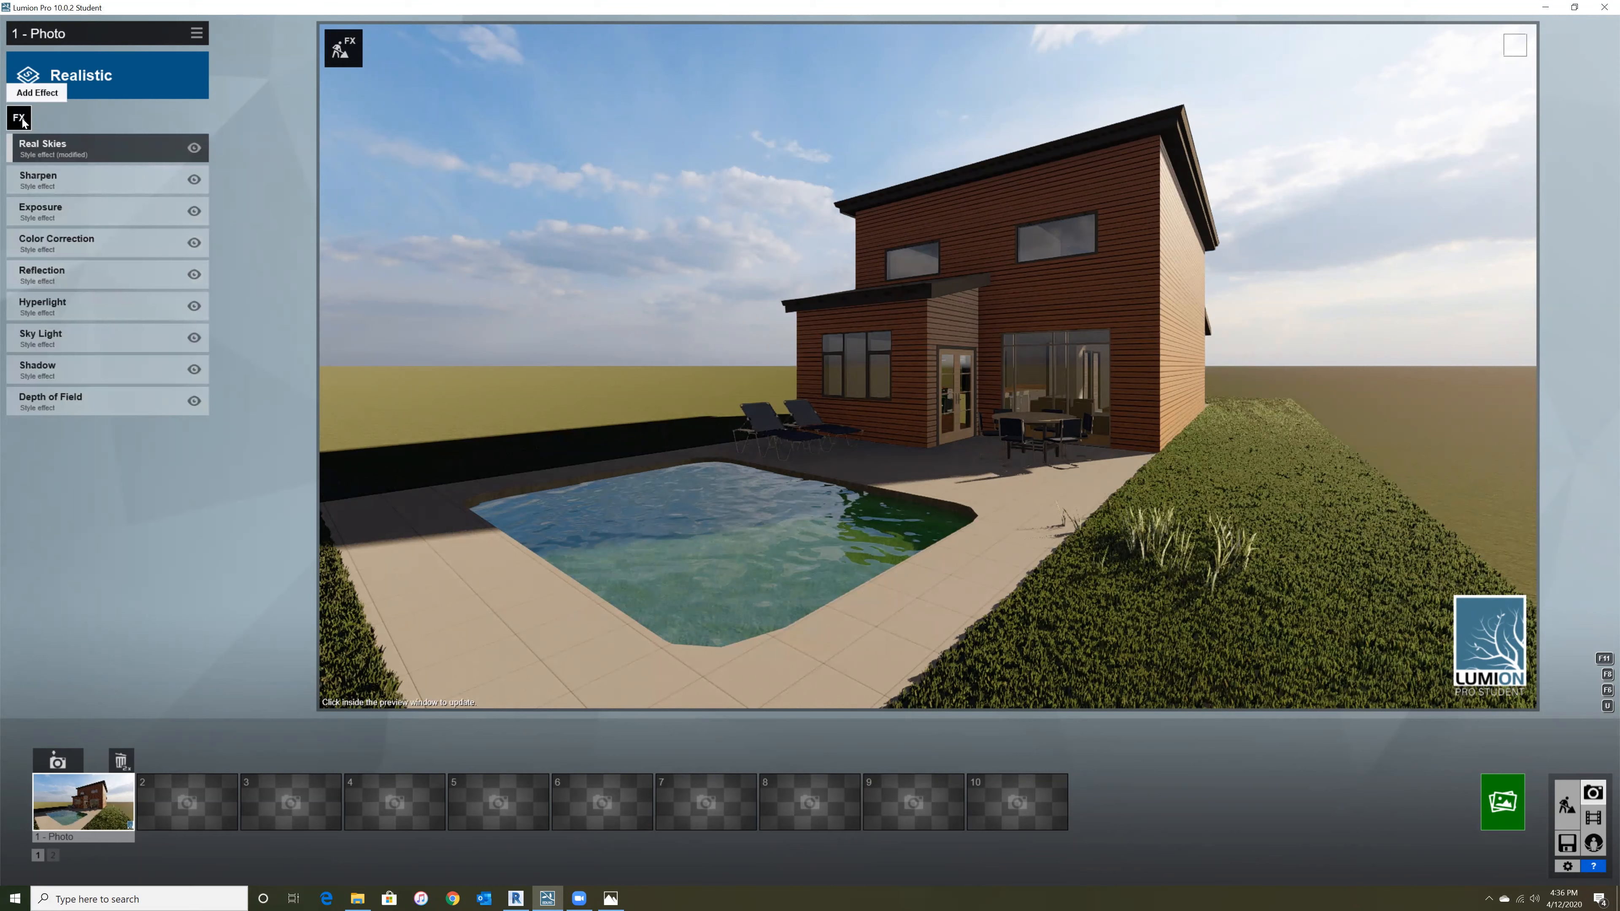
- Add the 2-Point Perspective camera effect to the photo, enable it and return to the effects list
{"action": "left_click", "coordinate": [21, 118]}
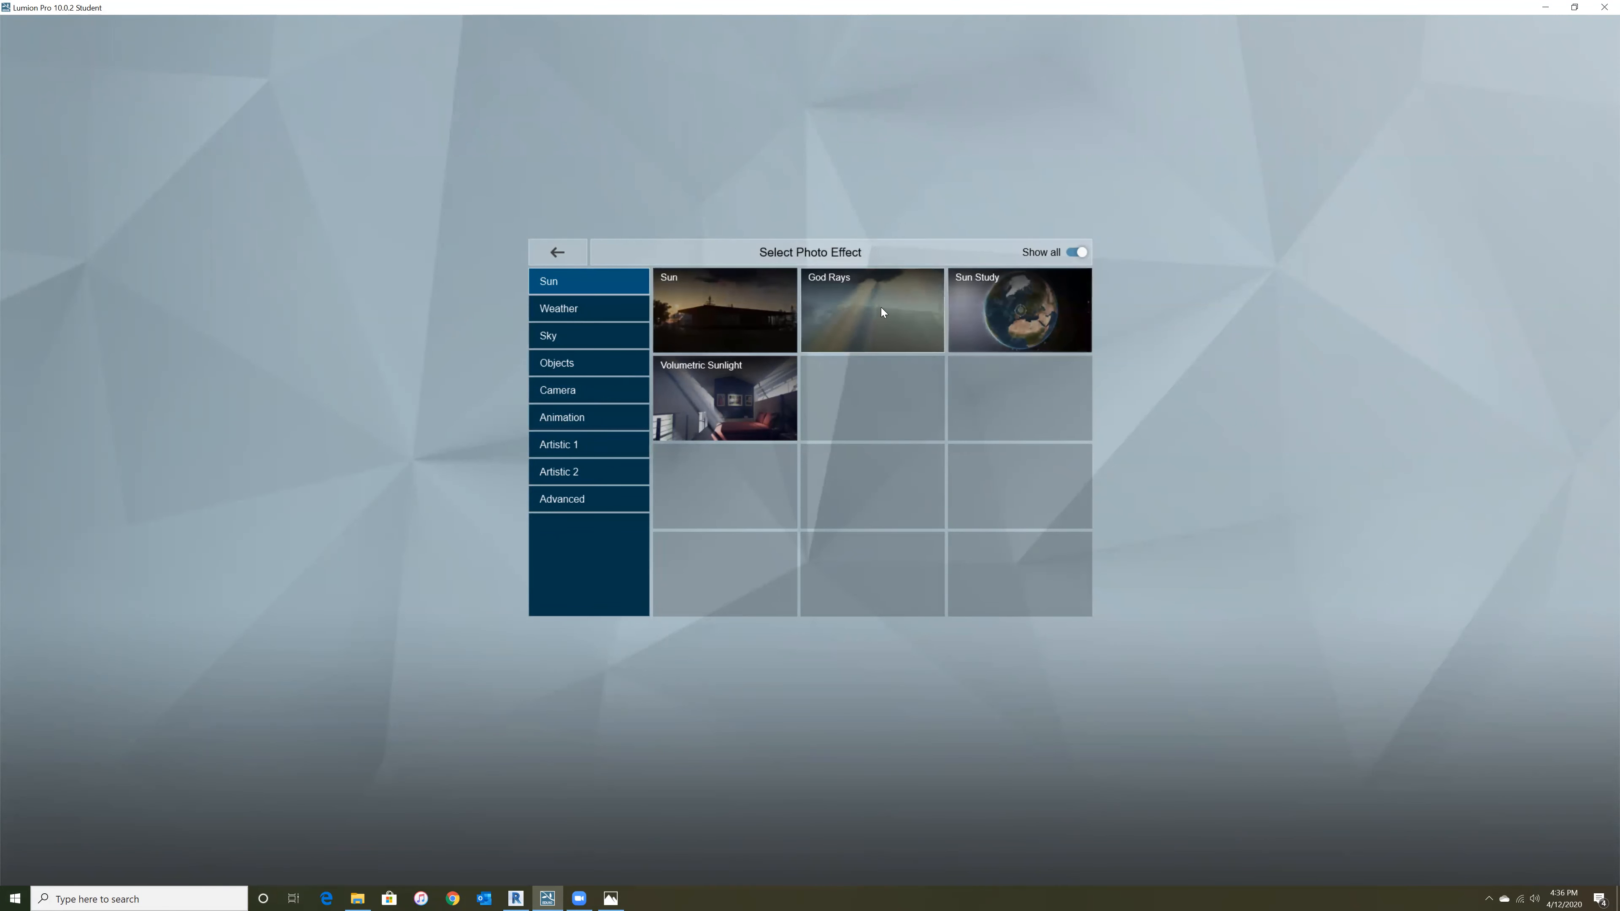
{"action": "left_click", "coordinate": [574, 309]}
{"action": "left_click", "coordinate": [565, 338]}
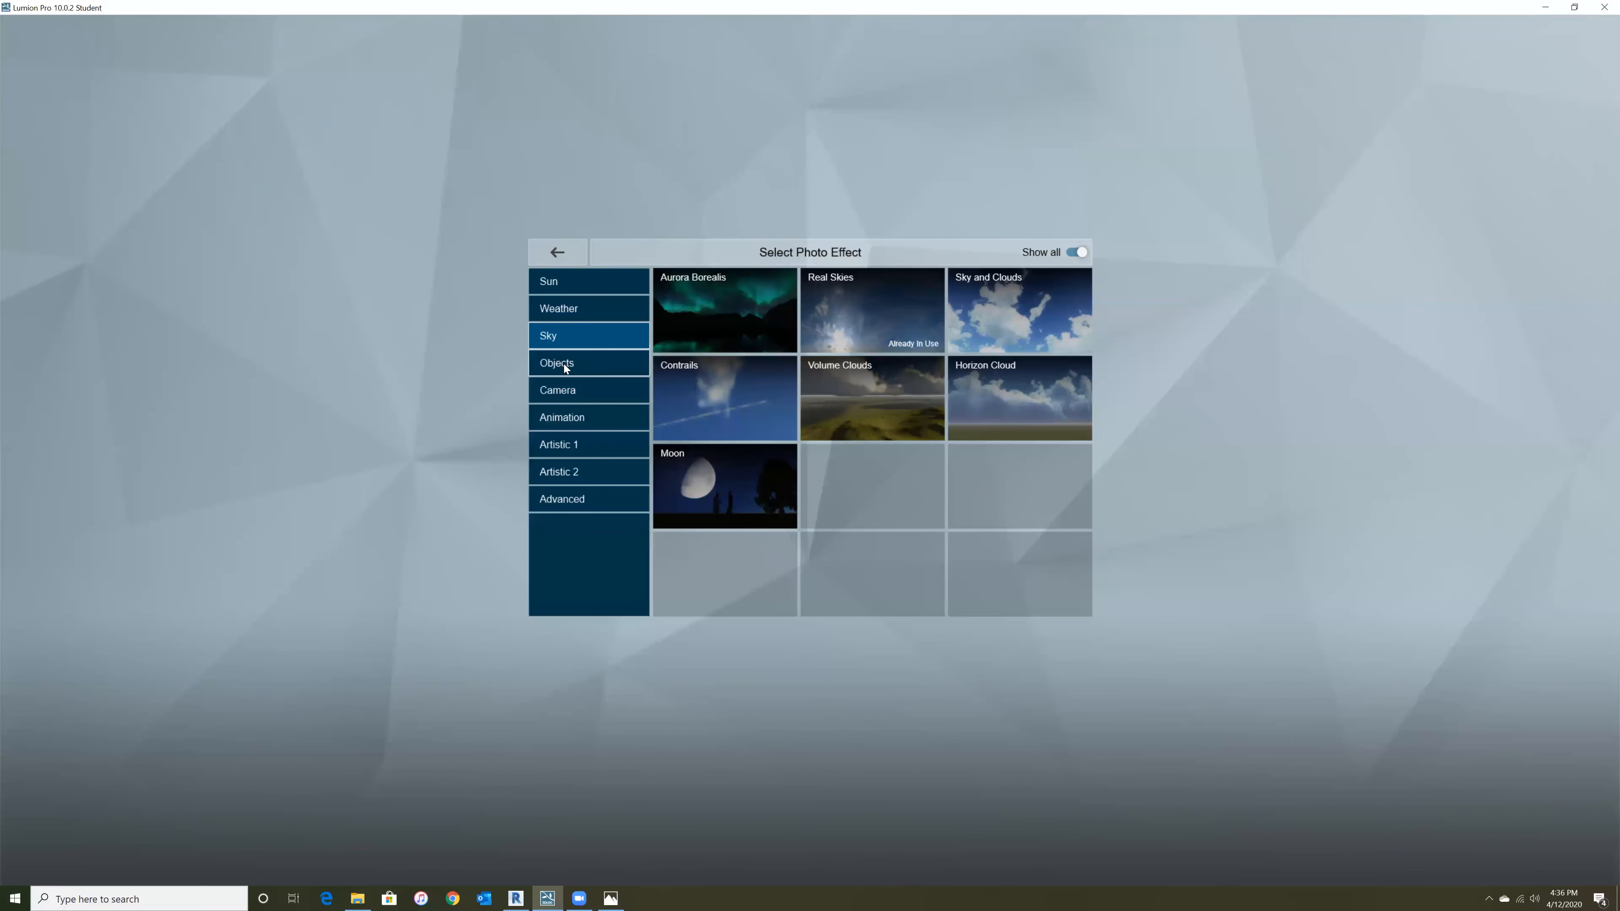
{"action": "left_click", "coordinate": [563, 364]}
{"action": "left_click", "coordinate": [563, 395]}
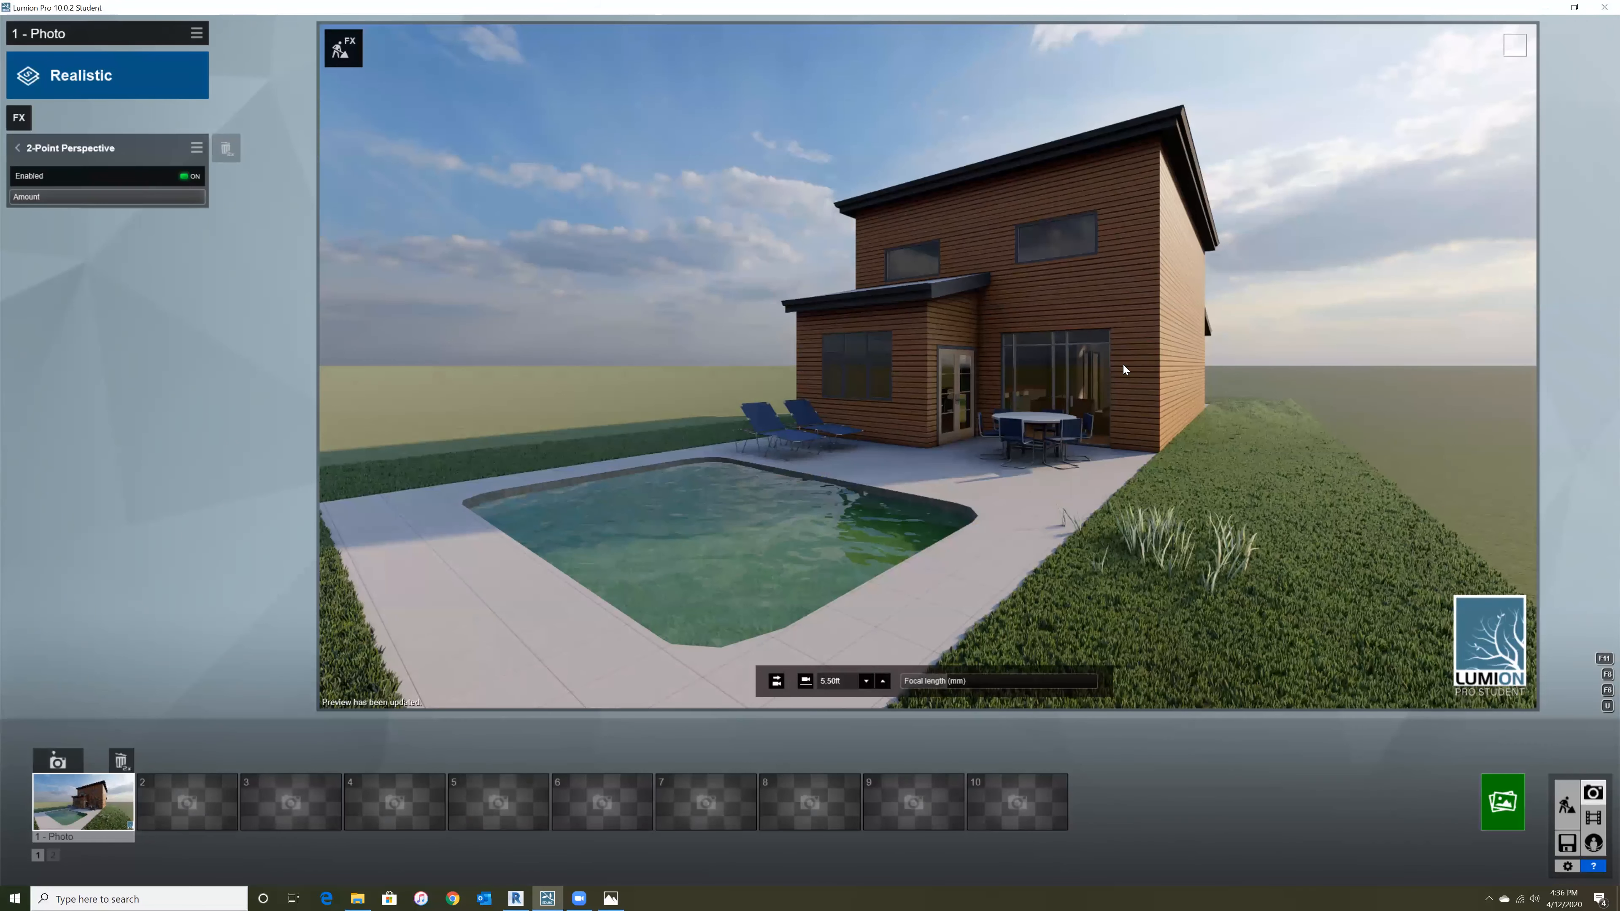
{"action": "left_click", "coordinate": [18, 150]}
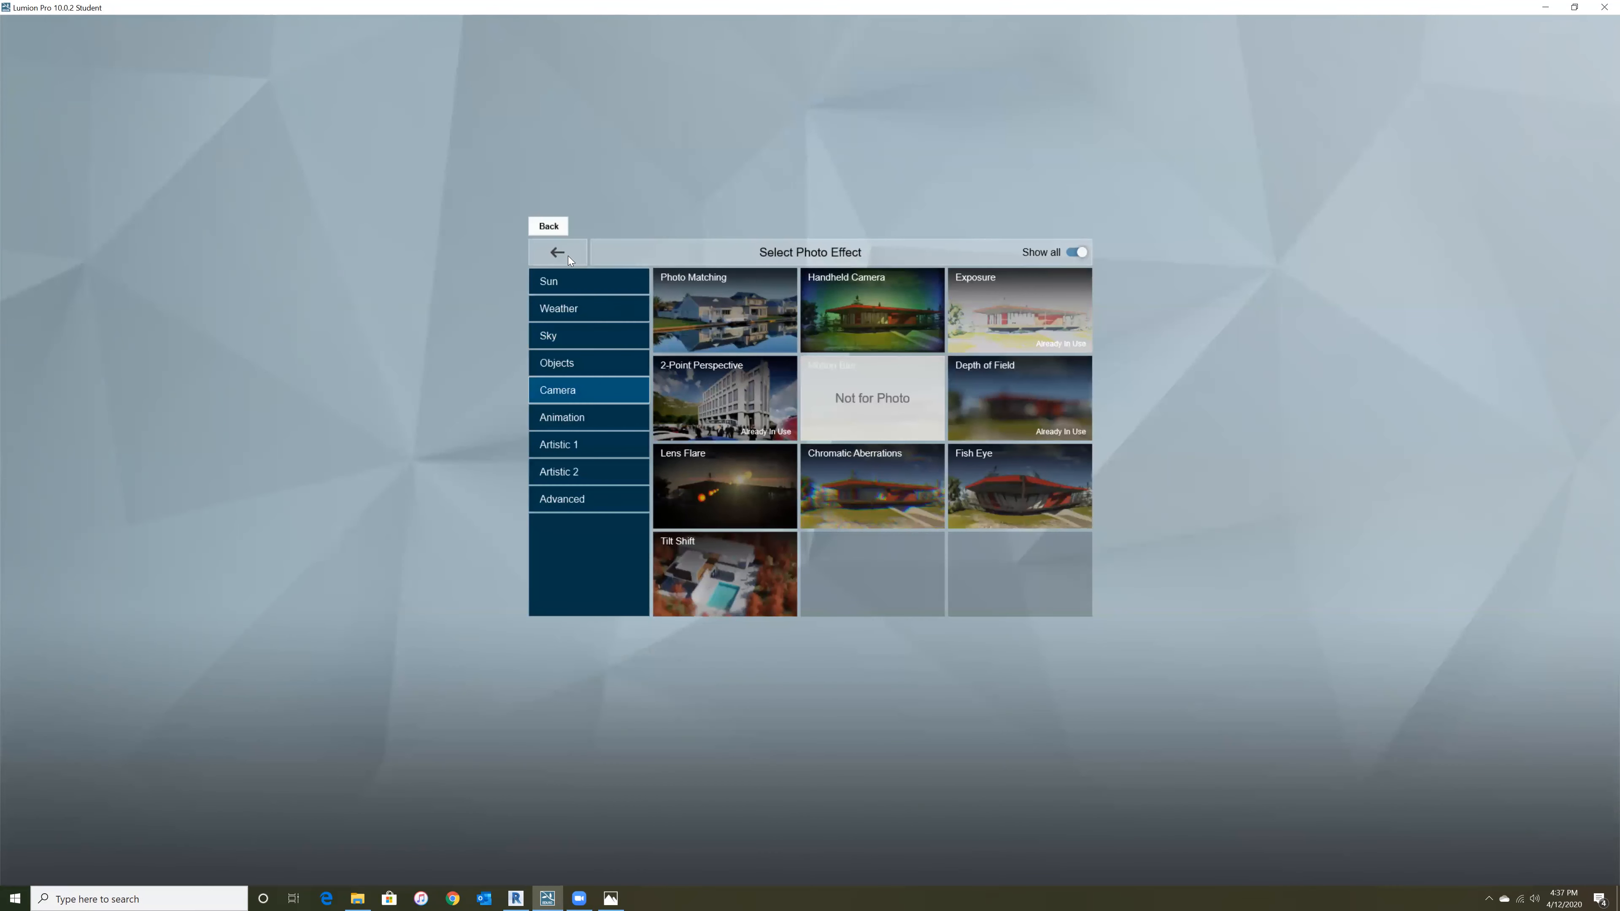
{"action": "left_click", "coordinate": [568, 256]}
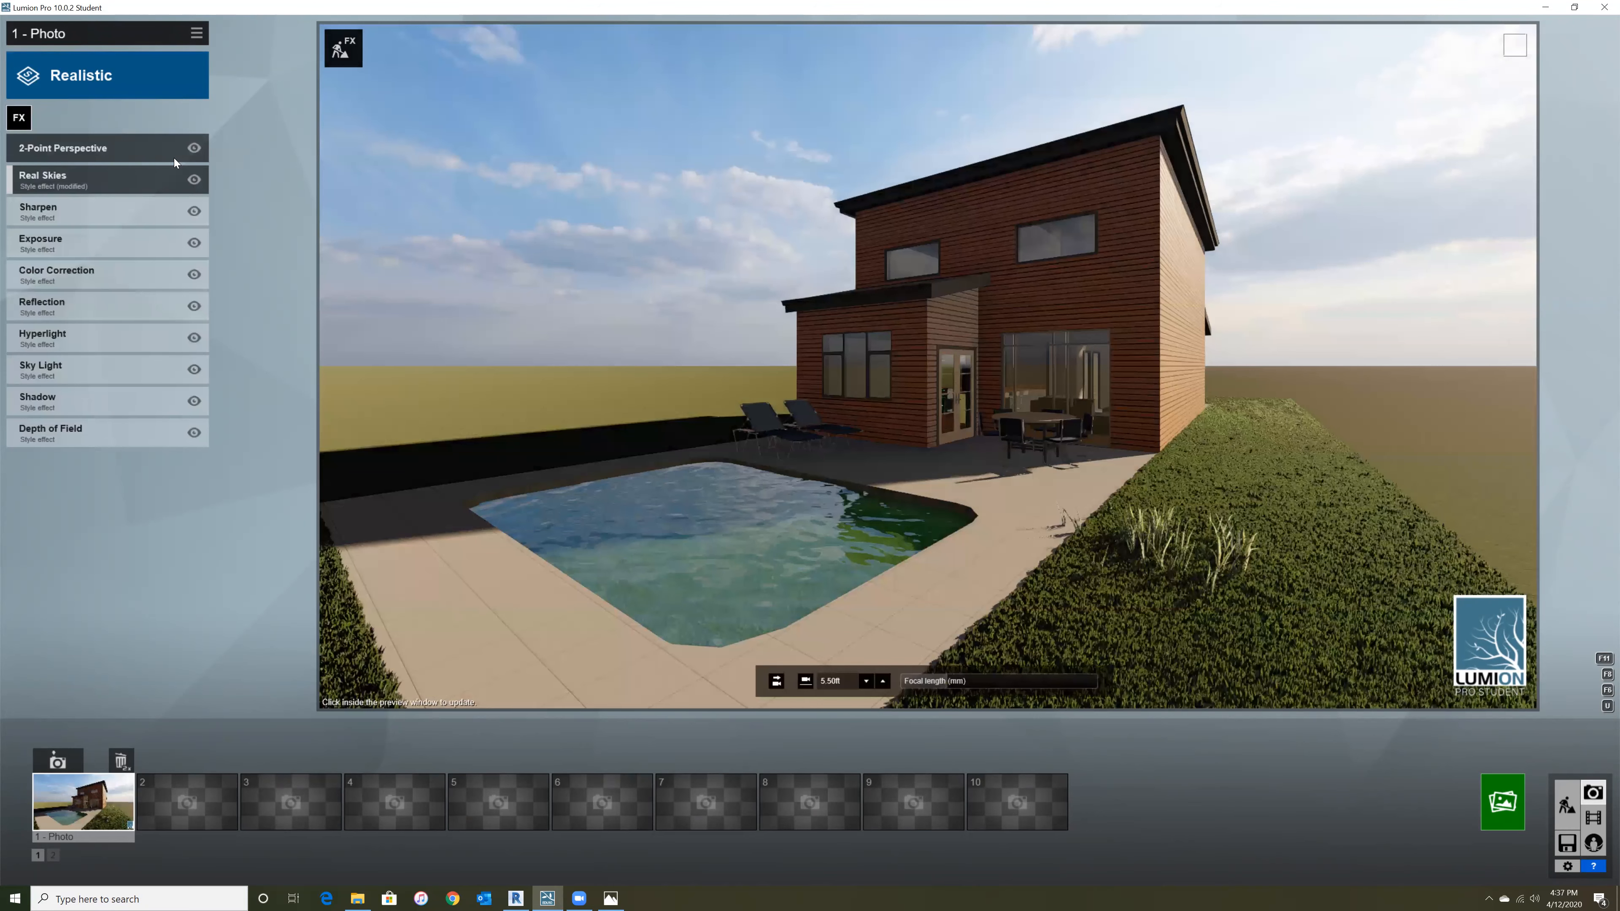
- Try the God Rays sun effect on the photo with its decay and length reduced
{"action": "left_click", "coordinate": [30, 120]}
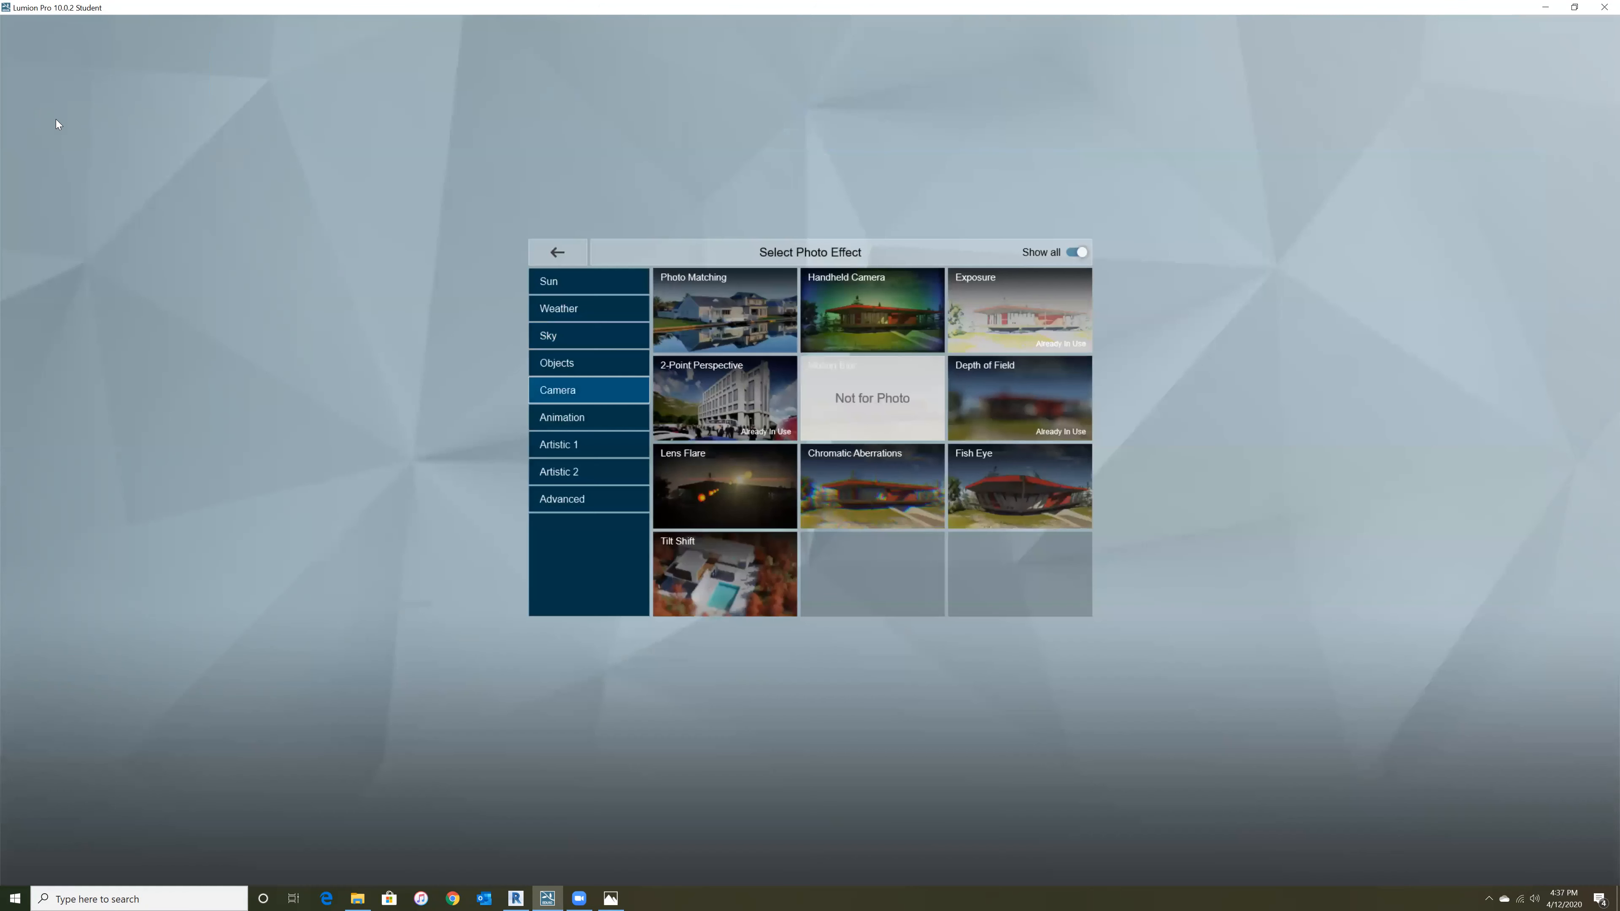
{"action": "left_click", "coordinate": [566, 280]}
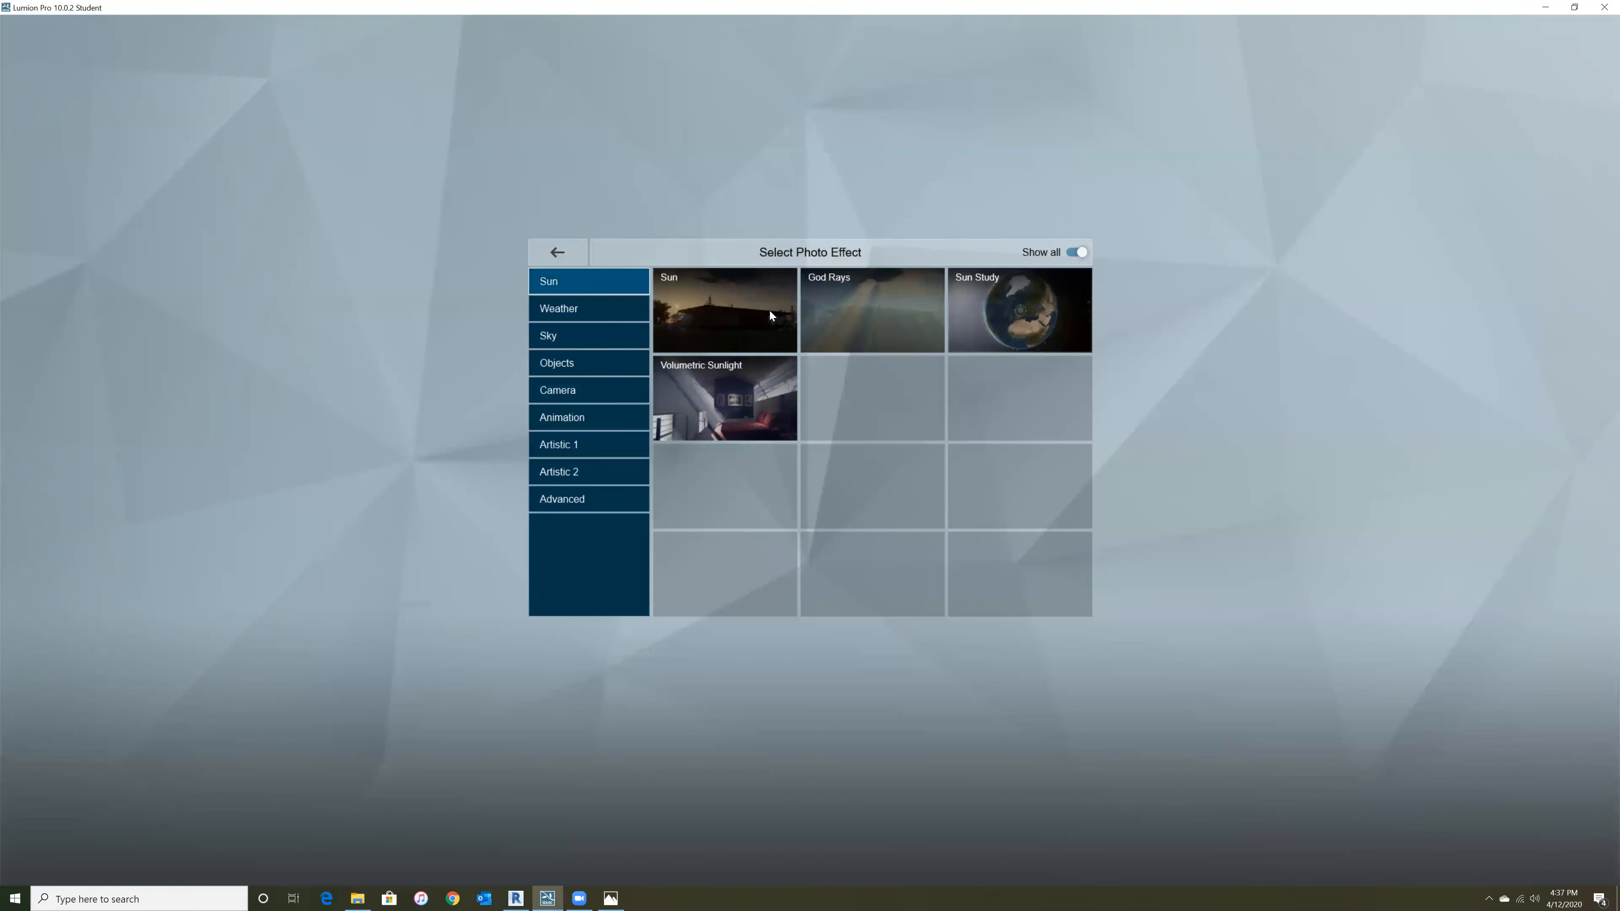
{"action": "left_click", "coordinate": [881, 314]}
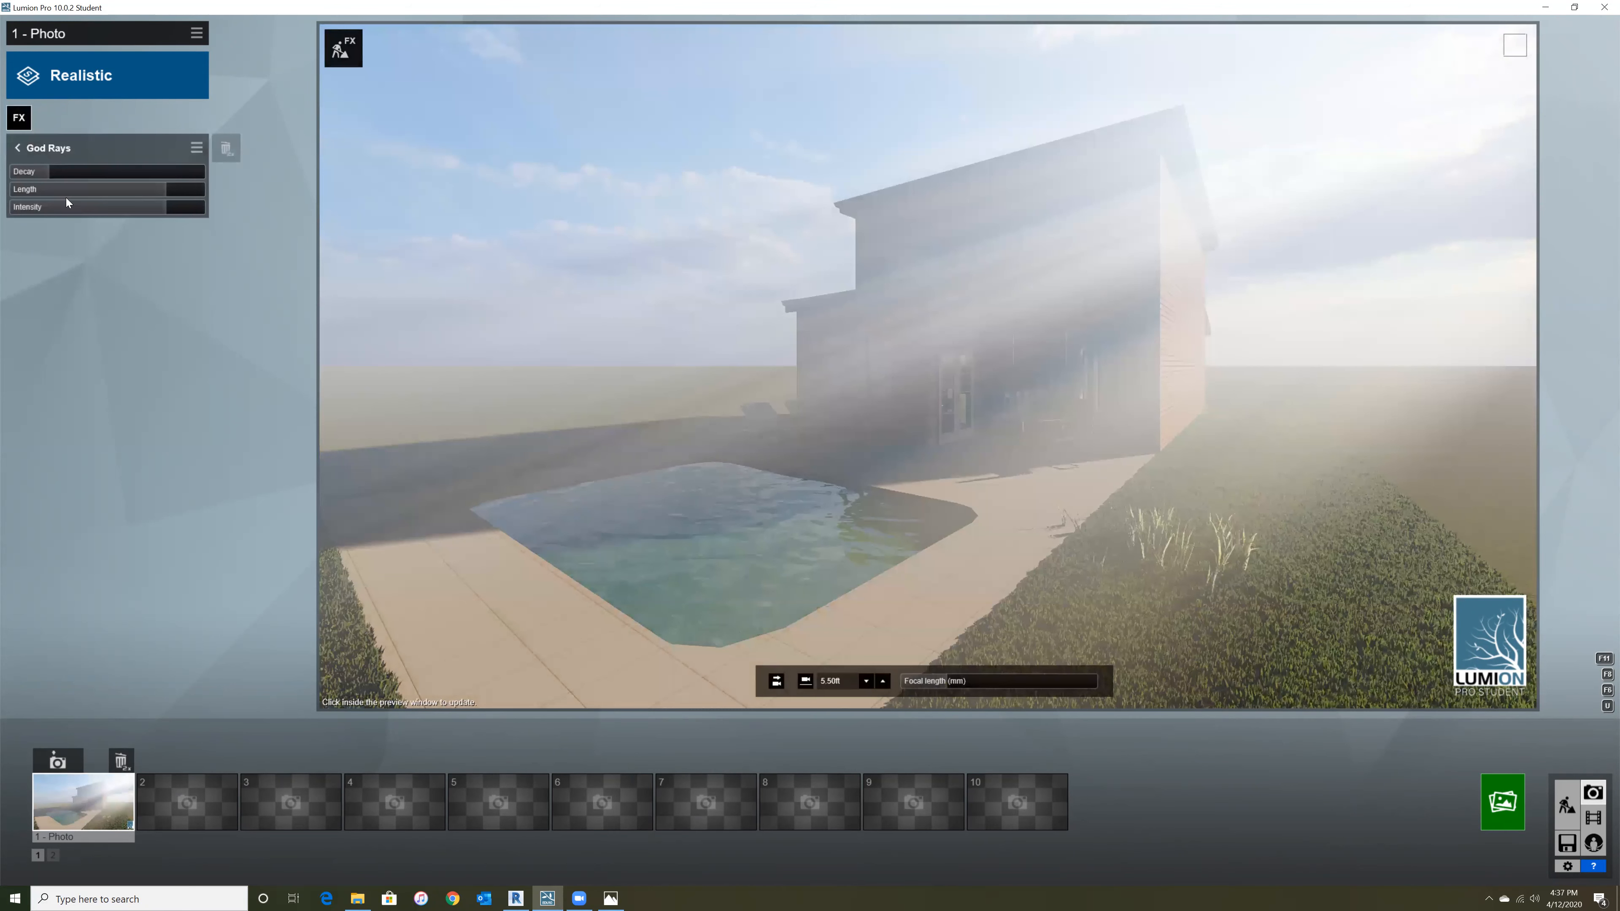
{"action": "mouse_move", "coordinate": [33, 173]}
{"action": "left_mouse_down"}
{"action": "mouse_move", "coordinate": [110, 176]}
{"action": "mouse_move", "coordinate": [40, 189]}
{"action": "left_mouse_up"}
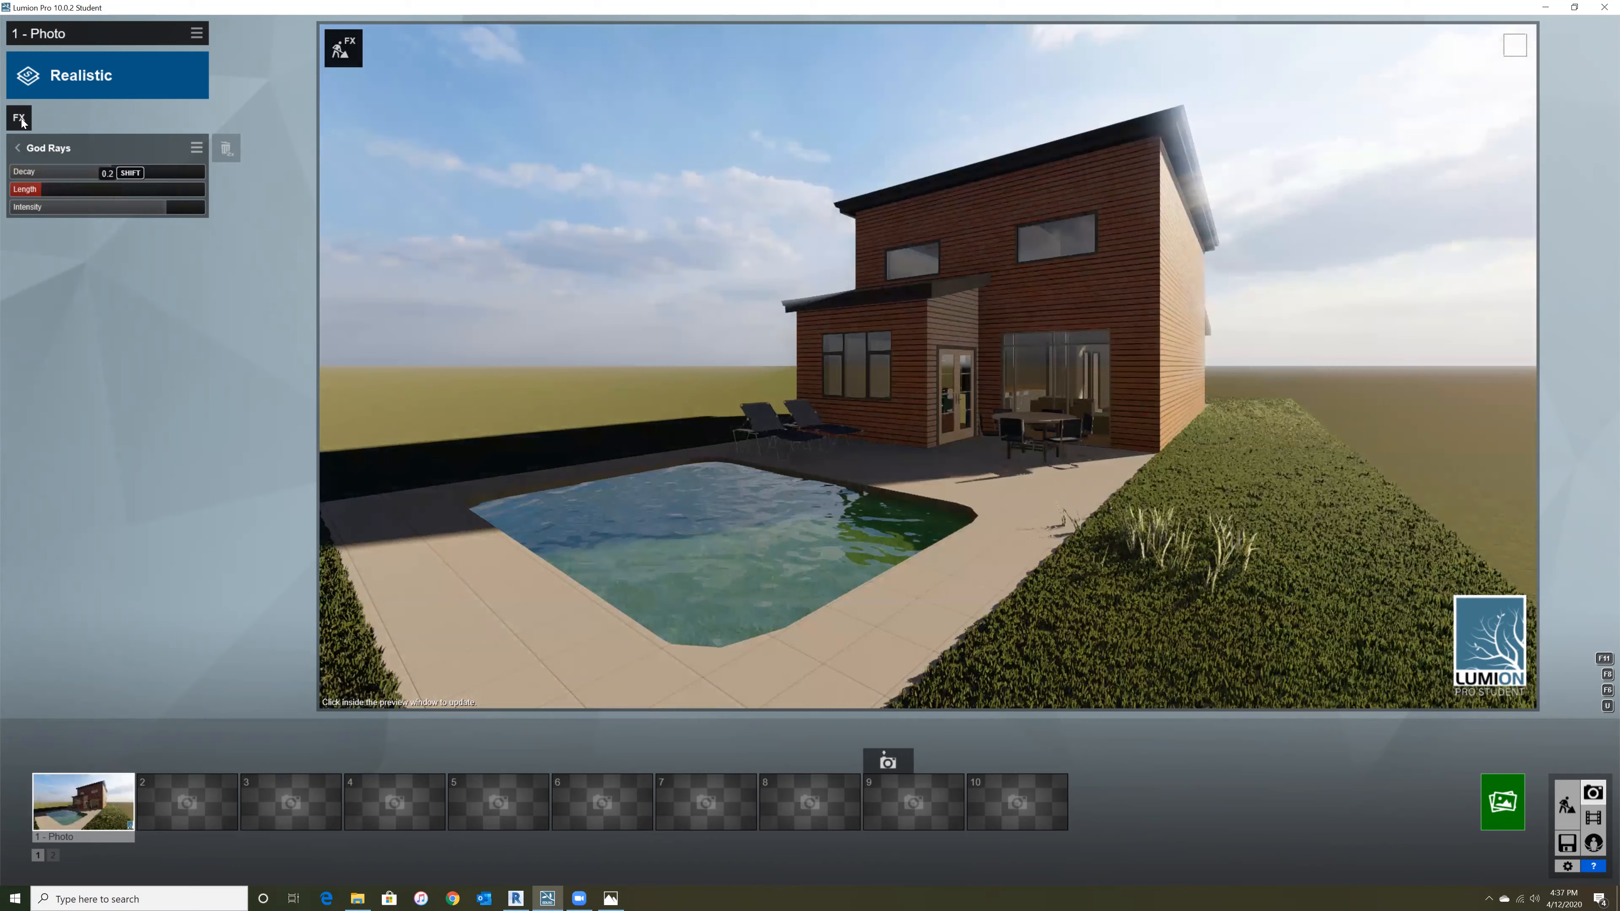
- Look through the Artistic and Advanced photo effects and try Styrofoam on the photo
{"action": "left_click", "coordinate": [19, 118]}
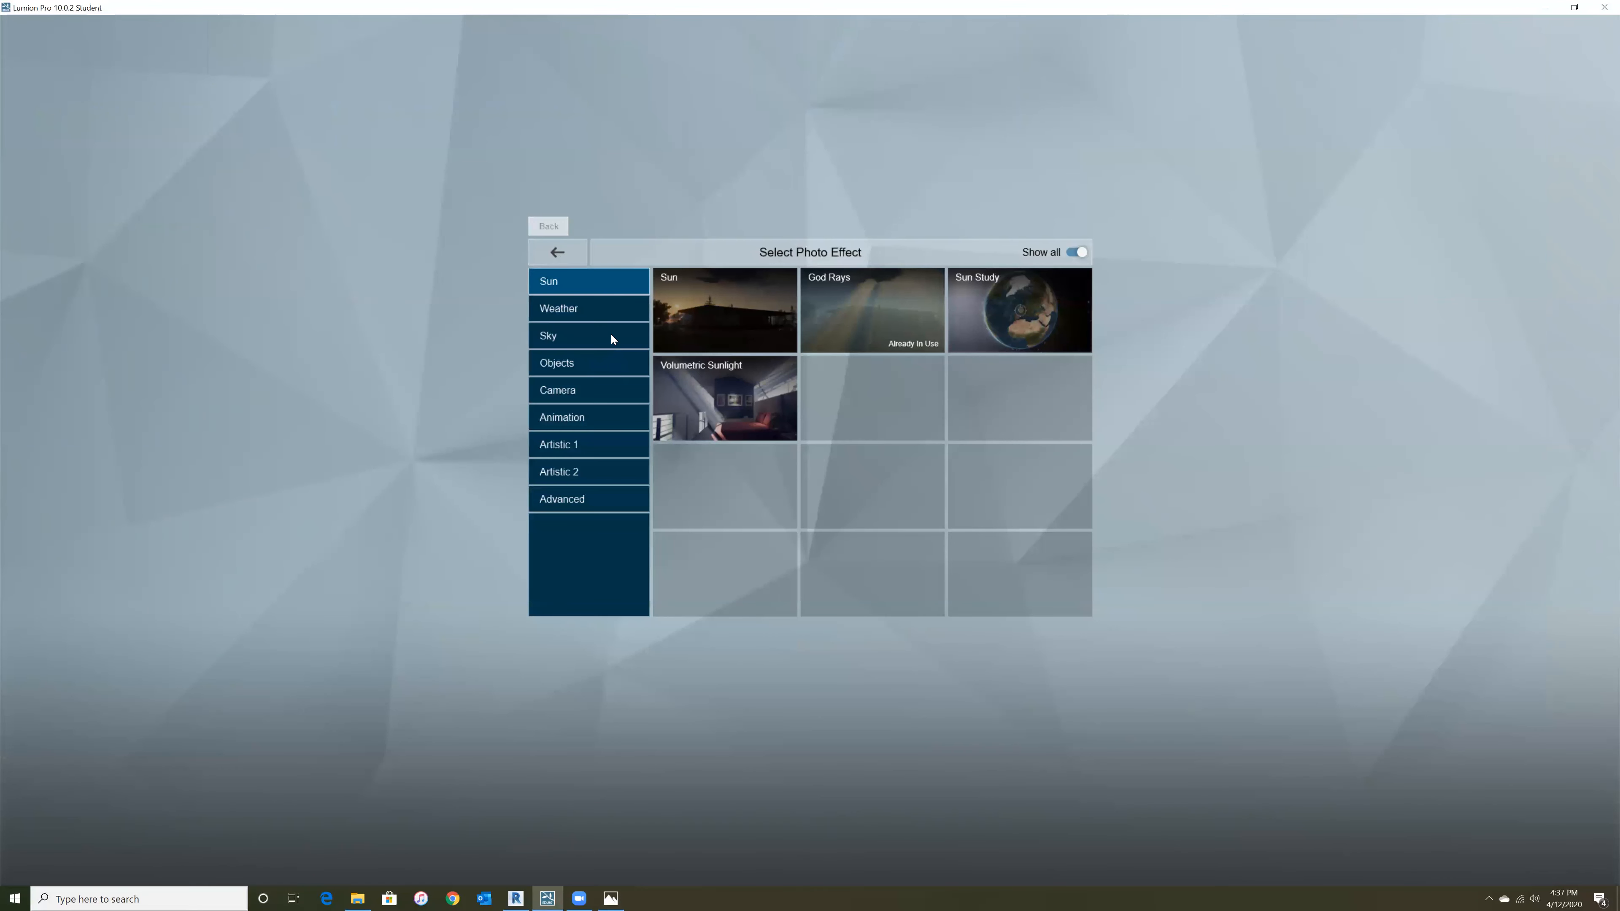
{"action": "left_click", "coordinate": [576, 445]}
{"action": "left_click", "coordinate": [572, 501]}
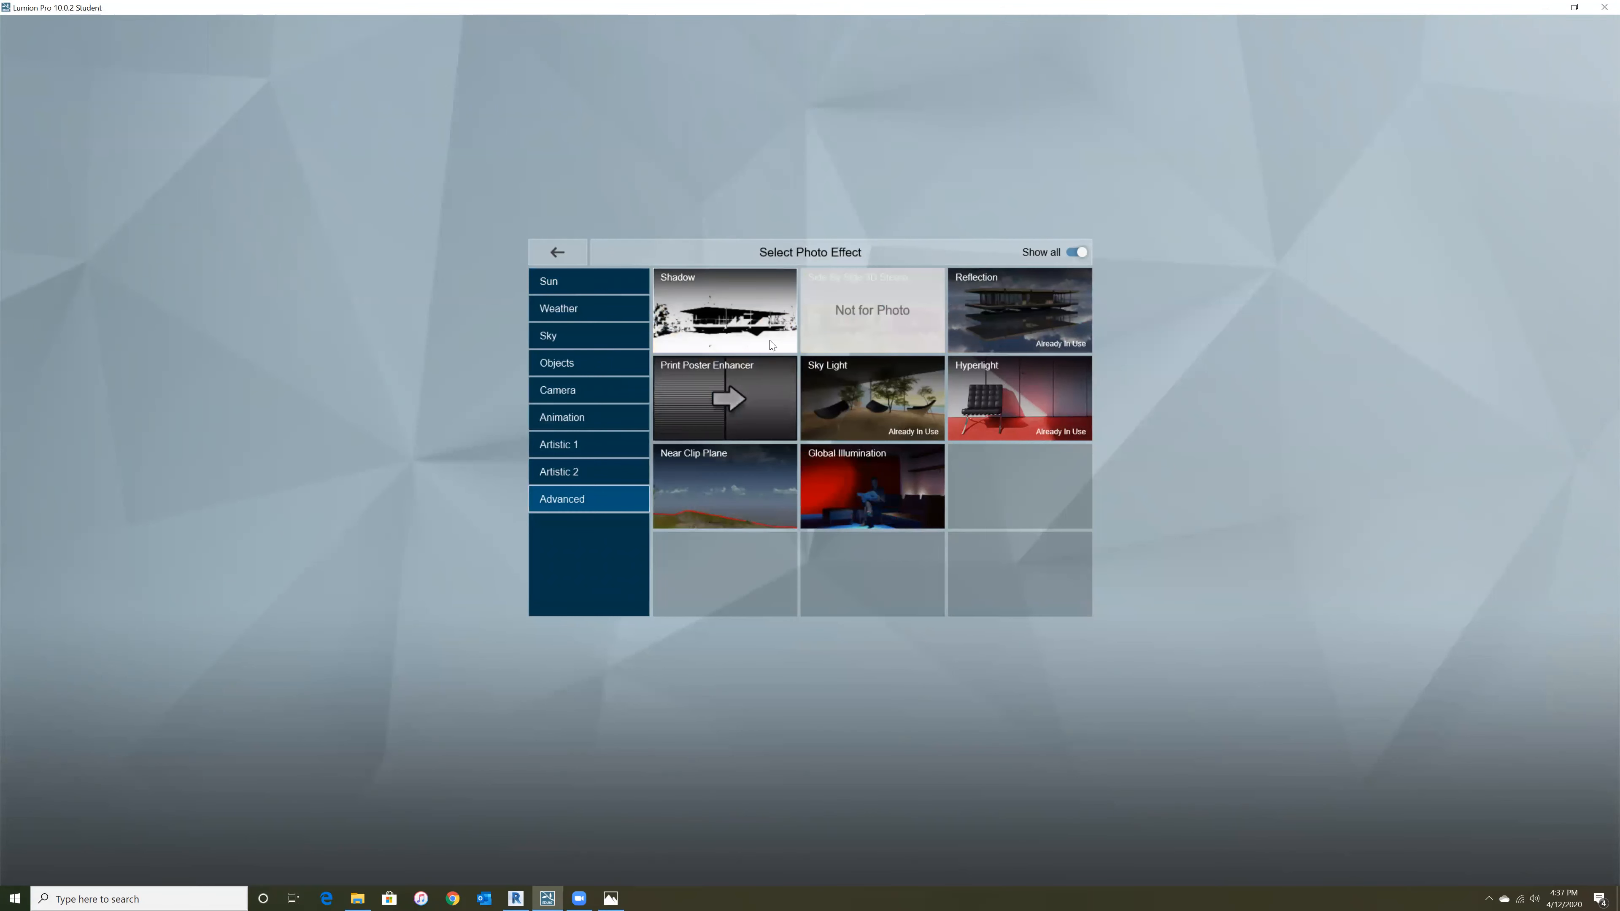
{"action": "left_click", "coordinate": [580, 474]}
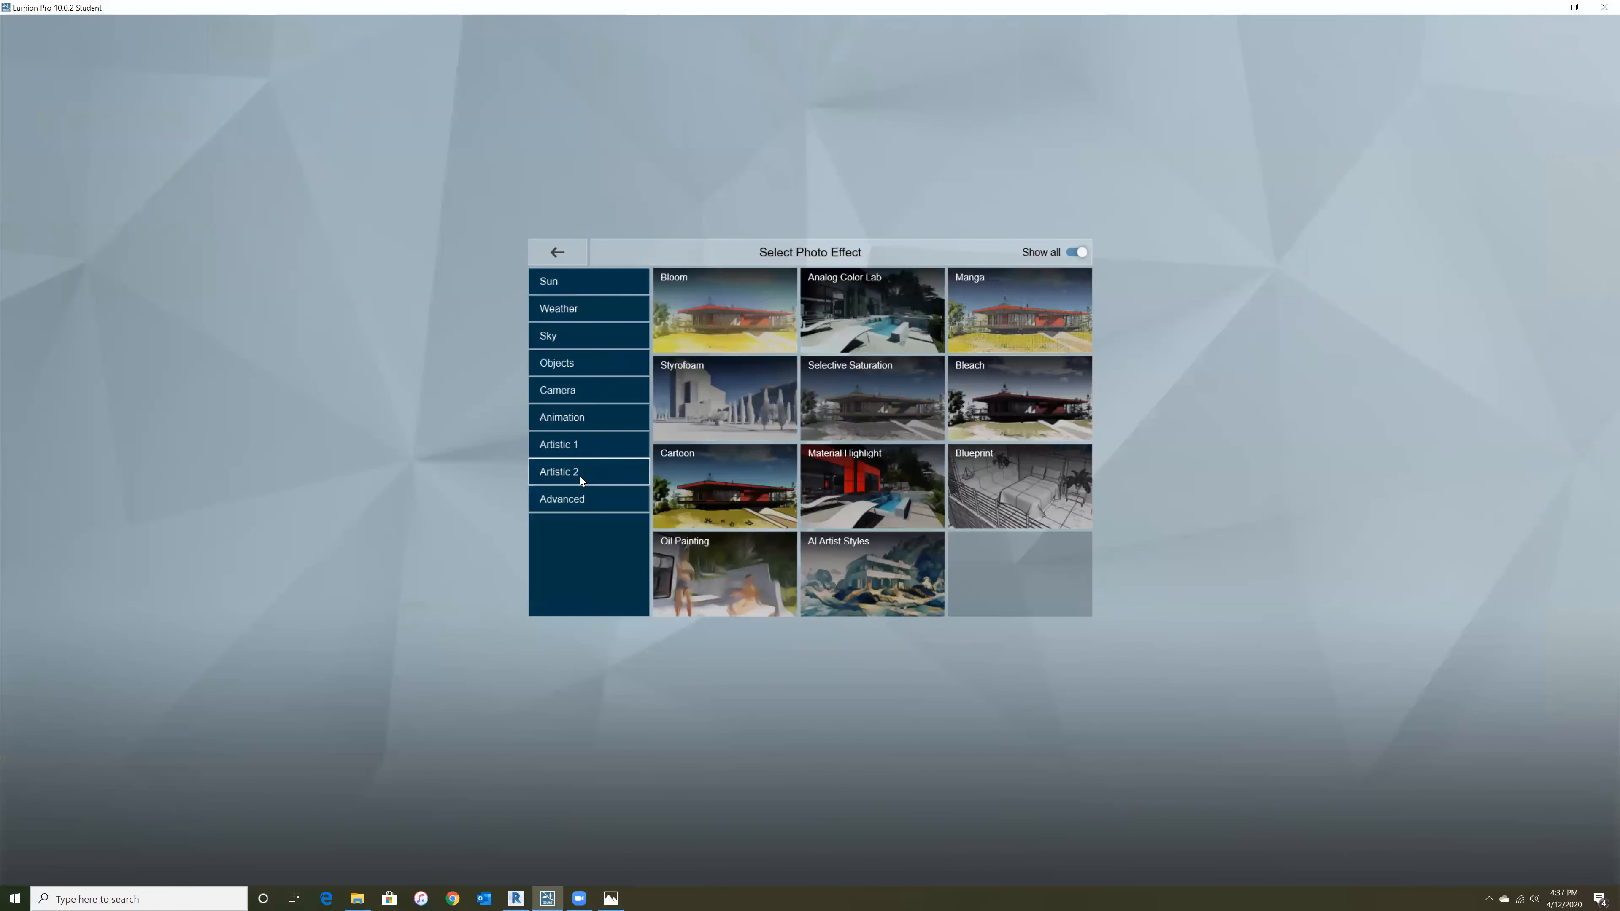
{"action": "left_click", "coordinate": [716, 399]}
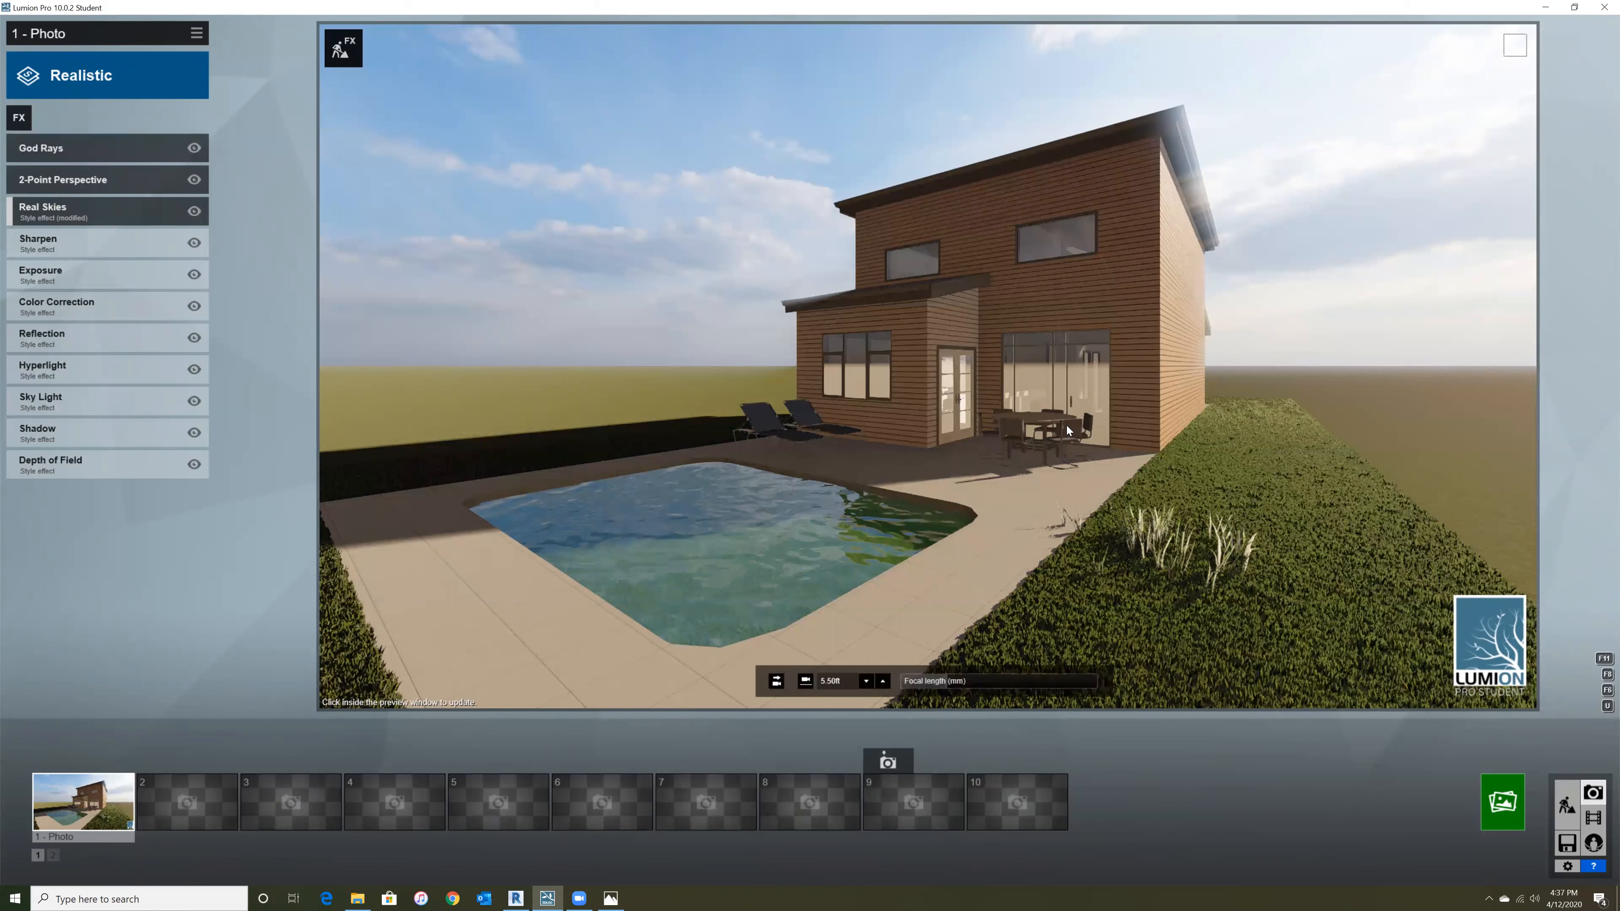
{"action": "left_click", "coordinate": [1503, 800]}
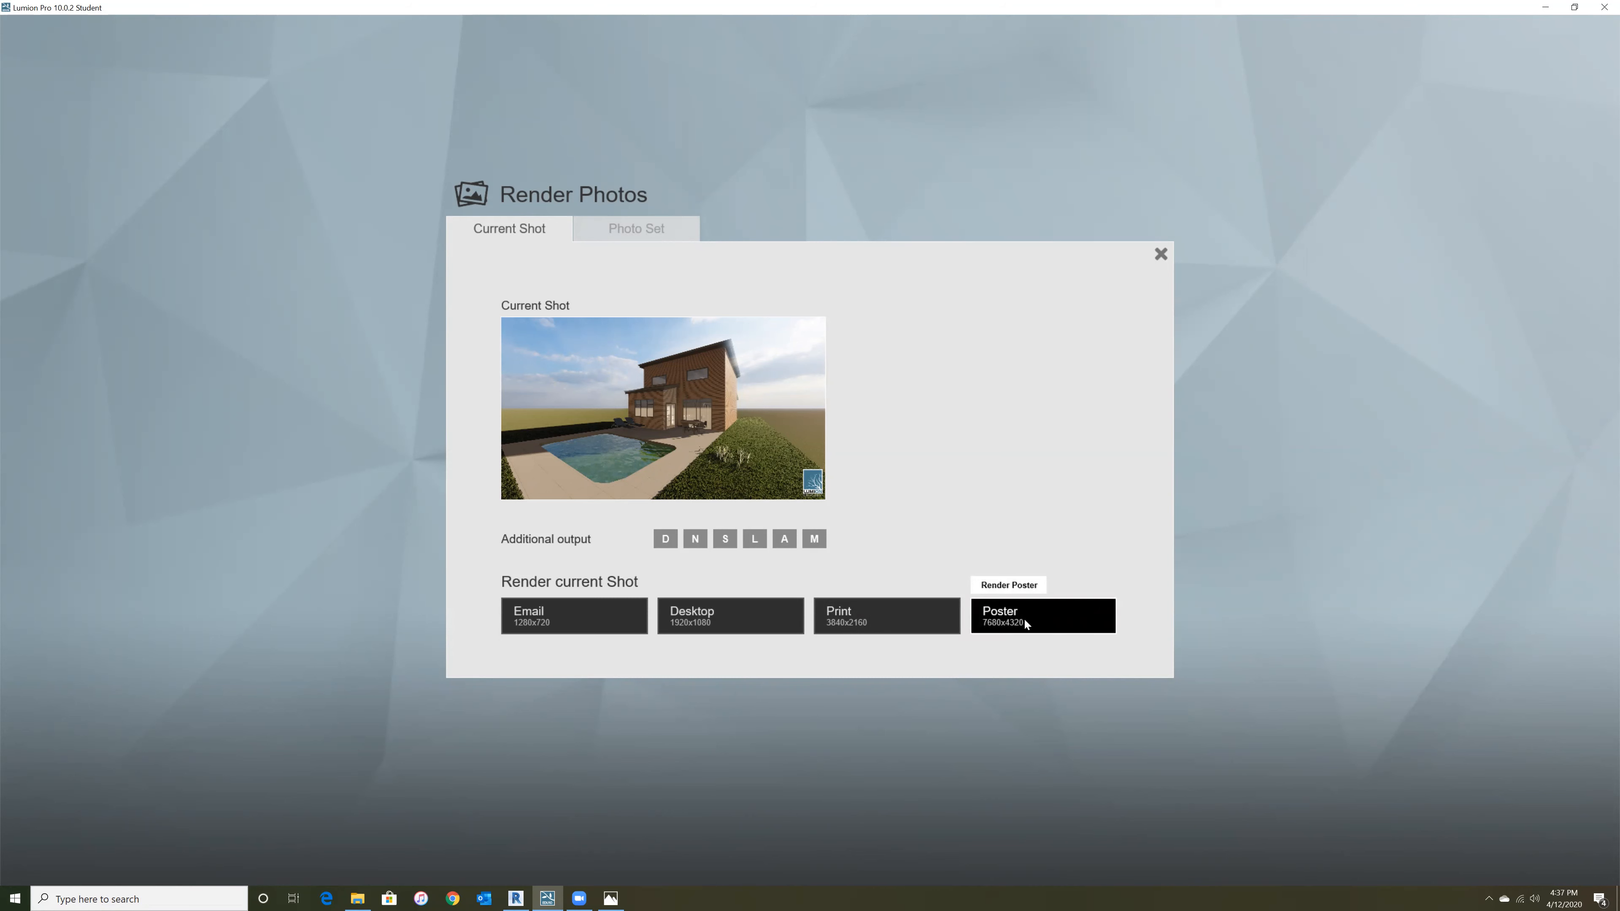
{"action": "left_click", "coordinate": [854, 619]}
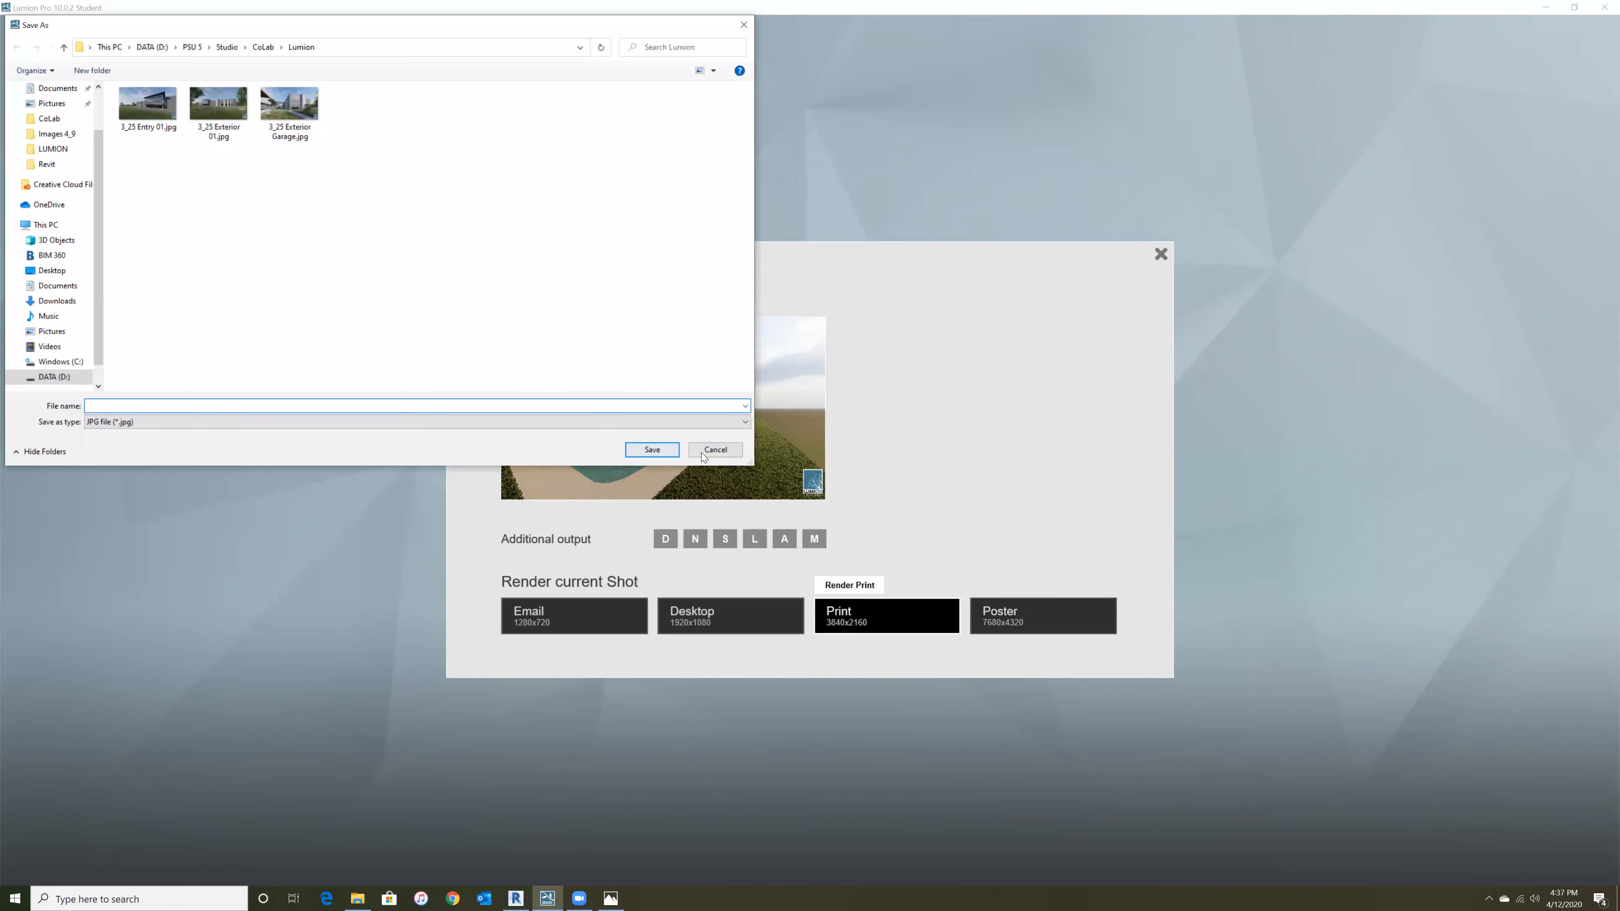
{"action": "left_click", "coordinate": [703, 455]}
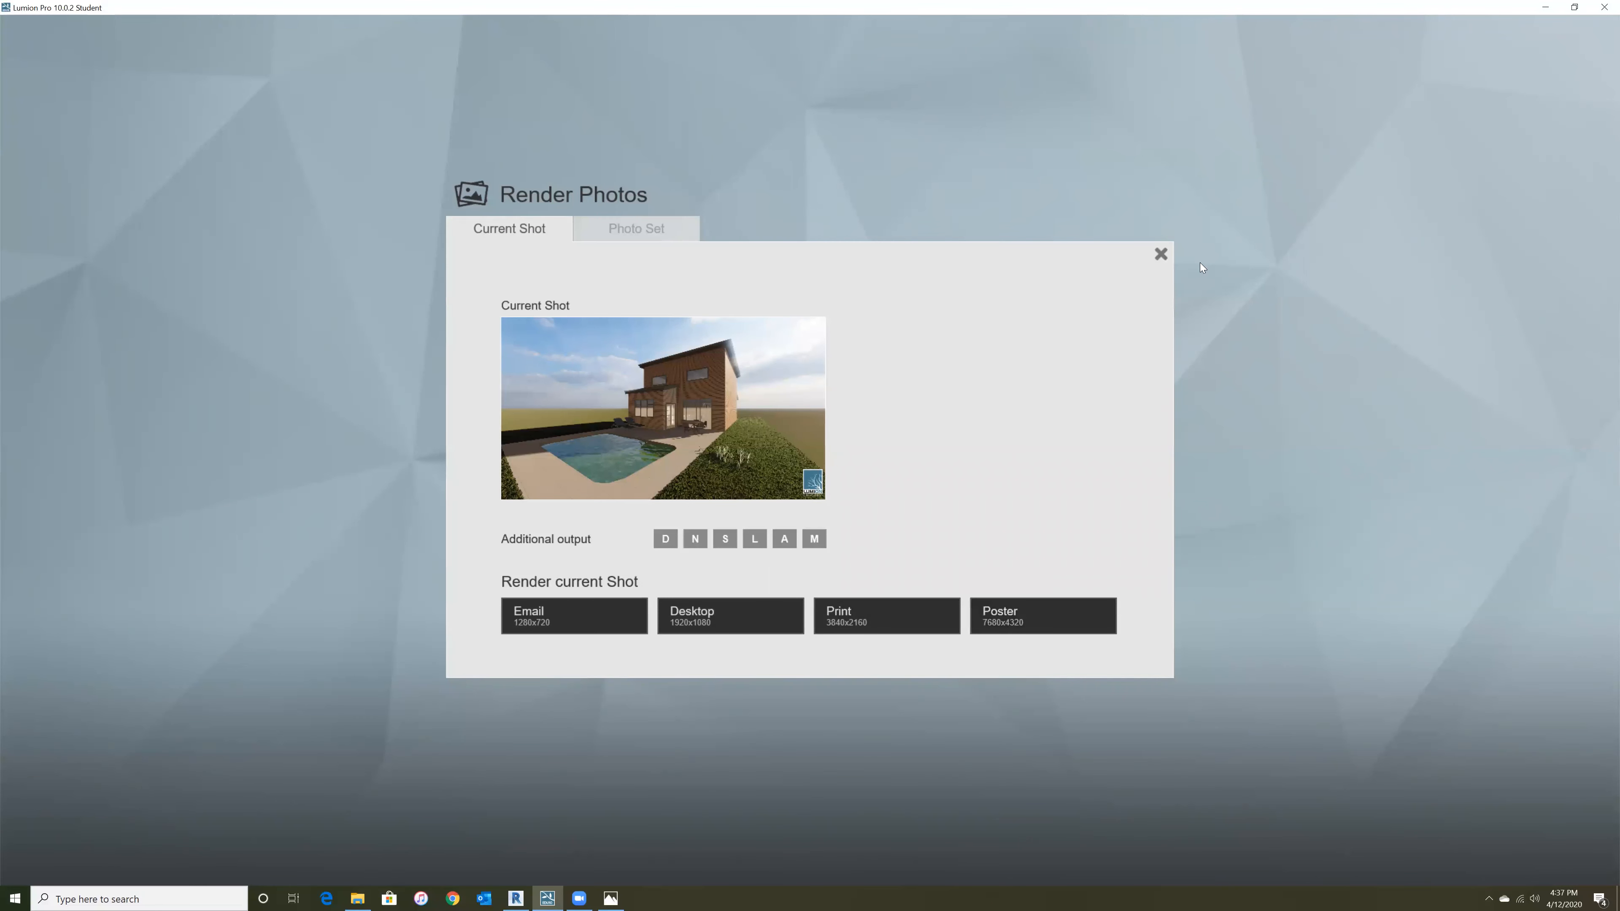
{"action": "left_click", "coordinate": [1160, 255]}
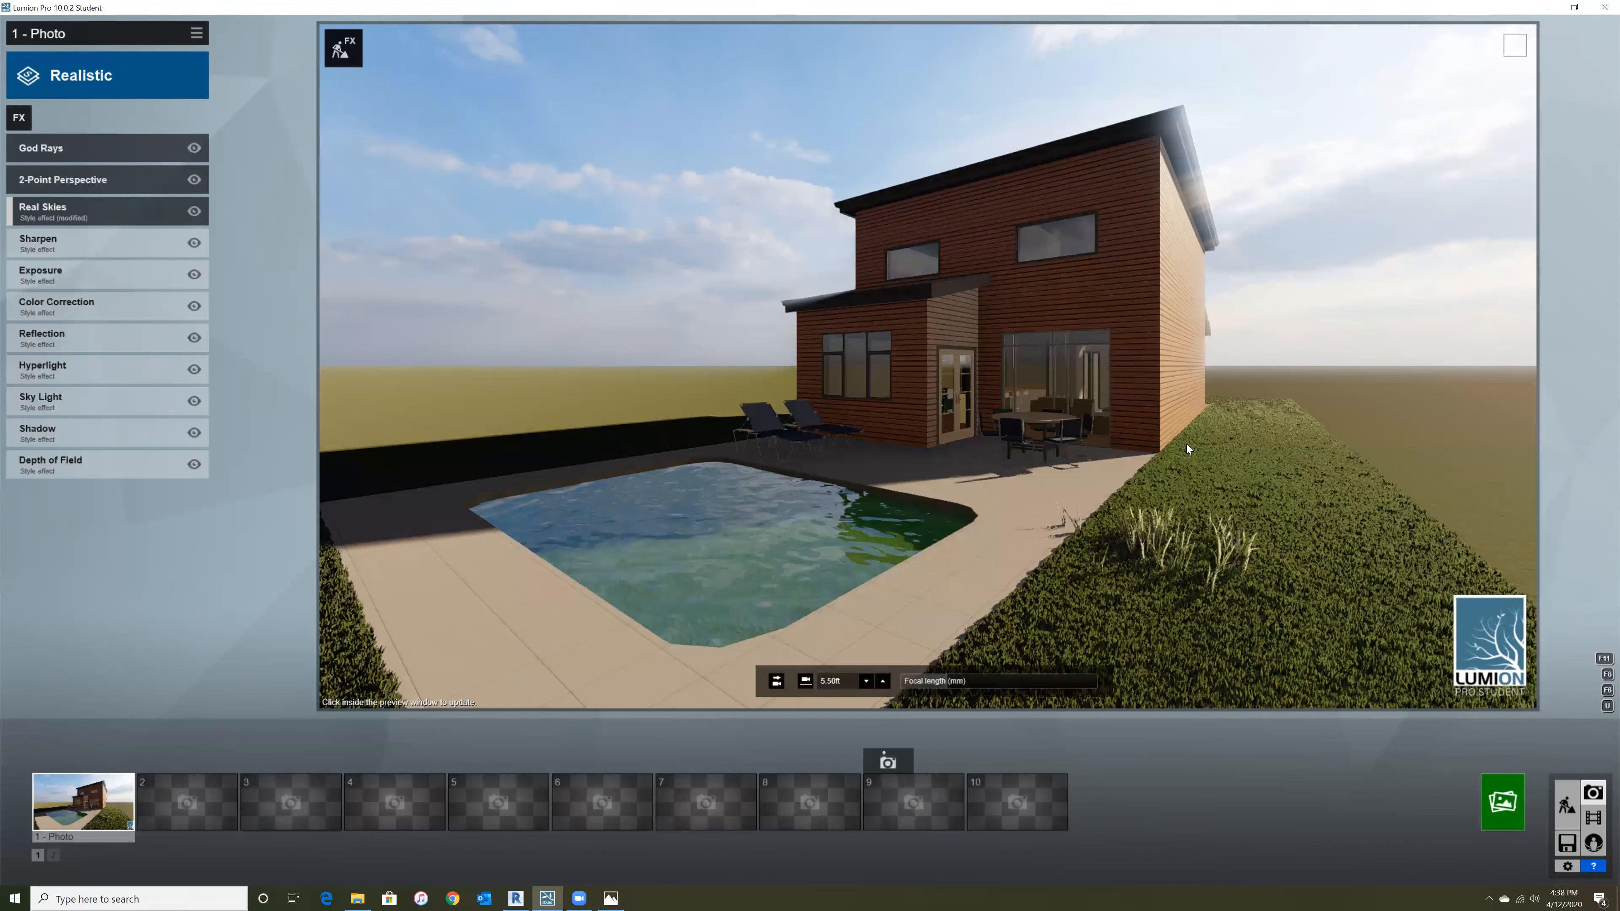
- Return to Build mode and place three AmericanBeech M4 HQ trees, one on the lawn beside the house and two beyond the pool
{"action": "left_click", "coordinate": [1566, 805]}
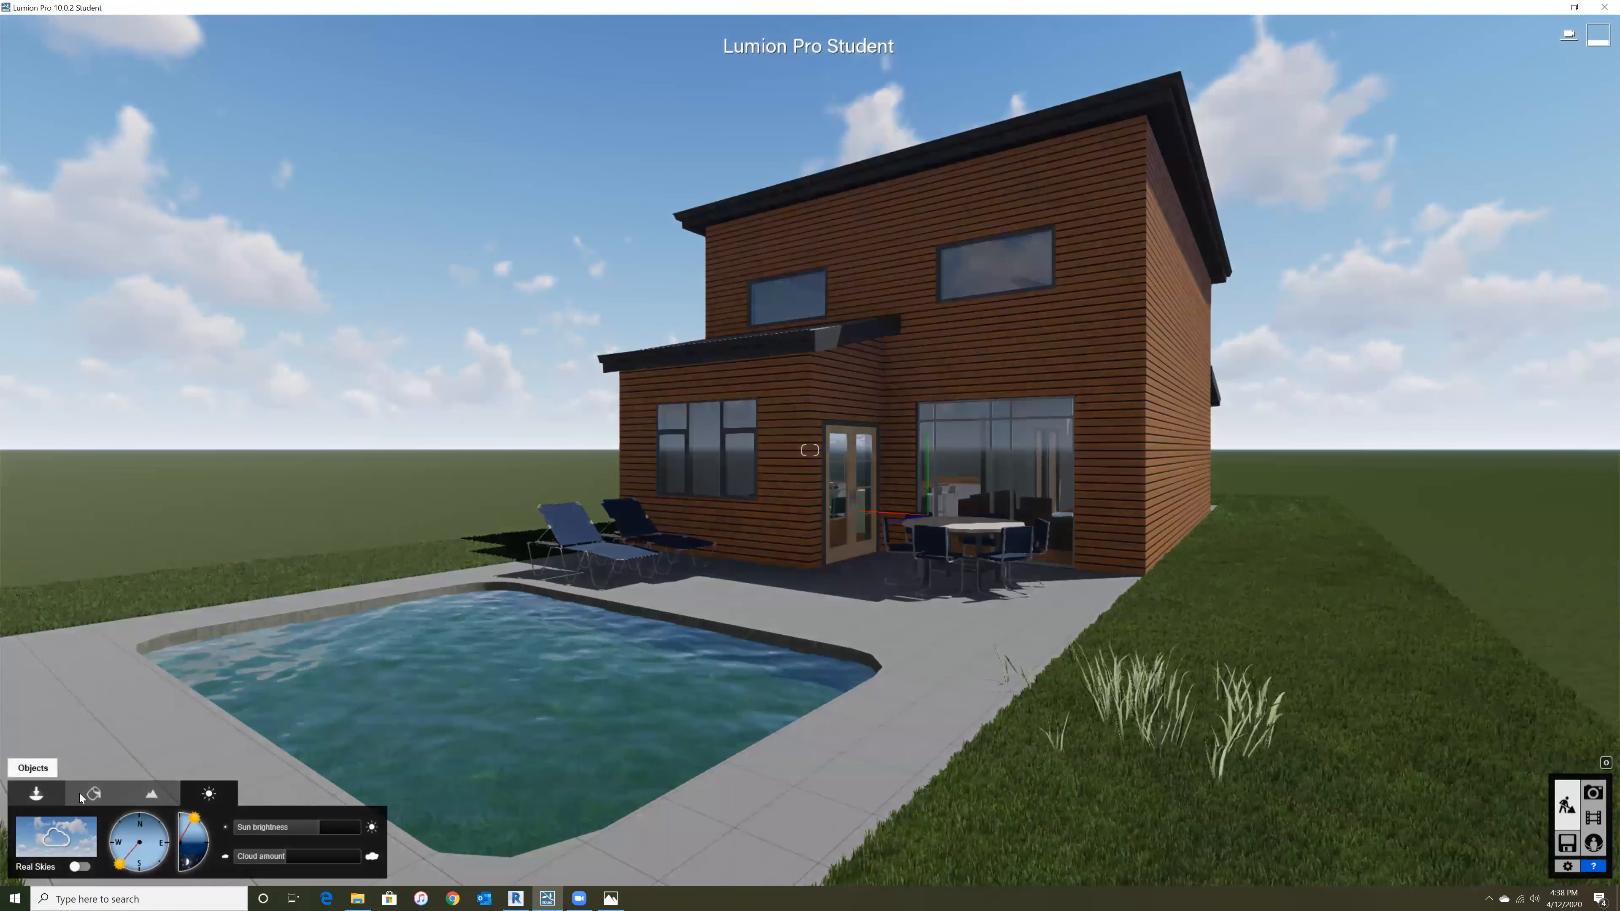
{"action": "left_click", "coordinate": [38, 793]}
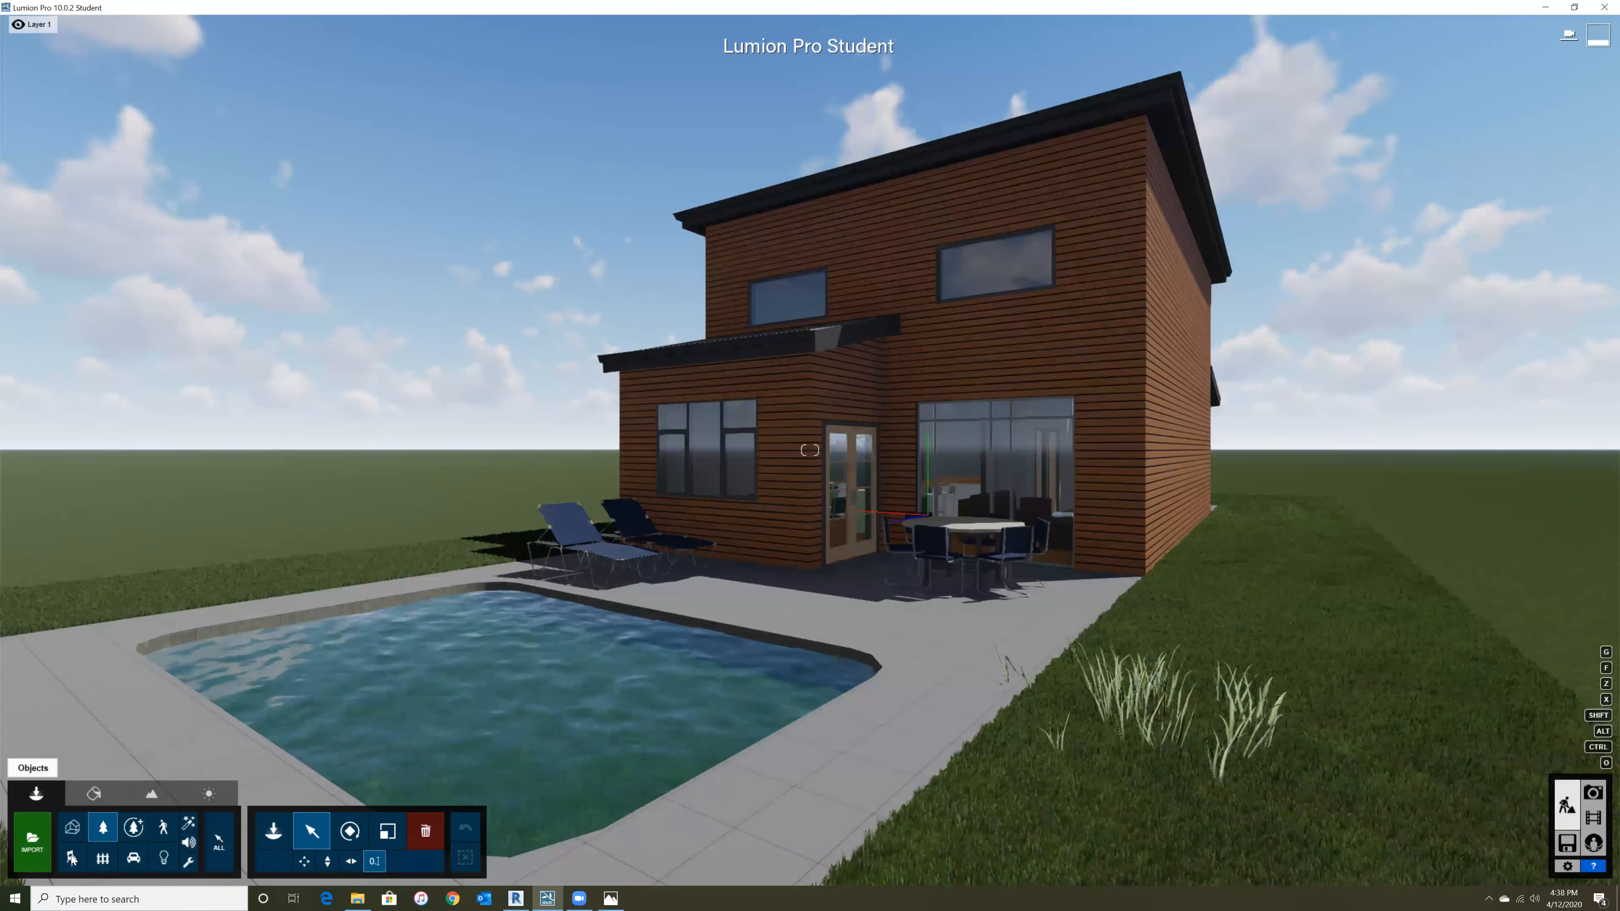
{"action": "left_click", "coordinate": [100, 862]}
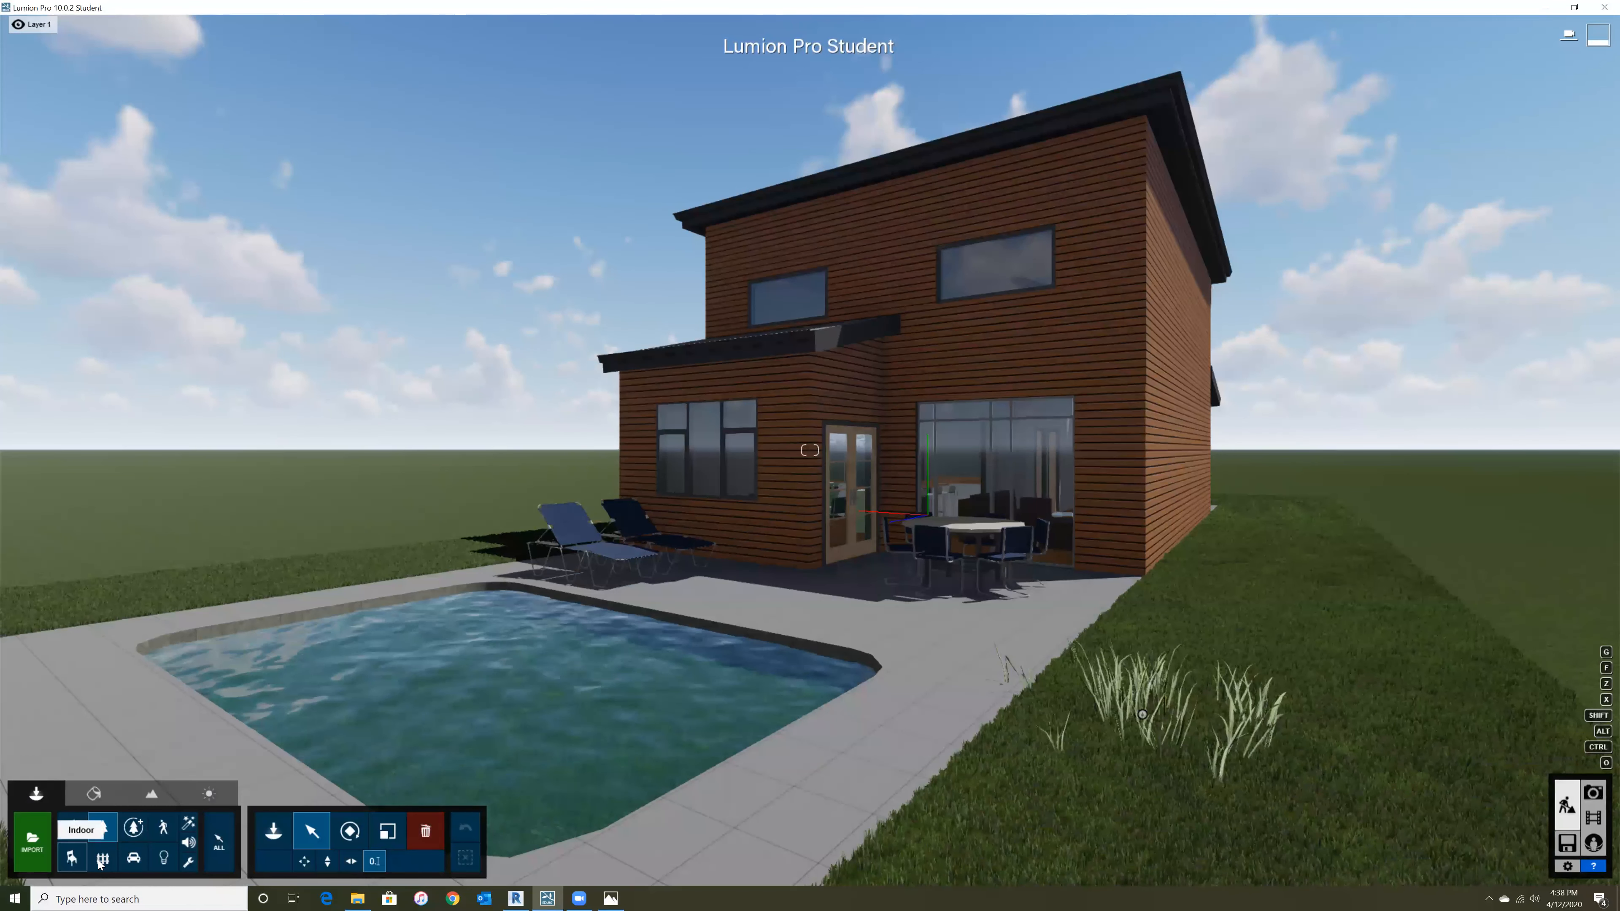
{"action": "left_click", "coordinate": [105, 831]}
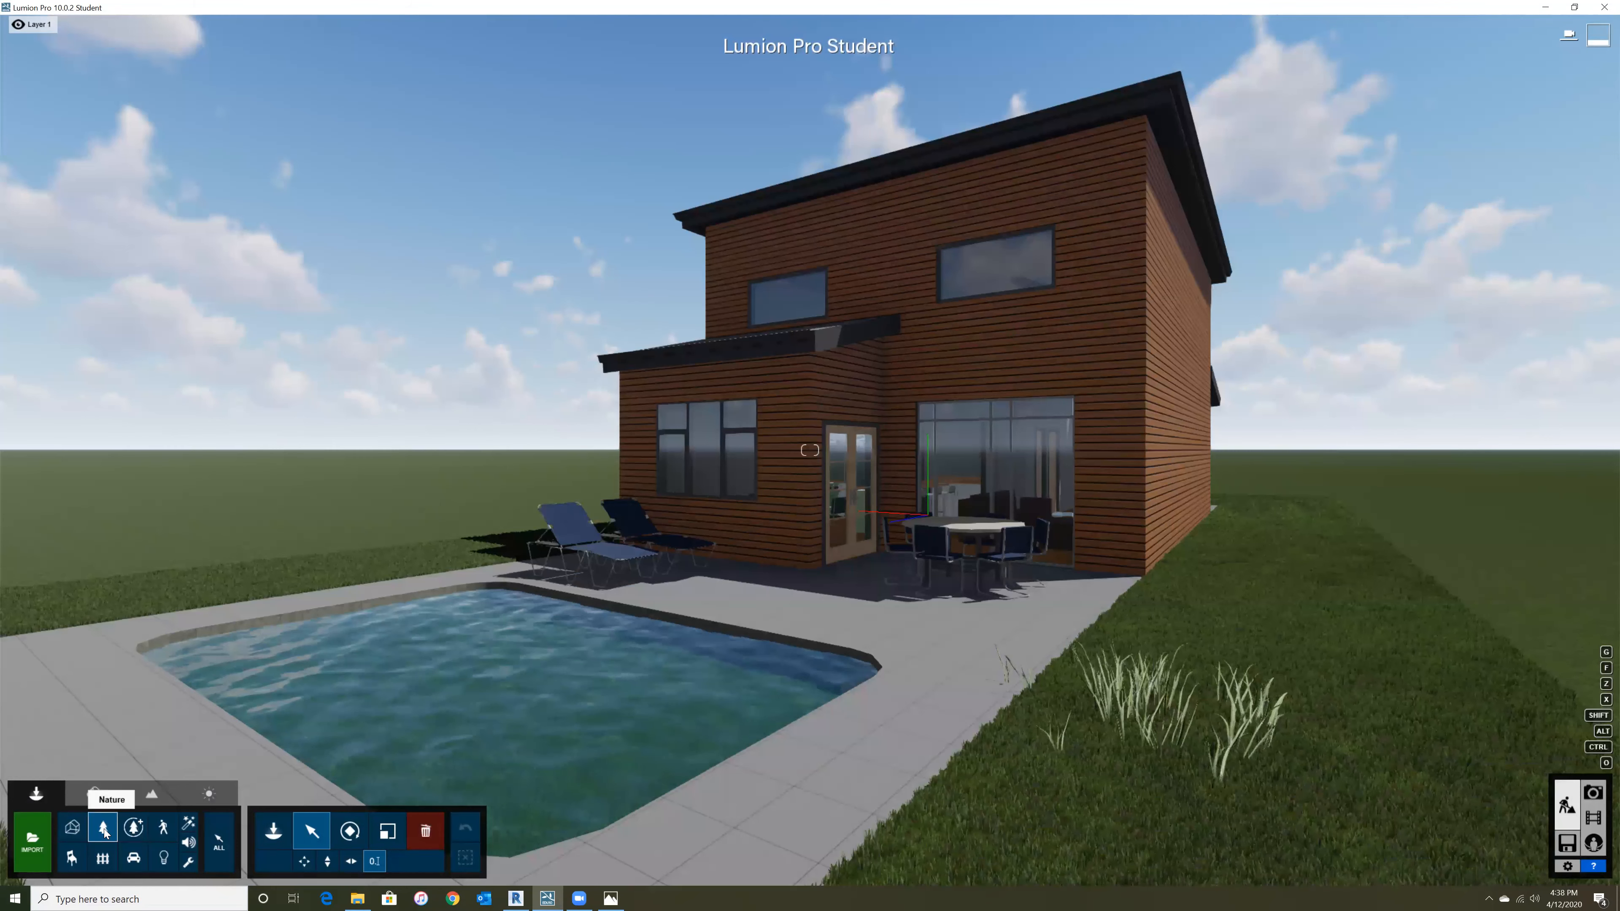
{"action": "left_click", "coordinate": [273, 831]}
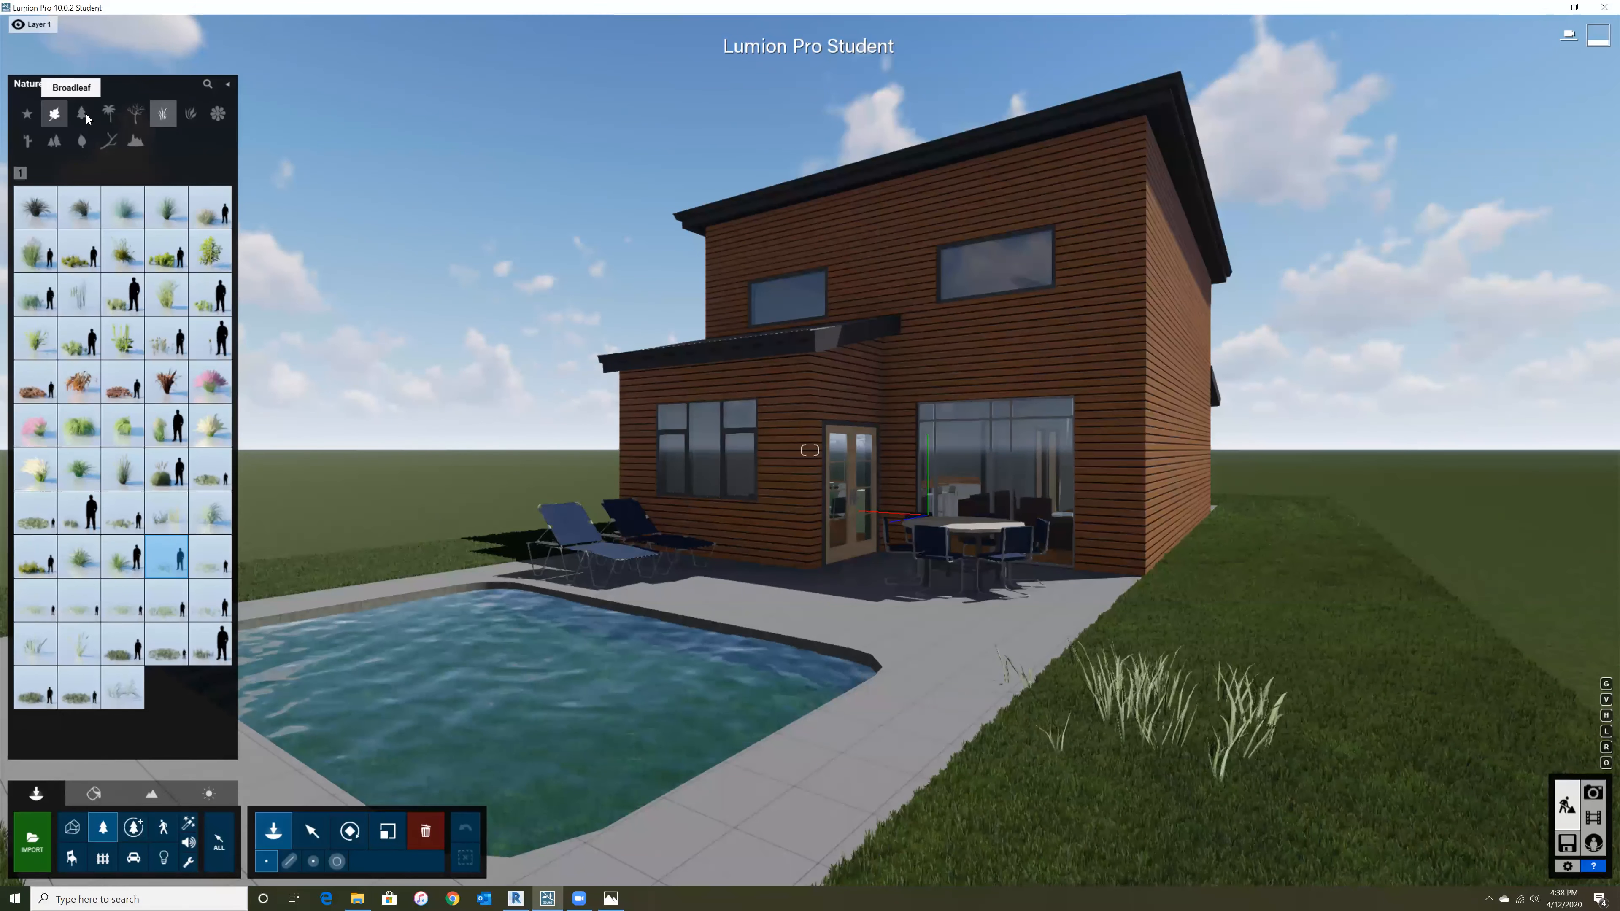
{"action": "left_click", "coordinate": [83, 115]}
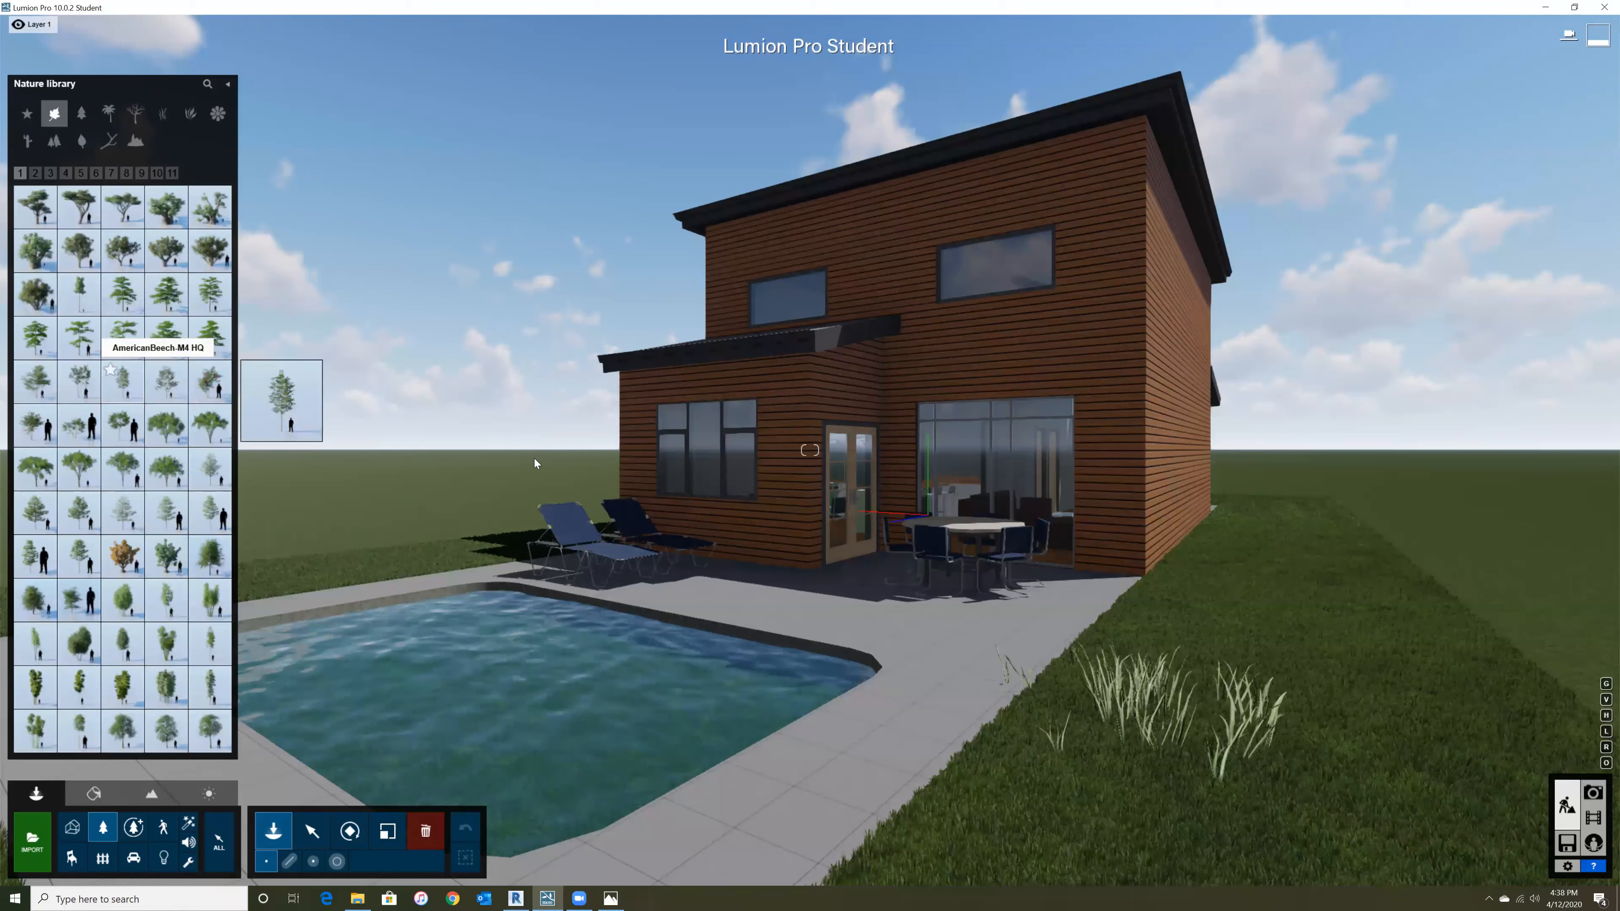
{"action": "left_click", "coordinate": [1330, 619]}
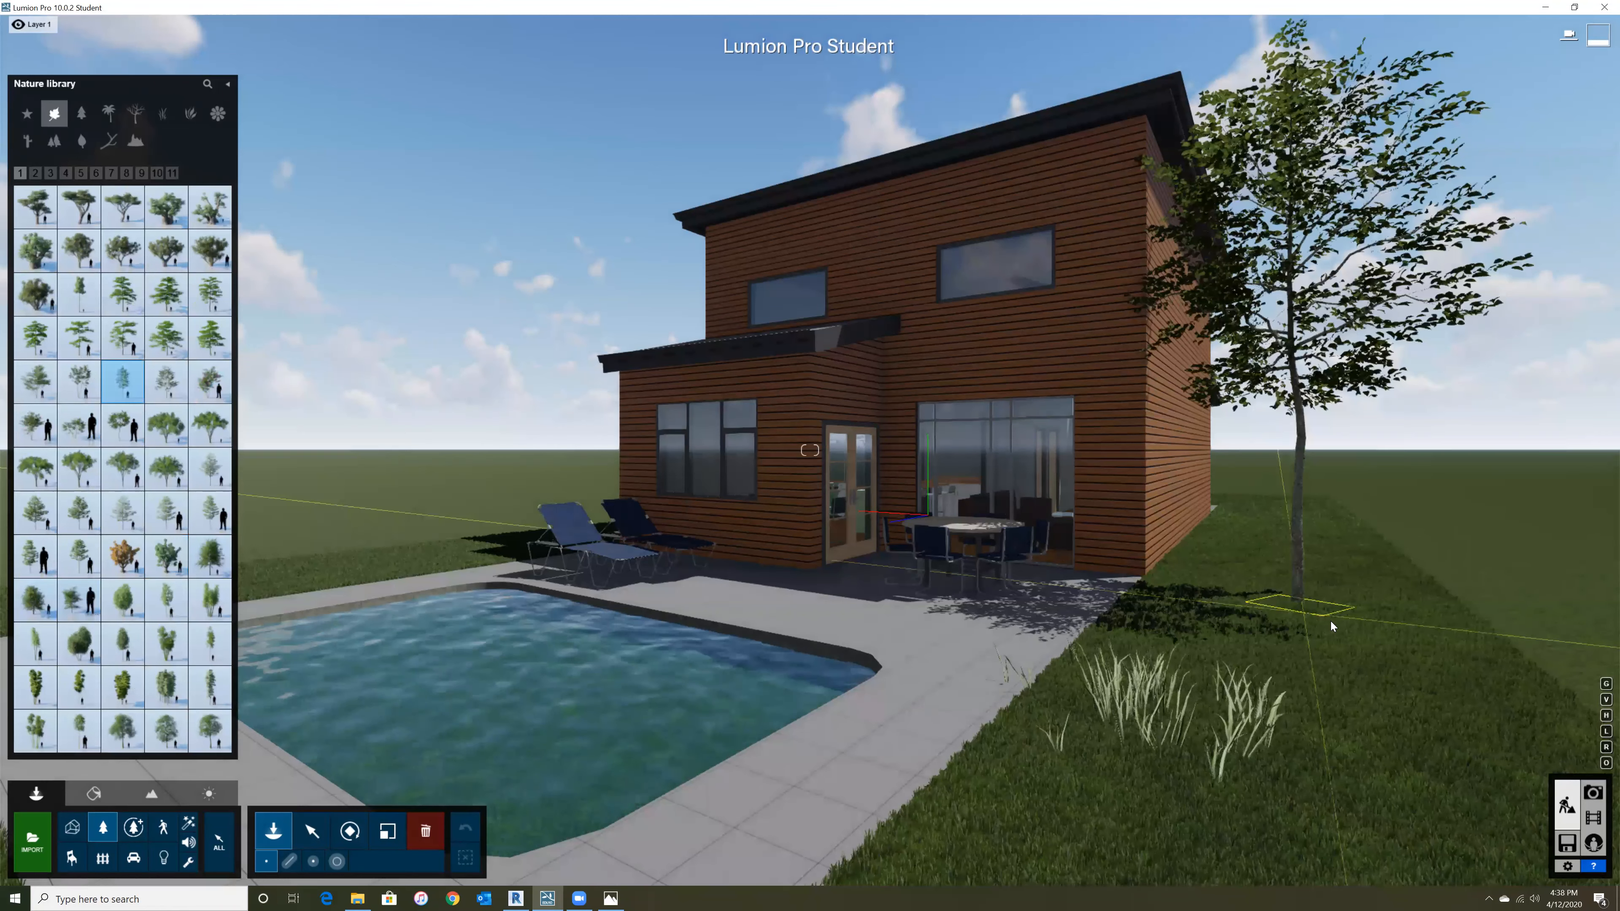
{"action": "left_click", "coordinate": [451, 542]}
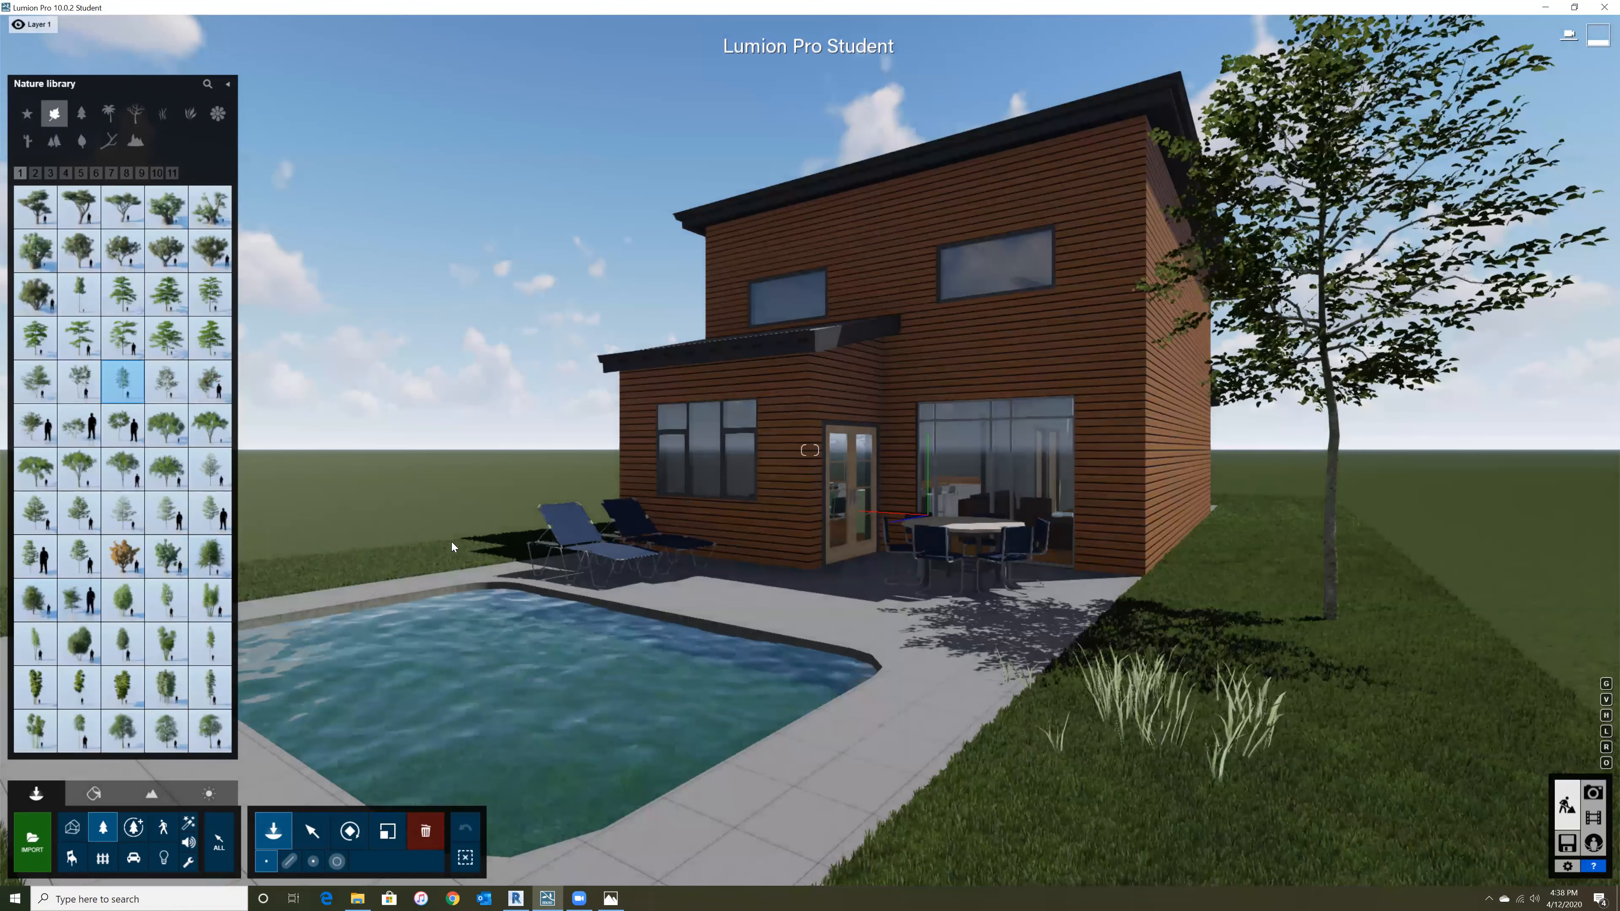
{"action": "left_click", "coordinate": [264, 572]}
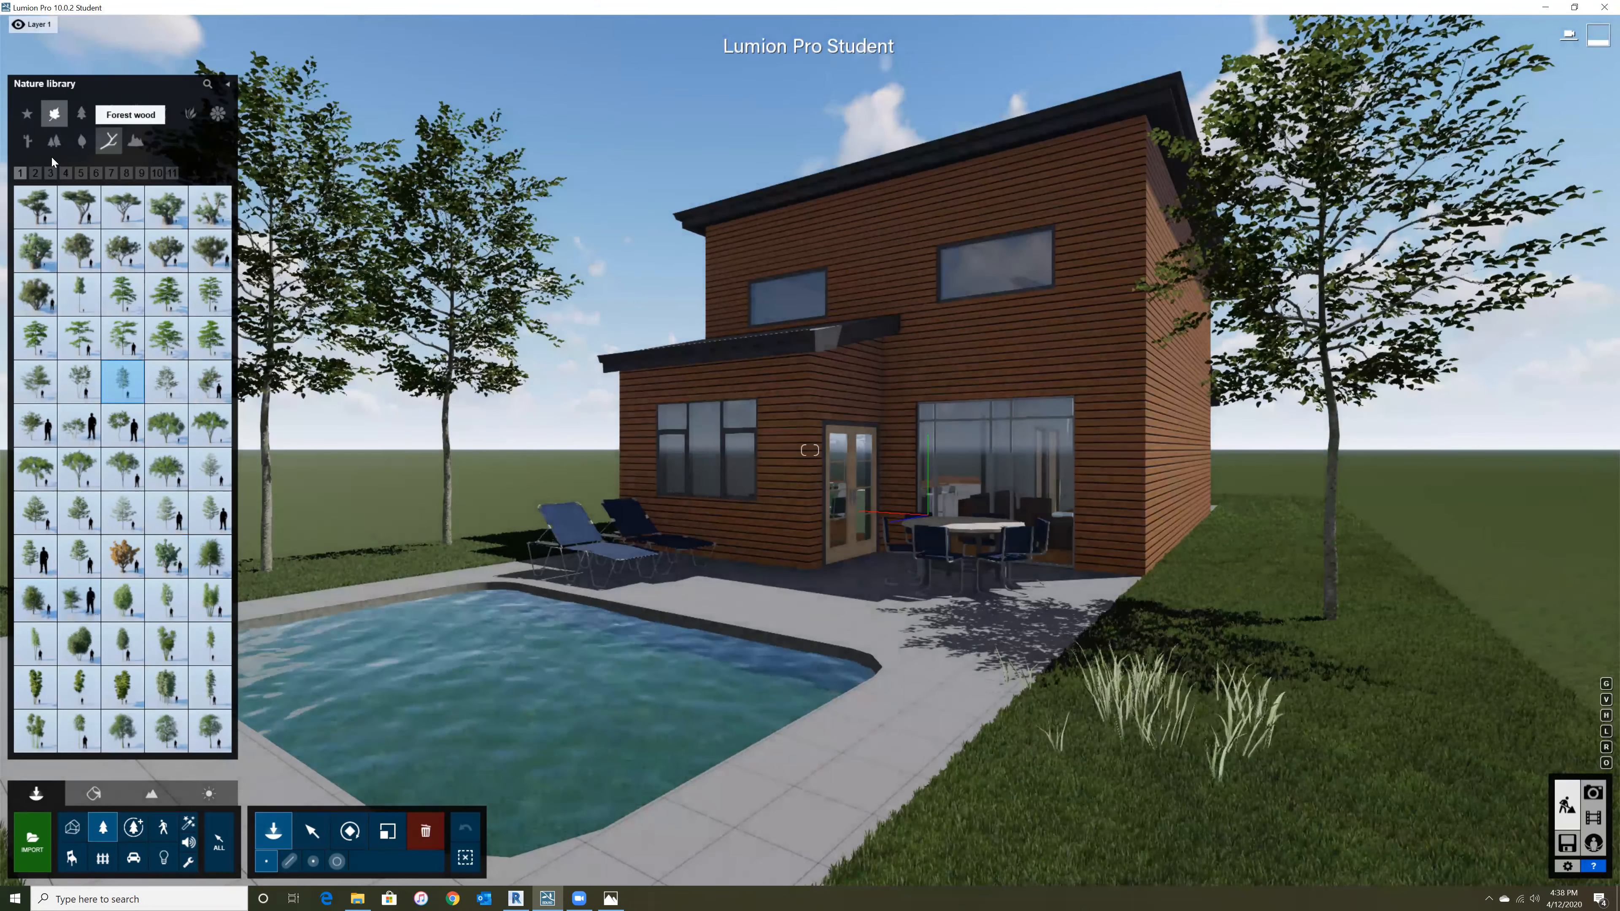
- Place a large tree cluster from the Nature library's Clusters category in the background behind the house
{"action": "left_click", "coordinate": [55, 143]}
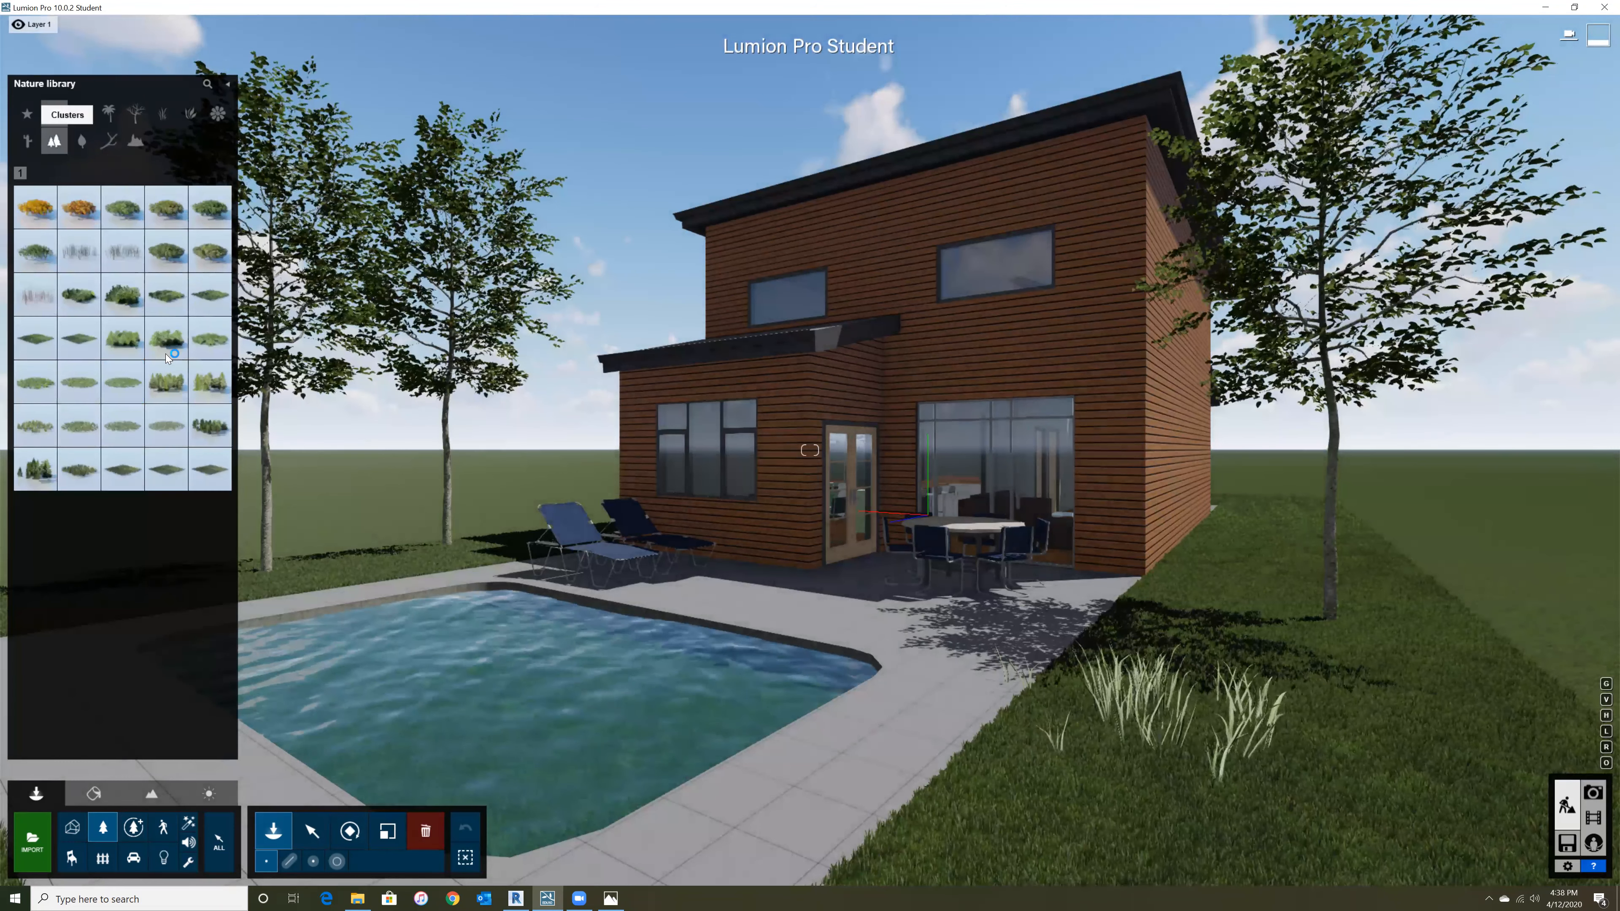
{"action": "left_click", "coordinate": [124, 340]}
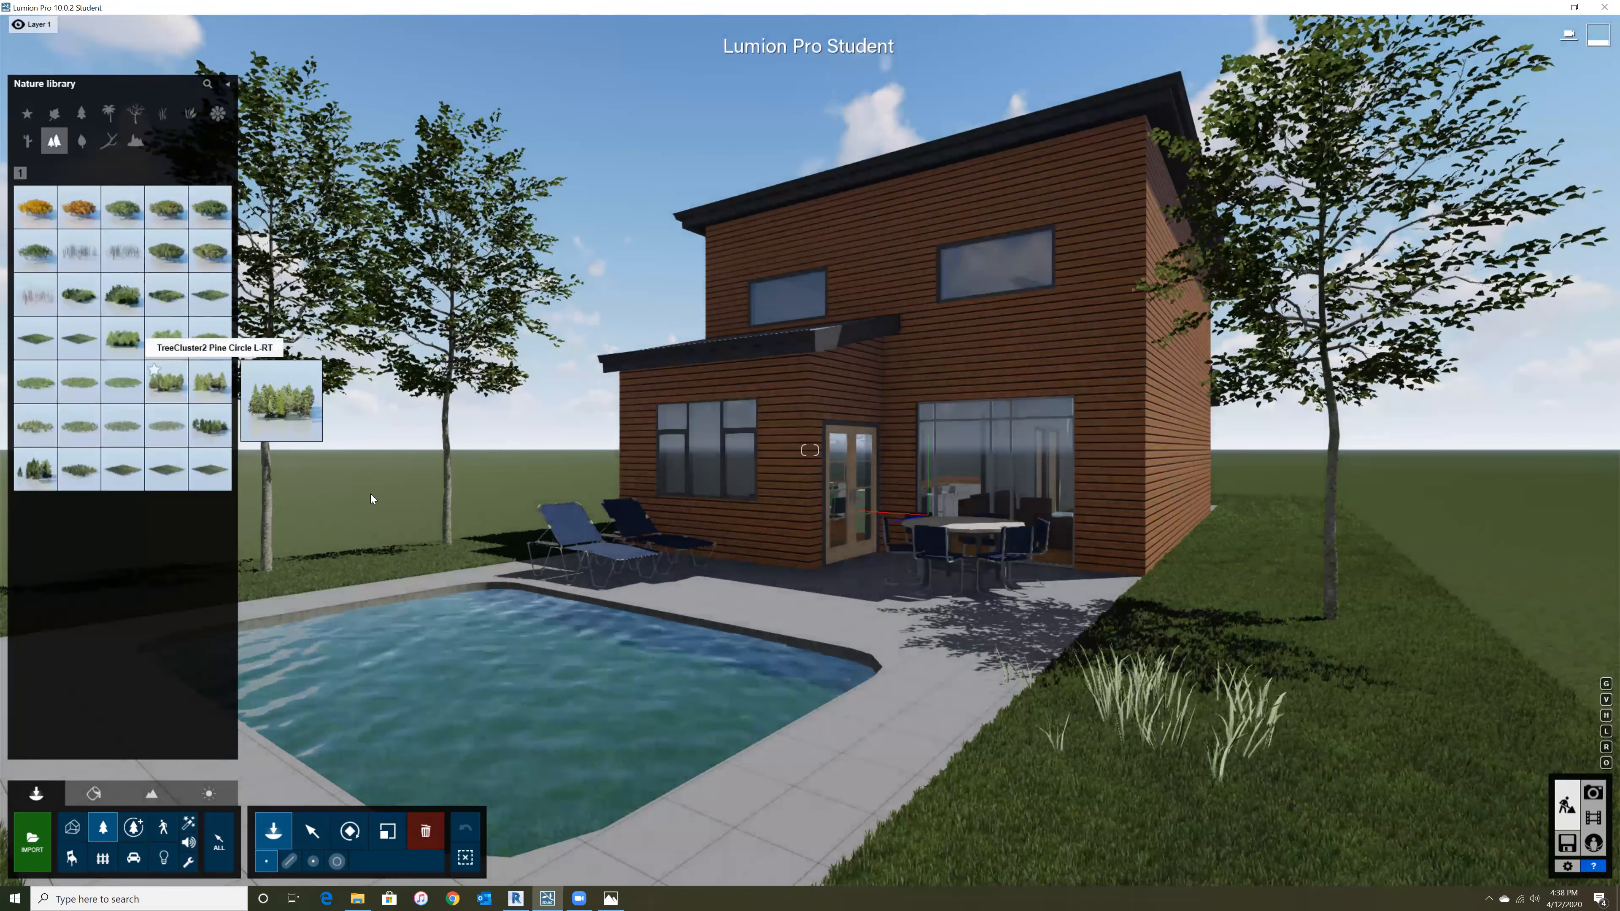
{"action": "left_click", "coordinate": [367, 472]}
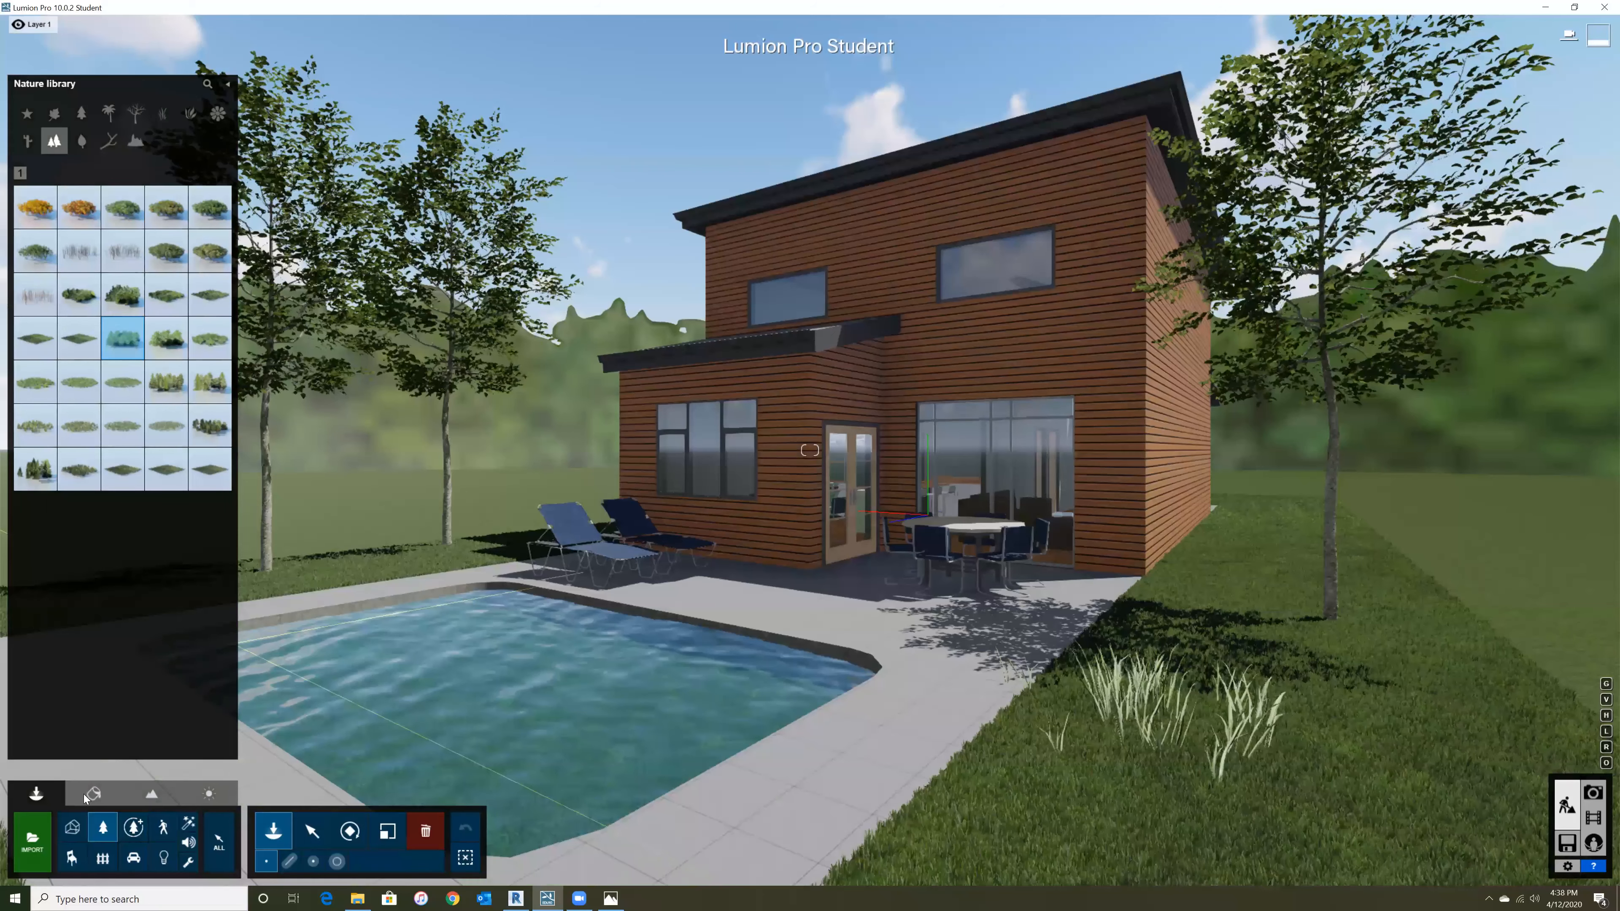
- Go back to Photo mode and remove the God Rays effect from the photo
{"action": "left_click", "coordinate": [91, 795]}
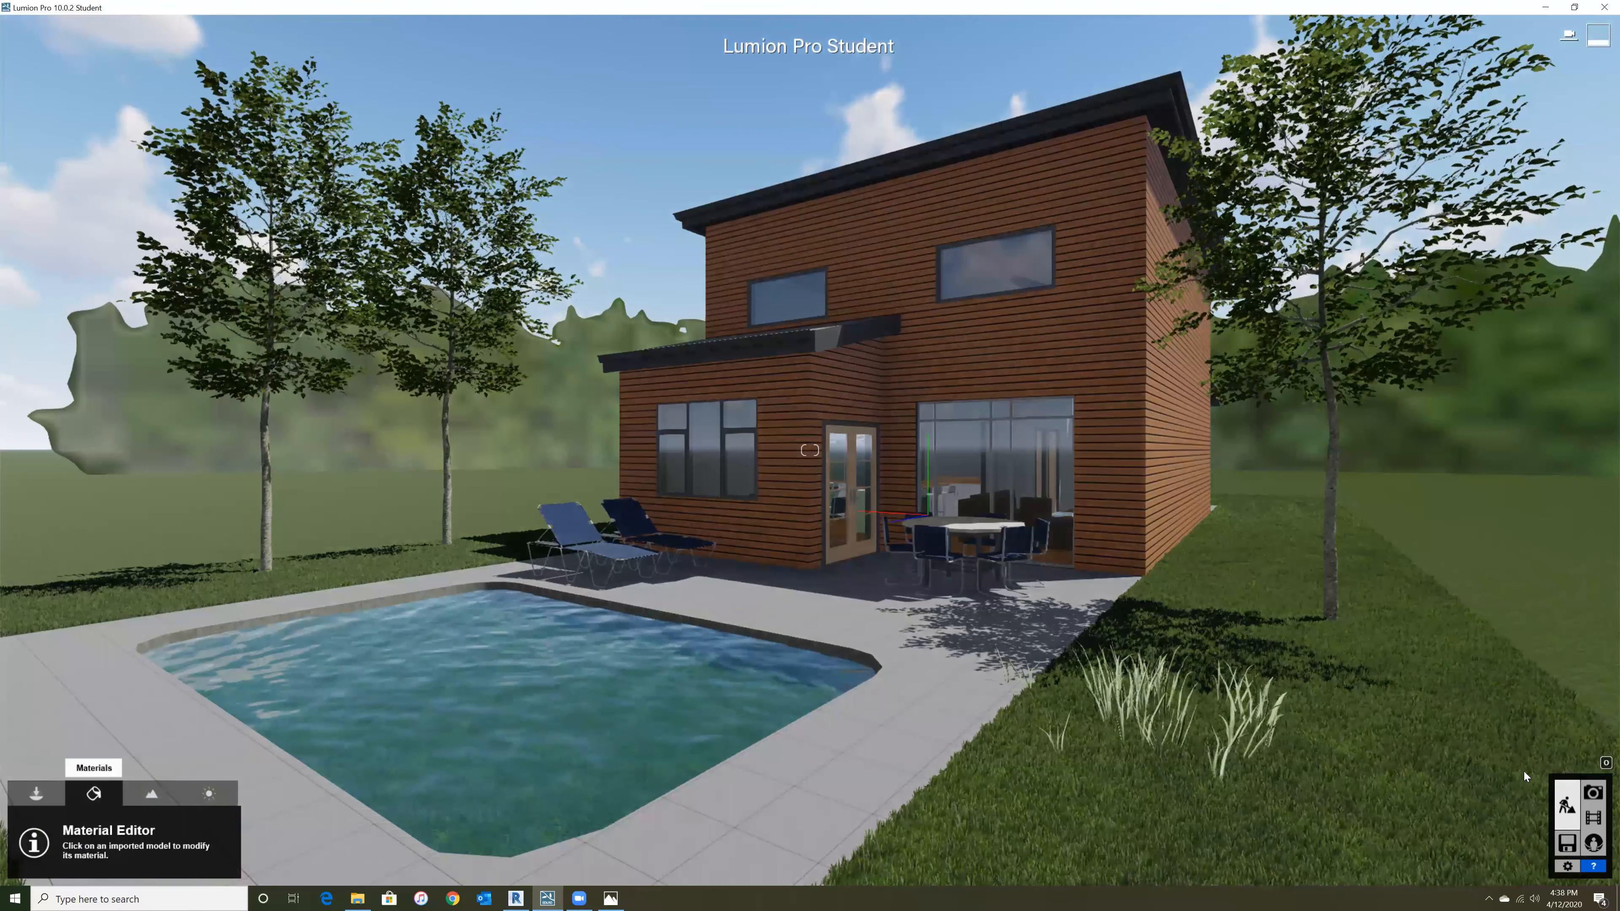
{"action": "left_click", "coordinate": [1594, 794]}
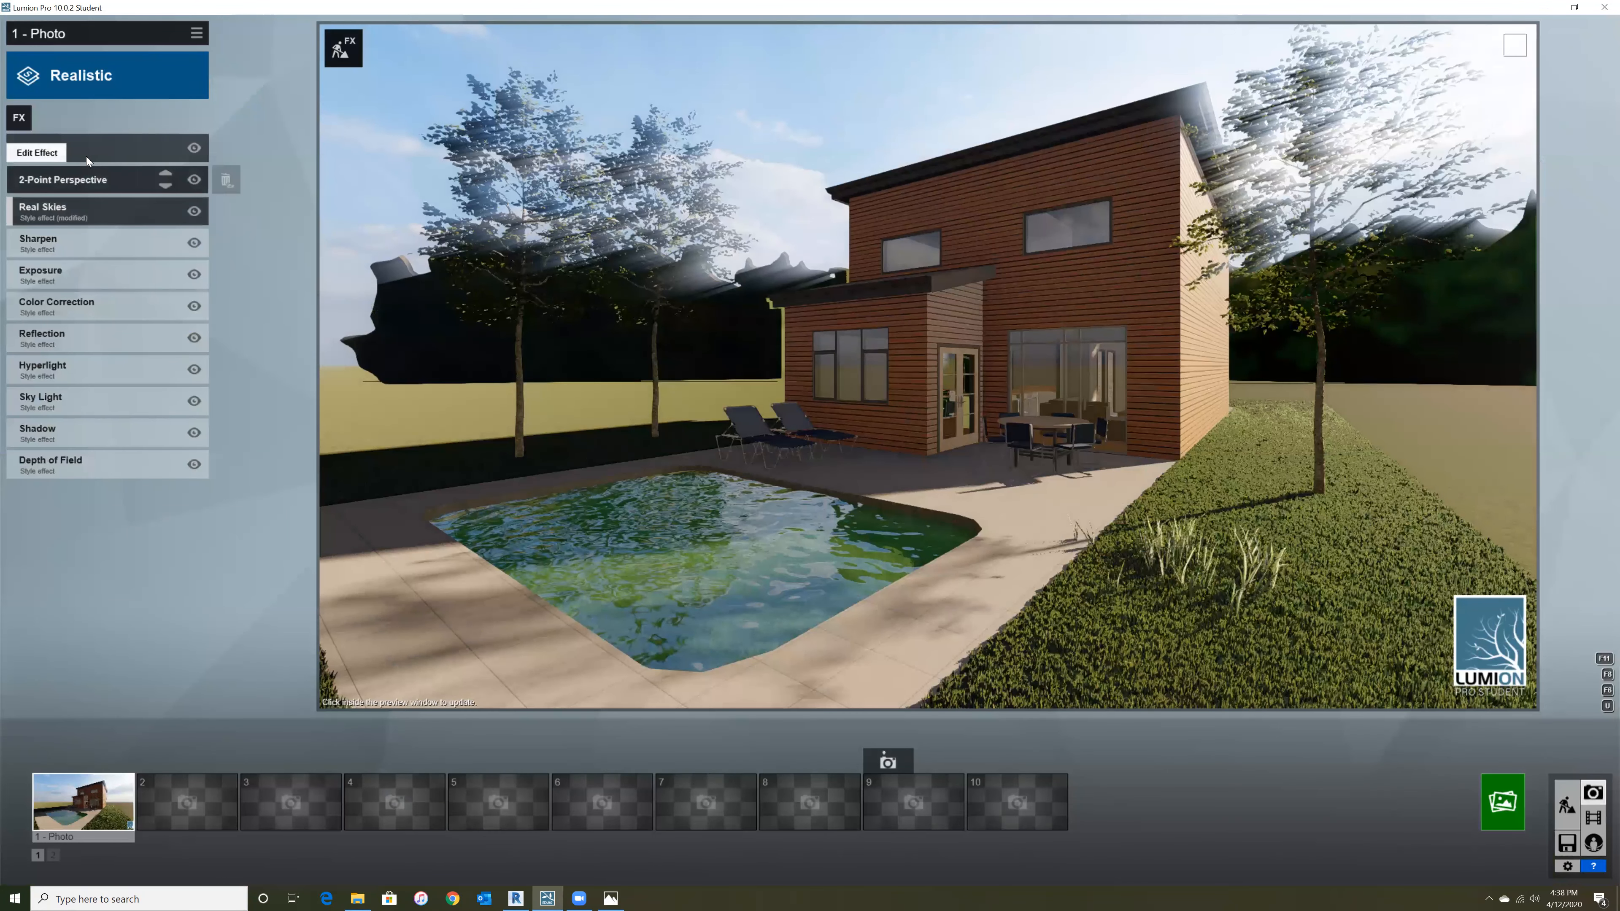
{"action": "mouse_move", "coordinate": [86, 155]}
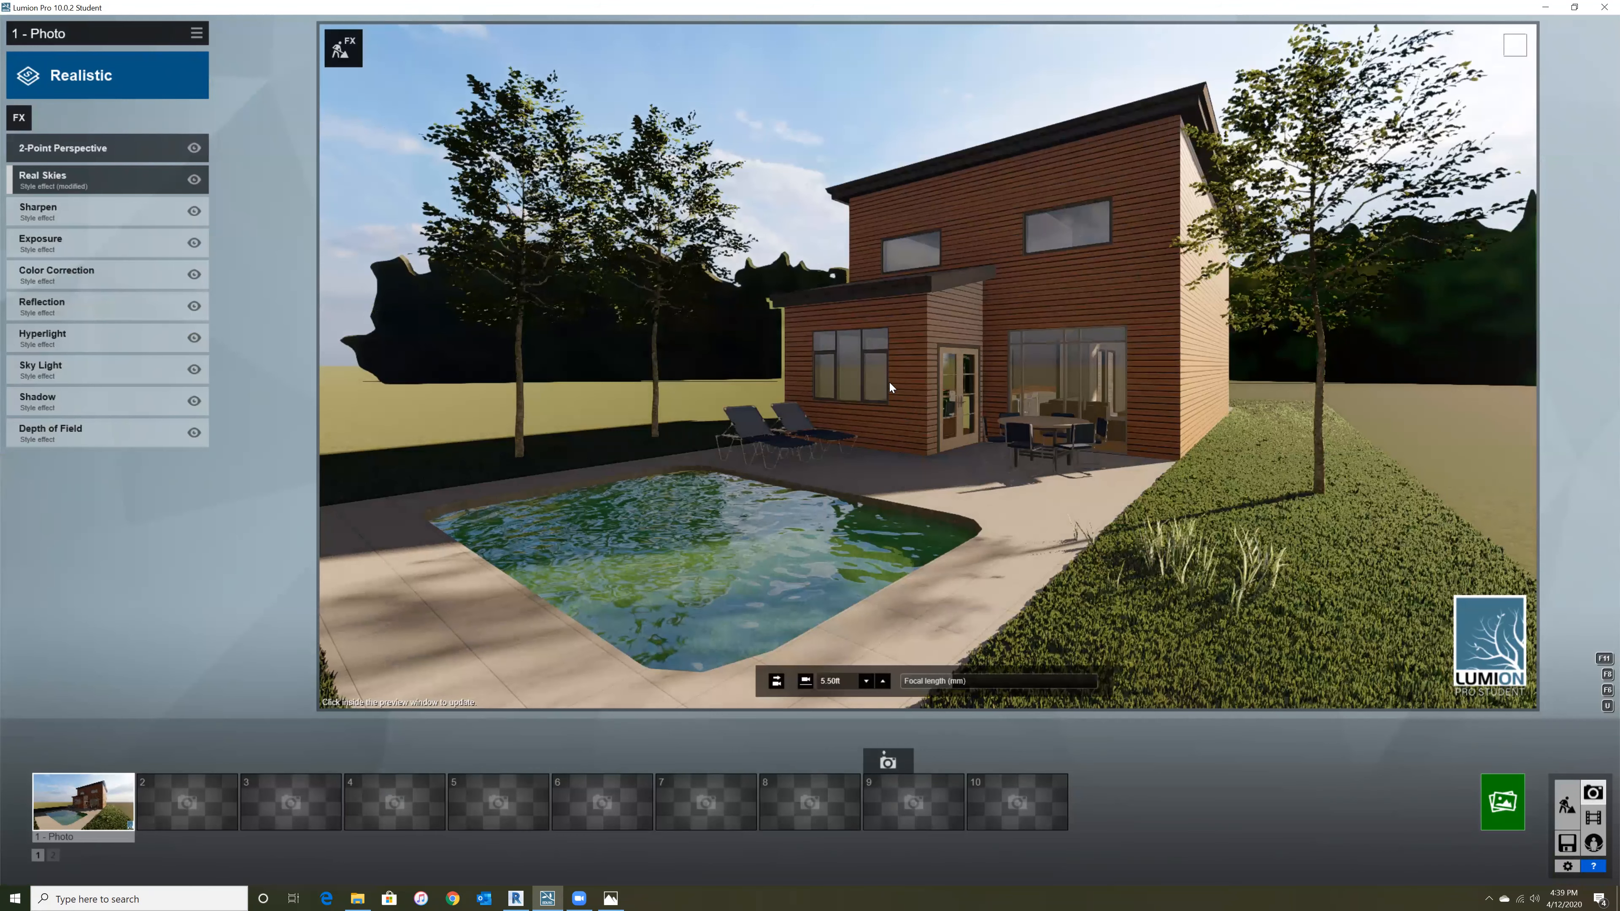
- Render the current shot at Print size, 3840x2160, and save it as a JPG named test in the Lumion folder
{"action": "left_click", "coordinate": [1507, 796]}
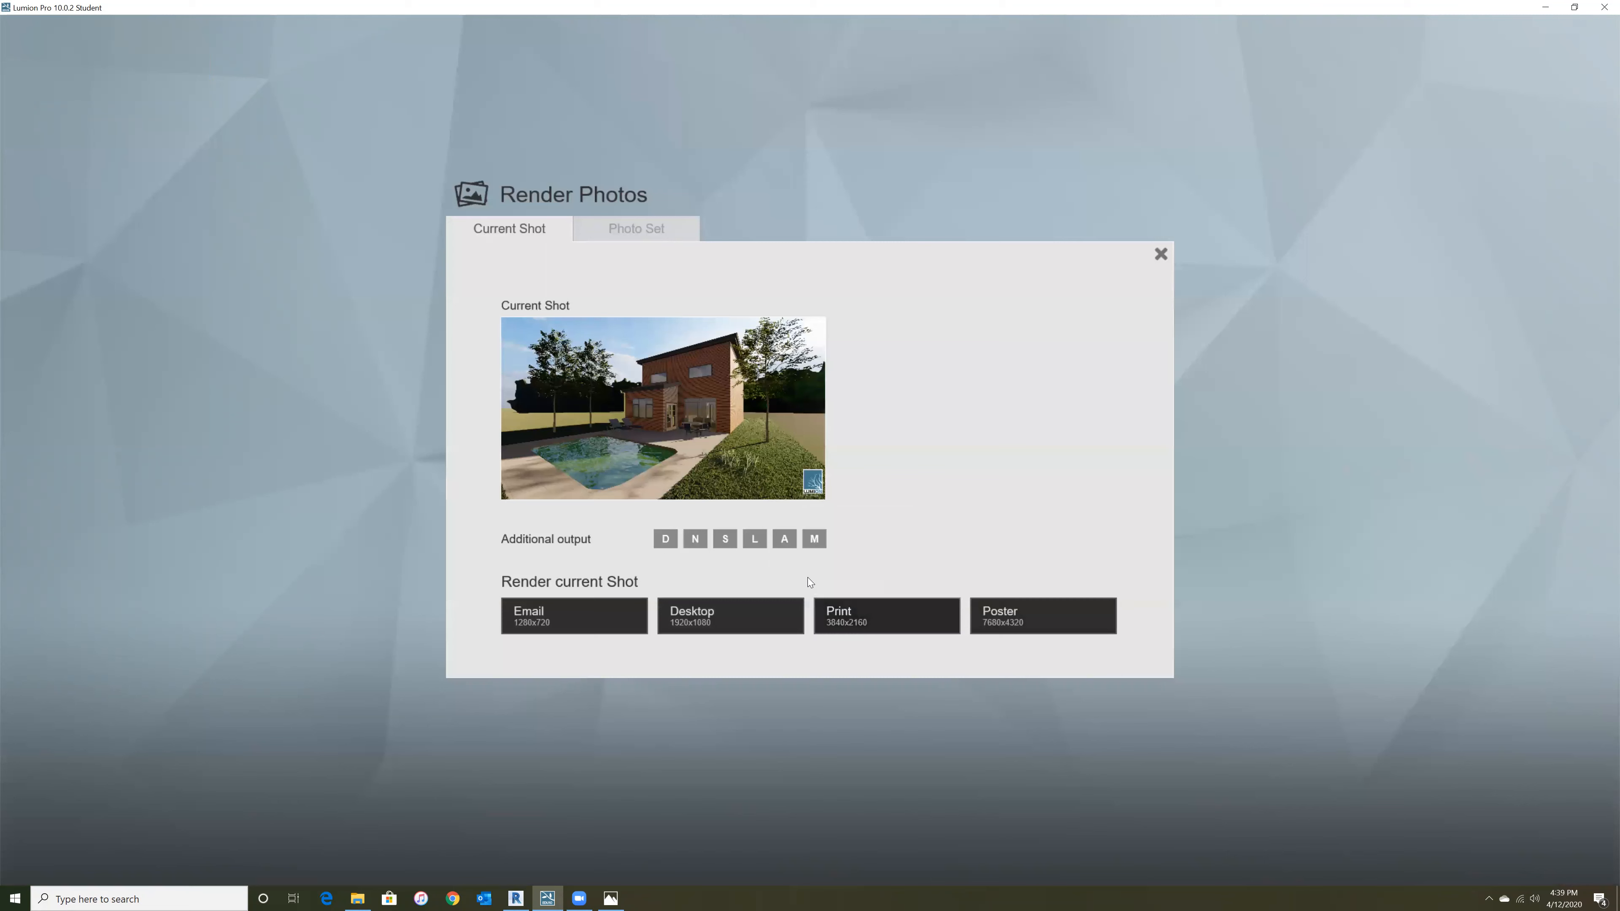
{"action": "left_click", "coordinate": [853, 620]}
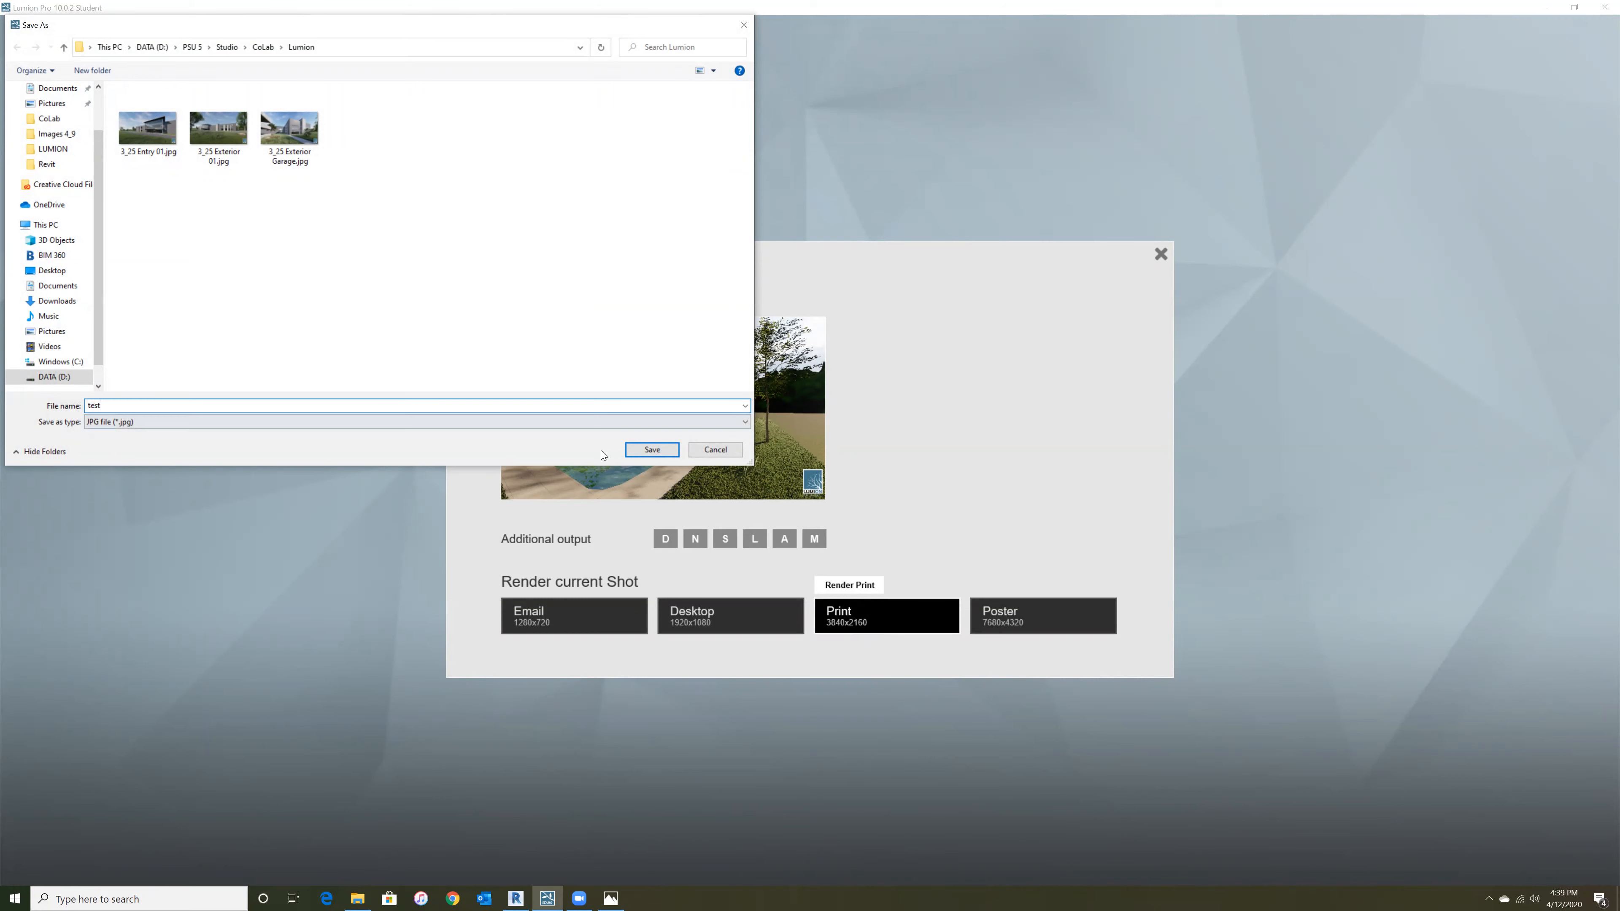
{"action": "left_click", "coordinate": [641, 452]}
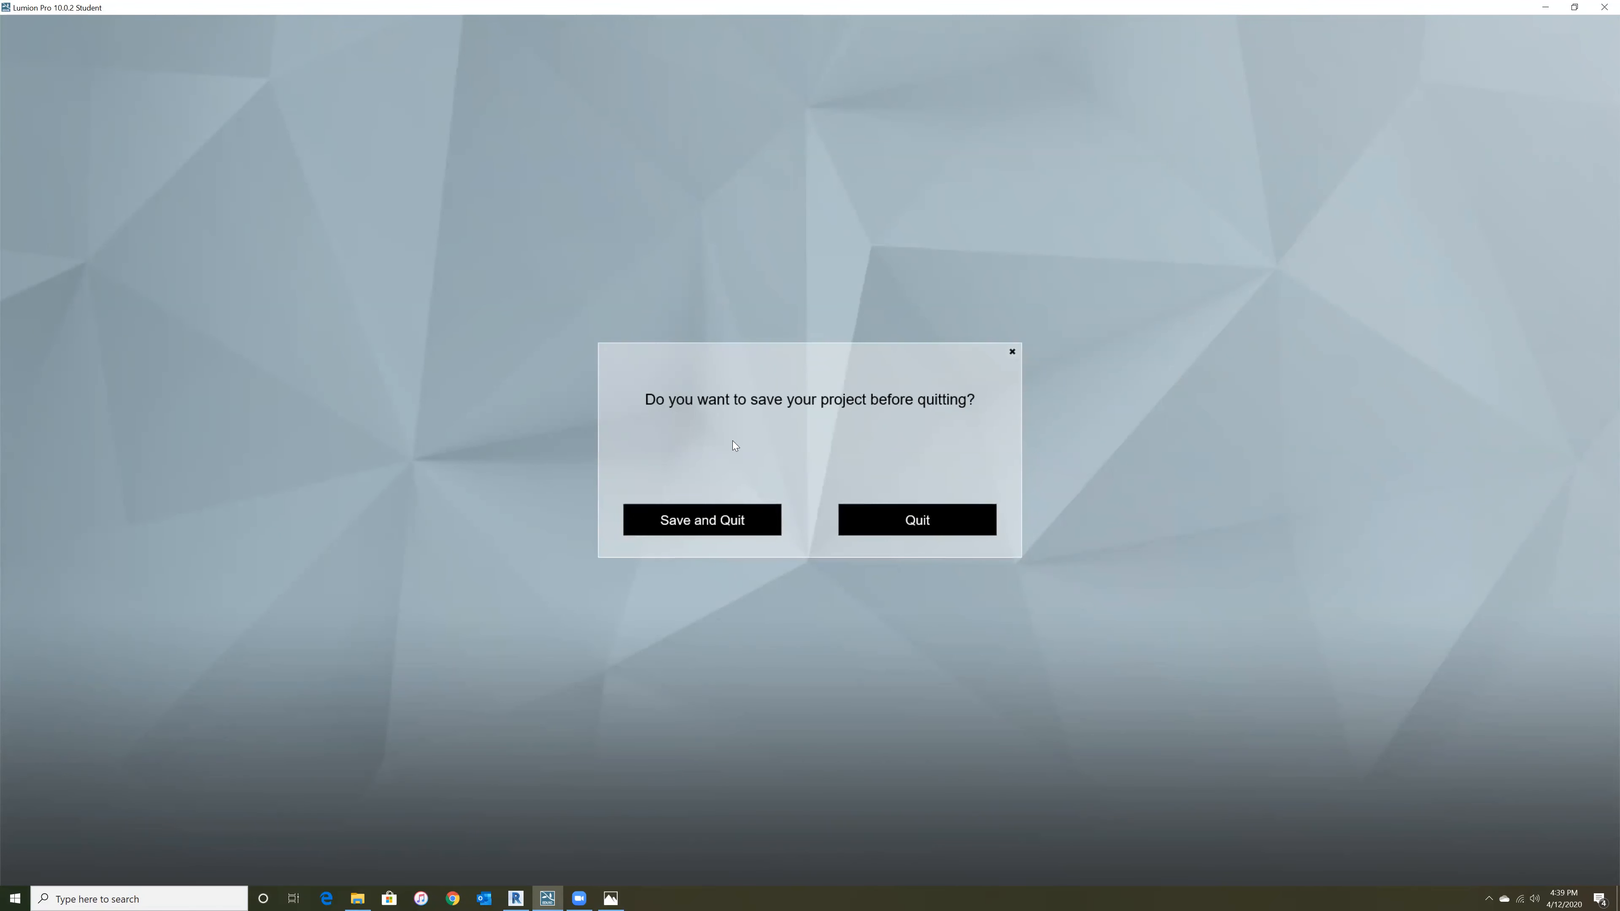
- Quit Lumion without saving the project and open hotelrender 2.png from the Downloads folder in Photos
{"action": "left_click", "coordinate": [905, 521]}
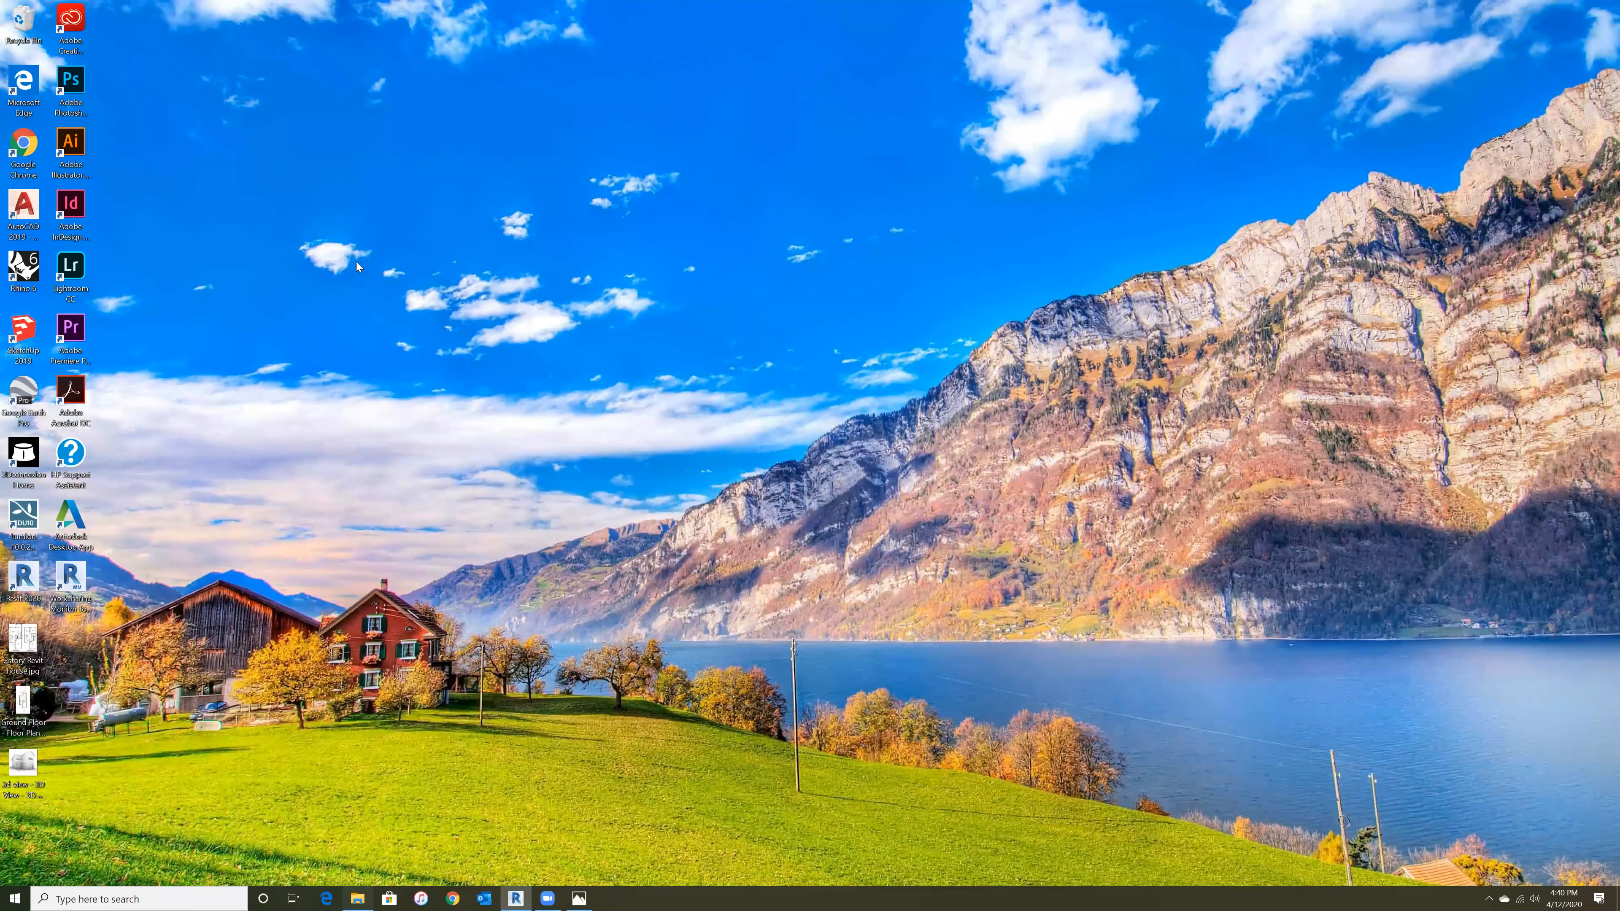
{"action": "left_click", "coordinate": [359, 894]}
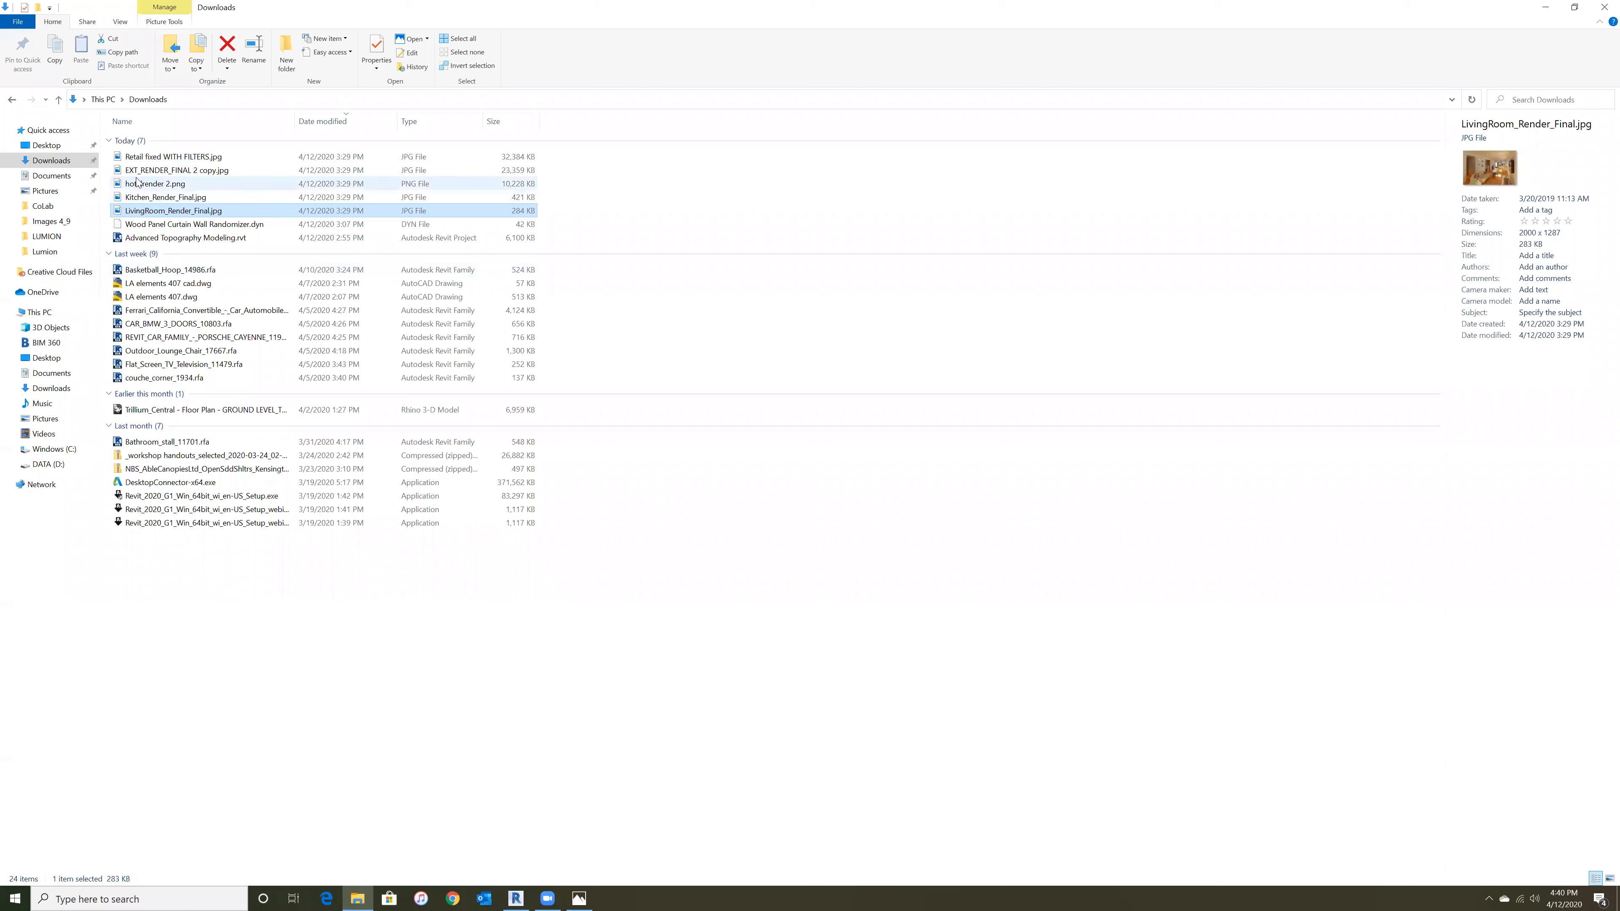
{"action": "mouse_move", "coordinate": [143, 164]}
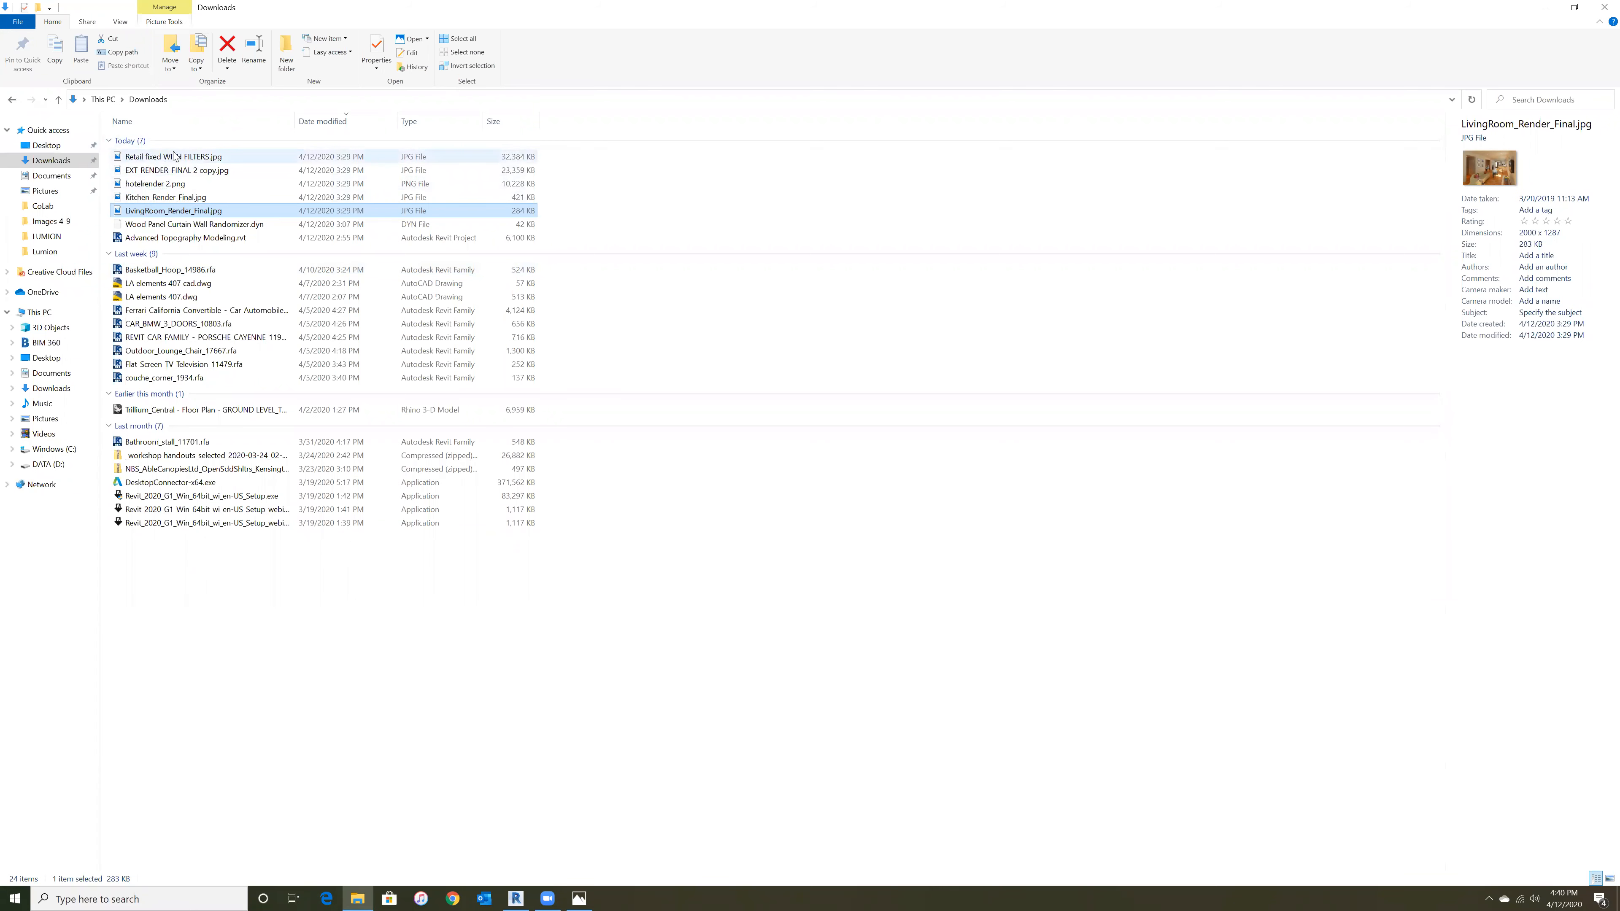
{"action": "double_click", "coordinate": [173, 185]}
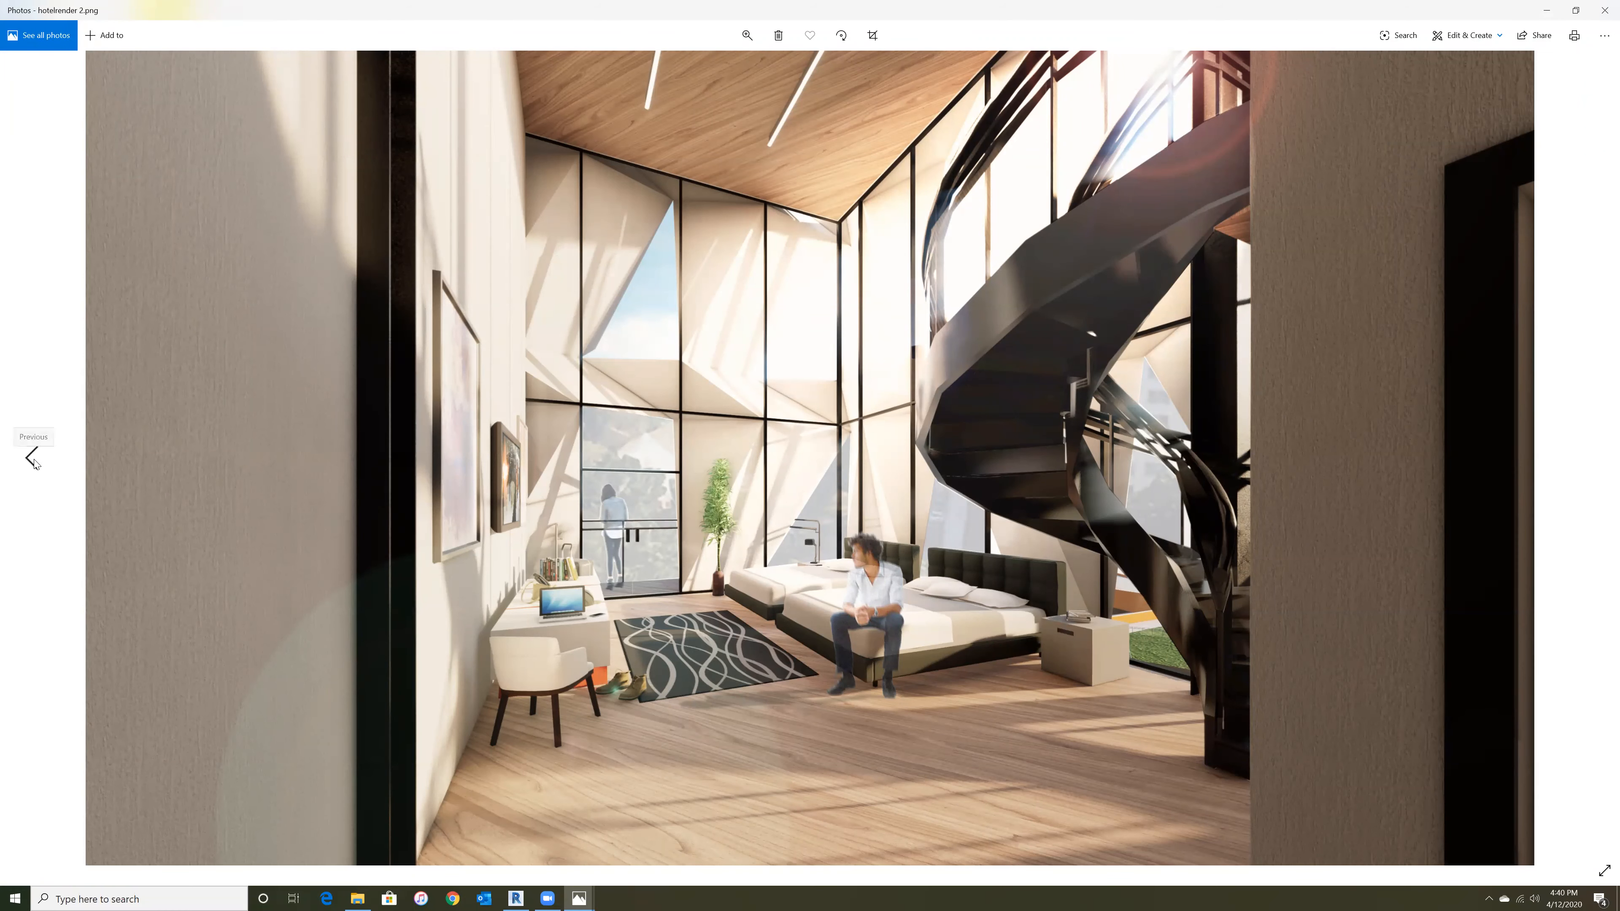
- View the Retail fixed WITH FILTERS, hotelrender 2 and EXT_RENDER_FINAL 2 copy renders, and close the photo viewer and the Downloads folder
{"action": "left_click", "coordinate": [32, 458]}
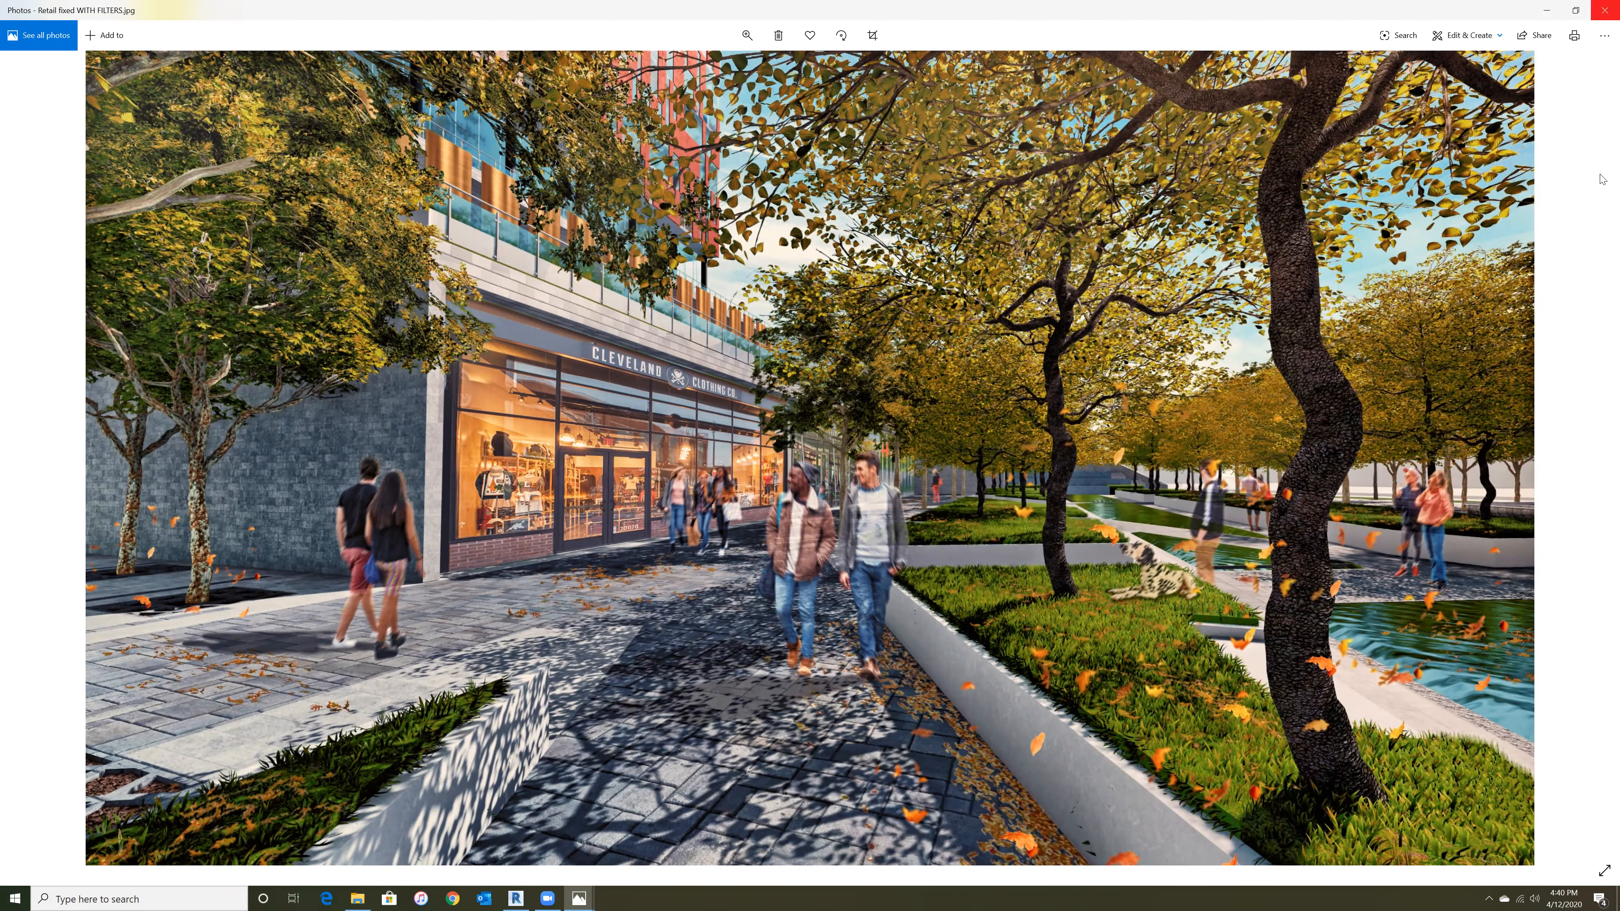
{"action": "left_click", "coordinate": [1588, 460]}
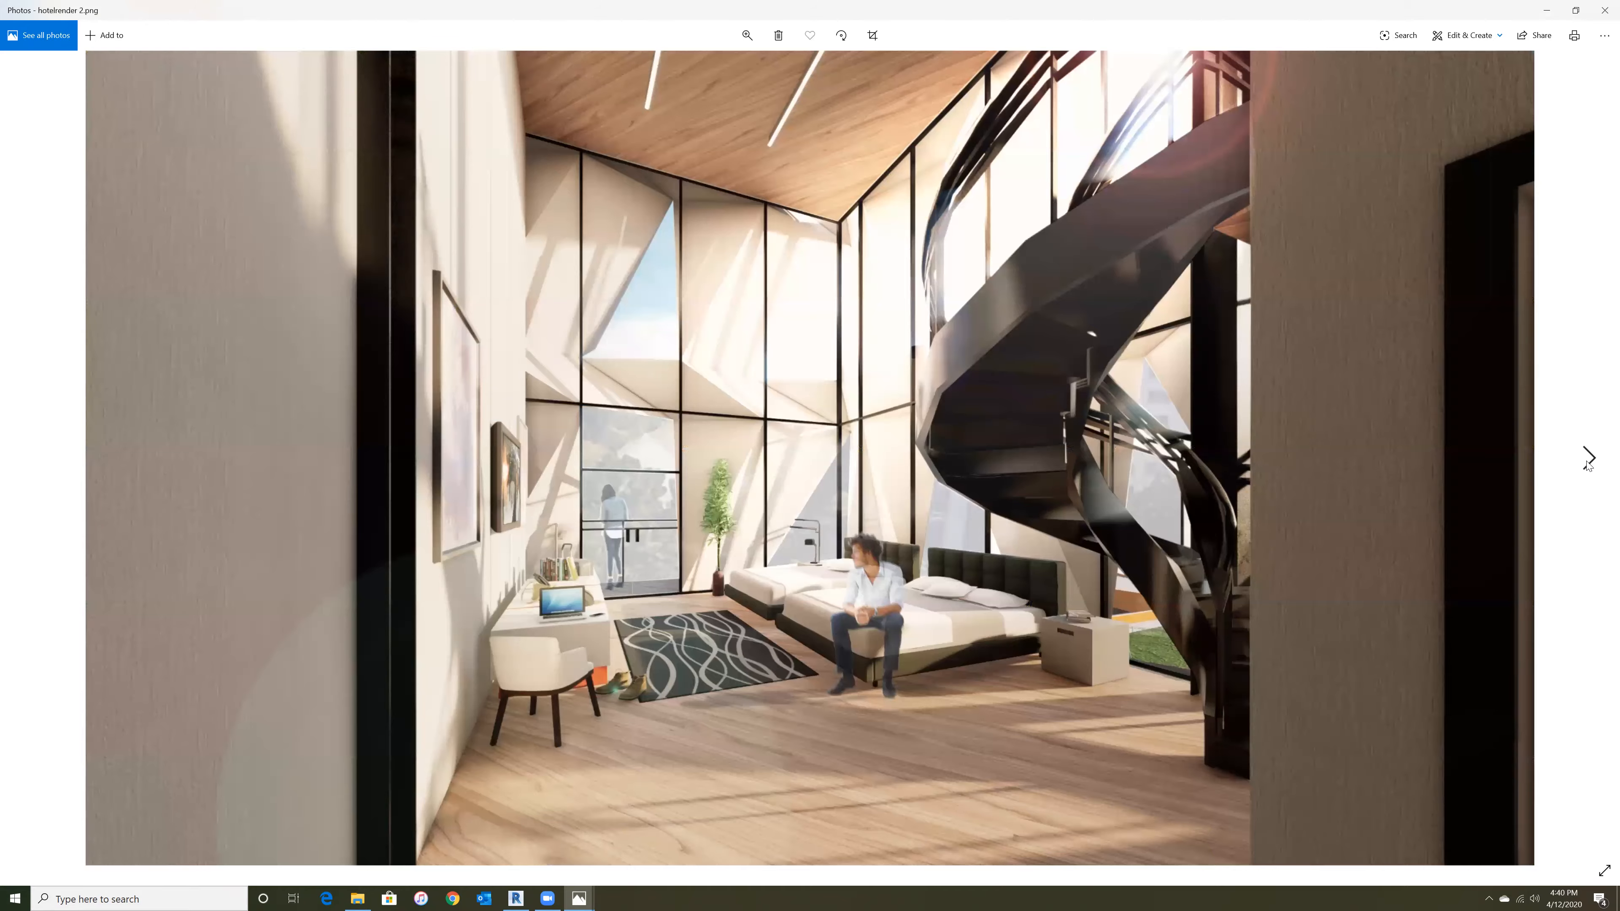
{"action": "left_click", "coordinate": [1587, 458]}
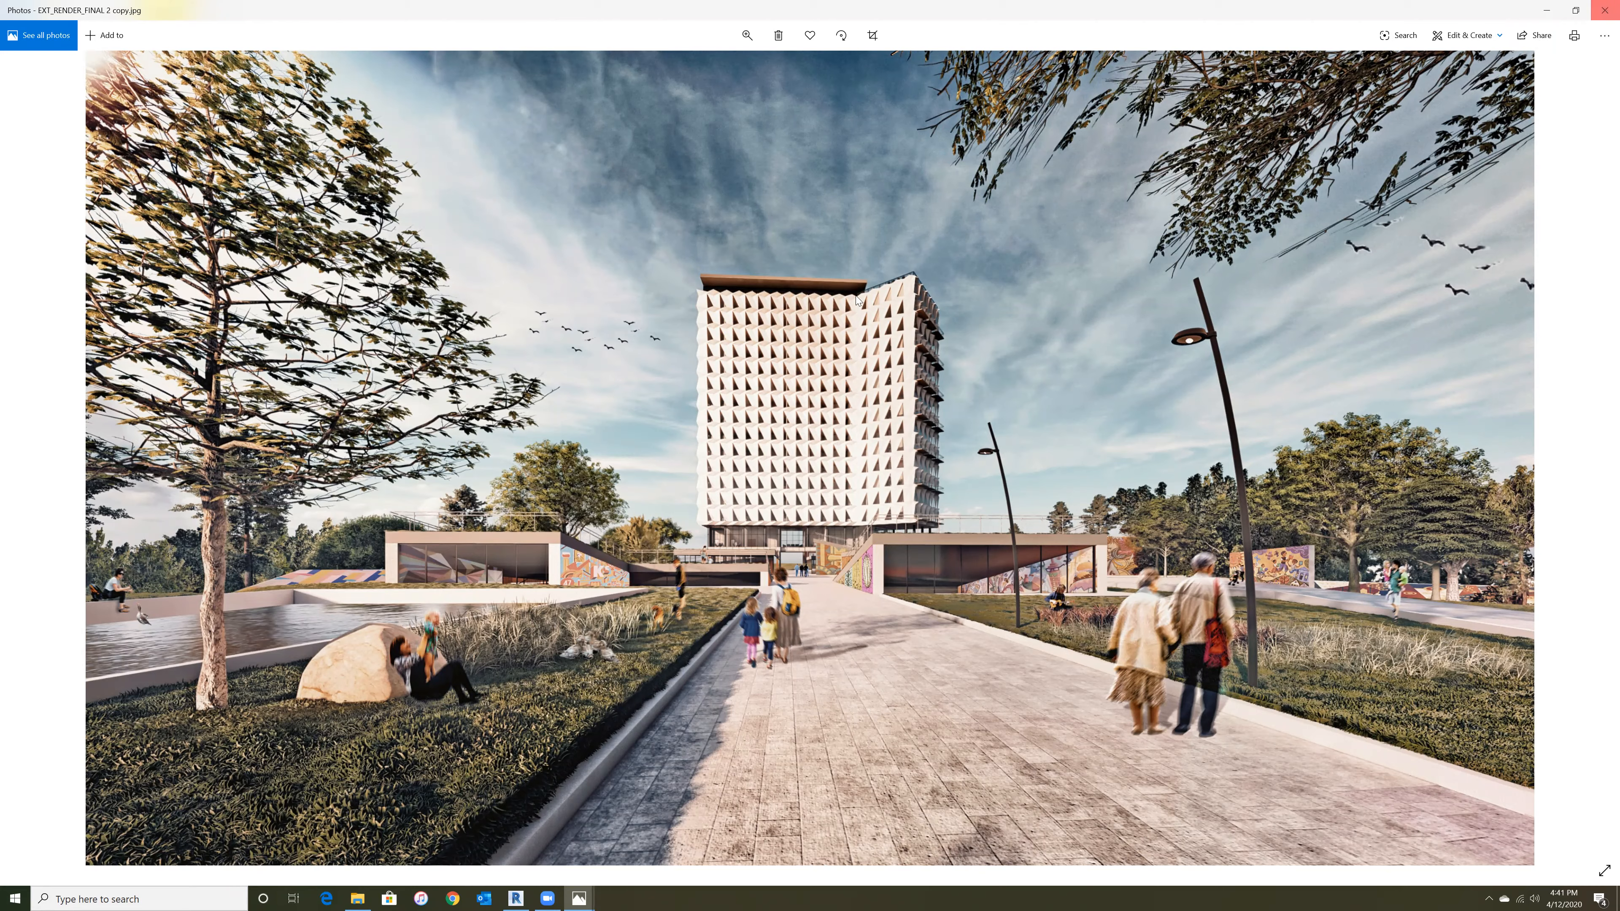
{"action": "left_click", "coordinate": [1604, 8]}
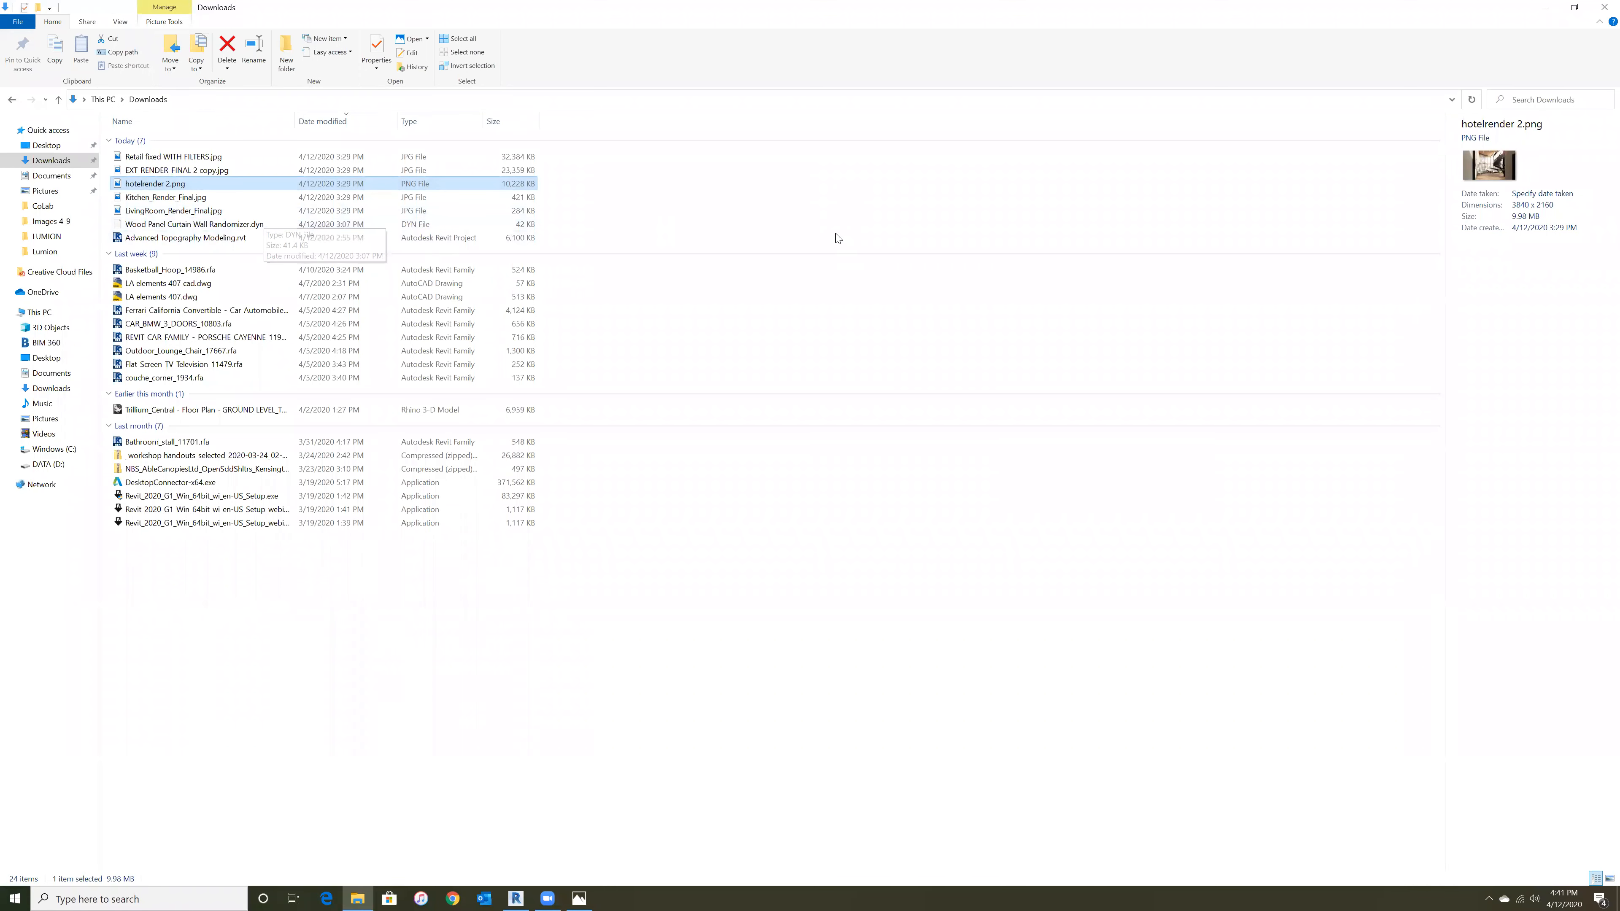
{"action": "left_click", "coordinate": [1603, 6]}
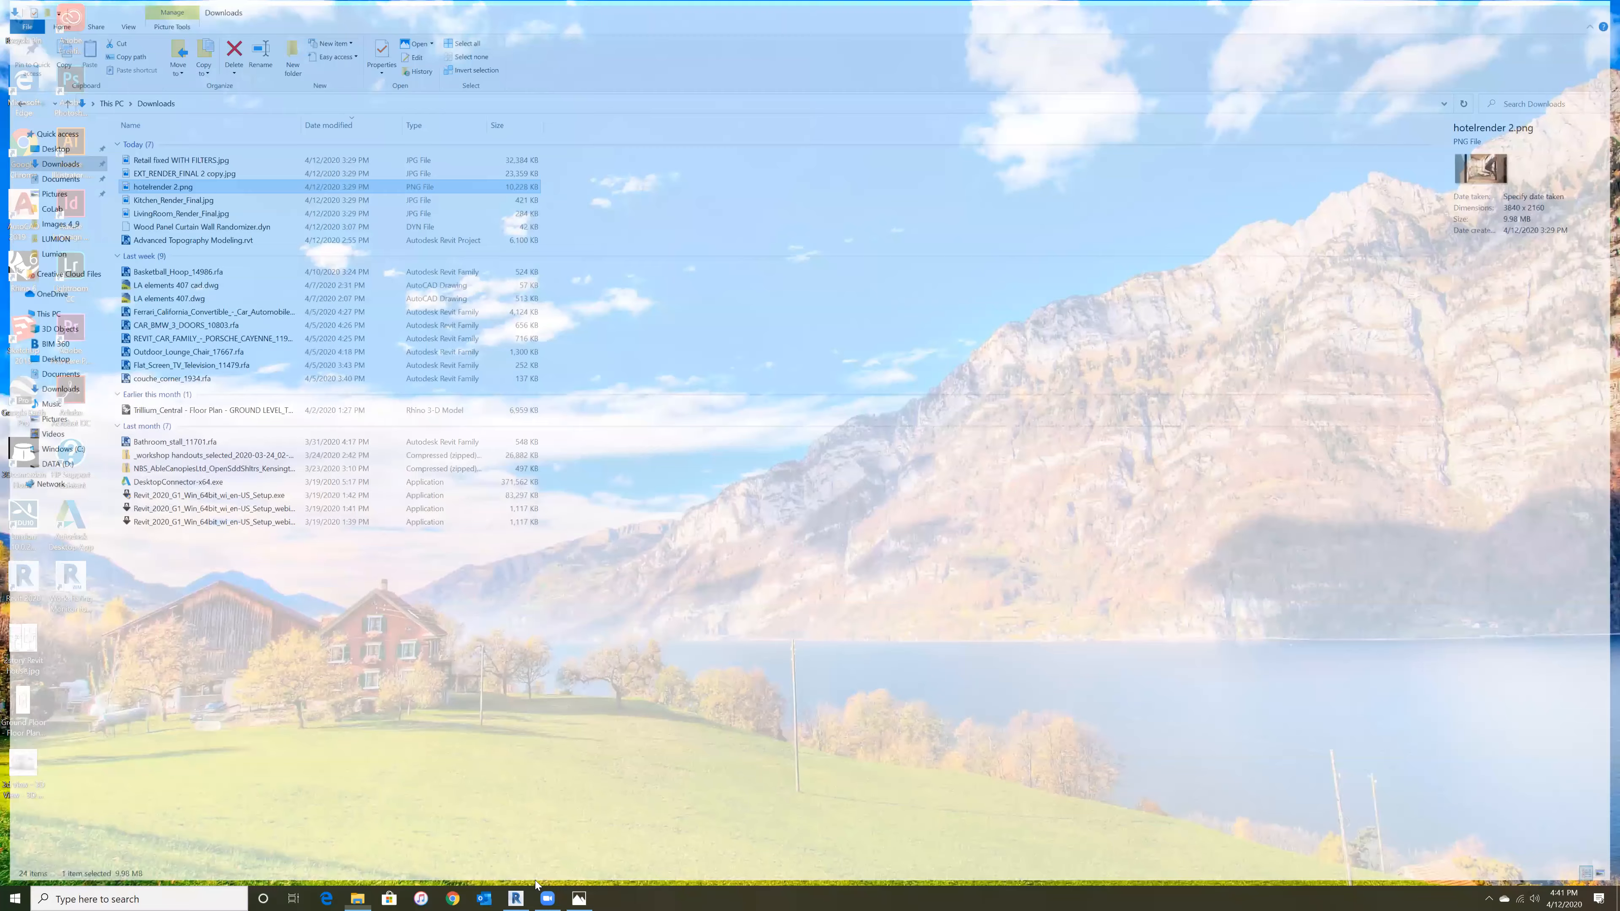
- Switch to Revit, open the perspective view 3D View 8 and dismiss the save reminder without saving
{"action": "left_click", "coordinate": [516, 898]}
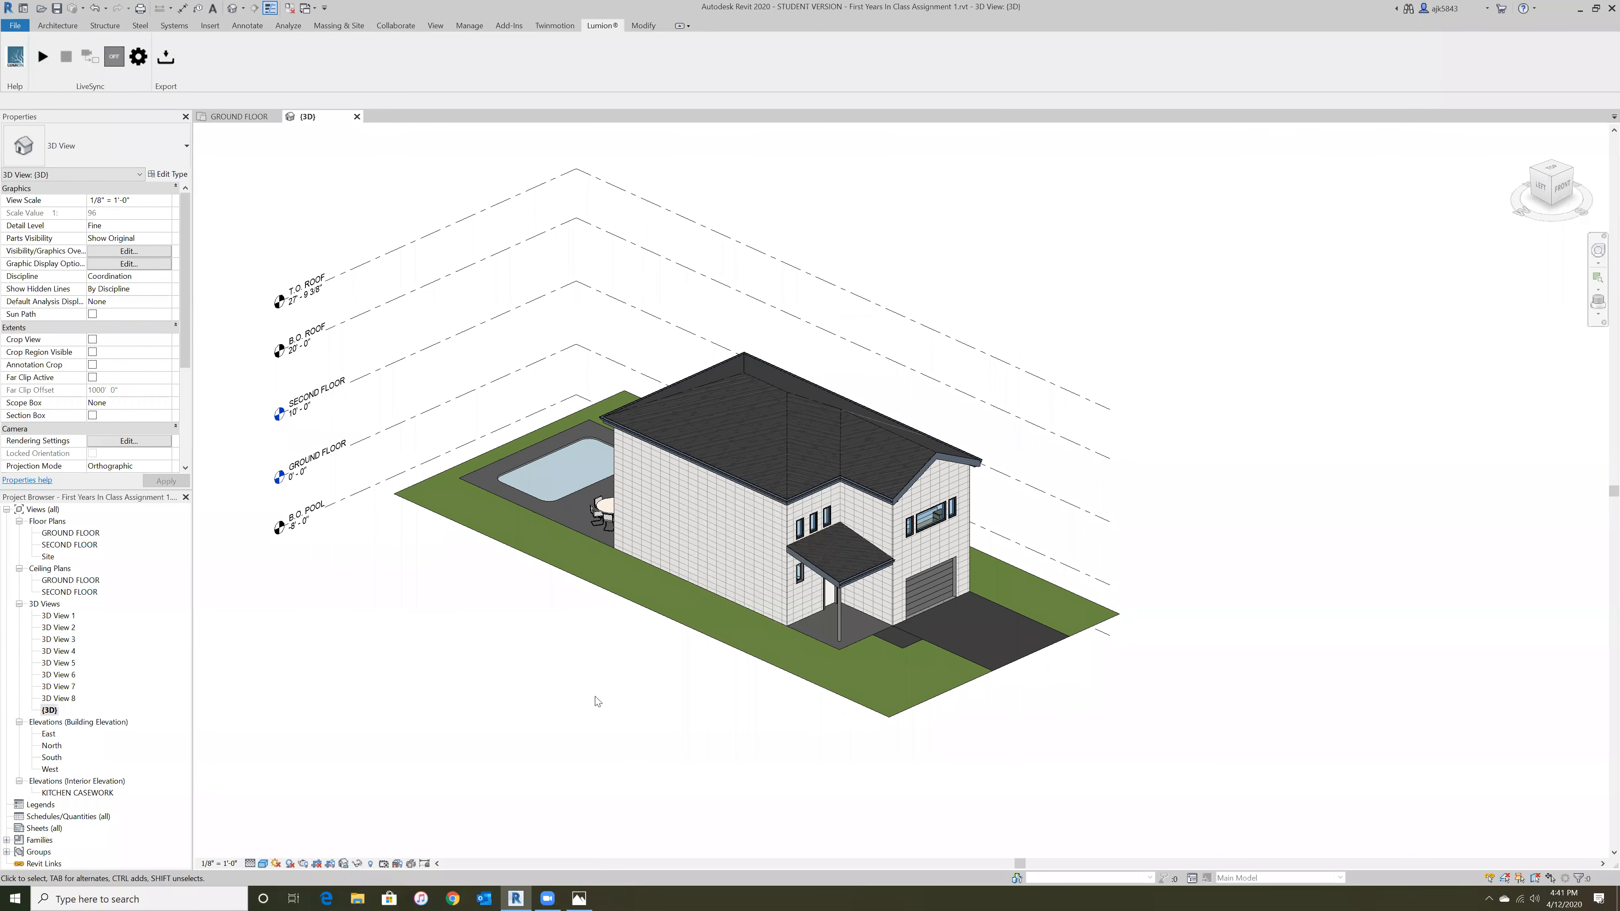
{"action": "mouse_move", "coordinate": [665, 706]}
{"action": "middle_mouse_down", "text": "shift"}
{"action": "mouse_move", "coordinate": [604, 702]}
{"action": "mouse_move", "coordinate": [640, 697]}
{"action": "middle_mouse_up", "text": "shift"}
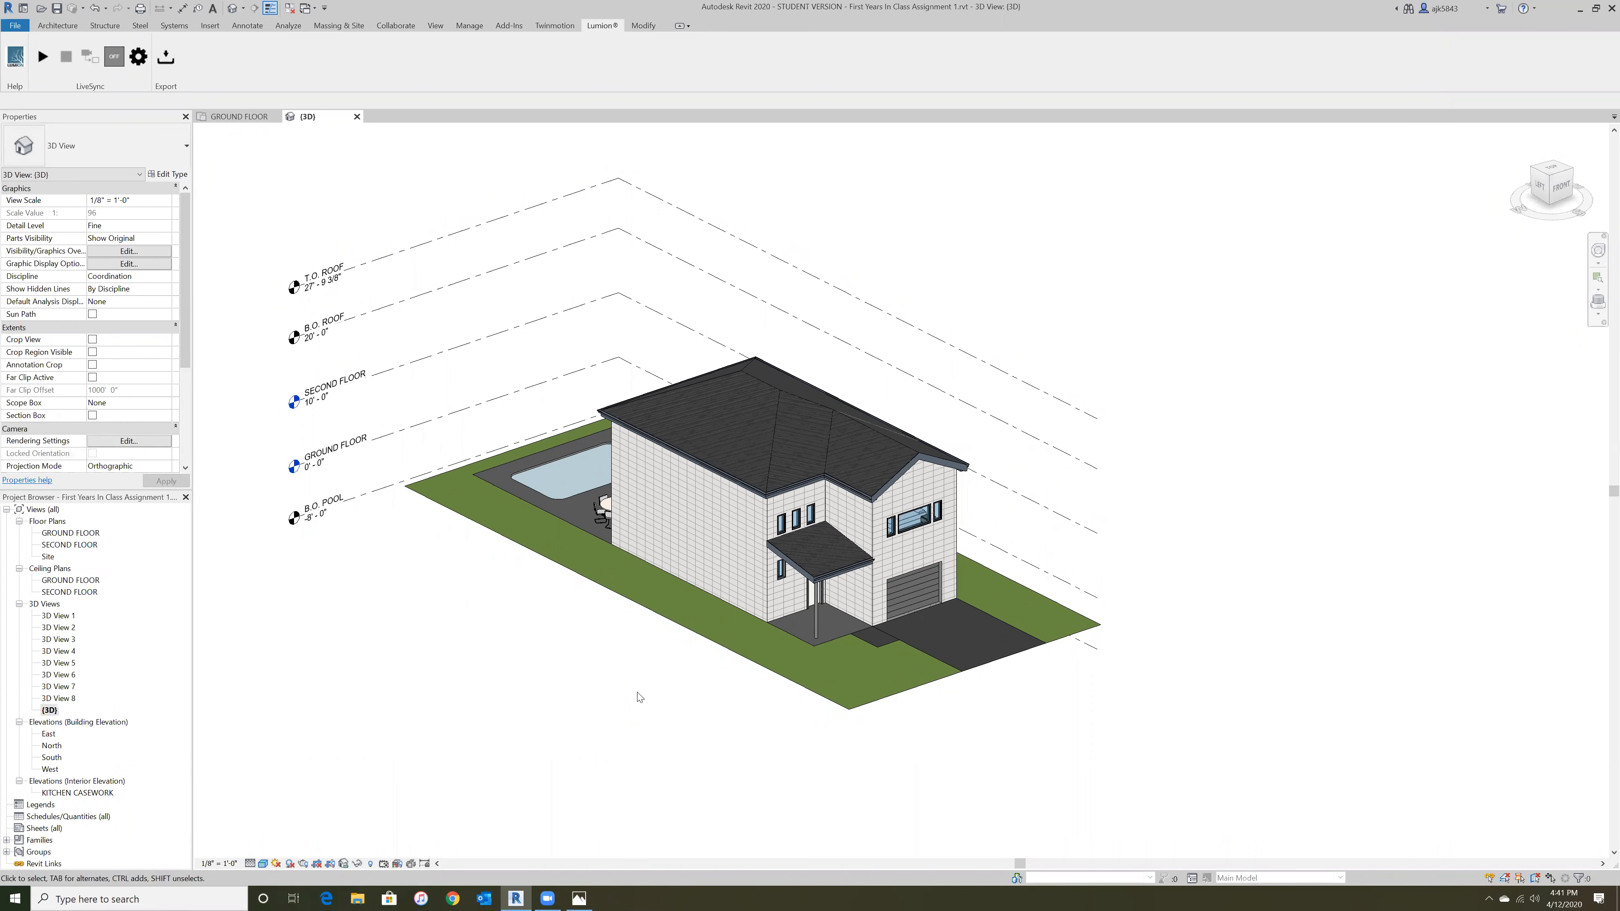
{"action": "mouse_move", "coordinate": [575, 693]}
{"action": "middle_mouse_down", "text": "shift"}
{"action": "mouse_move", "coordinate": [569, 712]}
{"action": "mouse_move", "coordinate": [559, 696]}
{"action": "middle_mouse_up", "text": "shift"}
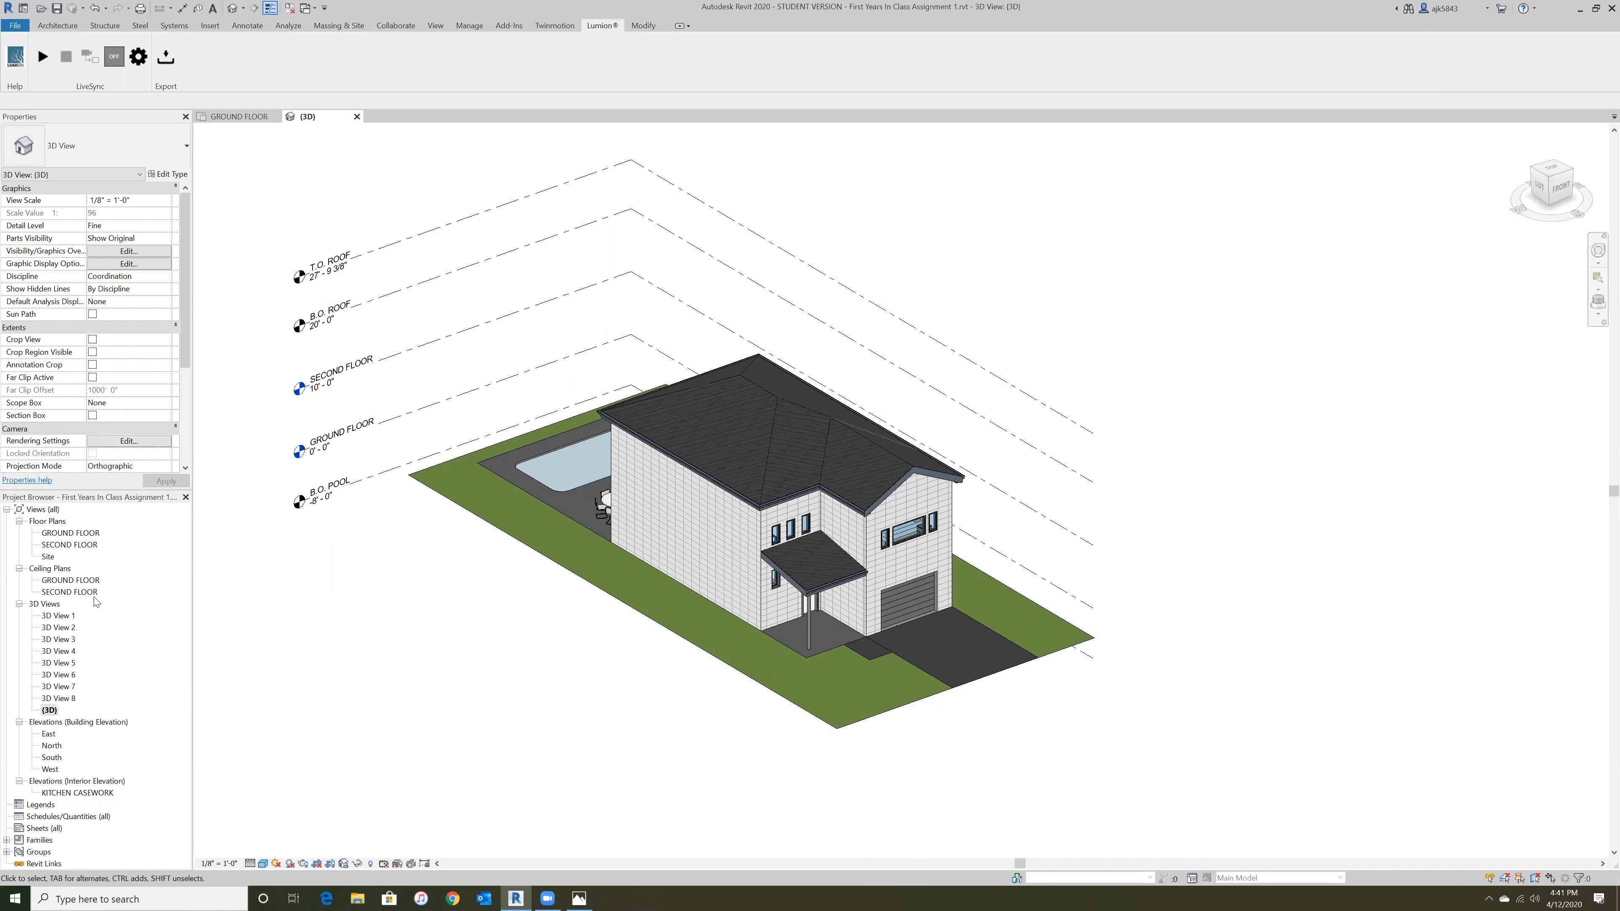
{"action": "double_click", "coordinate": [60, 699]}
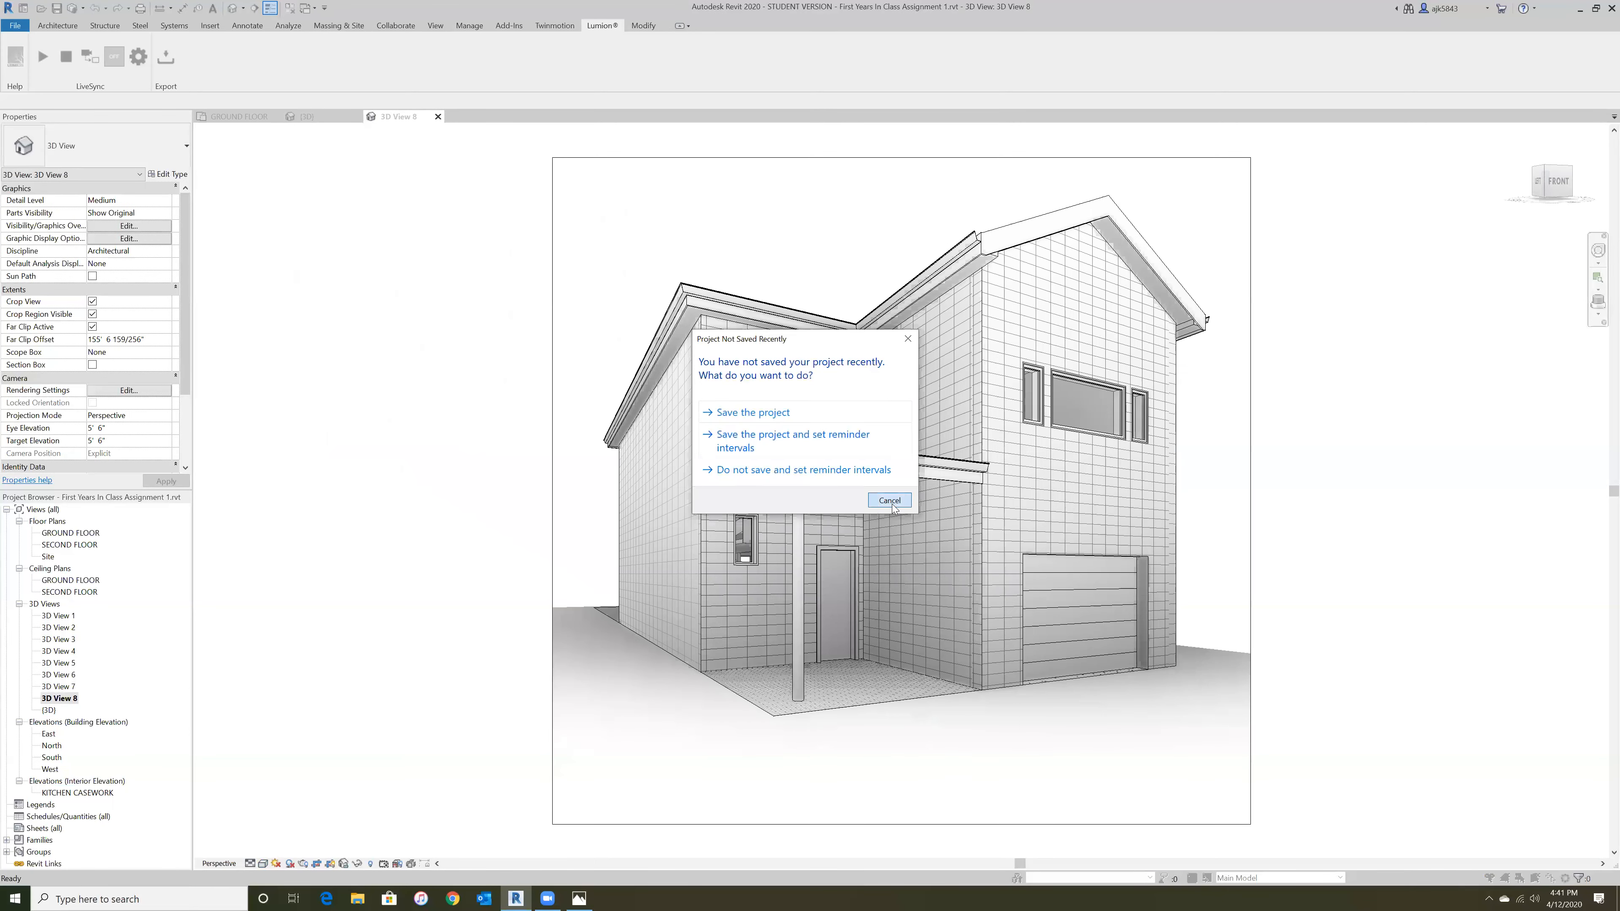
{"action": "left_click", "coordinate": [891, 503]}
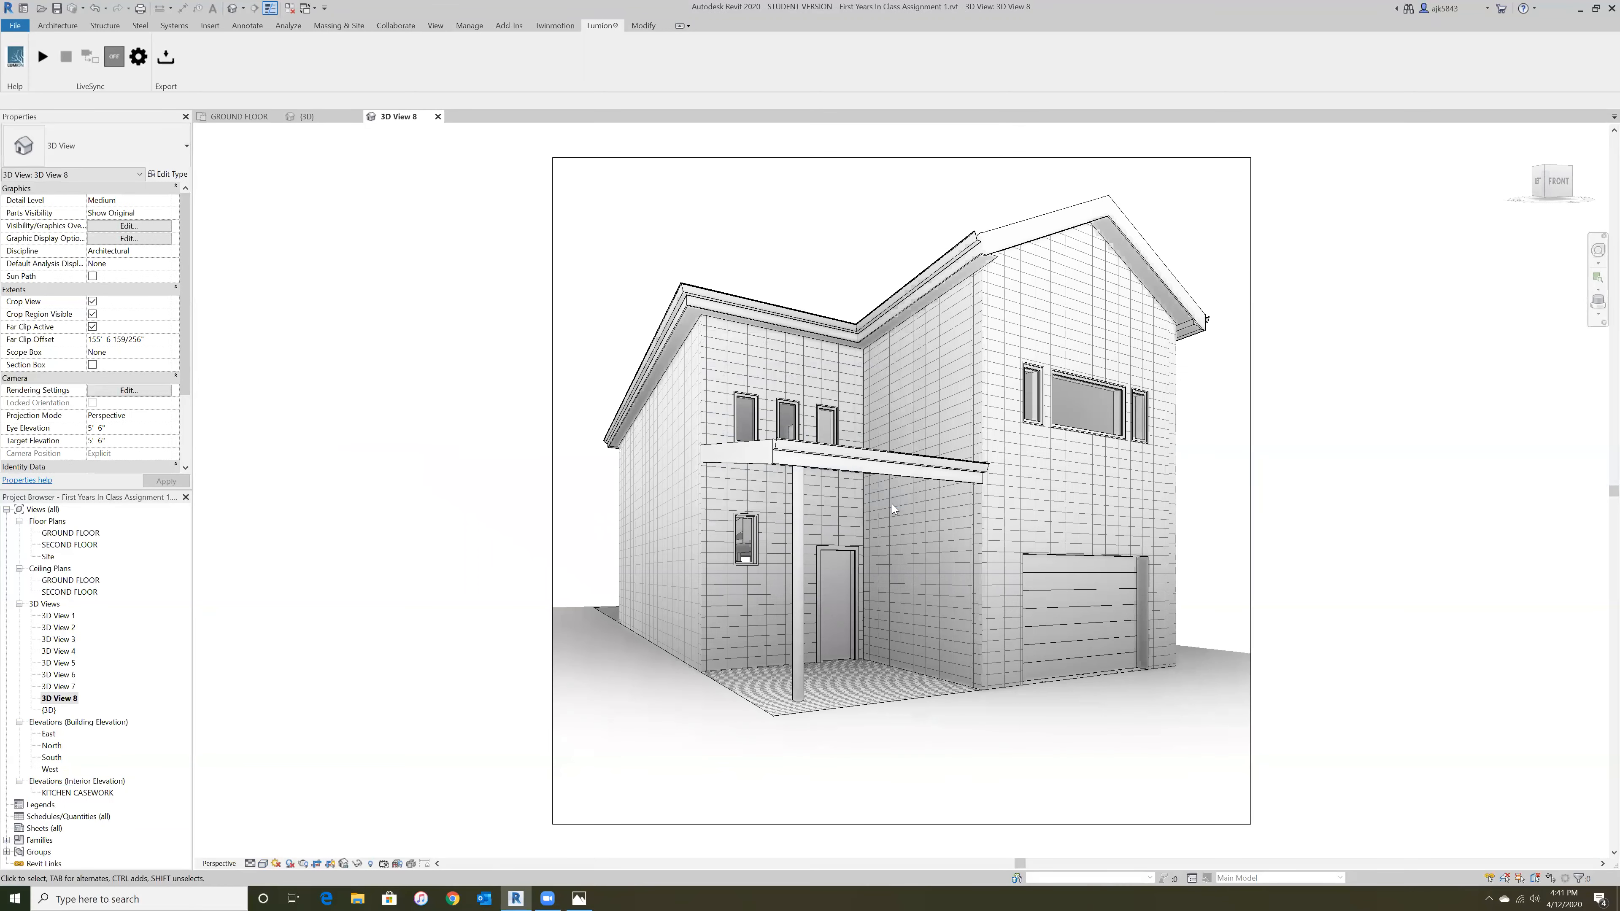
- Set the model display style of 3D View 8 to Hidden Line in the Graphic Display Options
{"action": "left_click", "coordinate": [263, 864]}
{"action": "left_click", "coordinate": [321, 770]}
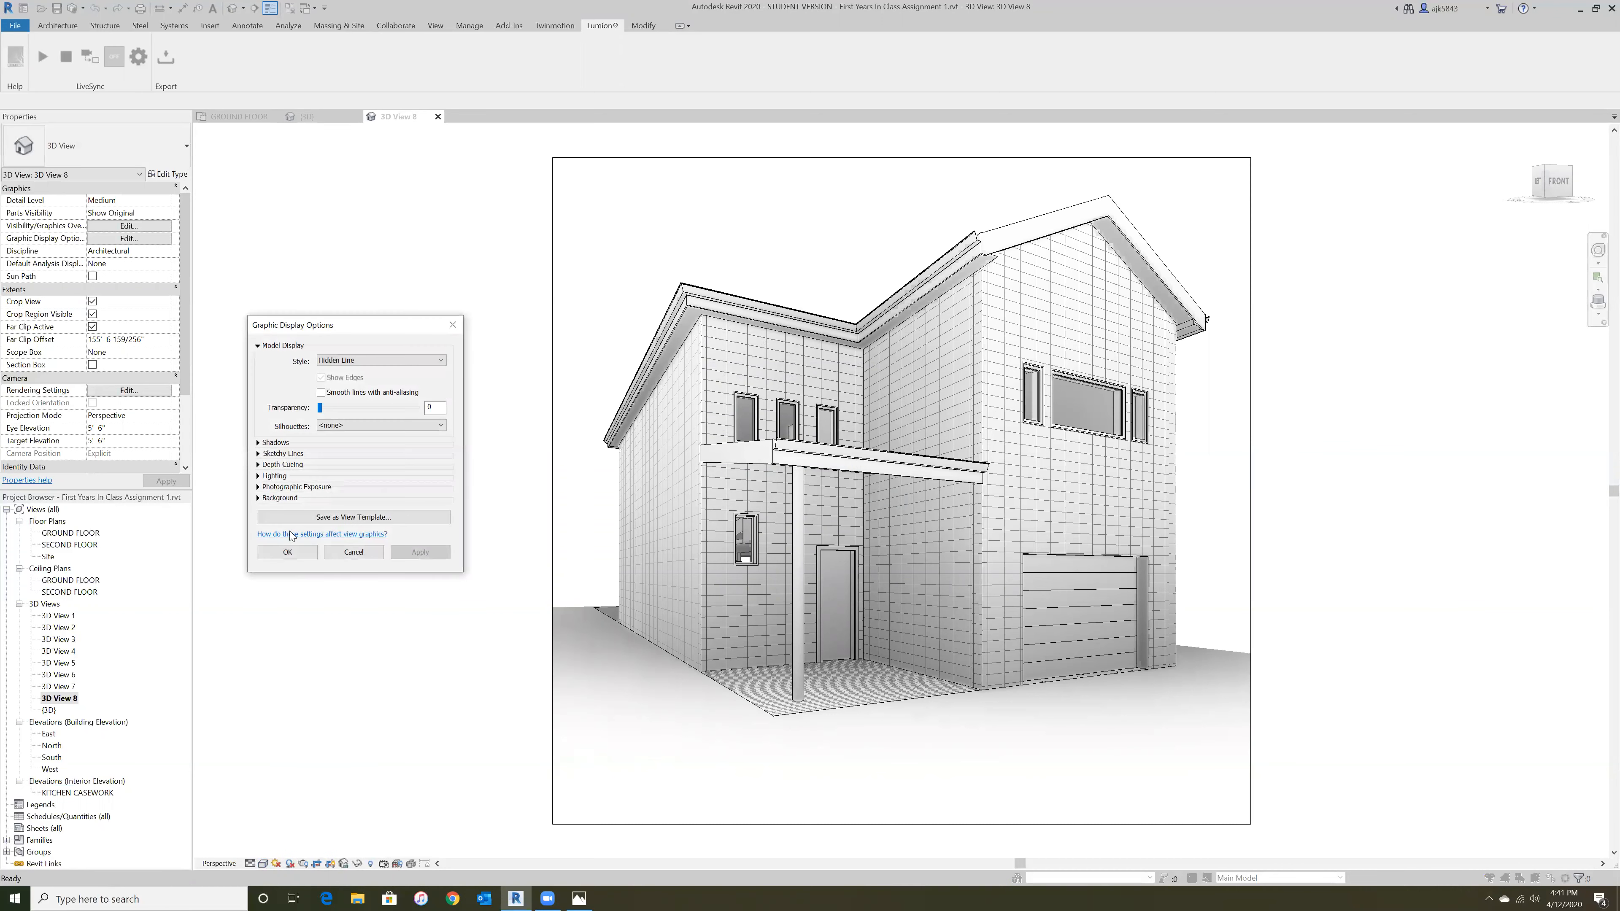
{"action": "left_click", "coordinate": [431, 361]}
{"action": "left_click", "coordinate": [361, 386]}
{"action": "left_click", "coordinate": [287, 552]}
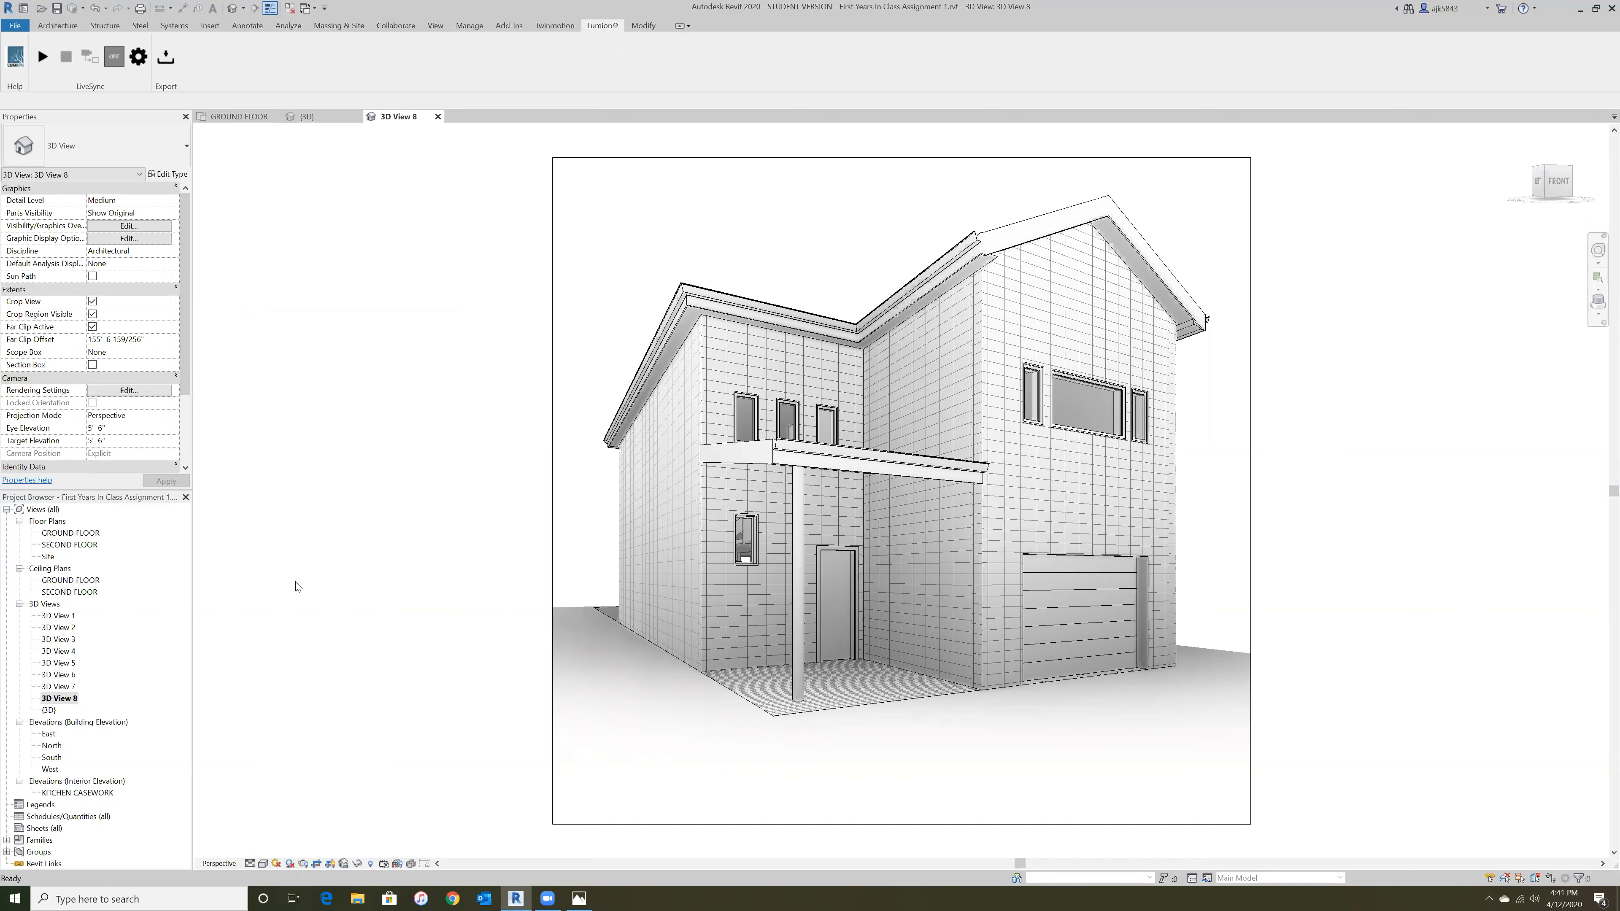
- Turn off ambient shadows for 3D View 8 in the Graphic Display Options and apply the change
{"action": "left_click", "coordinate": [263, 864]}
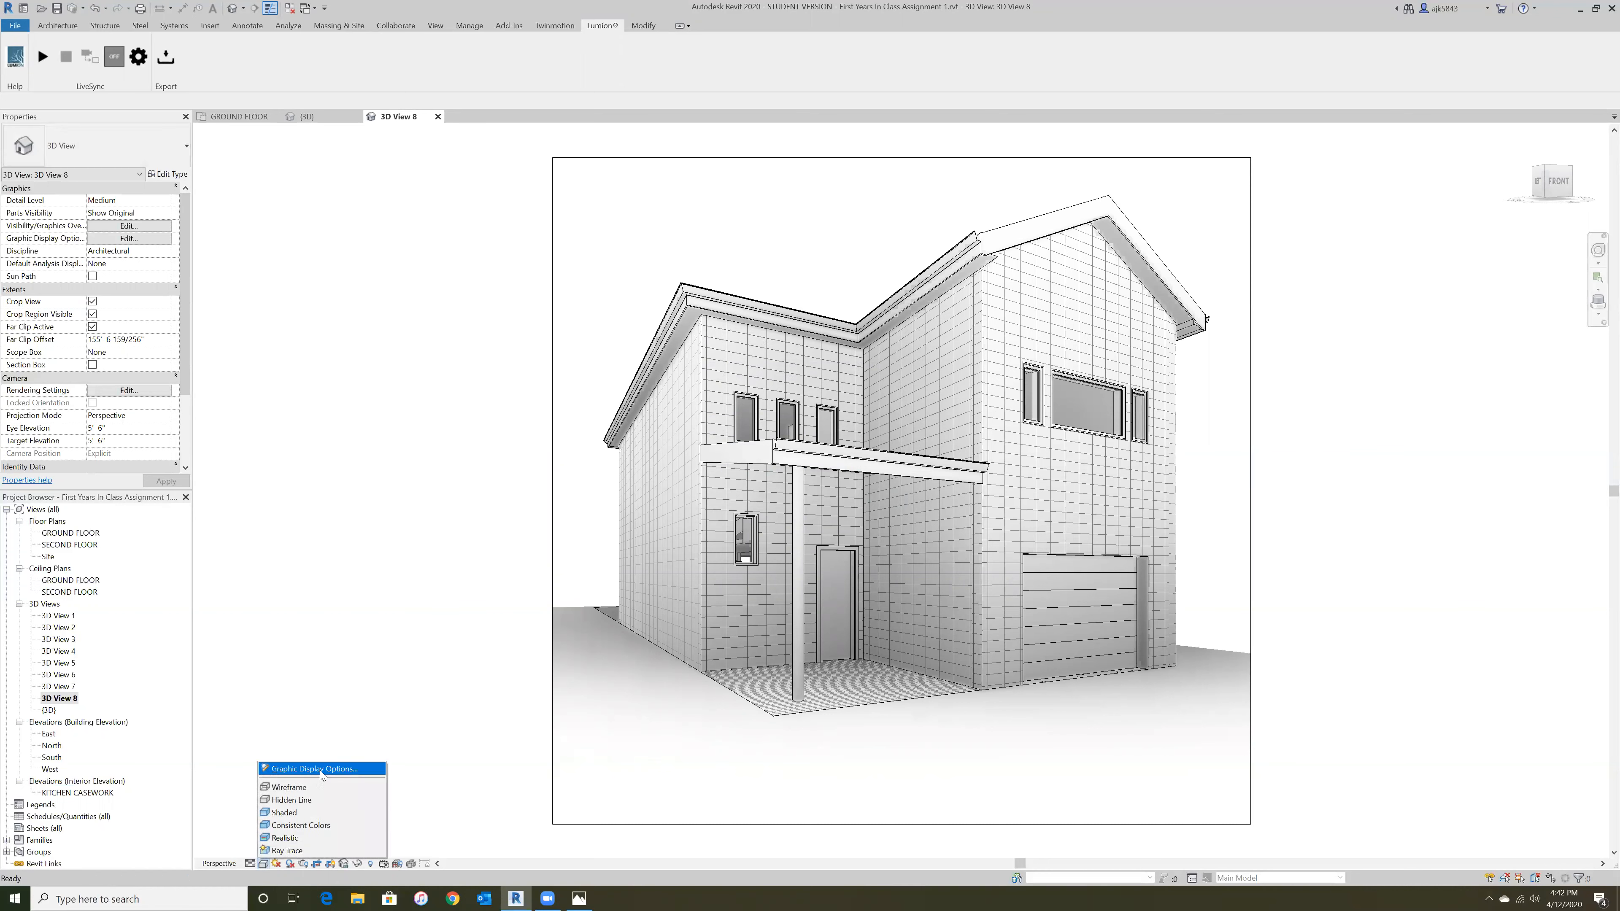
{"action": "left_click", "coordinate": [320, 770]}
{"action": "left_click", "coordinate": [257, 444]}
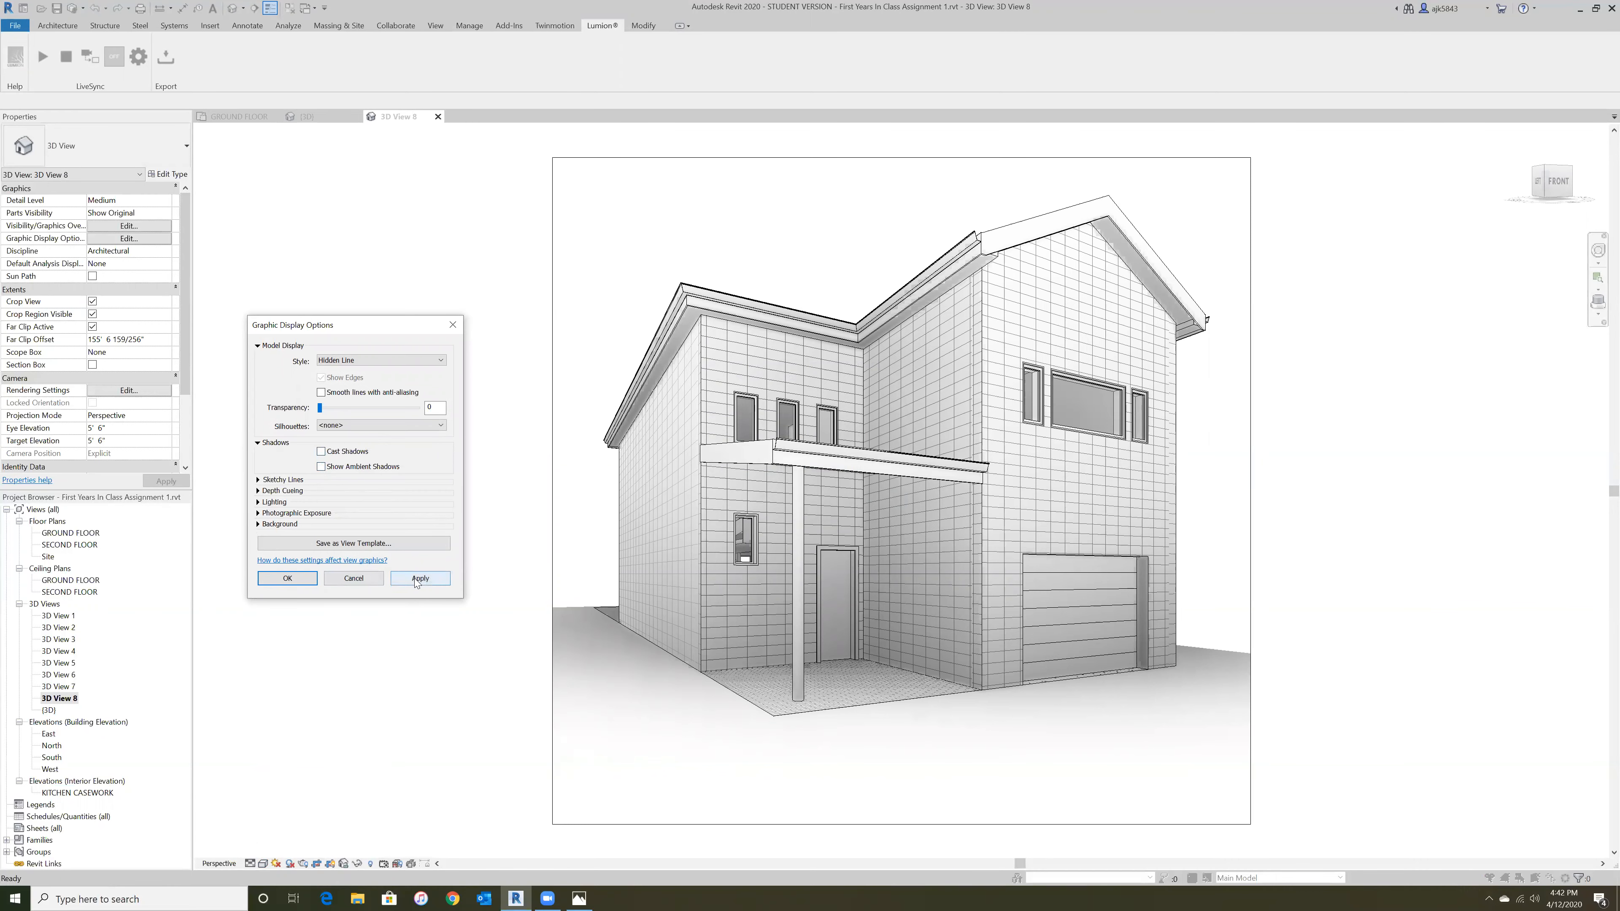
{"action": "left_click", "coordinate": [287, 578]}
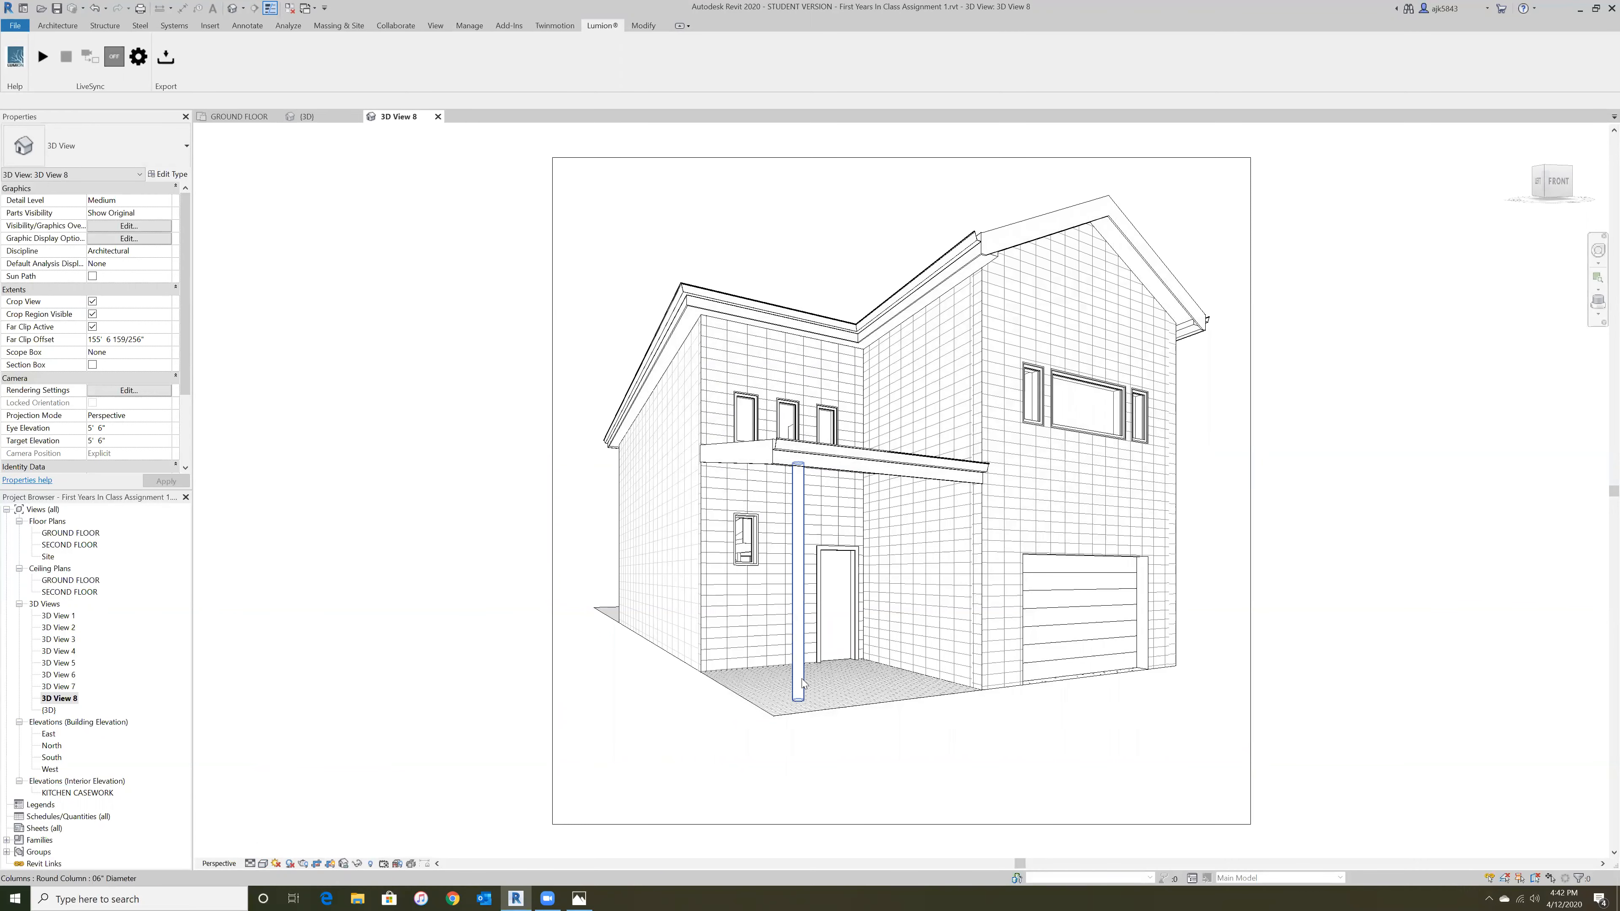
{"action": "scroll", "coordinate": [799, 652], "scroll_direction": "down", "scroll_amount": 1}
{"action": "scroll", "coordinate": [895, 482], "scroll_direction": "up", "scroll_amount": 1}
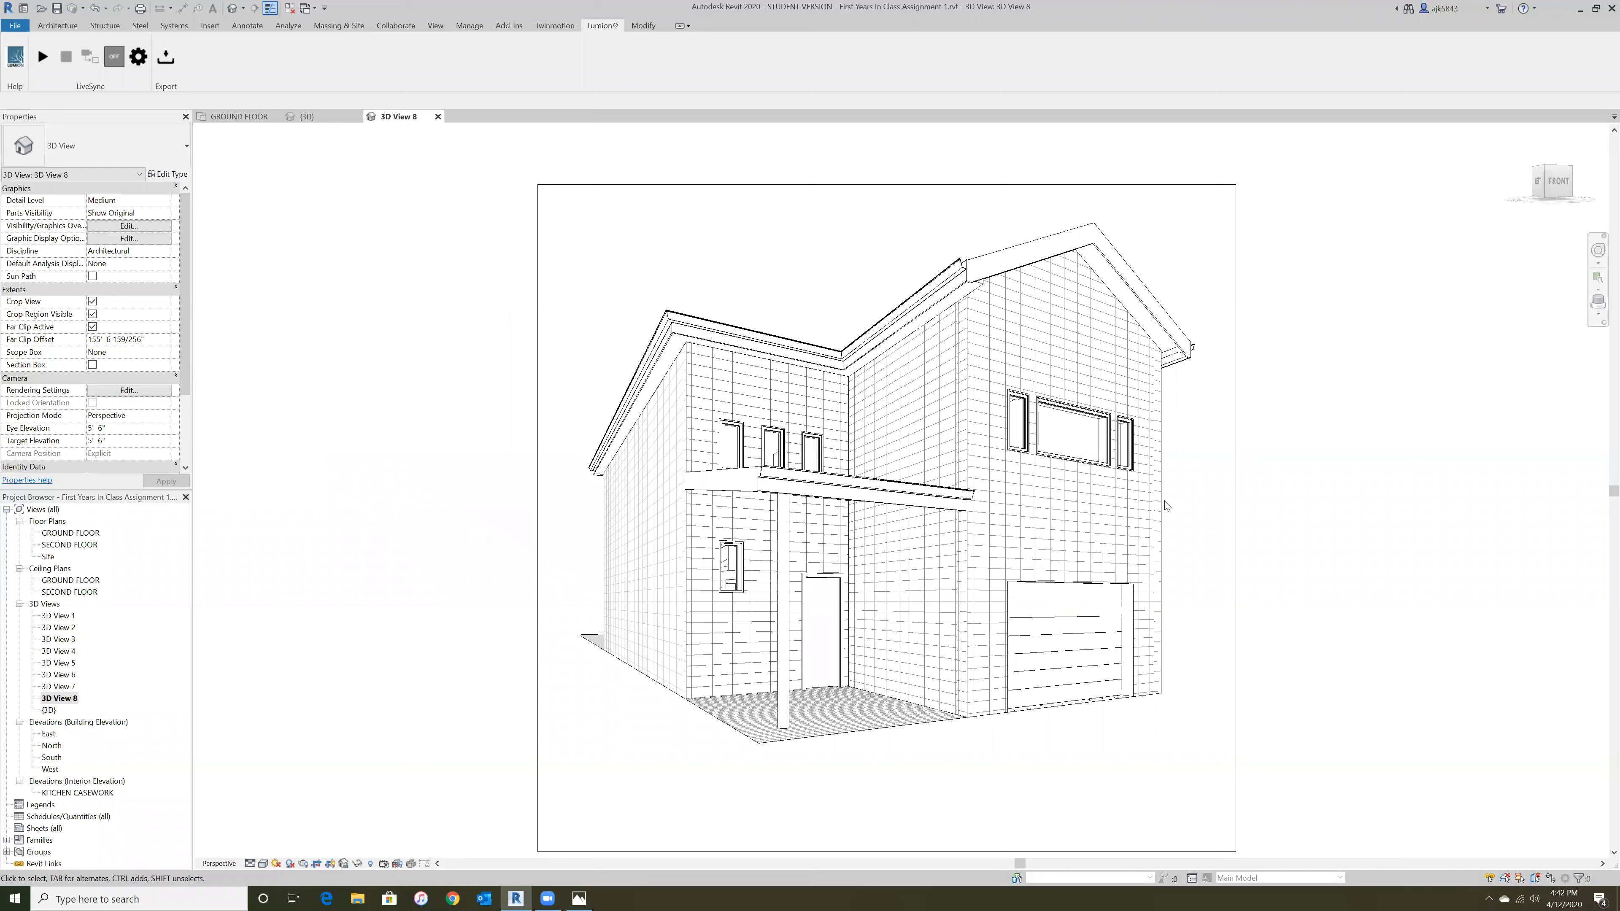